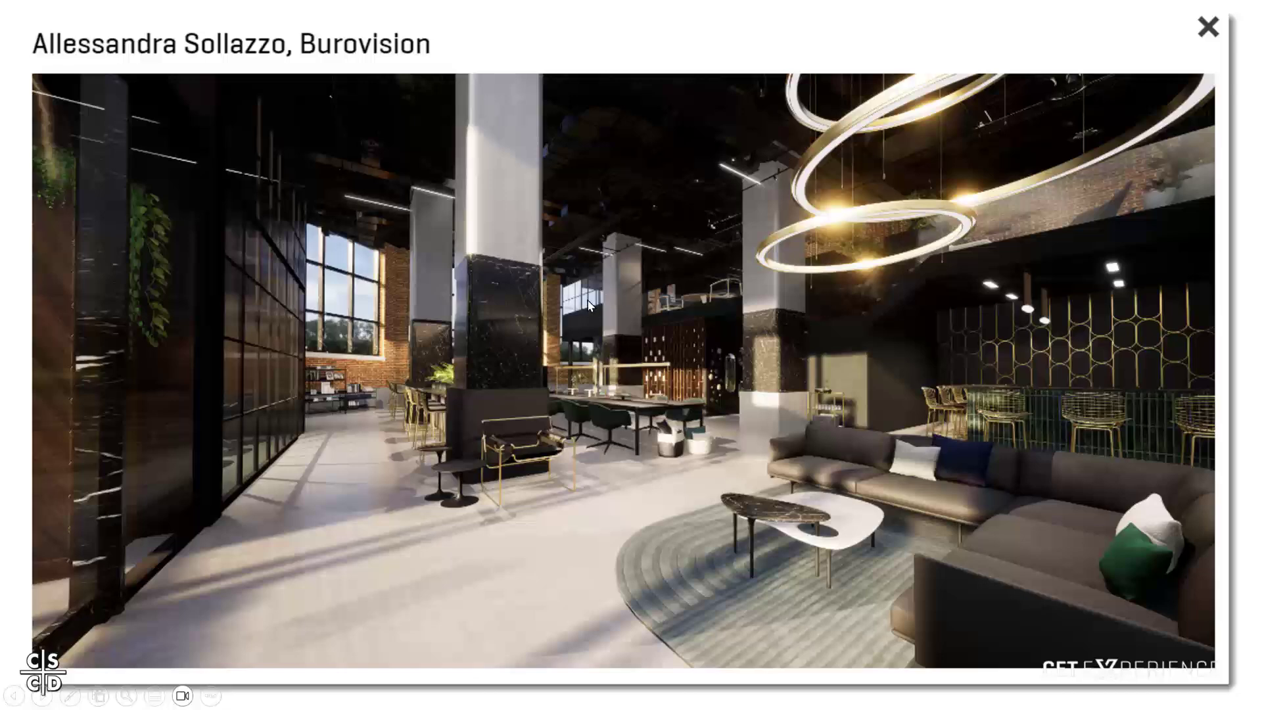
Leave the slide show and switch to CET Commercial Interiors.
left_click(603, 523)
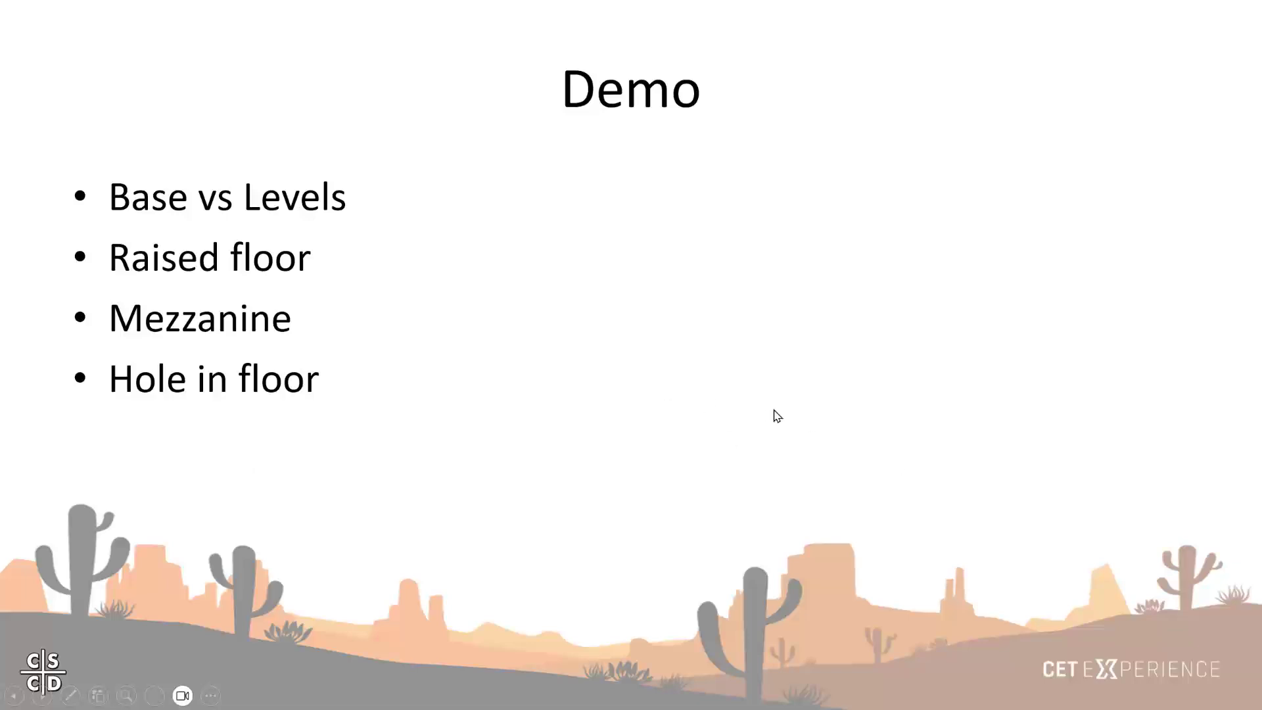
key("alt+Tab")
key("alt+Tab")
key("alt+Tab")
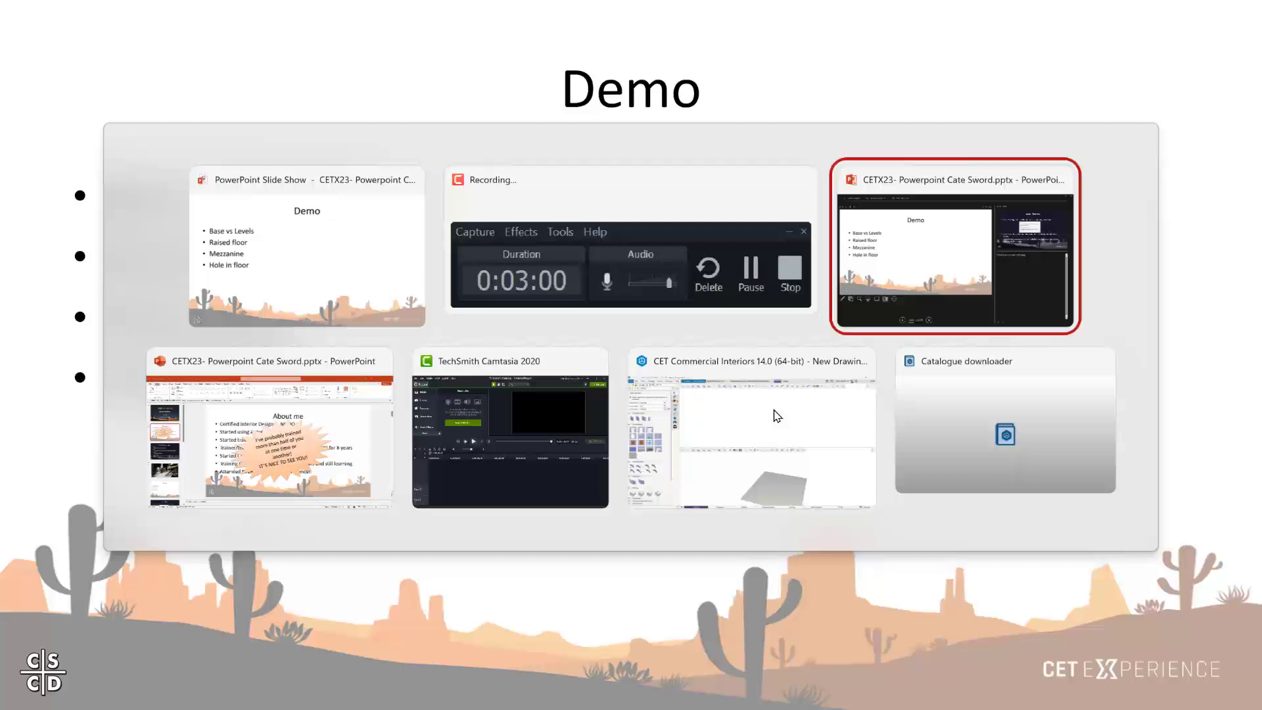
key("alt+Tab")
key("alt+Tab")
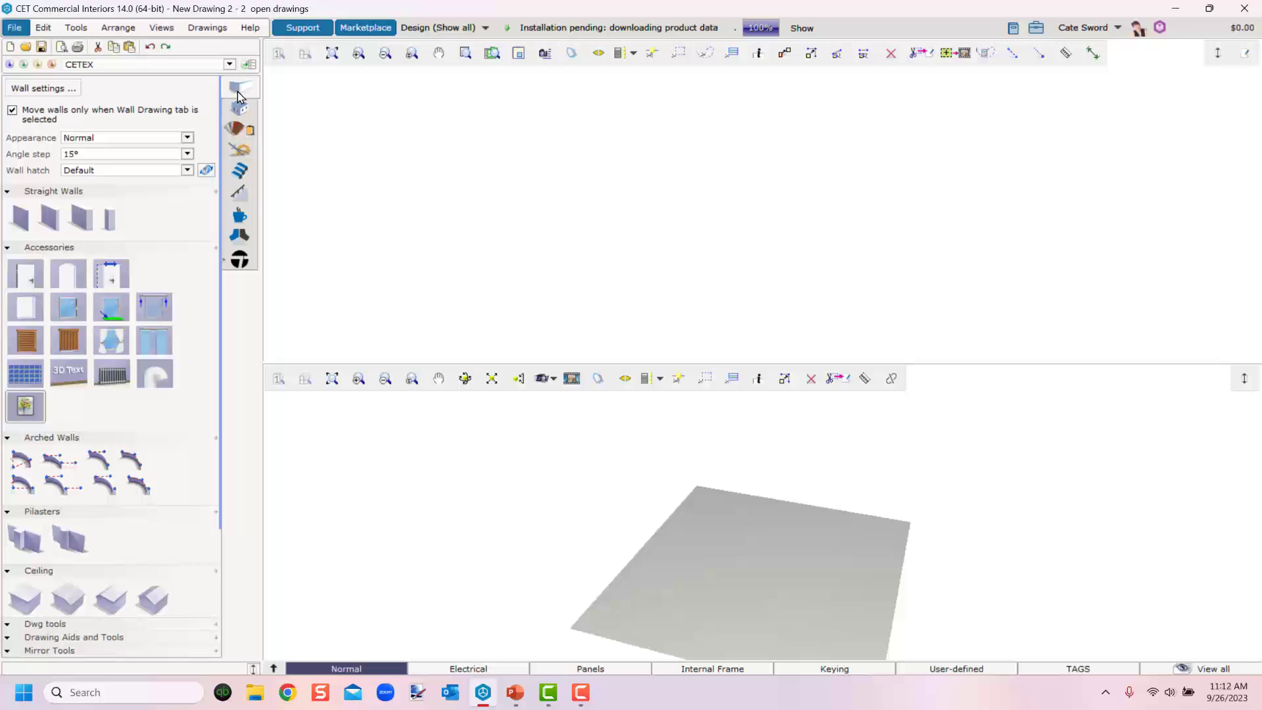
Switch to the Architectural tab to show the level tools.
mouse_move(237, 96)
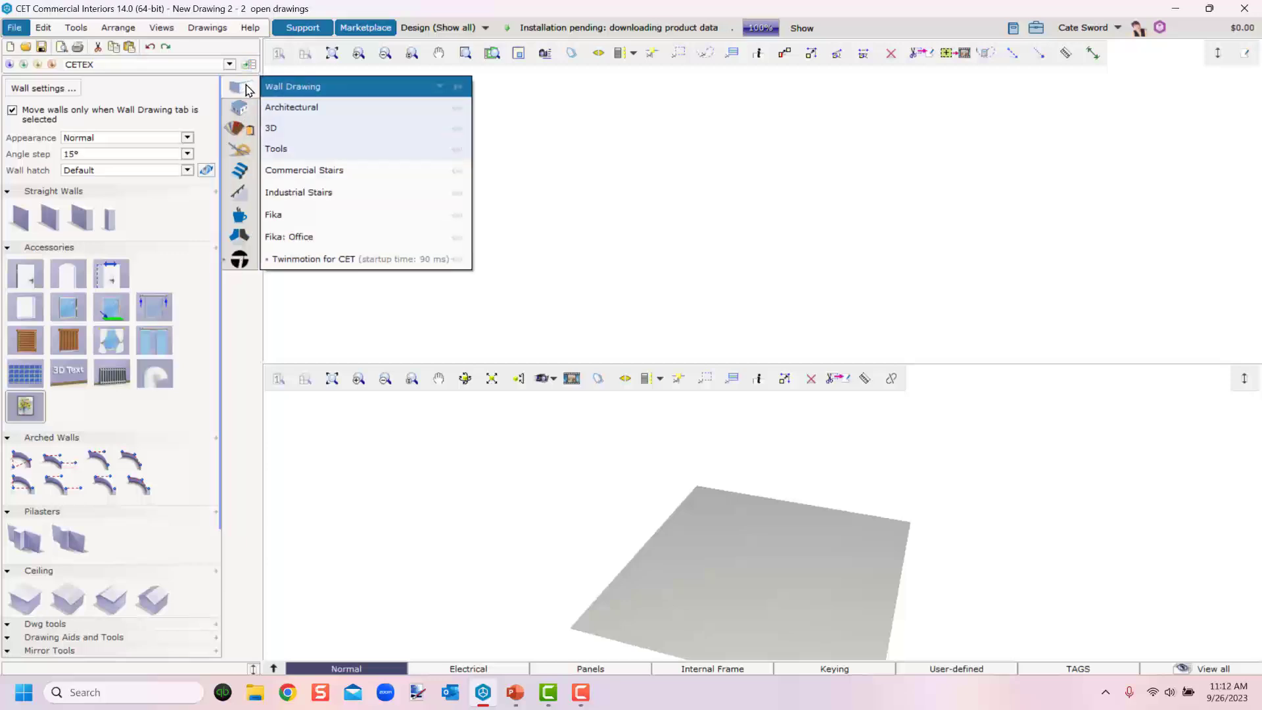
left_click(246, 89)
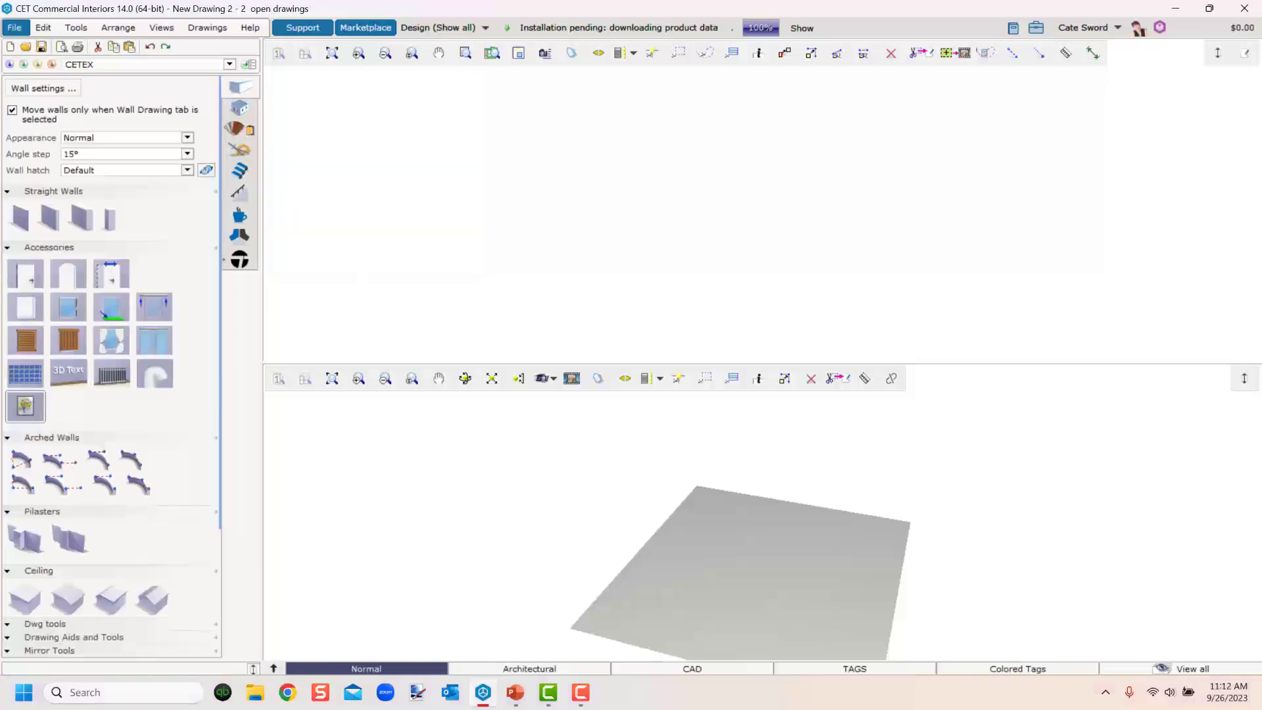
left_click(239, 110)
left_click(40, 83)
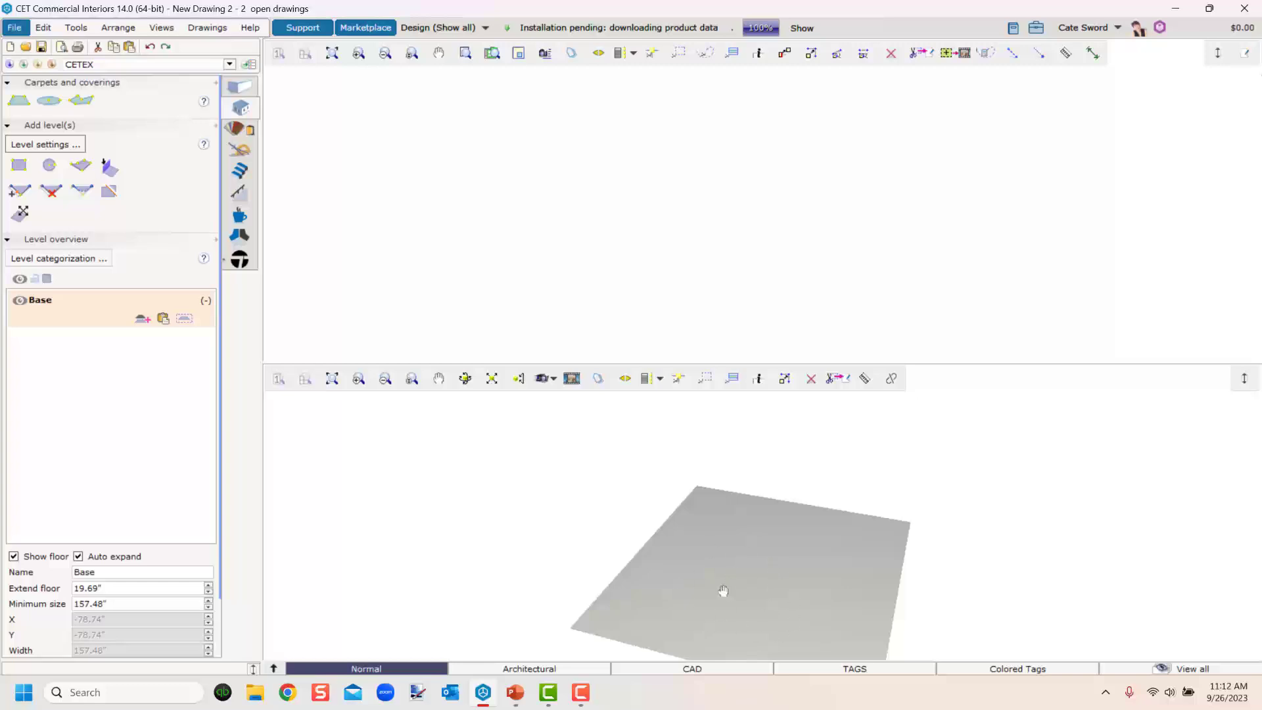
Collapse the Carpets and coverings section of the level tools.
left_click_drag(723, 590, 687, 575)
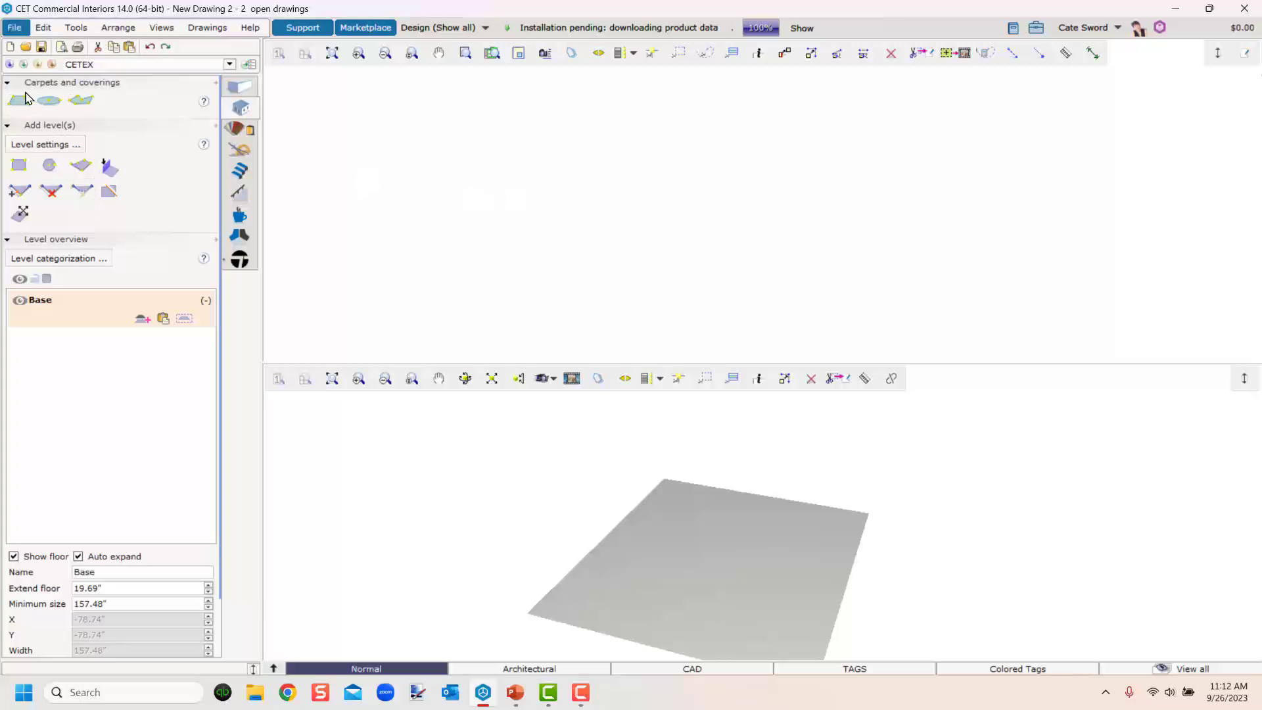
left_click(95, 83)
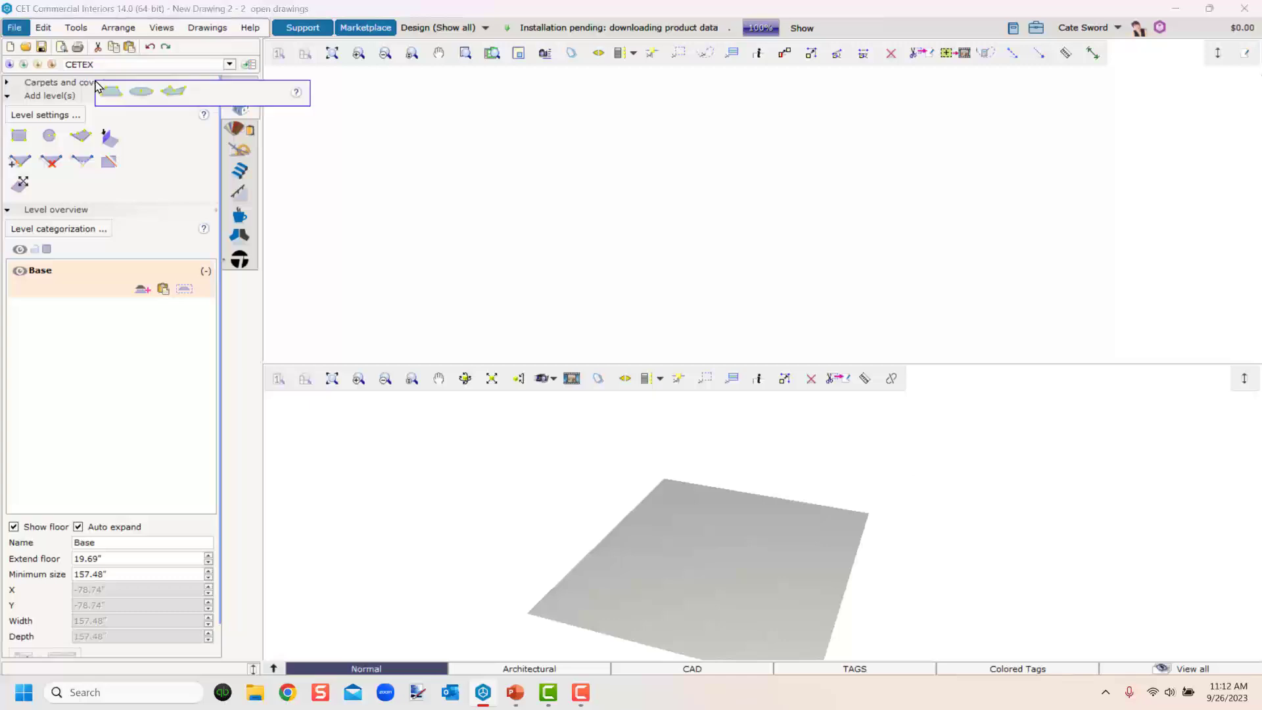
left_click(96, 84)
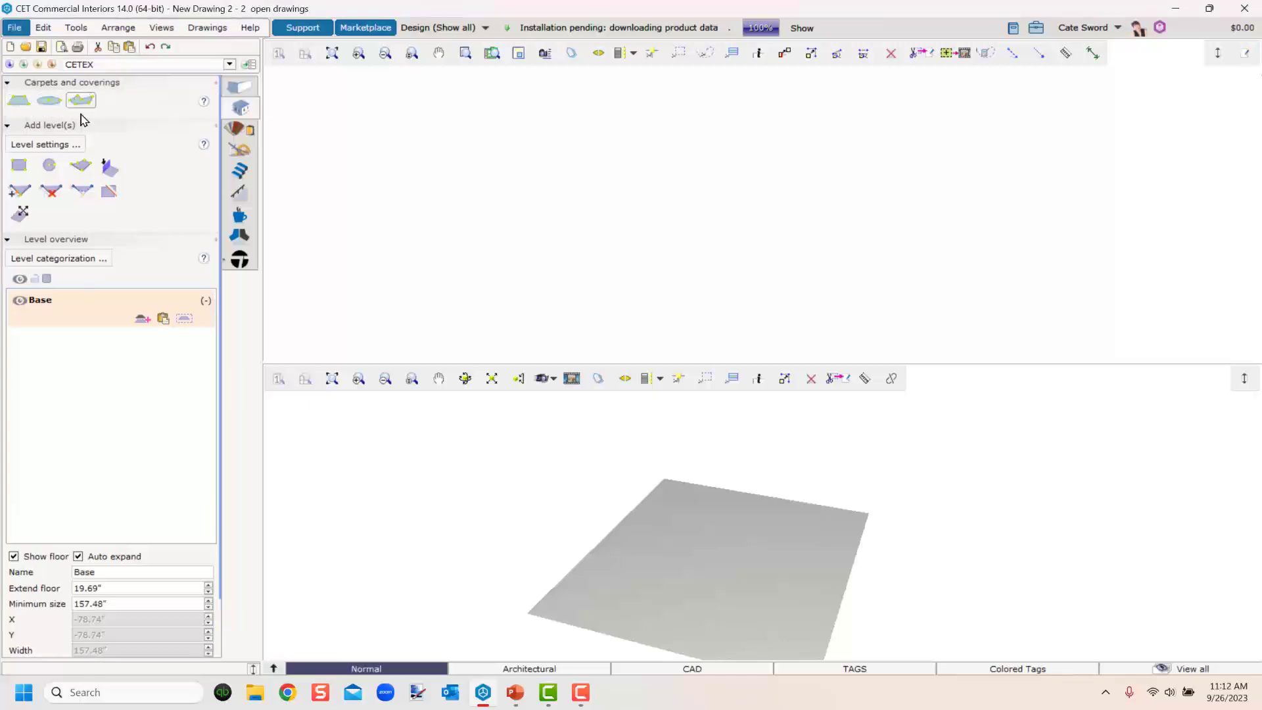
left_click(58, 126)
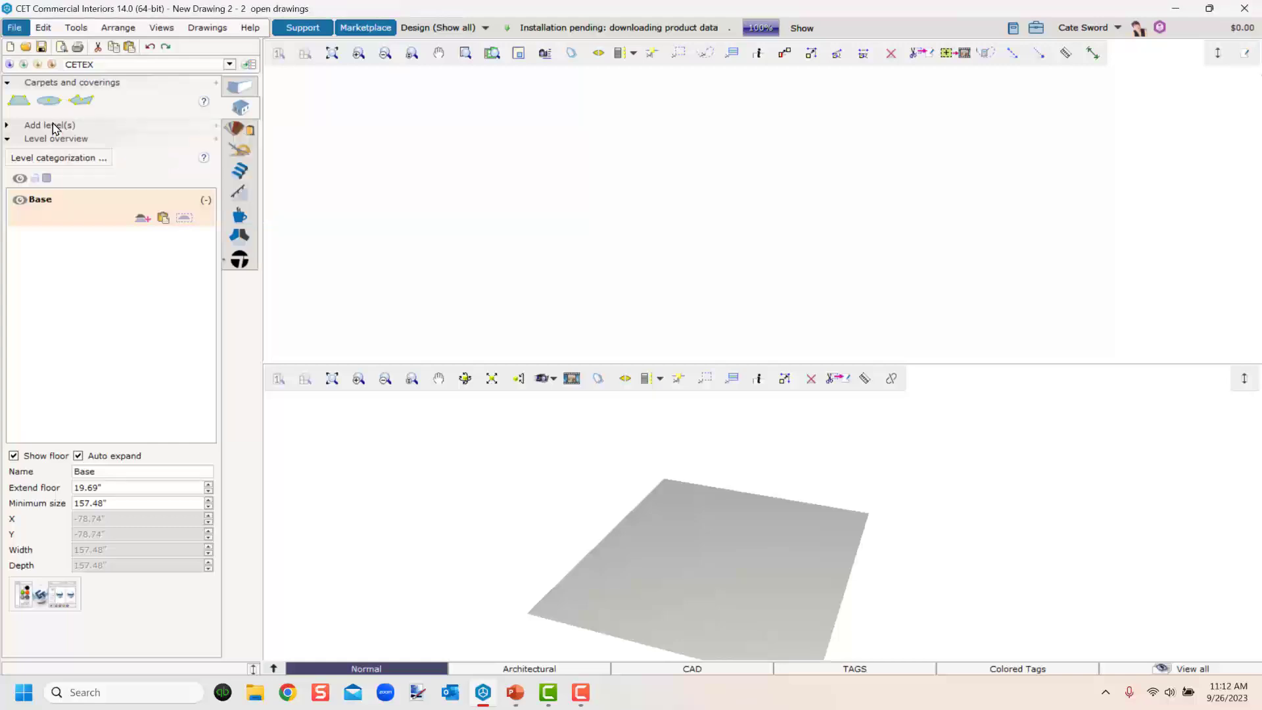
left_click(53, 125)
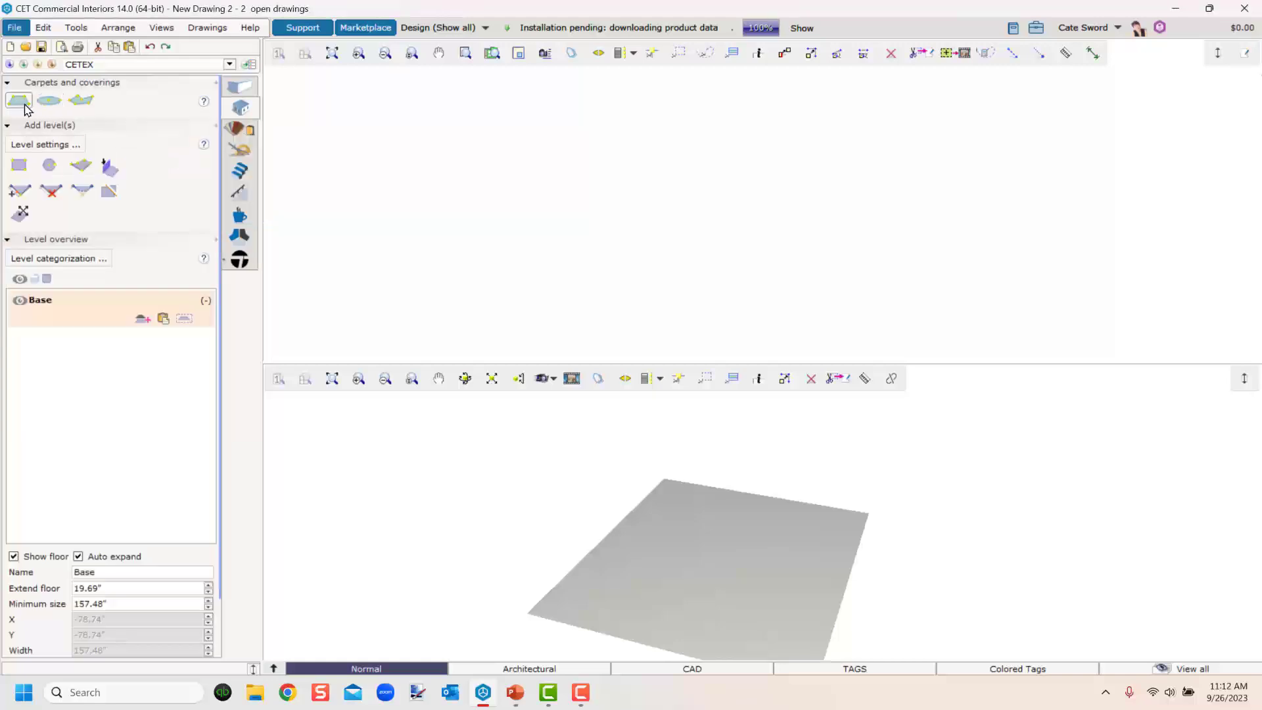
left_click(97, 85)
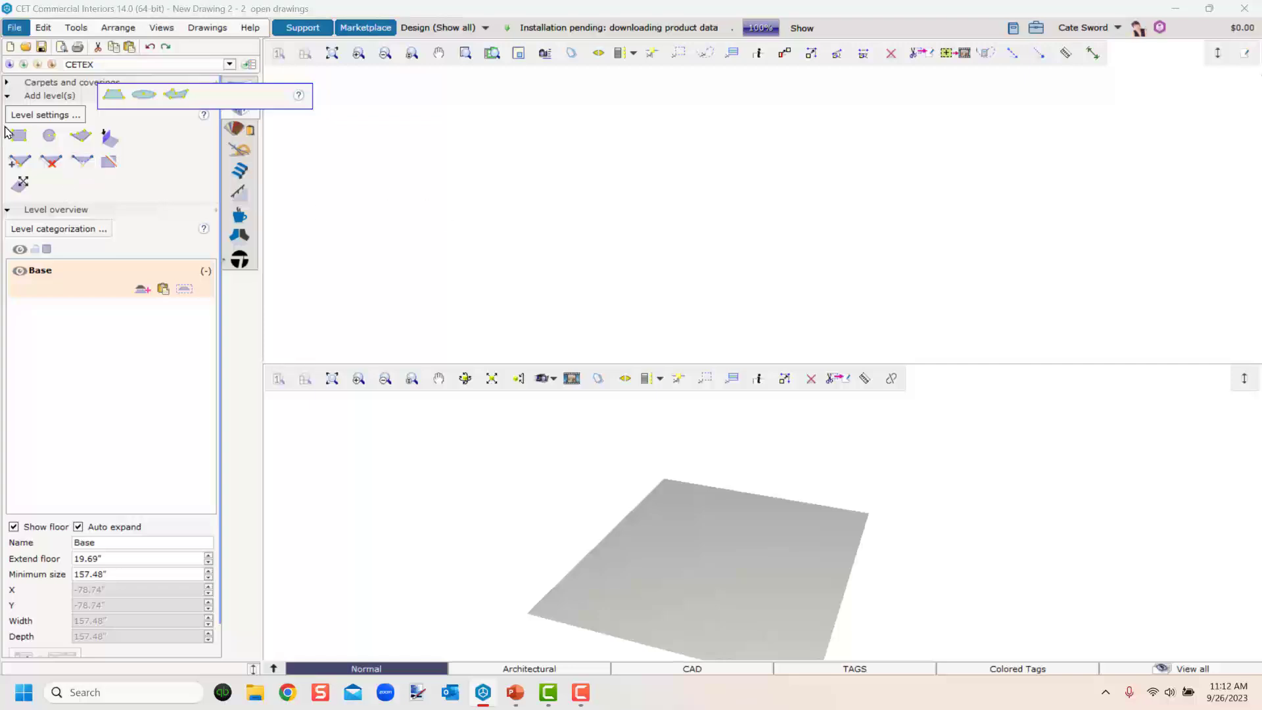
Open Level settings, enable Show level boundaries and Combine in calculation, and close the dialog.
left_click(43, 115)
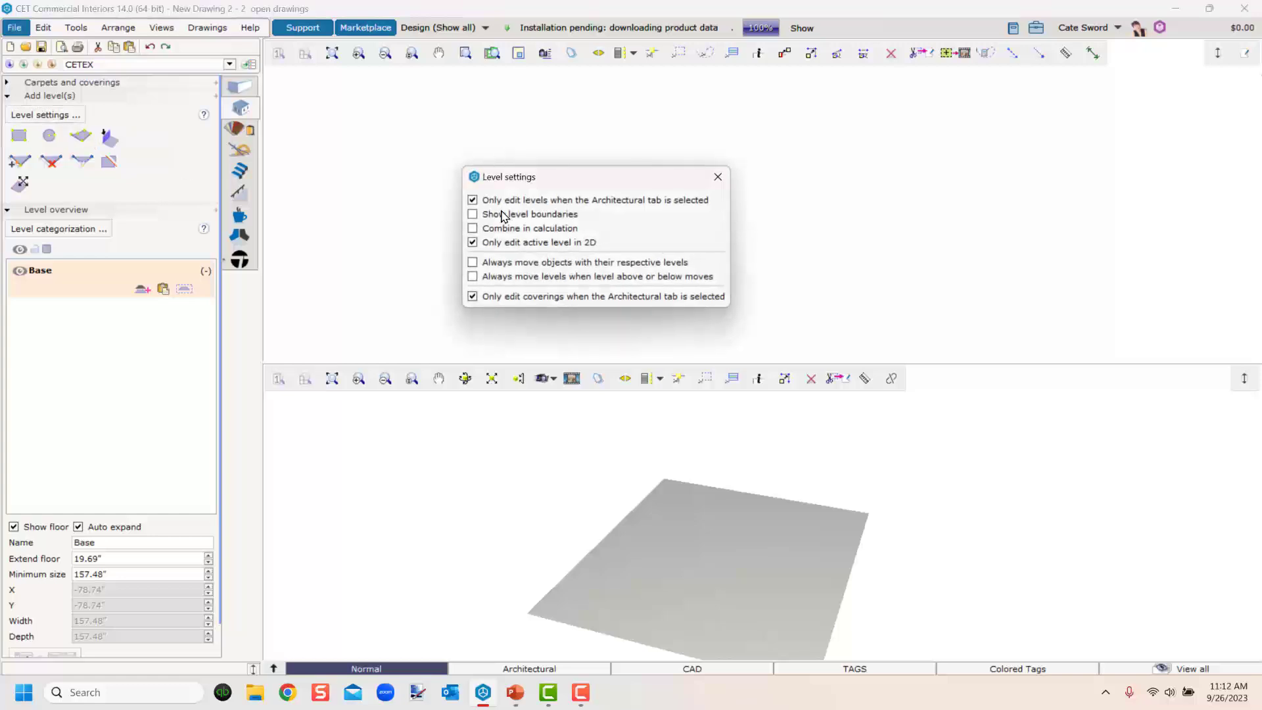
left_click_drag(483, 182, 442, 167)
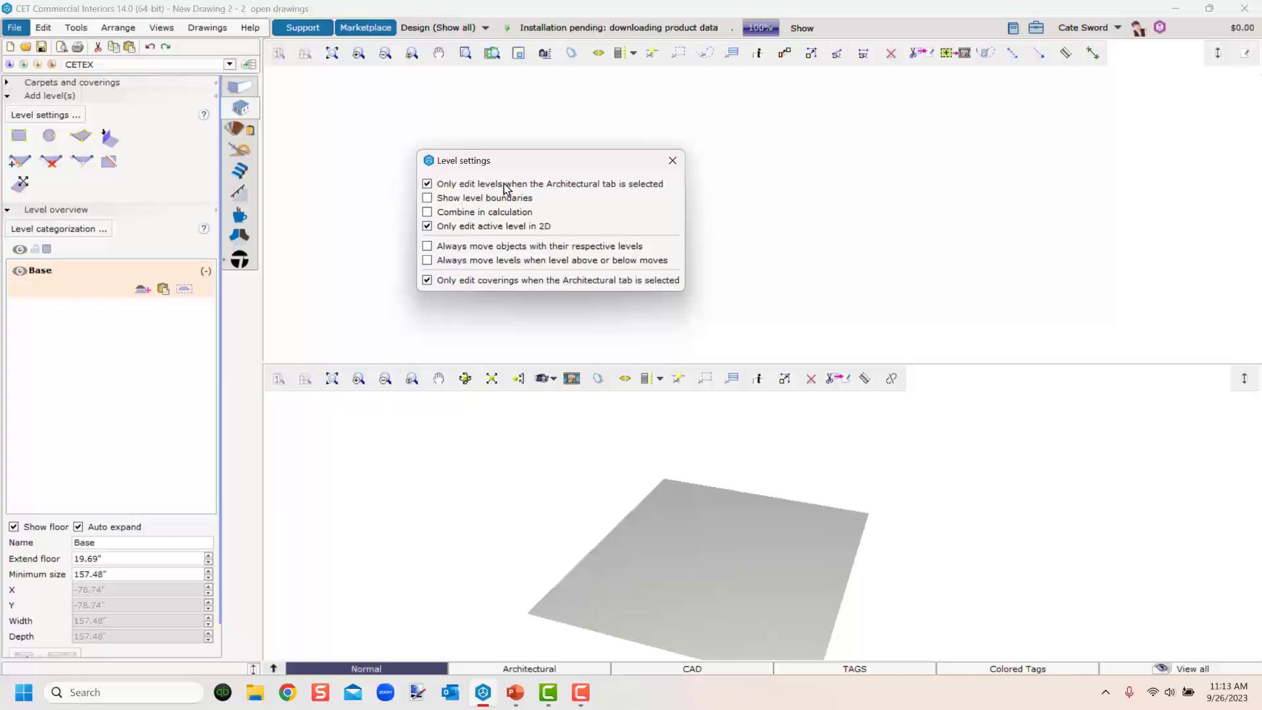
mouse_move(504, 188)
left_click(428, 198)
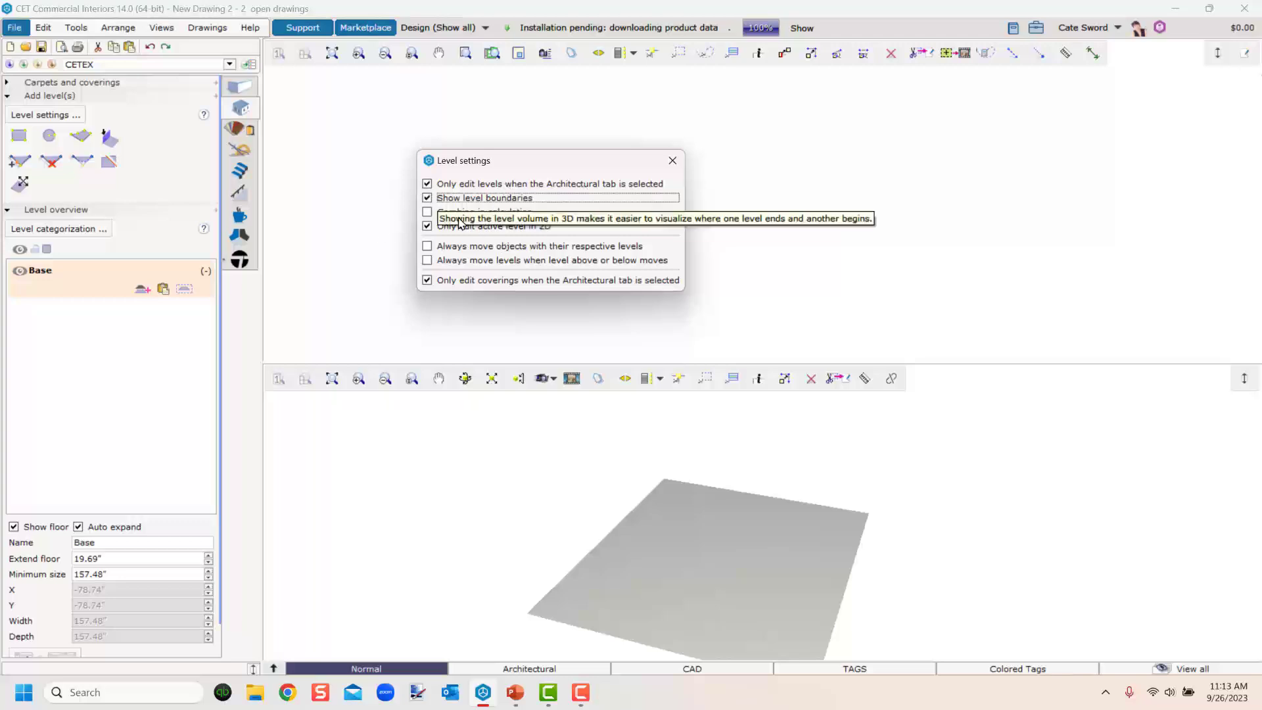
left_click(428, 212)
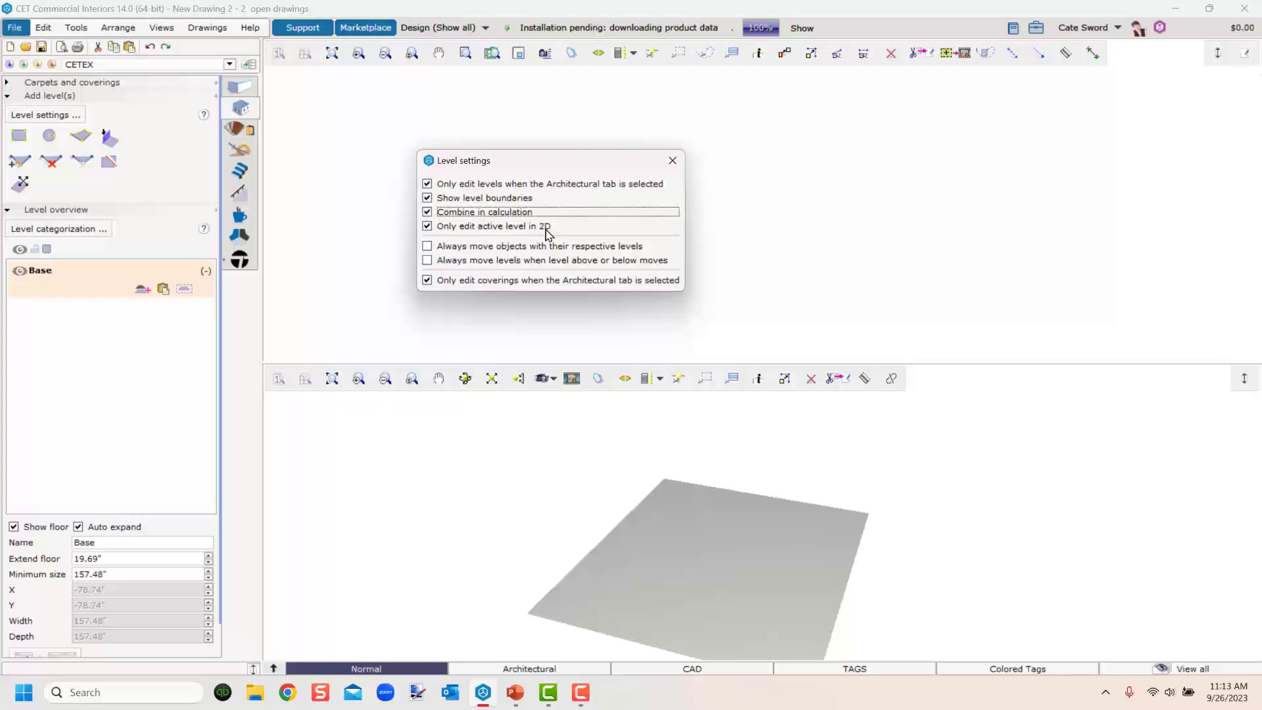
mouse_move(510, 242)
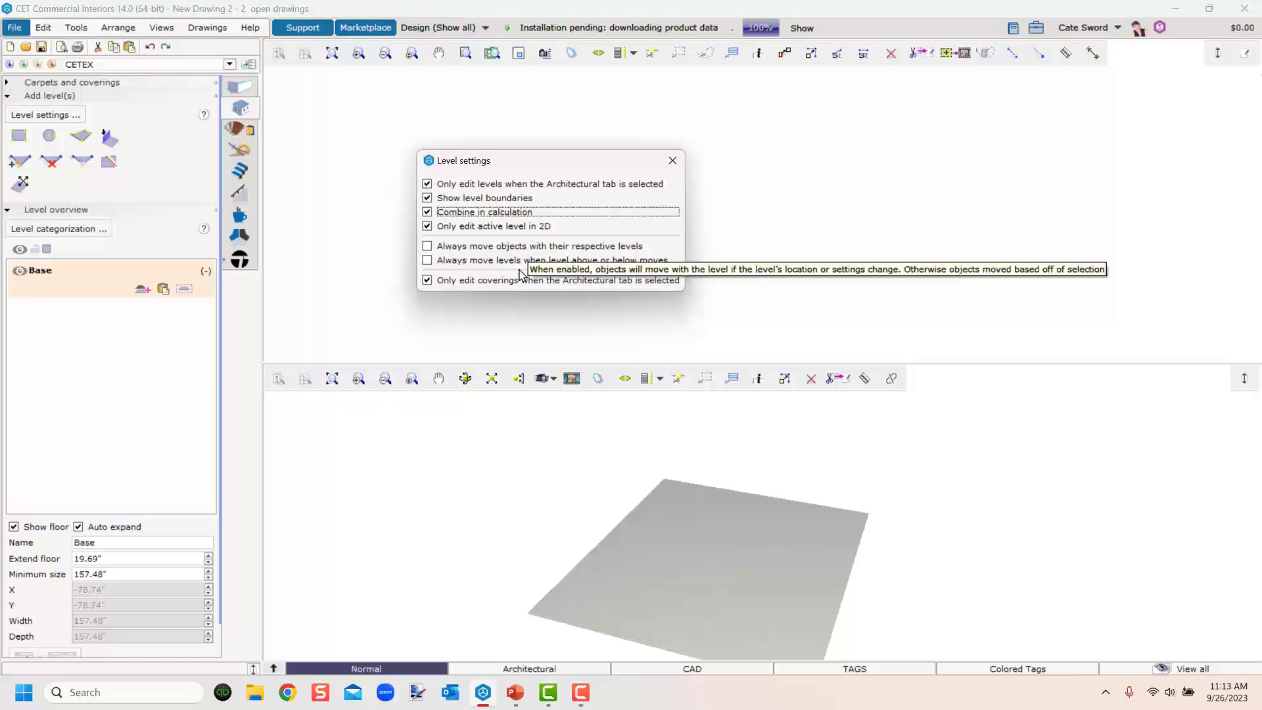
mouse_move(545, 268)
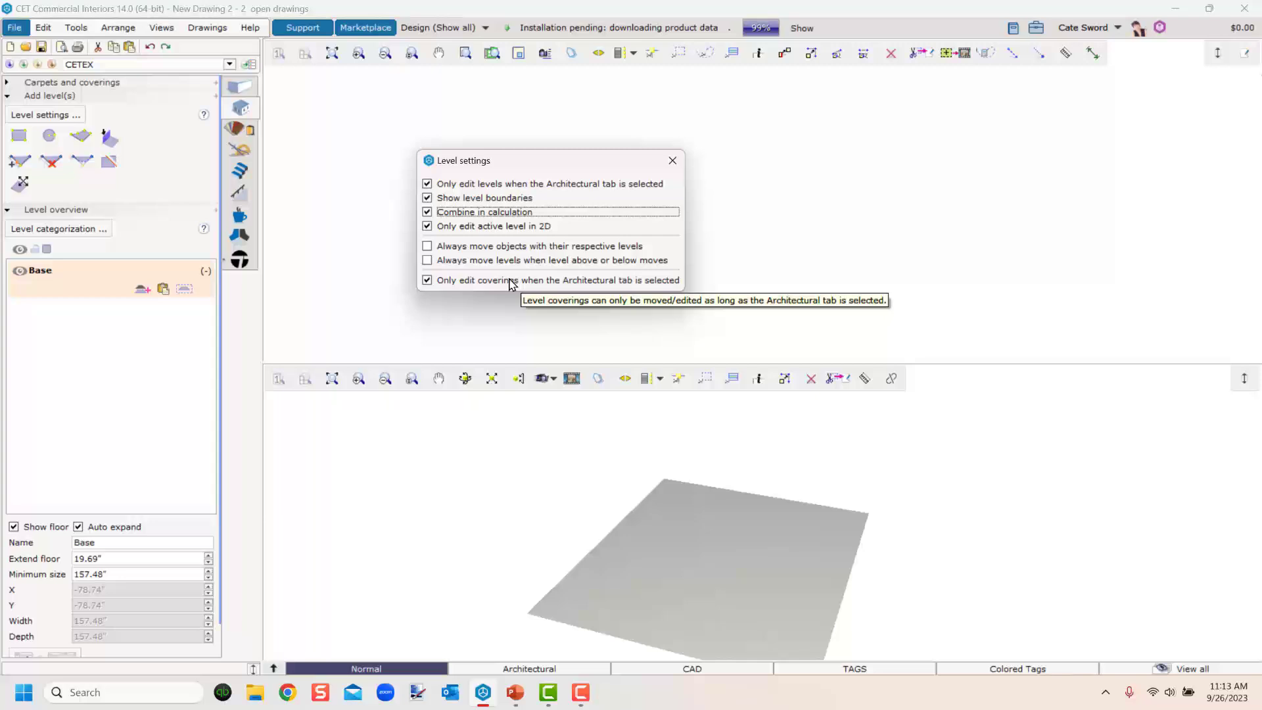
left_click(242, 93)
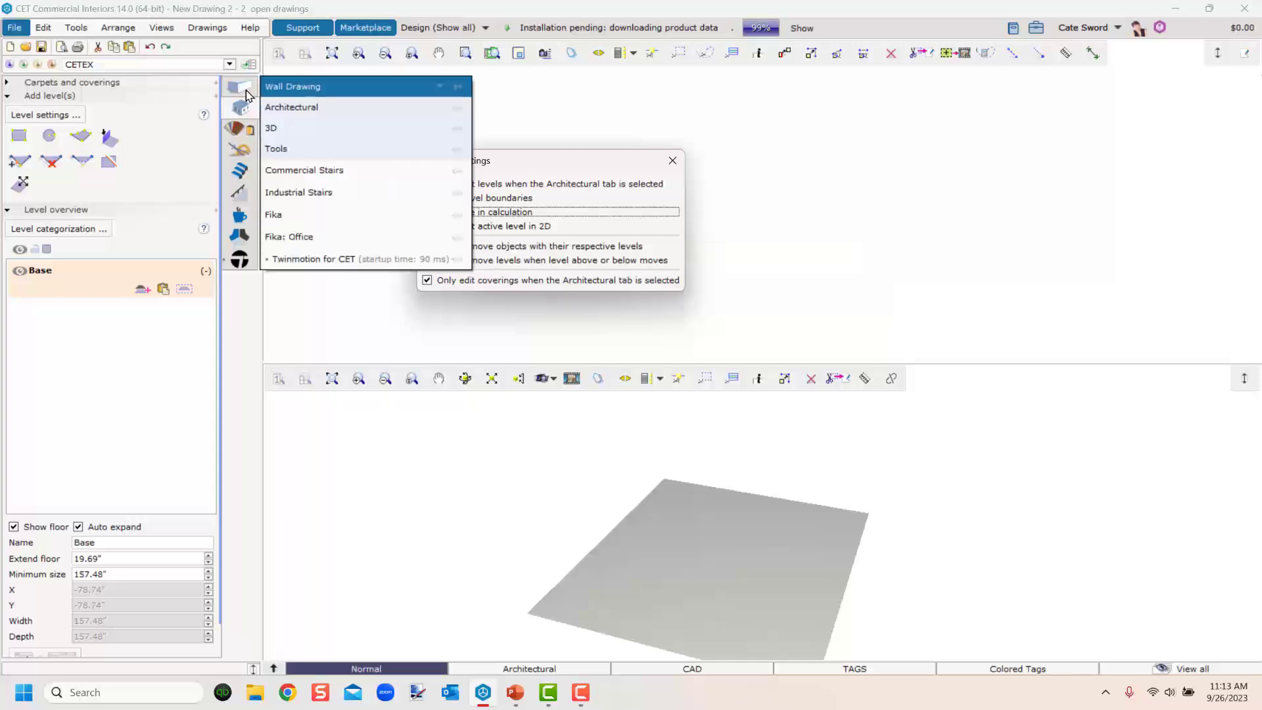
left_click(677, 164)
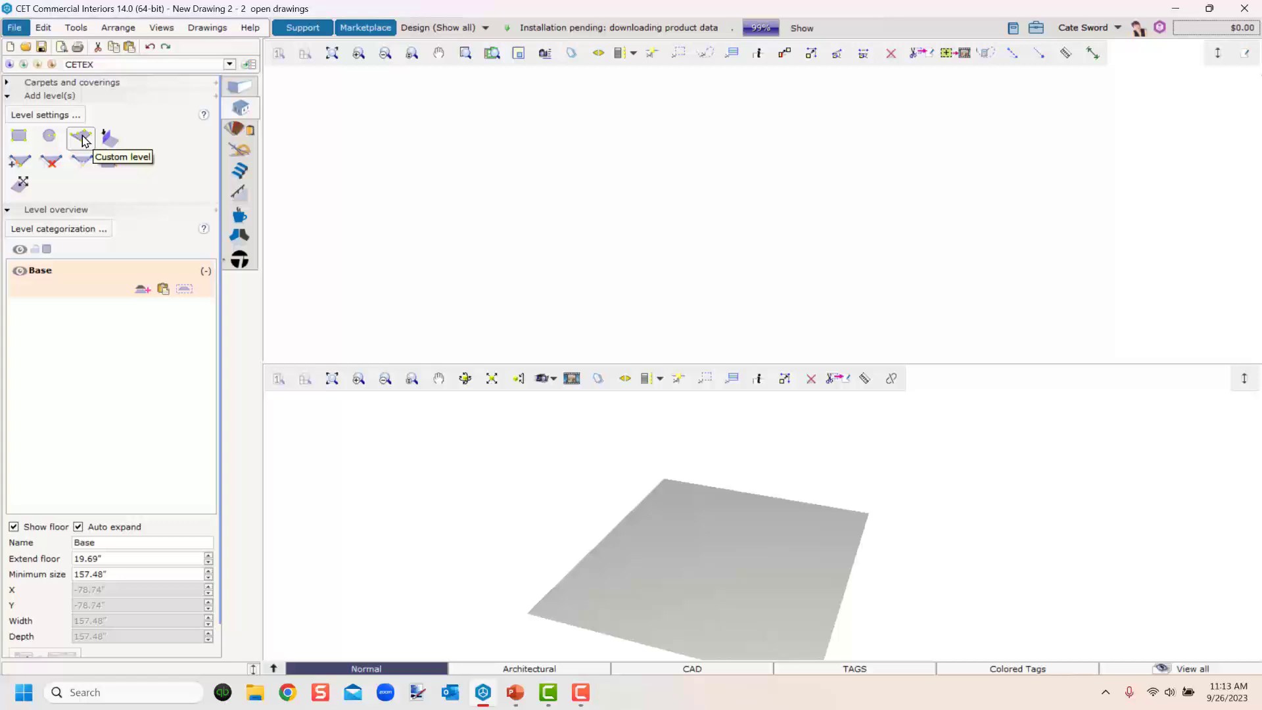
Draw a rectangular level 60' wide and 40' deep in the plan view.
left_click(19, 137)
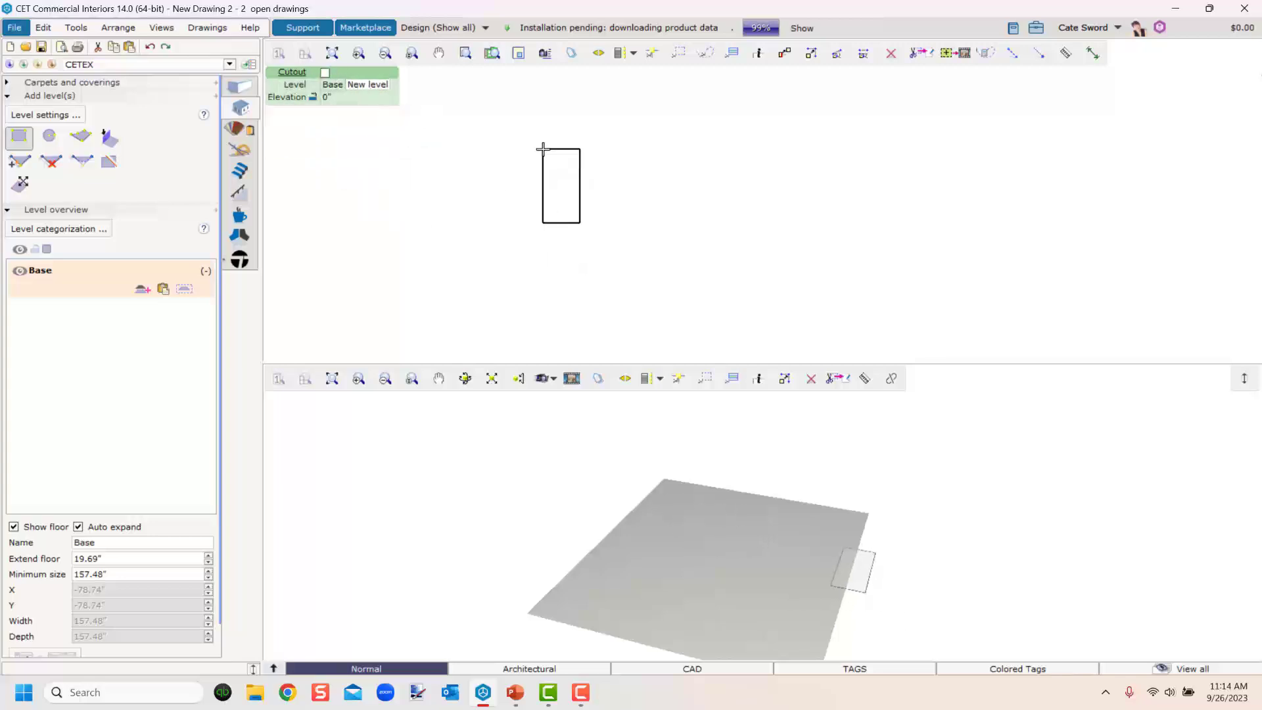
left_click(542, 148)
key("Tab")
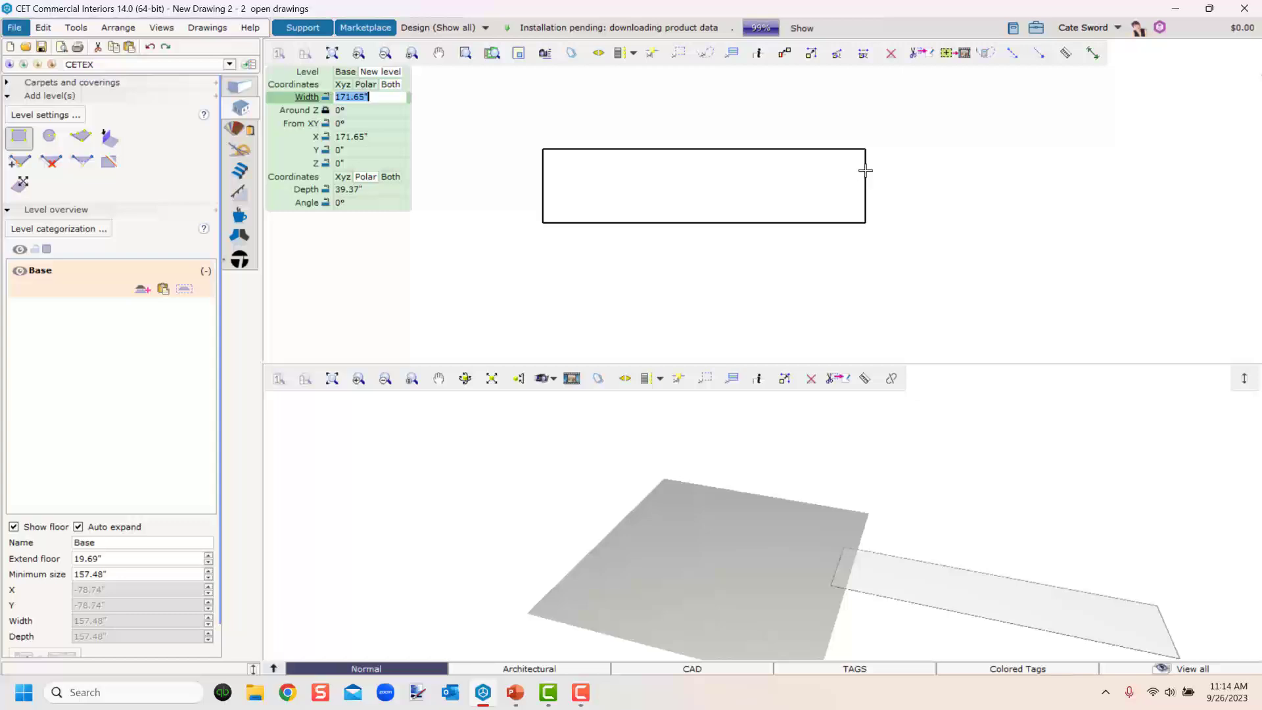
key("BackSpace")
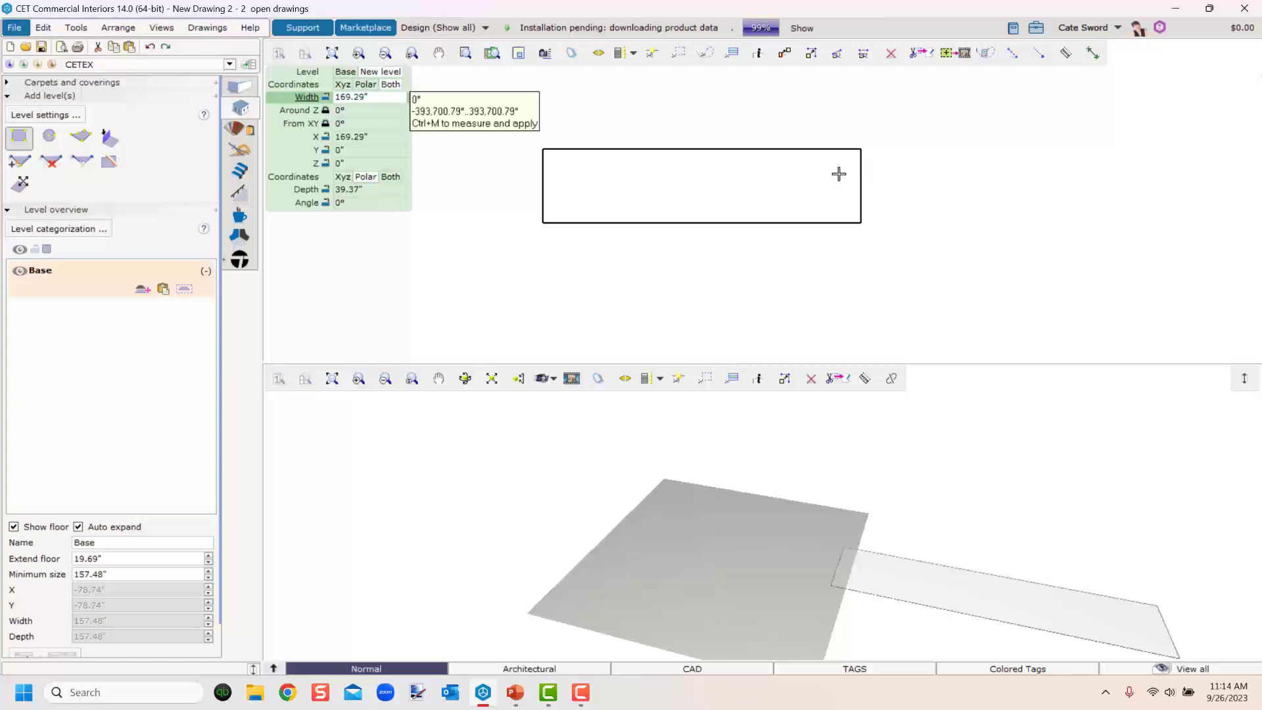
type("60")
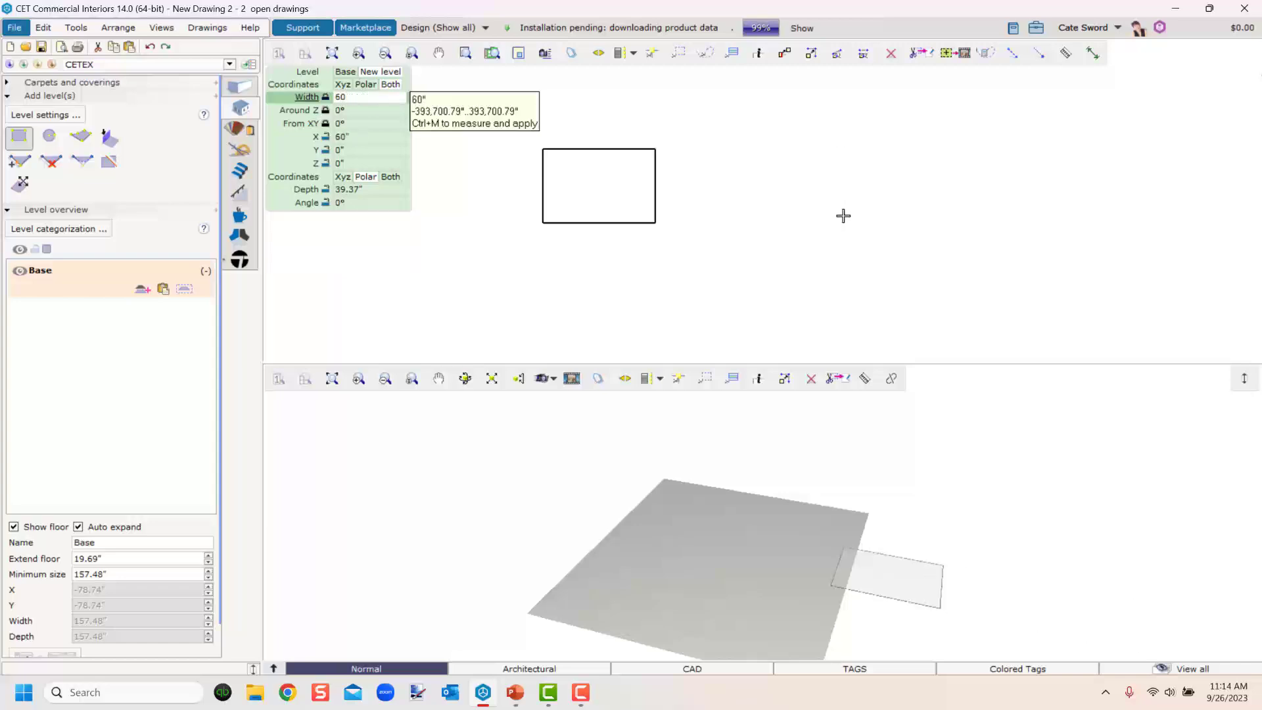
type("'")
key("Return")
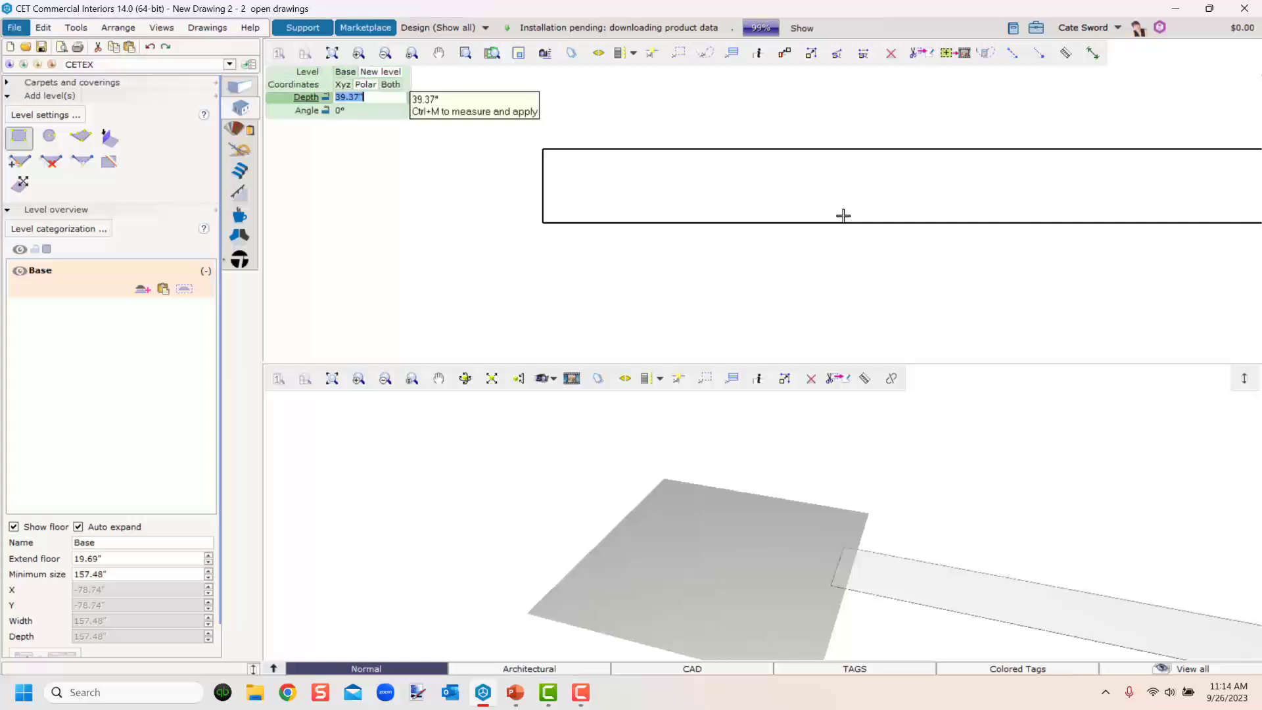
type("40'")
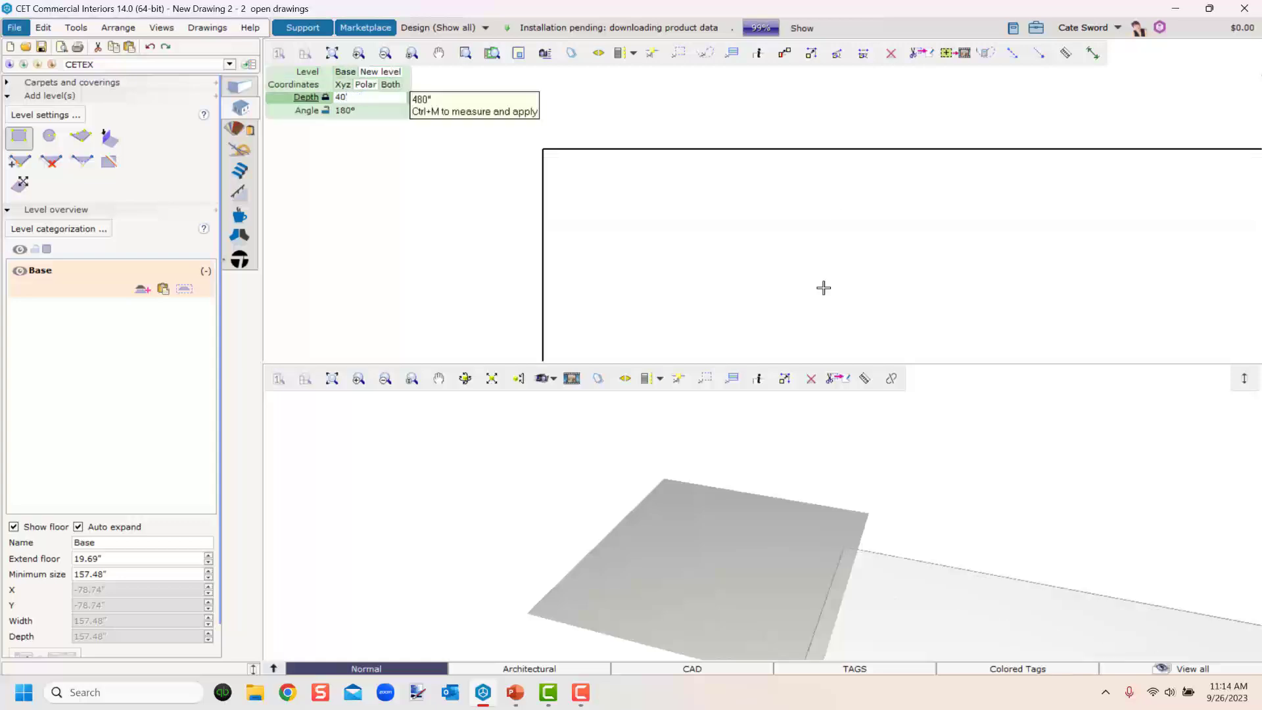
key("Return")
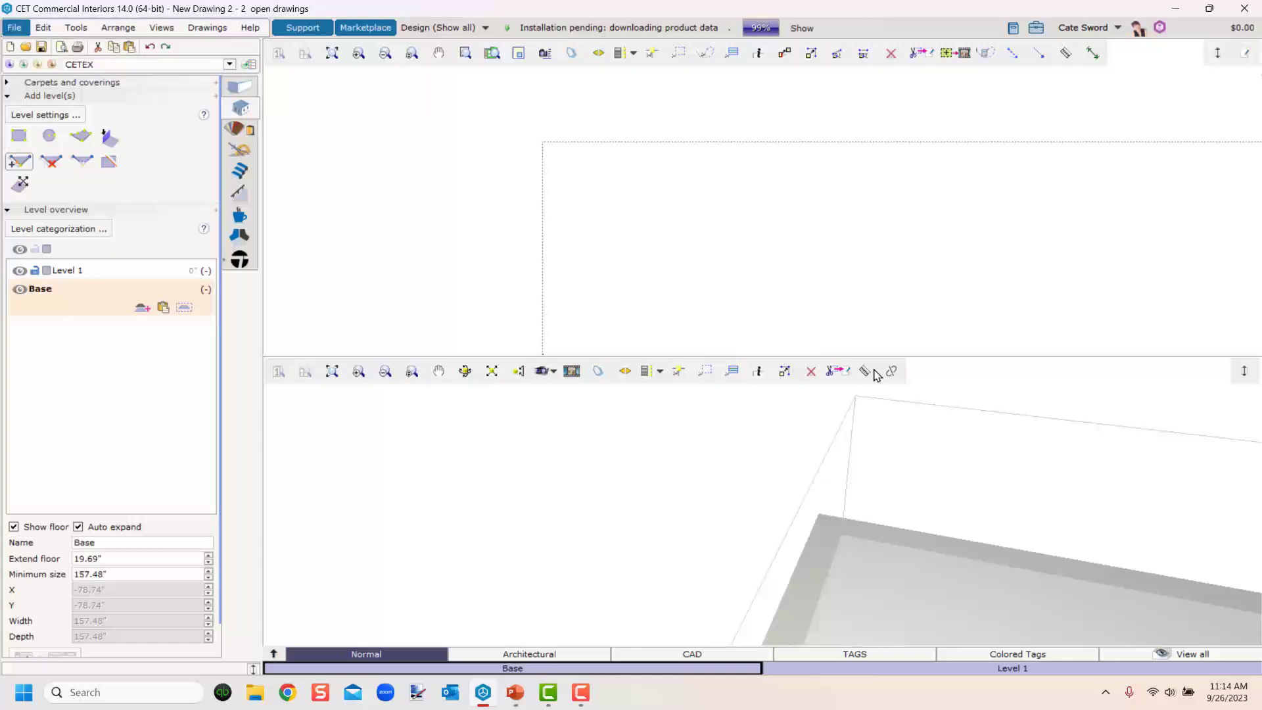
Examine the new level's boundaries from different angles in the 3D view.
scroll(856, 309, "down", 5)
right_click_drag(584, 204, 637, 231)
right_click_drag(892, 621, 628, 454)
scroll(703, 519, "down", 5)
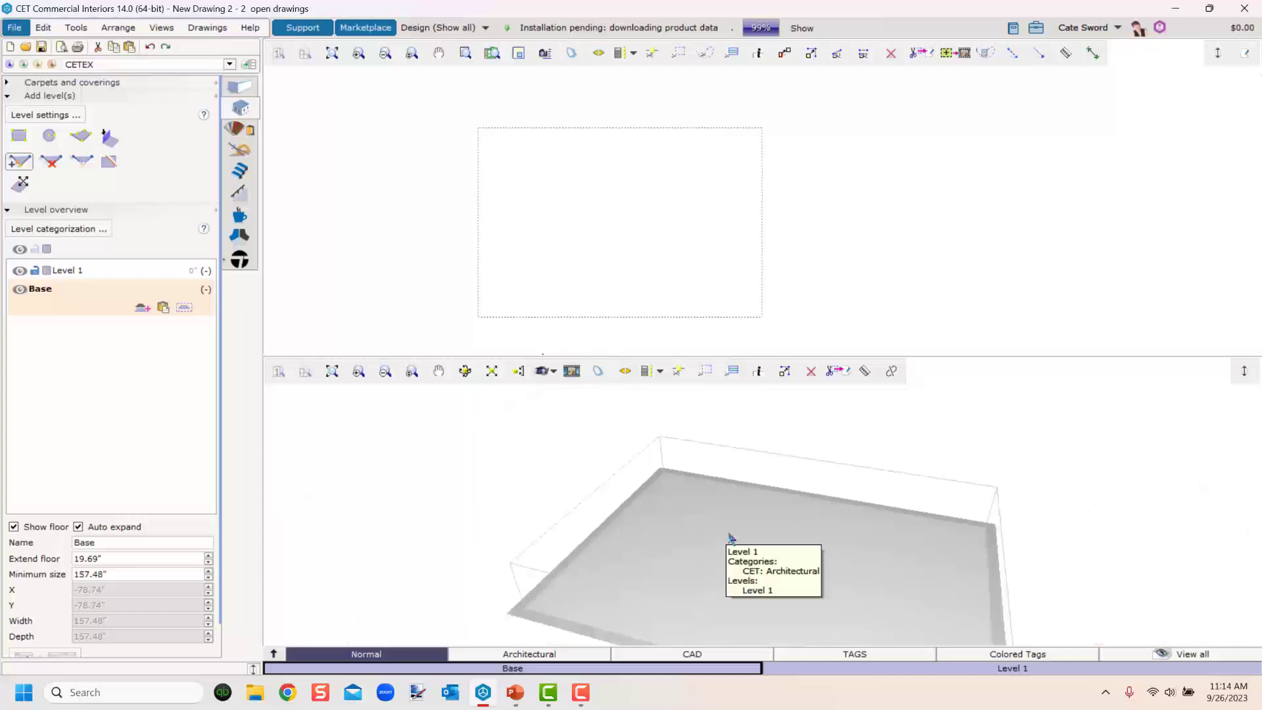
middle_click_drag(740, 545, 822, 569)
scroll(666, 550, "up", 5)
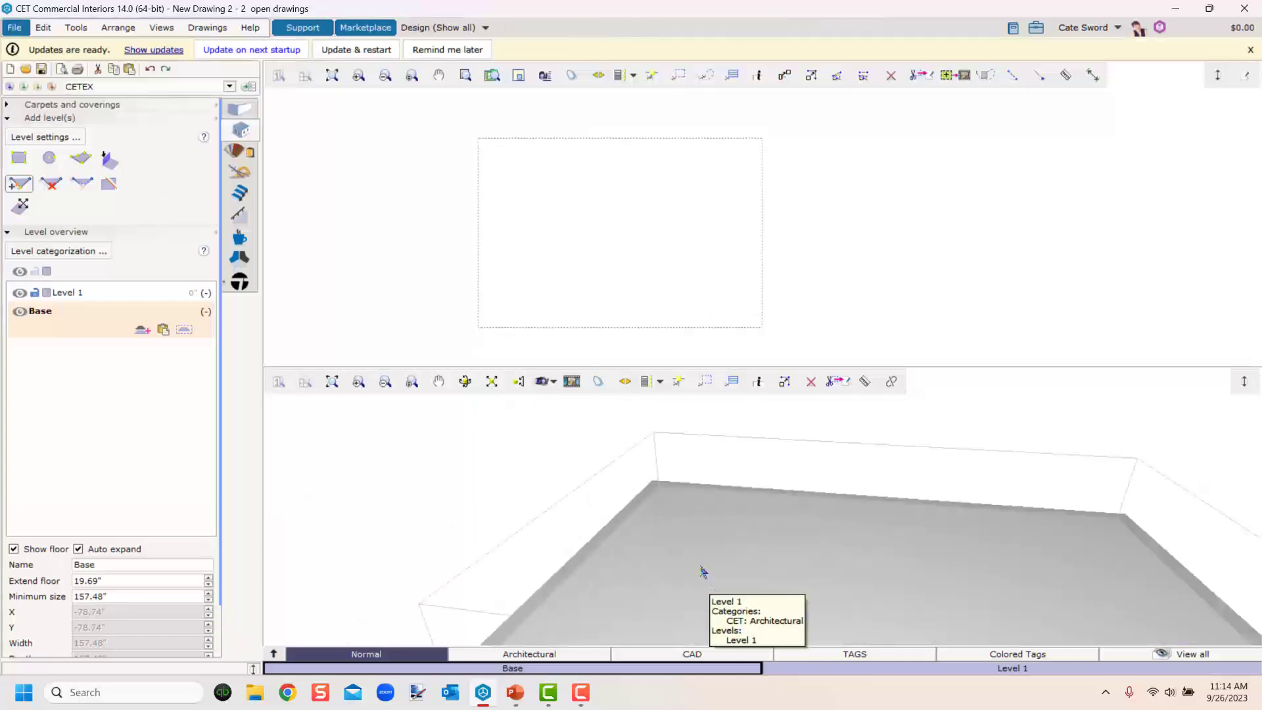
scroll(704, 572, "down", 3)
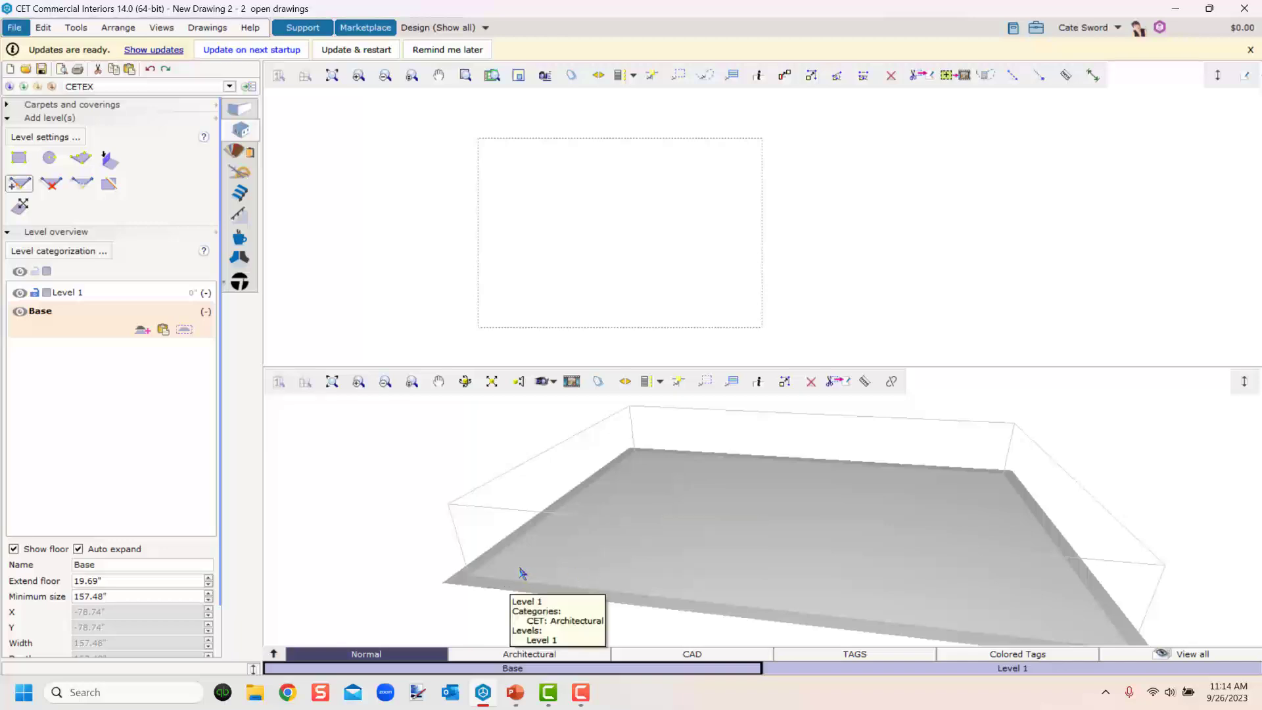
scroll(483, 589, "up", 5)
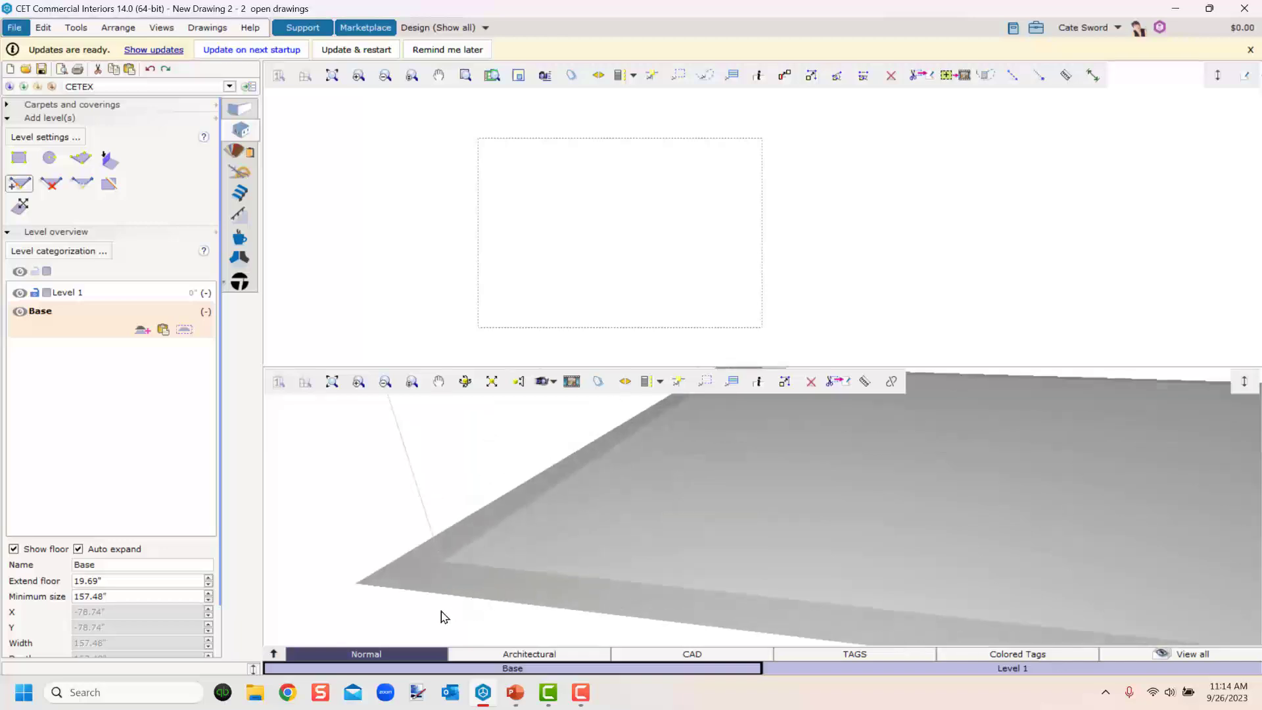
scroll(670, 544, "down", 5)
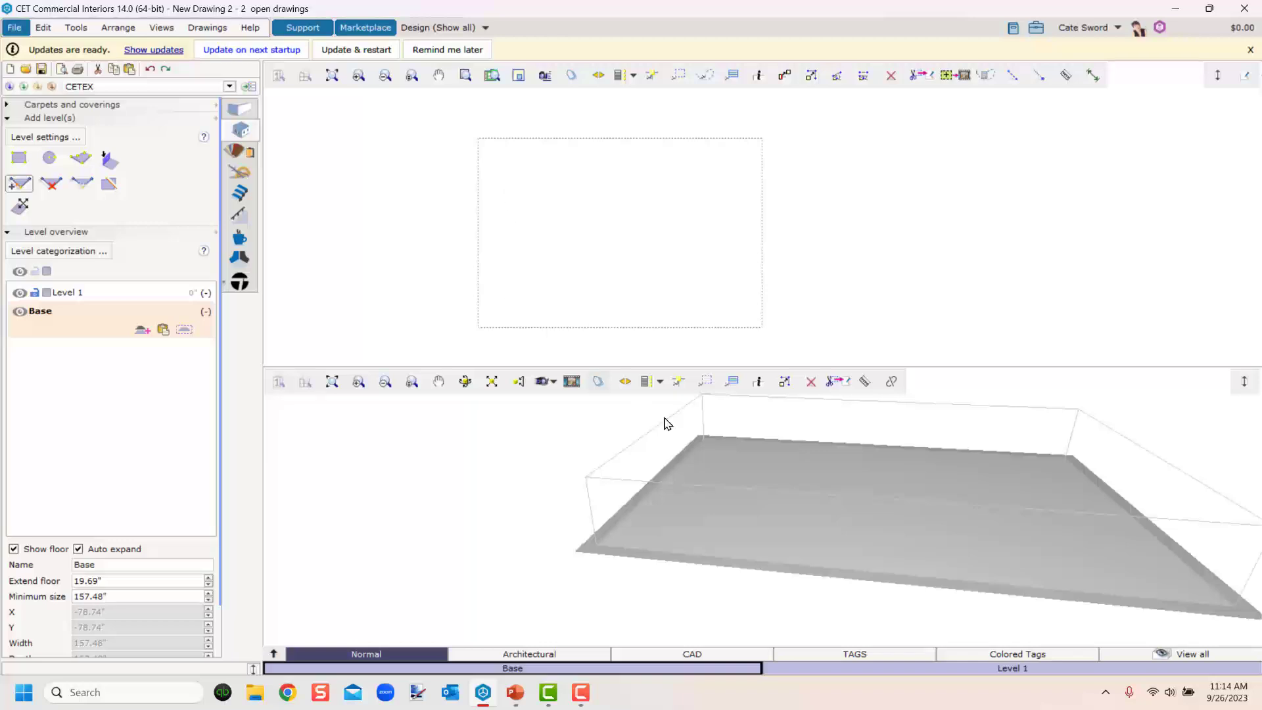
middle_click_drag(670, 529, 595, 547)
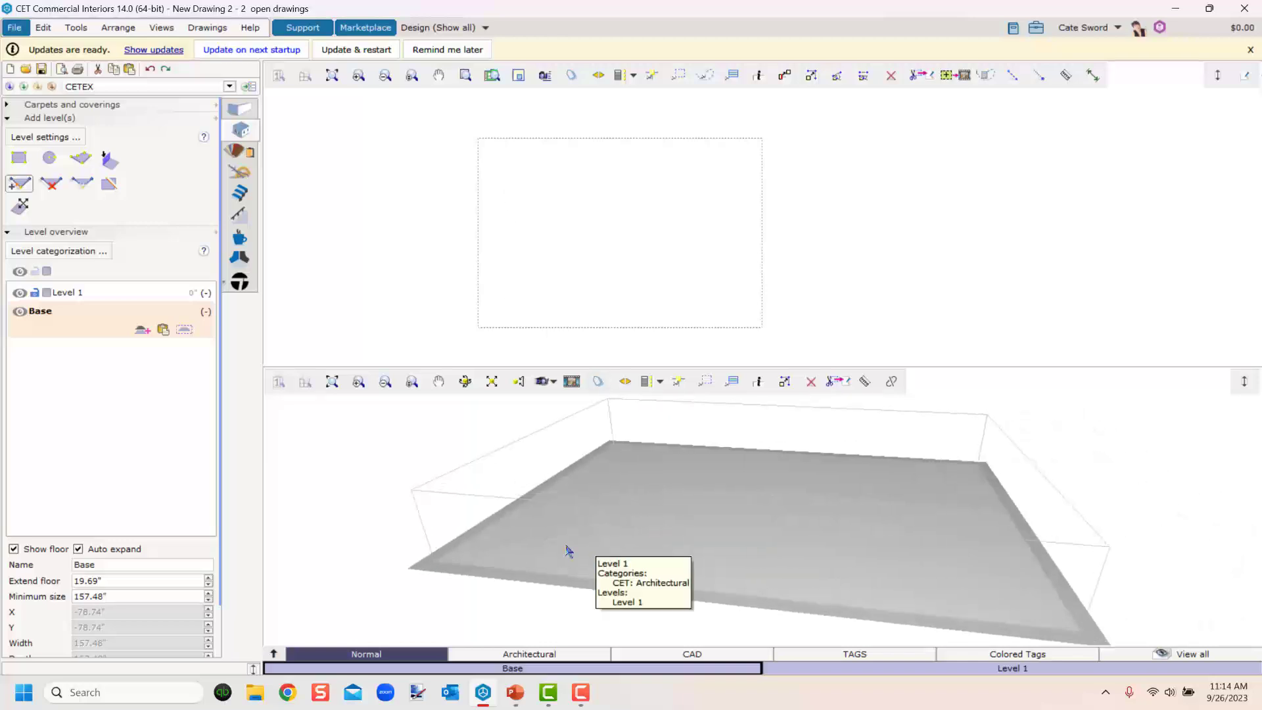
Select Level 1 and set its thickness to 18".
left_click(570, 551)
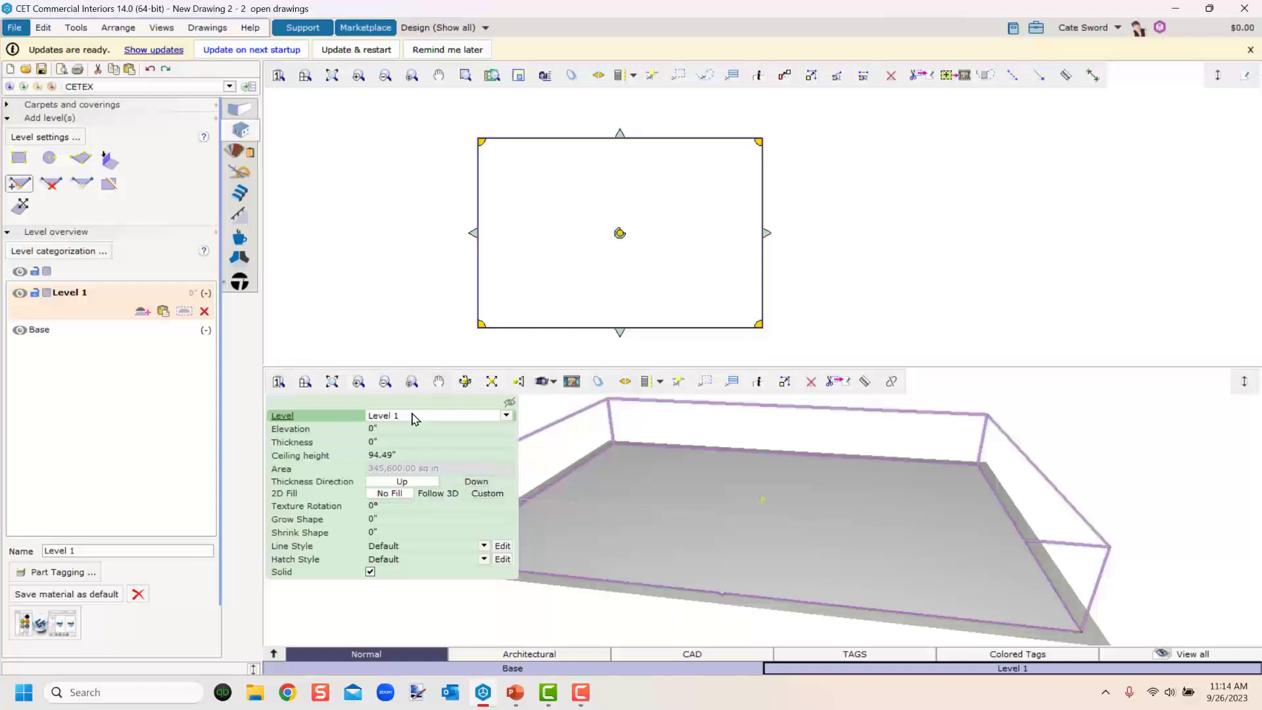
left_click(385, 444)
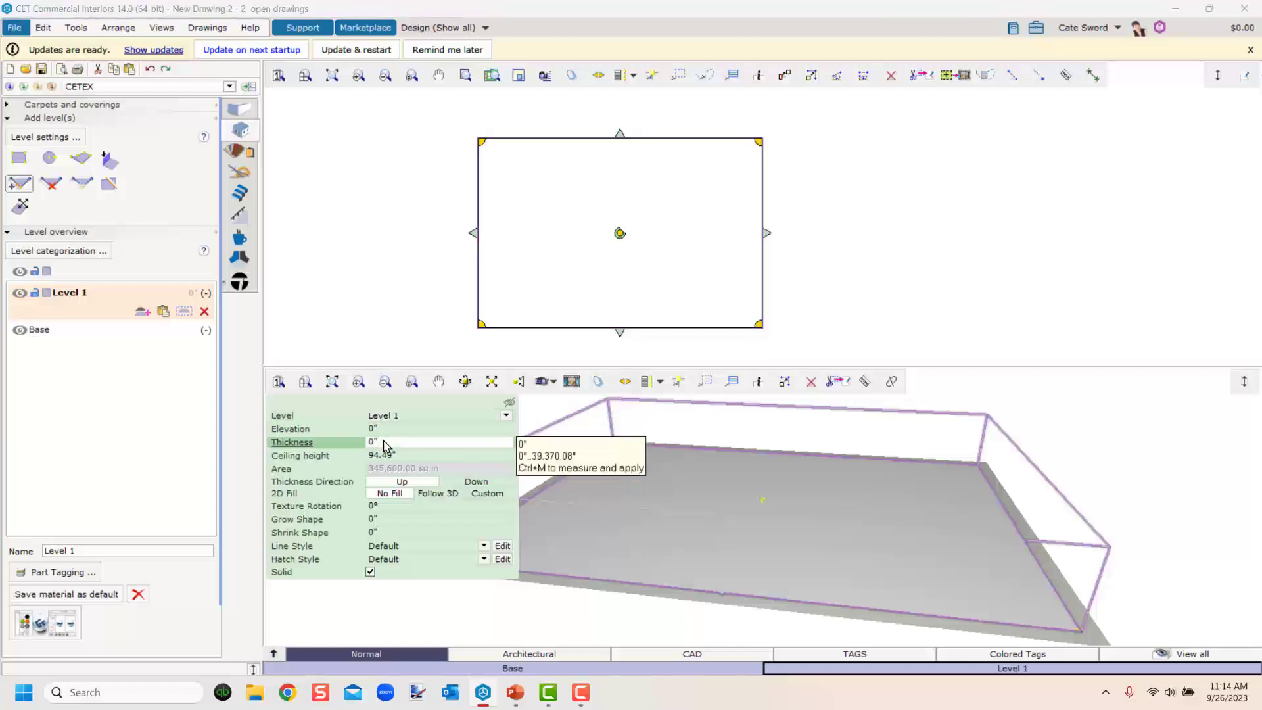
left_click_drag(386, 442, 321, 456)
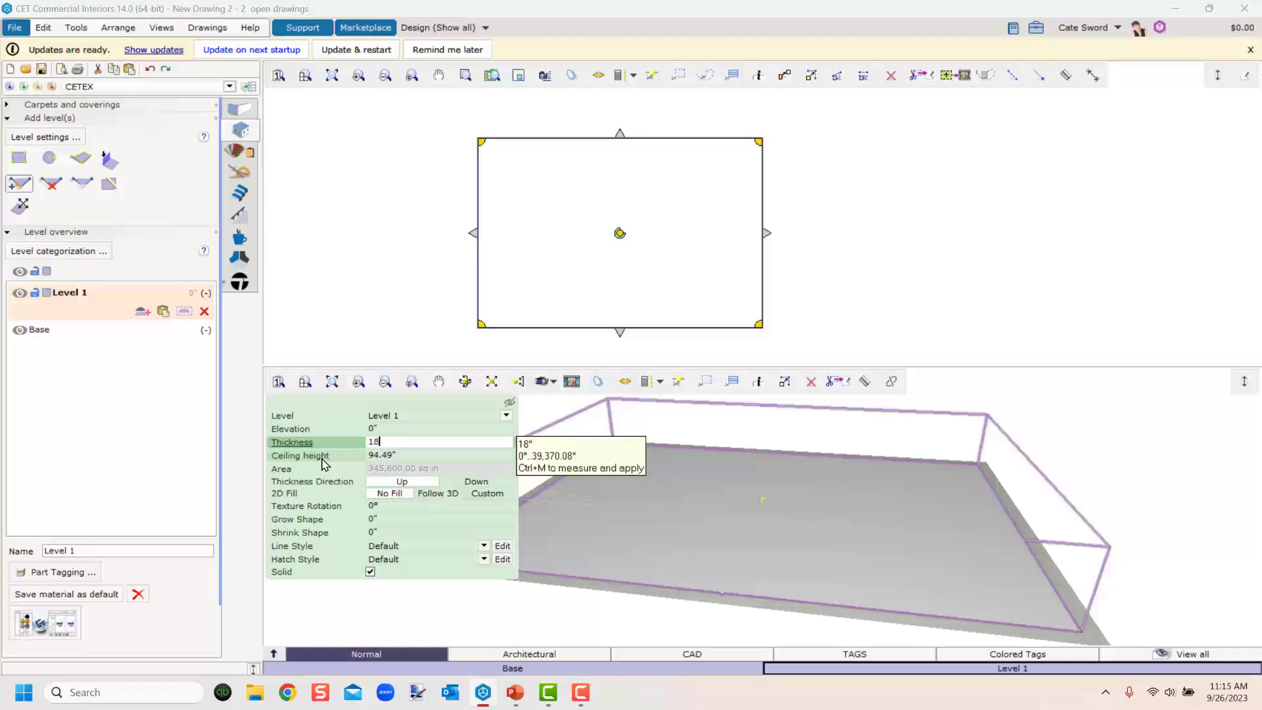
key("Return")
Set Level 1's ceiling height to 9' (108").
scroll(664, 562, "up", 3)
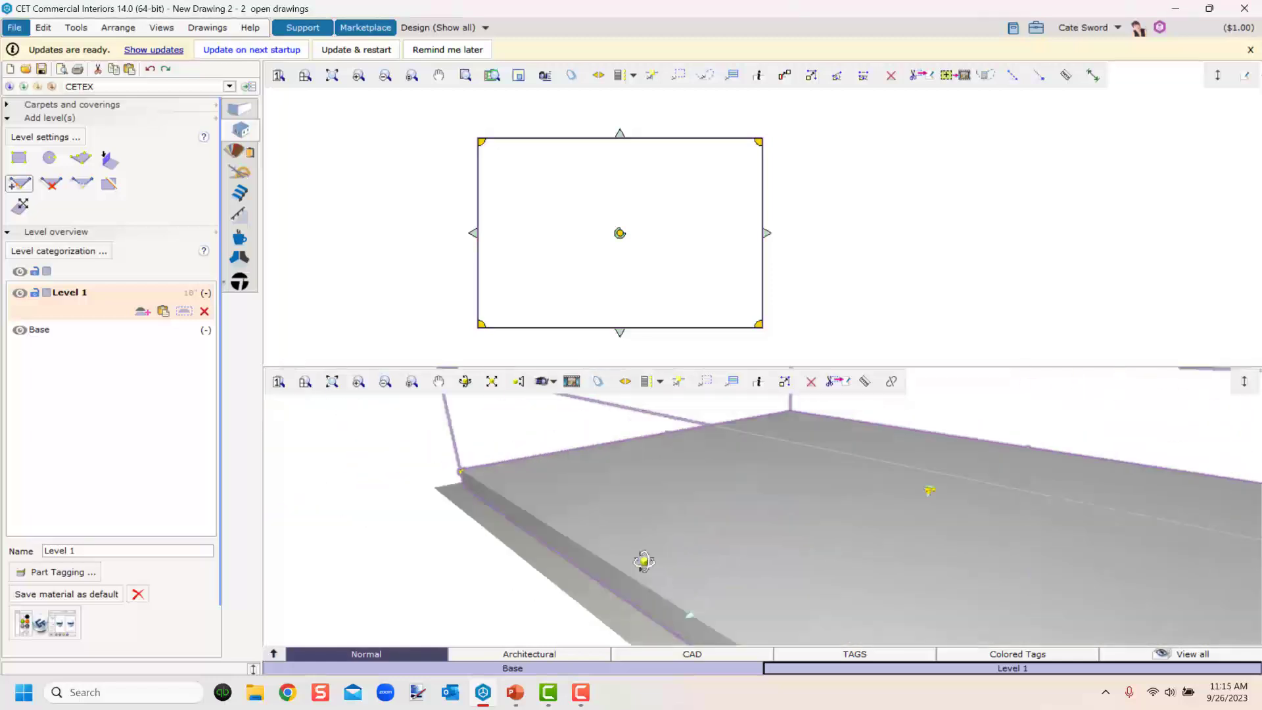
mouse_move(644, 561)
middle_mouse_down()
mouse_move(673, 550)
mouse_move(664, 571)
mouse_move(641, 543)
middle_mouse_up()
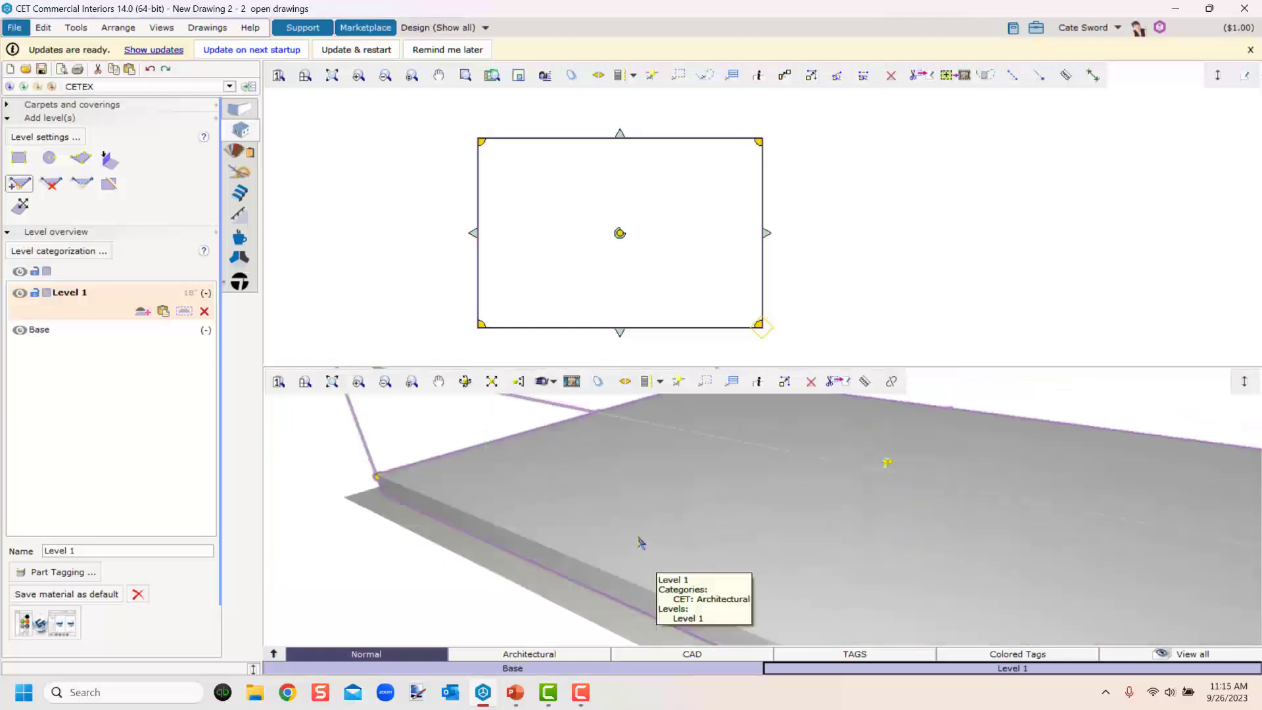
left_click(640, 542)
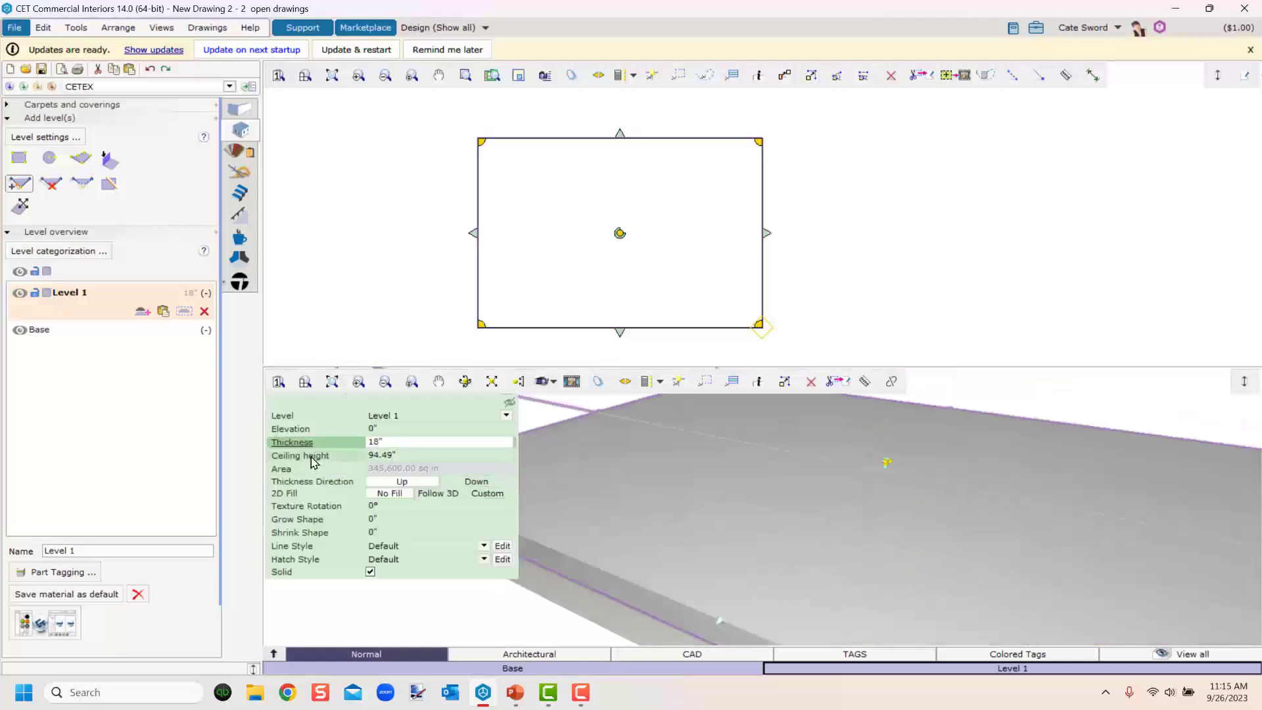
left_click(411, 456)
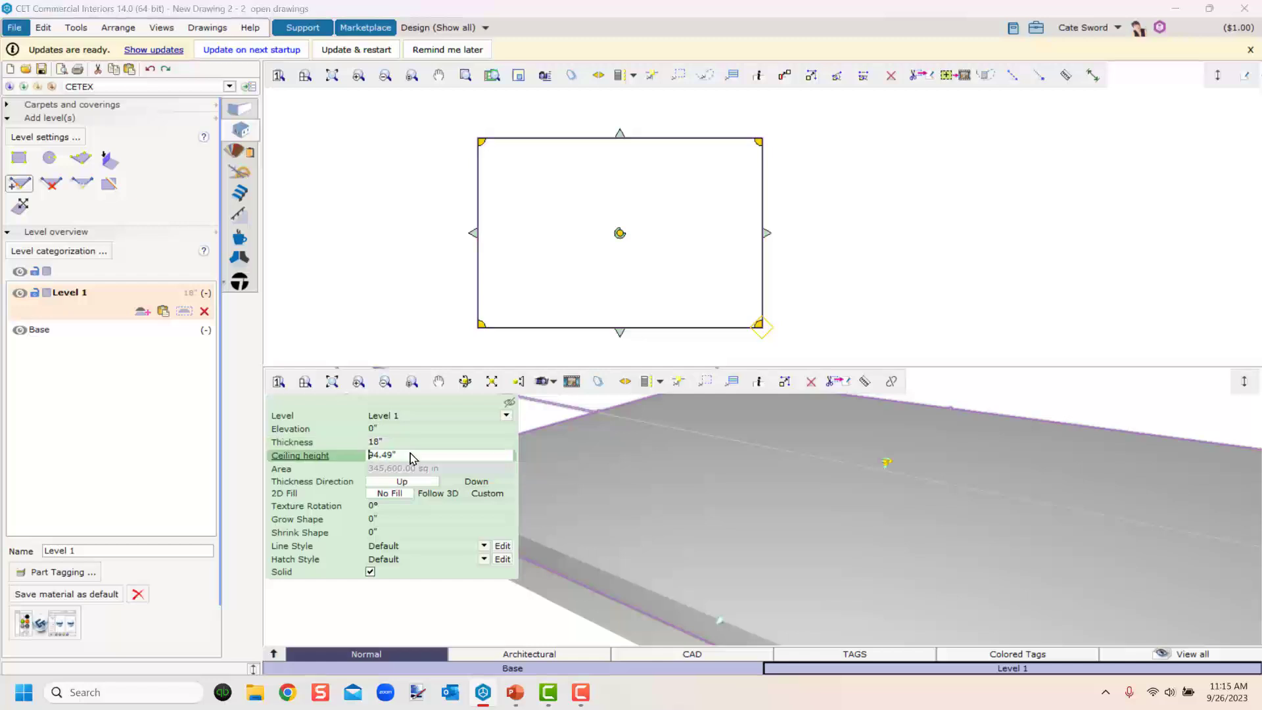
left_click_drag(412, 456, 340, 455)
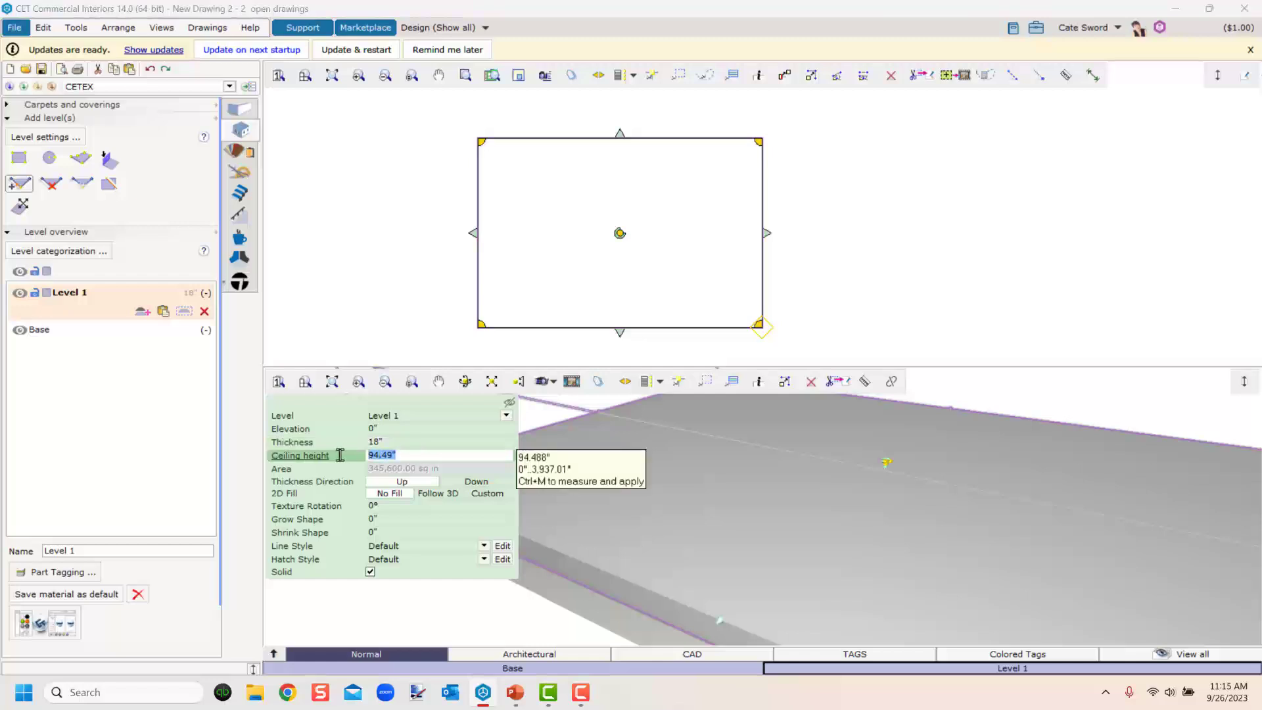
type("9")
key("Return")
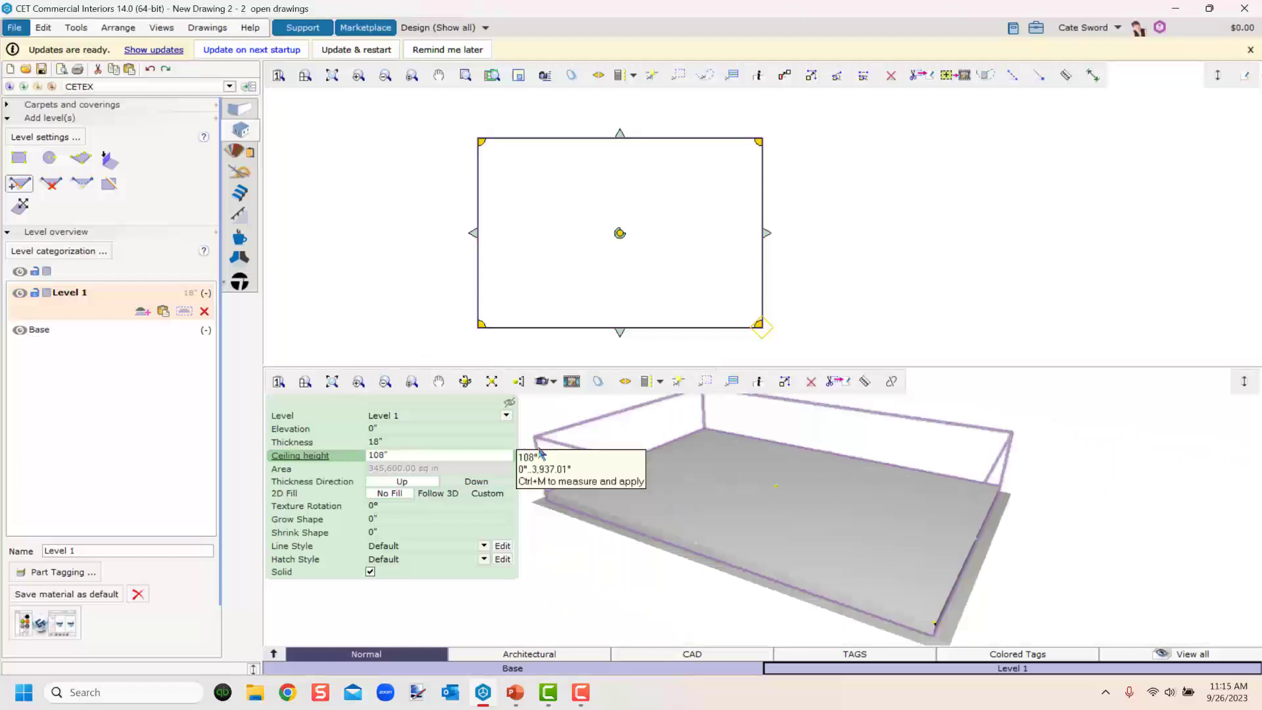
With the Add Point tool, add a point on the level's top edge 5' from the top-right corner.
left_click(718, 581)
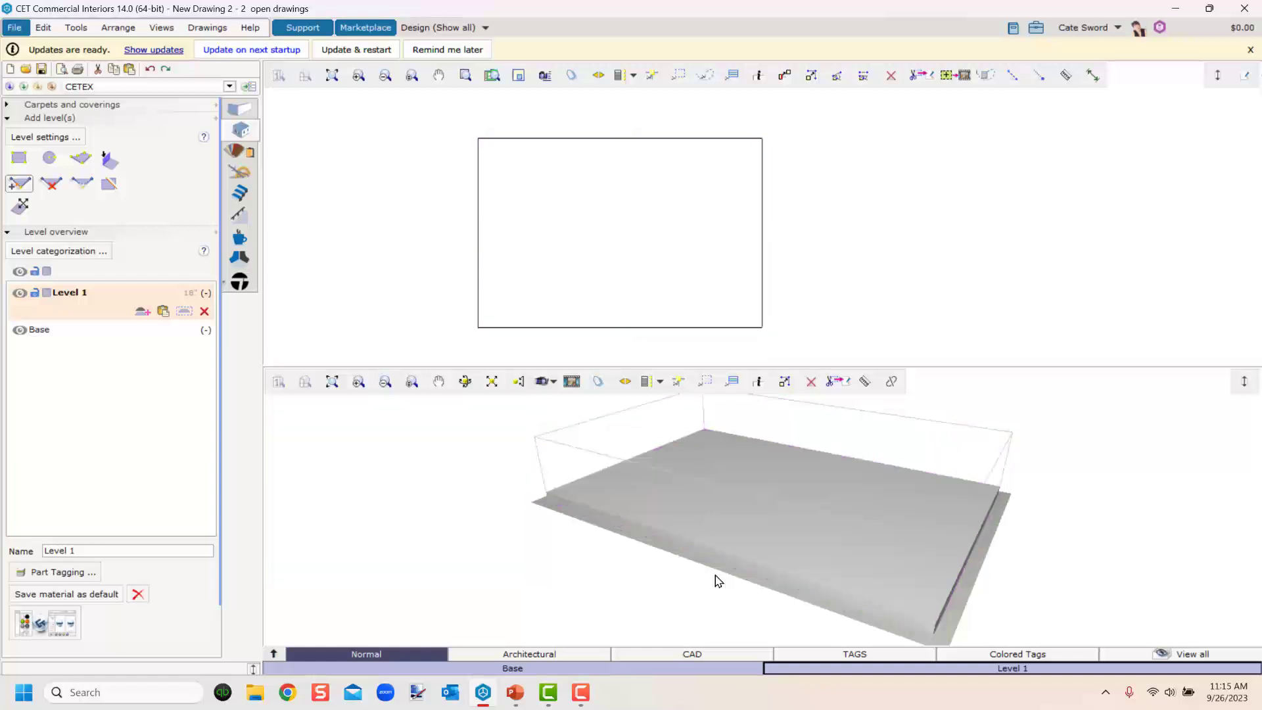
middle_click_drag(659, 500, 704, 523)
scroll(587, 219, "down", 2)
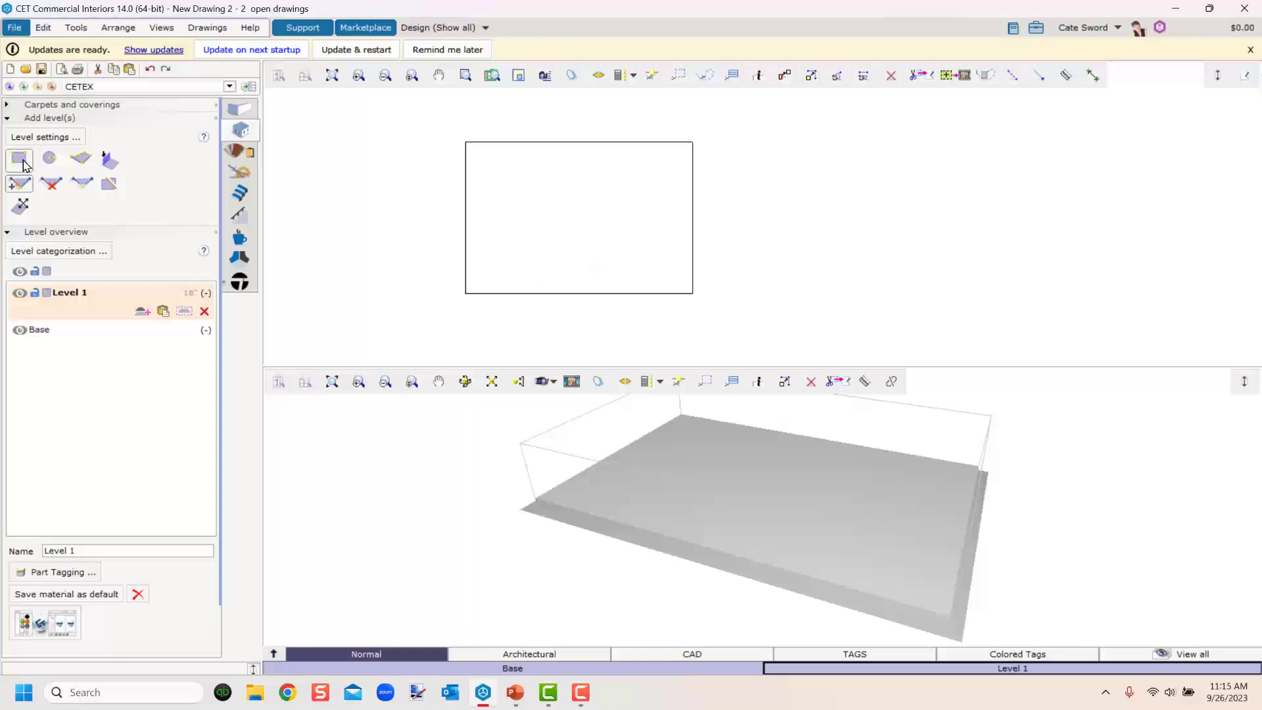
left_click(534, 293)
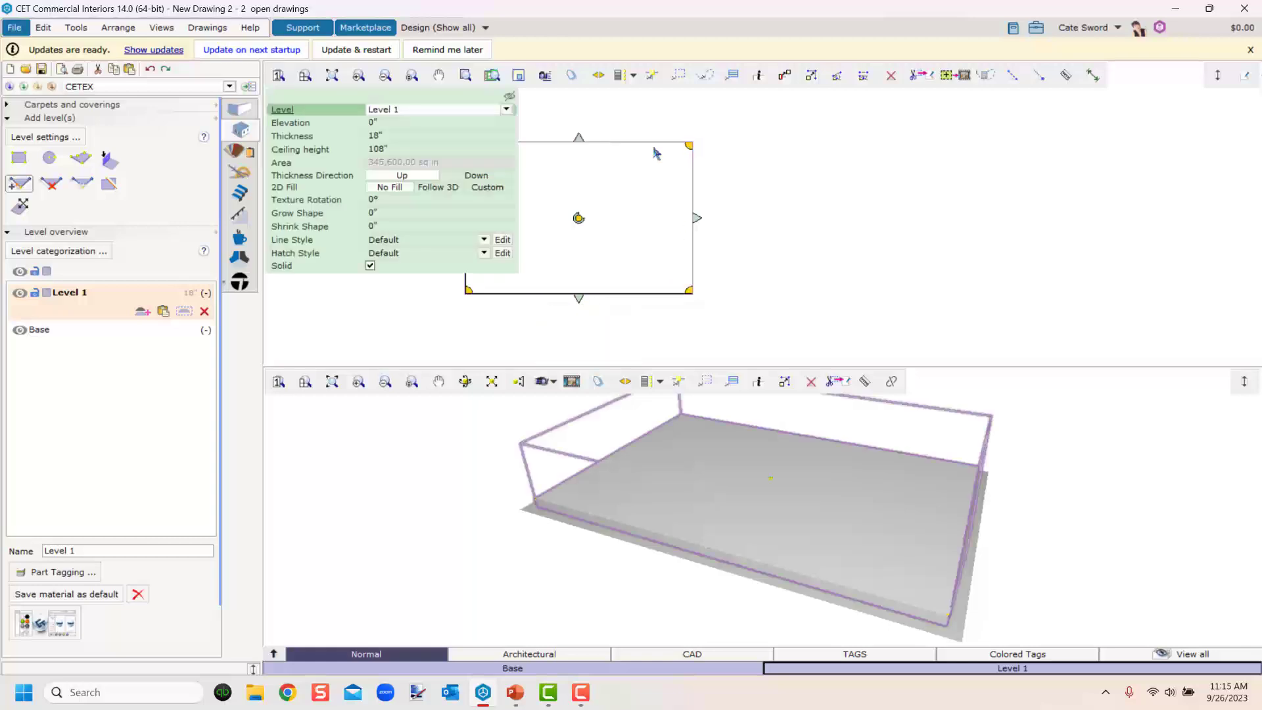
middle_click_drag(396, 318, 521, 312)
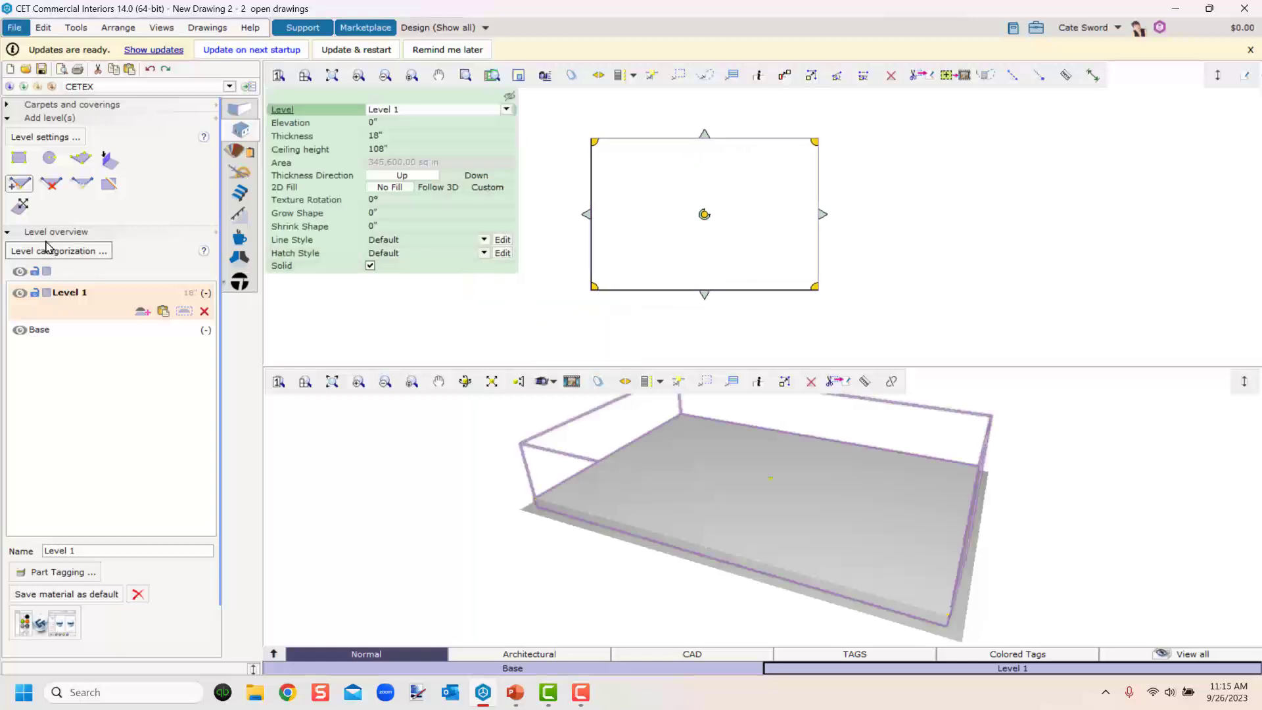
left_click(21, 187)
scroll(792, 169, "up", 2)
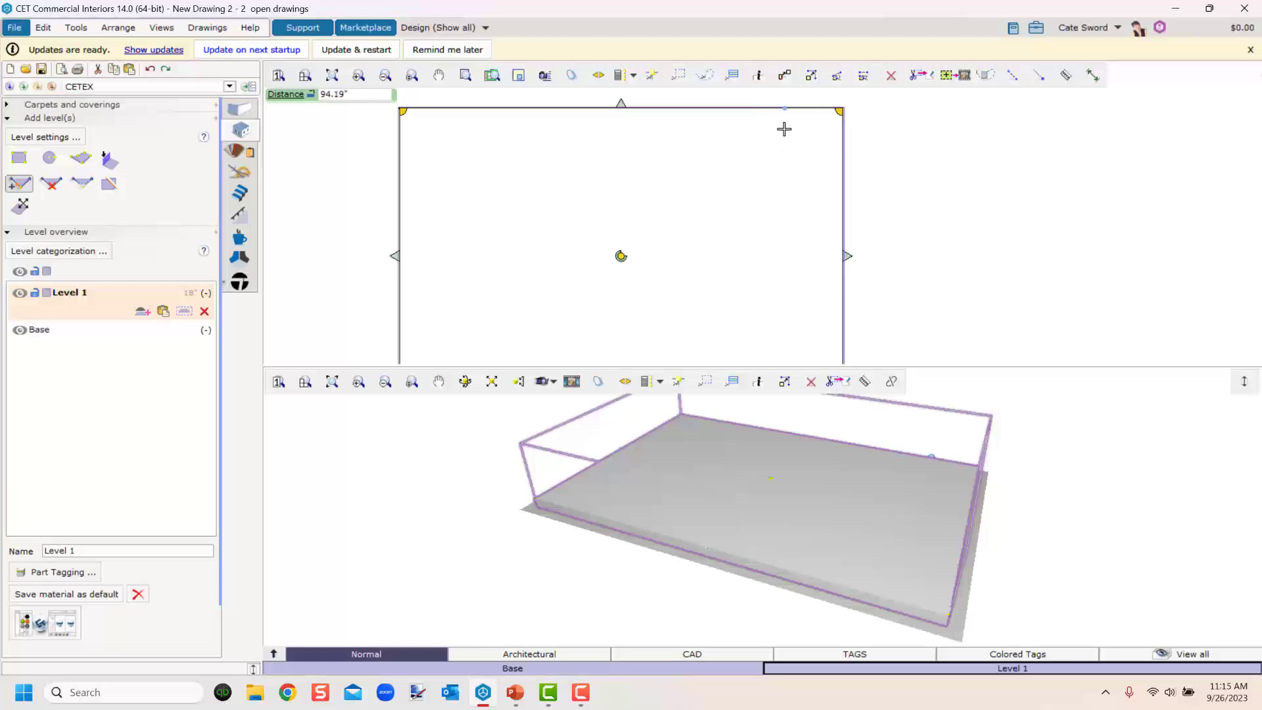
scroll(794, 123, "up", 1)
middle_click_drag(796, 133, 708, 207)
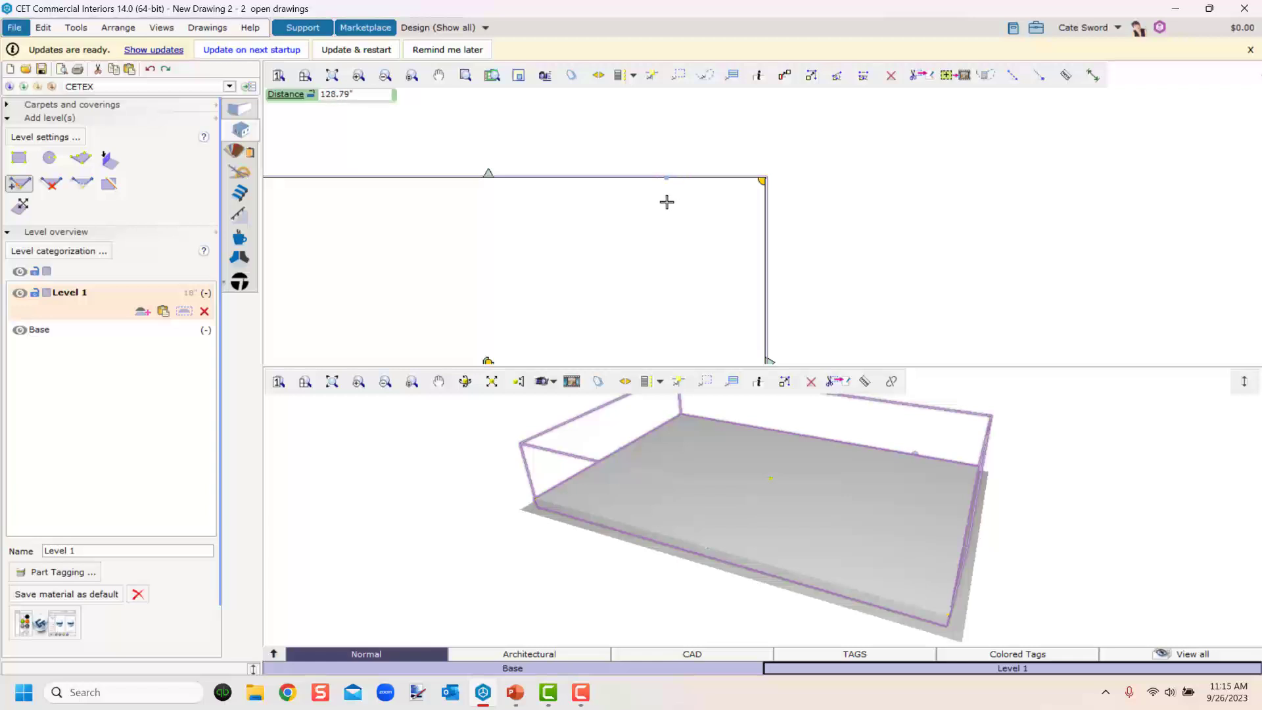
type("5")
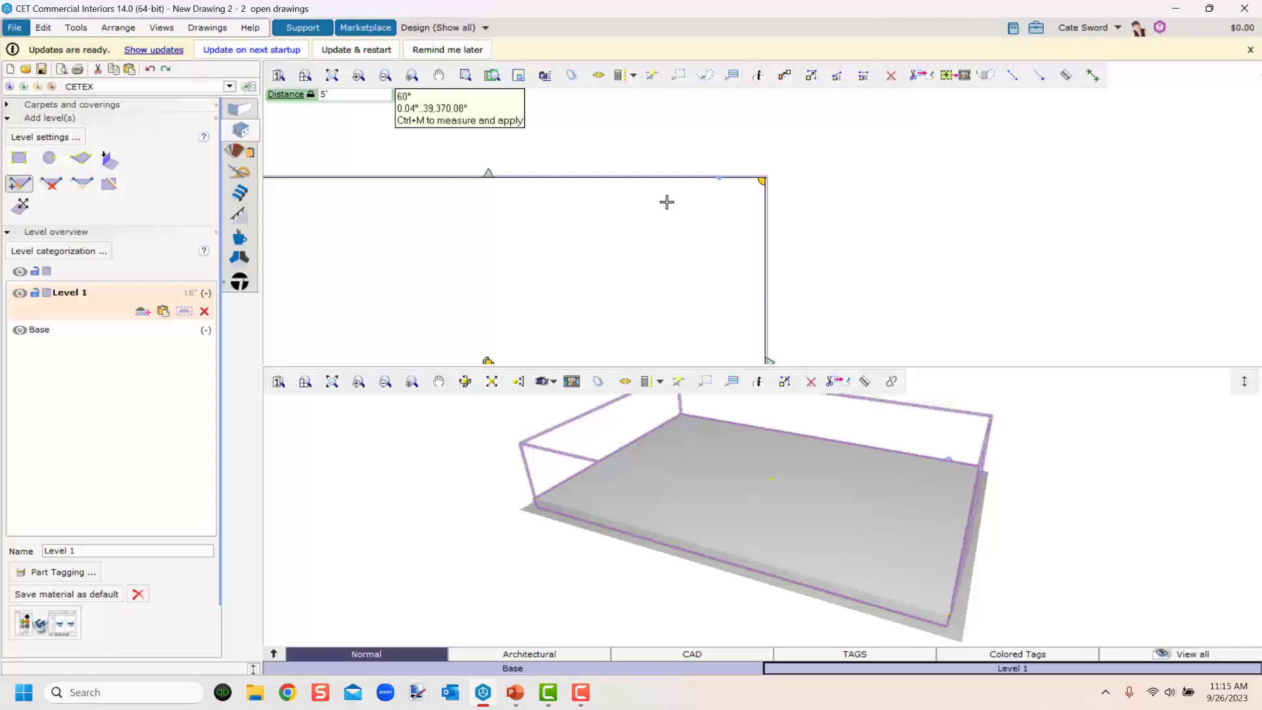
key("Return")
Drag the new top-right edge segment 5' inward to cut a notch into the level's corner.
scroll(750, 180, "up", 3)
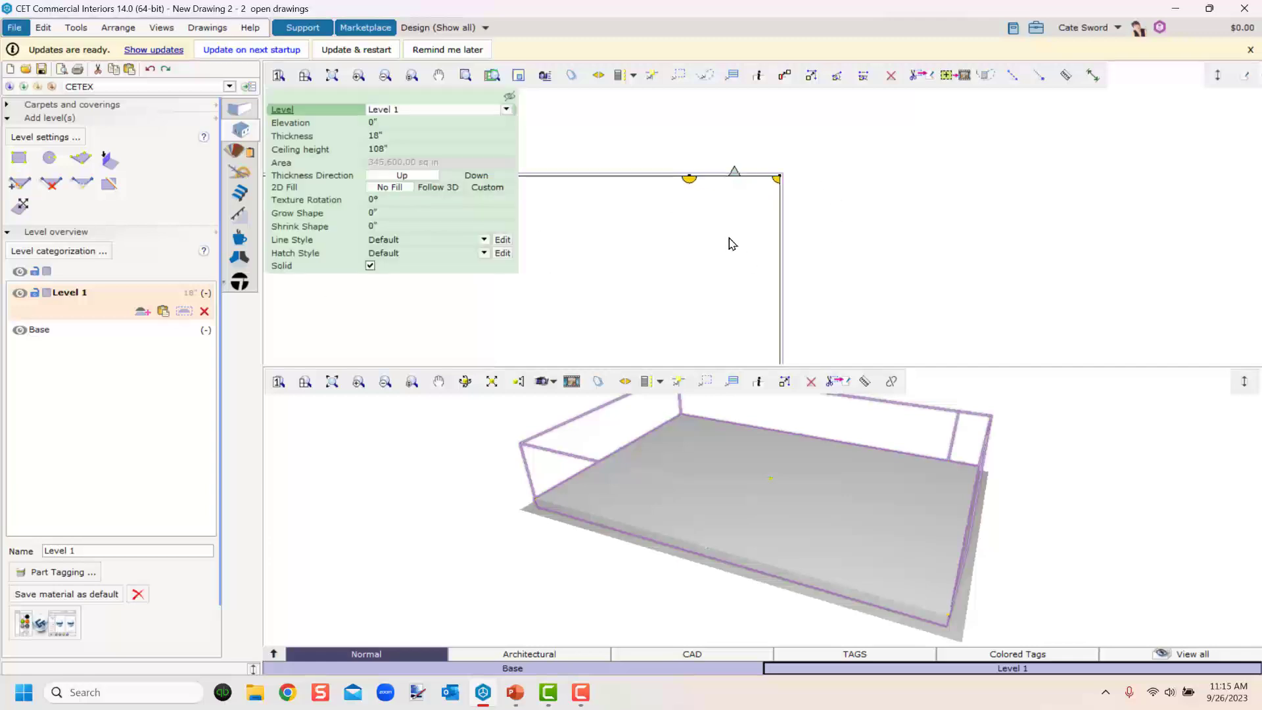
left_click_drag(736, 179, 736, 230)
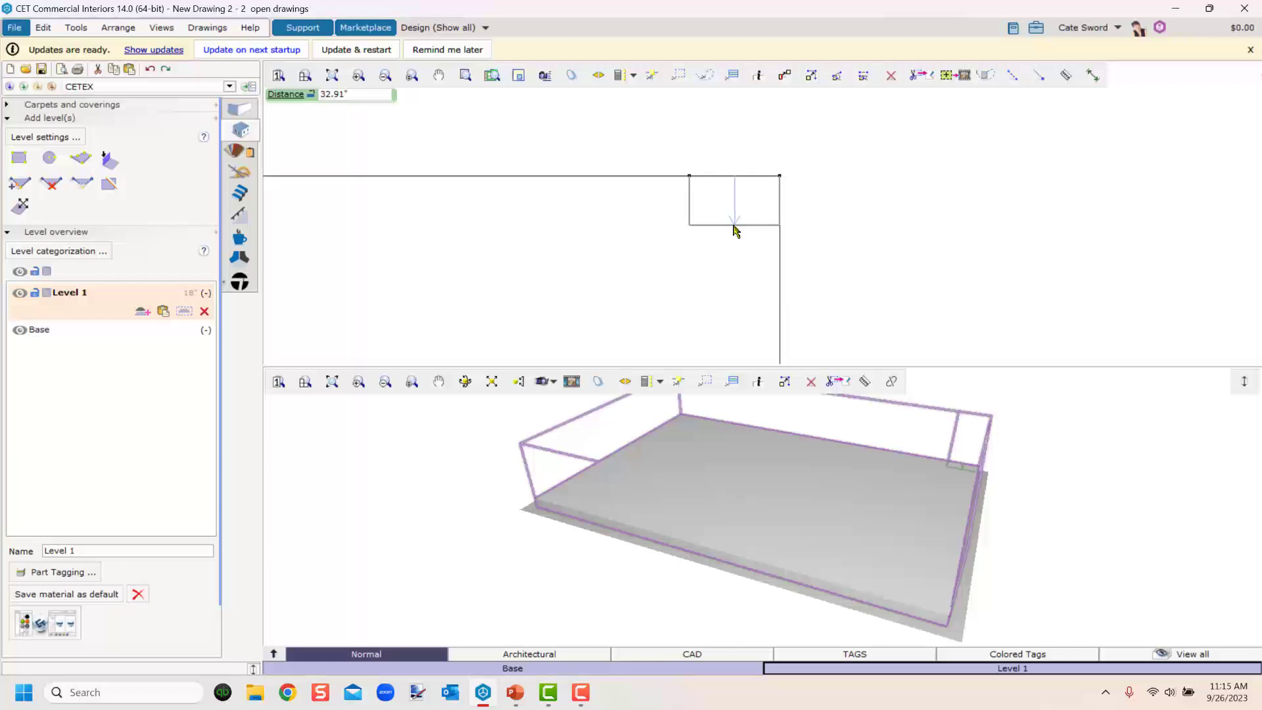
type("50")
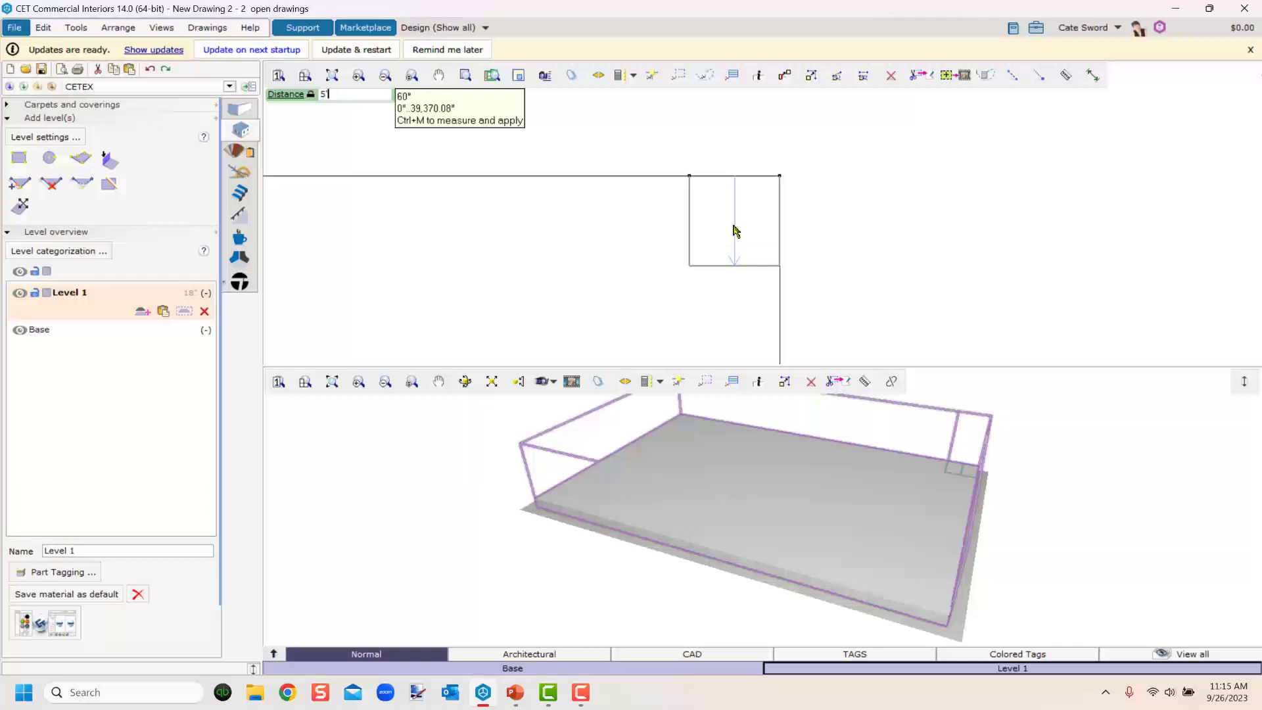
key("Return")
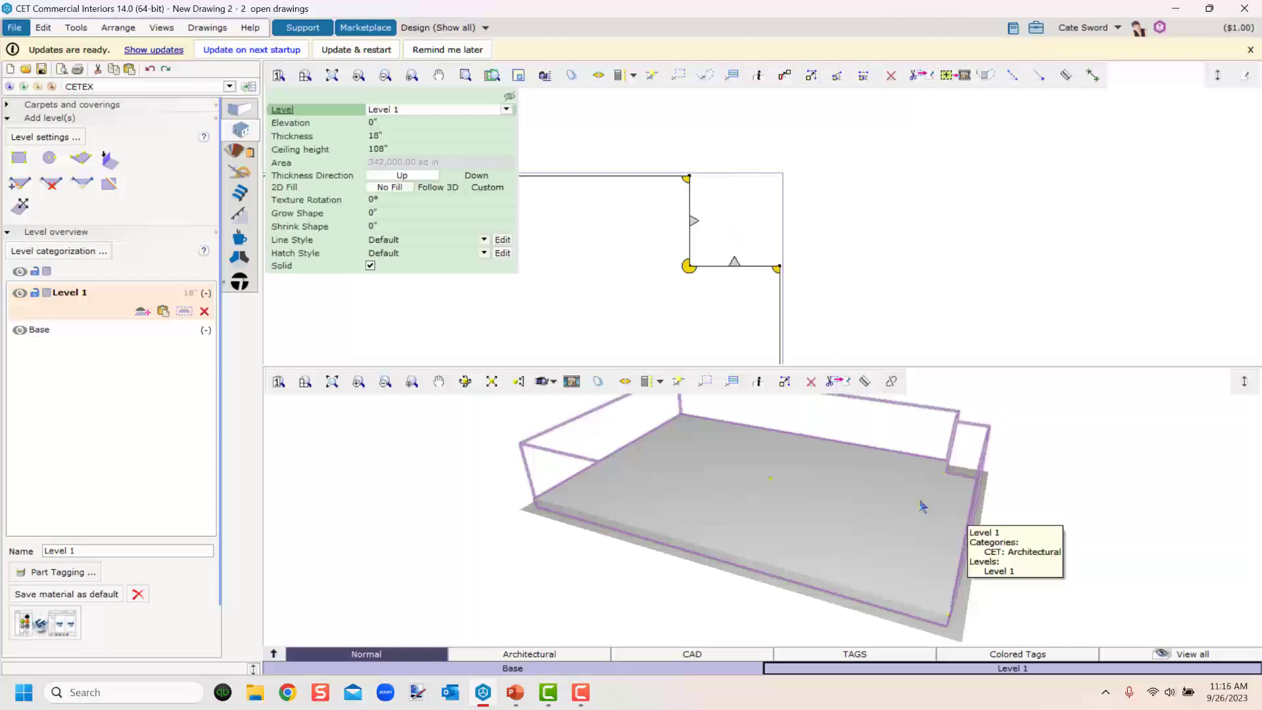
Add a point on the level's bottom edge 9' from the lower-left corner.
middle_click_drag(920, 505, 907, 477)
scroll(858, 511, "down", 2)
scroll(520, 294, "down", 3)
scroll(520, 294, "down", 5)
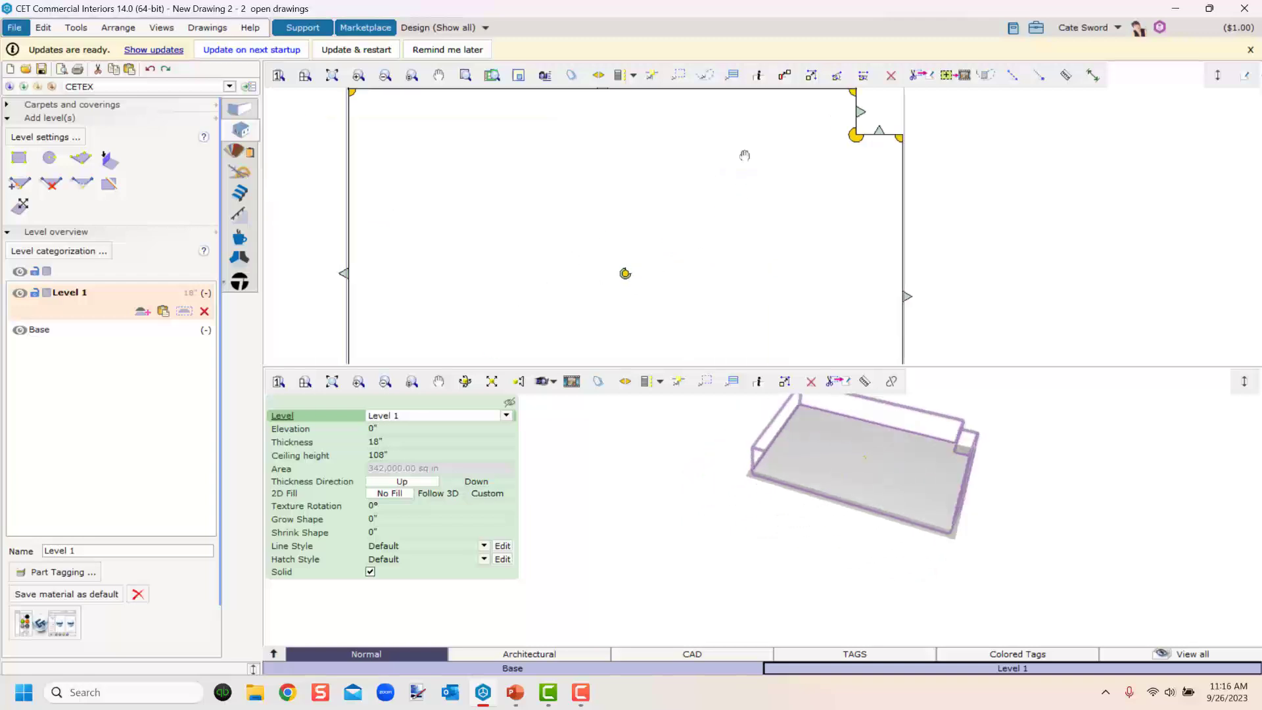
scroll(555, 289, "up", 3)
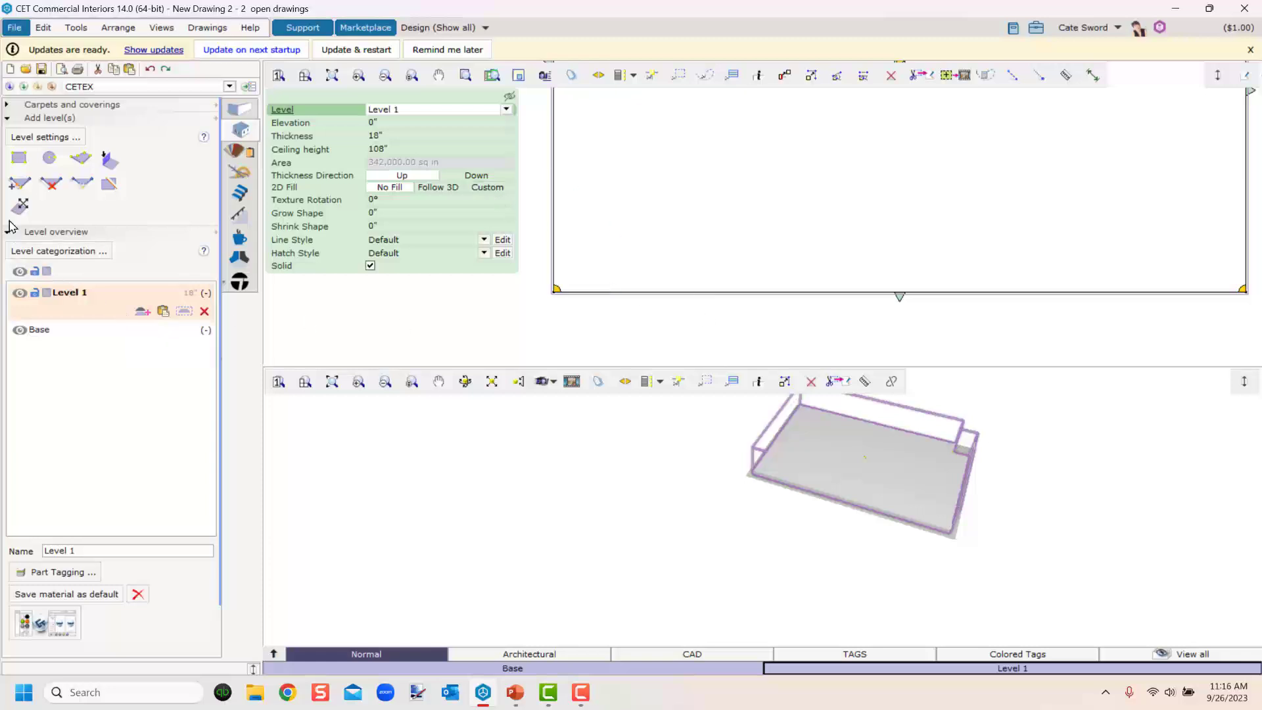
left_click(18, 185)
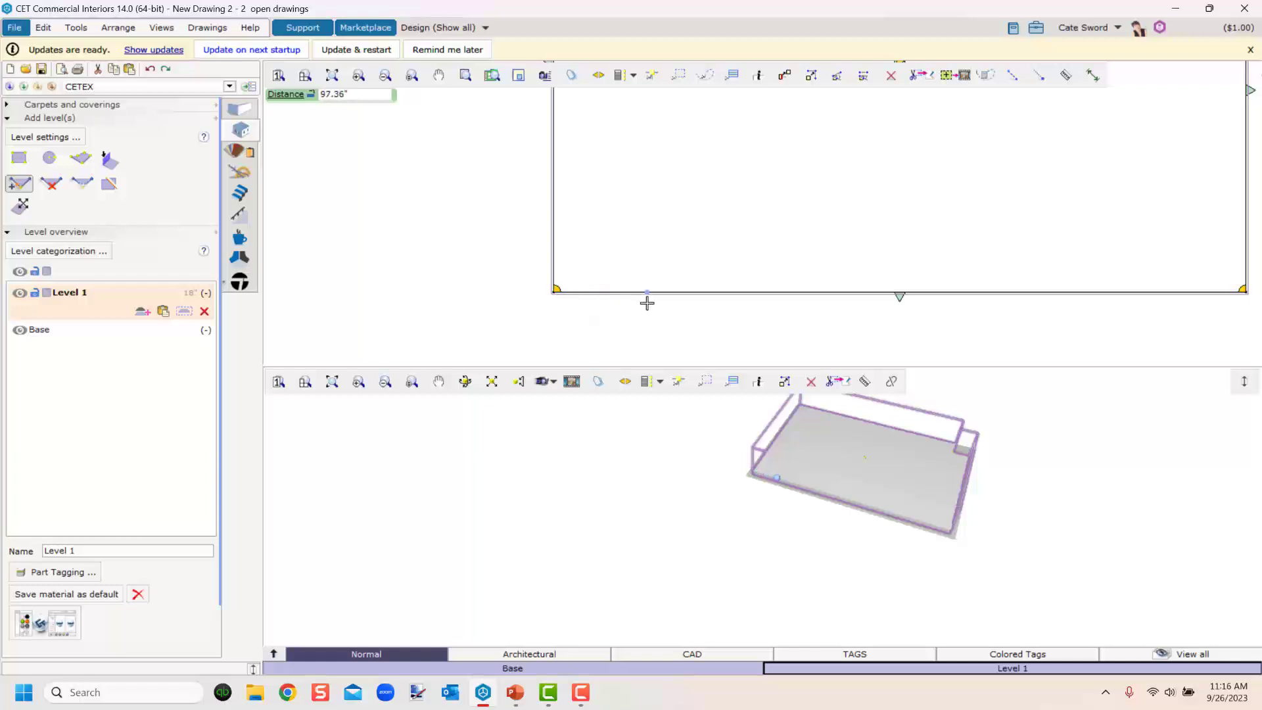
type("9")
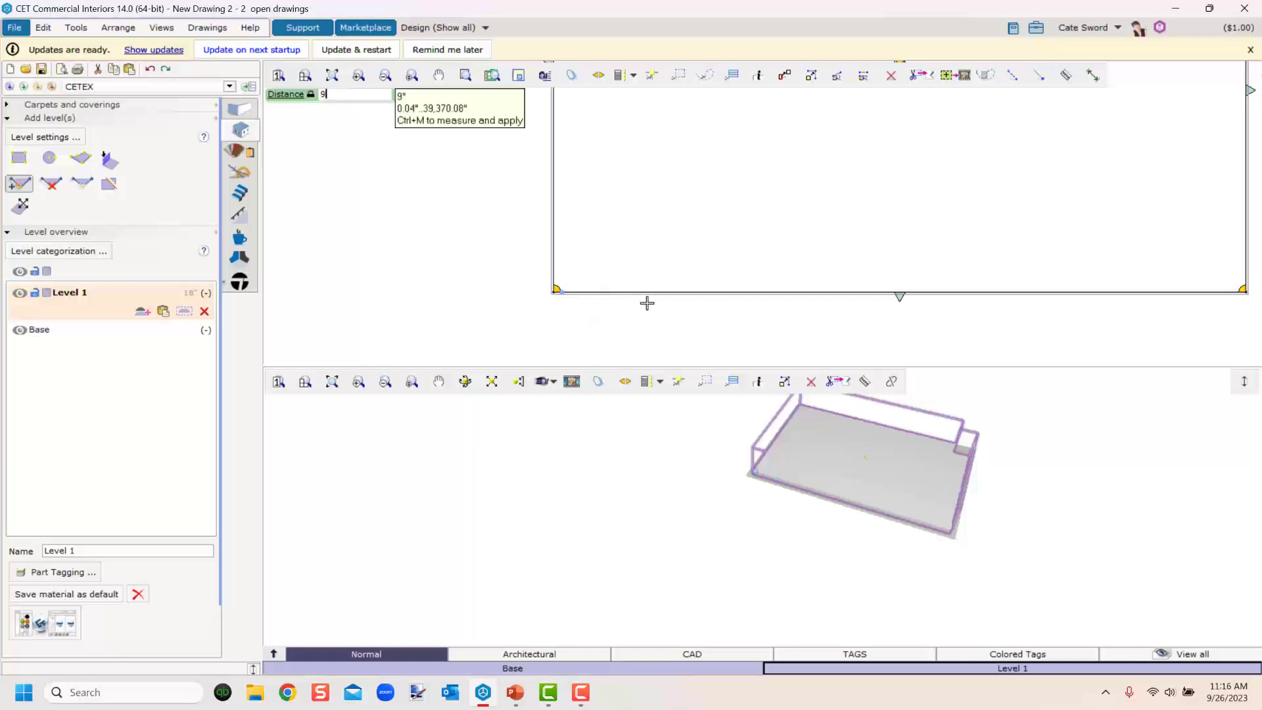
type("'")
key("Return")
Draw a 9' guide line up the level's left edge from the lower-left corner.
middle_click_drag(600, 299, 705, 327)
scroll(635, 310, "up", 3)
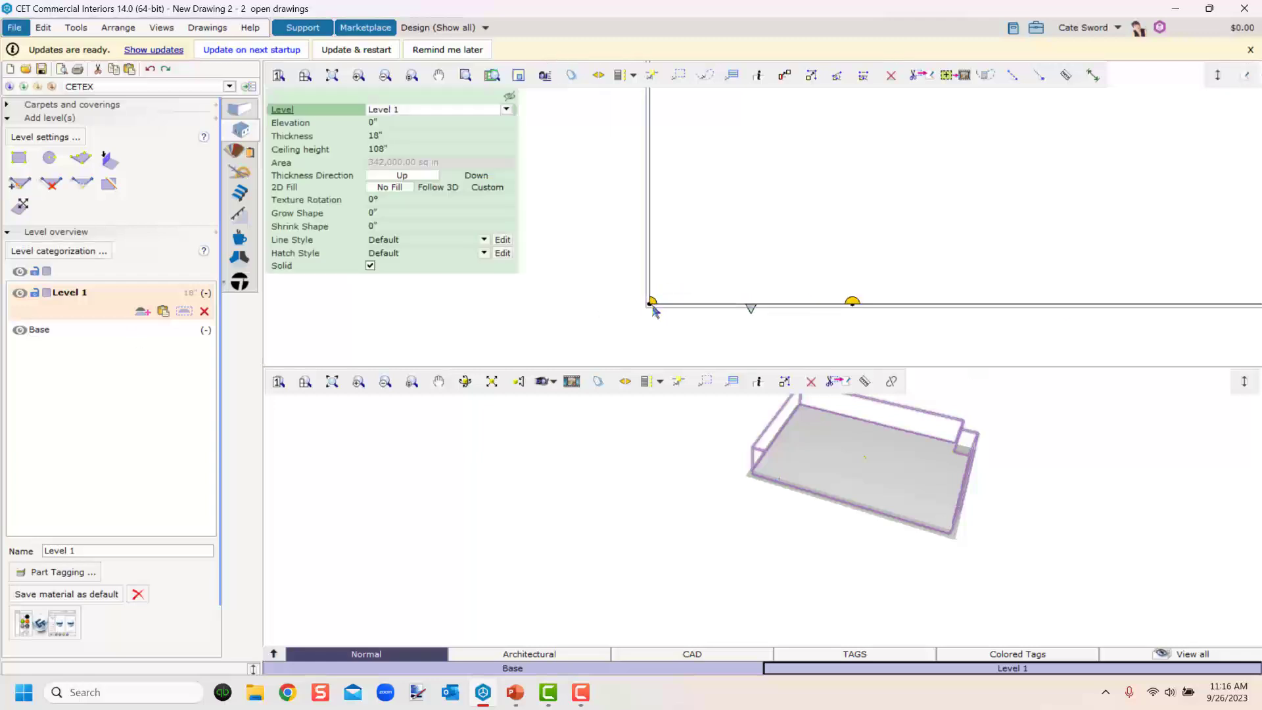
mouse_move(651, 304)
left_mouse_down()
mouse_move(679, 221)
mouse_move(651, 240)
mouse_move(637, 225)
mouse_move(656, 192)
mouse_move(651, 250)
mouse_move(667, 242)
mouse_move(648, 245)
mouse_move(648, 217)
mouse_move(649, 304)
left_mouse_up()
scroll(686, 242, "down", 2)
scroll(686, 241, "up", 1)
middle_click_drag(686, 242, 797, 303)
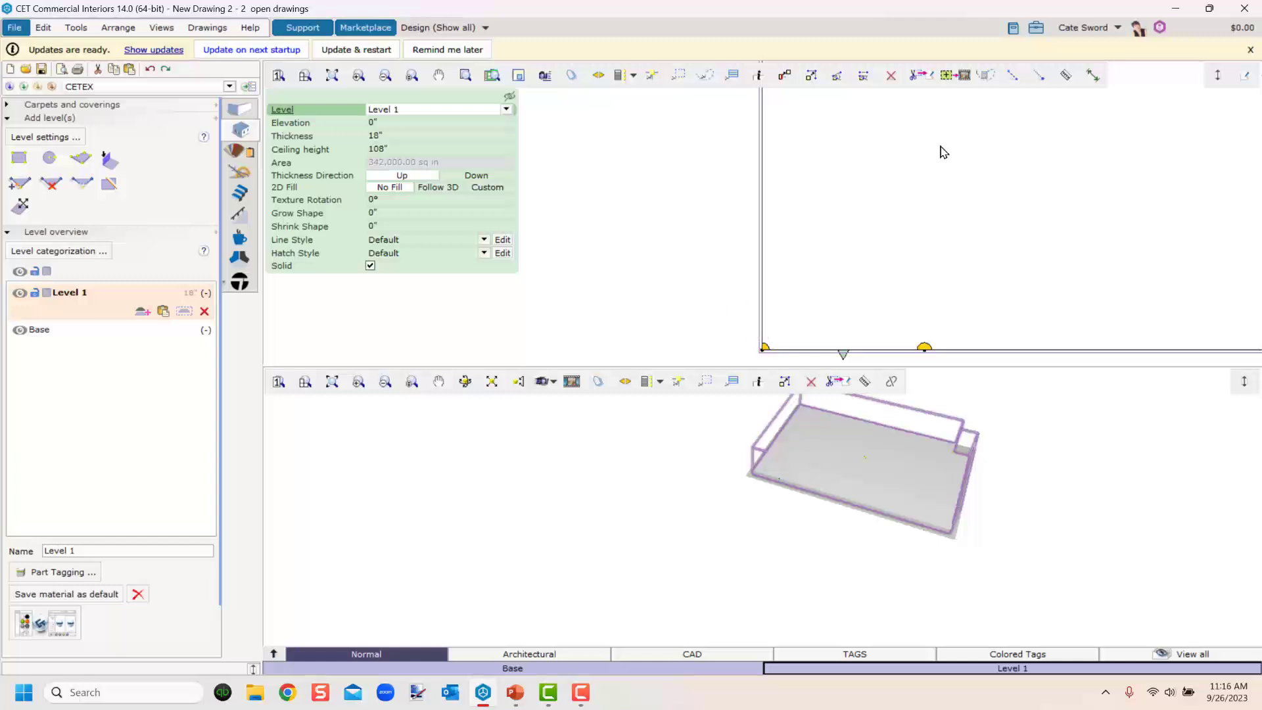
left_click(1037, 76)
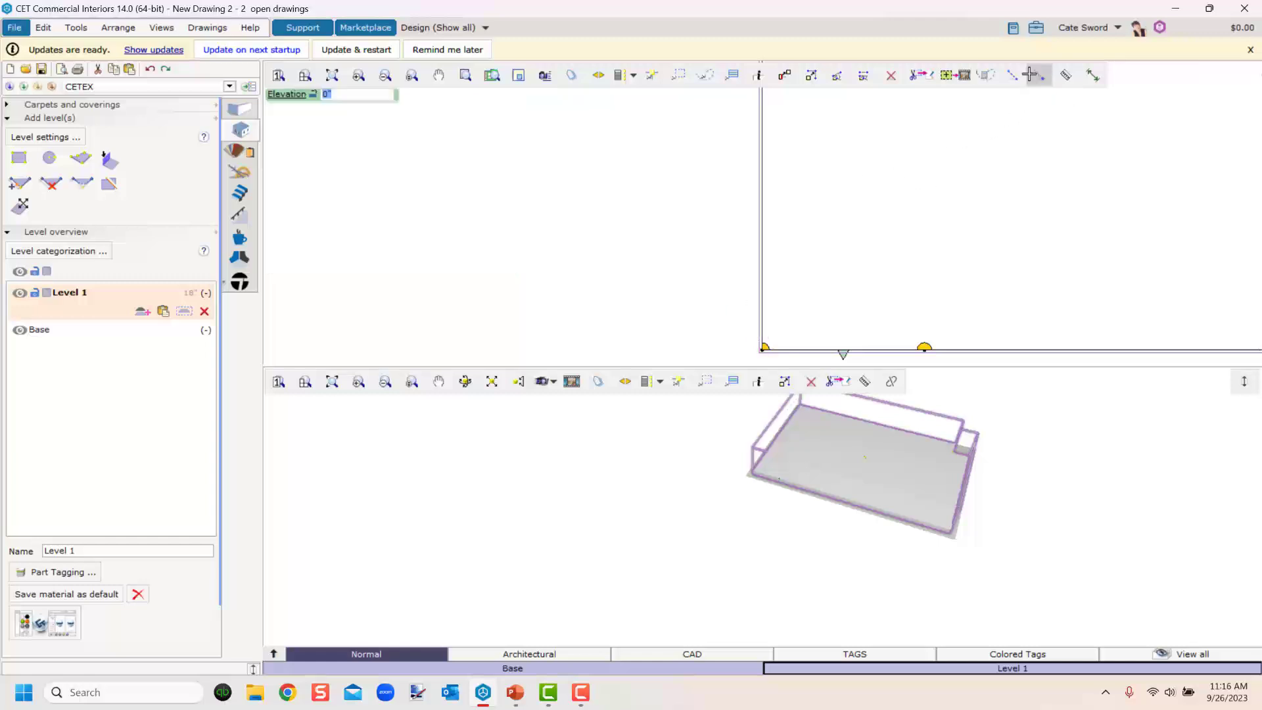
left_click(773, 333)
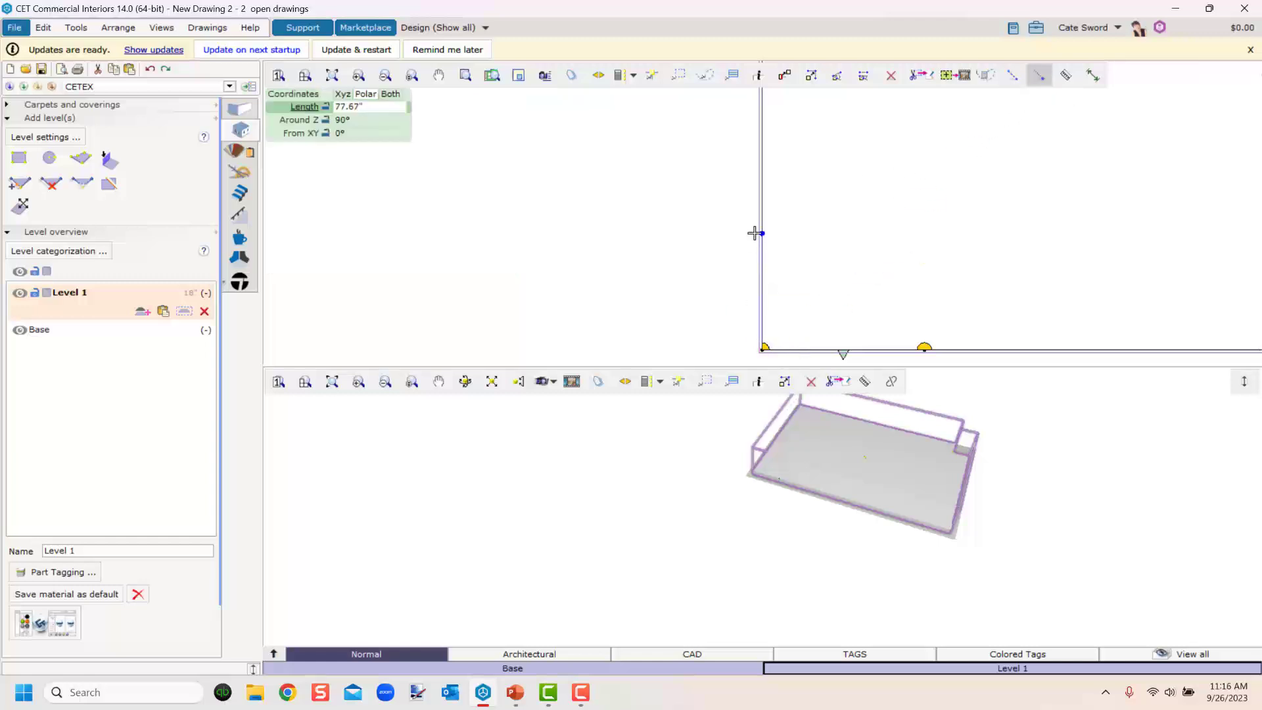
type("9")
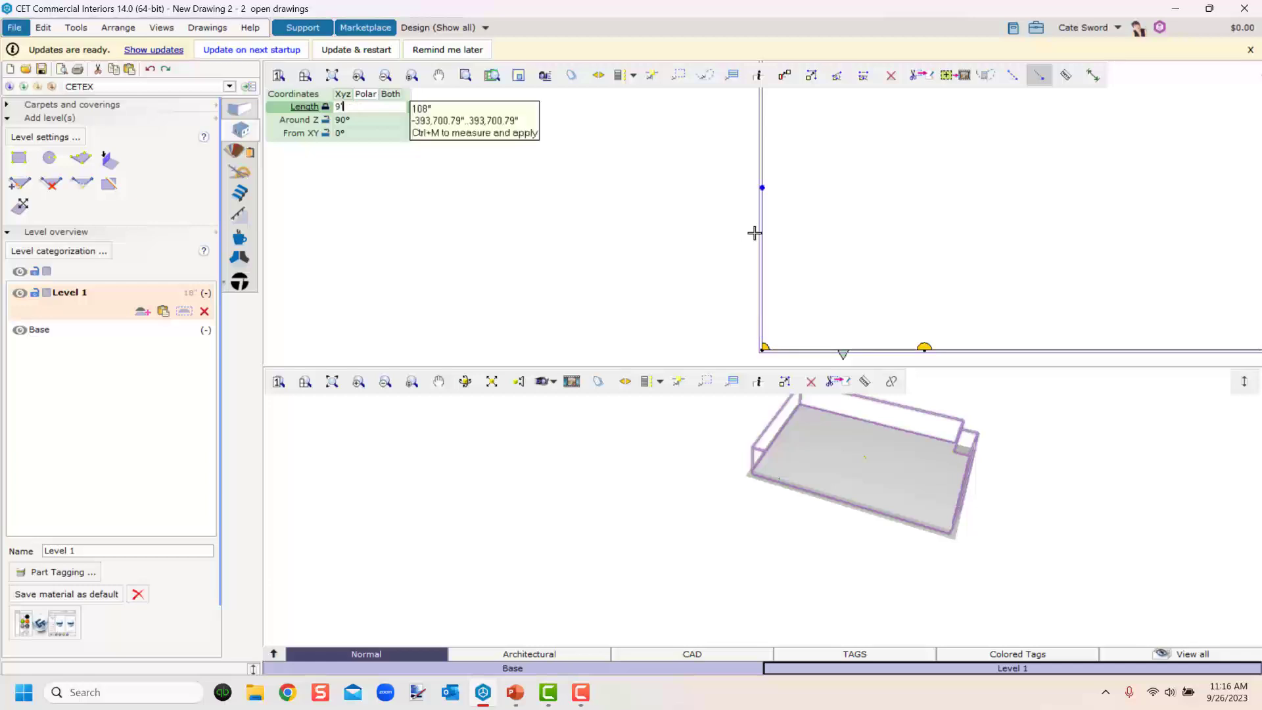
key("Return")
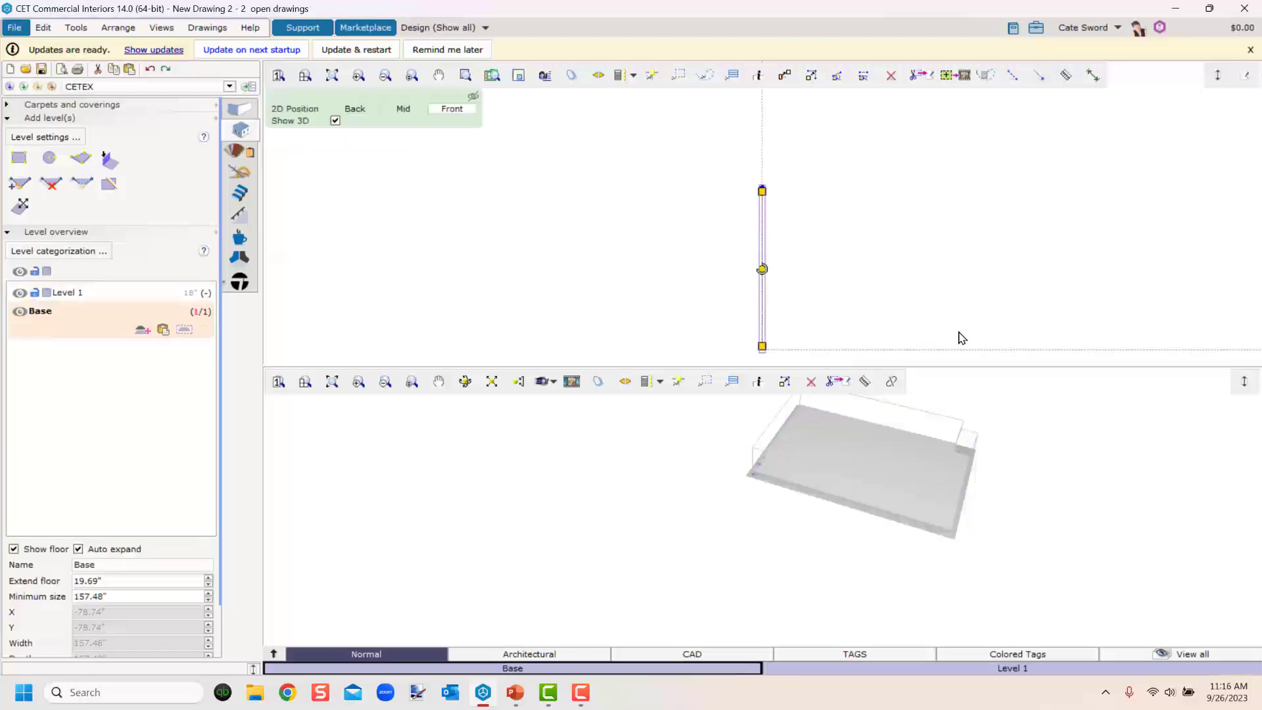
Drag the level's lower-left corner up to the end of the guide line to chamfer that corner.
left_click(802, 453)
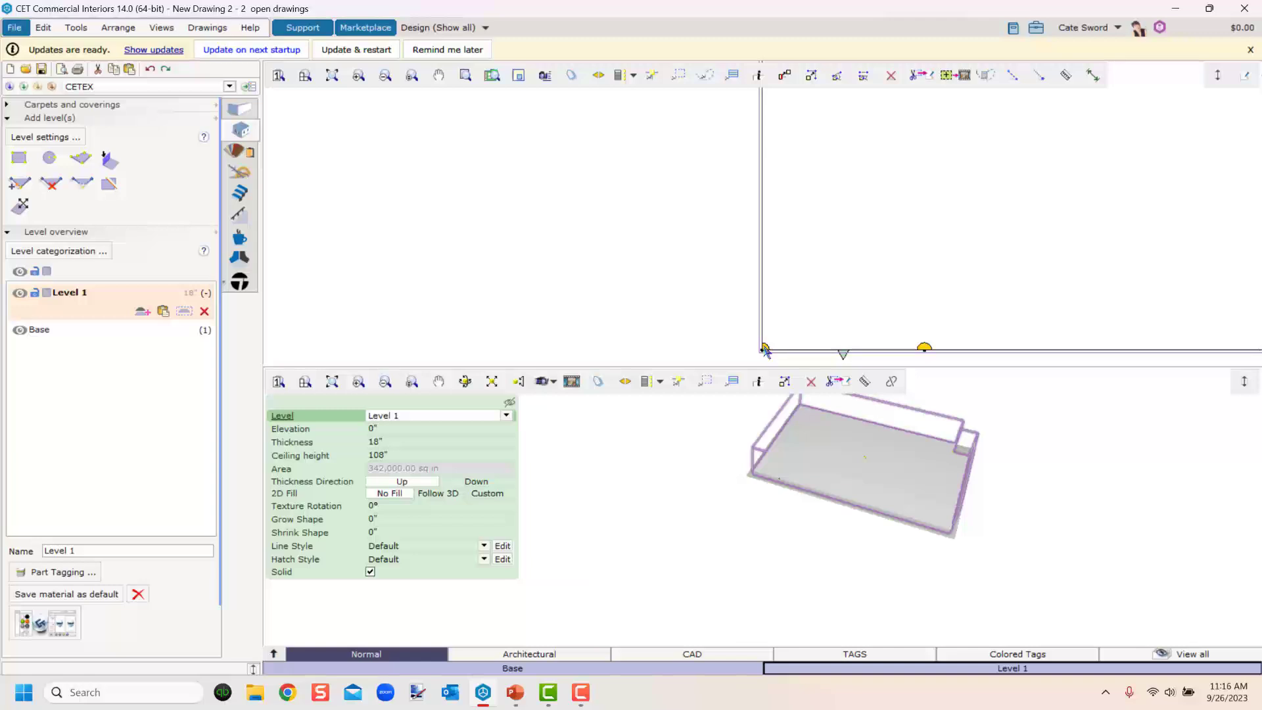
left_click_drag(764, 349, 765, 187)
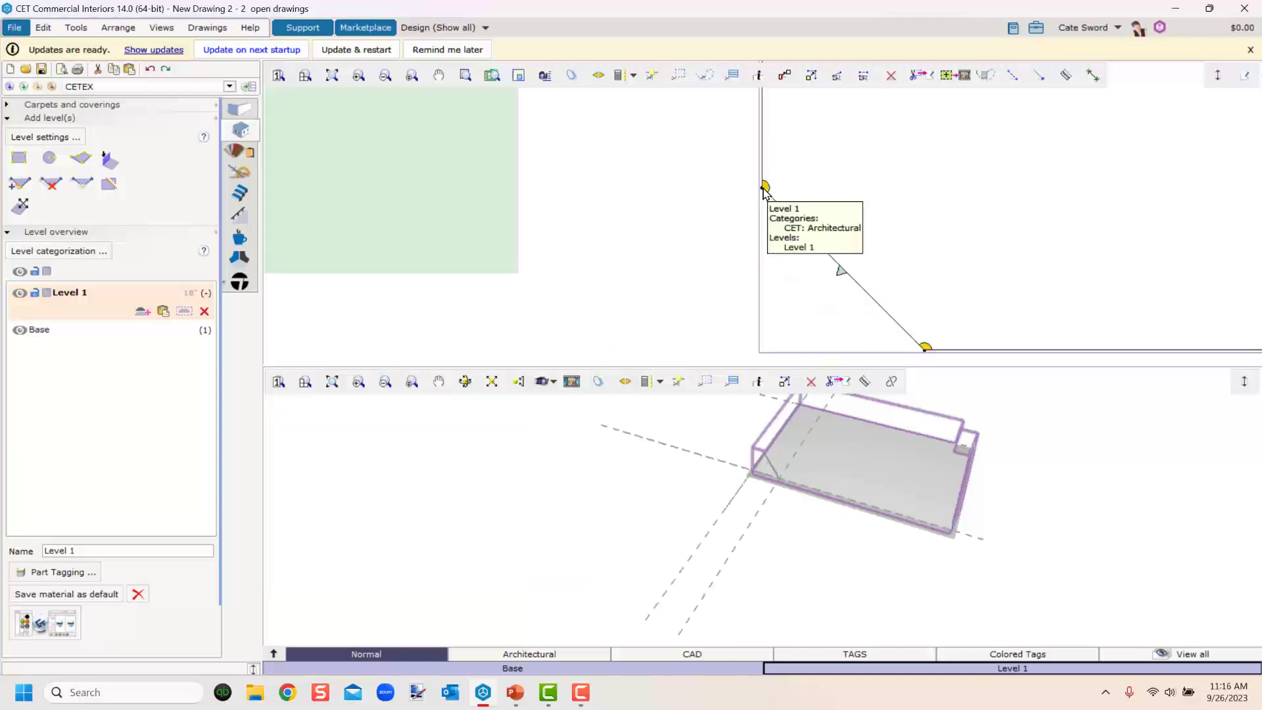
left_click(764, 492)
middle_click_drag(761, 473, 738, 605)
scroll(789, 278, "down", 5)
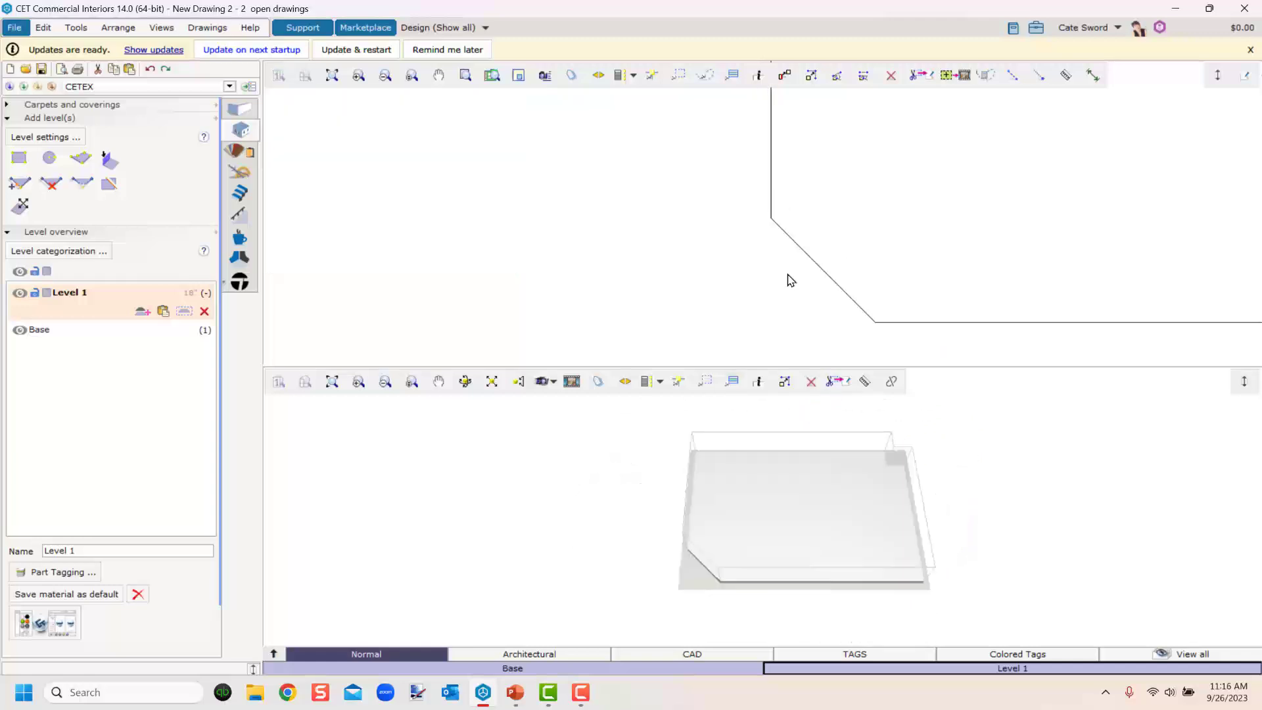
middle_click_drag(676, 282, 467, 315)
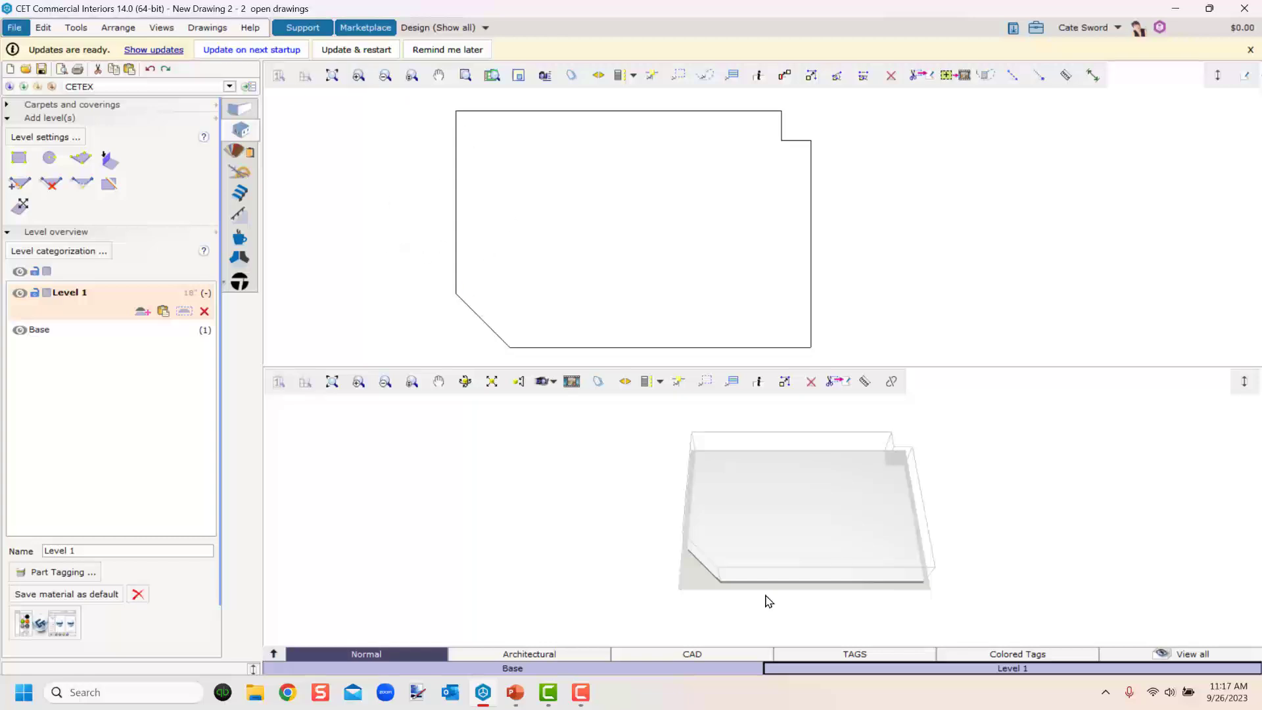
middle_click_drag(766, 575, 799, 535)
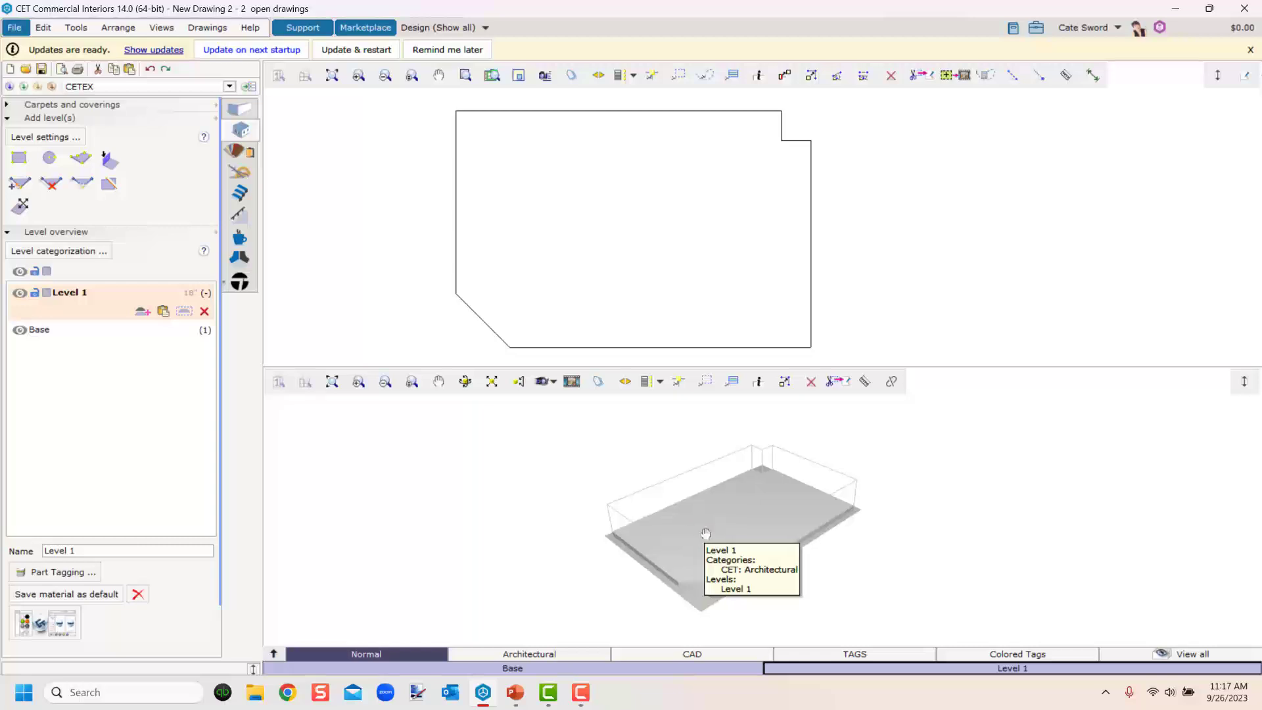
Rename Level 1 as First Floor.
middle_click_drag(702, 529, 622, 498)
left_click(622, 498)
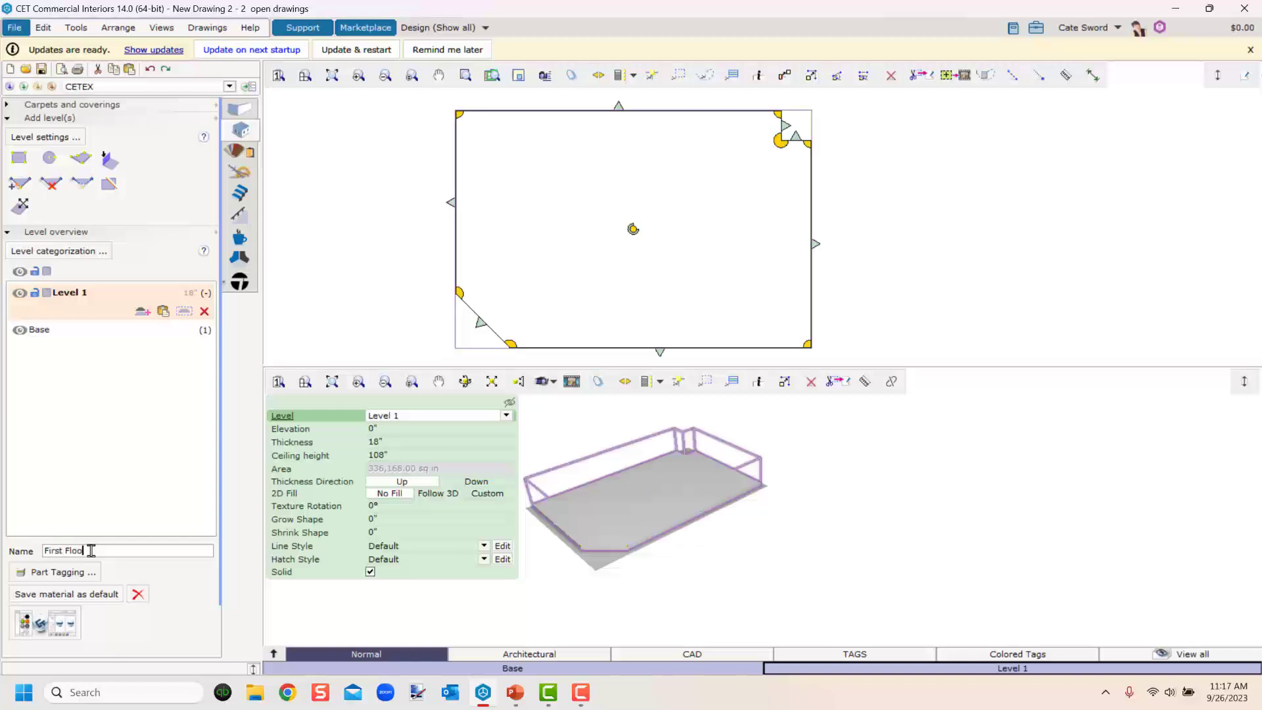
type("r")
key("Return")
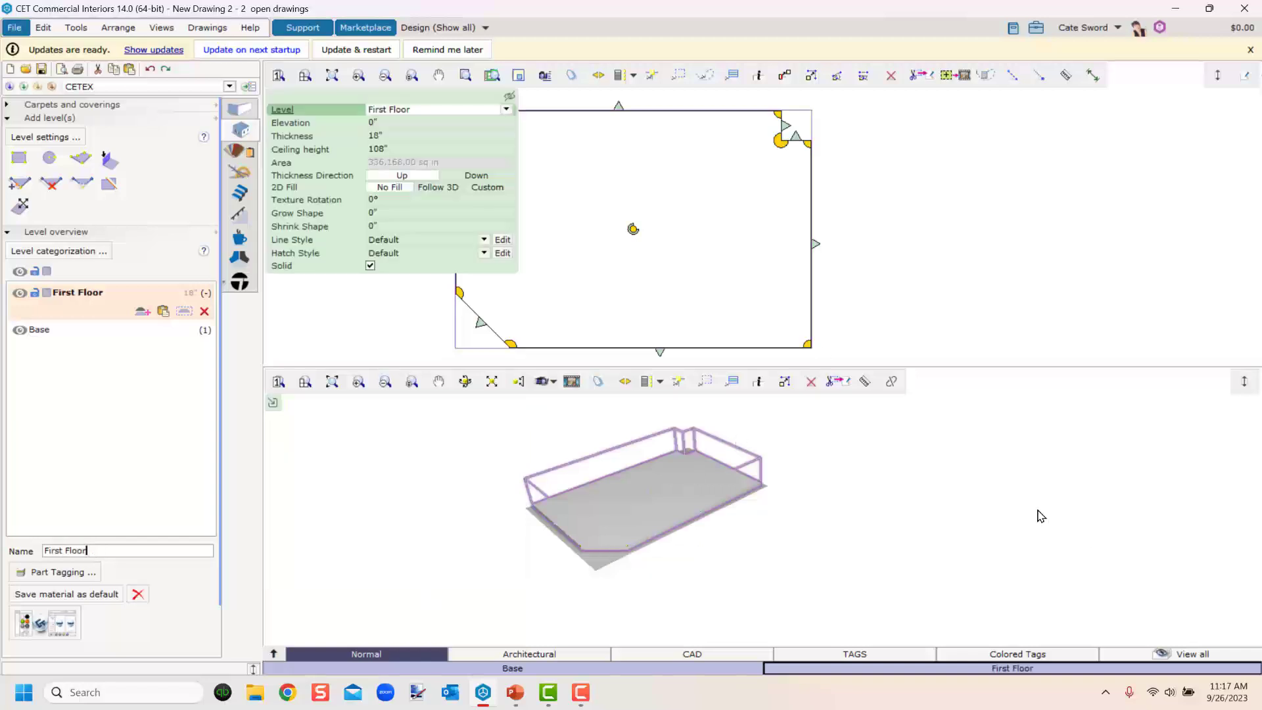
left_click(1120, 226)
left_click(591, 344)
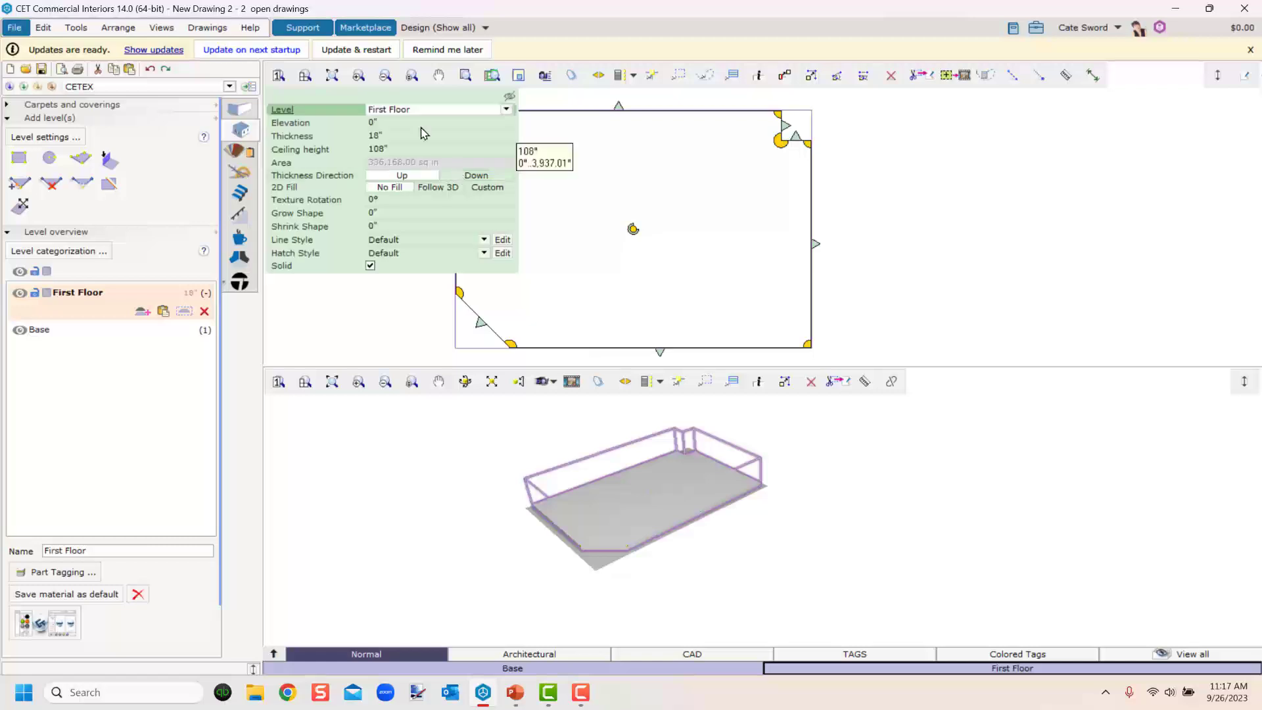
left_click(334, 323)
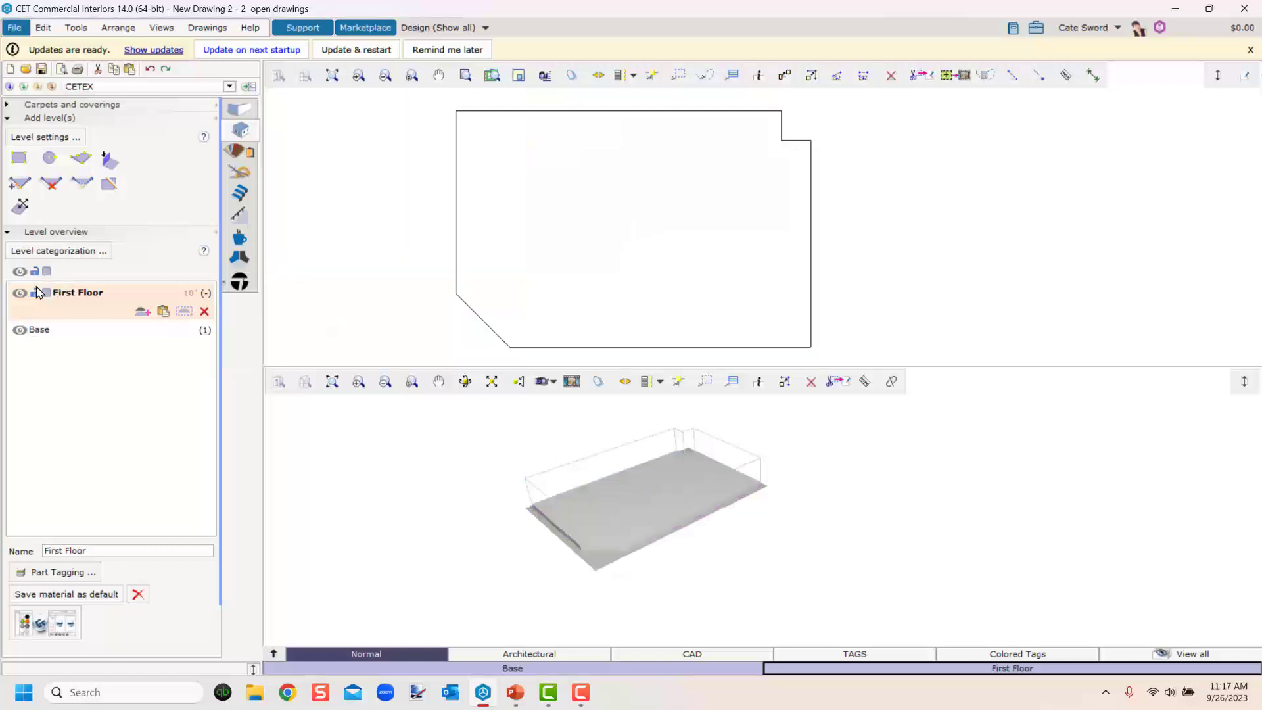
Draw a custom level over the upper part of the First Floor, with a stepped notch along its lower edge.
left_click(81, 163)
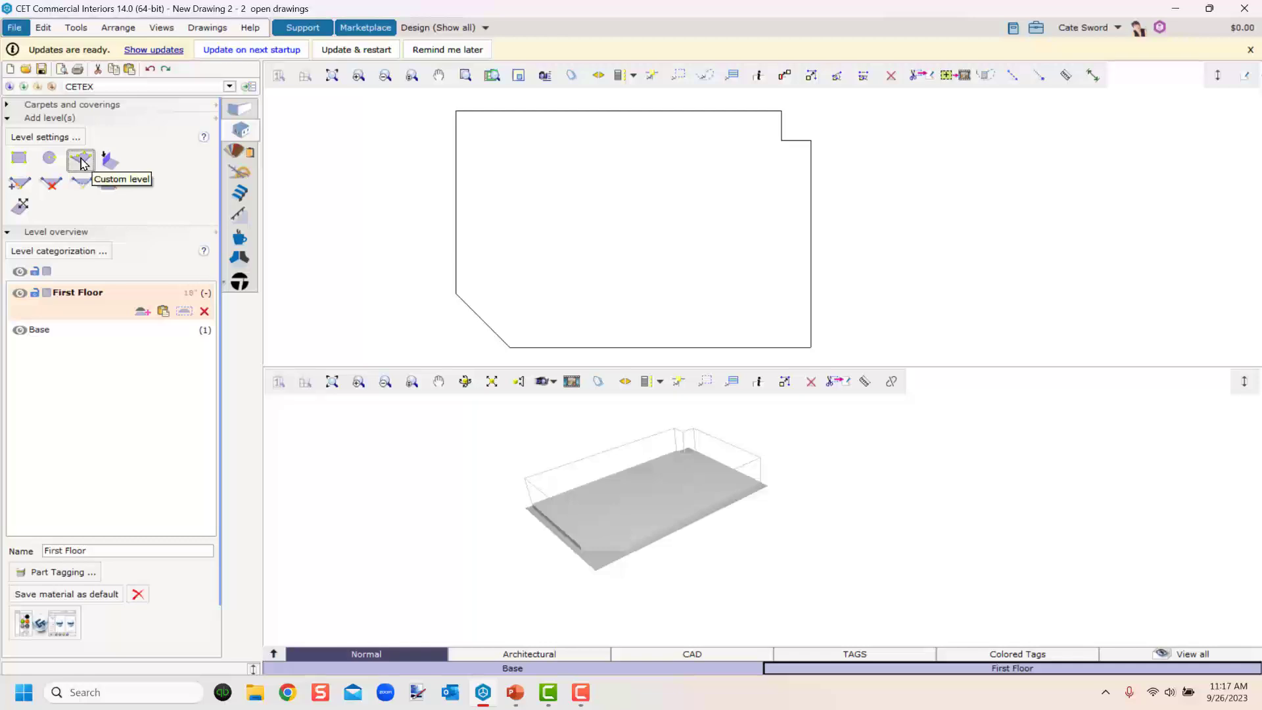
middle_click_drag(381, 214, 376, 269)
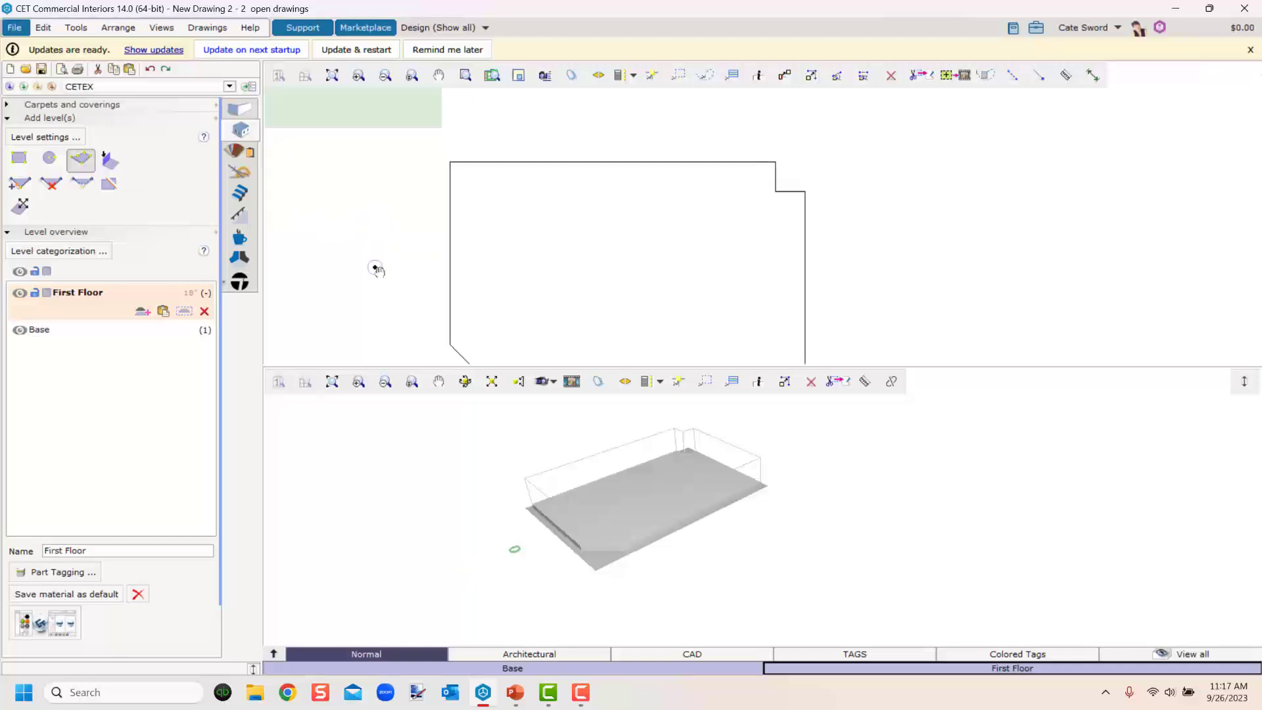
left_click(450, 162)
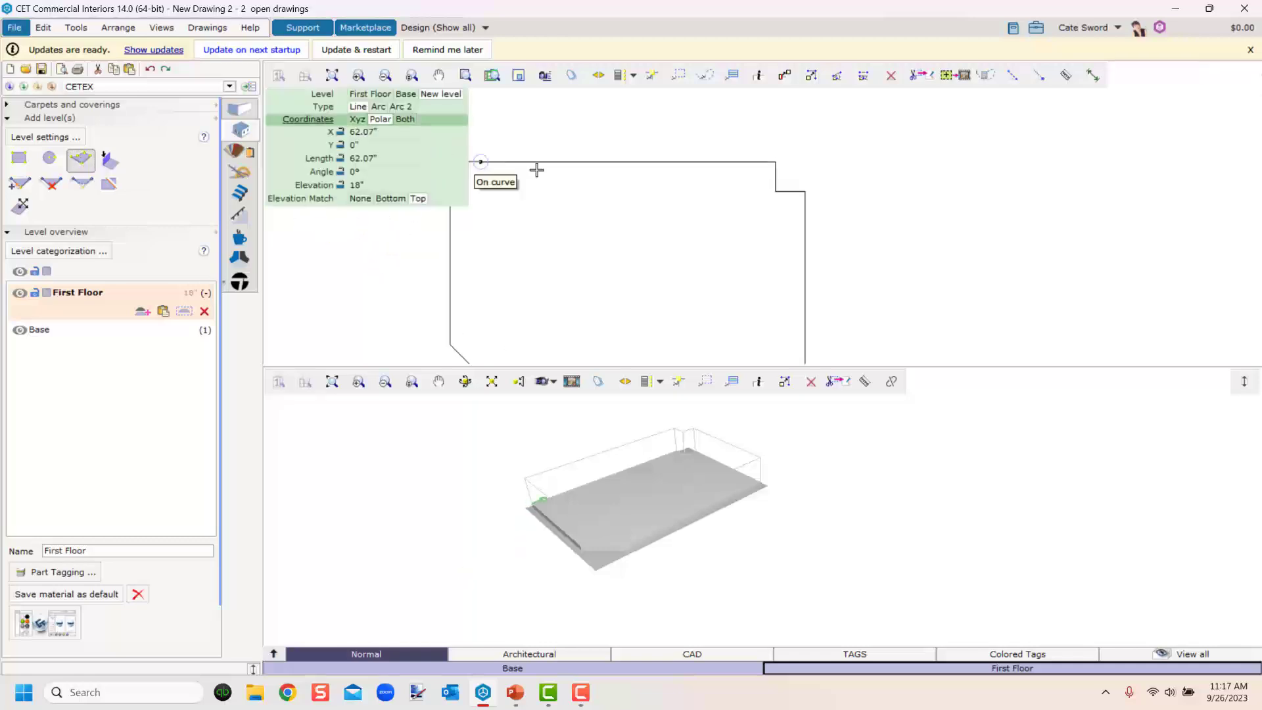
left_click(818, 161)
mouse_move(826, 254)
middle_mouse_down()
mouse_move(808, 146)
mouse_move(828, 233)
mouse_move(828, 197)
middle_mouse_up()
scroll(825, 201, "up", 1)
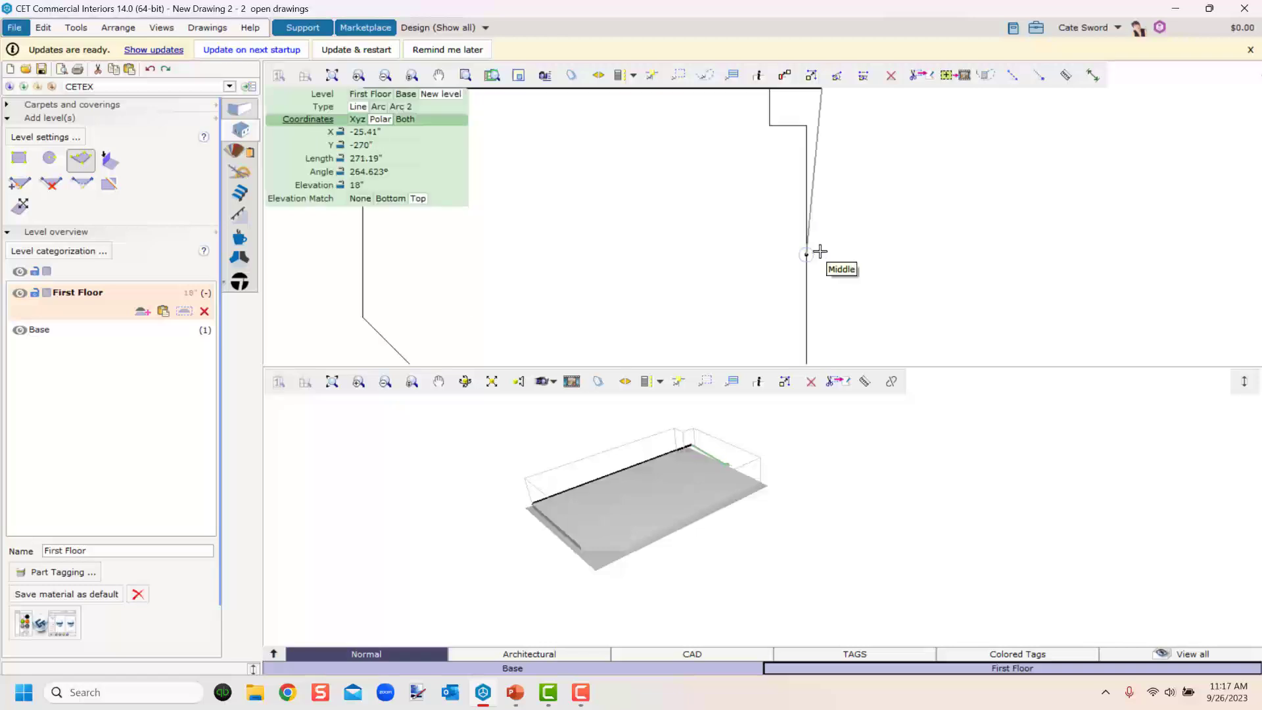
left_click(806, 254)
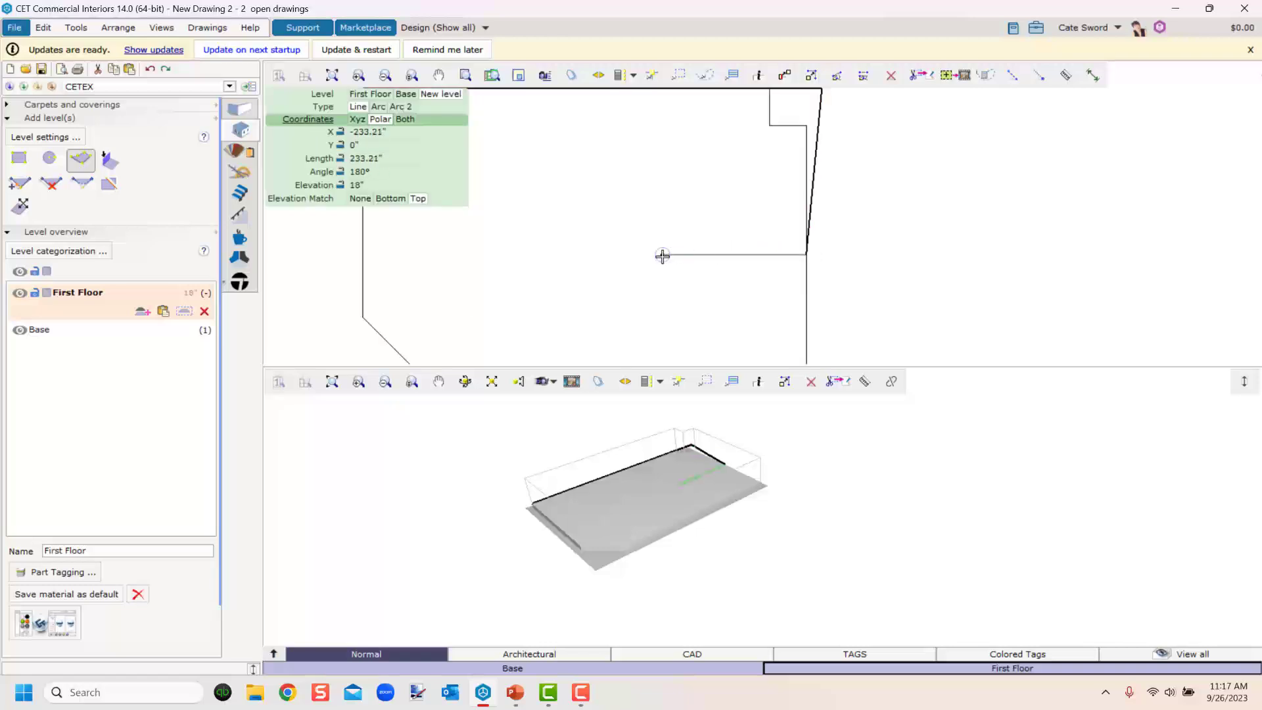
left_click(654, 255)
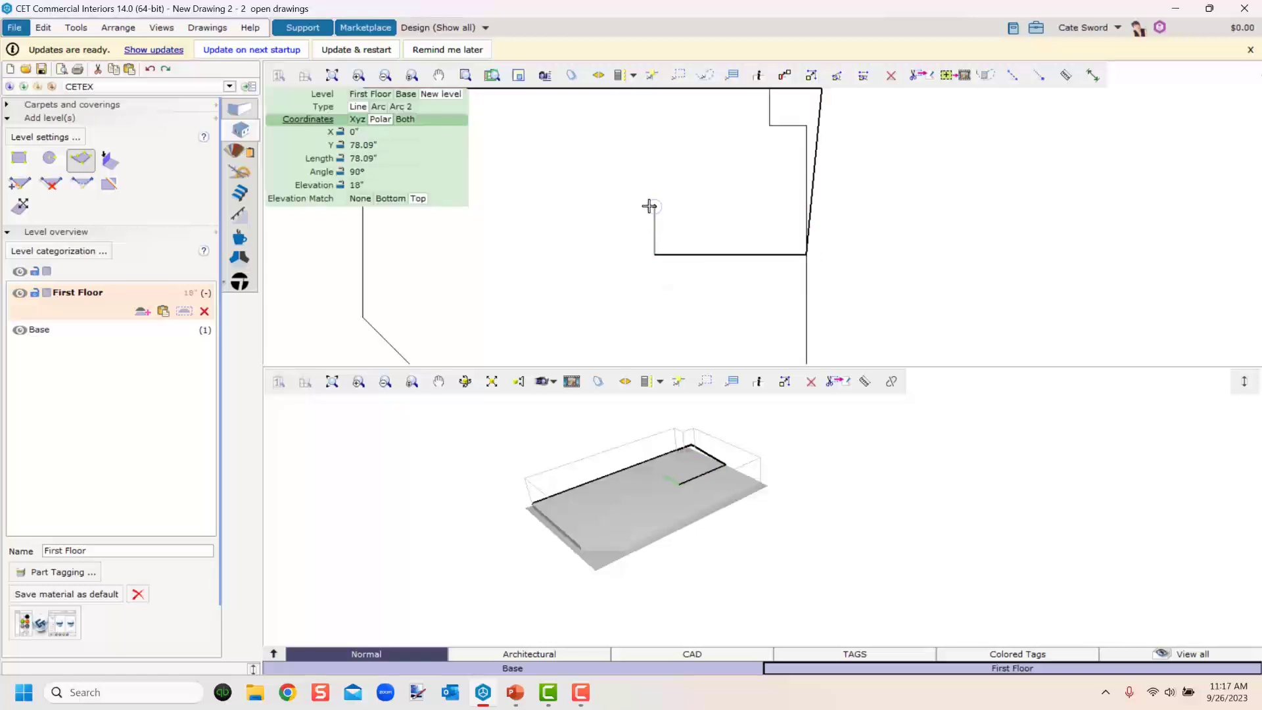
middle_click_drag(656, 197, 855, 225)
left_click(850, 223)
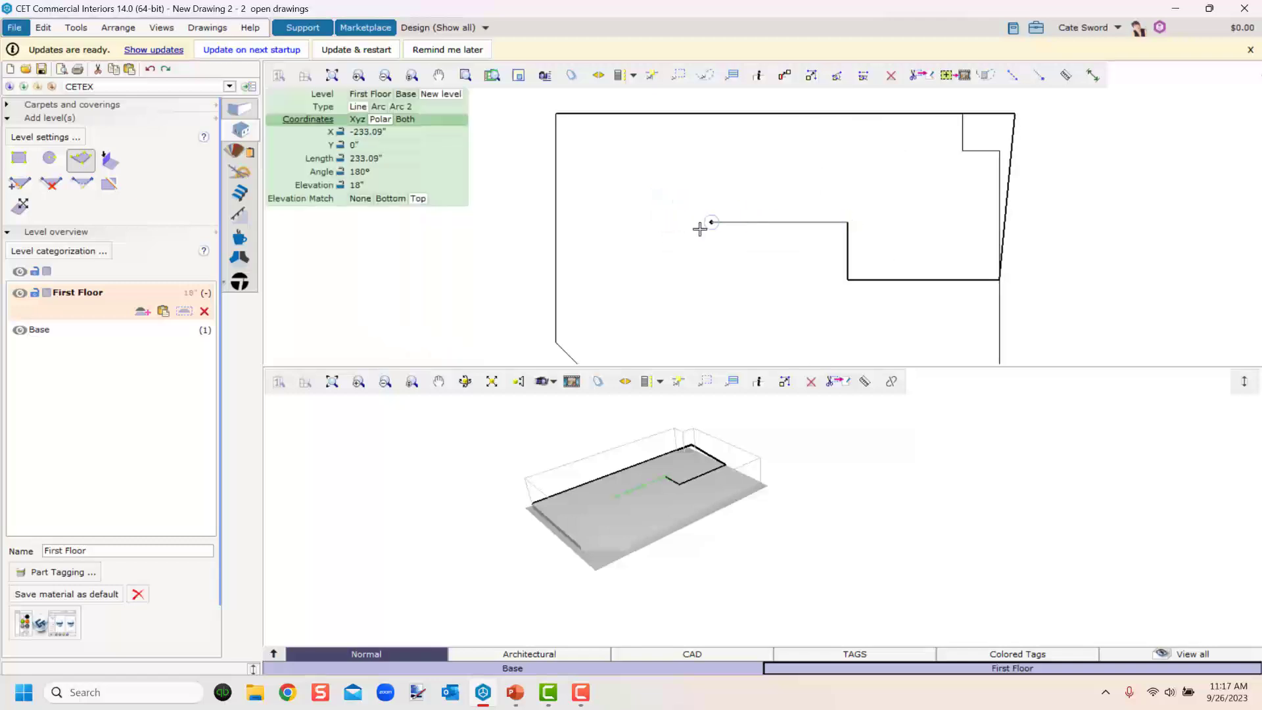
left_click(558, 222)
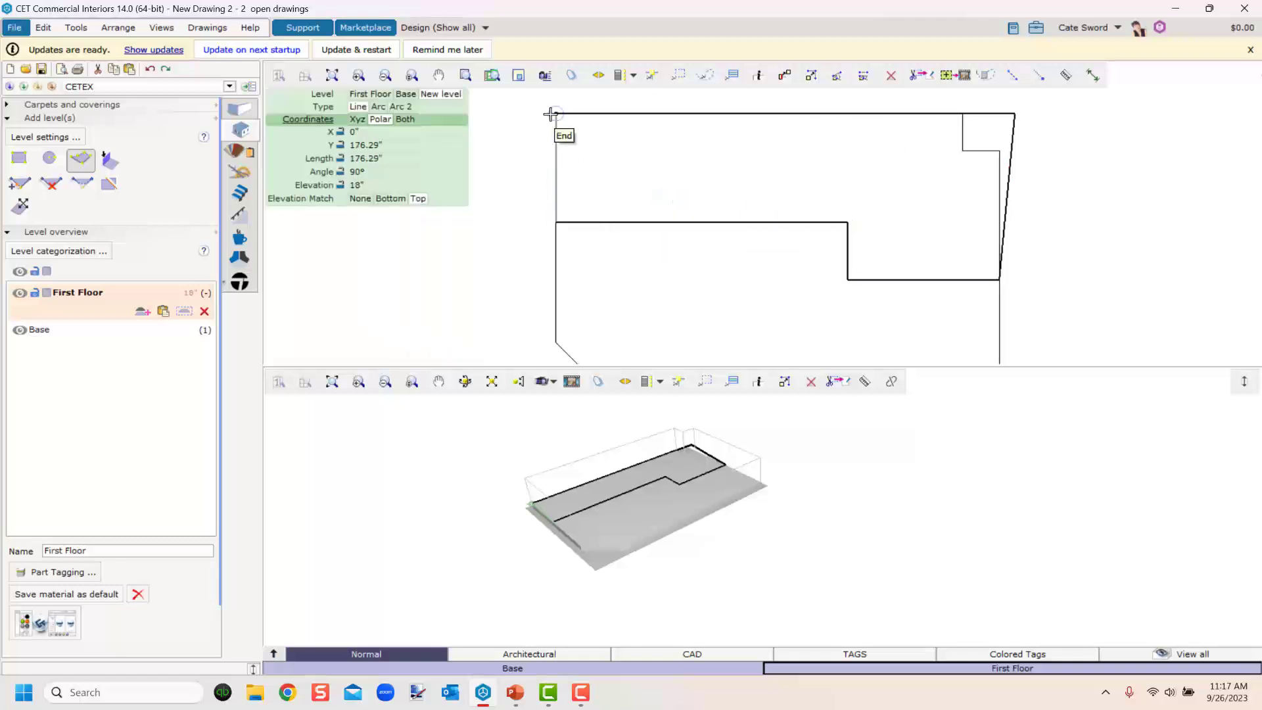
left_click(555, 114)
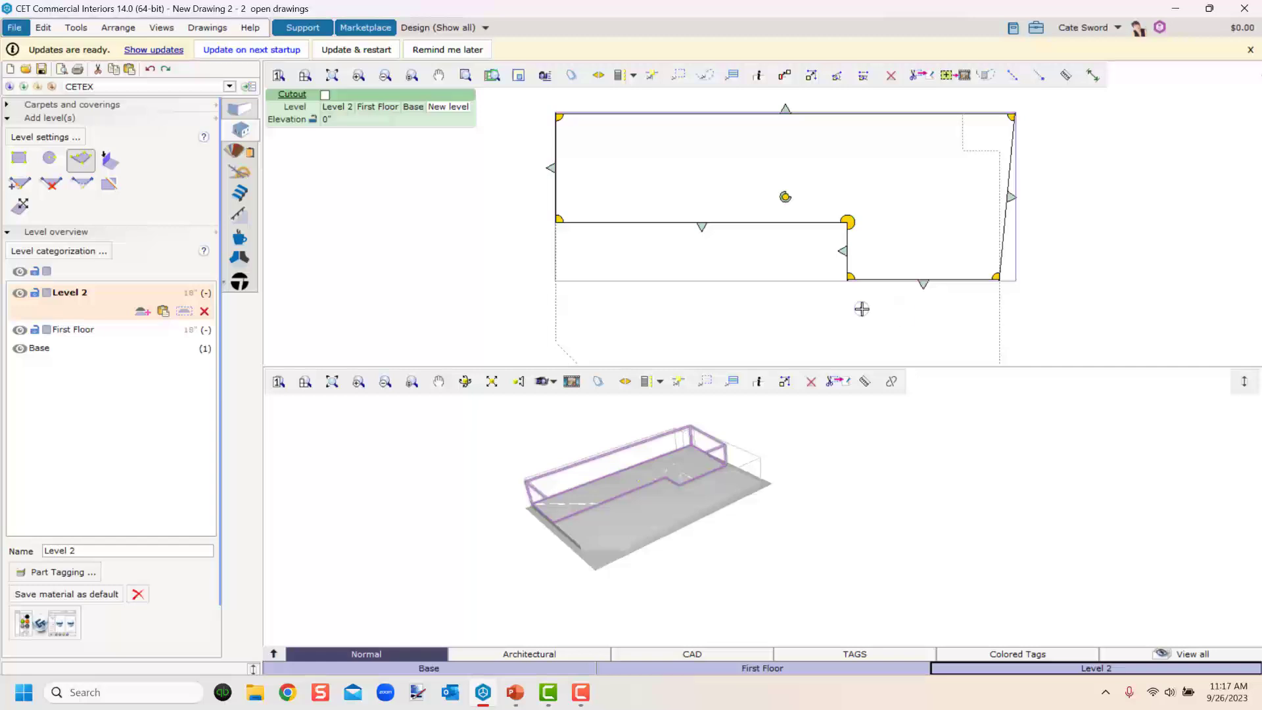
Move the new level's top-right corner inward onto the snap intersection to straighten its right edge.
scroll(1023, 157, "up", 2)
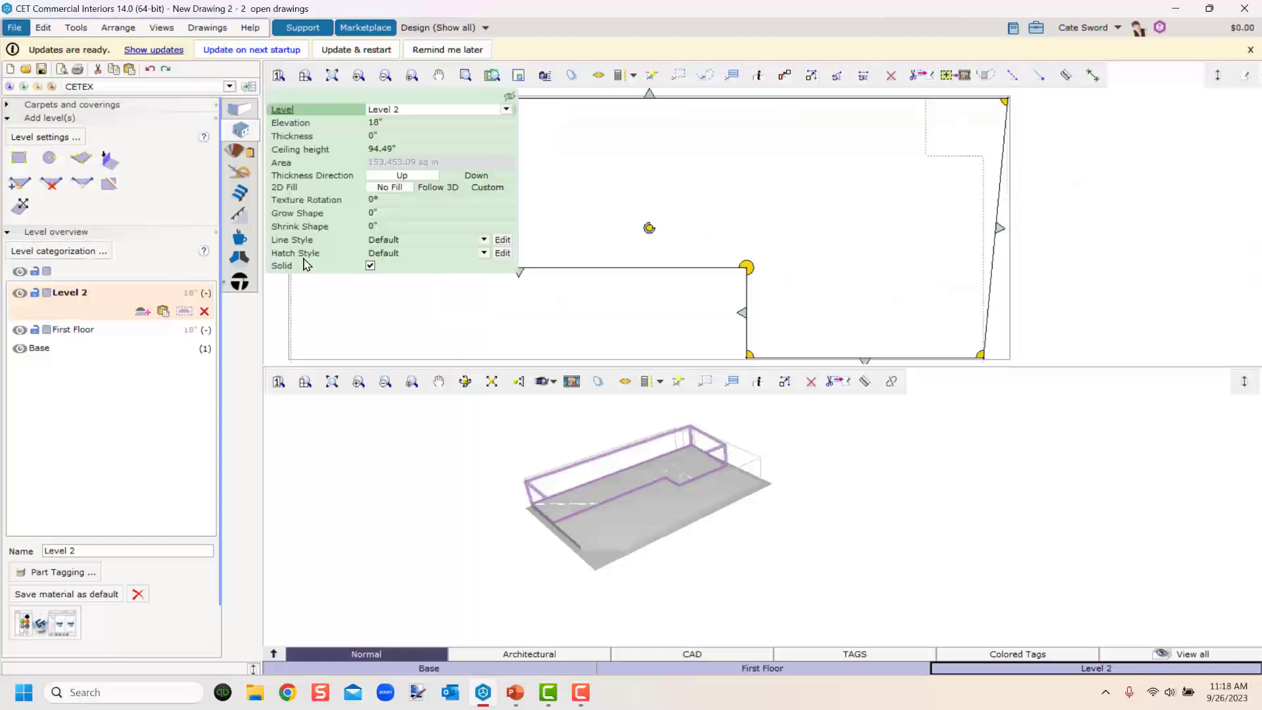
middle_click_drag(1055, 228, 848, 309)
scroll(817, 228, "up", 1)
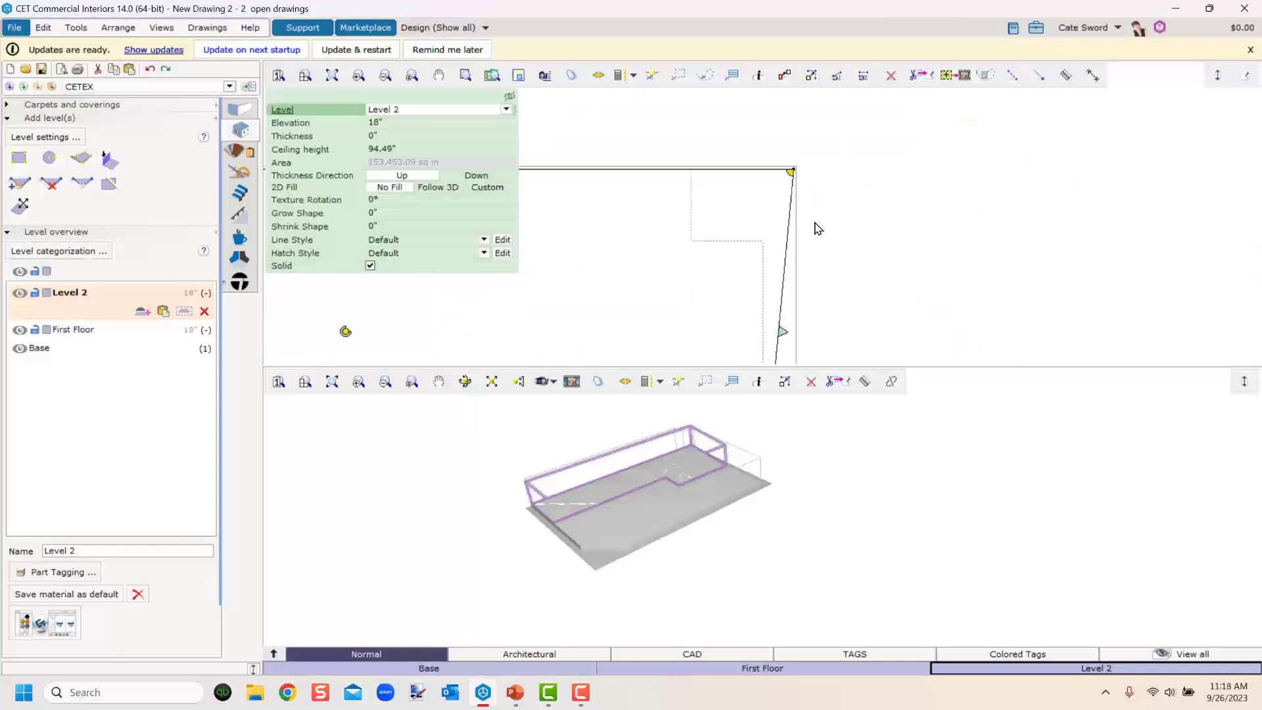
scroll(812, 217, "up", 1)
middle_click_drag(789, 271, 844, 287)
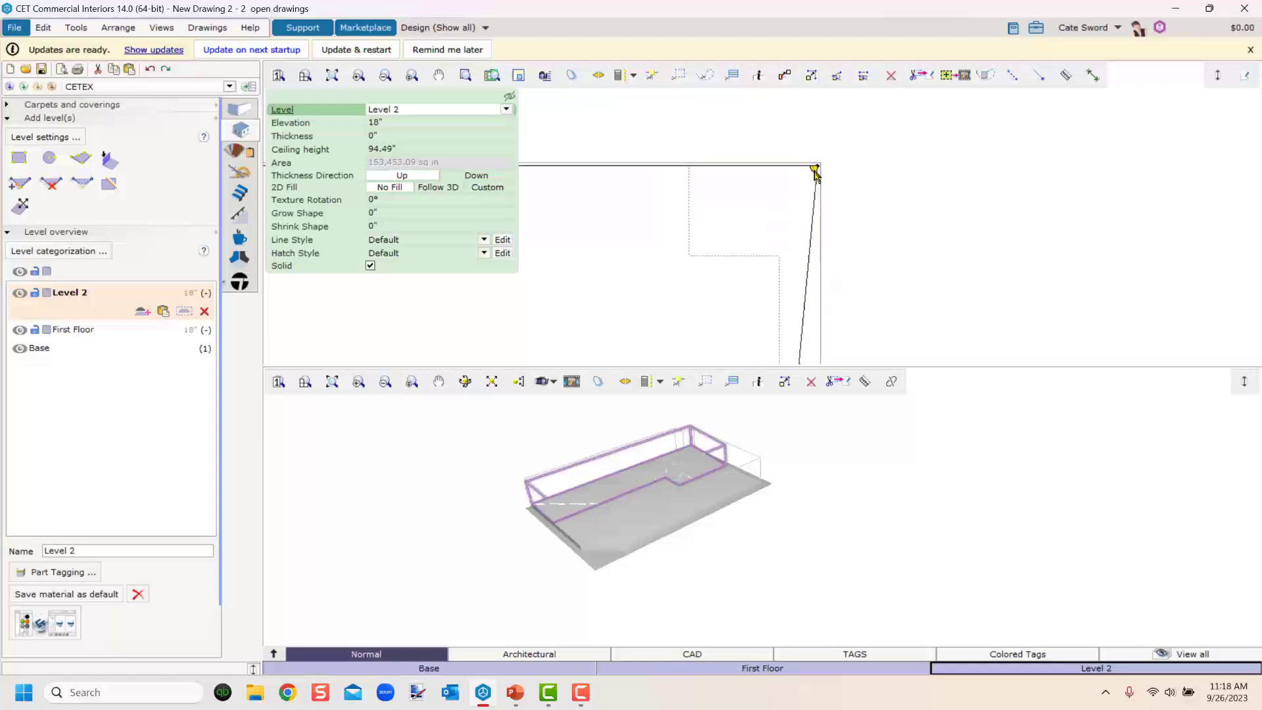
left_click(815, 170)
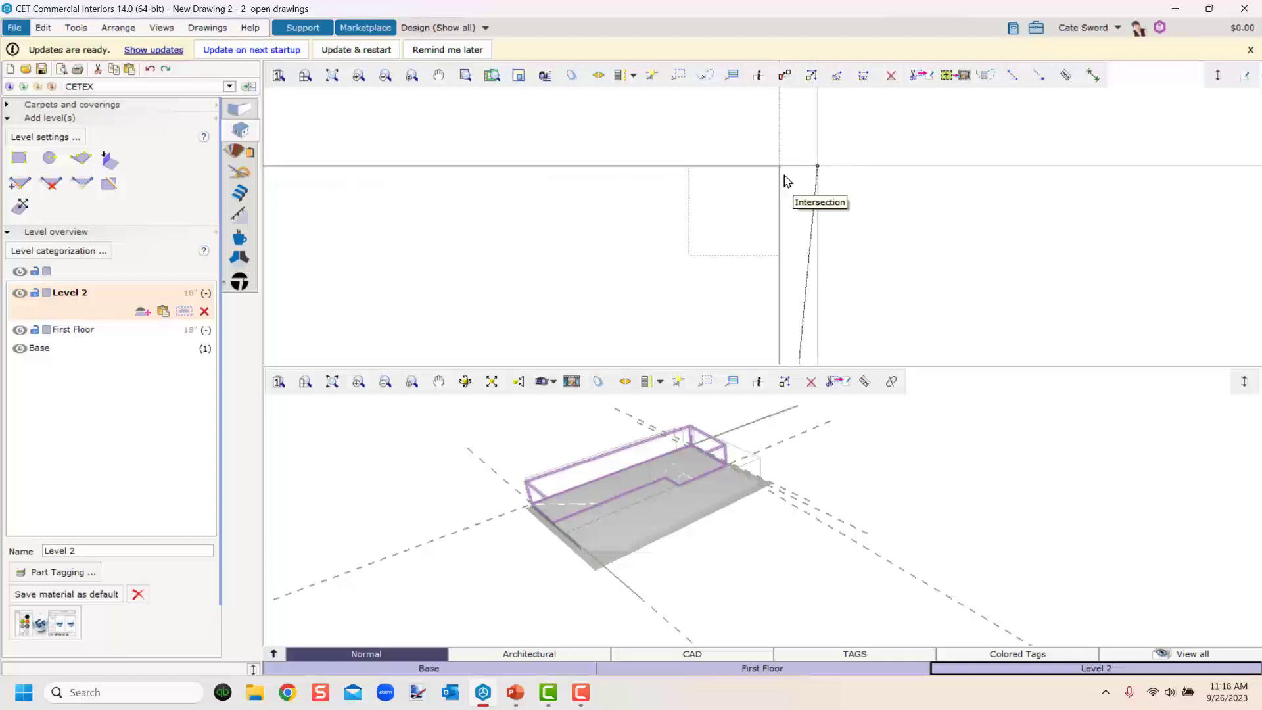
left_click(787, 181)
scroll(754, 320, "down", 3)
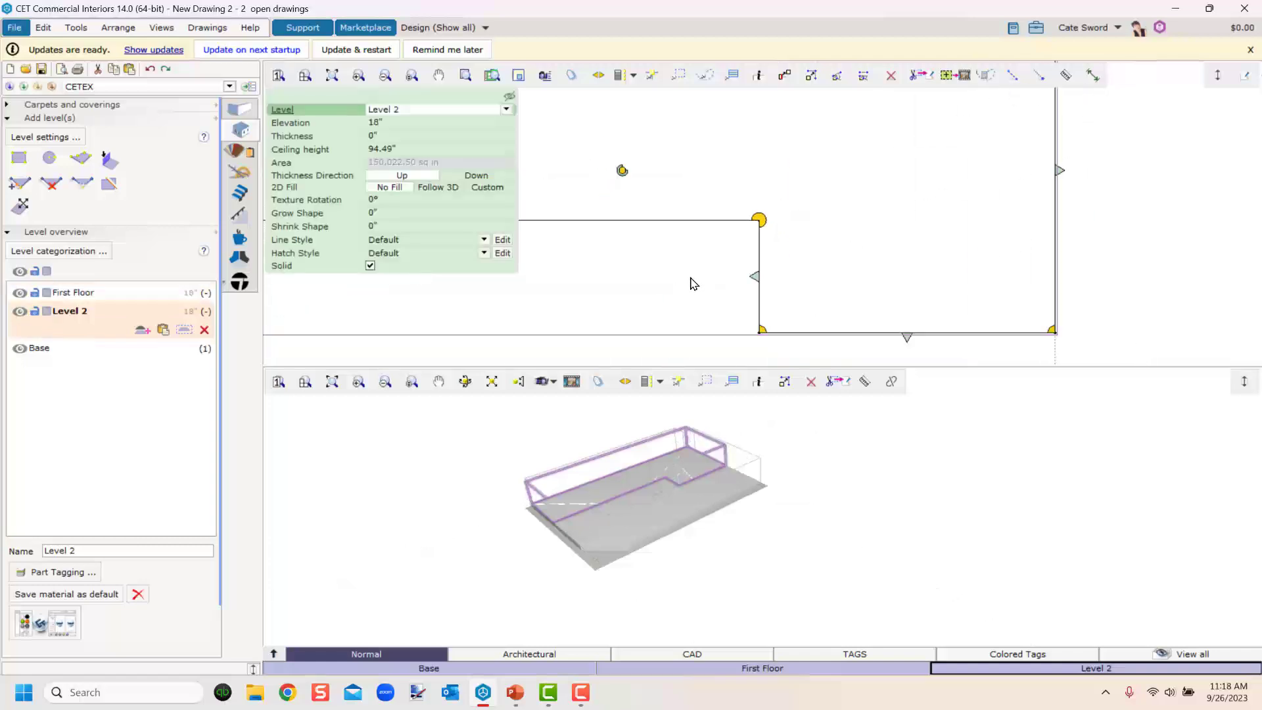
left_click(692, 283)
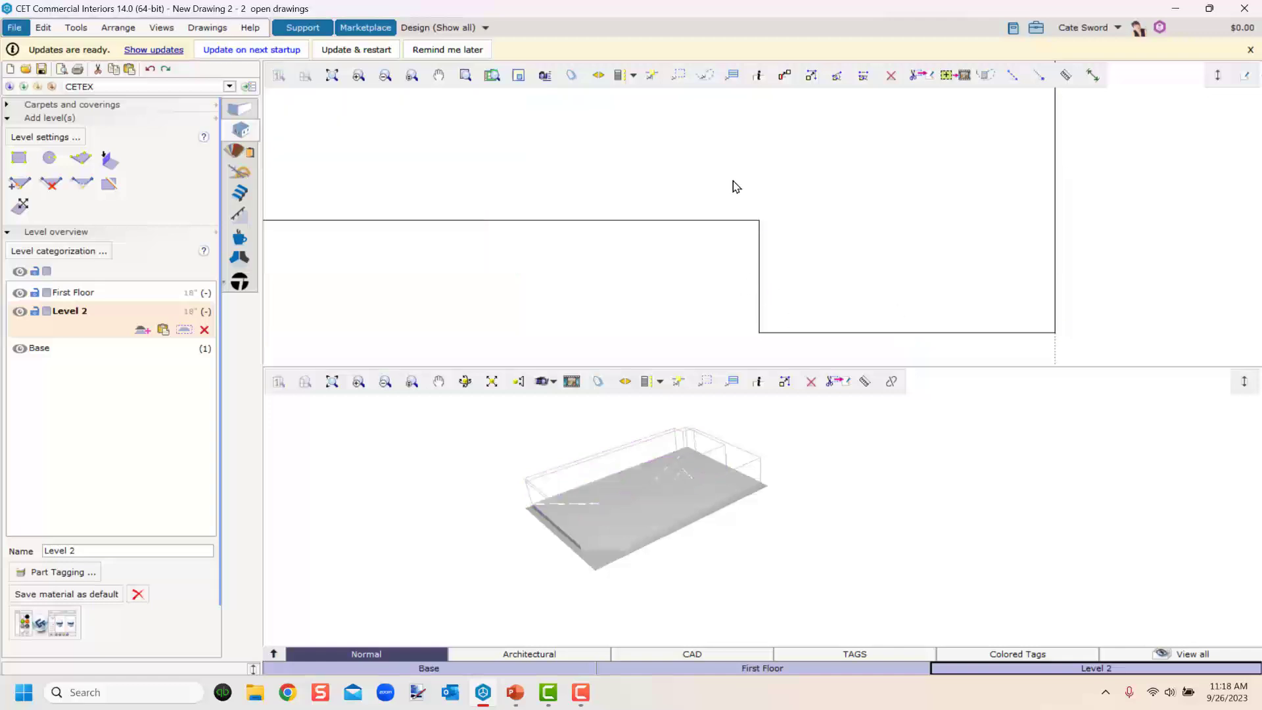
Round the inner corner of the new level's notch into an arc.
left_click(81, 185)
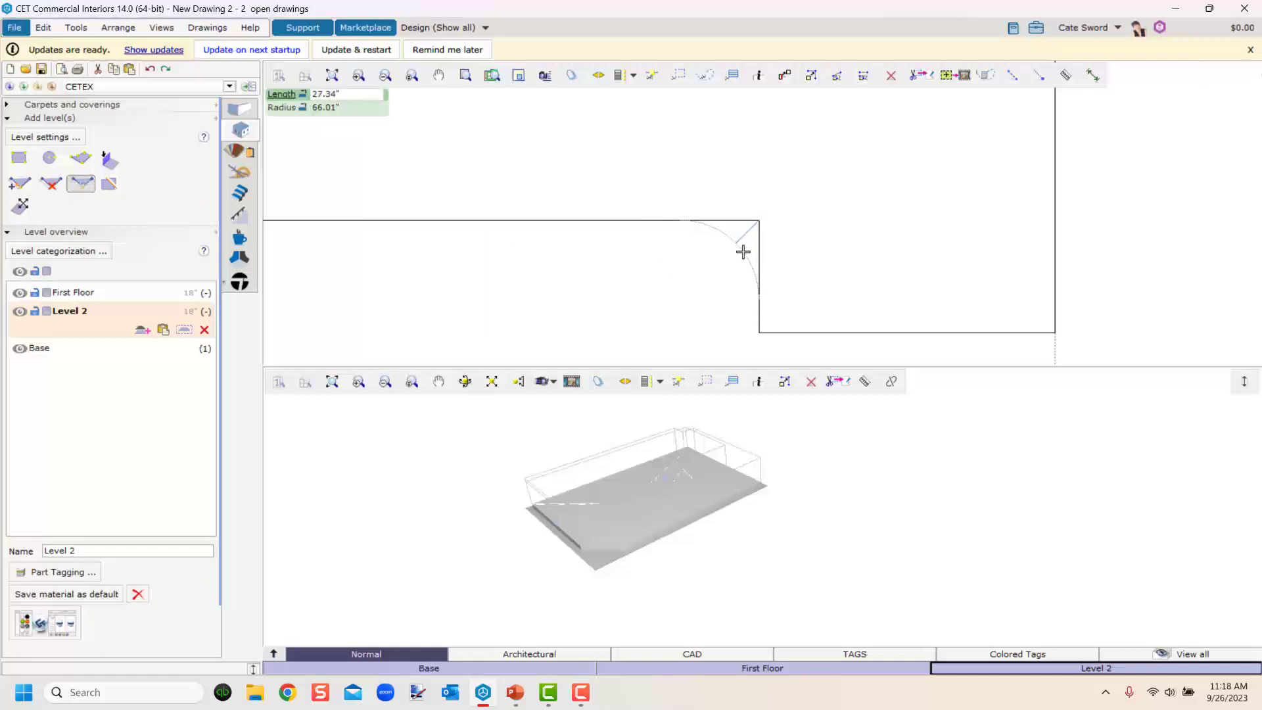
left_click(759, 297)
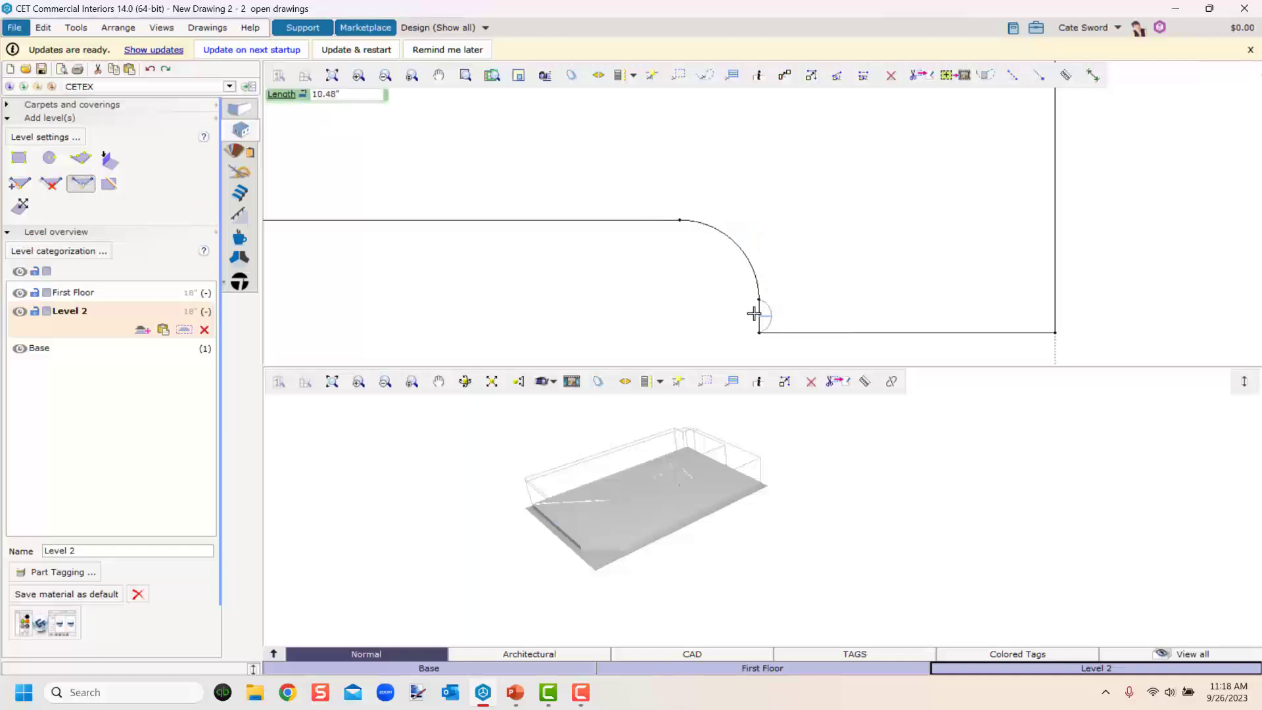
key("Escape")
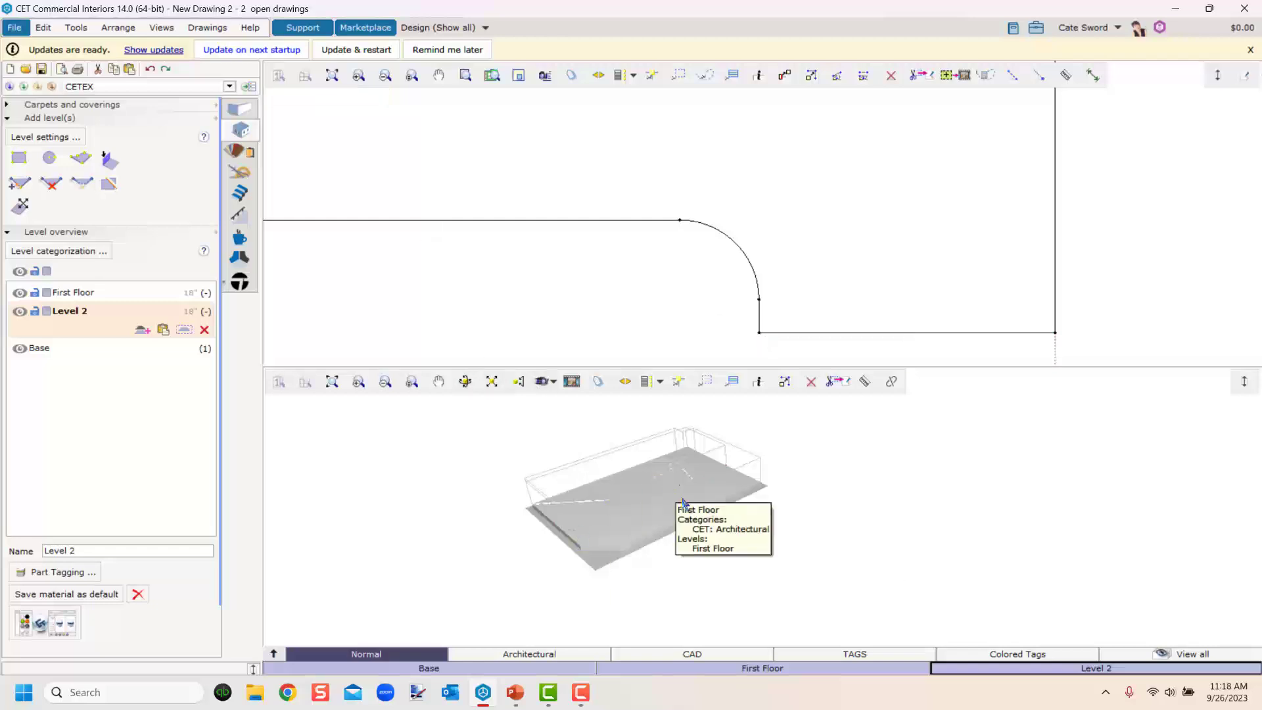
Drag the new level's lower right edge down to line up with the First Floor's bottom edge.
scroll(634, 275, "down", 3)
middle_click_drag(510, 311, 592, 217)
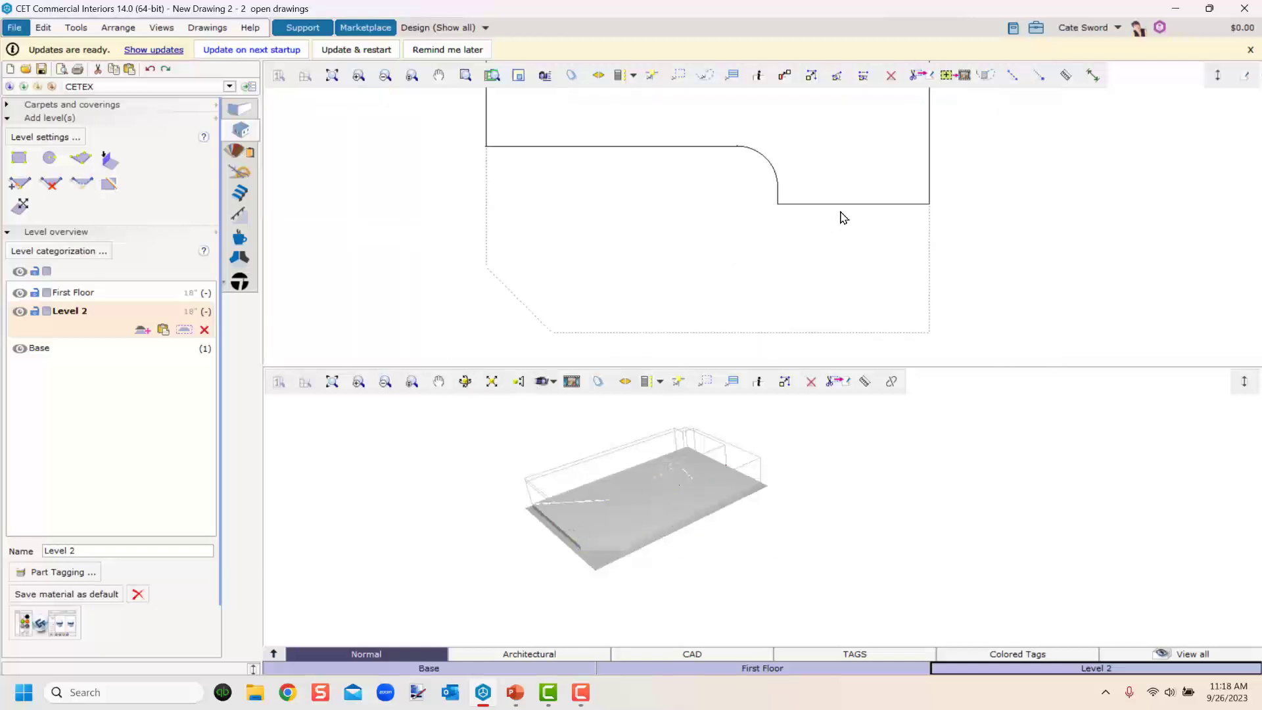
left_click(846, 208)
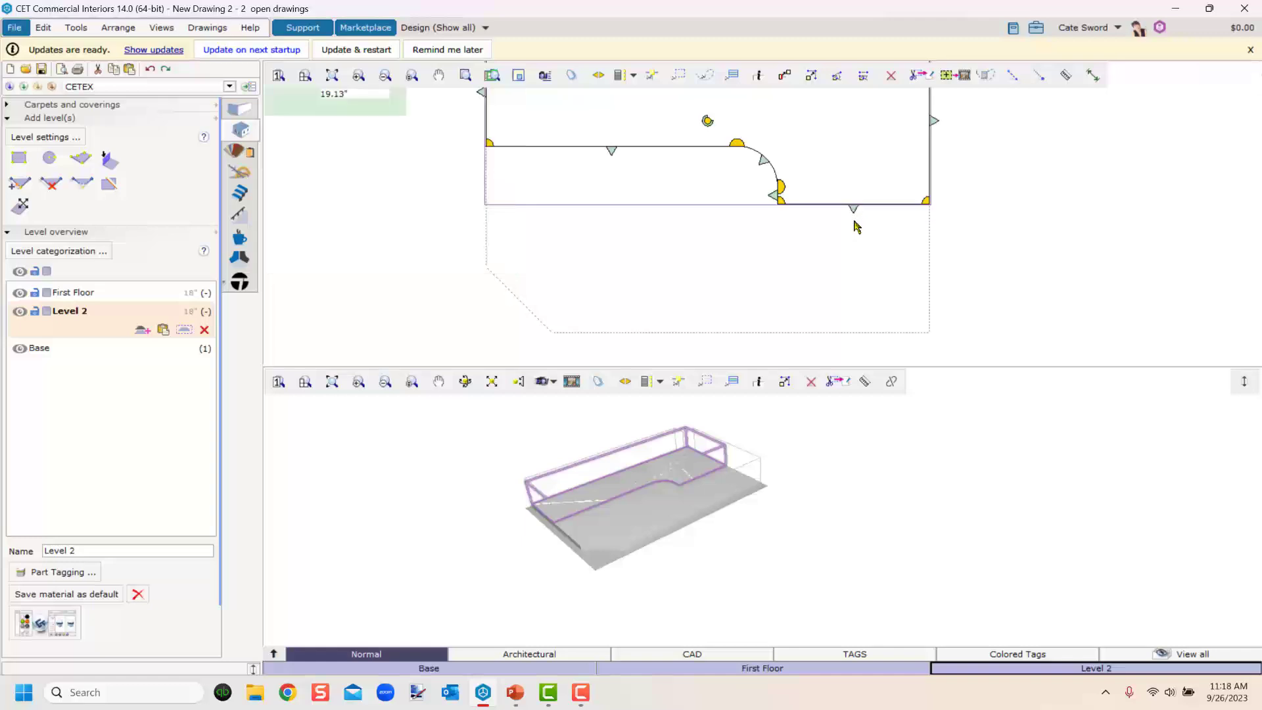
left_click_drag(853, 209, 859, 333)
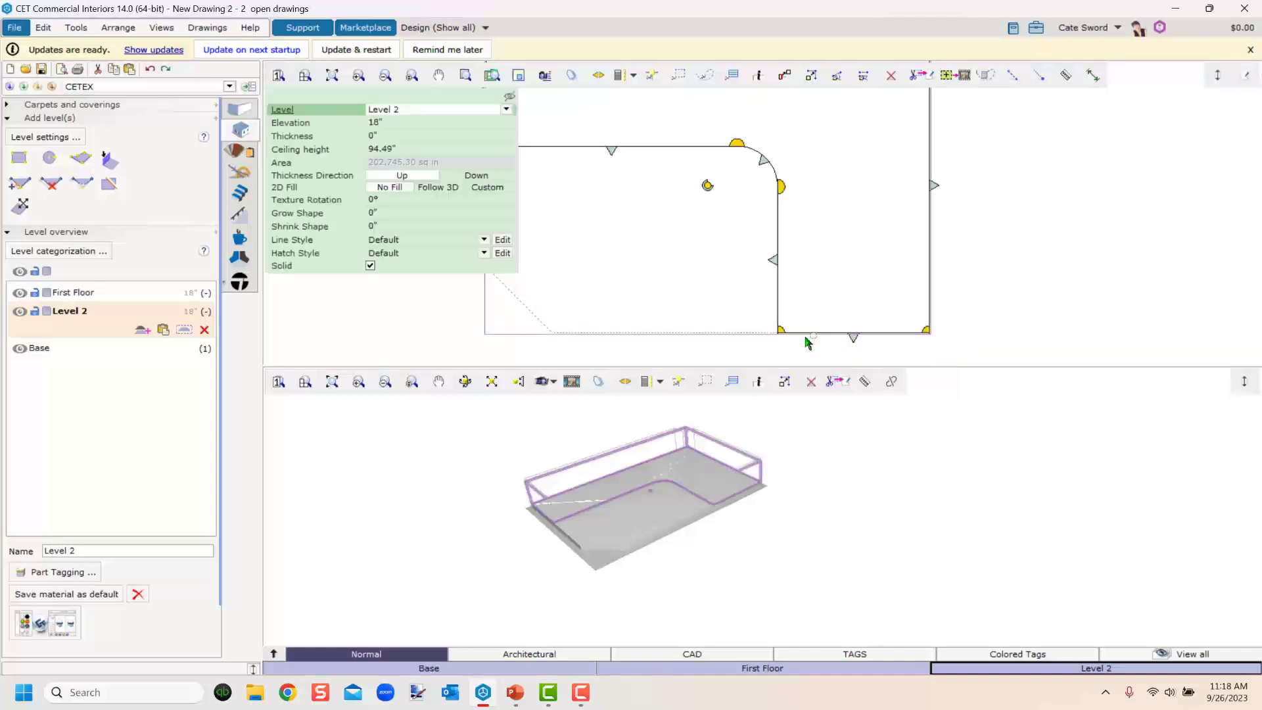
Set Level 2's elevation to 10'6".
scroll(684, 237, "down", 2)
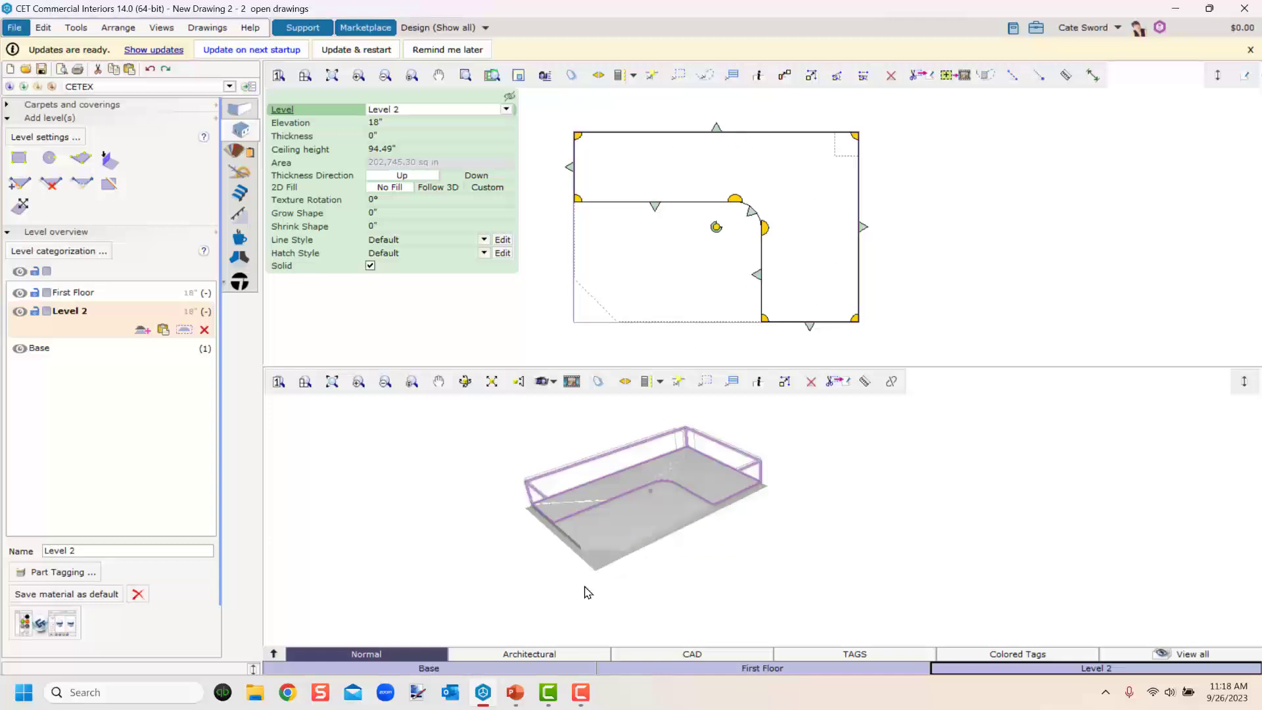
scroll(629, 532, "up", 2)
middle_click_drag(629, 532, 703, 562)
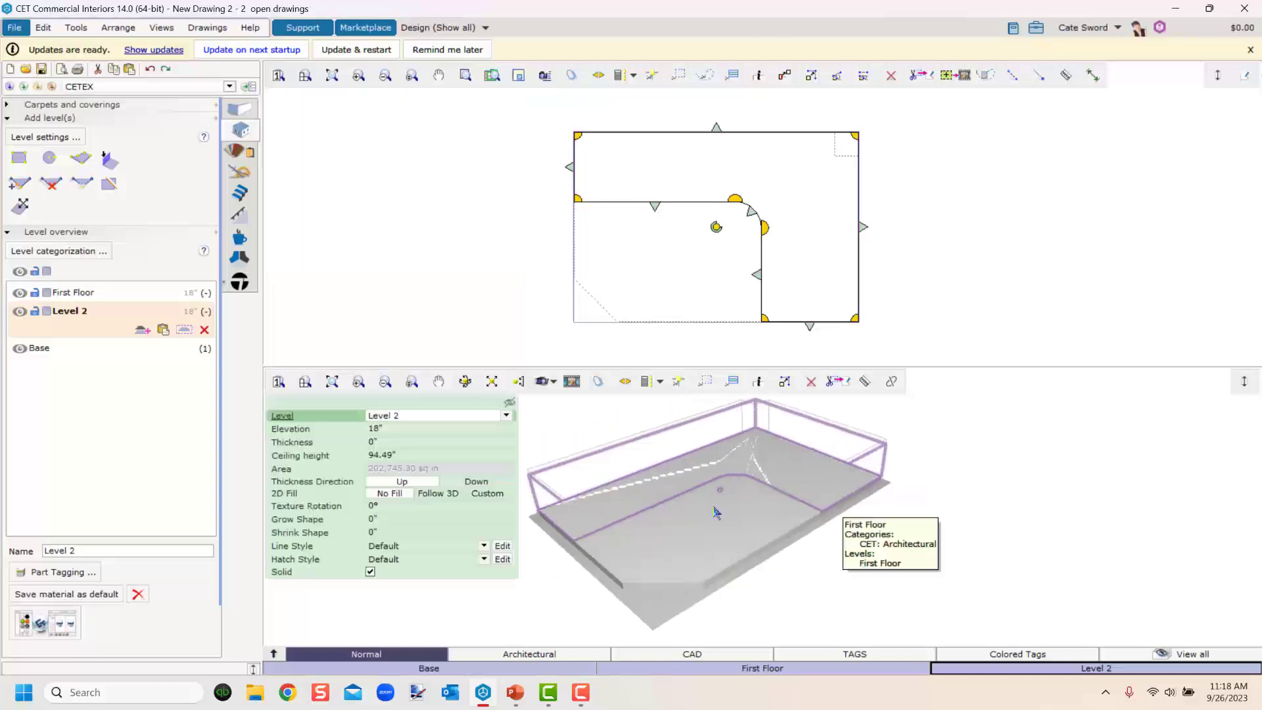
left_click(384, 427)
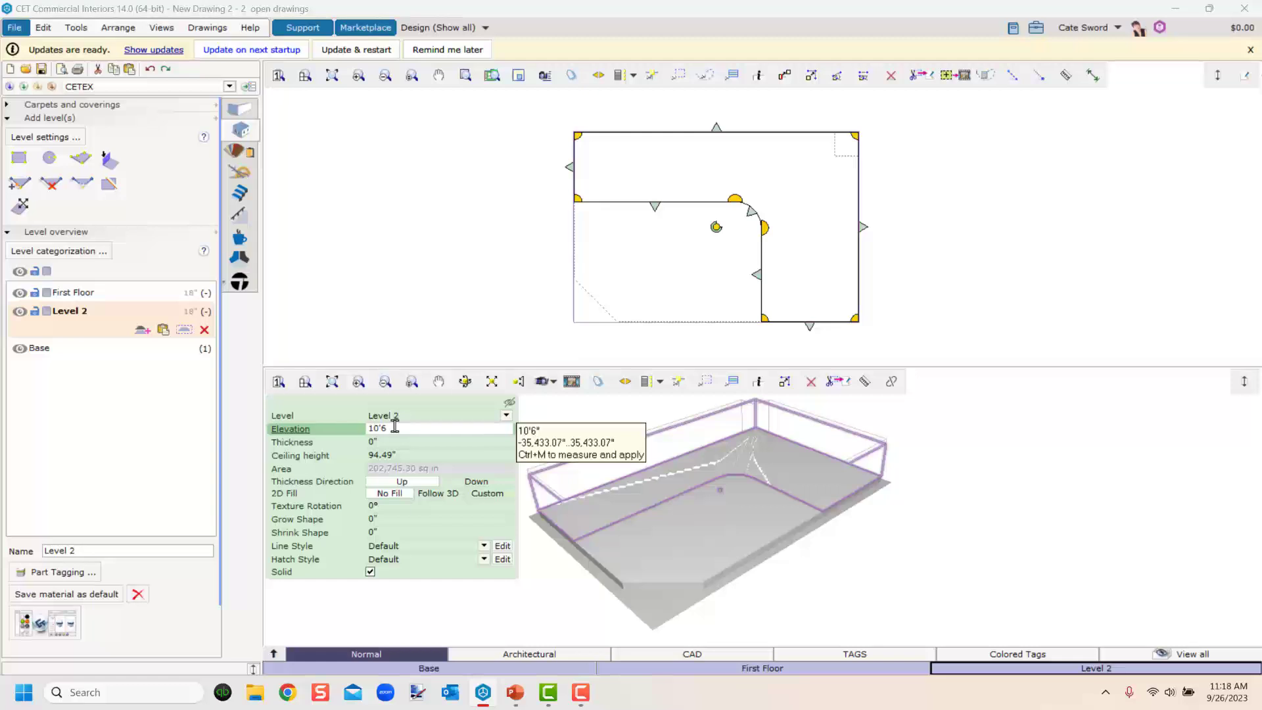
key("Return")
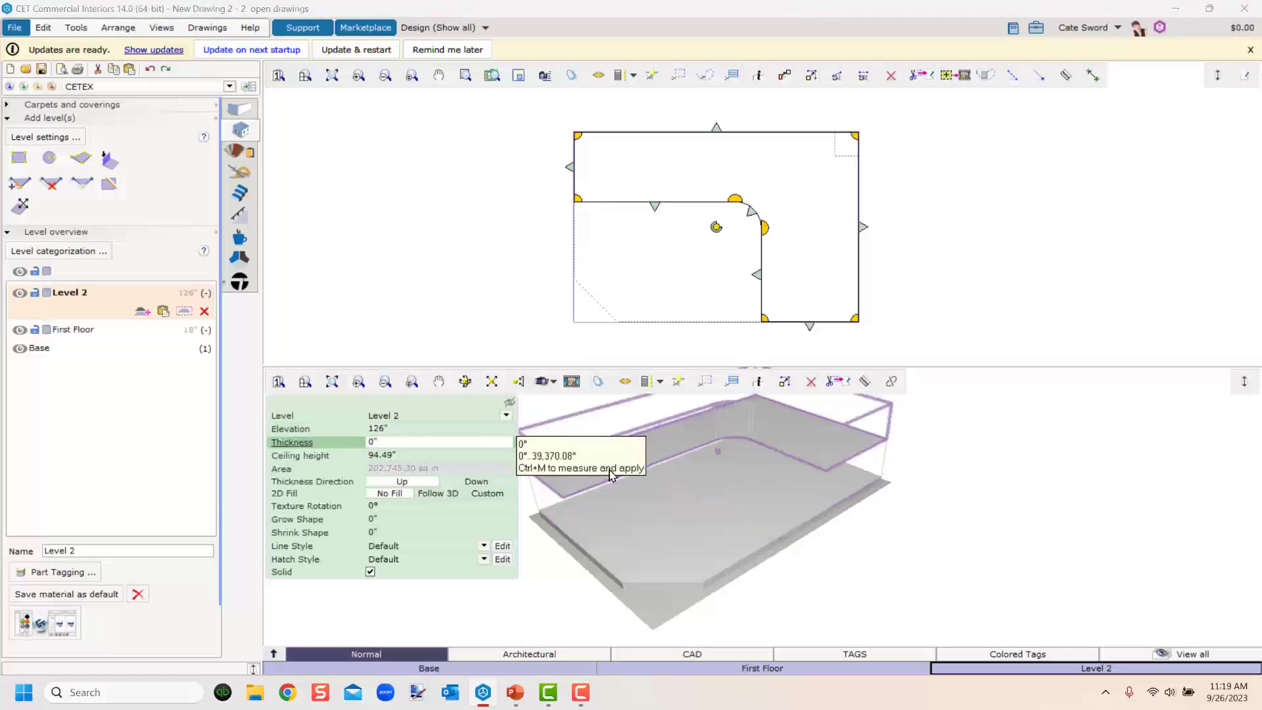
Set Level 2's thickness to 12".
middle_click_drag(565, 519, 615, 492)
scroll(603, 490, "up", 4)
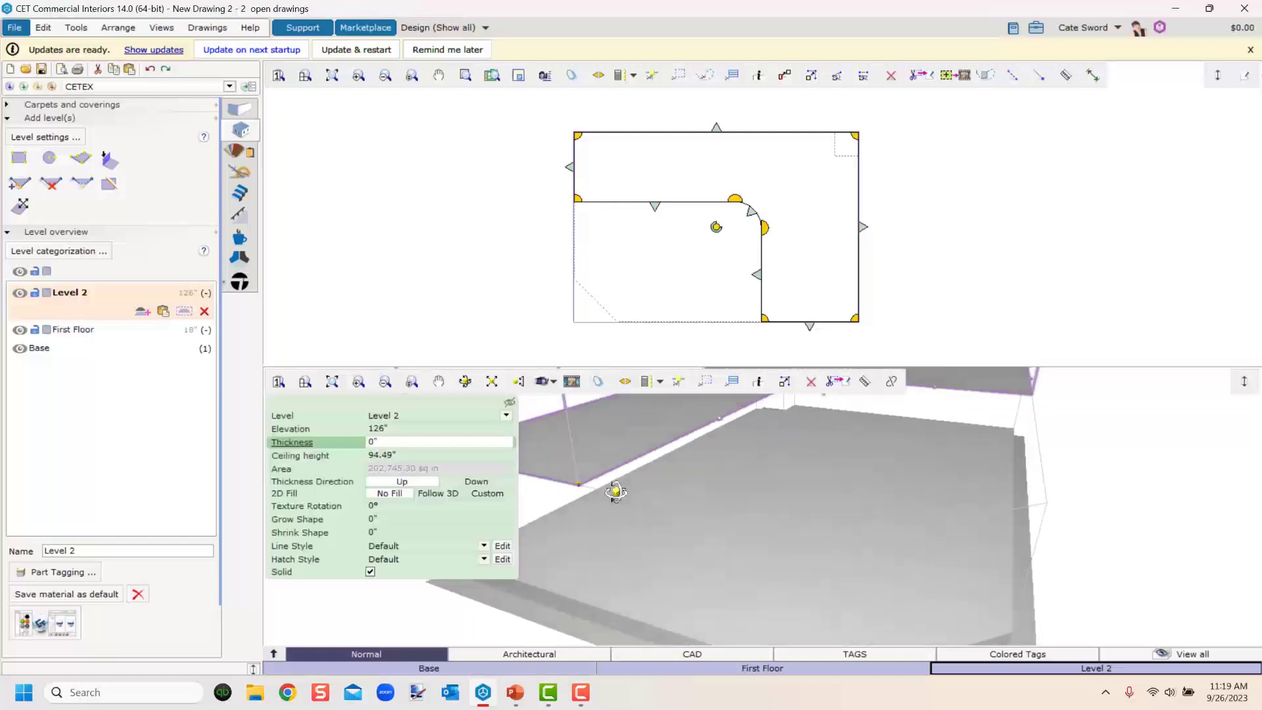
left_click(370, 444)
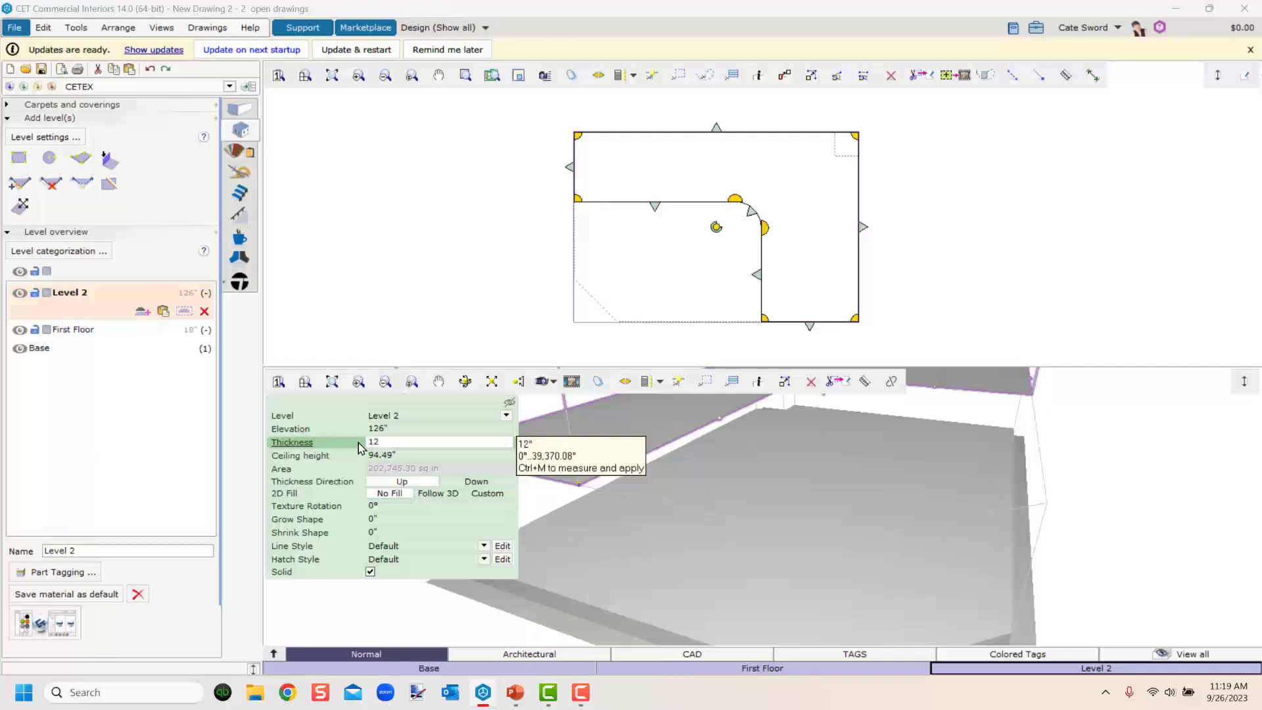
key("Return")
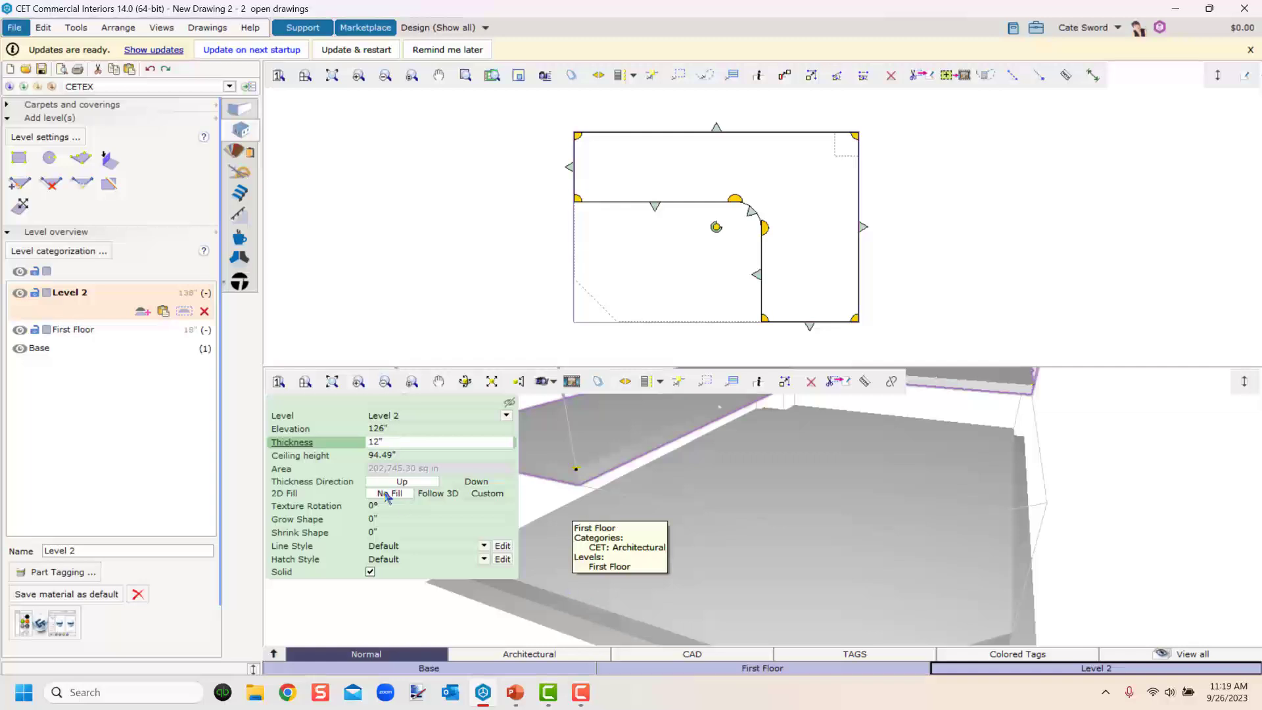
Set Level 2's ceiling height to 108".
left_click(376, 456)
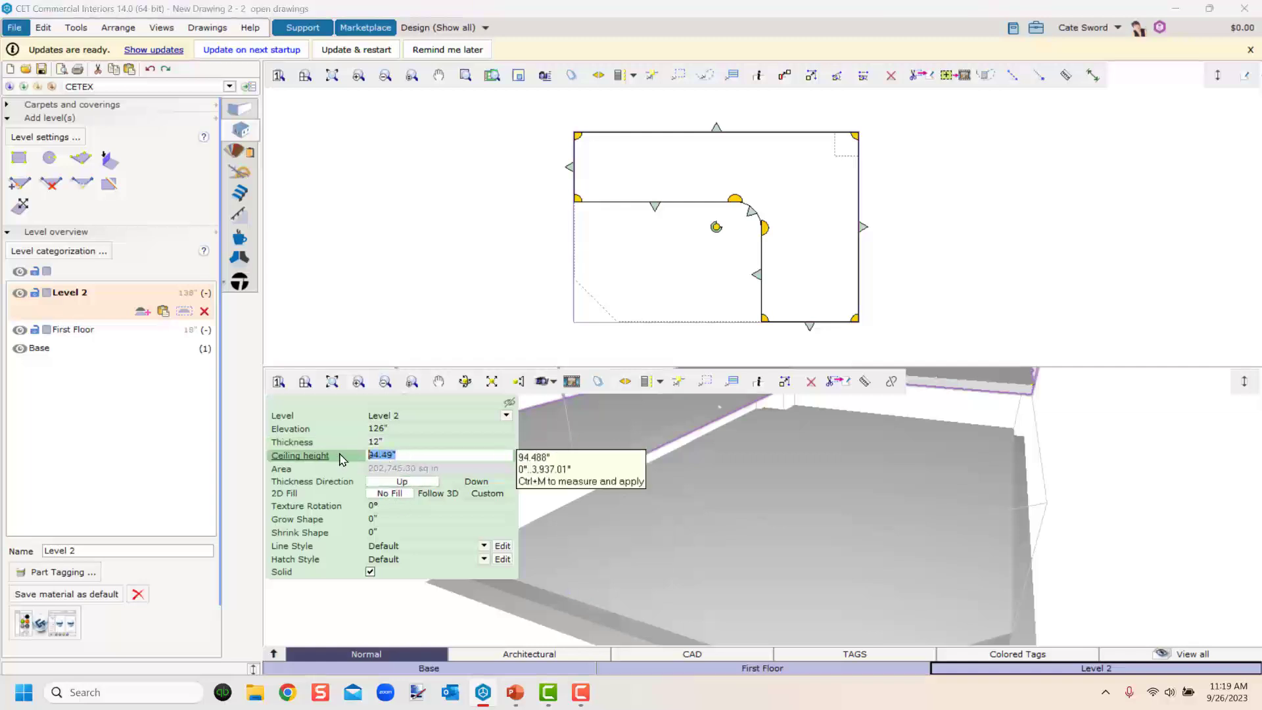
type("108")
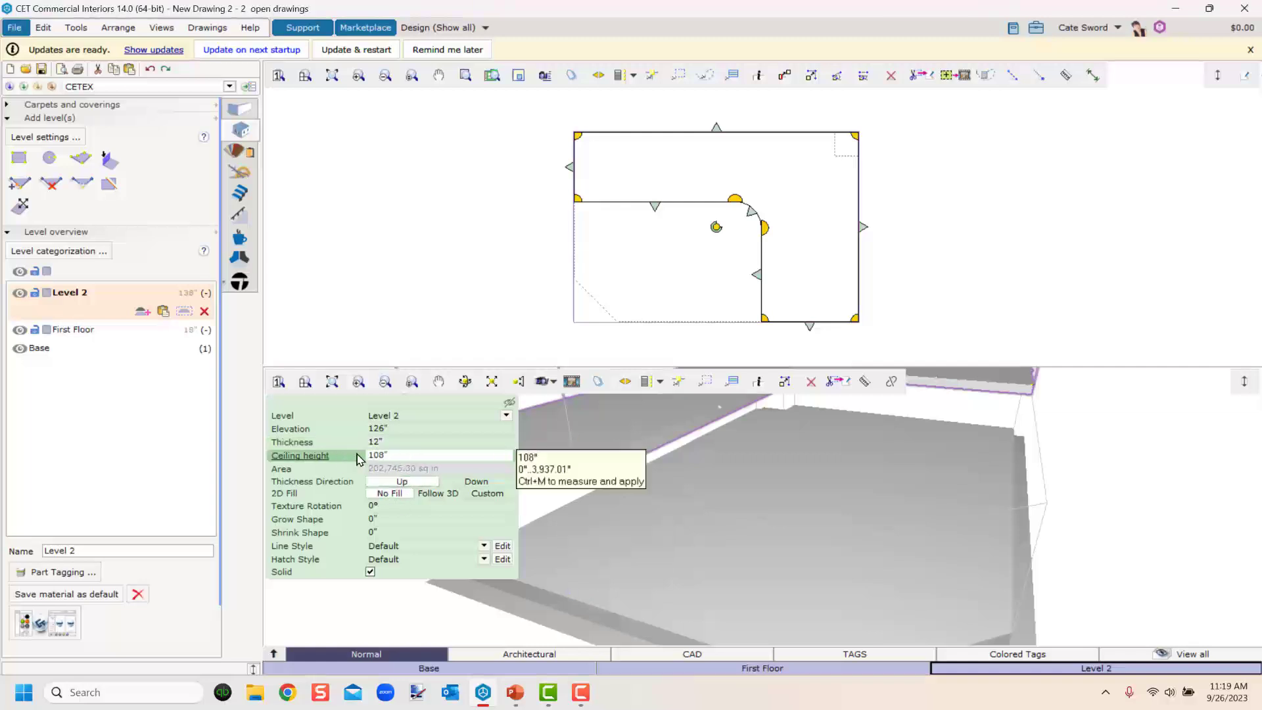
key("Return")
scroll(657, 595, "down", 3)
left_click_drag(644, 595, 647, 549)
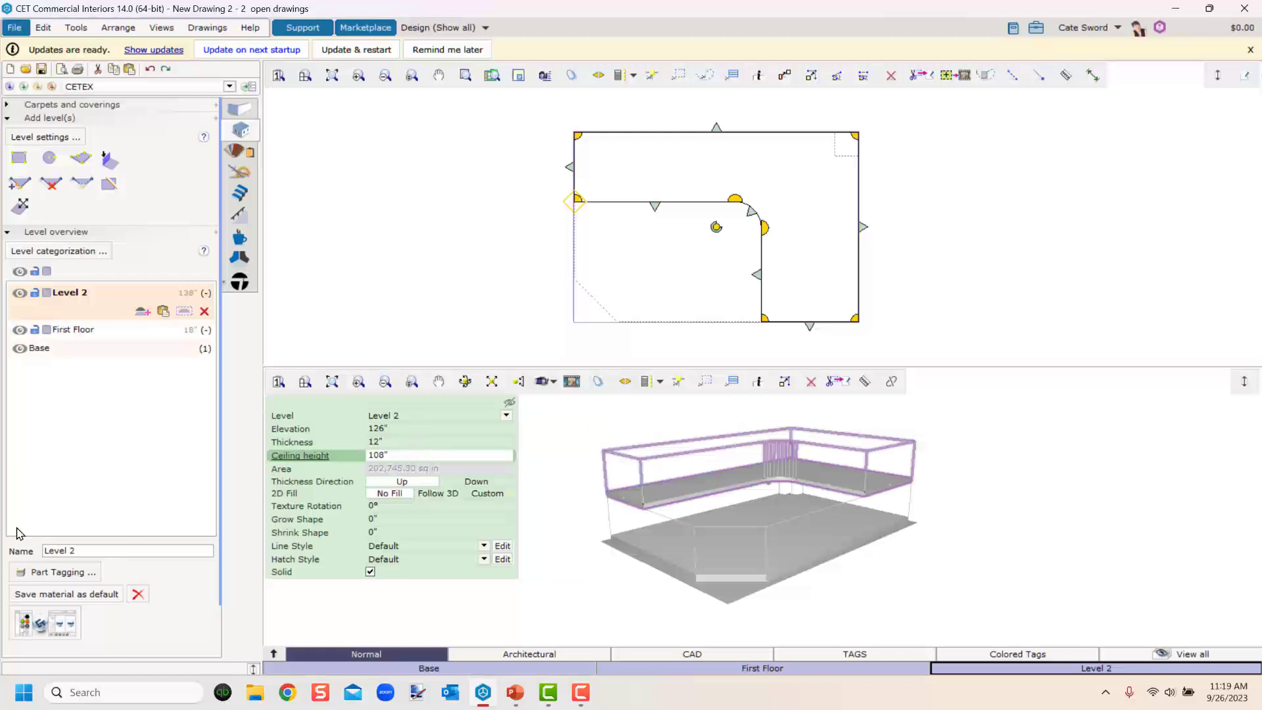
Rename Level 2 as Mezzanine.
left_click_drag(92, 552, 6, 549)
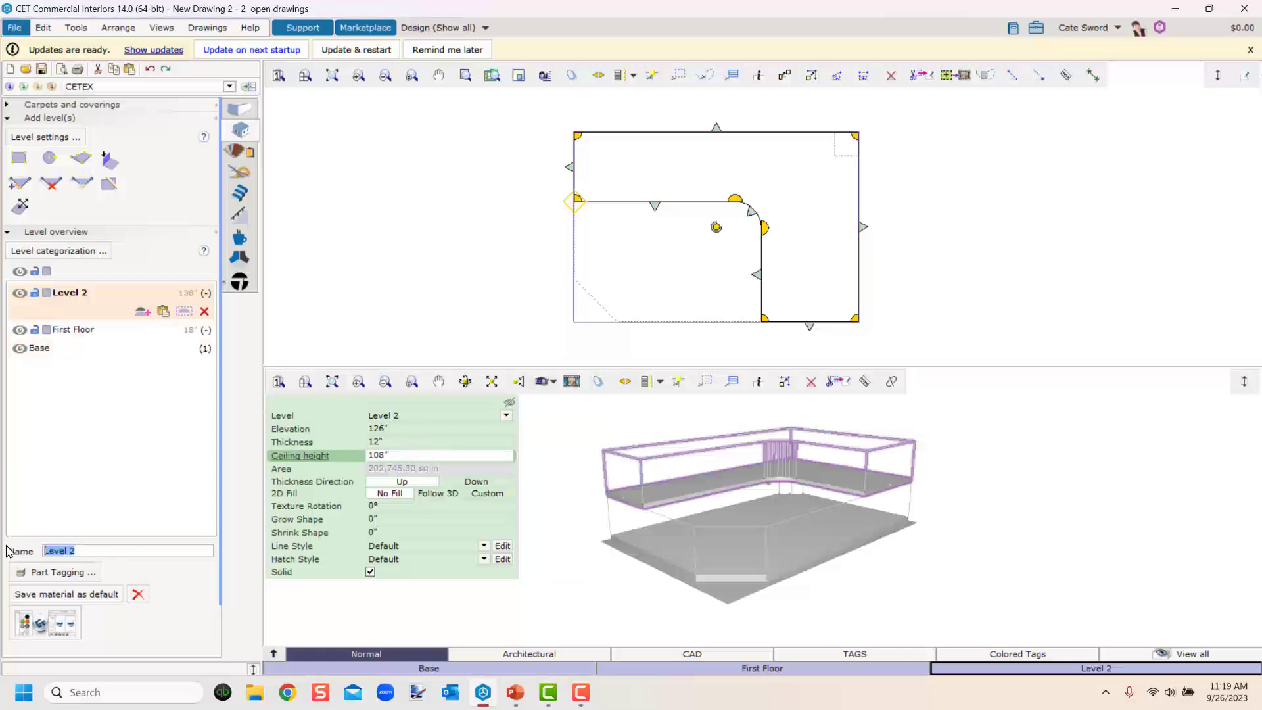
type("Mezzanine")
key("Return")
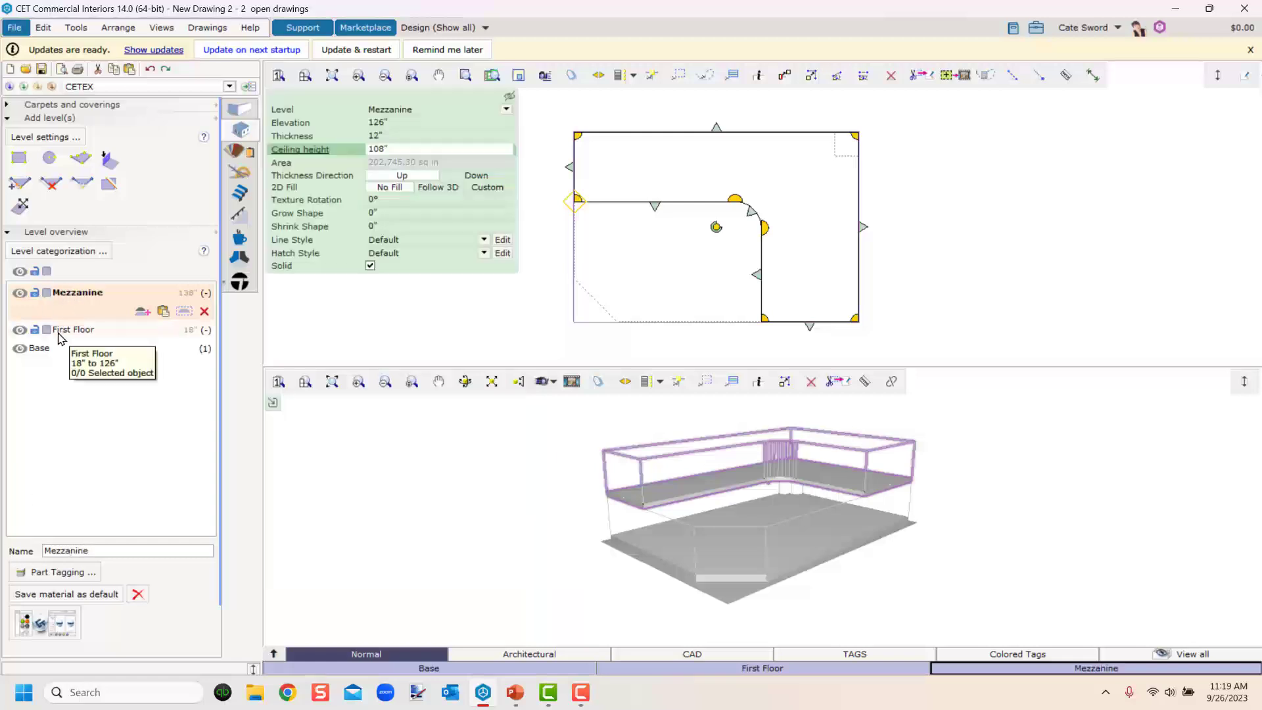
Dismiss the software update notification.
mouse_move(521, 532)
left_mouse_down()
mouse_move(544, 546)
mouse_move(629, 538)
mouse_move(526, 535)
left_mouse_up()
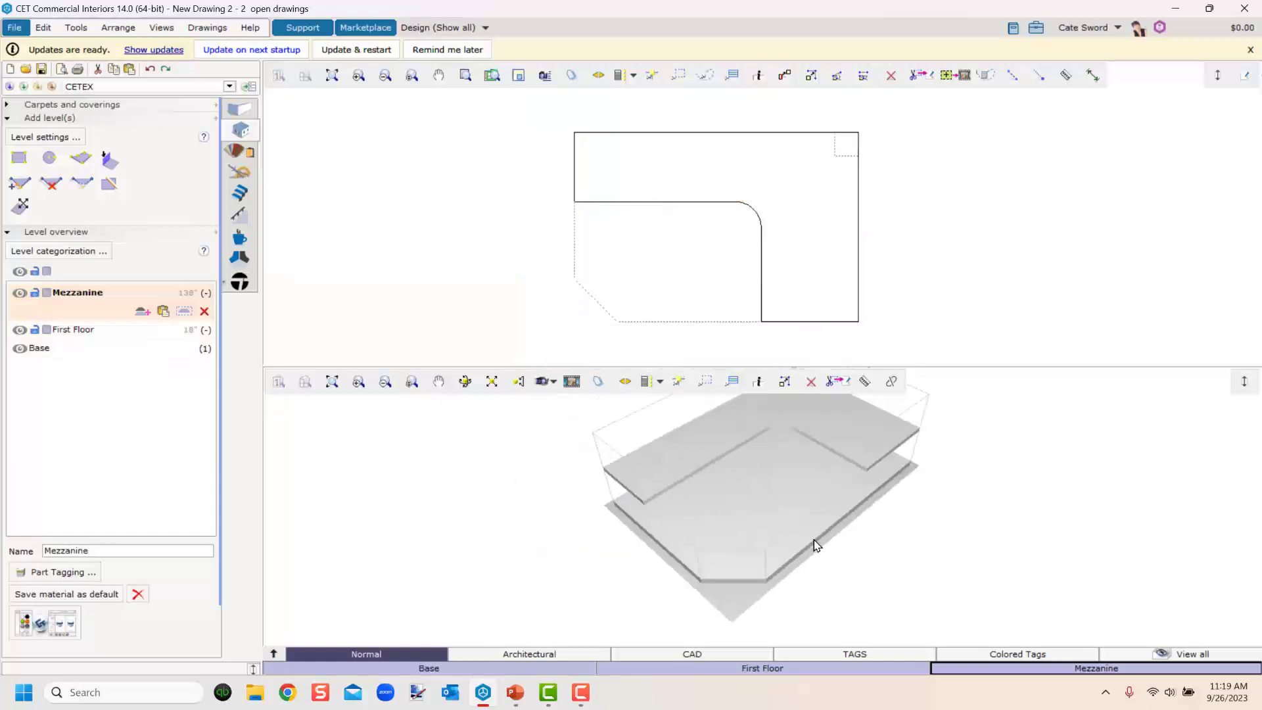
left_click_drag(817, 544, 693, 499)
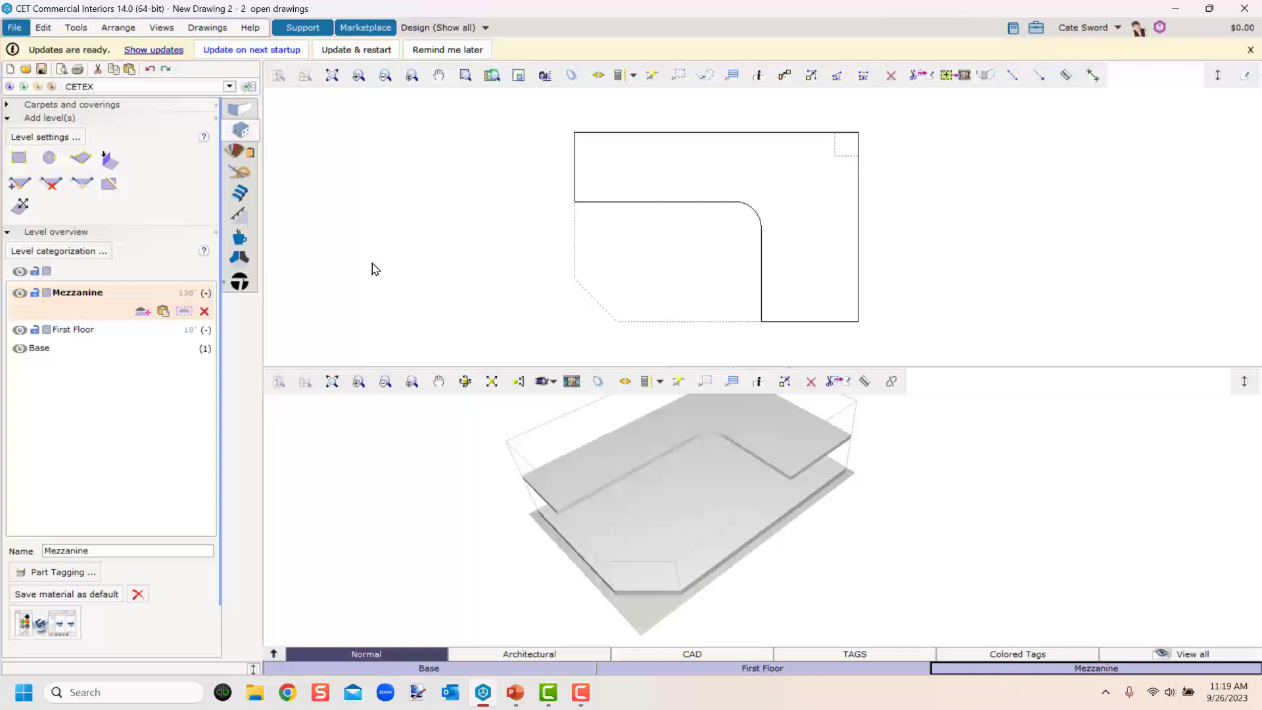
left_click(449, 49)
Open the Favorites list and pick the Table & 4 chairs group for placement.
left_click(13, 28)
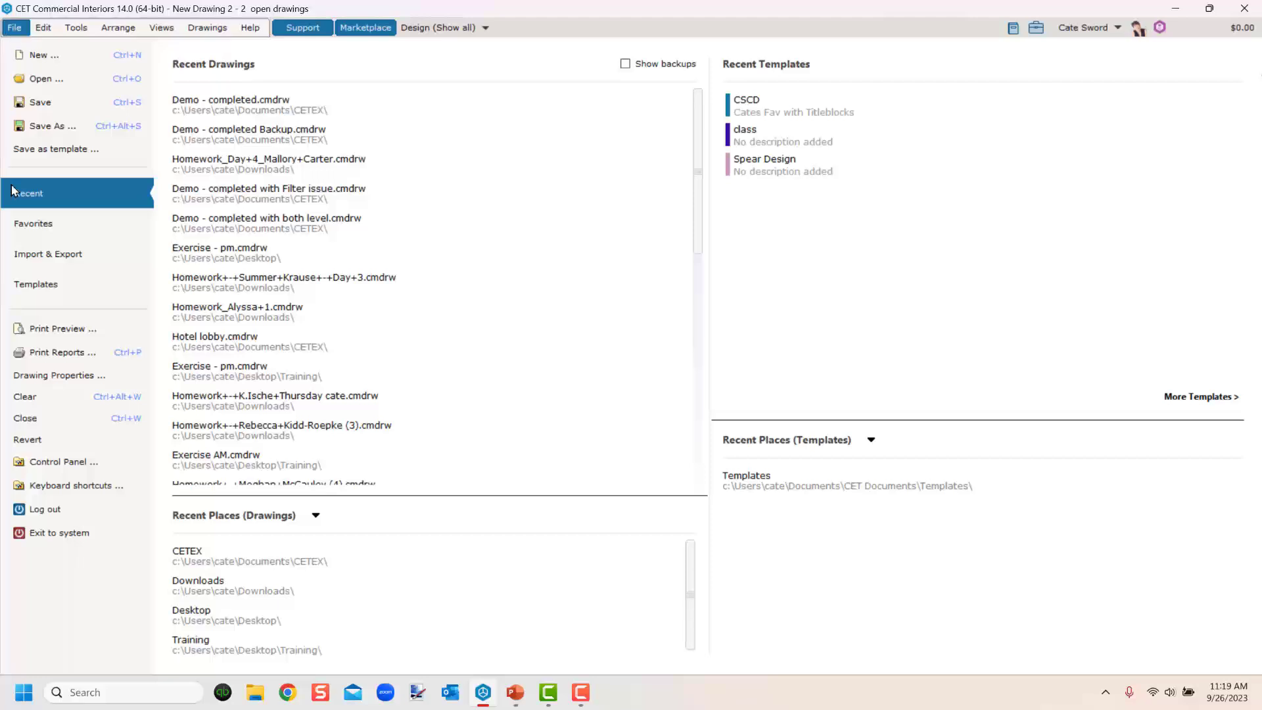
left_click(27, 227)
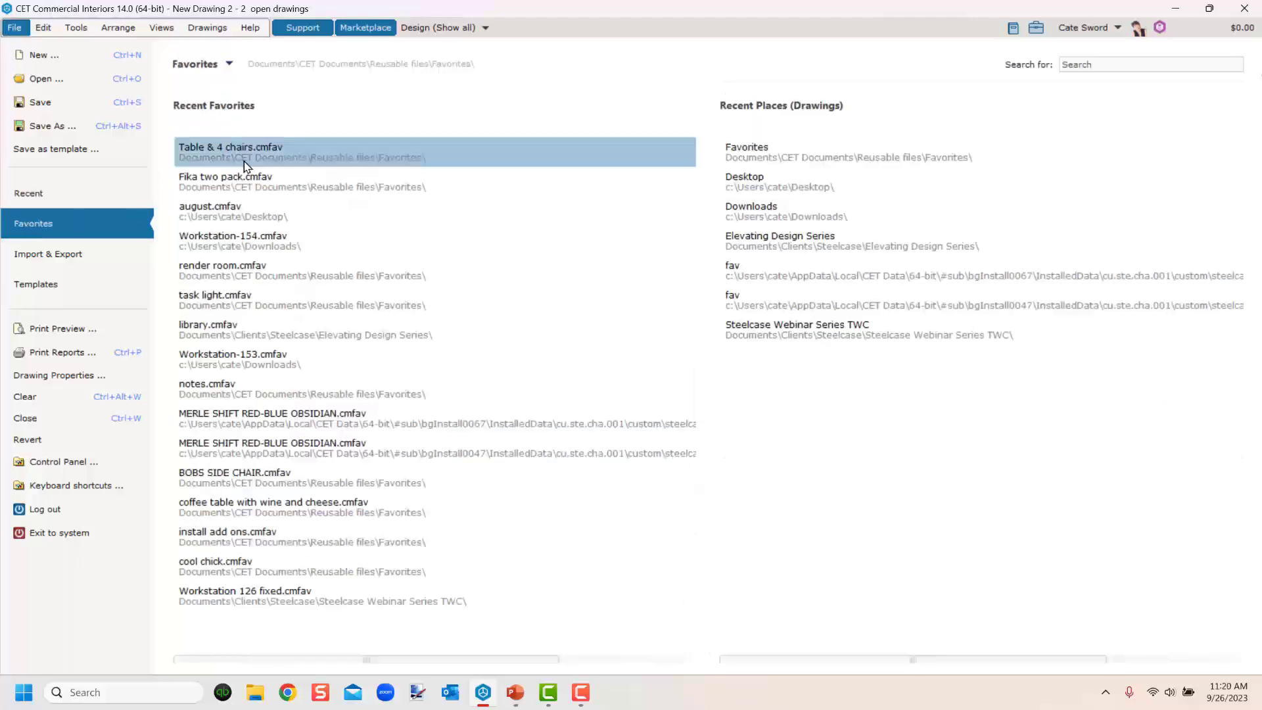
key("Escape")
scroll(510, 285, "up", 3)
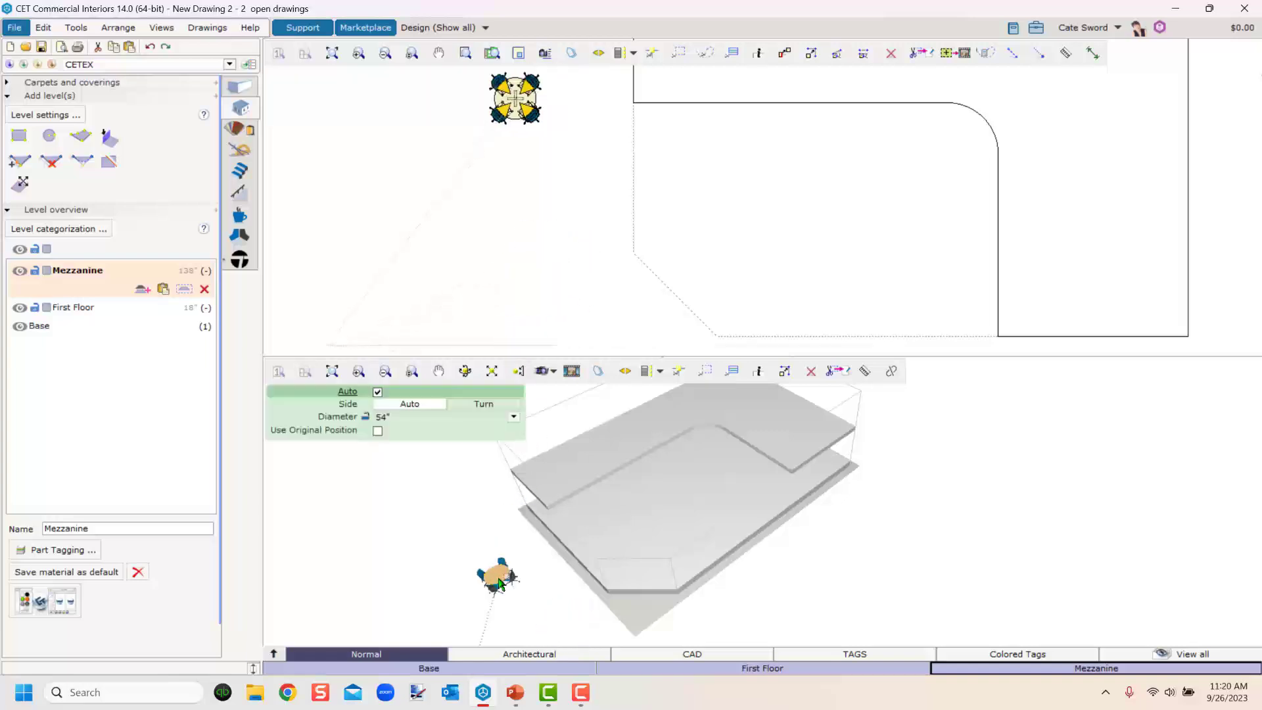
Place Table & 4 chairs groups on the Base, the First Floor and the Mezzanine levels.
middle_click_drag(527, 596, 581, 557)
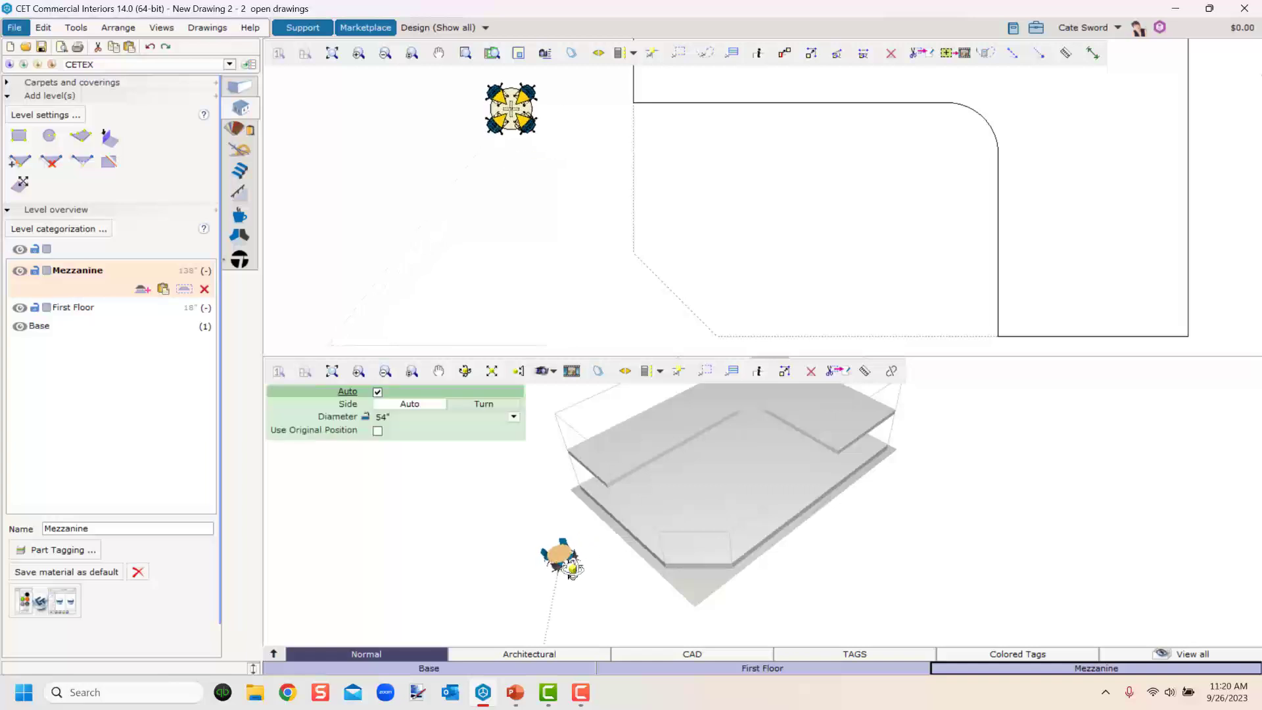
left_click(561, 553)
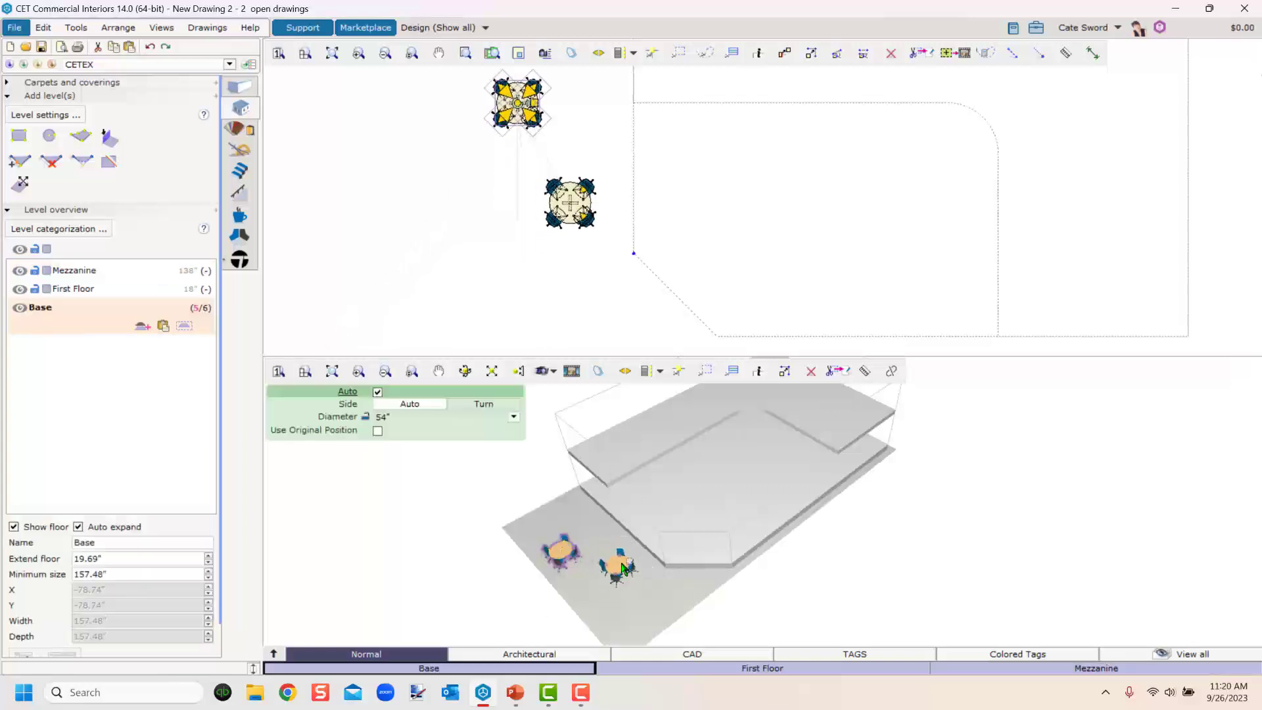
left_click(702, 494)
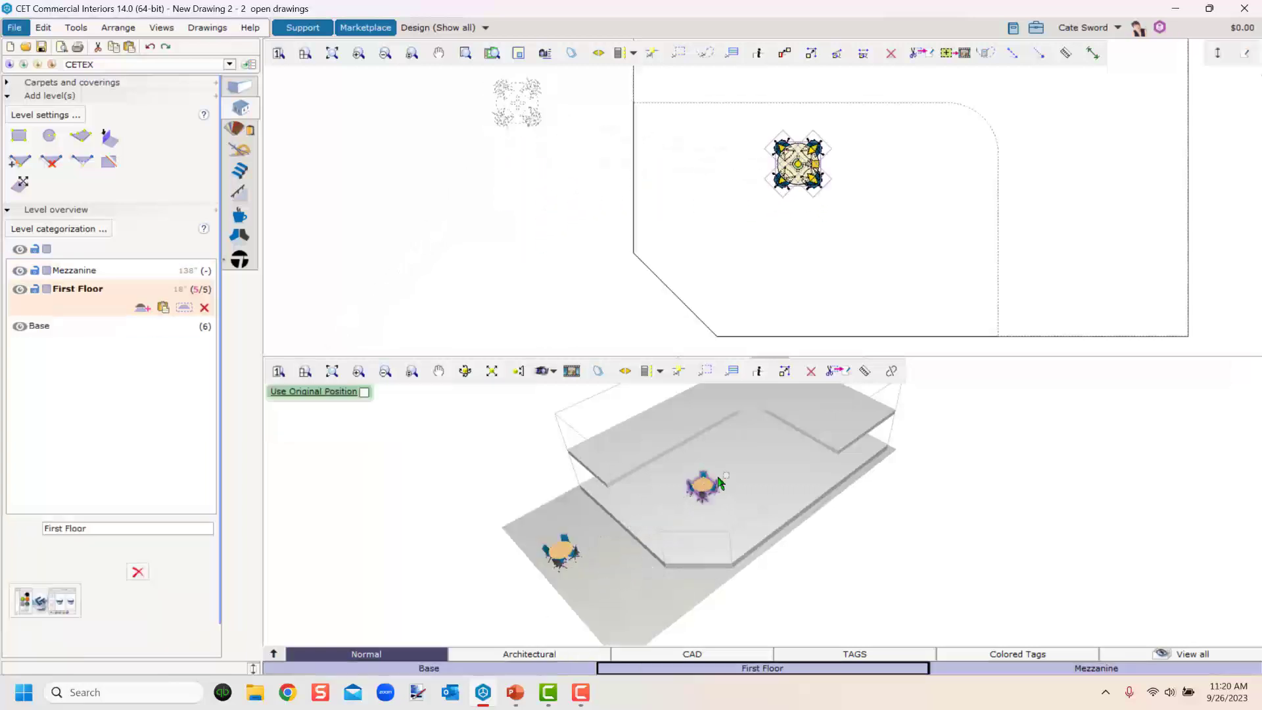
middle_click_drag(760, 442, 769, 435)
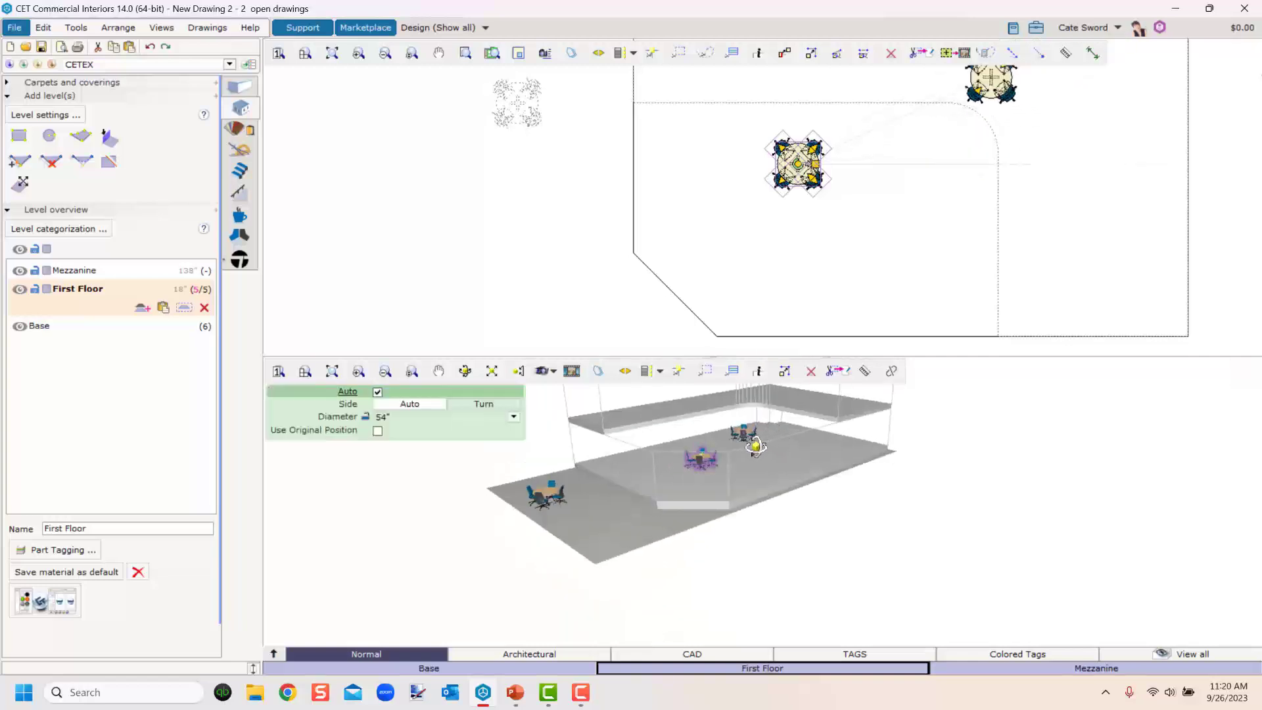
left_click(755, 443)
scroll(712, 419, "up", 3)
right_click_drag(712, 419, 724, 545)
scroll(725, 544, "up", 1)
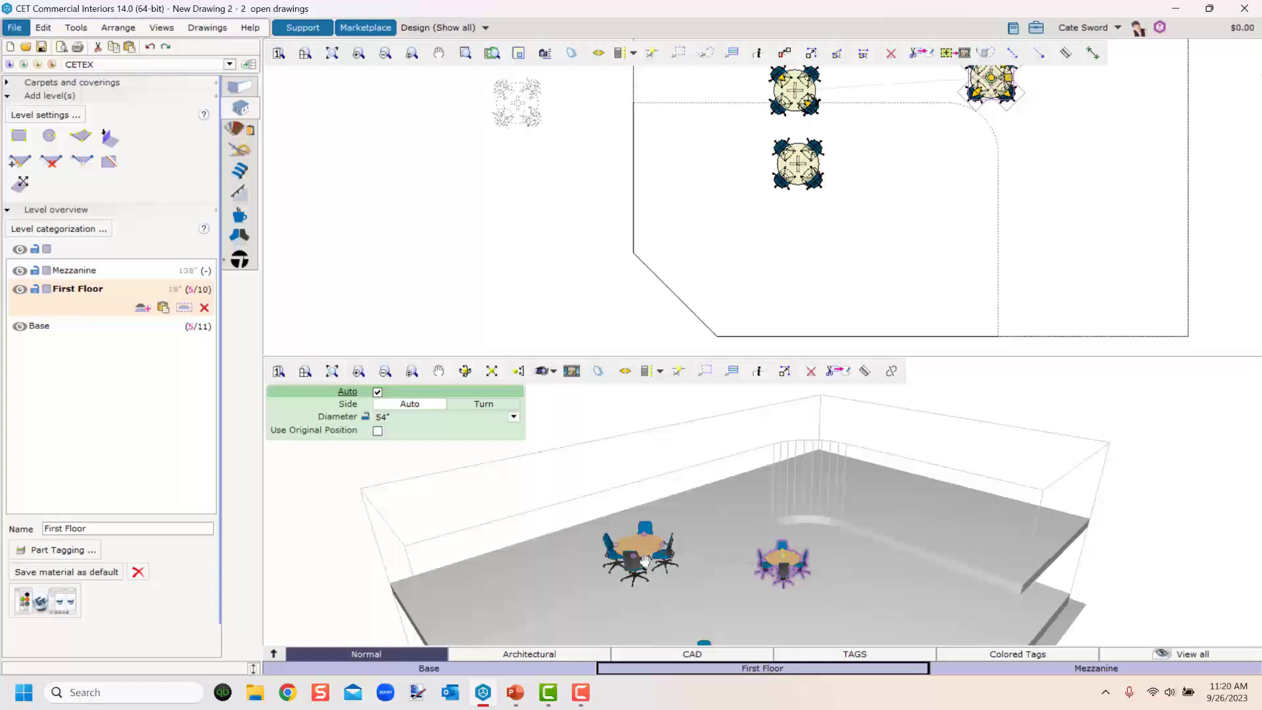
left_click(631, 525)
left_click(895, 490)
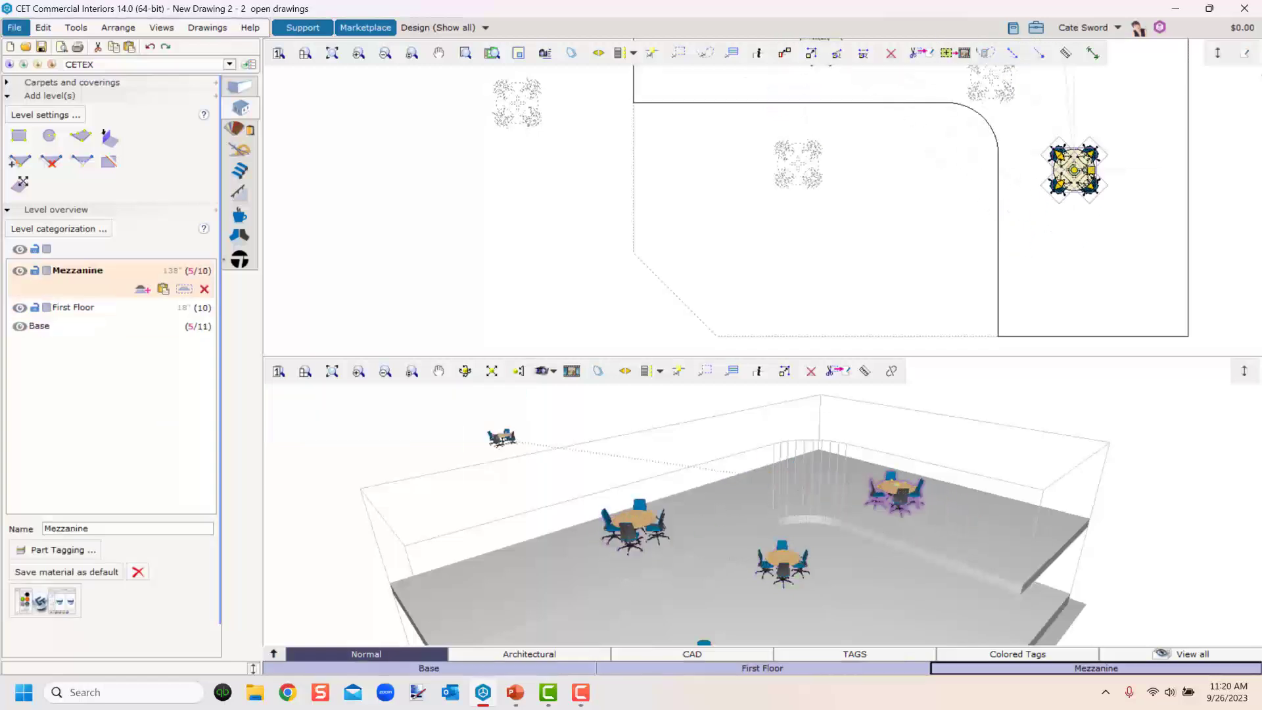
key("Escape")
Switch the active level between Base, First Floor and Mezzanine to compare what each level contains.
scroll(581, 214, "down", 4)
right_click_drag(531, 285, 537, 252)
left_click(537, 253)
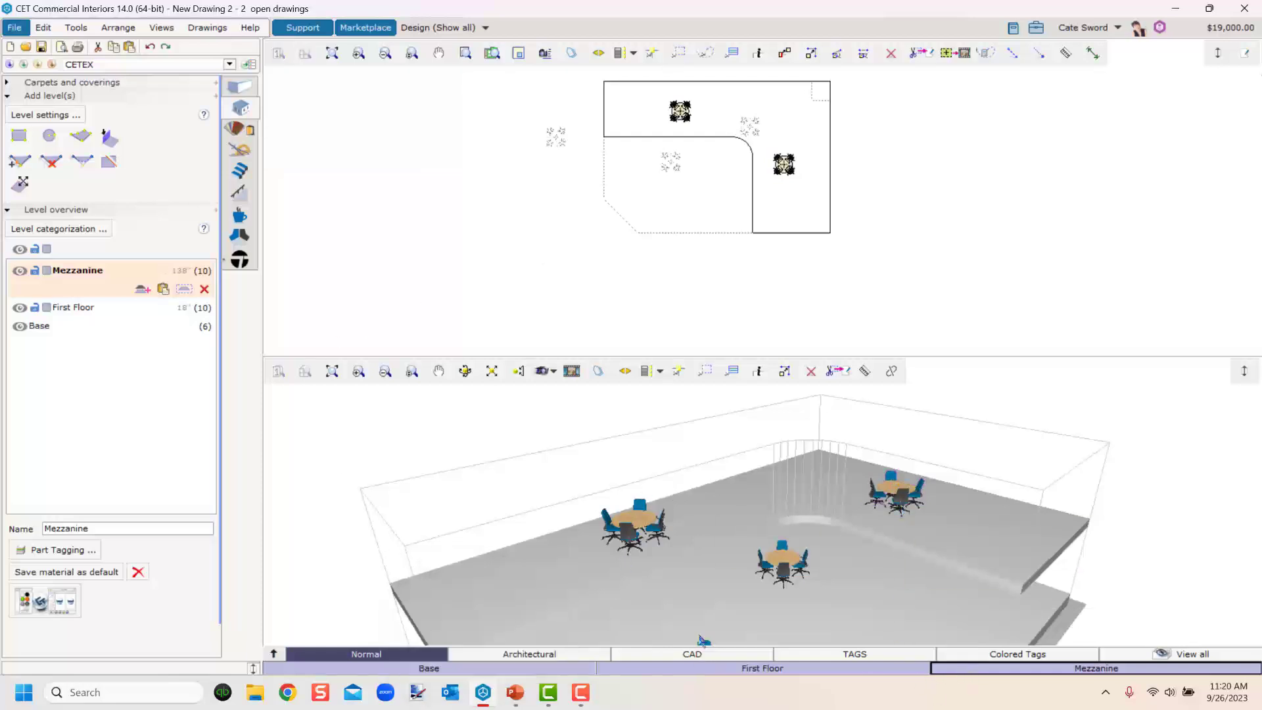
scroll(702, 639, "down", 5)
middle_click_drag(615, 168, 570, 225)
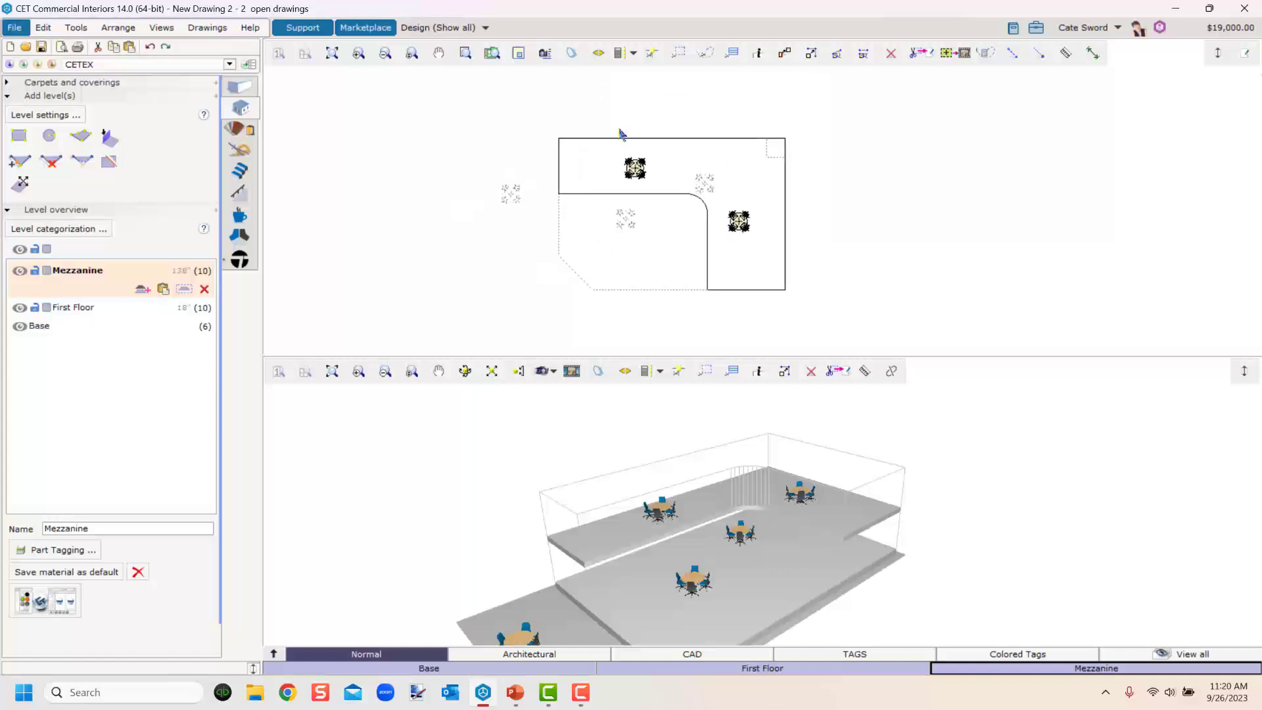
left_click(431, 668)
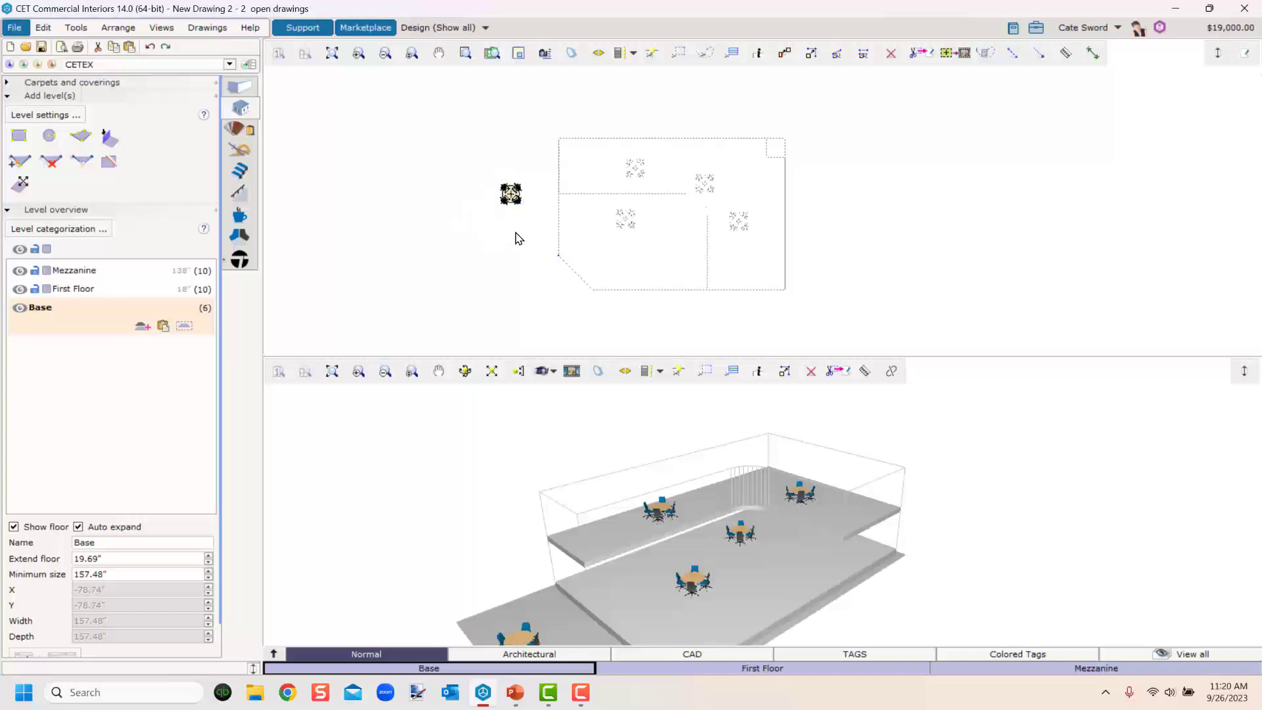
left_click(697, 670)
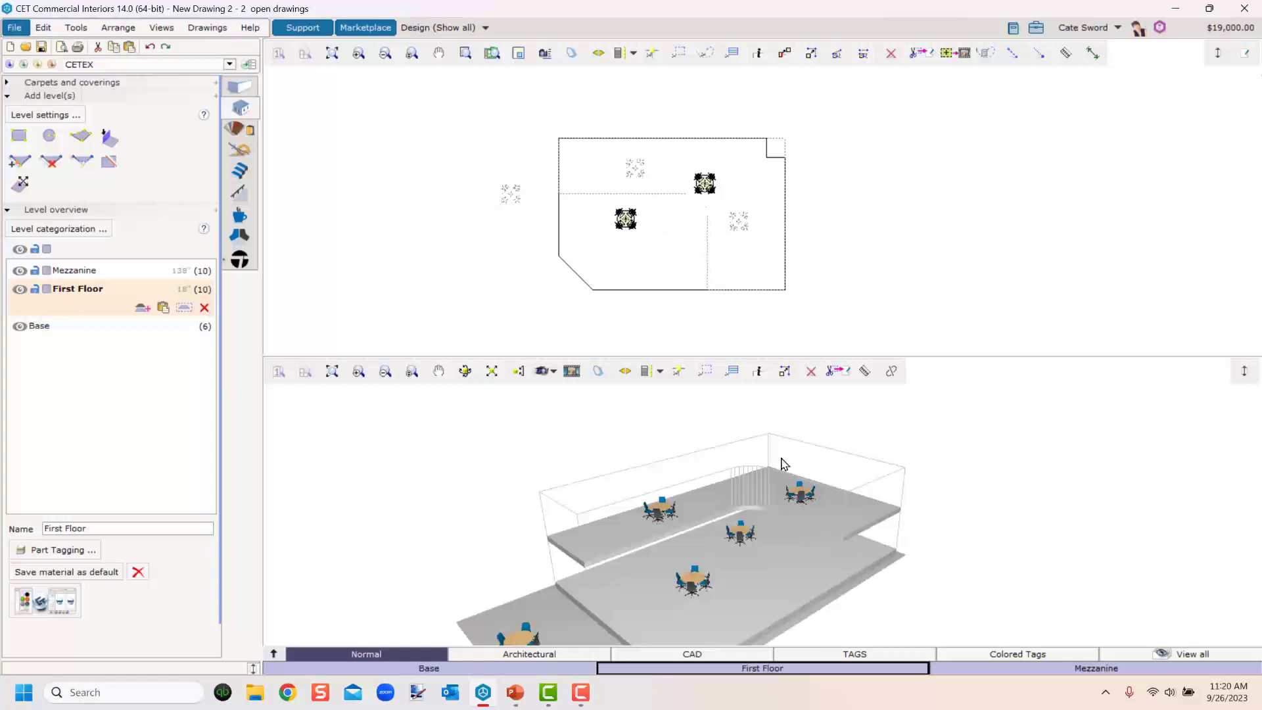
left_click(1066, 671)
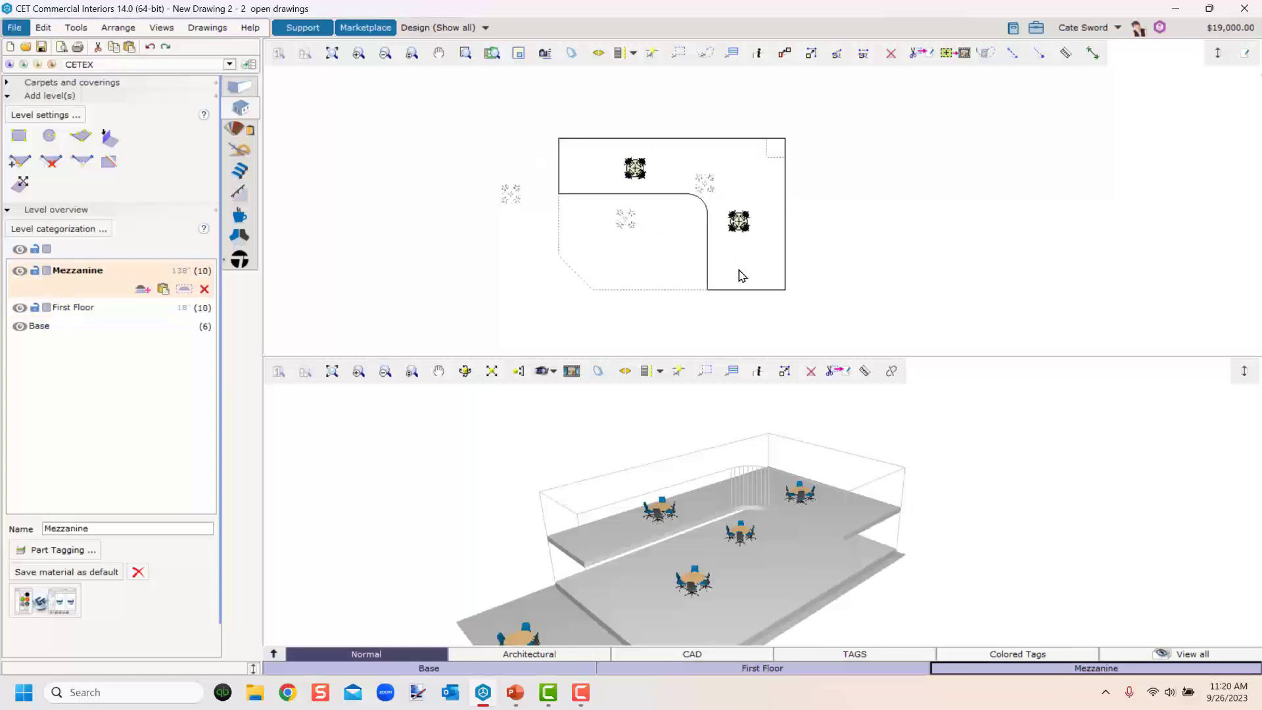
left_click(861, 671)
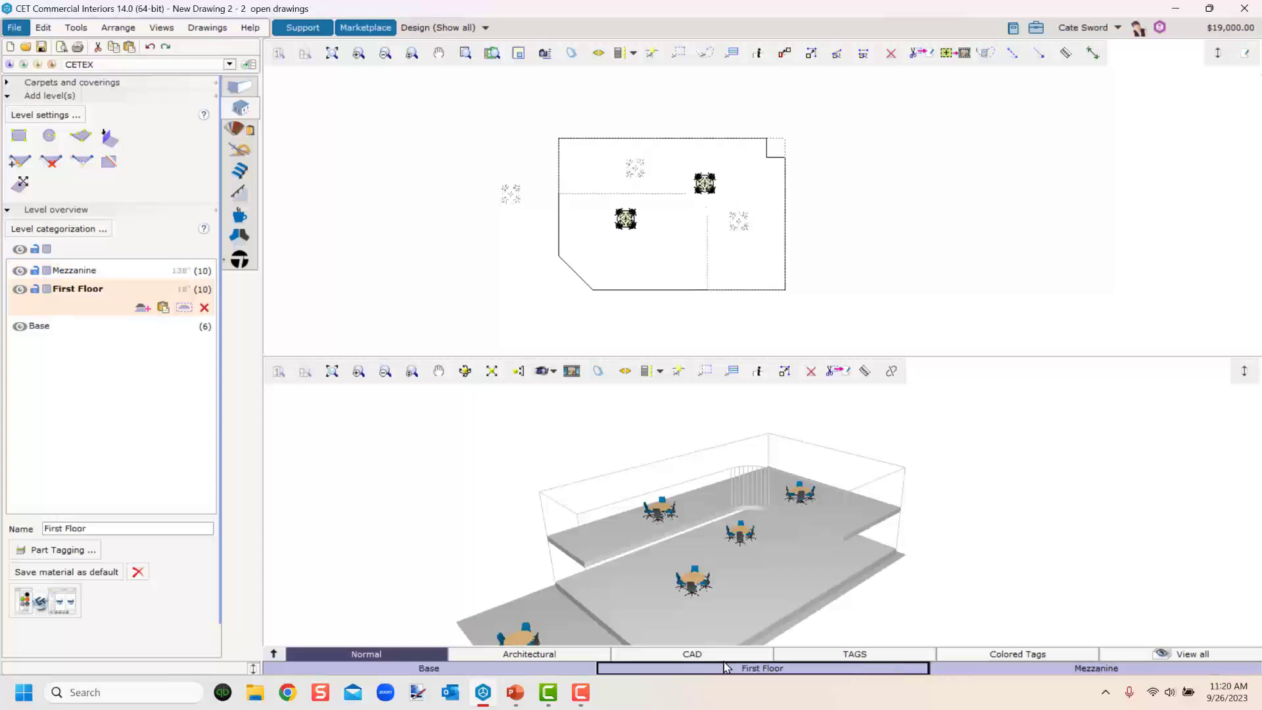
left_click(525, 669)
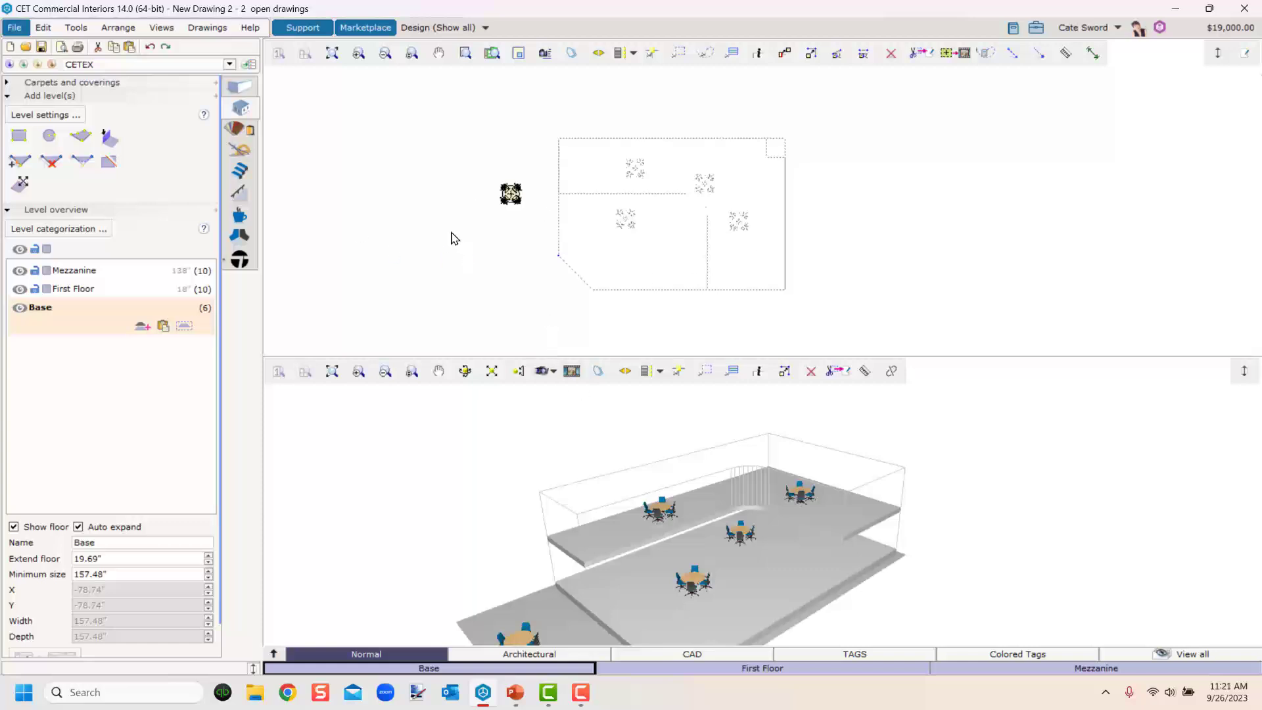
left_click(760, 668)
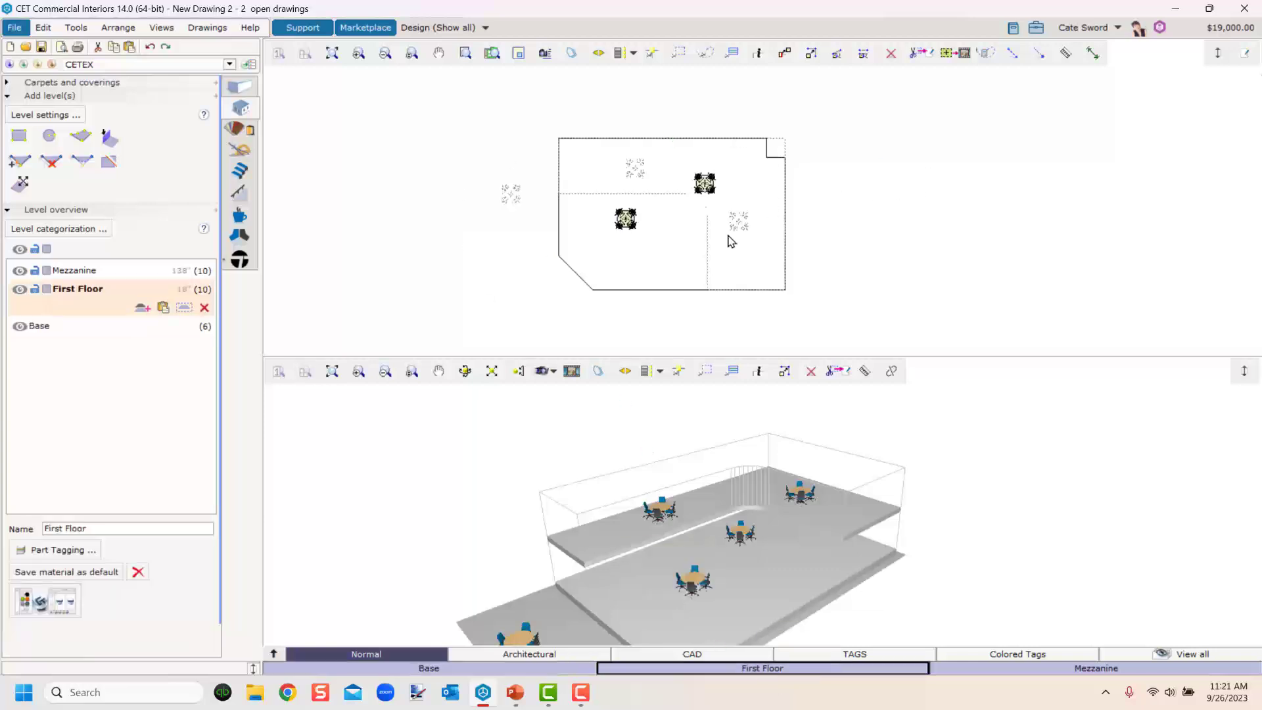
Temporarily hide the Base and Mezzanine levels to view the First Floor on its own, then show them again.
left_click(461, 671)
left_click(462, 670)
left_click(463, 671)
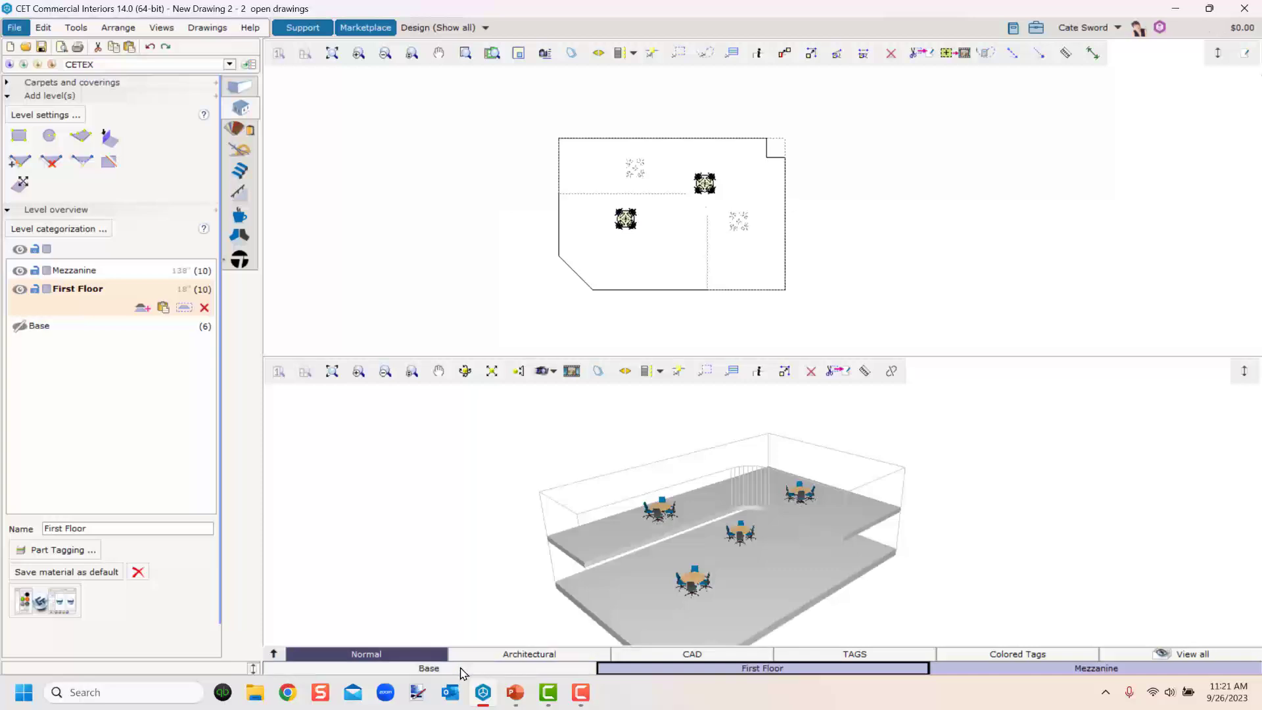
left_click(1083, 669)
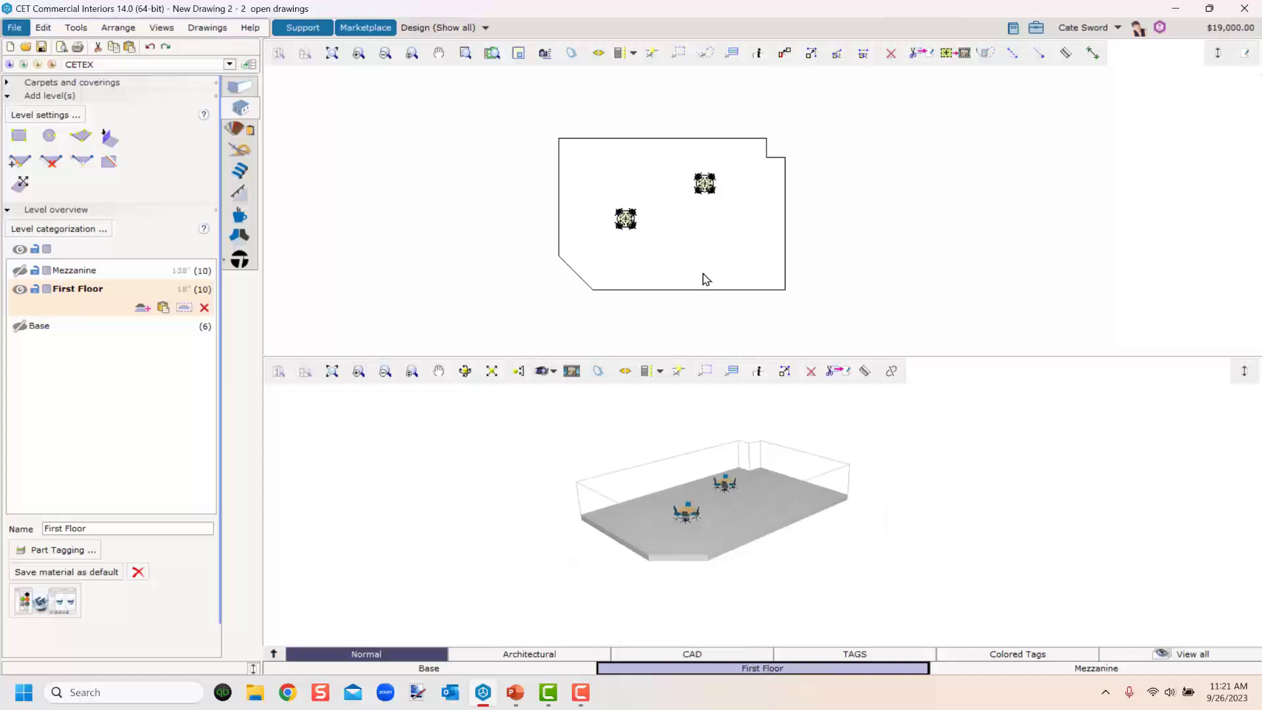
scroll(705, 279, "up", 2)
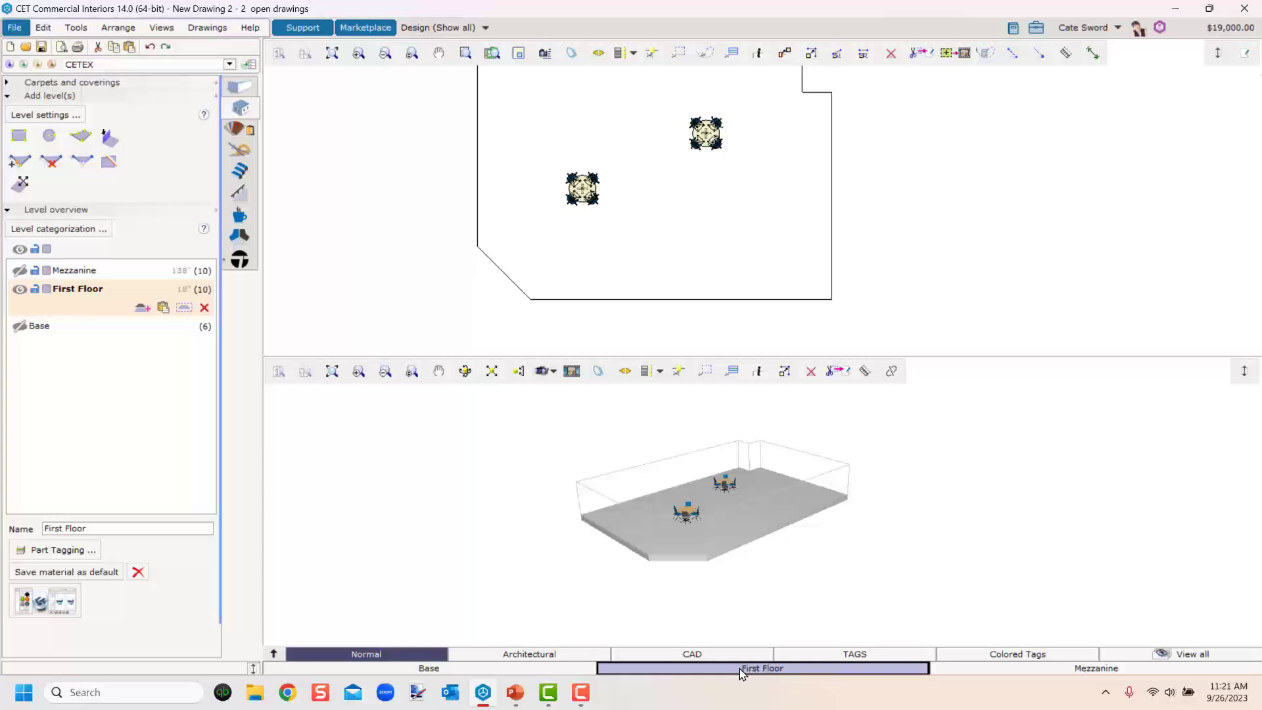
left_click(969, 669)
left_click(563, 669)
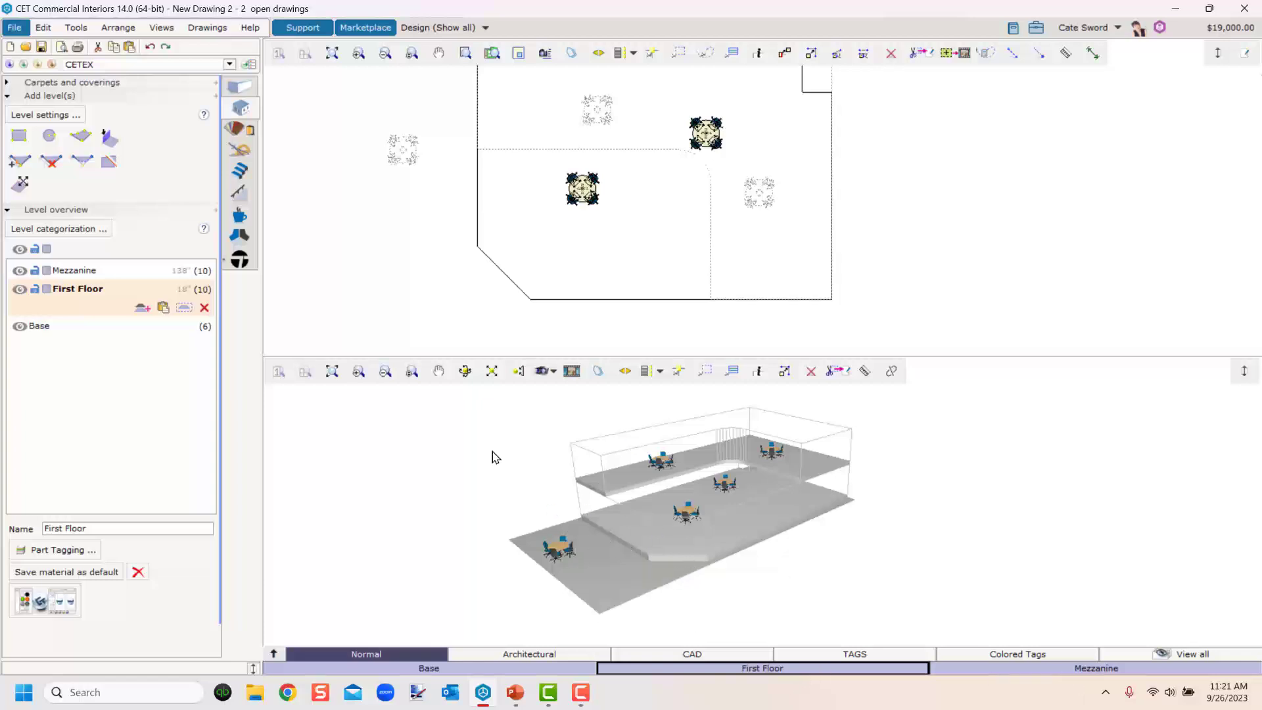
Select each level in turn from the level overview and the 3D view to compare their properties.
left_click(638, 480)
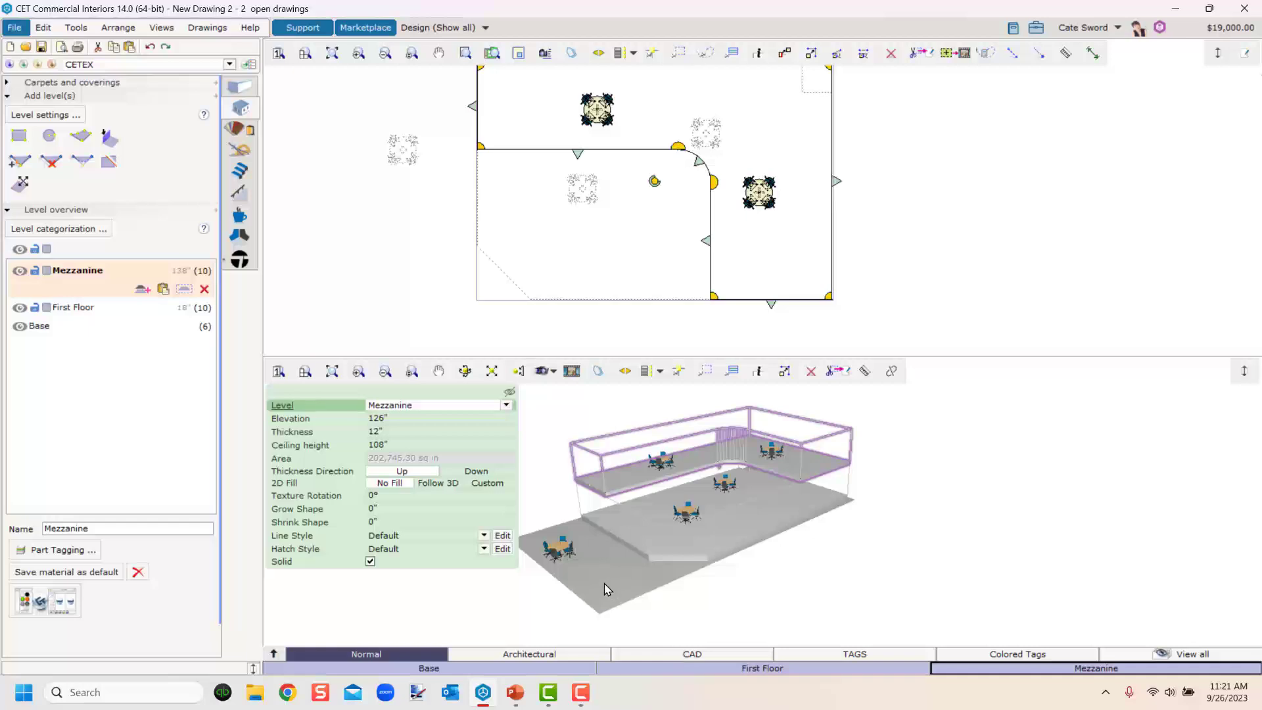
left_click(557, 549)
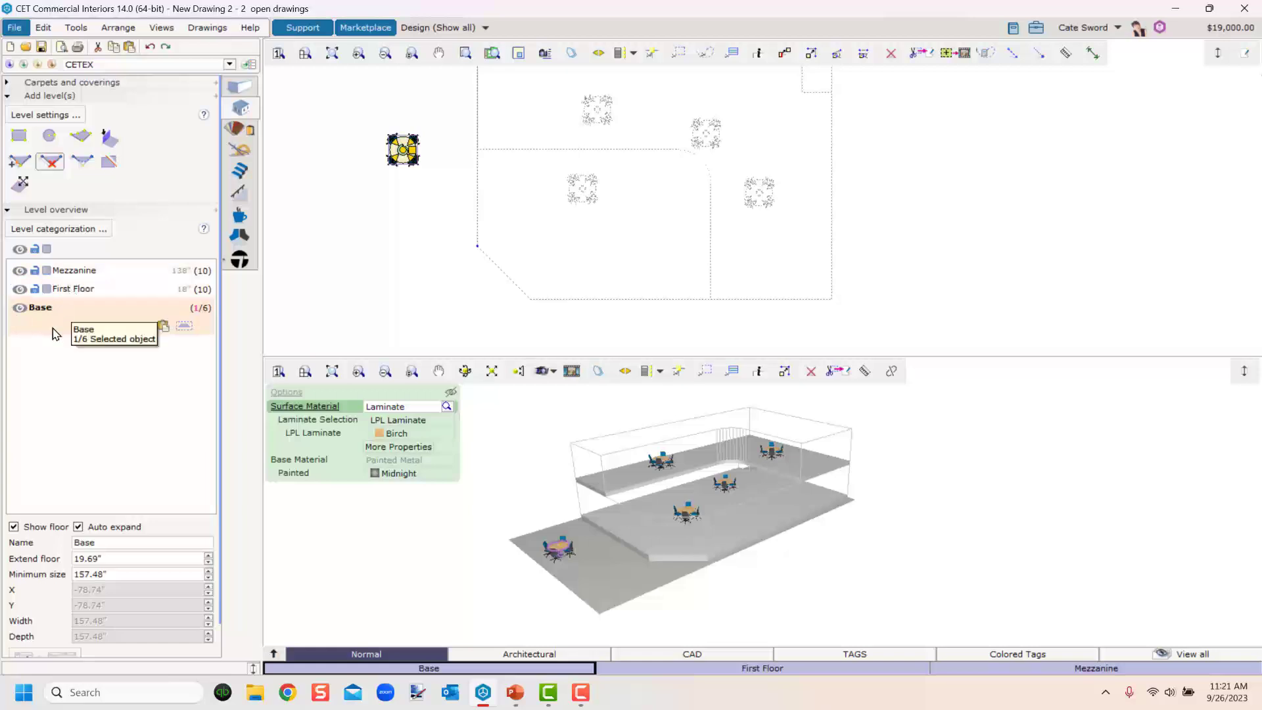
left_click(75, 271)
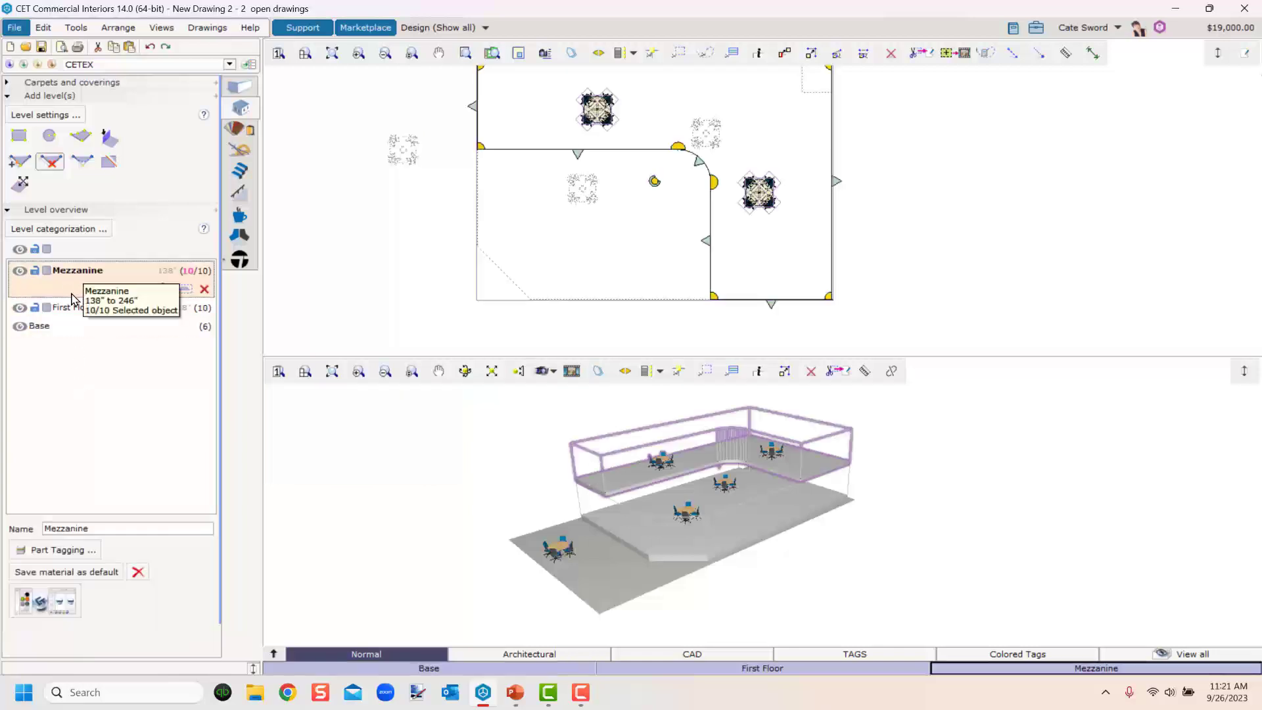
left_click(66, 309)
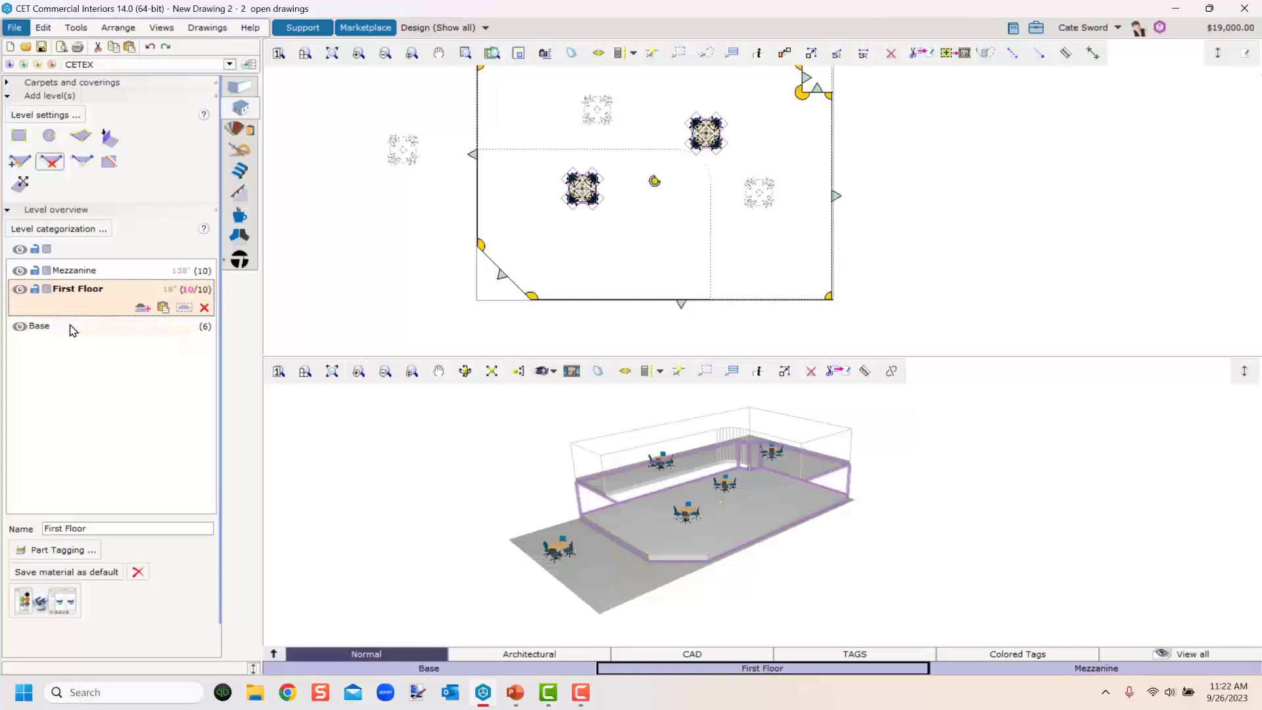
left_click(72, 329)
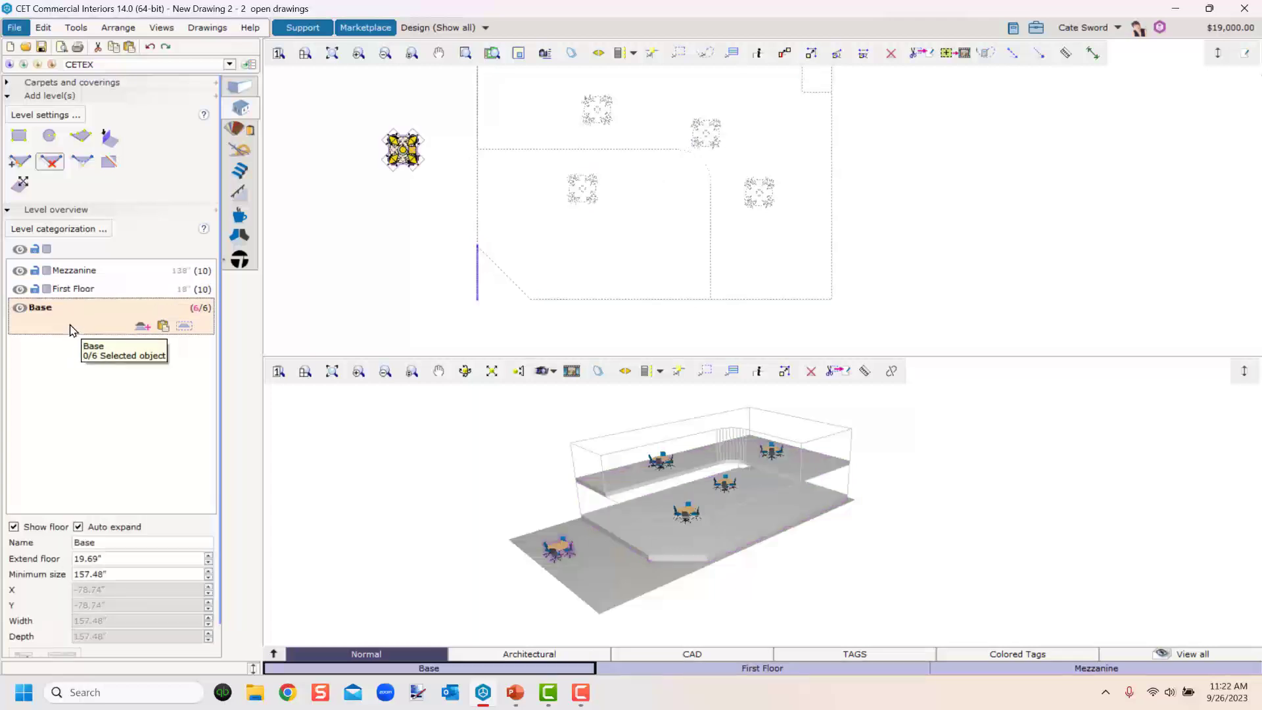
left_click(71, 272)
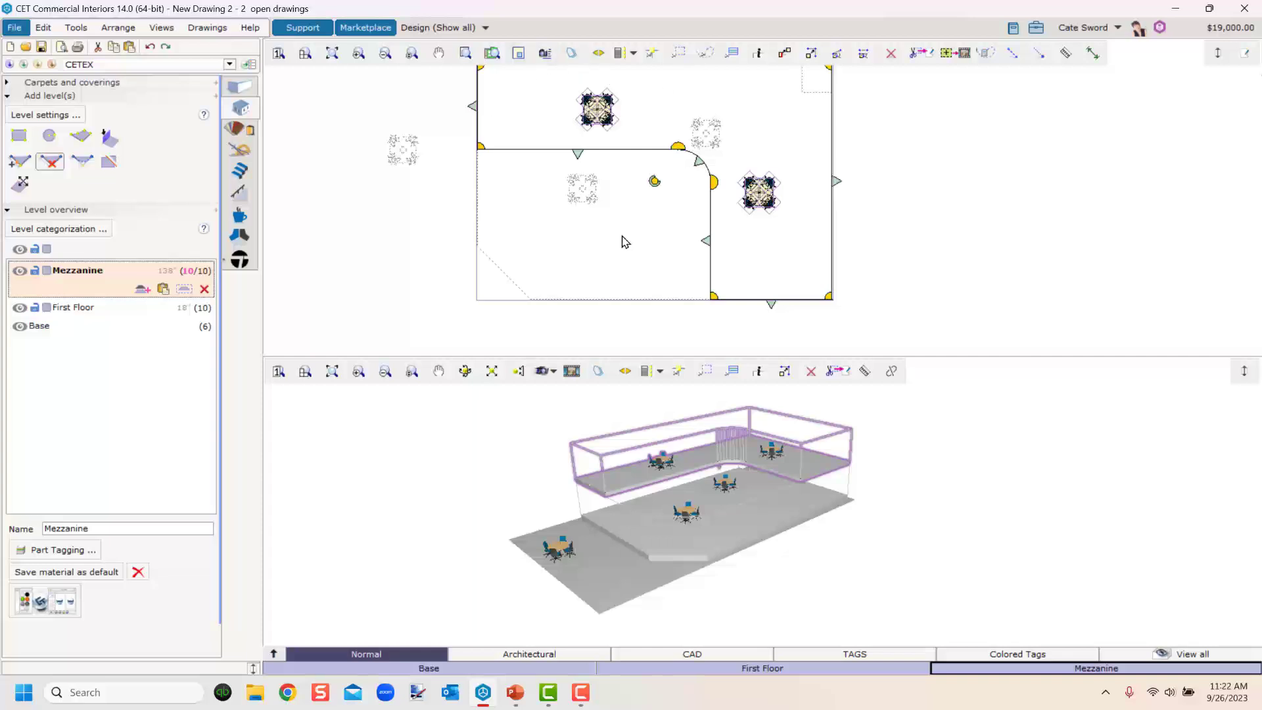
middle_click_drag(595, 255, 581, 274)
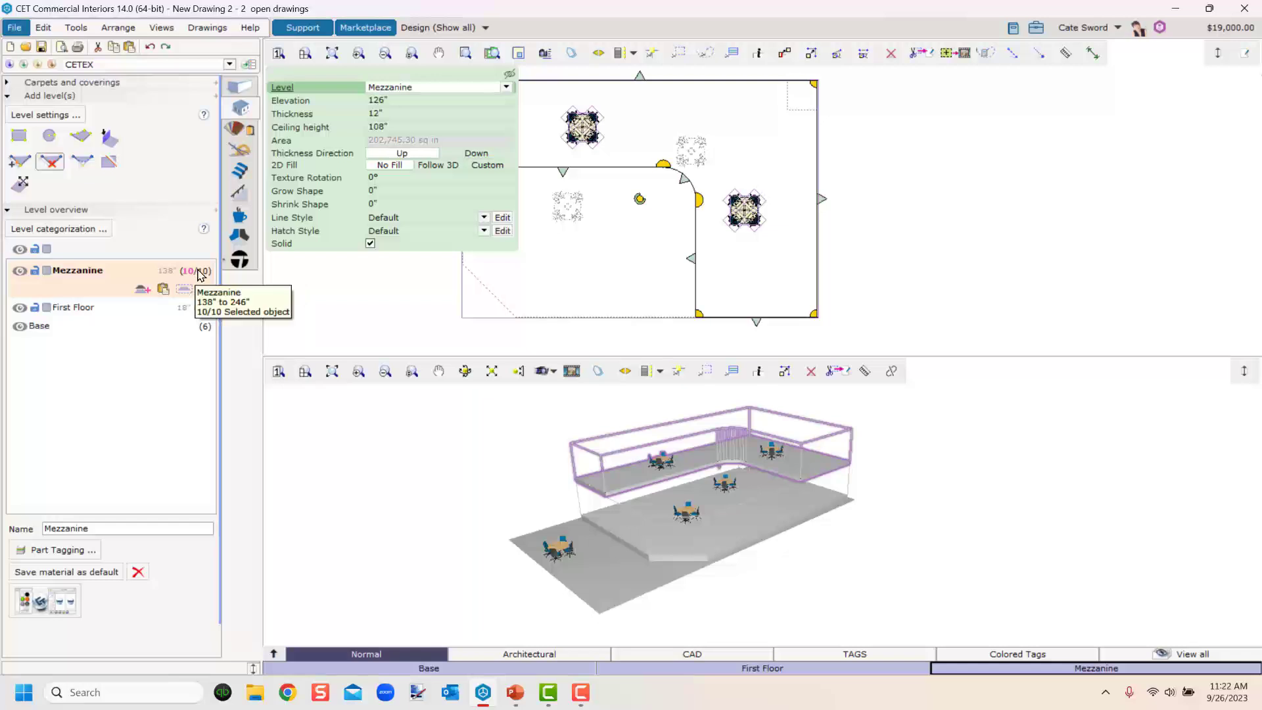
left_click(59, 308)
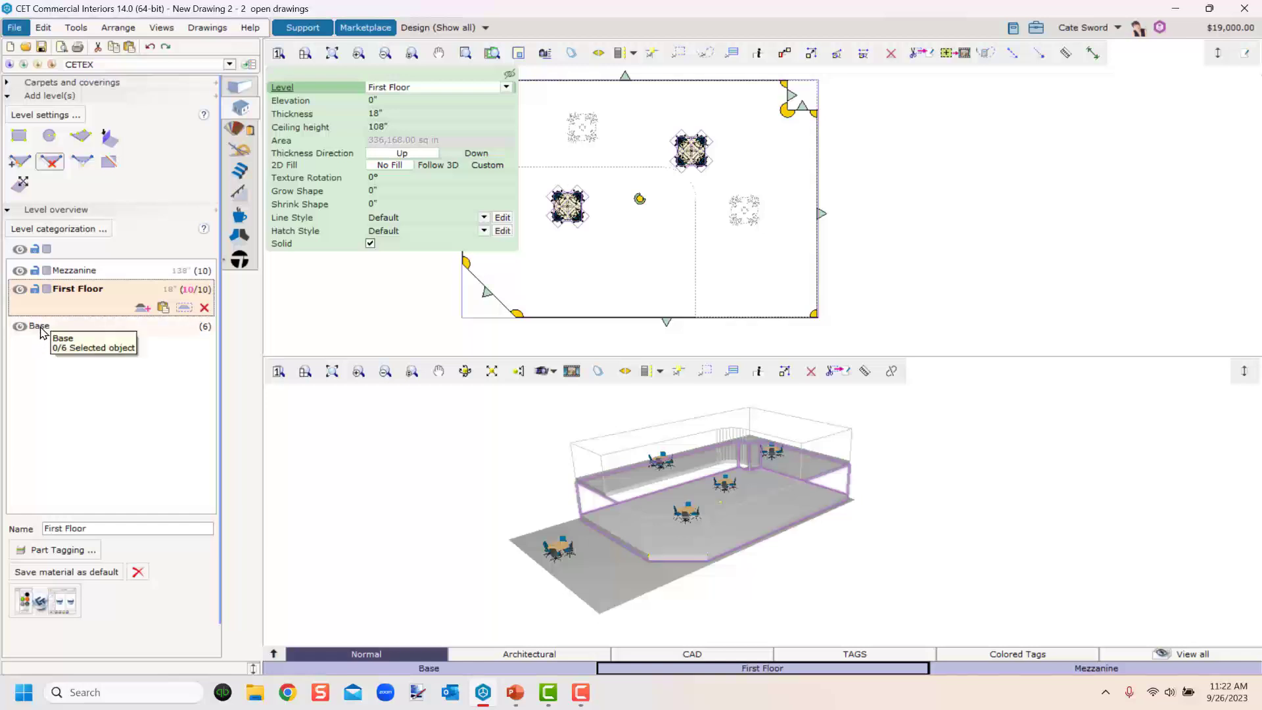
left_click(43, 327)
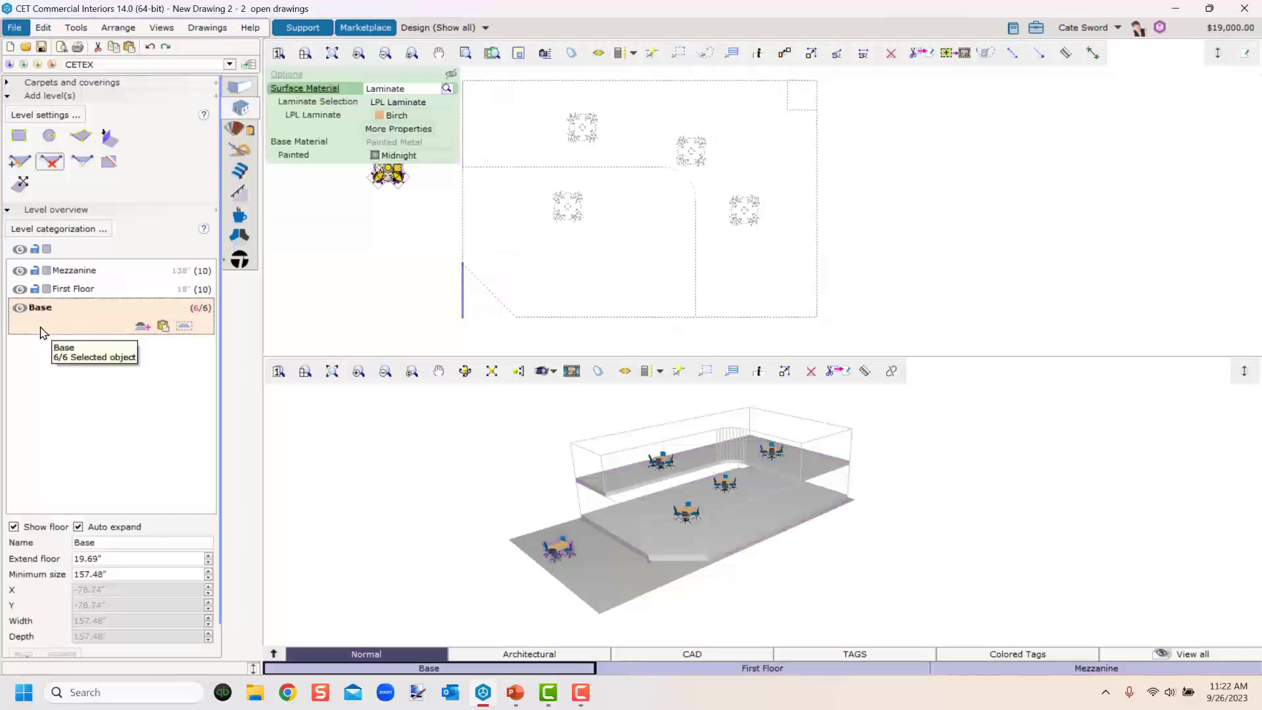
left_click(78, 272)
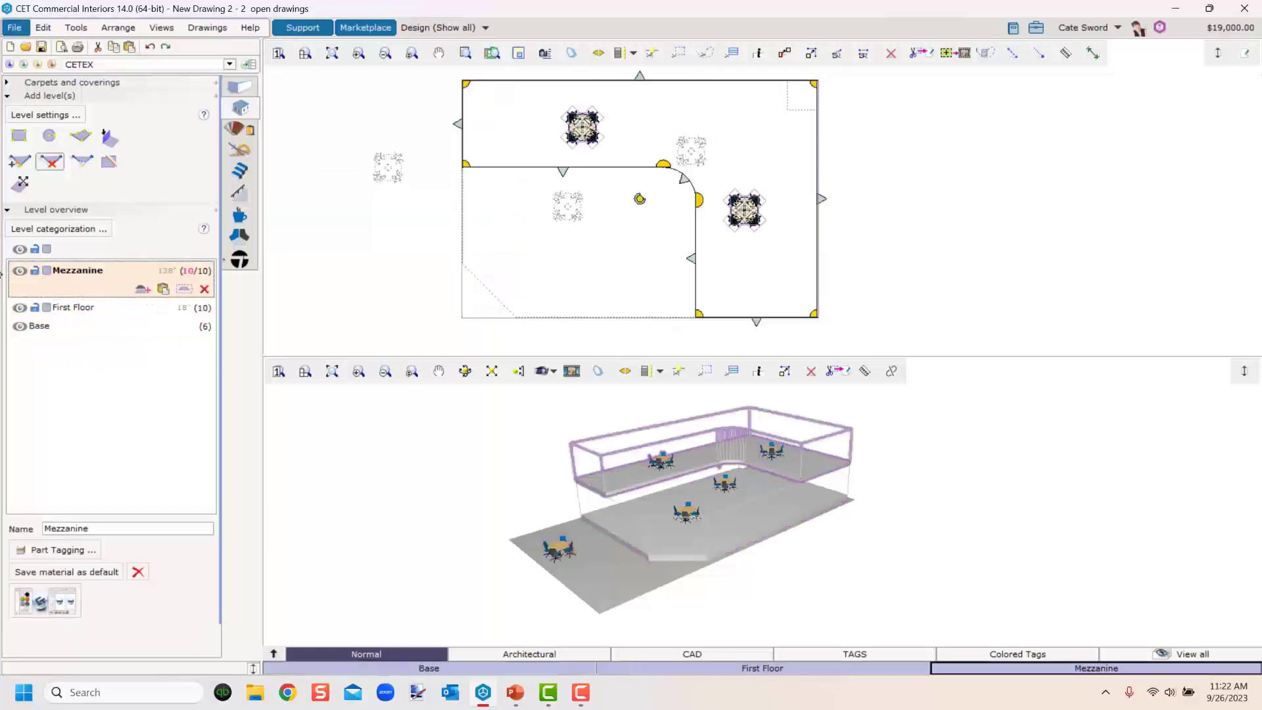
Hide the First Floor and Base levels to view the Mezzanine alone, then show both levels again.
left_click(19, 308)
left_click(19, 326)
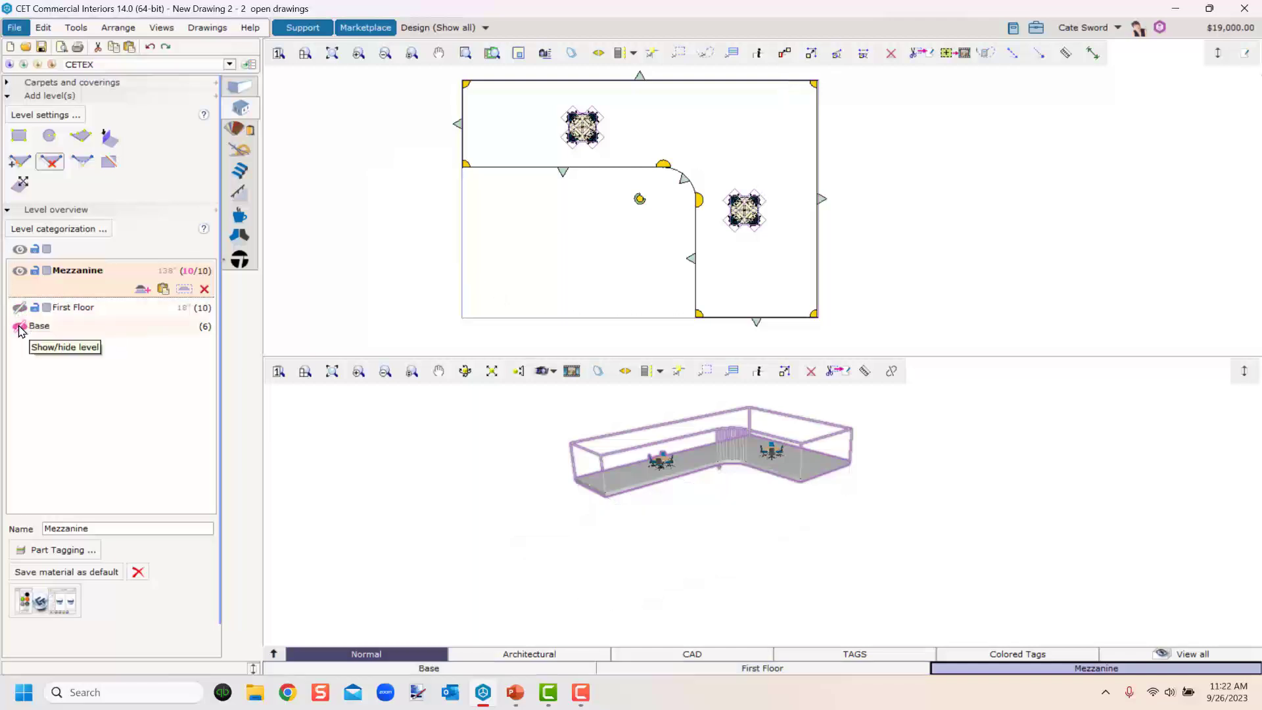
left_click(19, 326)
left_click(20, 308)
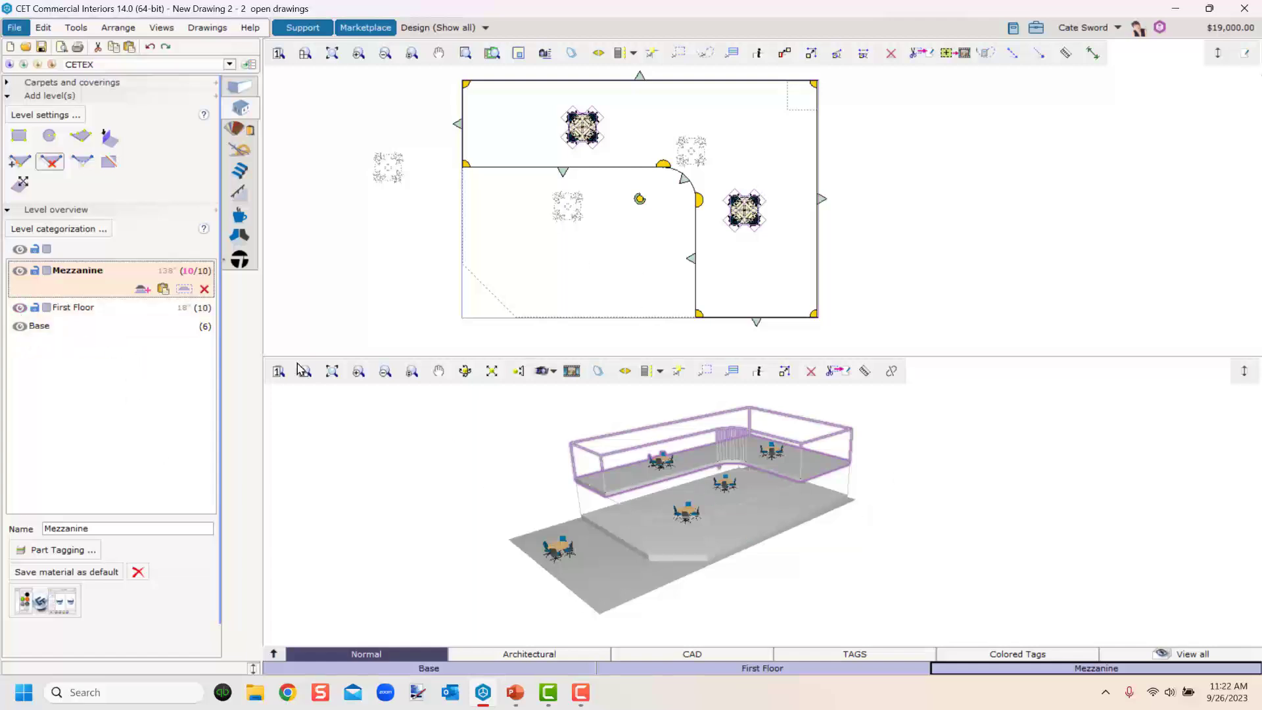
Make the First Floor the active level and inspect it in the 3D view.
left_click(66, 307)
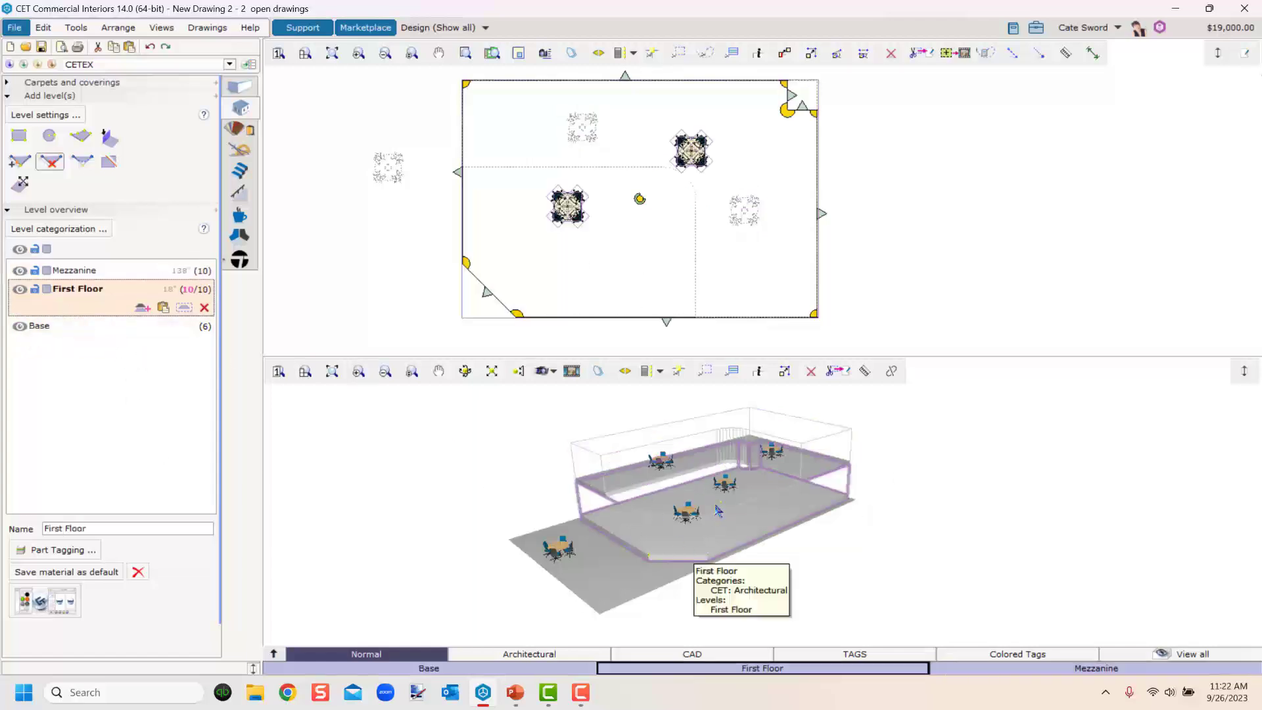
middle_click_drag(716, 507, 725, 562)
scroll(720, 498, "up", 2)
scroll(722, 502, "up", 3)
middle_click_drag(722, 503, 756, 565)
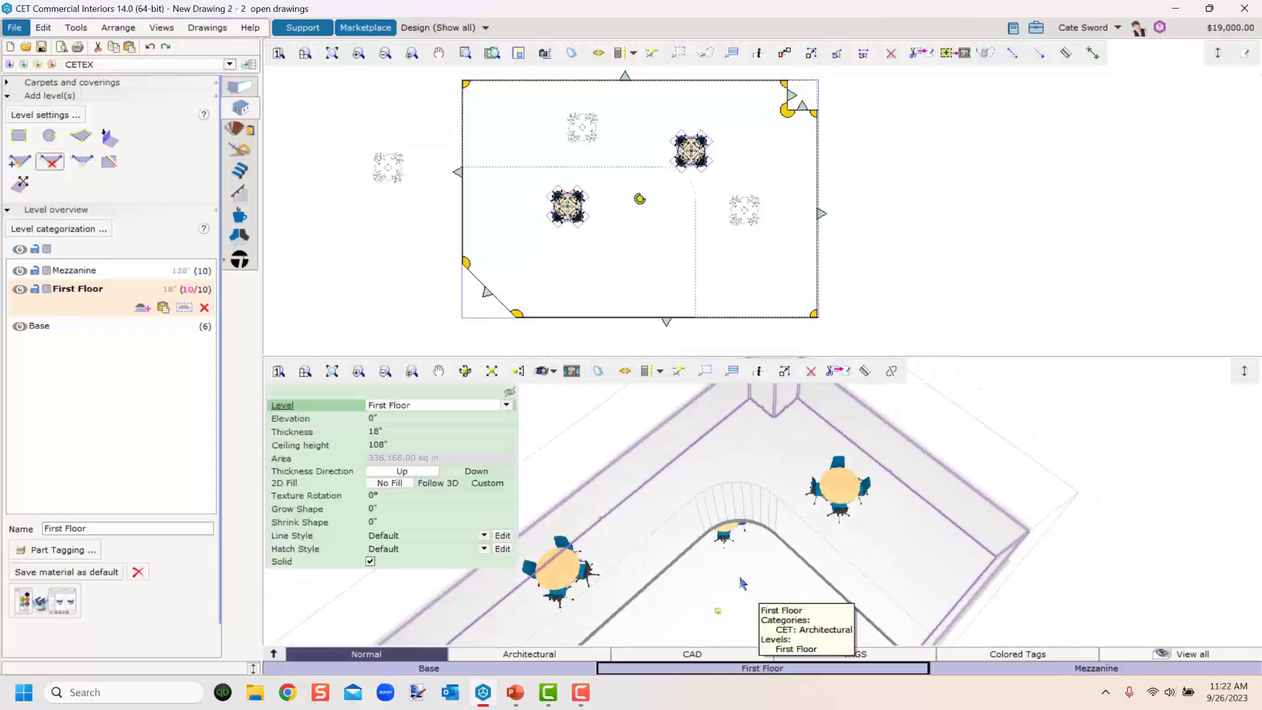
Switch the Mezzanine to show its floor only, hide and show it, then restore its full display.
left_click(48, 271)
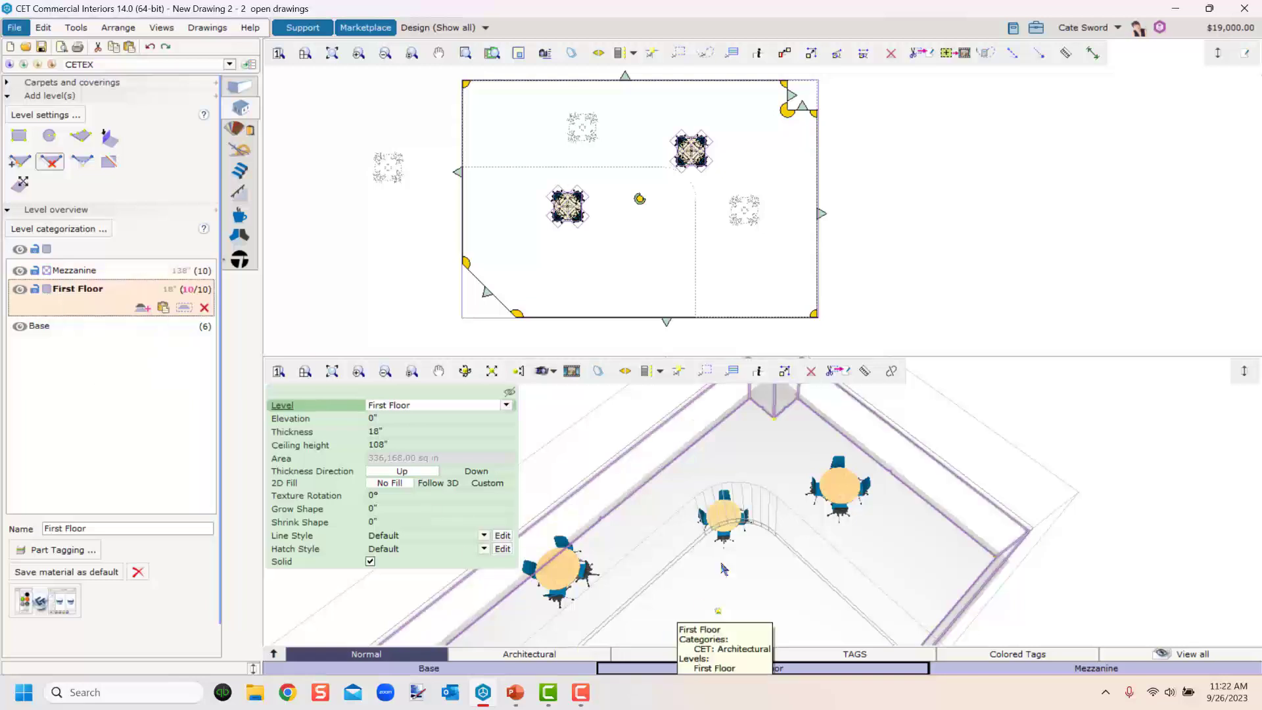
middle_click_drag(723, 567, 701, 465)
scroll(701, 466, "down", 4)
mouse_move(707, 519)
middle_mouse_down()
mouse_move(698, 604)
mouse_move(633, 451)
mouse_move(677, 487)
mouse_move(723, 500)
middle_mouse_up()
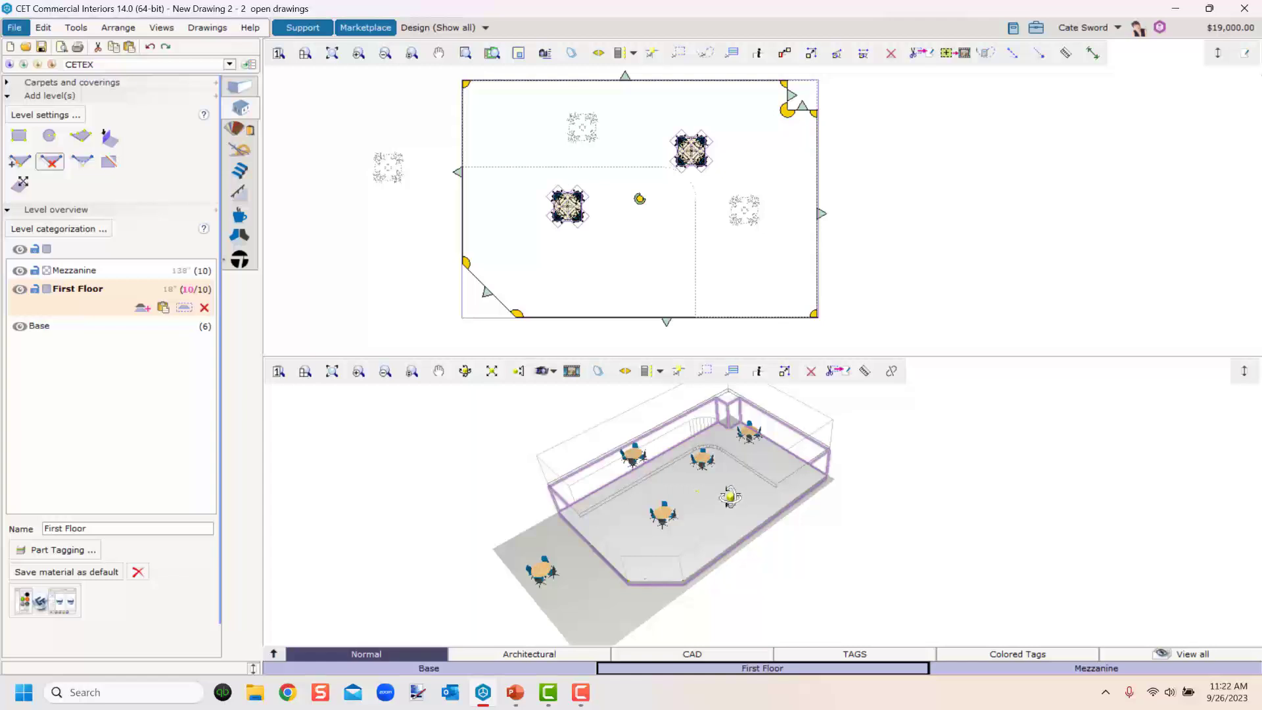
left_click(716, 519)
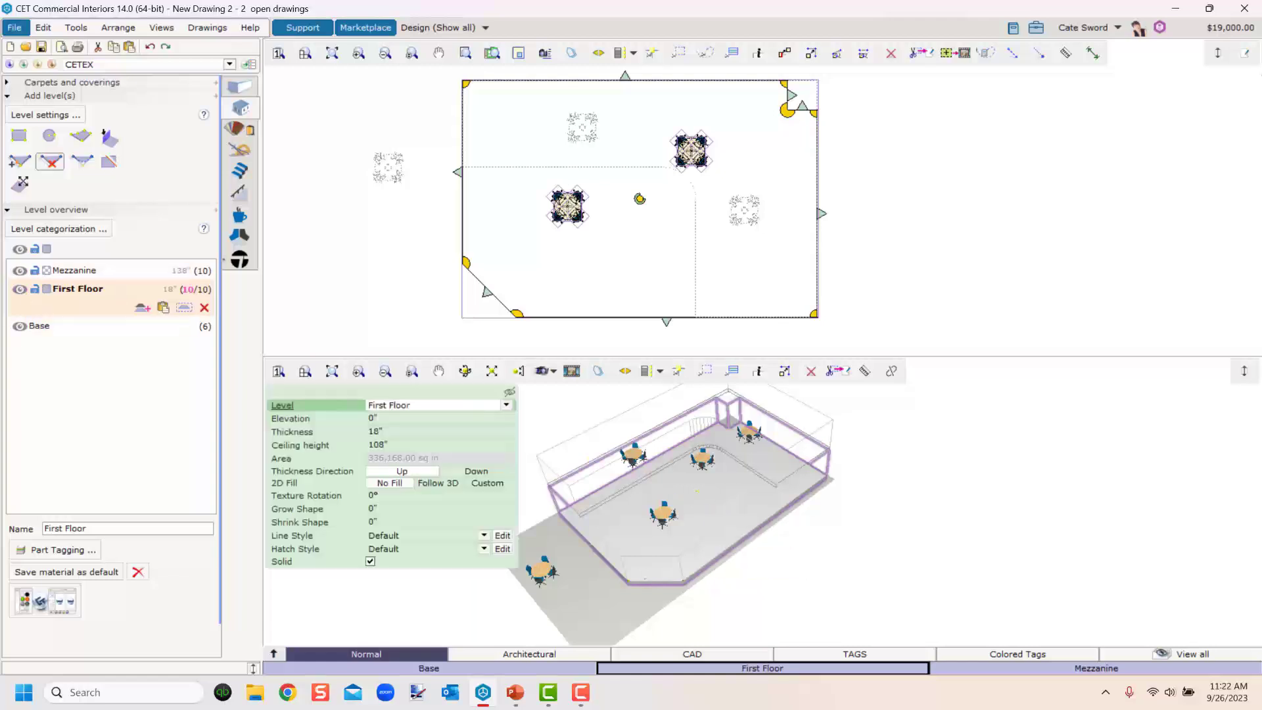
left_click(19, 272)
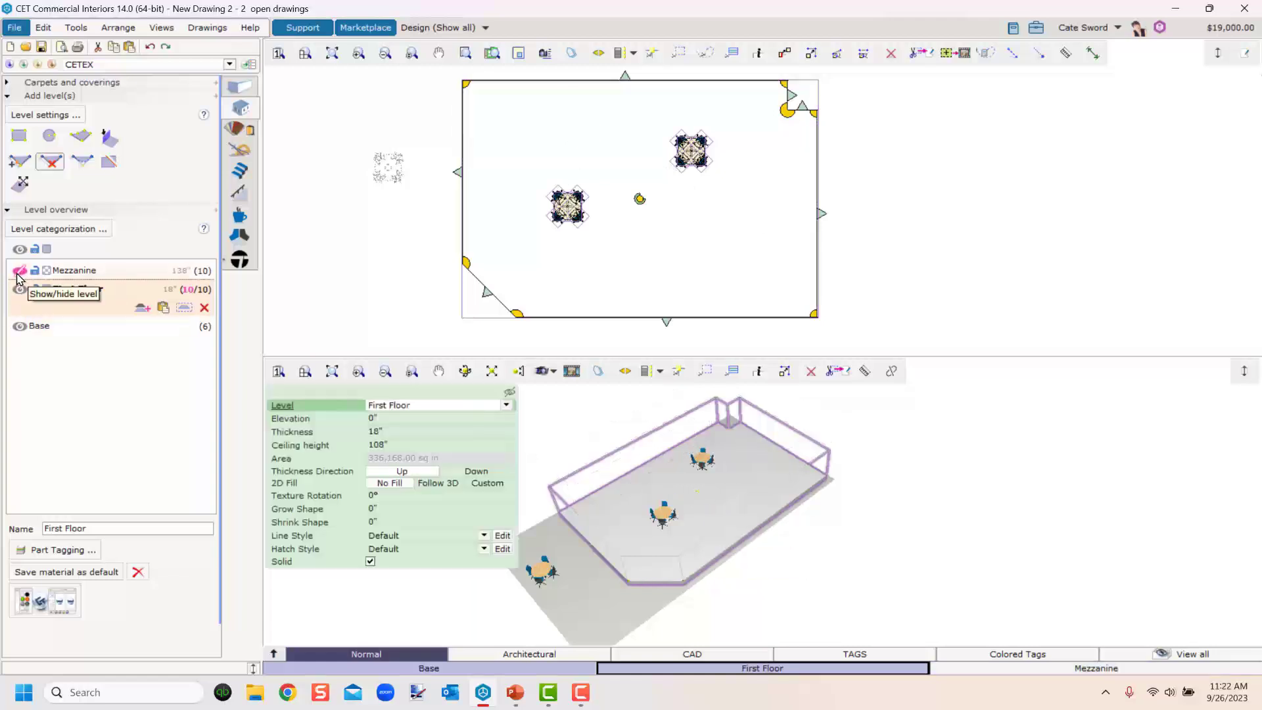
left_click(18, 271)
left_click(46, 270)
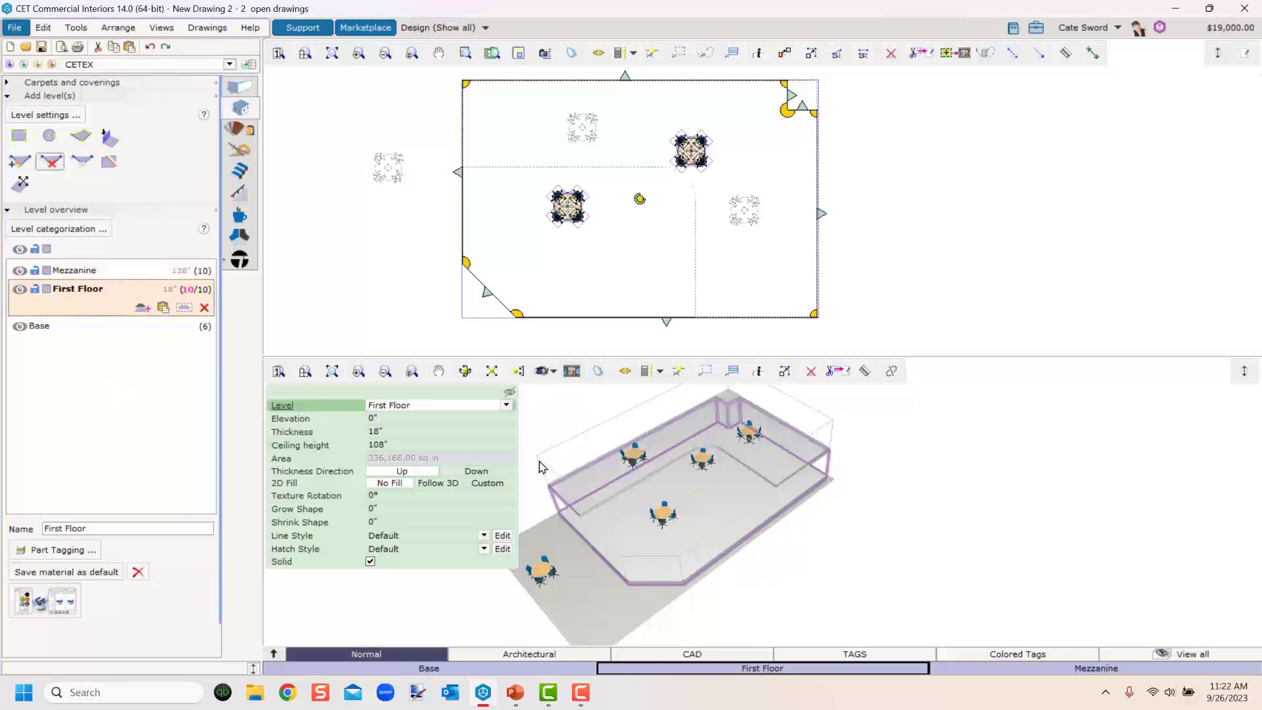
Examine the stacked floors of the Base, First Floor and Mezzanine in the 3D view.
left_click(585, 600)
middle_click_drag(584, 601, 675, 567)
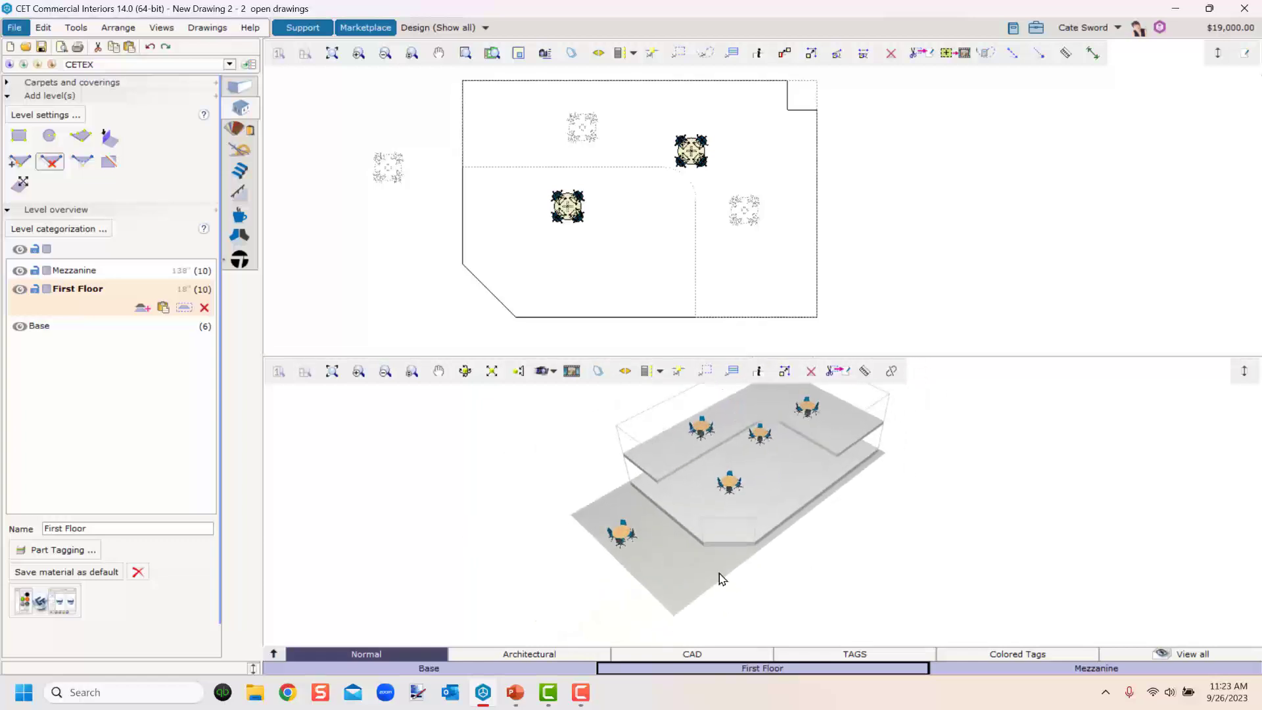
right_click_drag(660, 576, 691, 573)
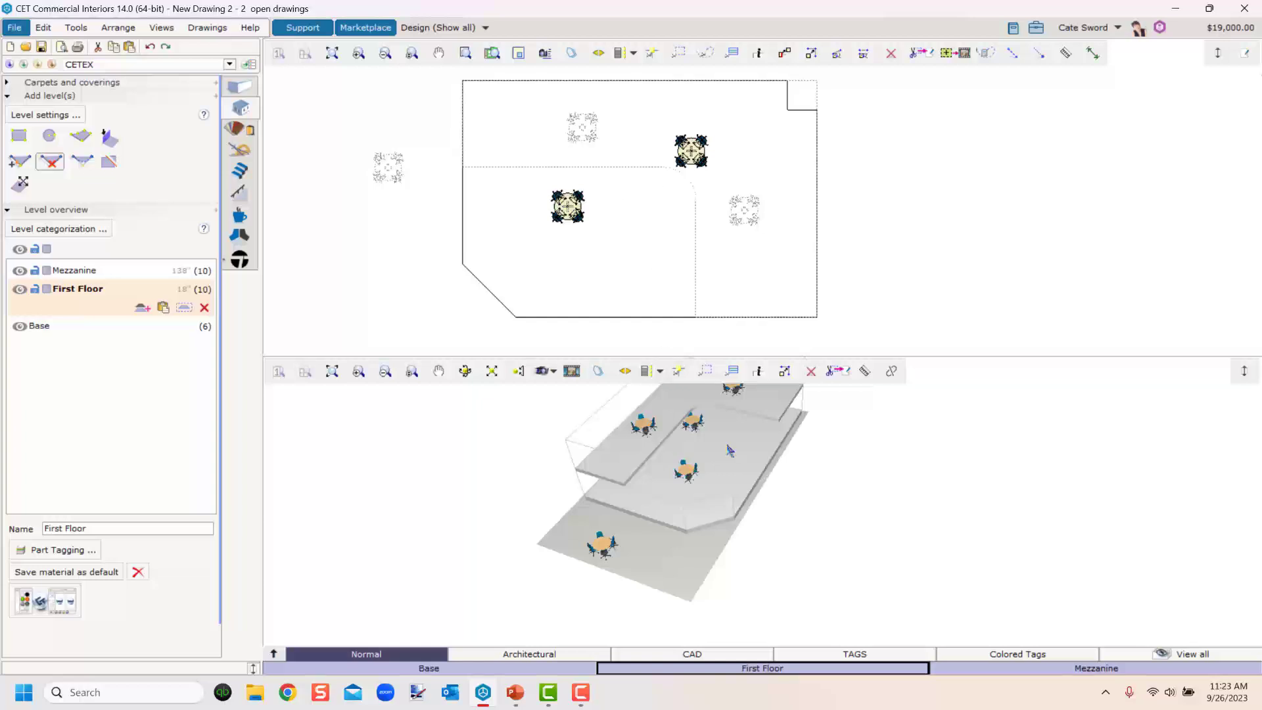
scroll(713, 480, "up", 3)
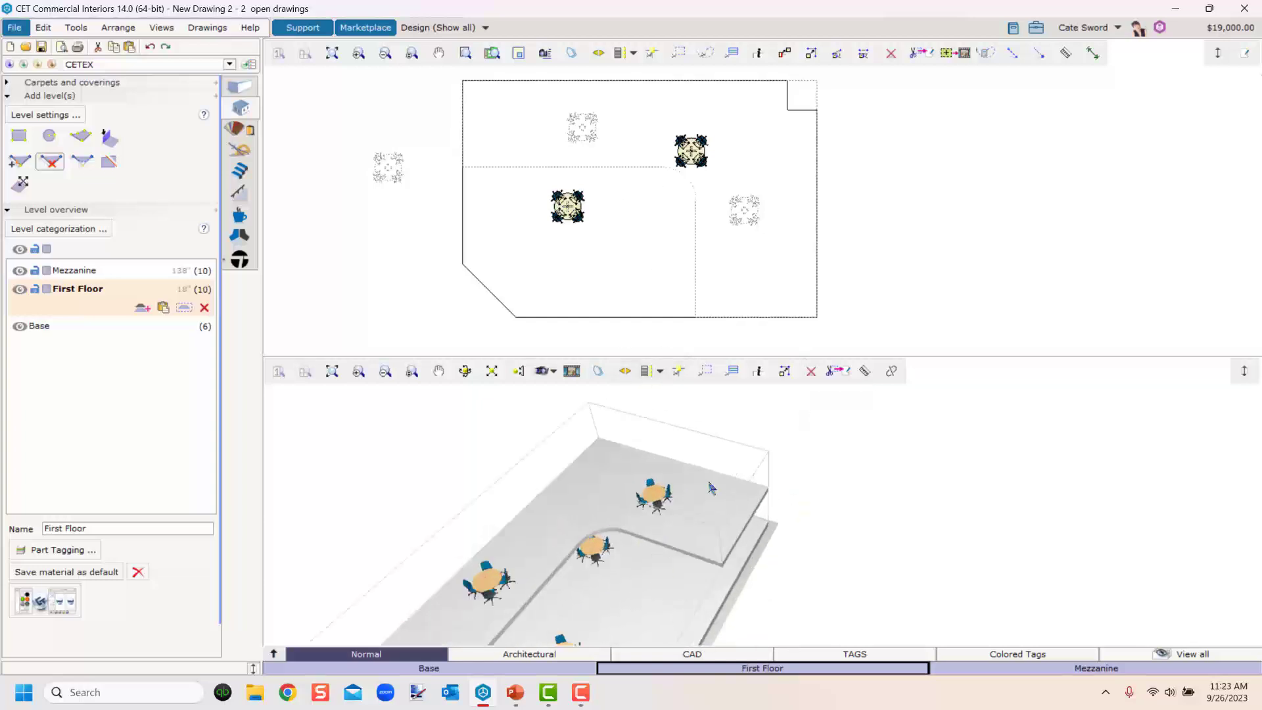
scroll(710, 484, "up", 2)
right_click_drag(697, 522, 761, 575)
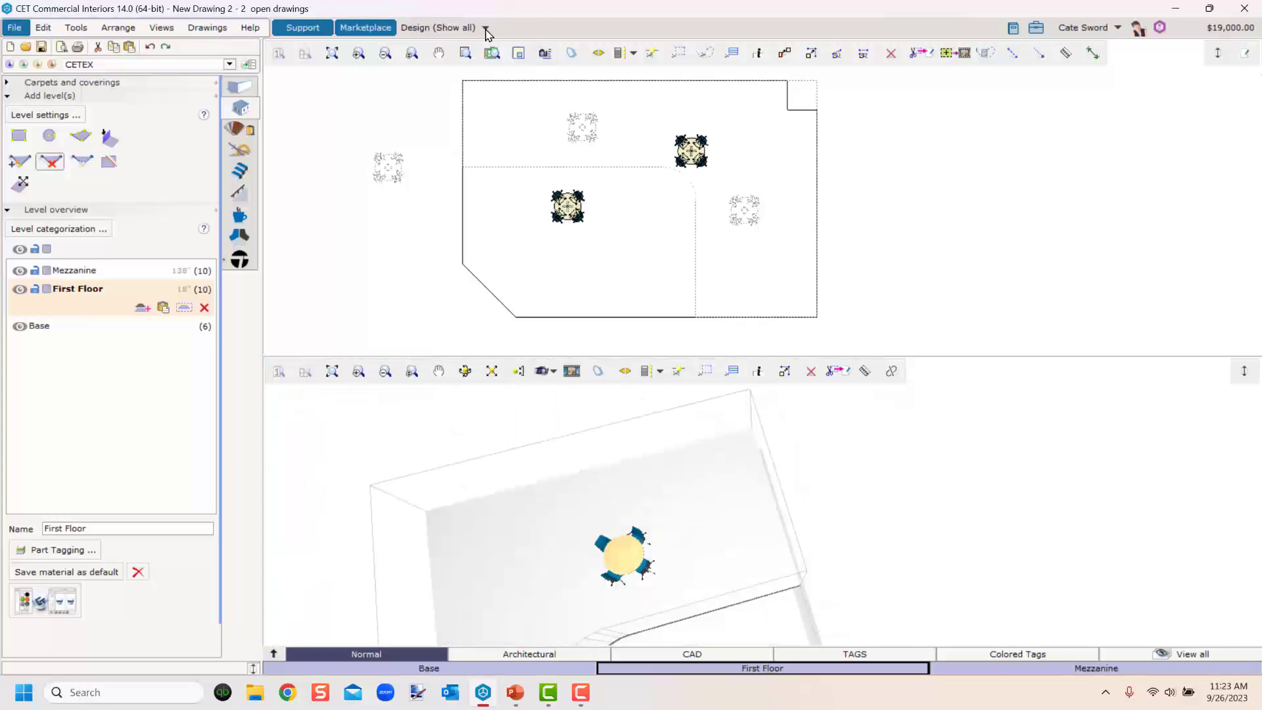
scroll(628, 261, "down", 2)
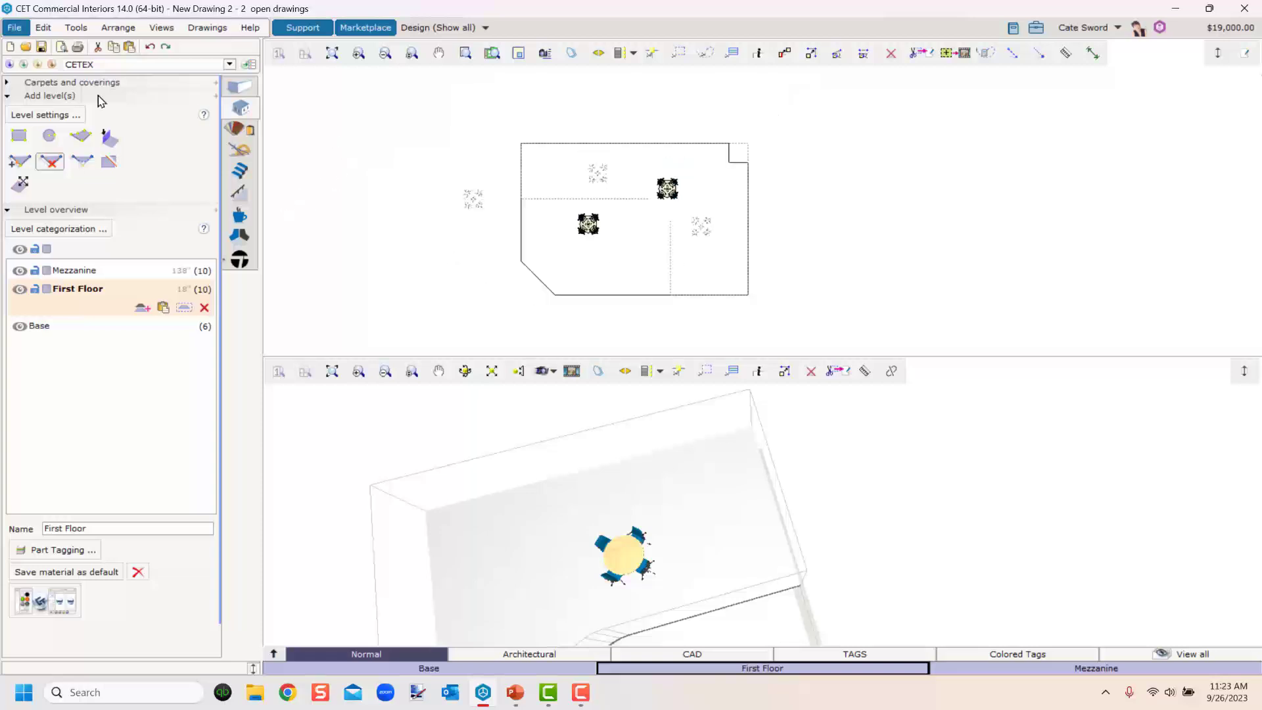
Cut a rectangular hole about 143 by 68 inches into the Mezzanine floor near its right-hand end.
left_click(18, 140)
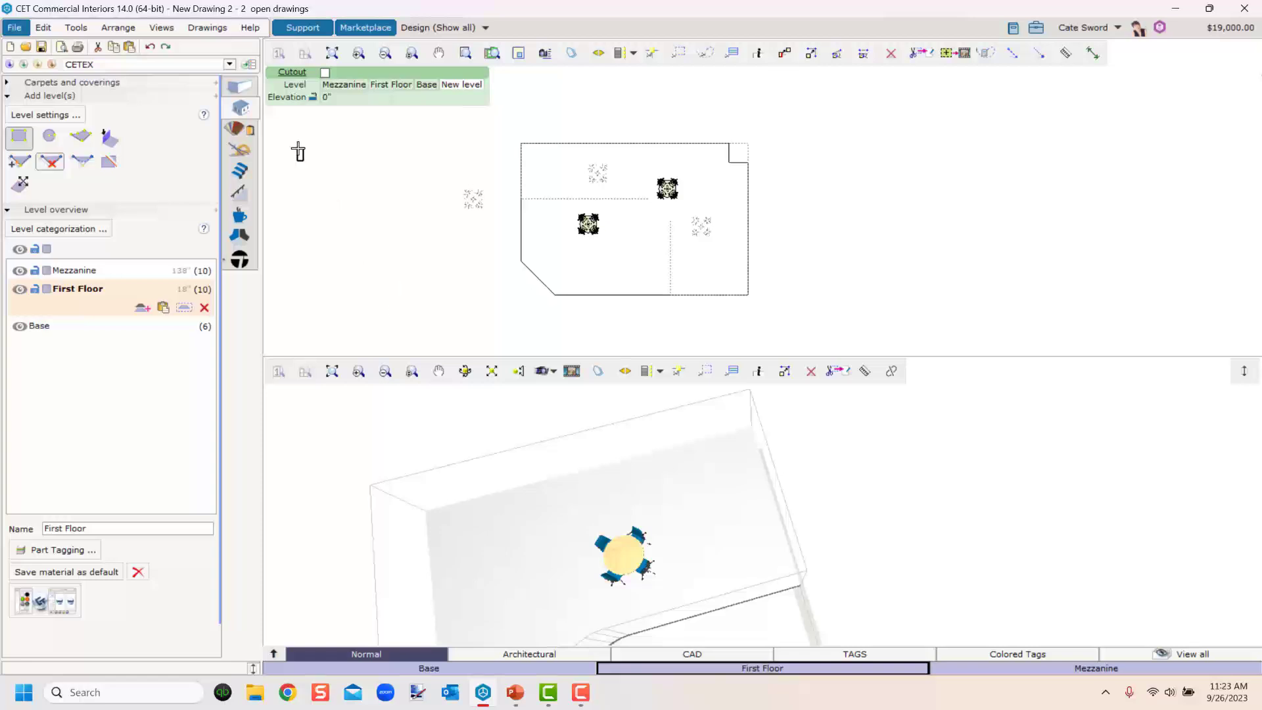
left_click(322, 72)
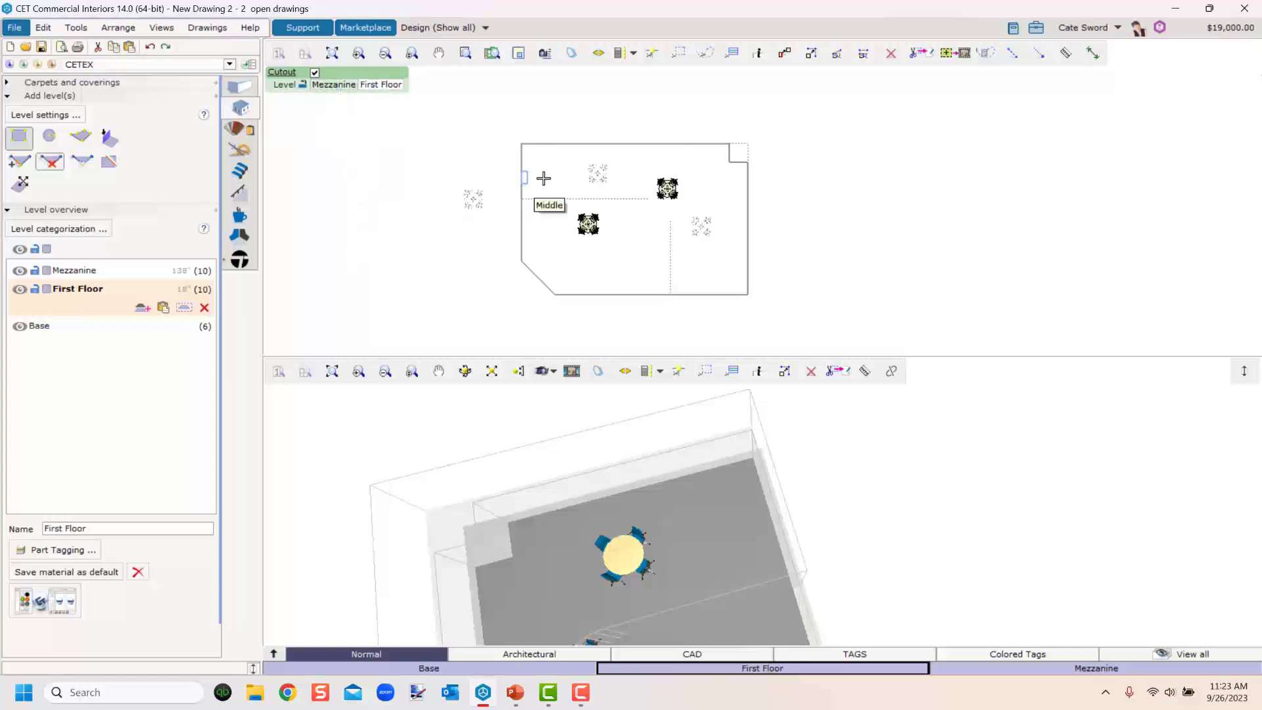
left_click(324, 84)
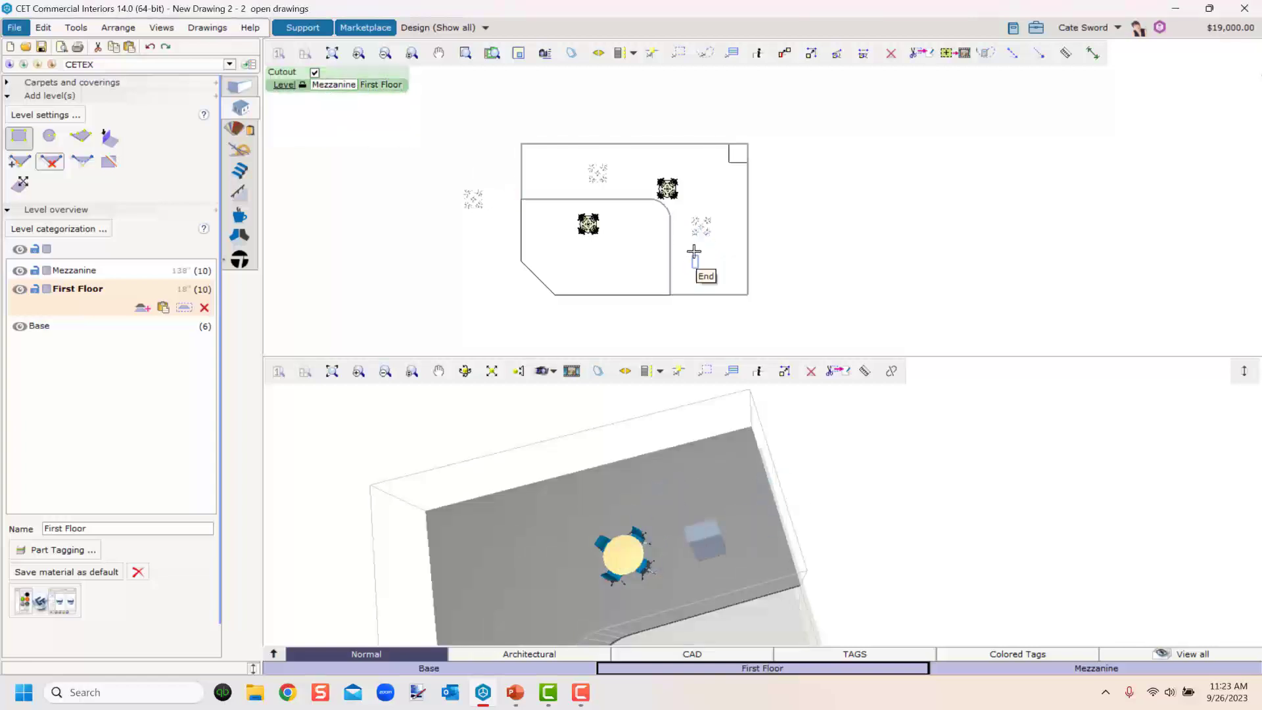
scroll(694, 252, "up", 4)
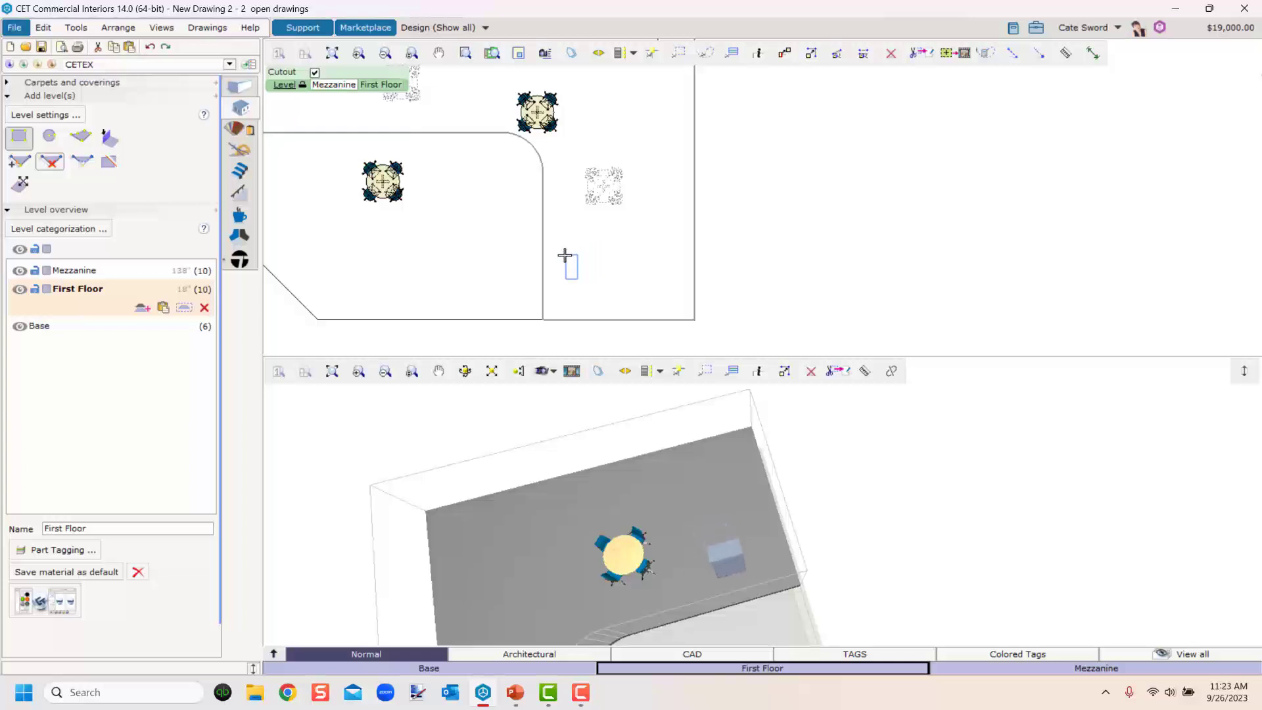
middle_click_drag(578, 263, 568, 224)
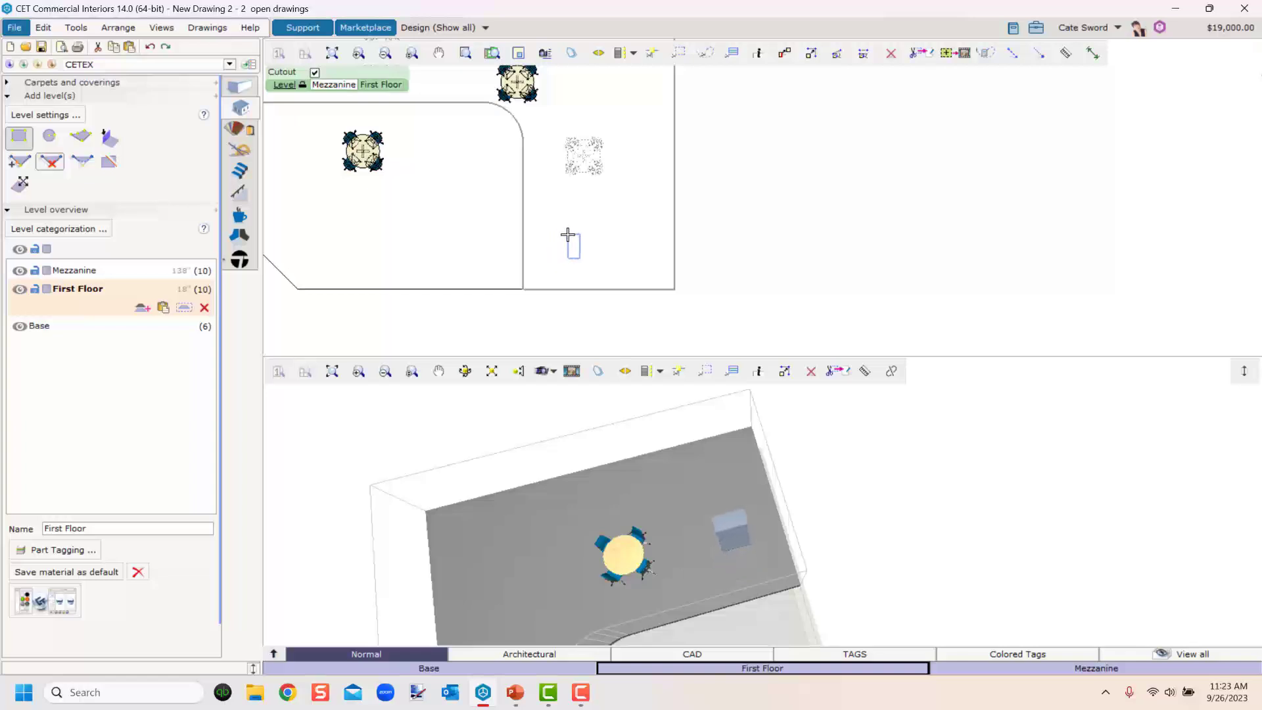
left_click(558, 233)
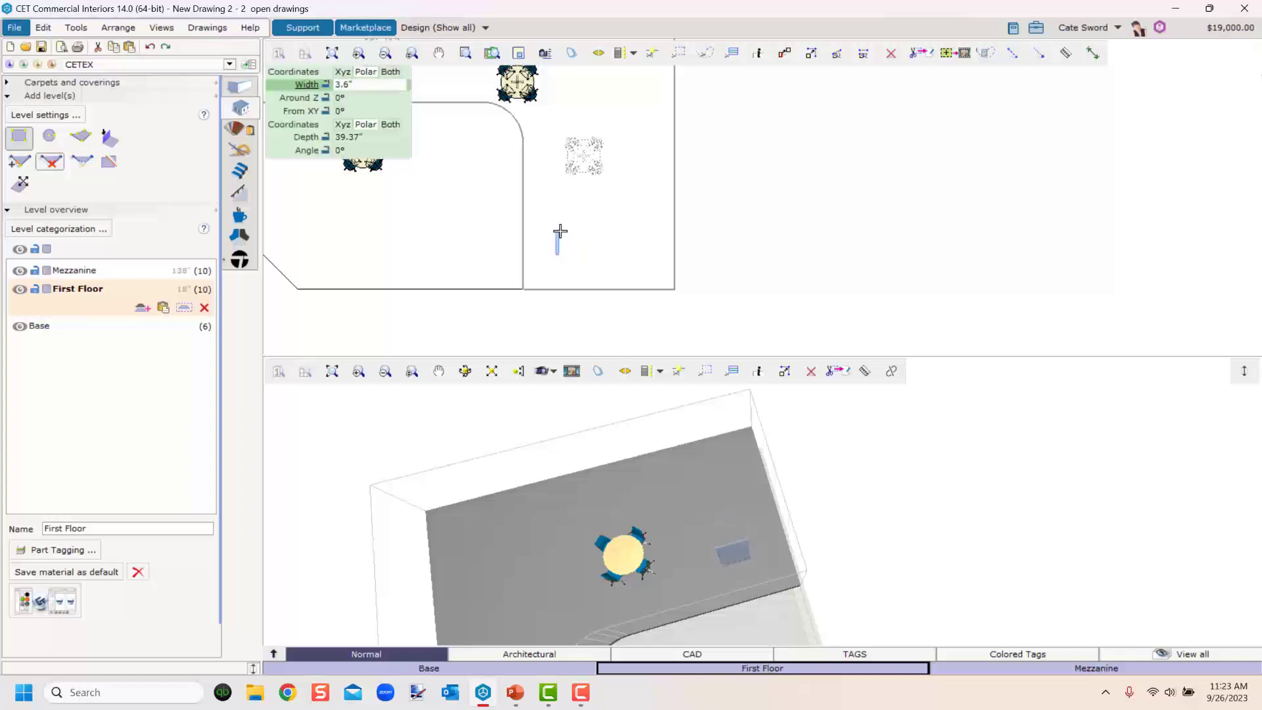
left_click(641, 230)
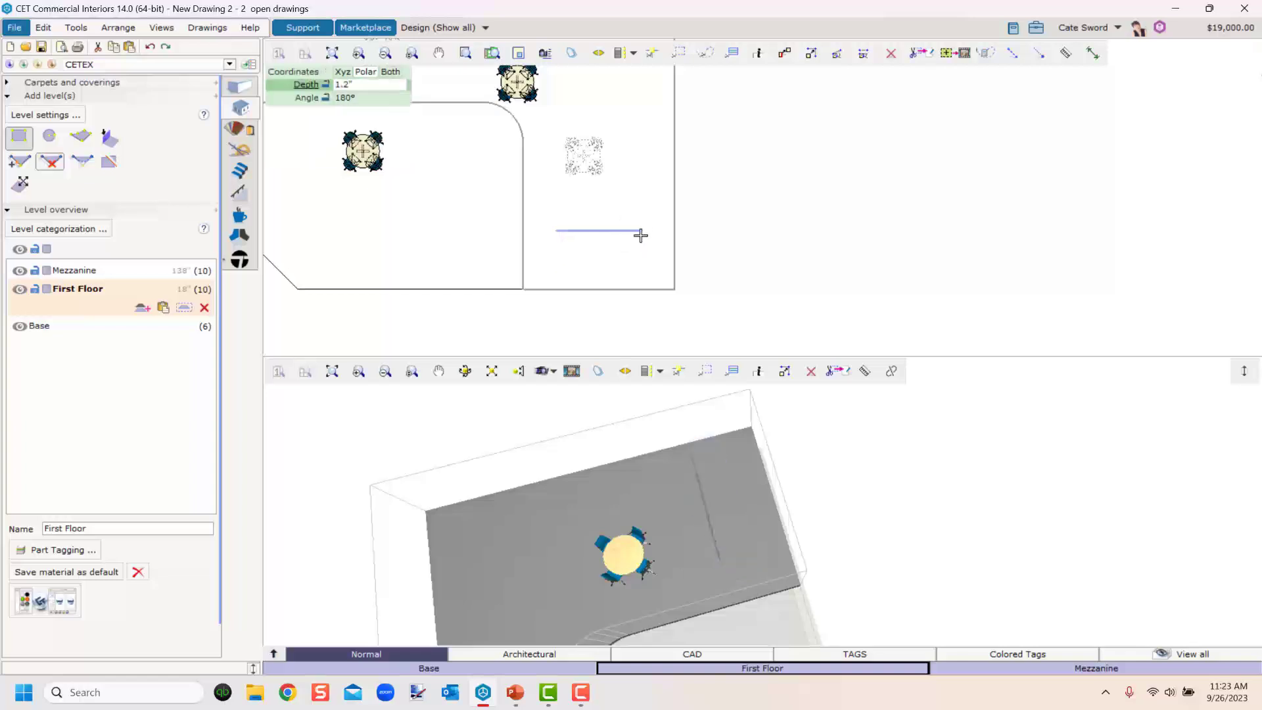
left_click(643, 272)
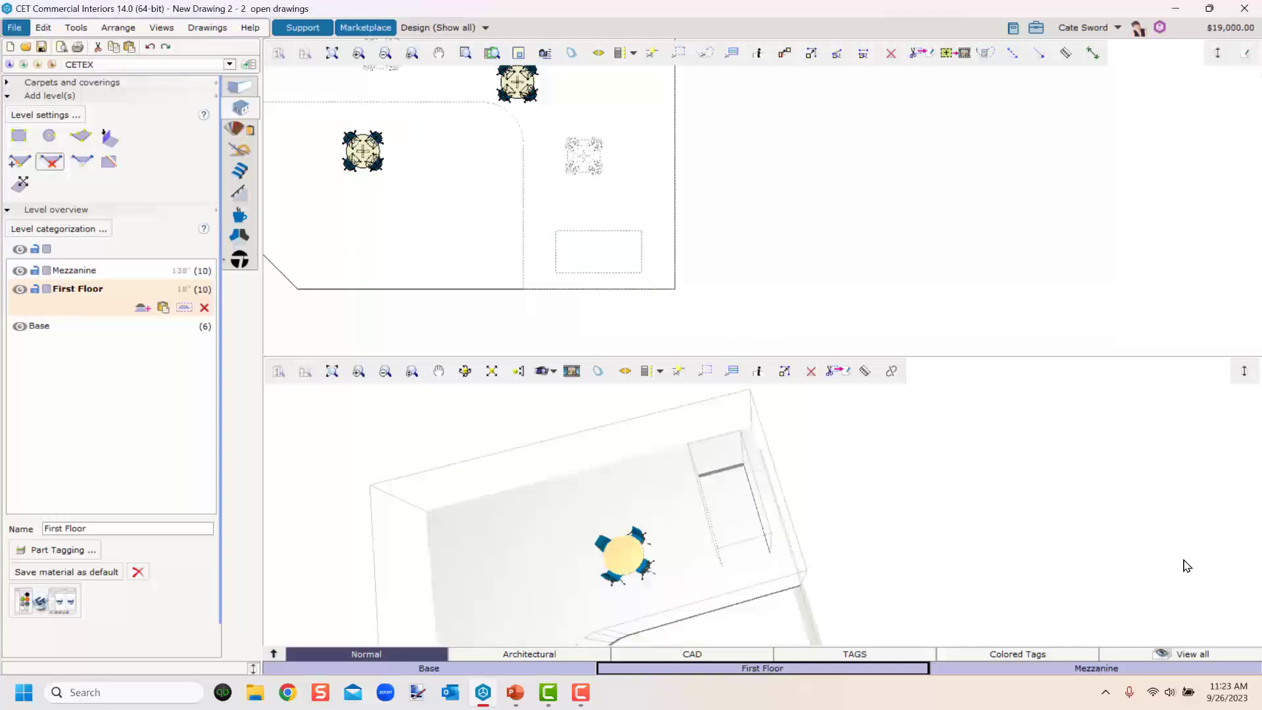
Cut a circular hole with a 3' radius into the First Floor near its upper-left corner.
scroll(665, 593, "up", 3)
middle_click_drag(837, 577, 756, 545)
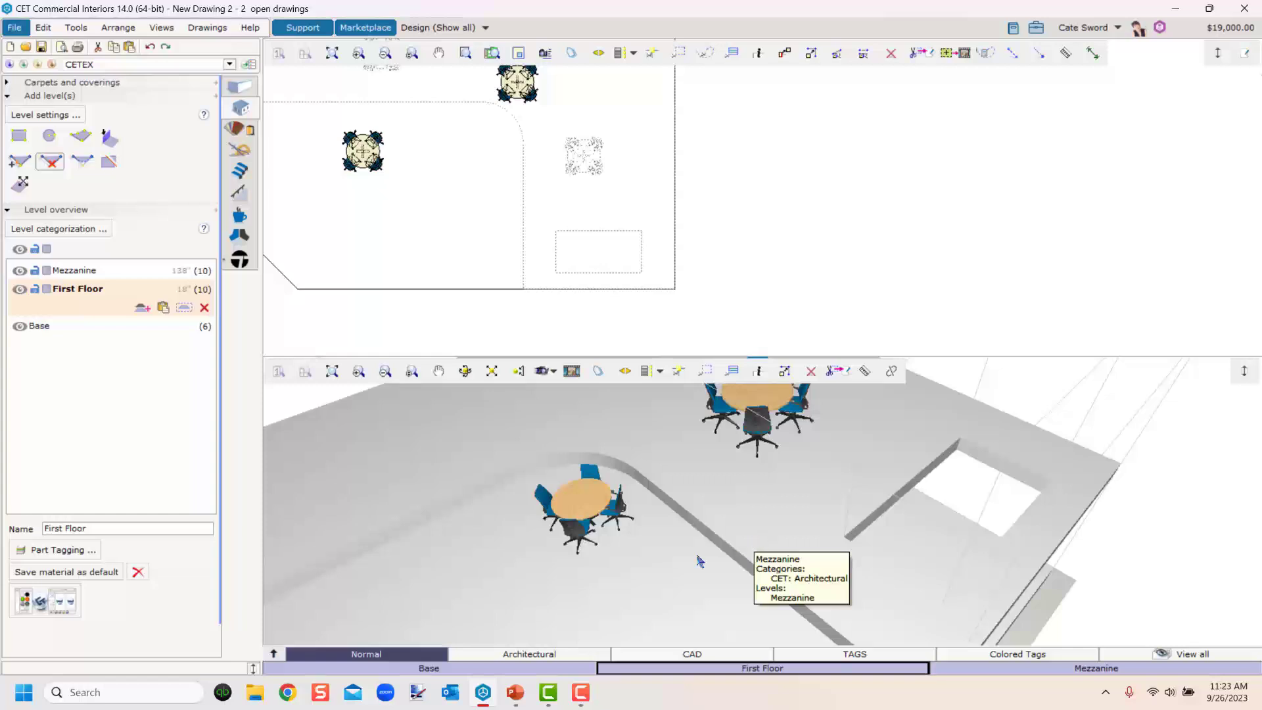
scroll(493, 238, "down", 3)
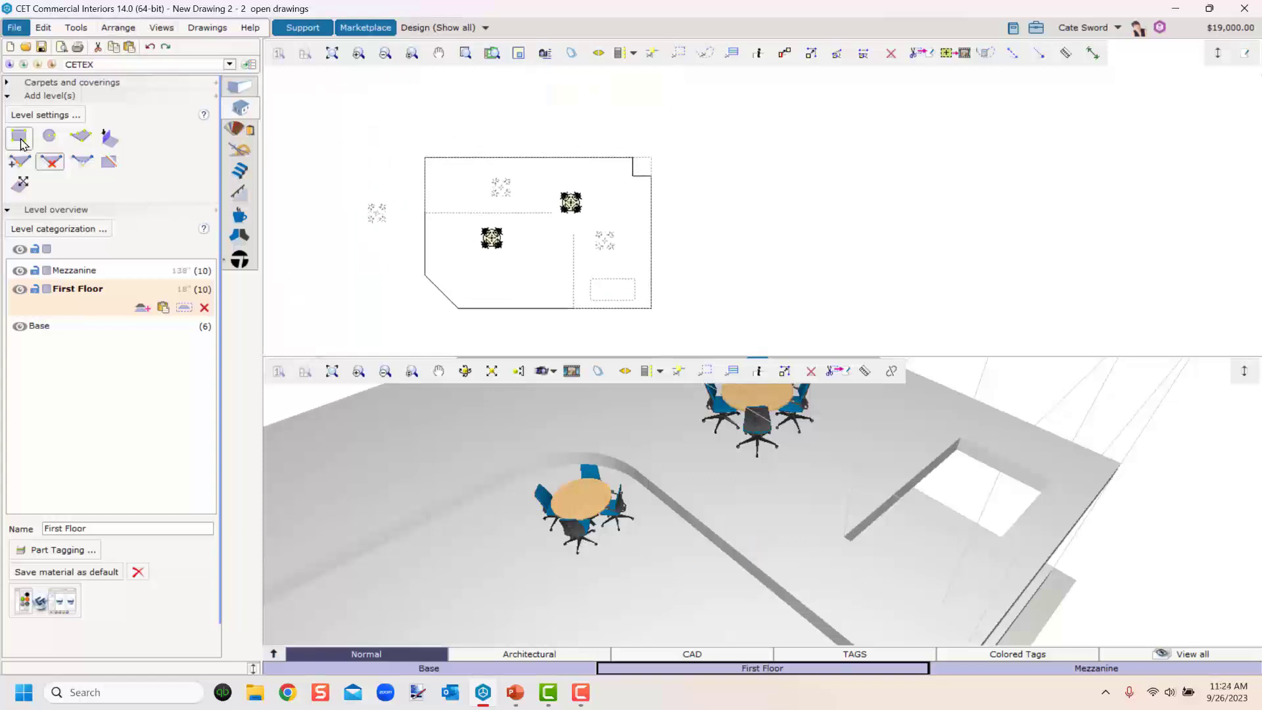
left_click(49, 136)
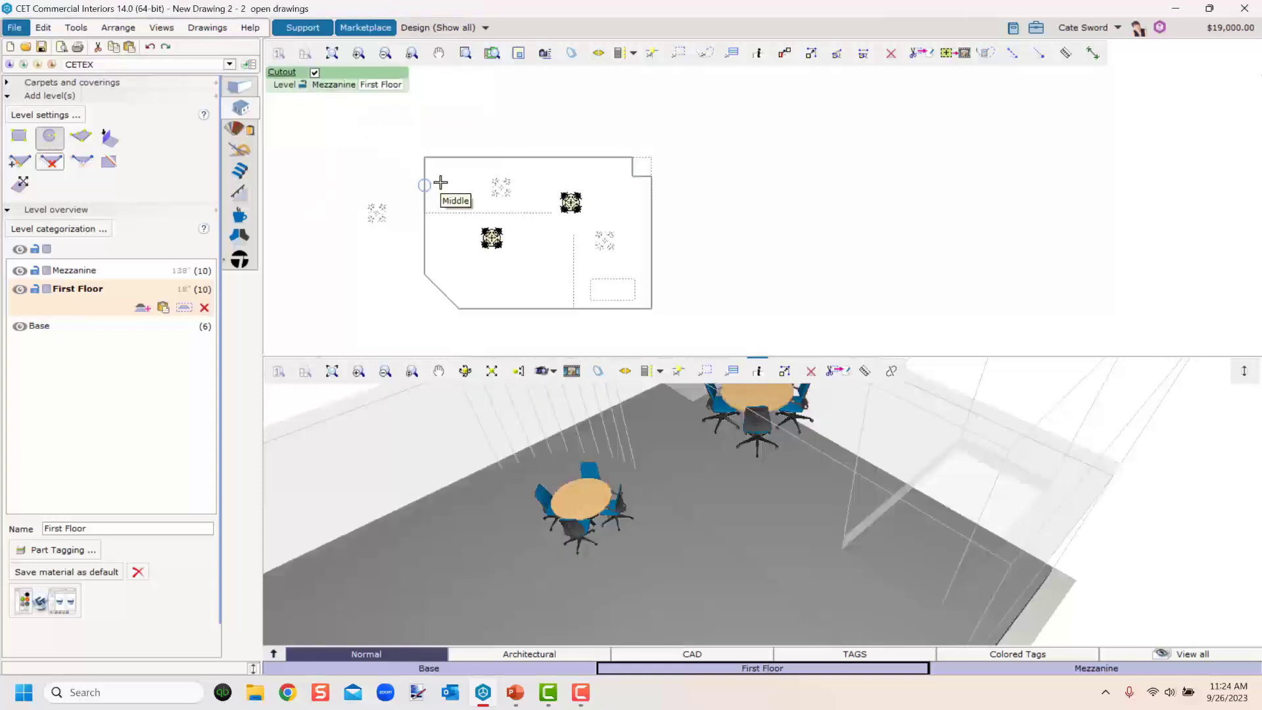
scroll(466, 182, "up", 4)
left_click(466, 182)
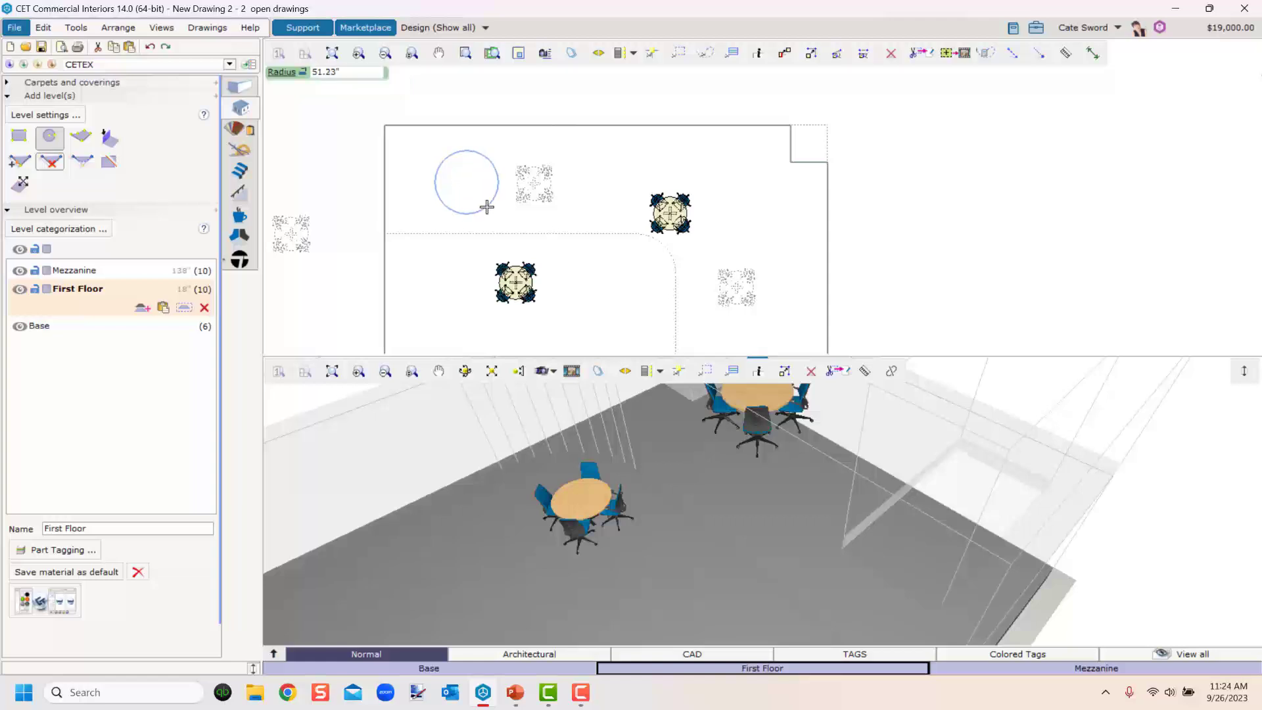
type("3'")
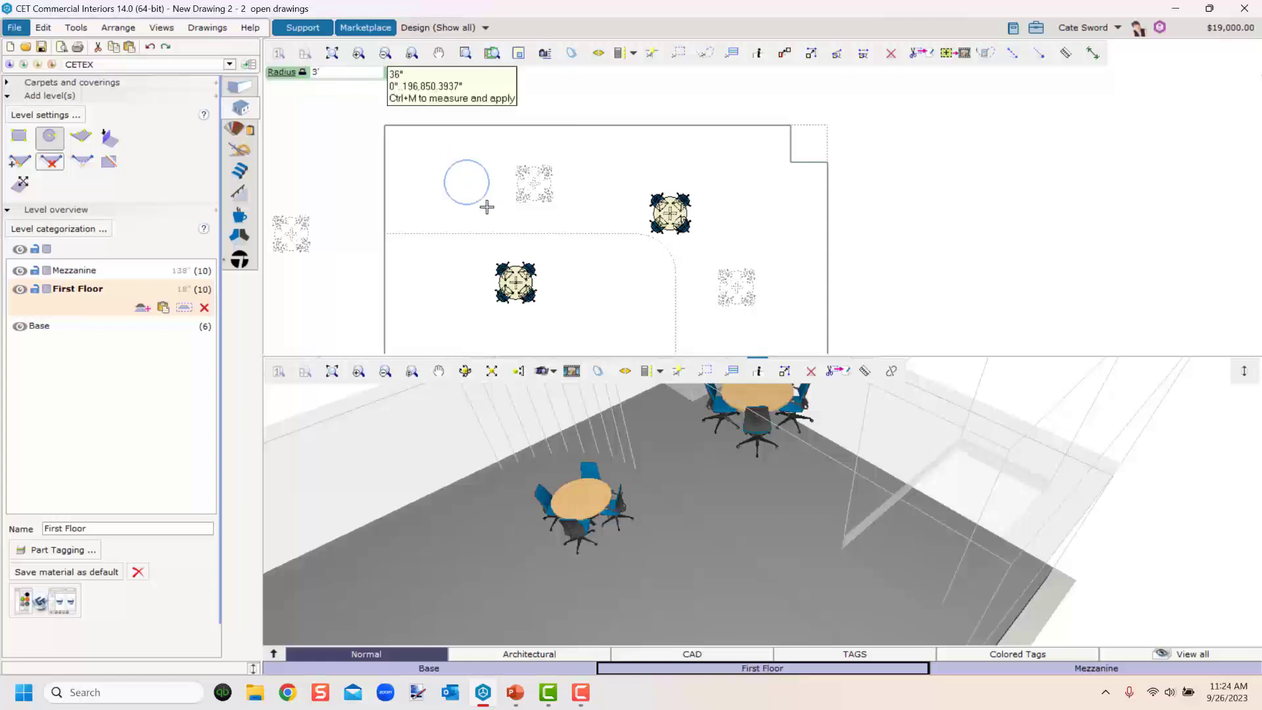
key("Return")
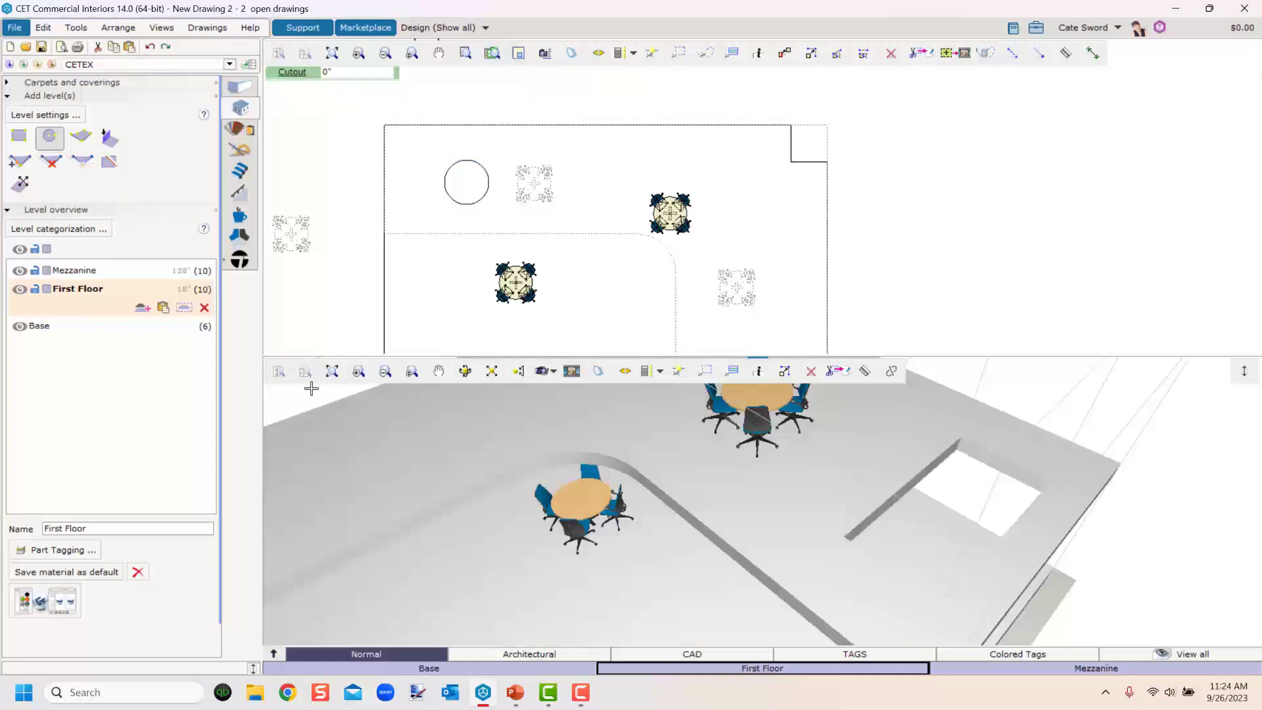
scroll(475, 594, "down", 1)
middle_click_drag(476, 594, 597, 523)
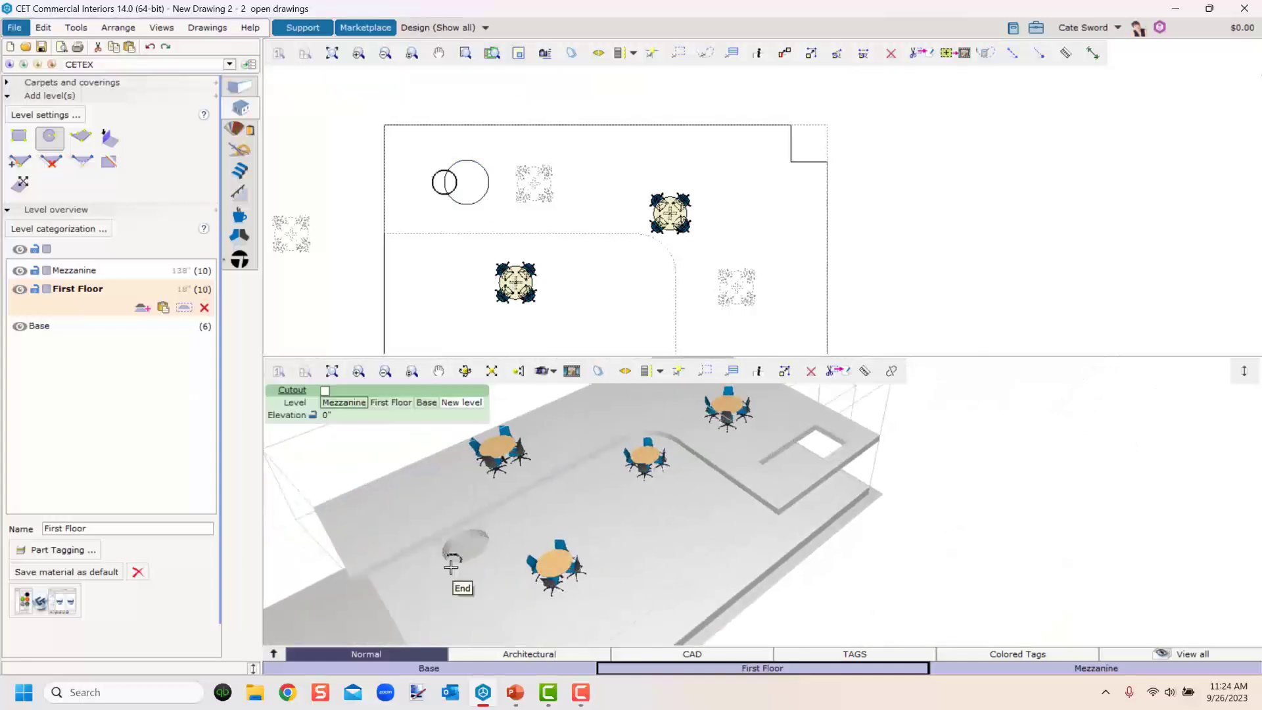
key("Escape")
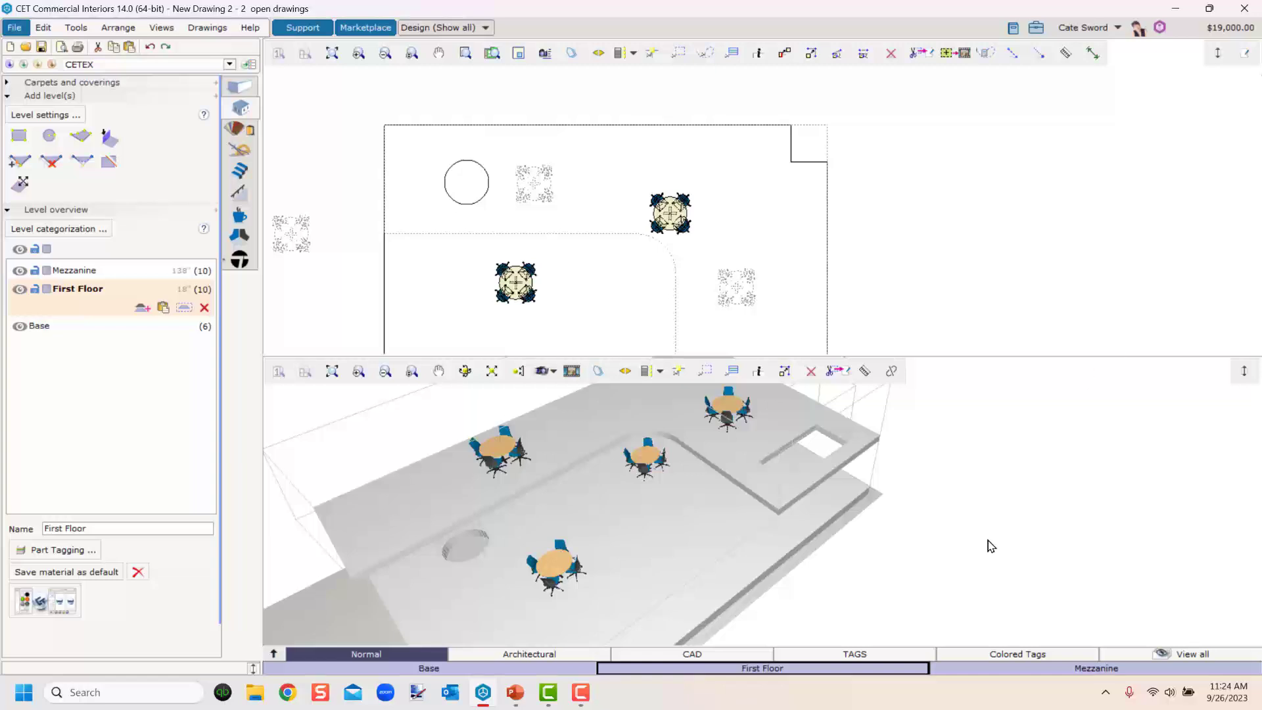
Delete the circular hole from the First Floor.
scroll(519, 545, "up", 3)
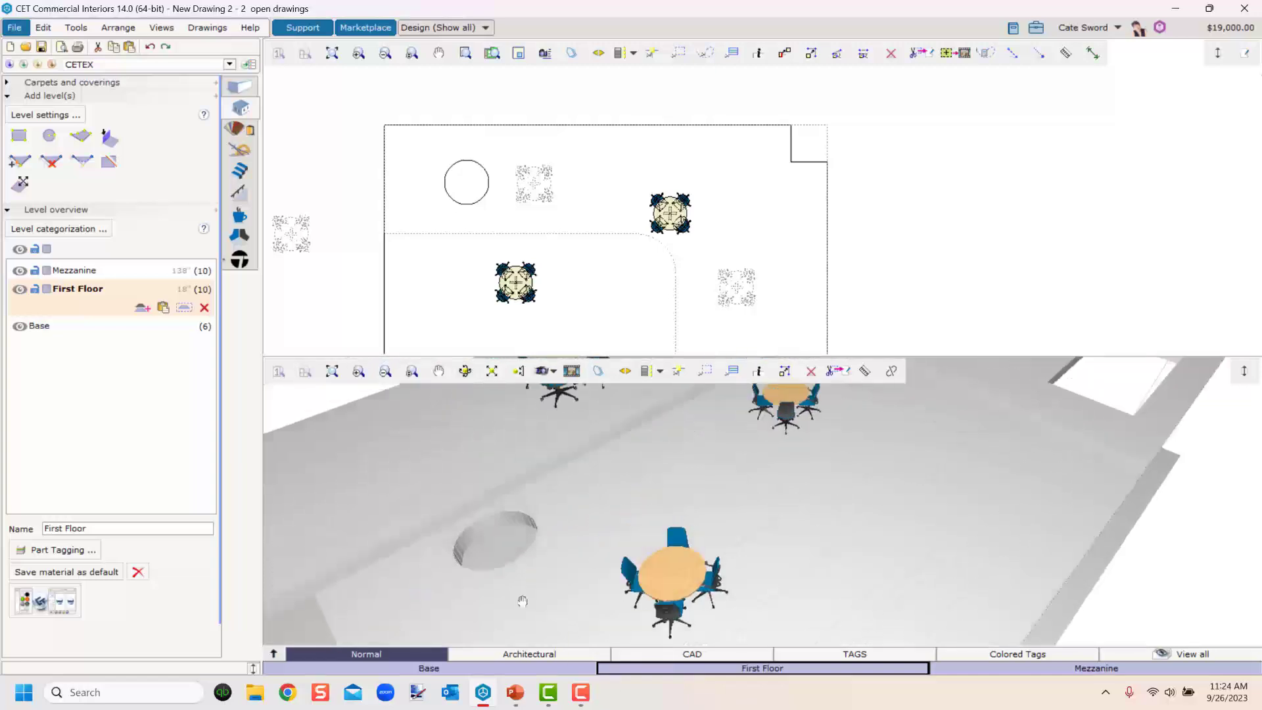
left_click(454, 176)
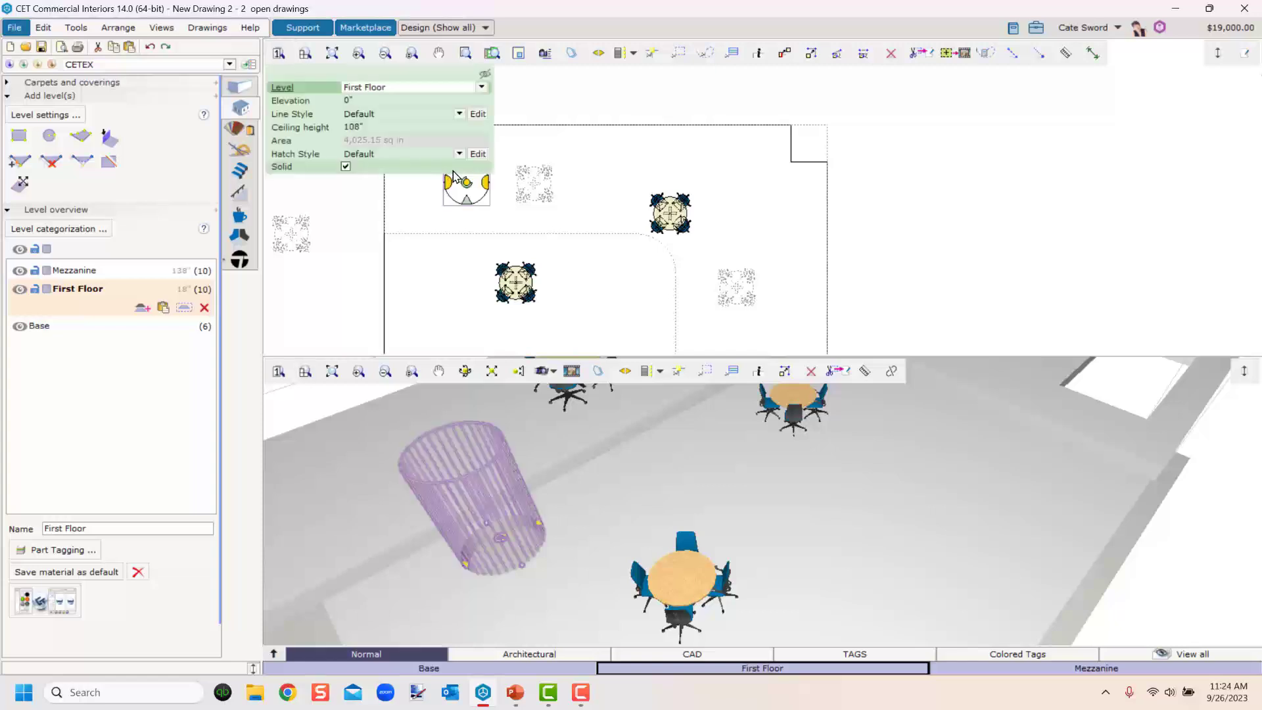
key("Delete")
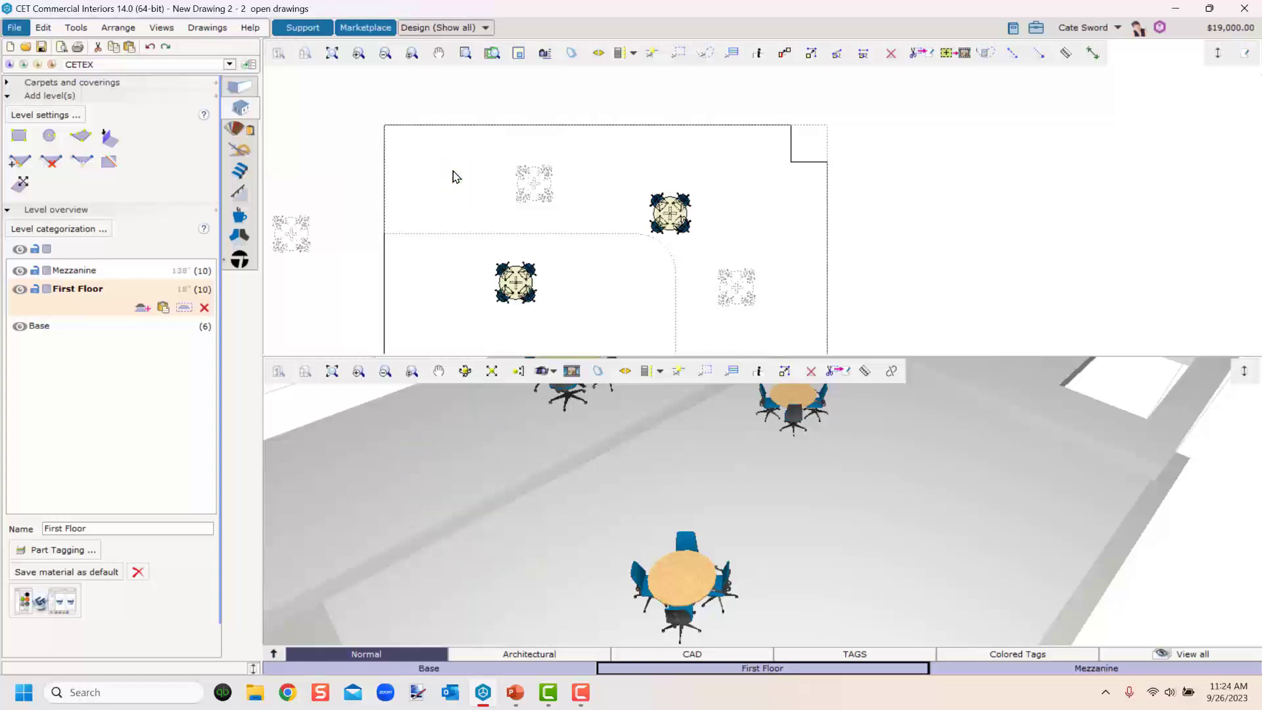
left_click(1125, 670)
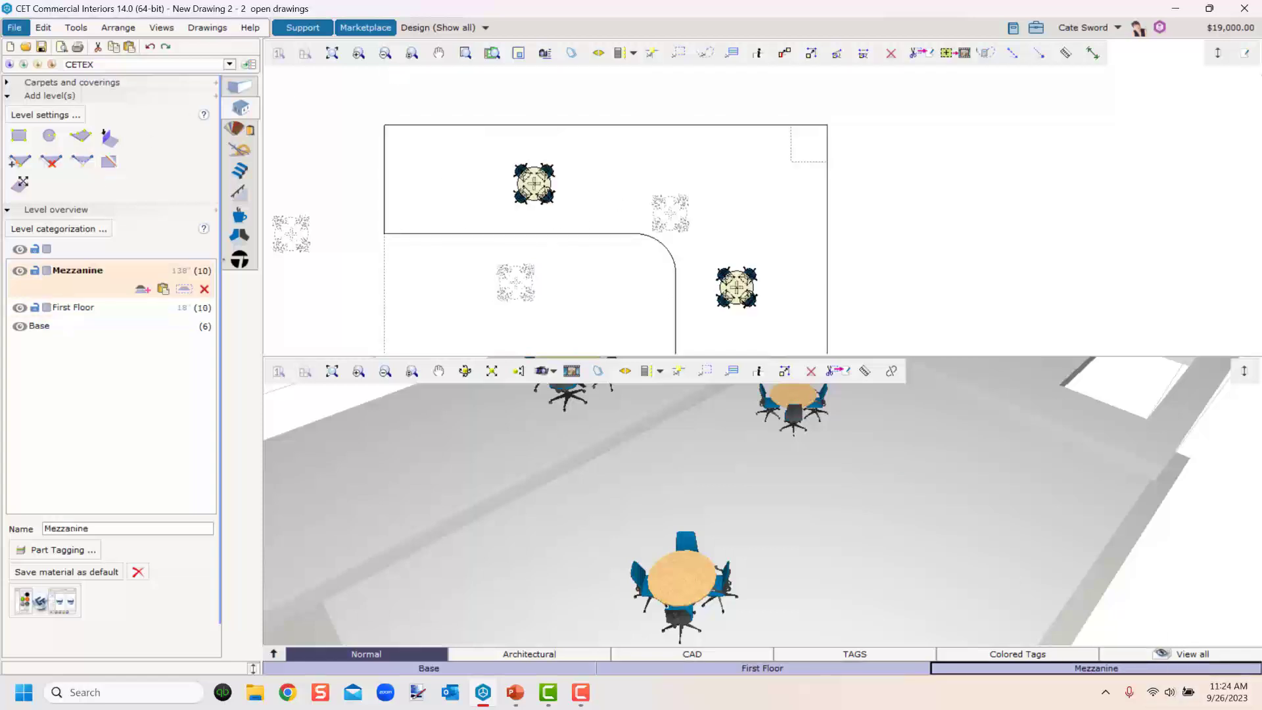
left_click(49, 136)
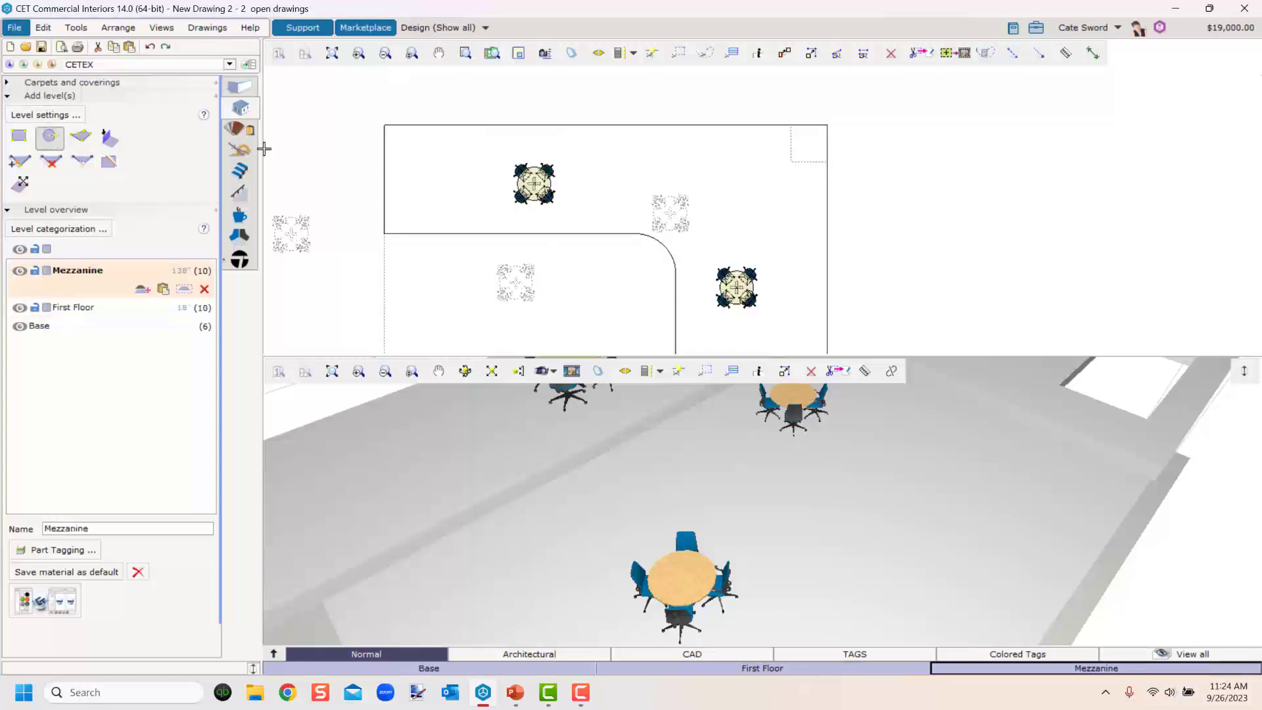
left_click(439, 174)
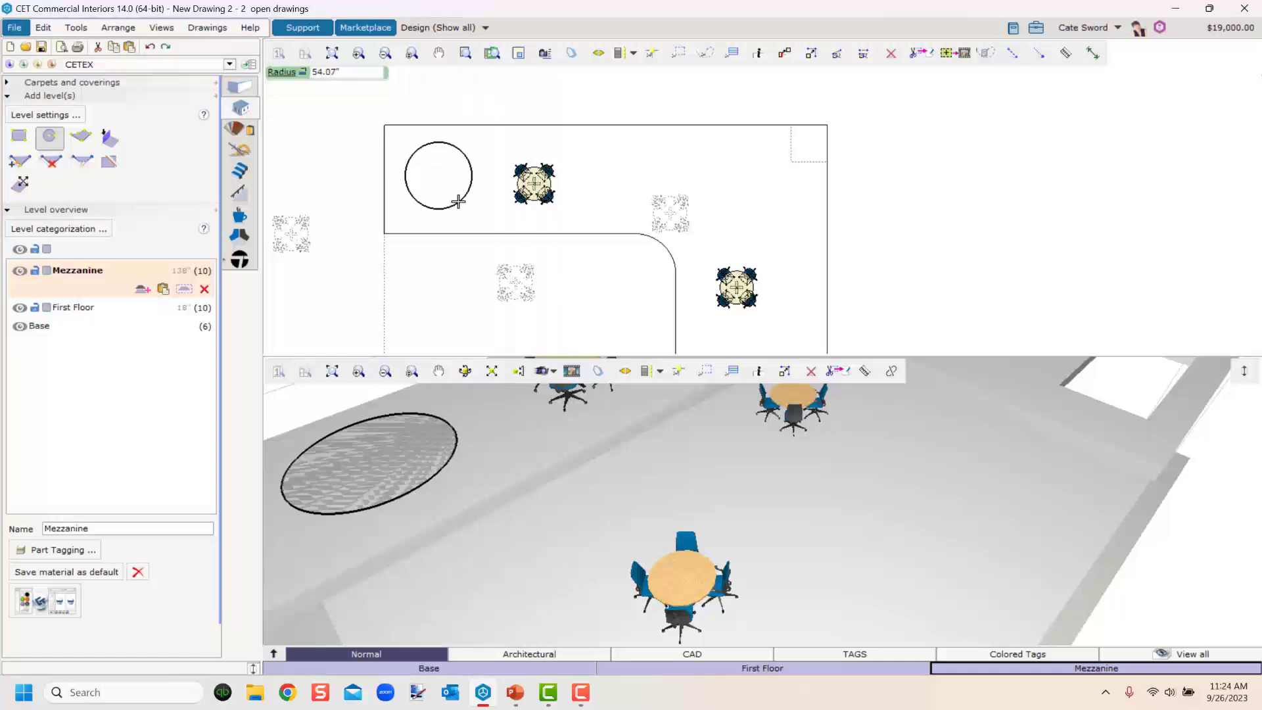
left_click(457, 200)
key("Escape")
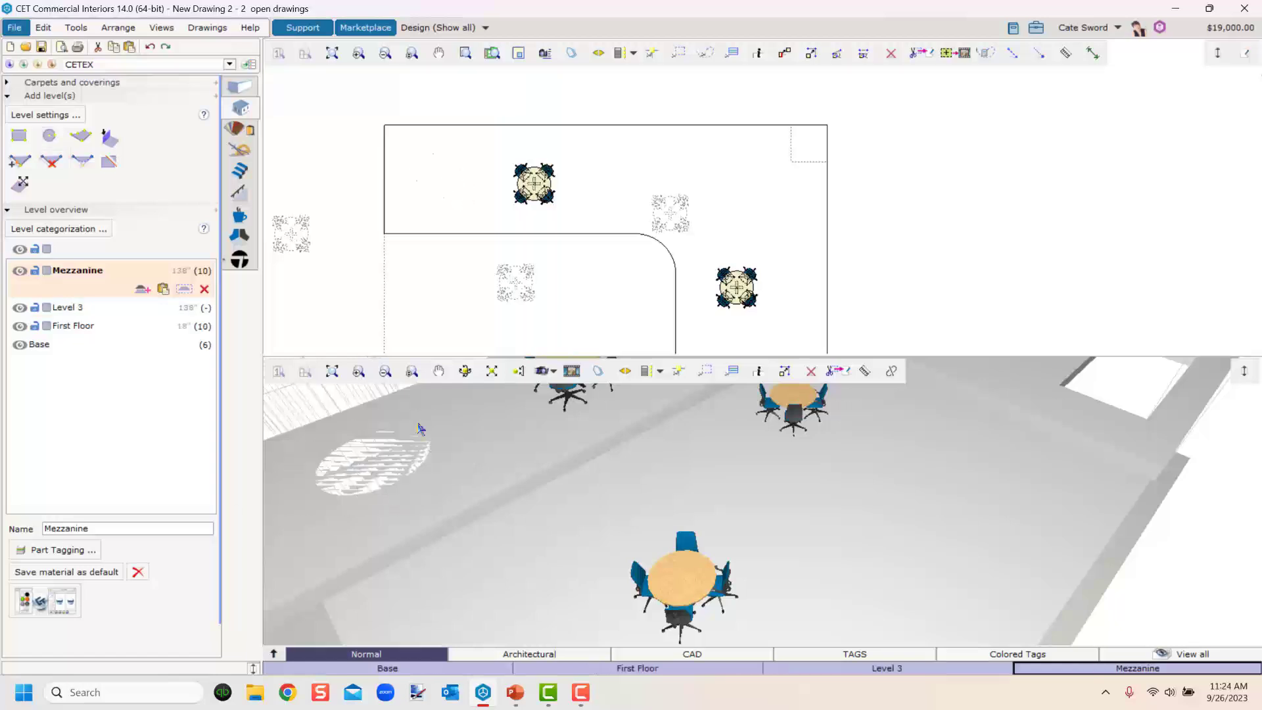
scroll(431, 505, "down", 4)
middle_click_drag(434, 504, 565, 468)
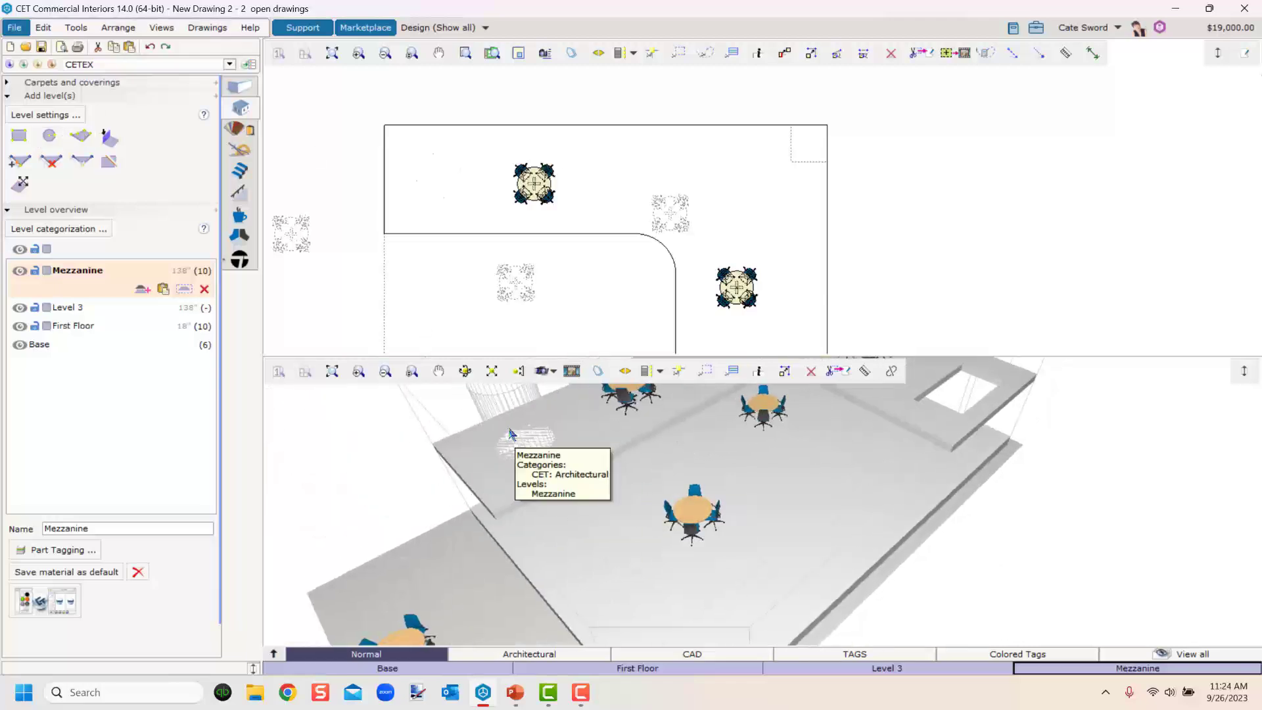
left_click(63, 308)
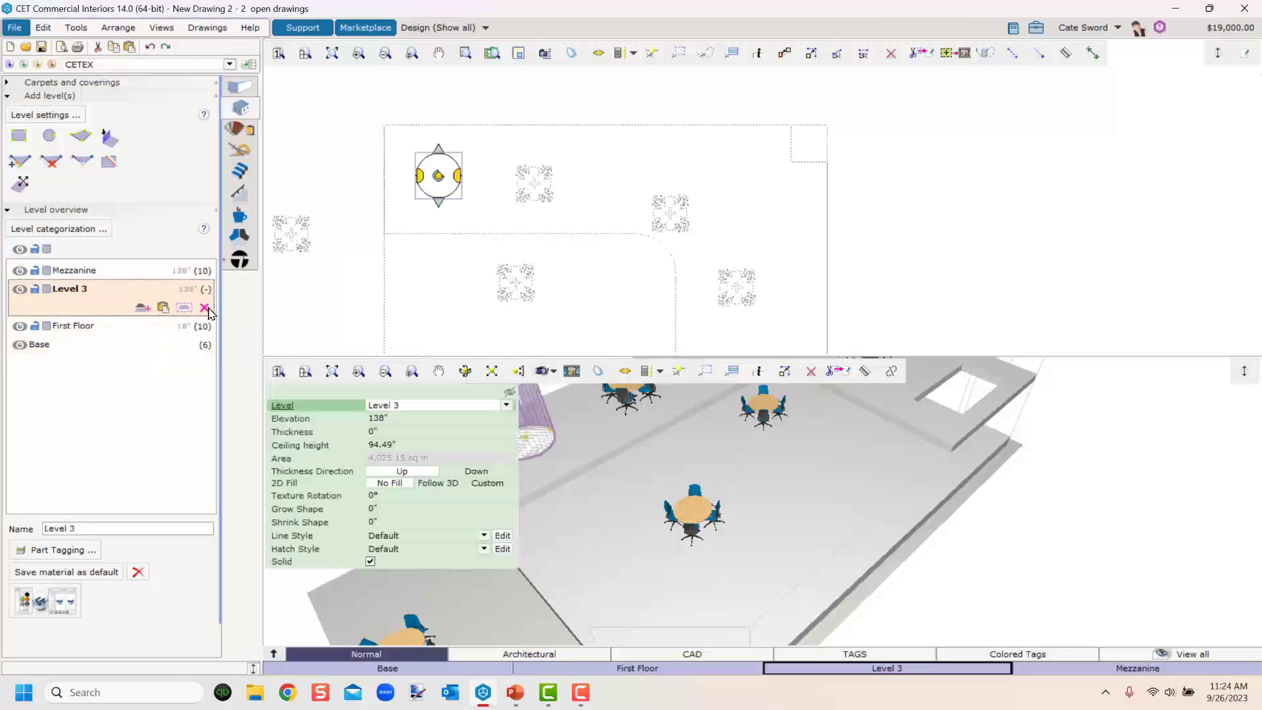
left_click(206, 308)
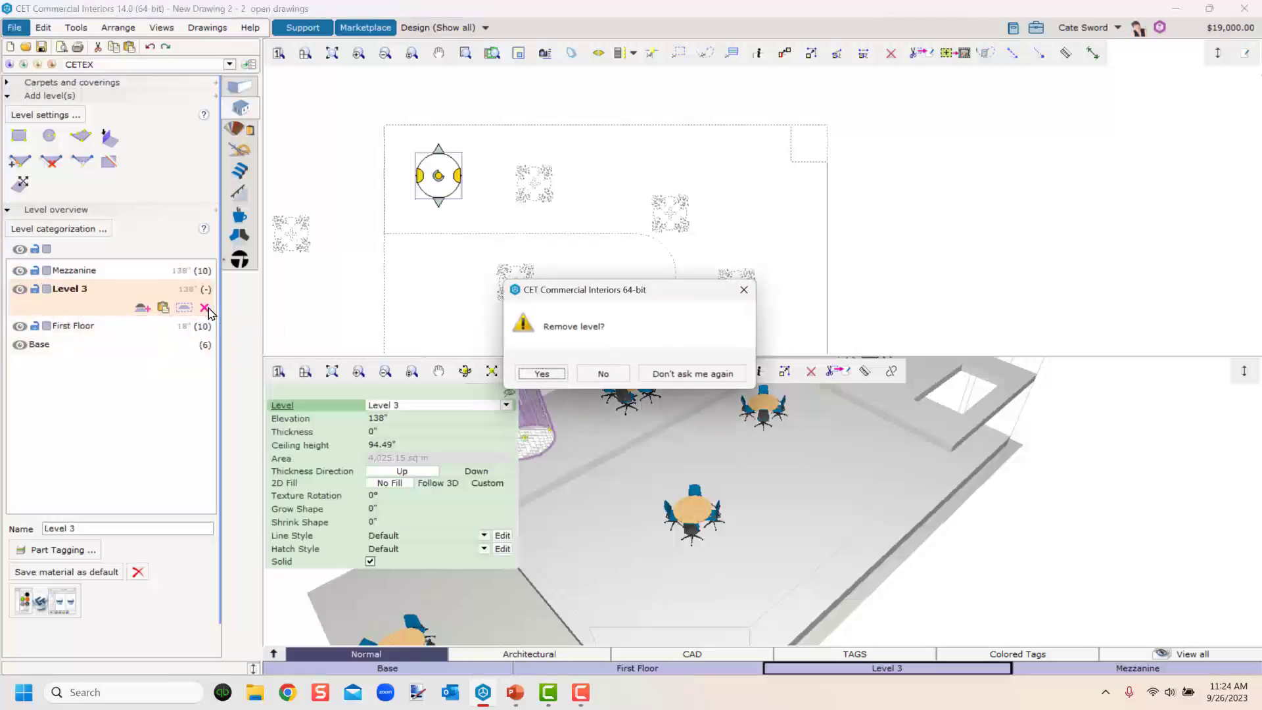
left_click(541, 375)
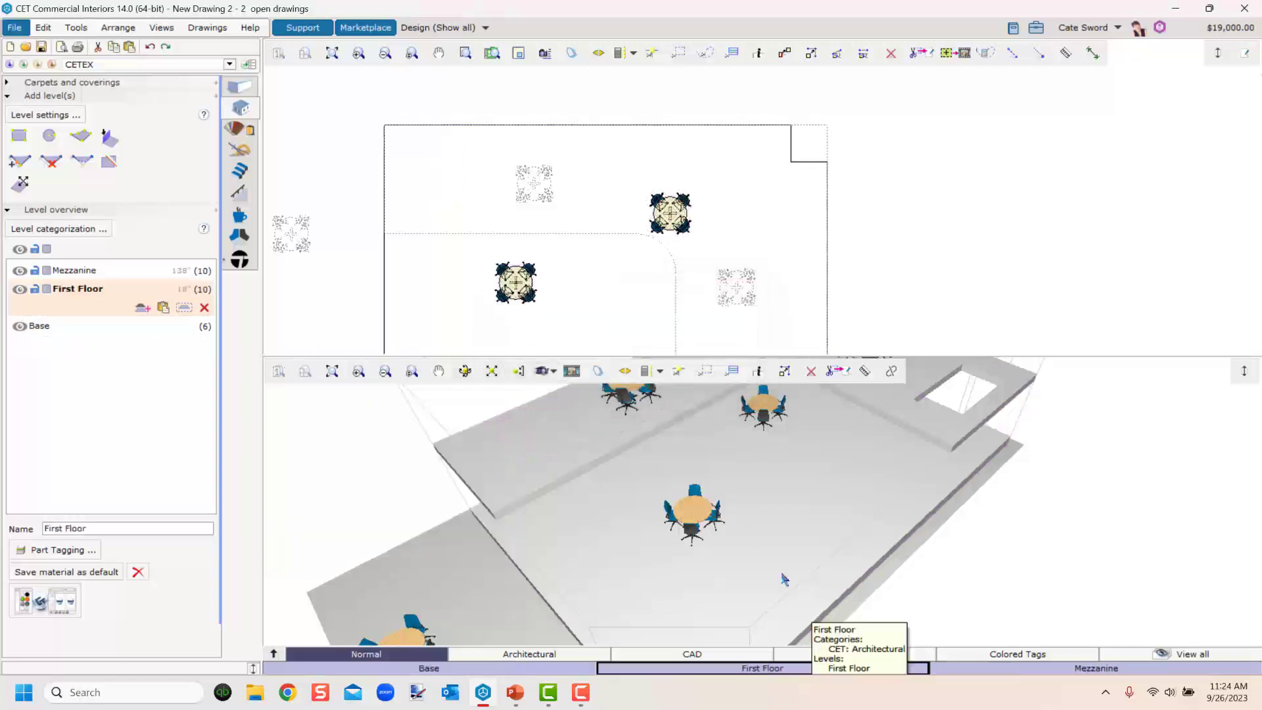
Cut a circular hole with a 3' radius into the Mezzanine floor near its upper-left corner.
right_click_drag(647, 548, 594, 578)
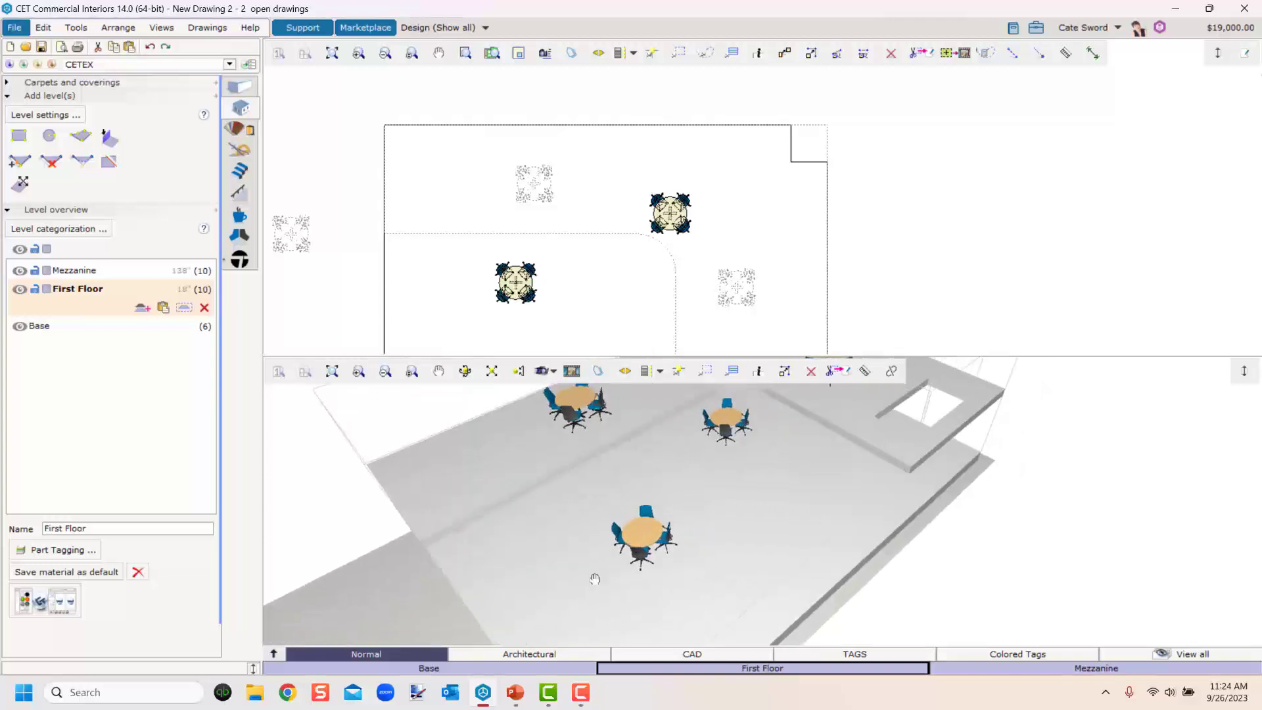
left_click(1098, 669)
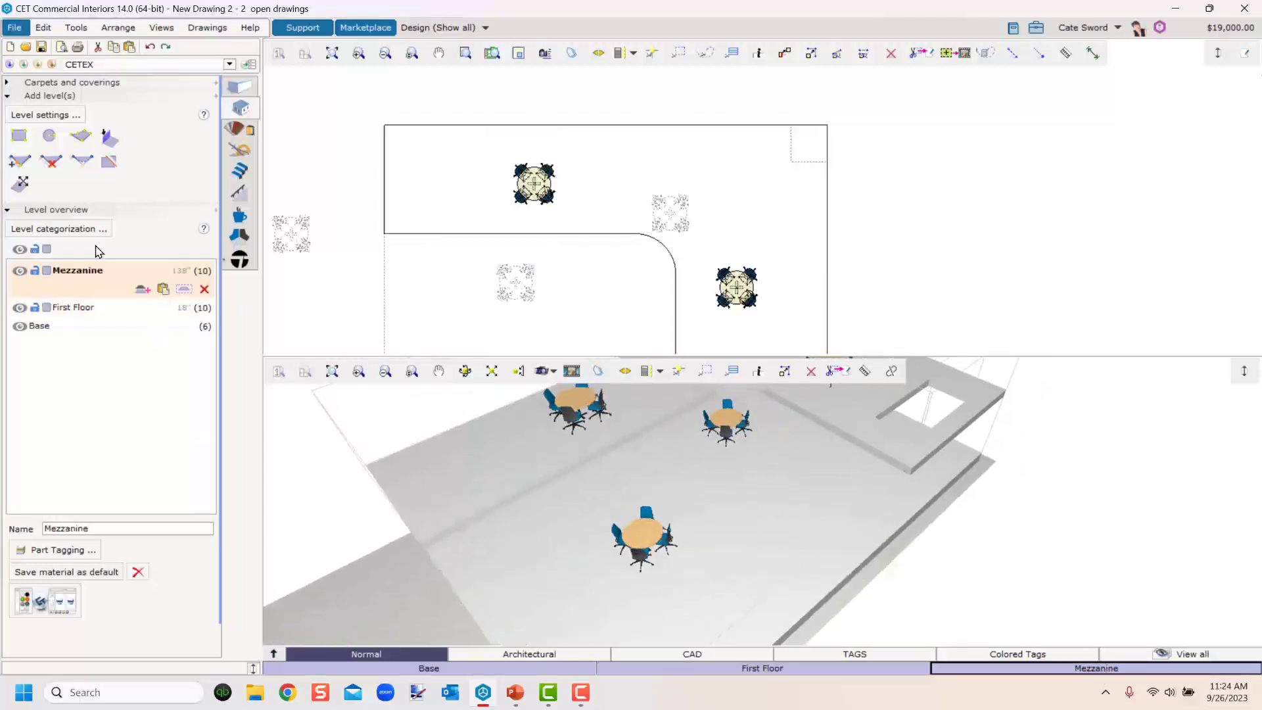
left_click(51, 139)
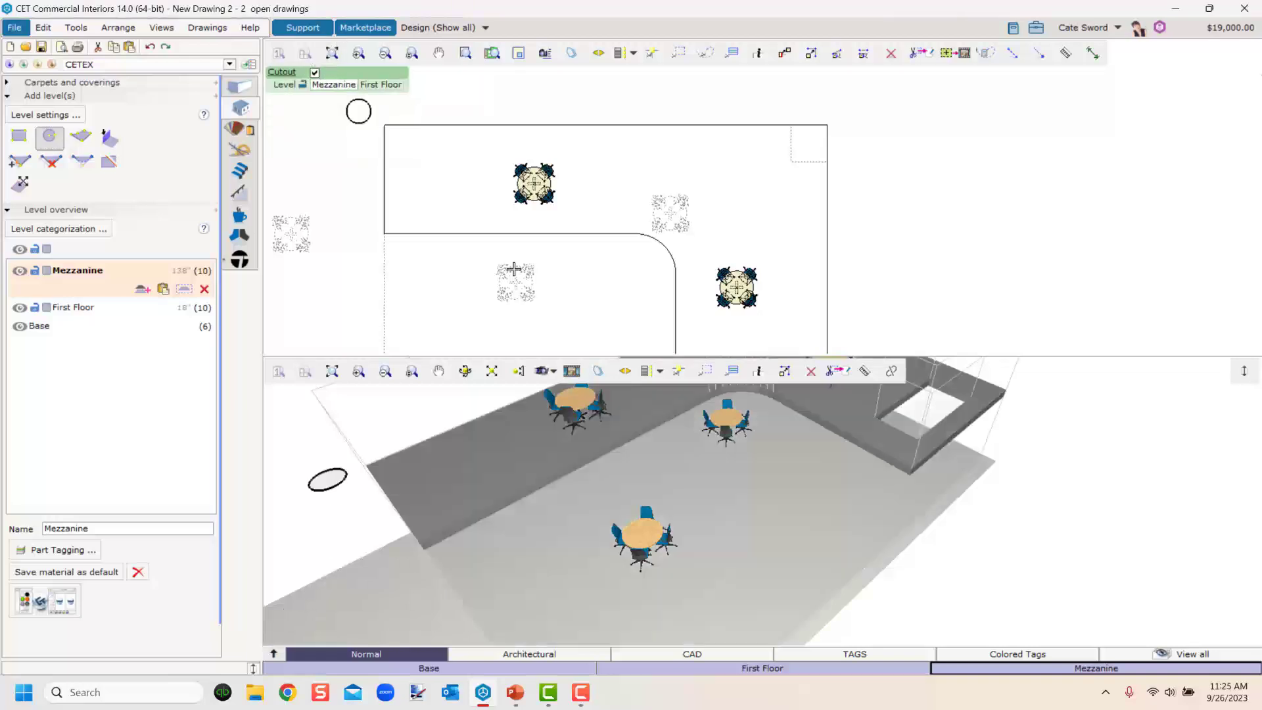
left_click(437, 175)
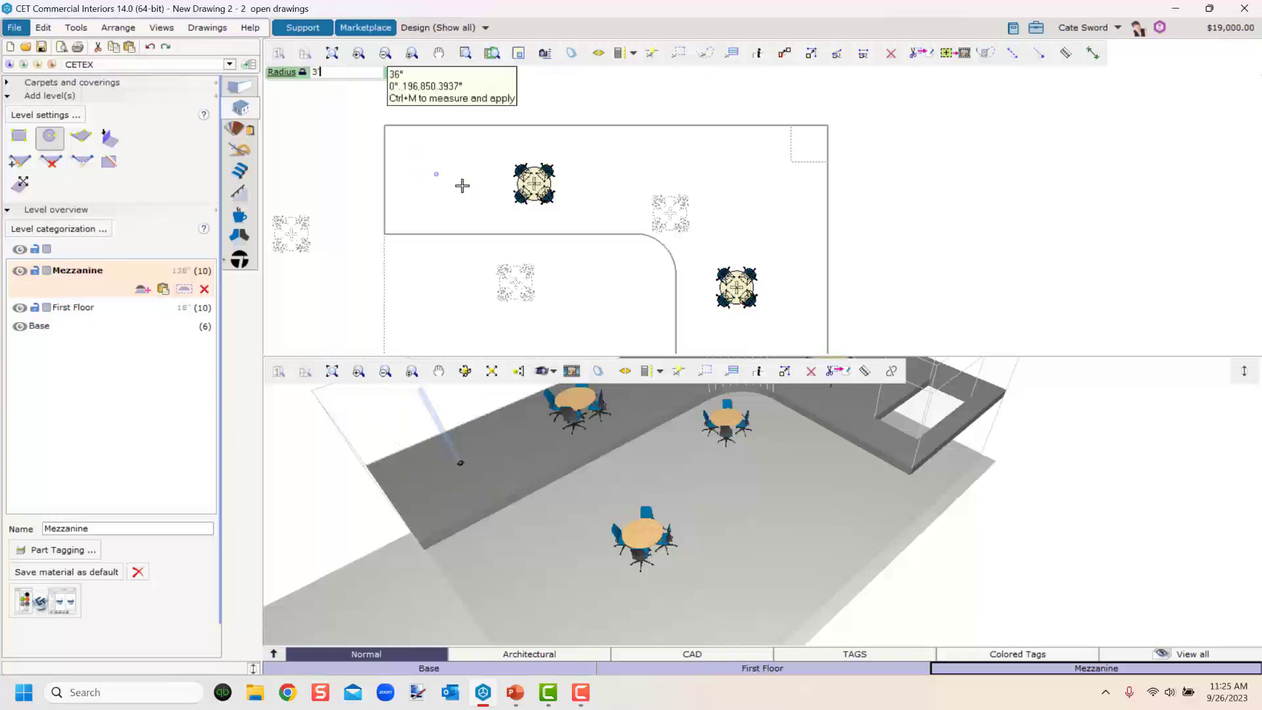
left_click(459, 183)
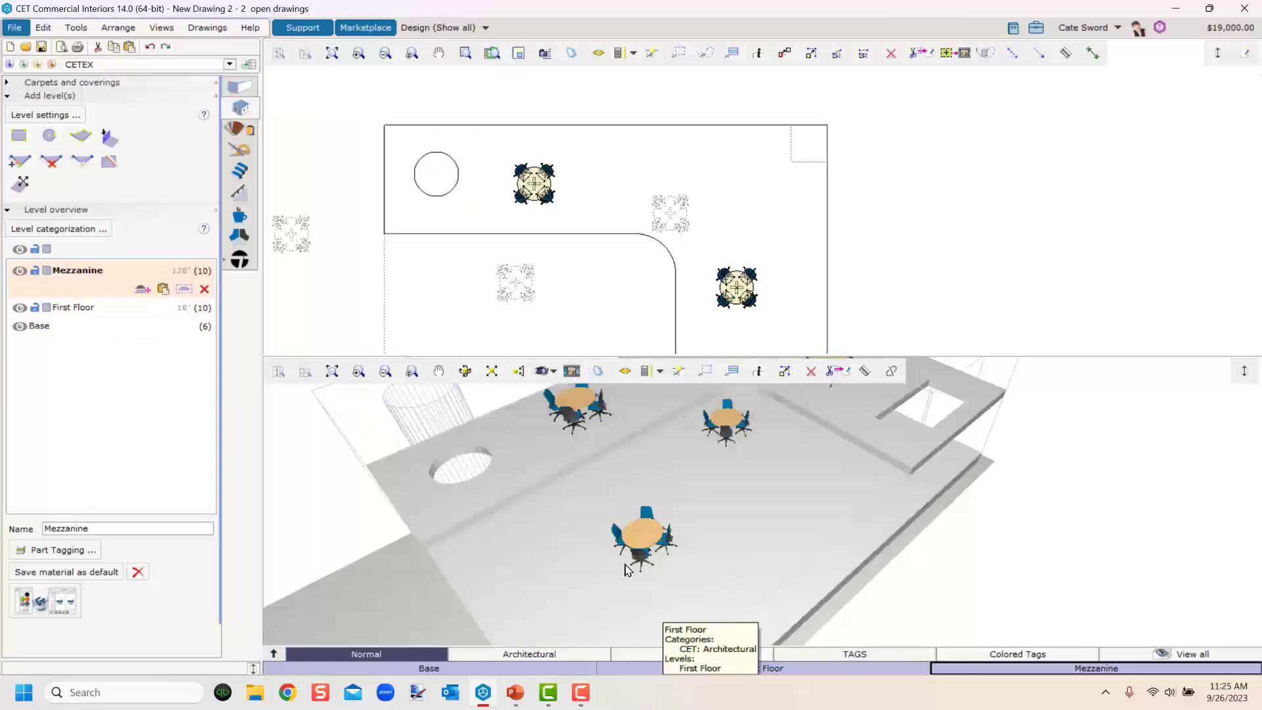
scroll(477, 481, "down", 1)
middle_click_drag(477, 481, 581, 506)
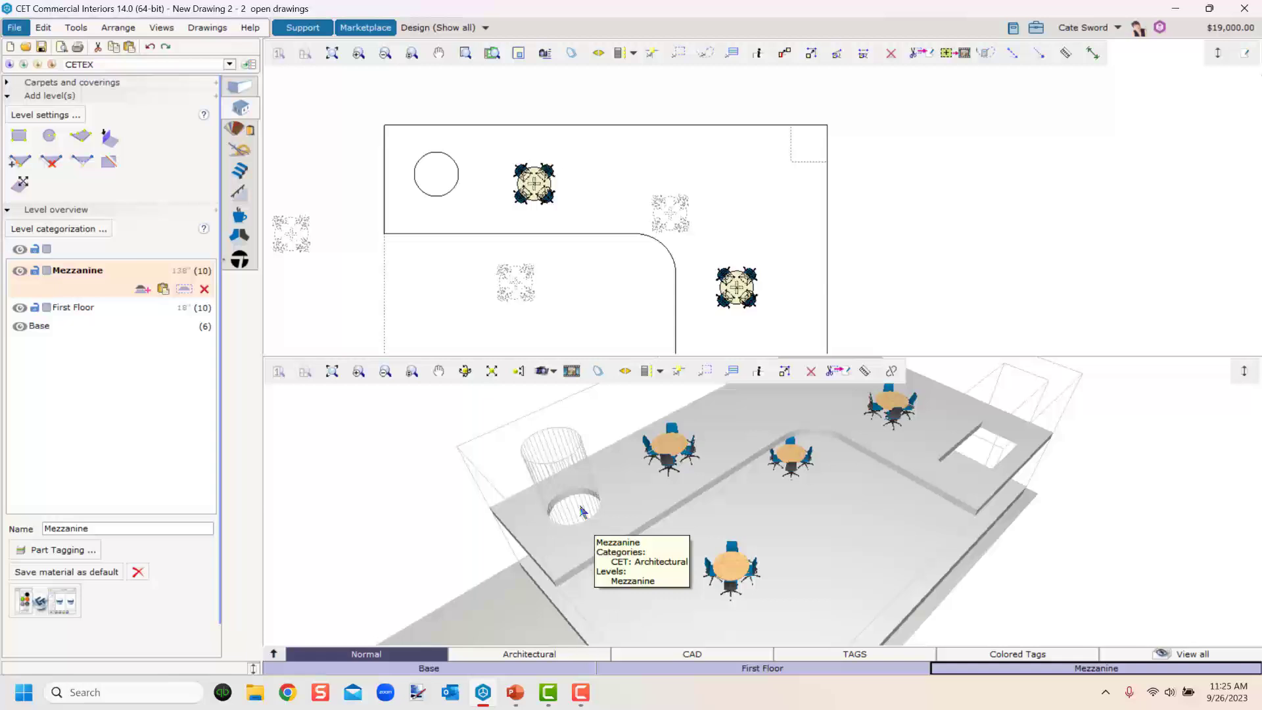
Delete the circular hole from the Mezzanine floor.
scroll(446, 212, "up", 2)
left_click(442, 192)
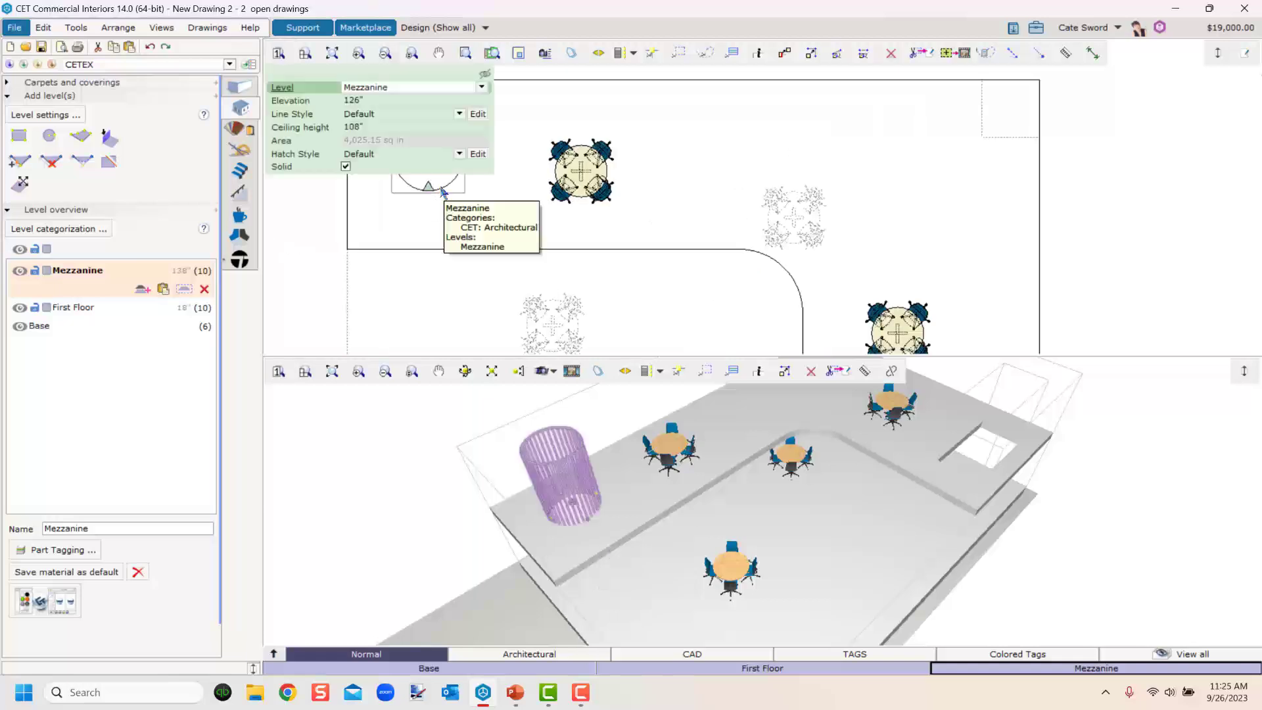
middle_click_drag(443, 191, 783, 174)
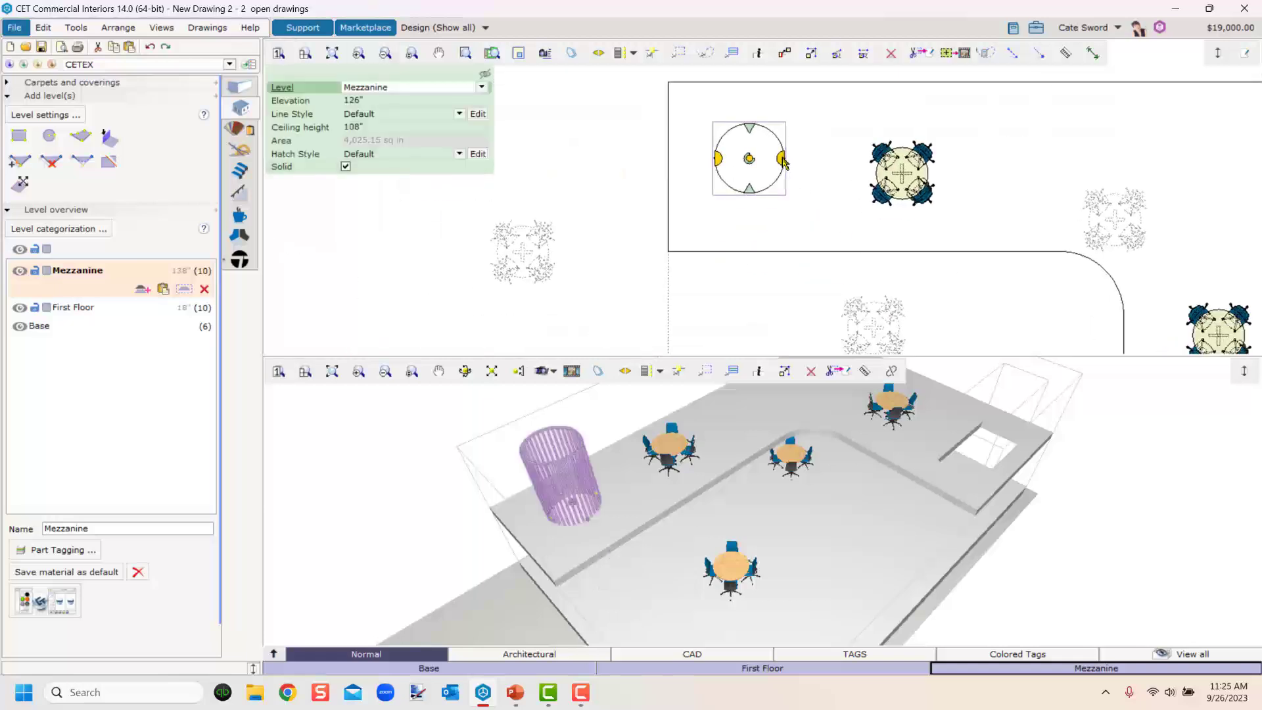
mouse_move(782, 158)
left_mouse_down()
mouse_move(811, 159)
mouse_move(783, 169)
left_mouse_up()
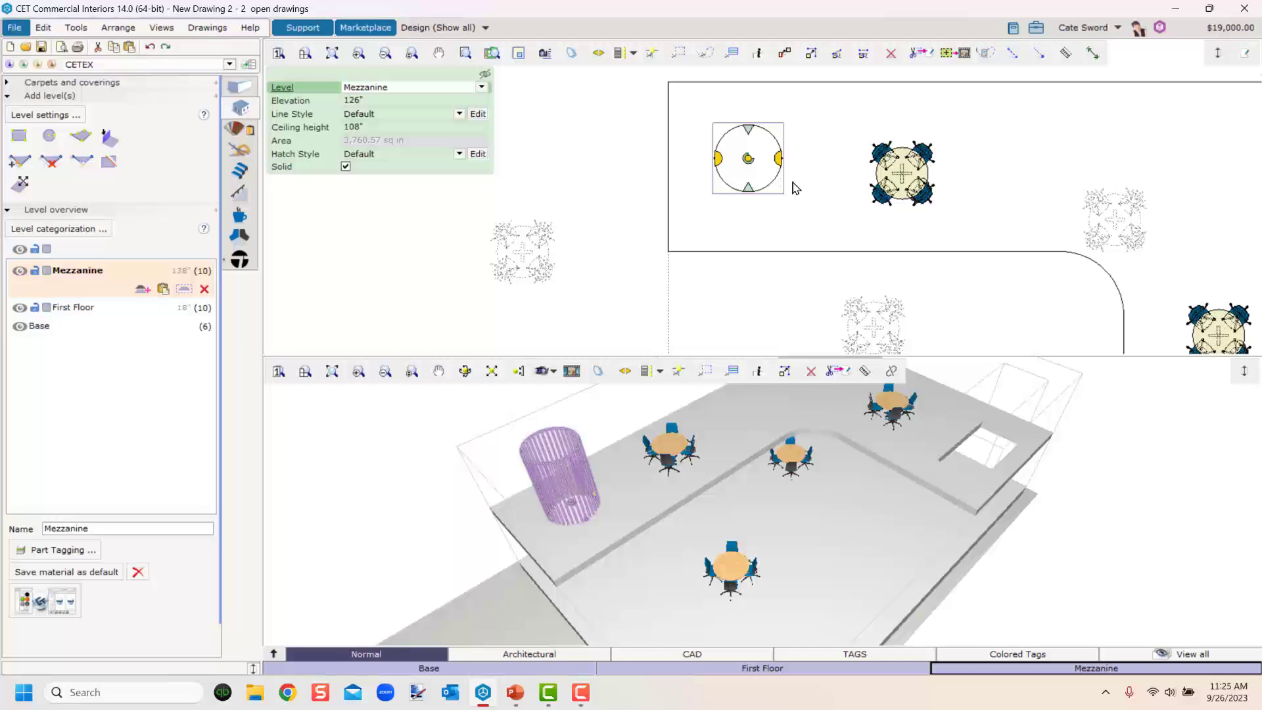
key("Delete")
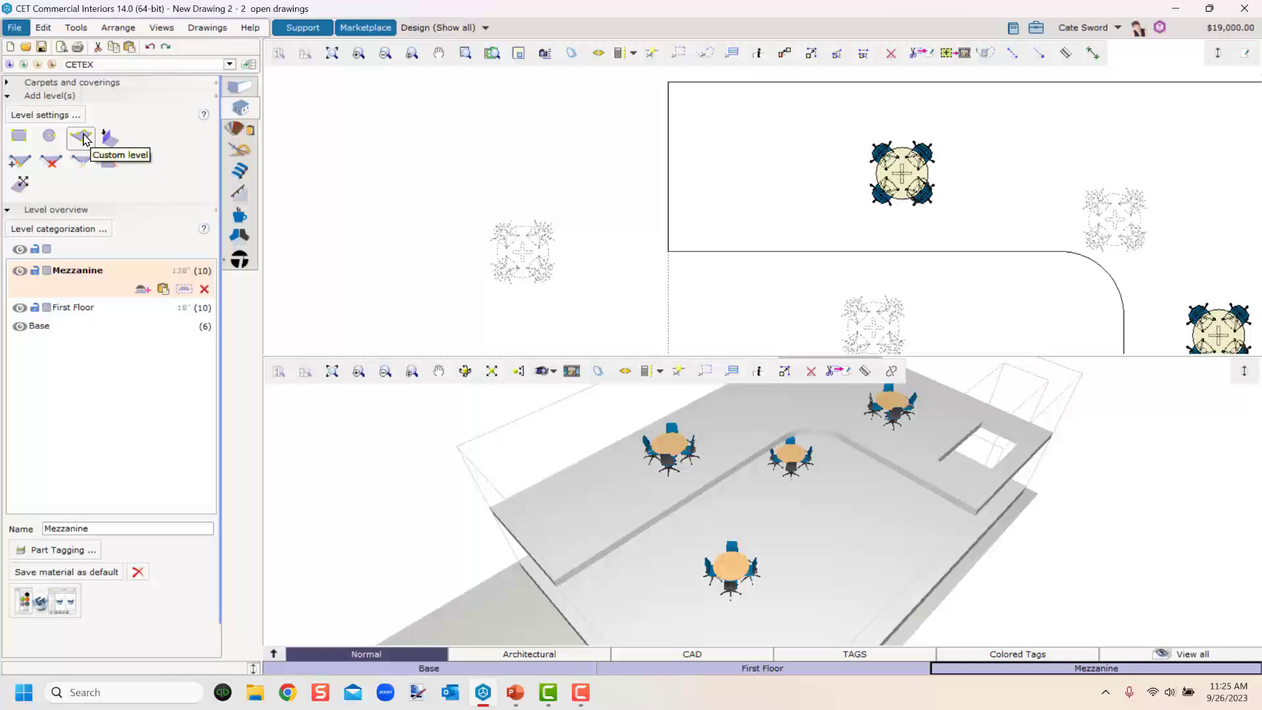
Switch to the PowerPoint slide show.
left_click(49, 136)
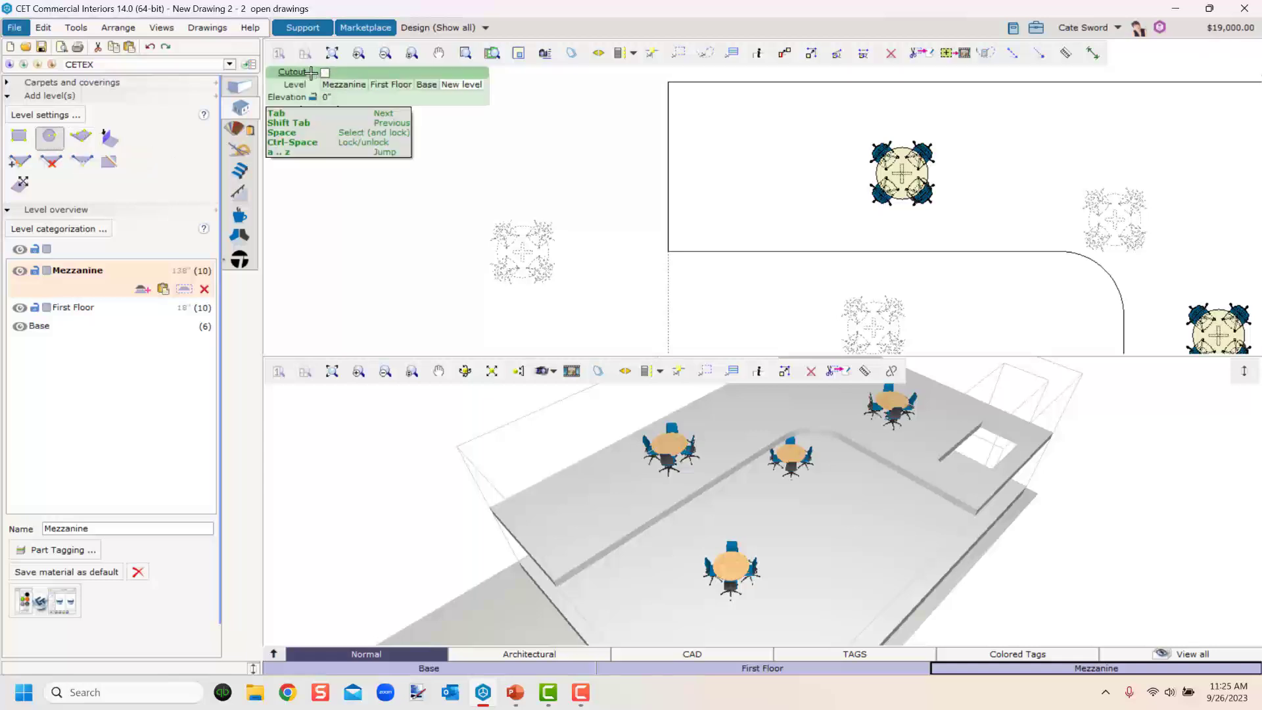
key("Escape")
middle_click_drag(703, 631, 591, 518)
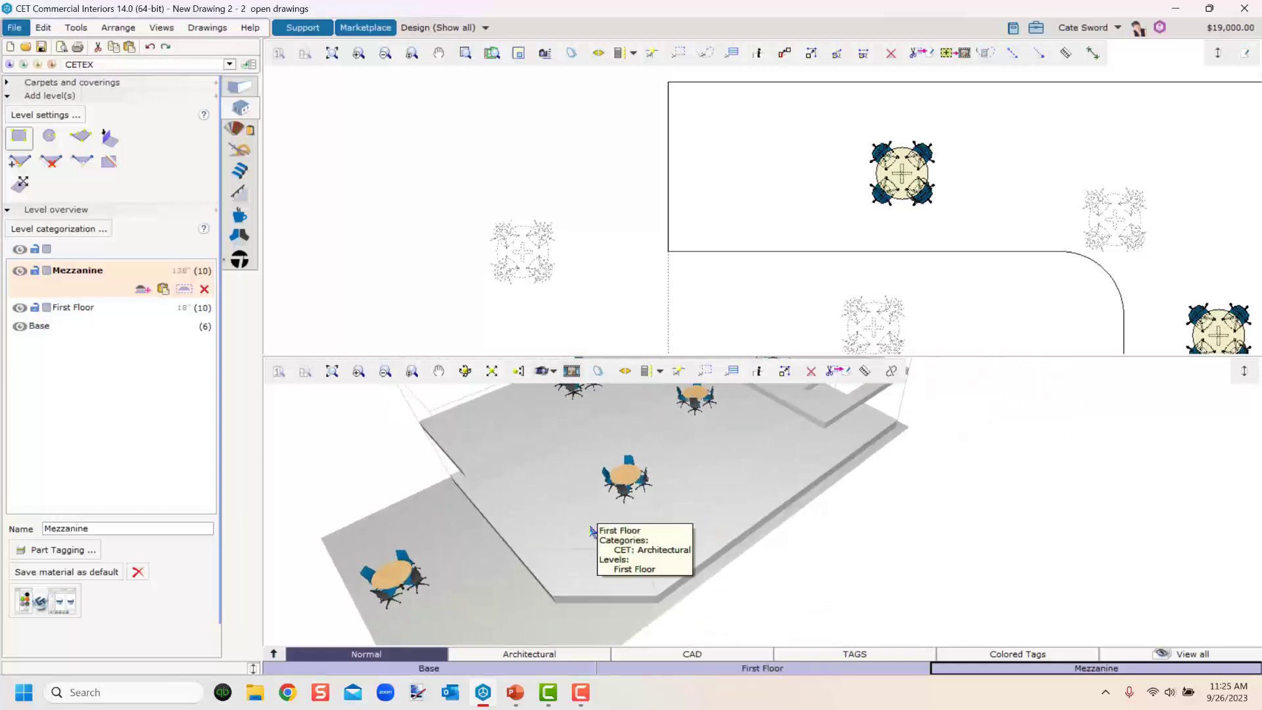
right_click_drag(592, 518, 636, 498)
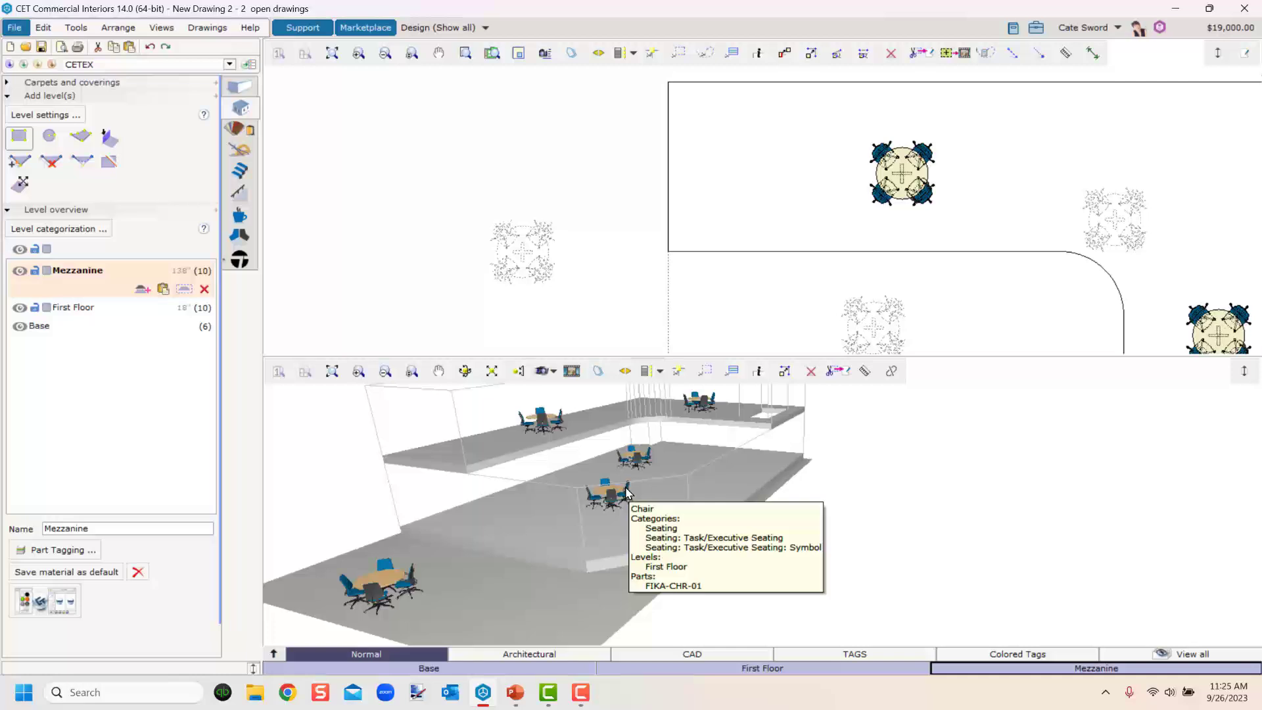
key("alt+Tab")
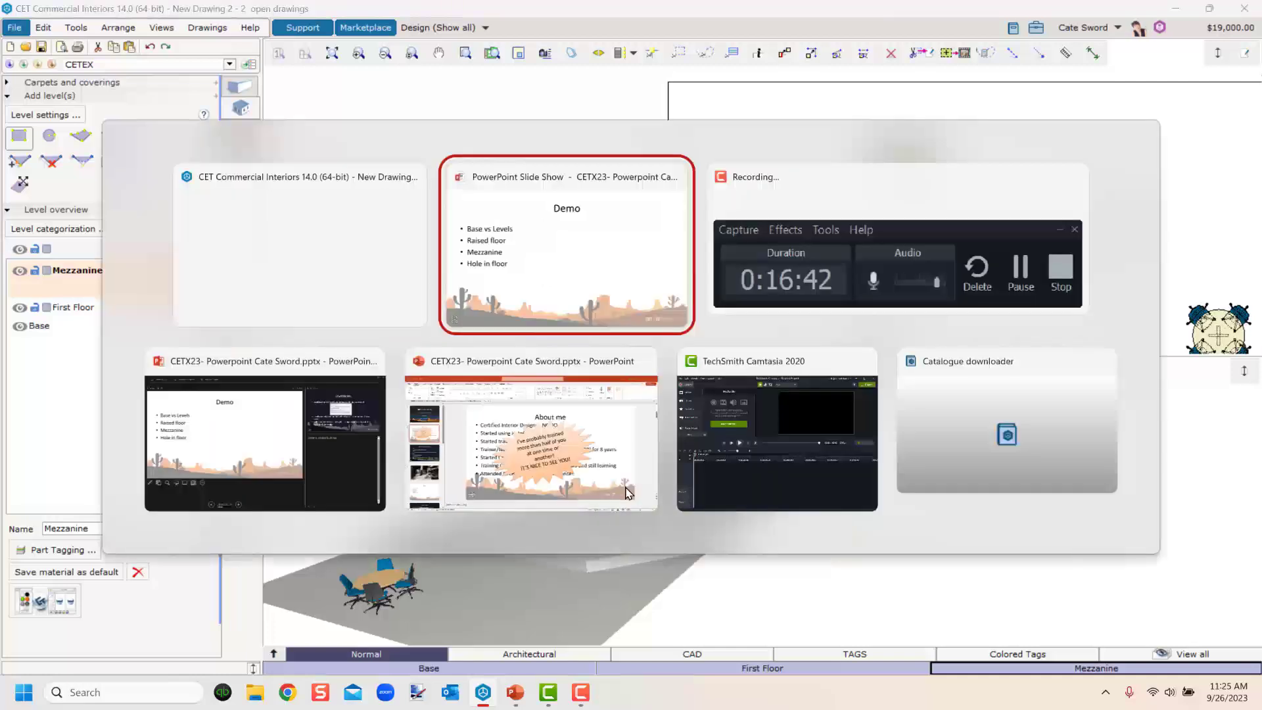
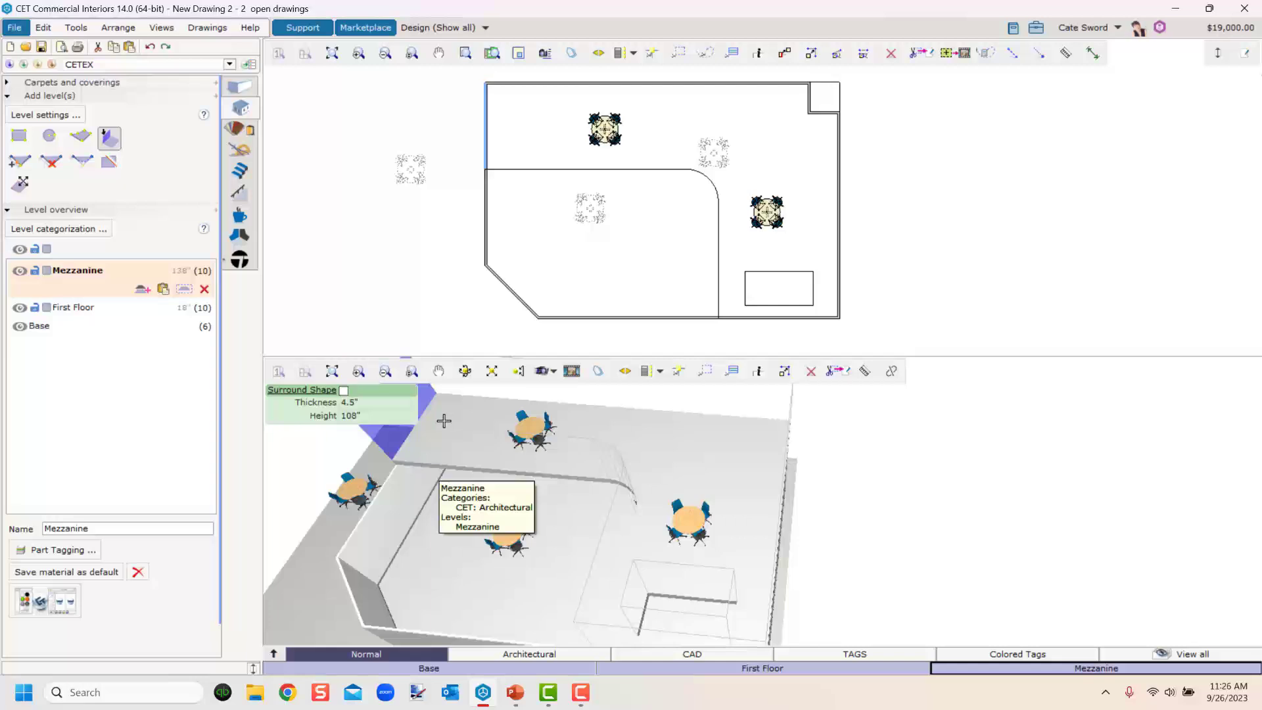
Orbit and zoom the 3D view to examine the Mezzanine and First Floor walls and furniture.
middle_click_drag(625, 468, 754, 595)
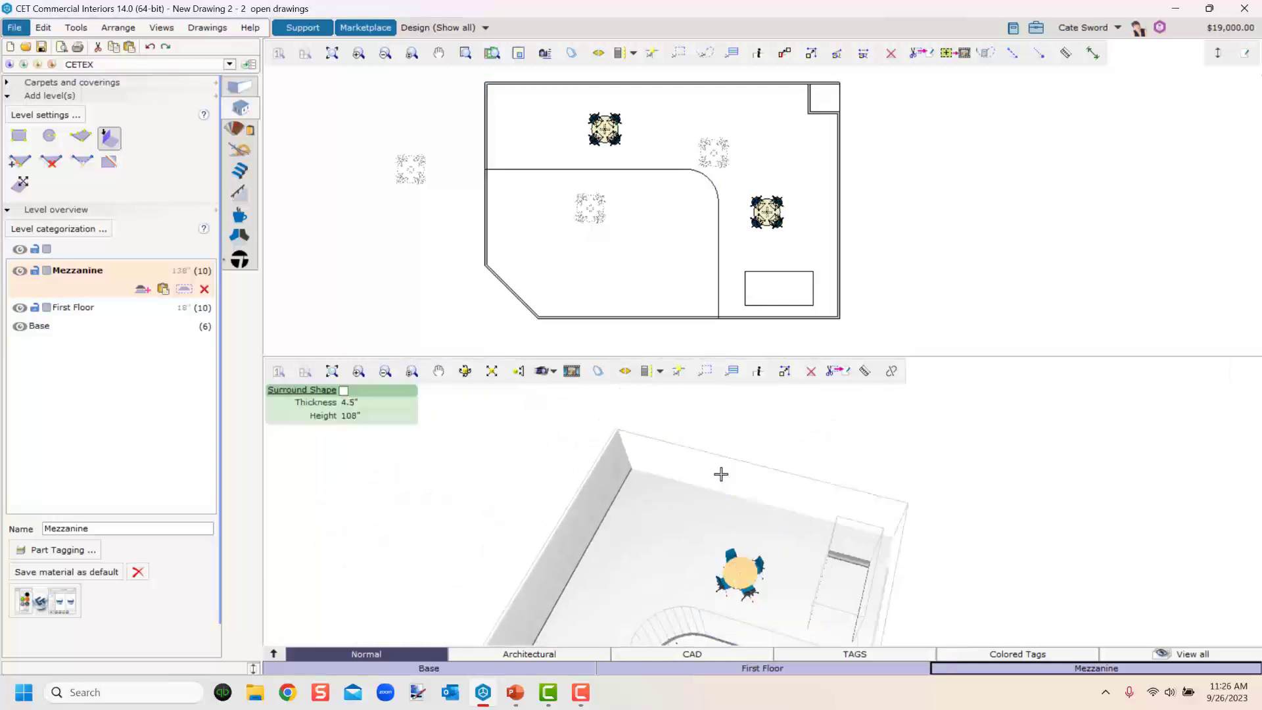
middle_click_drag(707, 521, 838, 533)
middle_click_drag(801, 473, 754, 576)
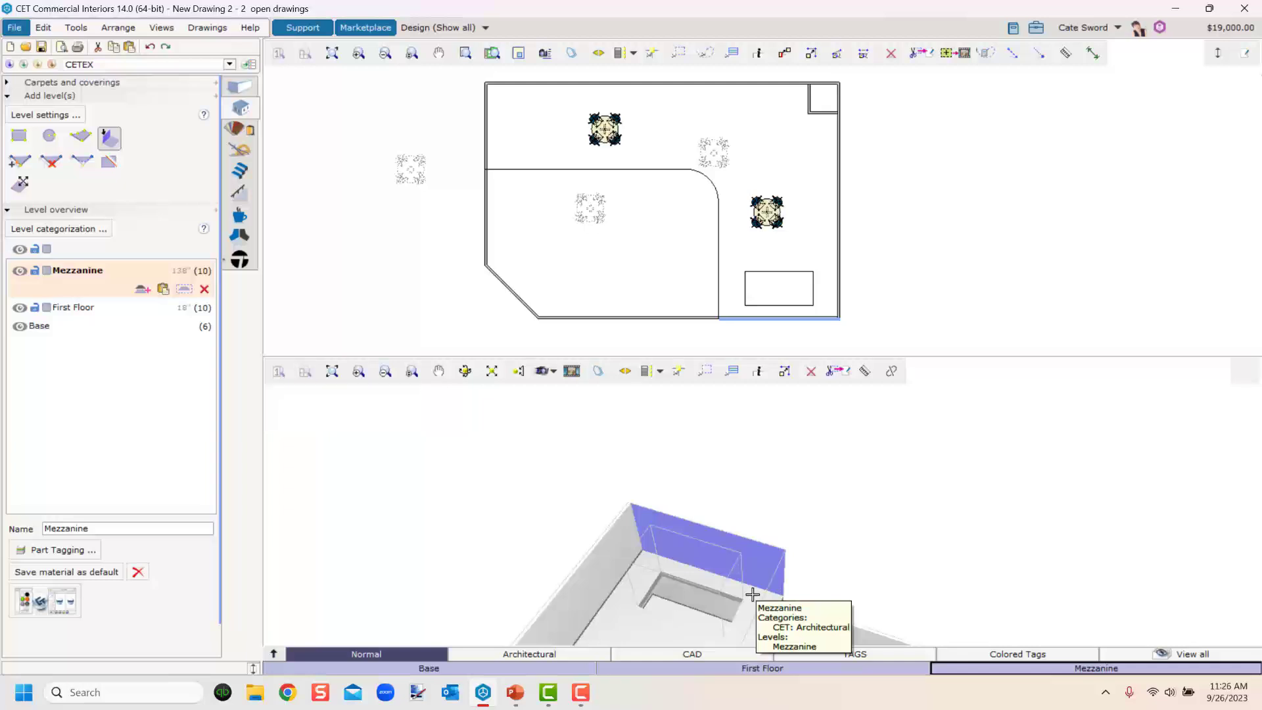
key("Escape")
scroll(847, 583, "down", 5)
middle_click_drag(847, 586, 657, 459)
middle_click_drag(750, 551, 656, 541)
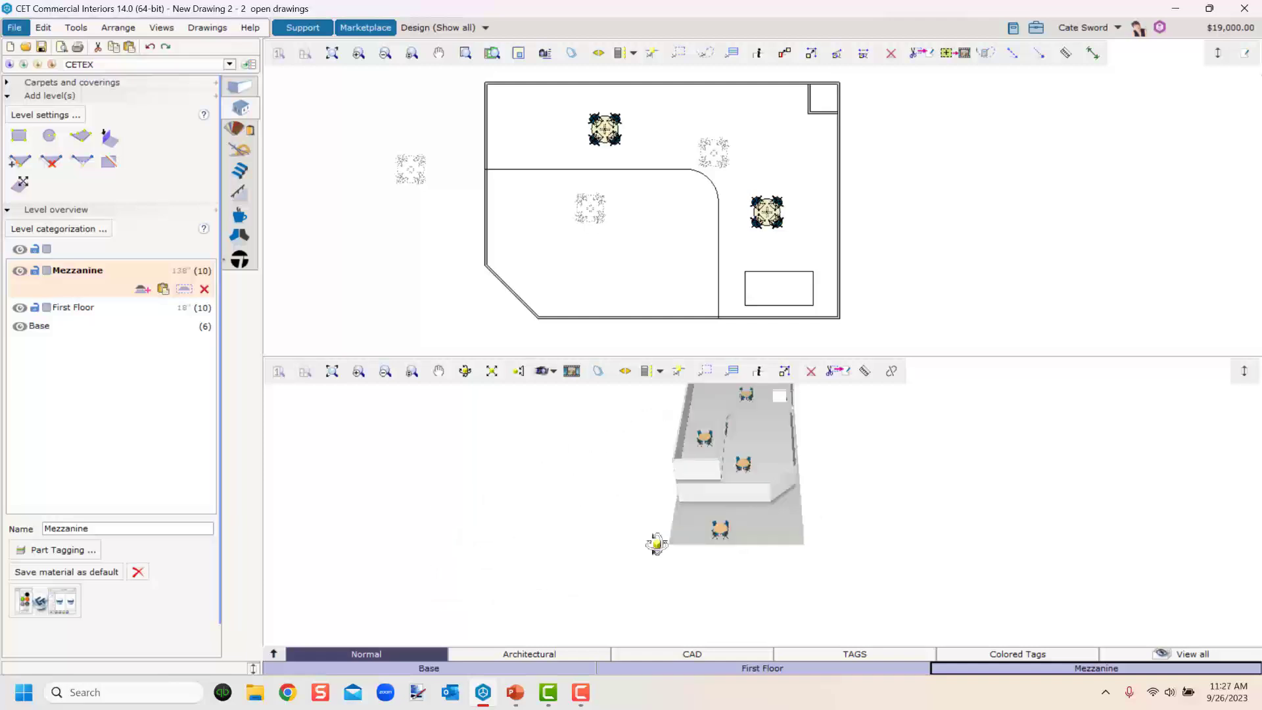
scroll(702, 496, "up", 2)
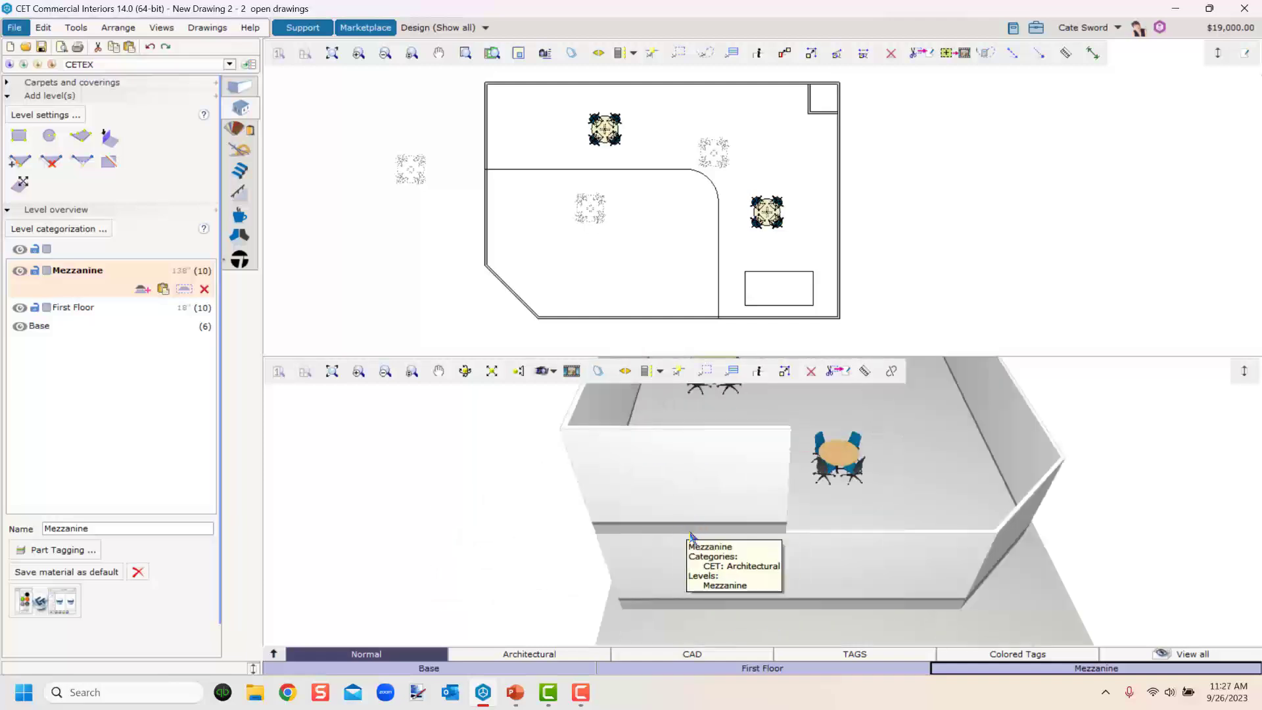
middle_click_drag(690, 535, 644, 503)
middle_click_drag(774, 578, 599, 524)
scroll(814, 510, "down", 3)
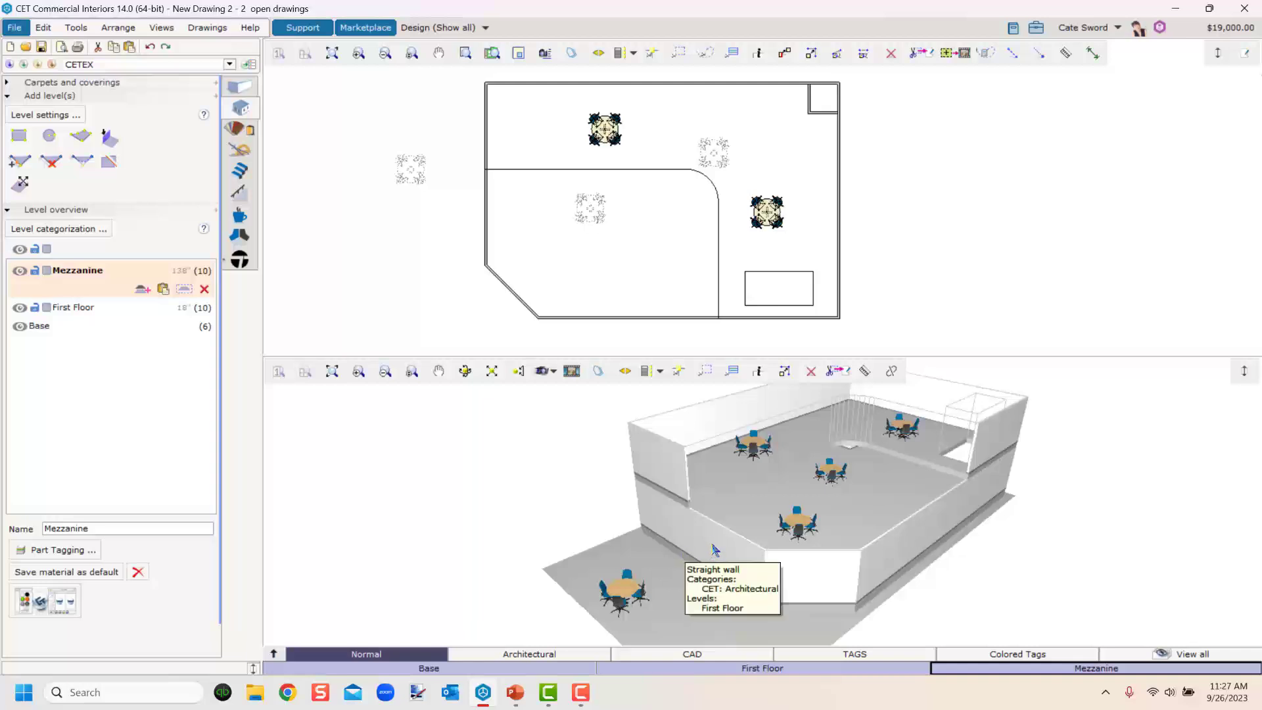
Select the First Floor's left wall and shorten it to about 176 inches by moving its lower end upward.
left_click(715, 549)
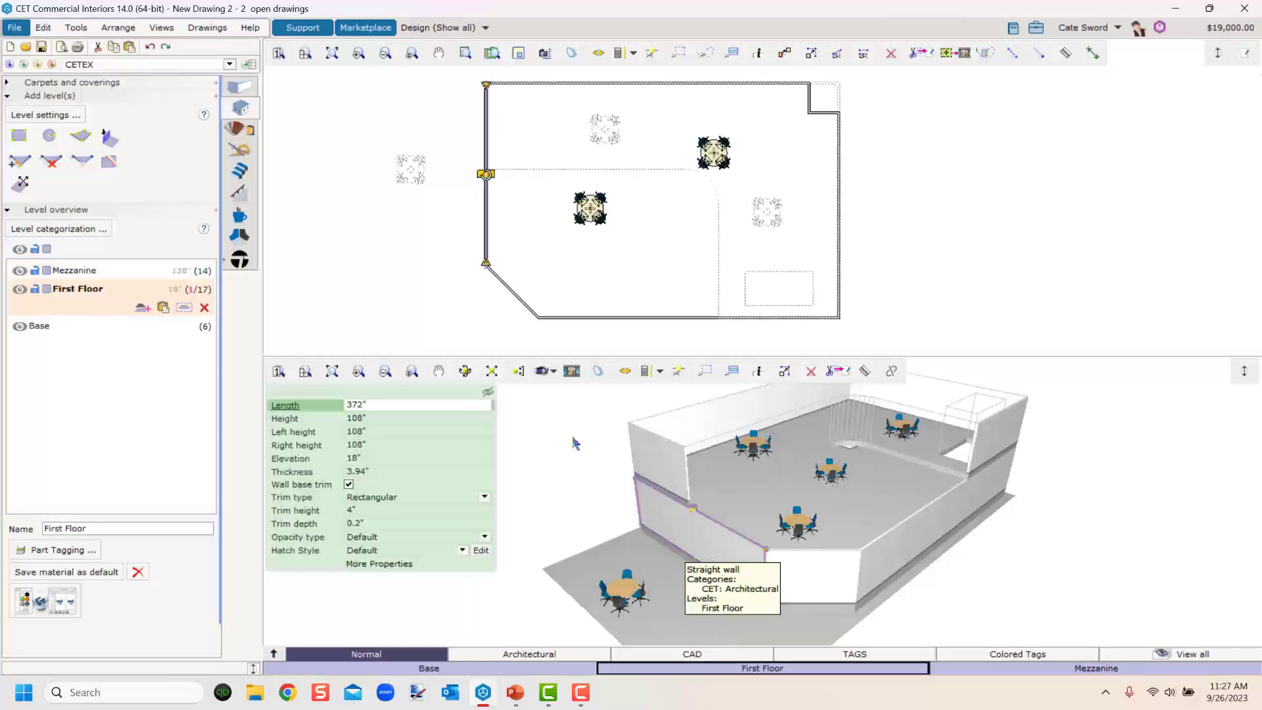
scroll(502, 282, "up", 4)
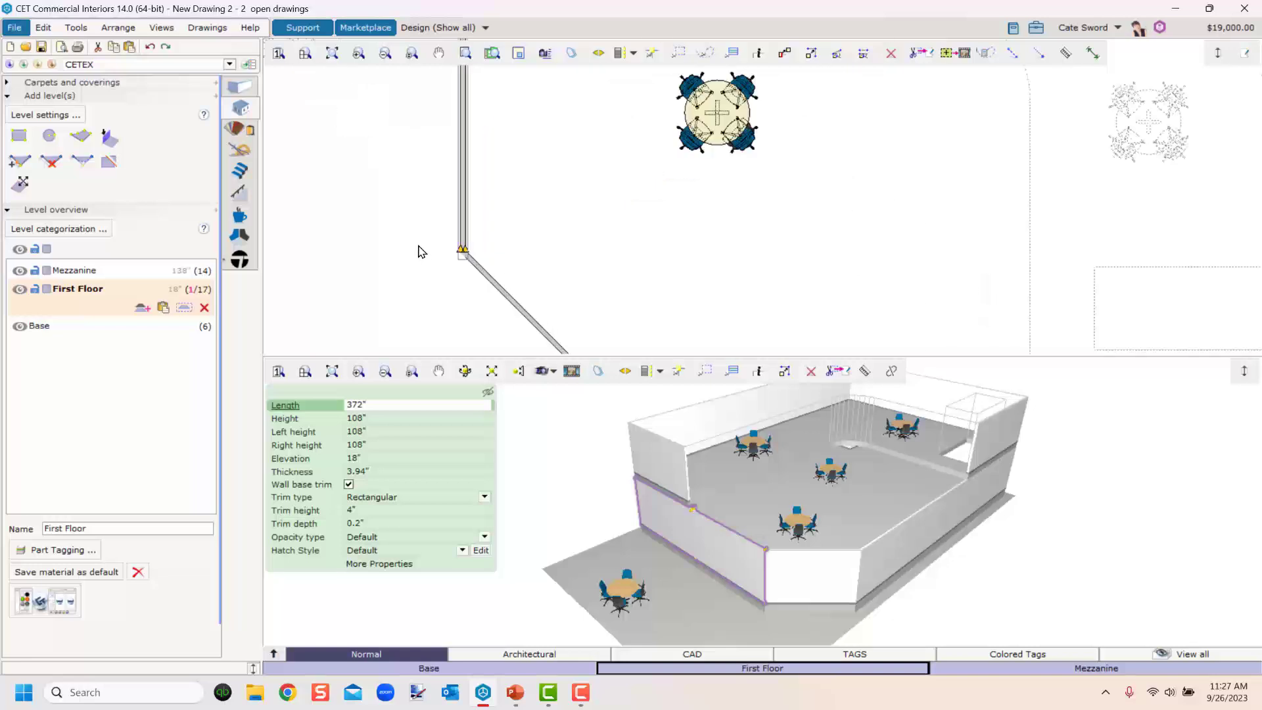
middle_click_drag(423, 248, 558, 279)
scroll(535, 203, "down", 3)
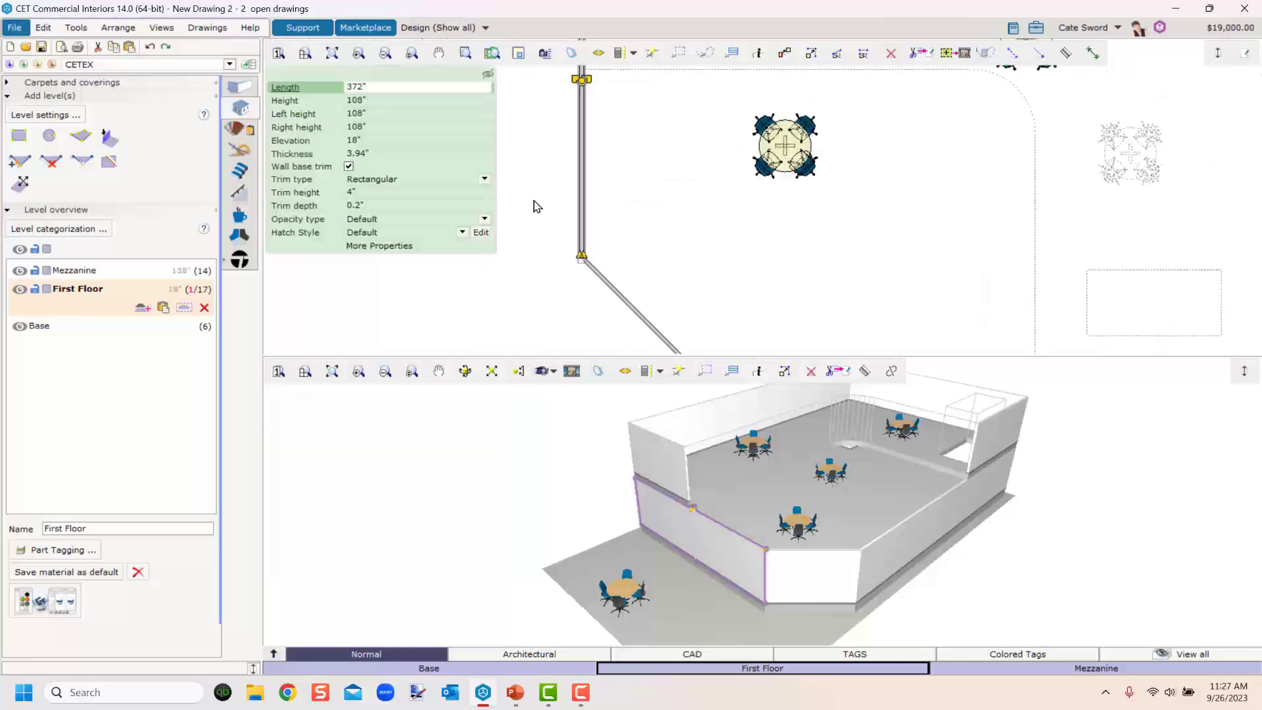
scroll(597, 266, "up", 3)
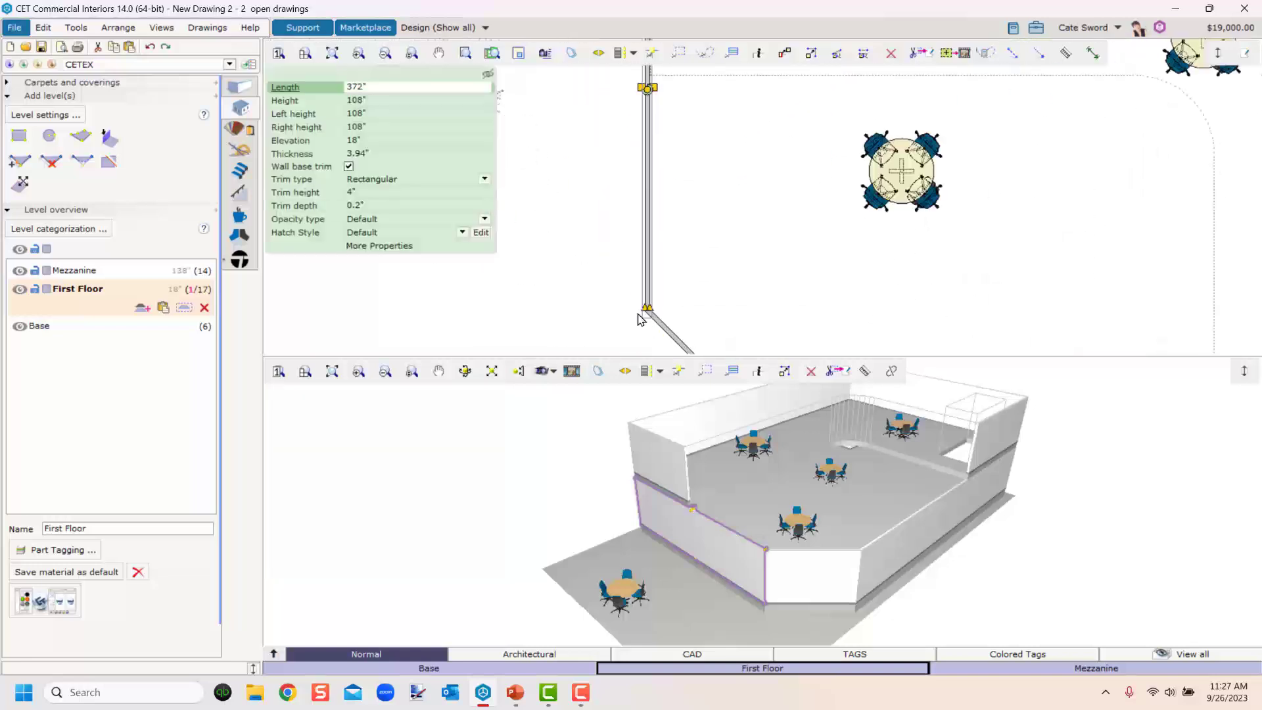
left_click_drag(645, 315, 643, 74)
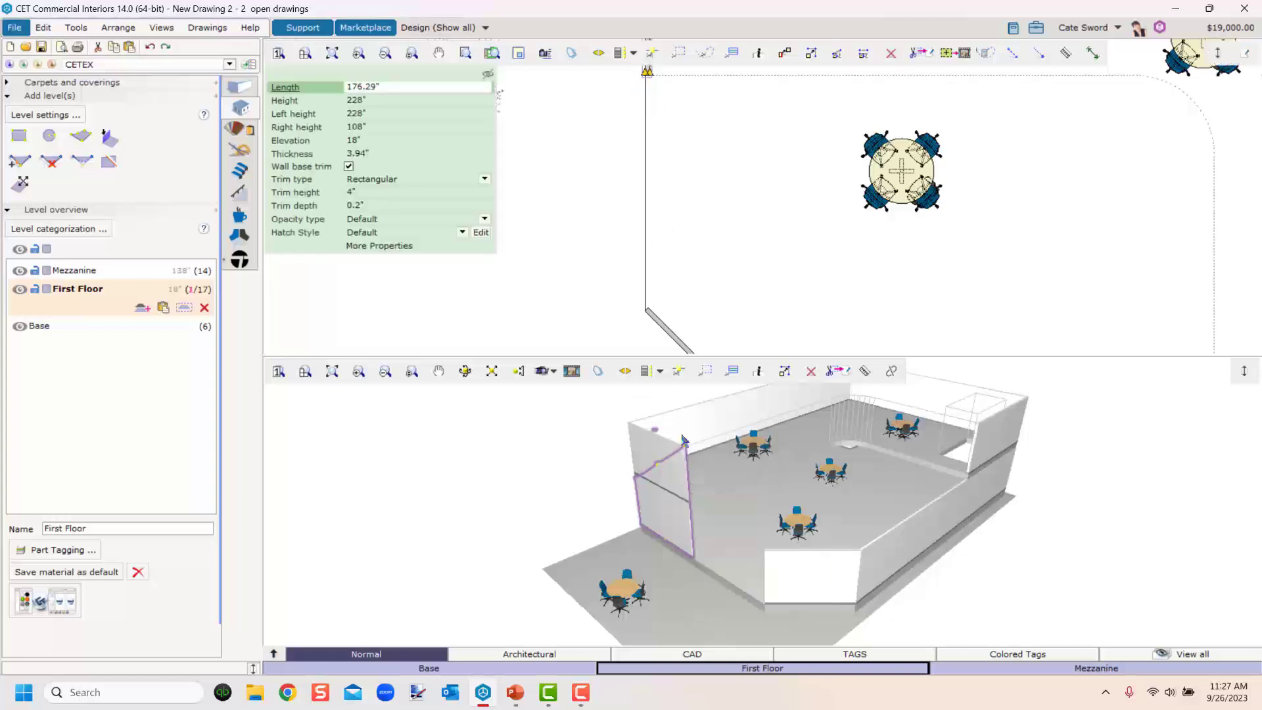
Set the shortened left wall's height to 108".
left_click(696, 604)
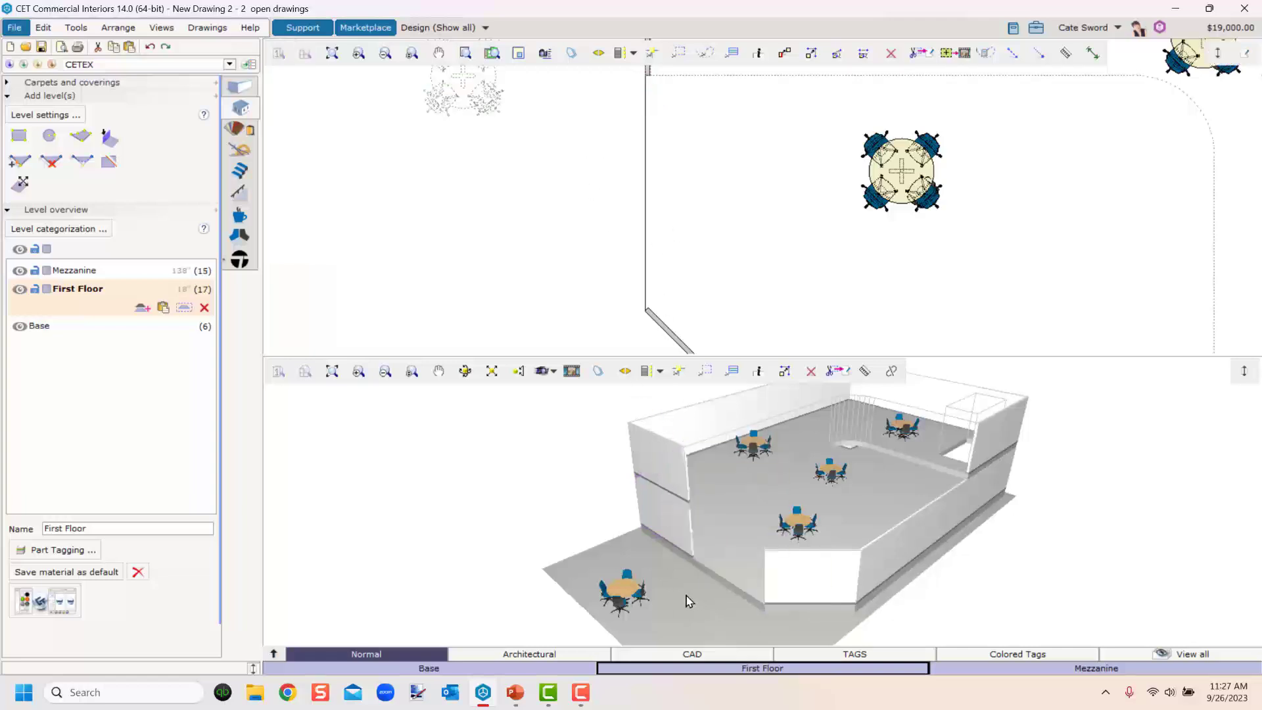
middle_click_drag(686, 595, 706, 570)
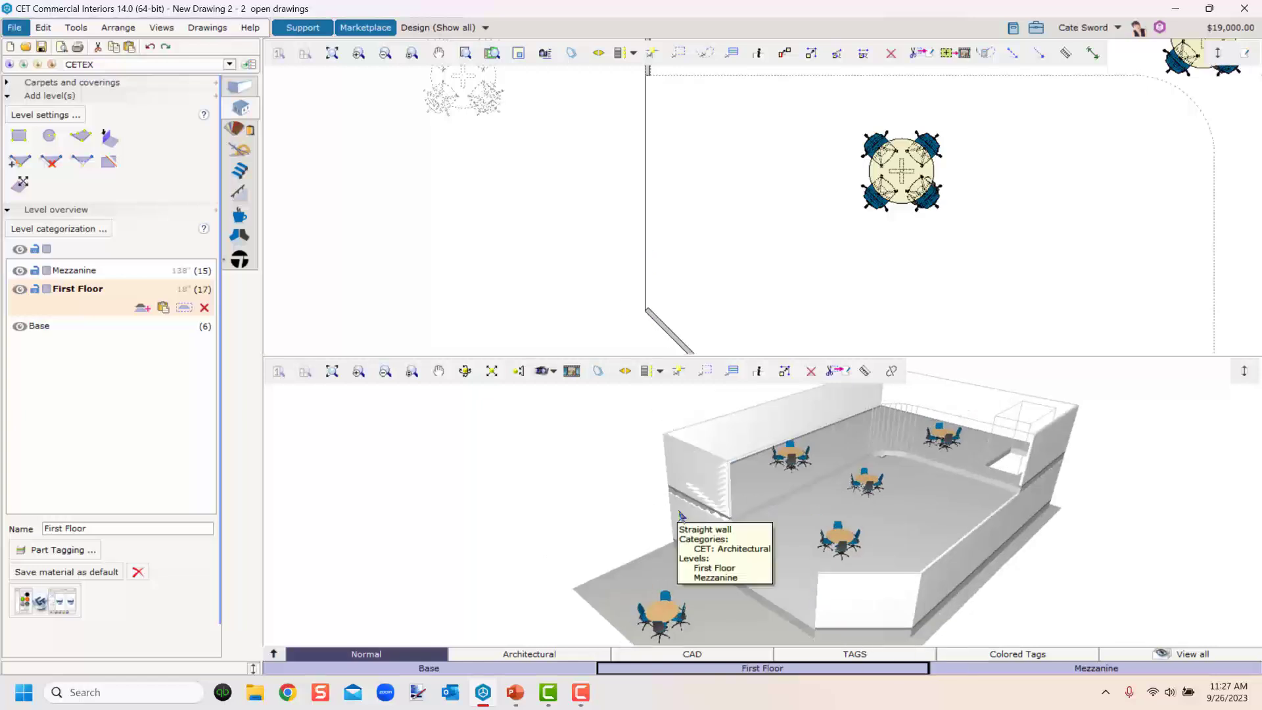
left_click(716, 545)
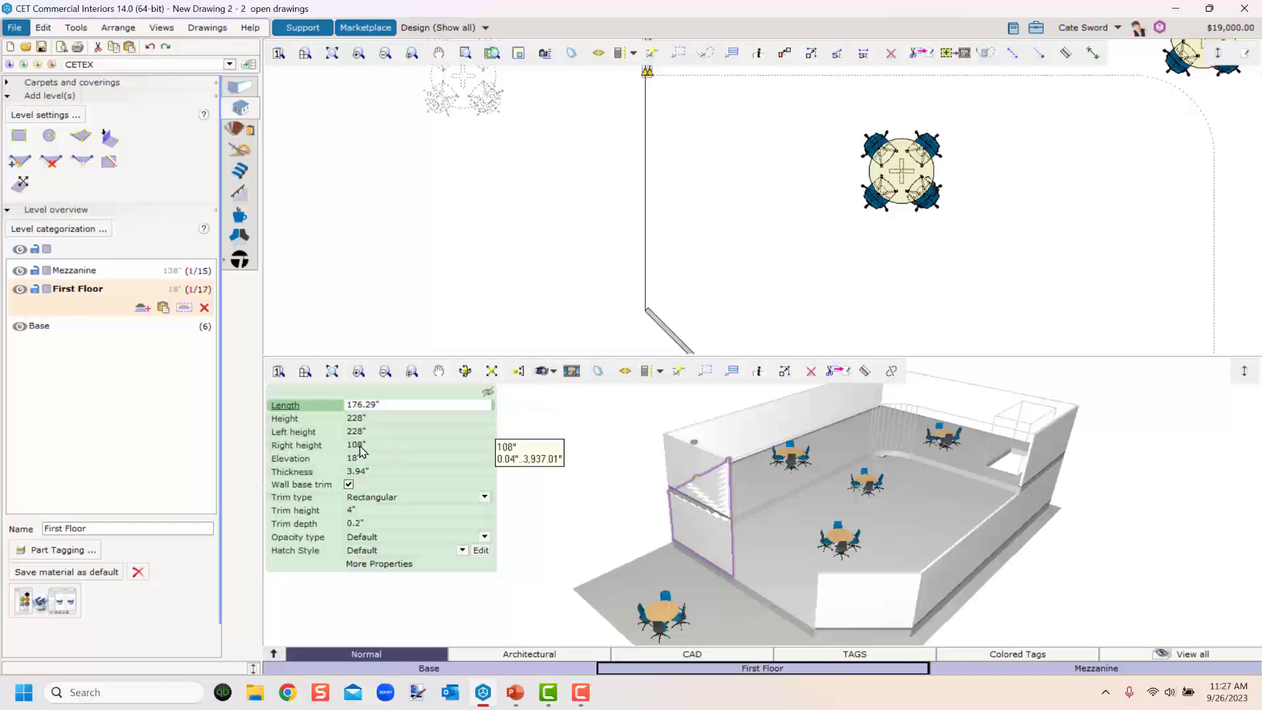
left_click(373, 421)
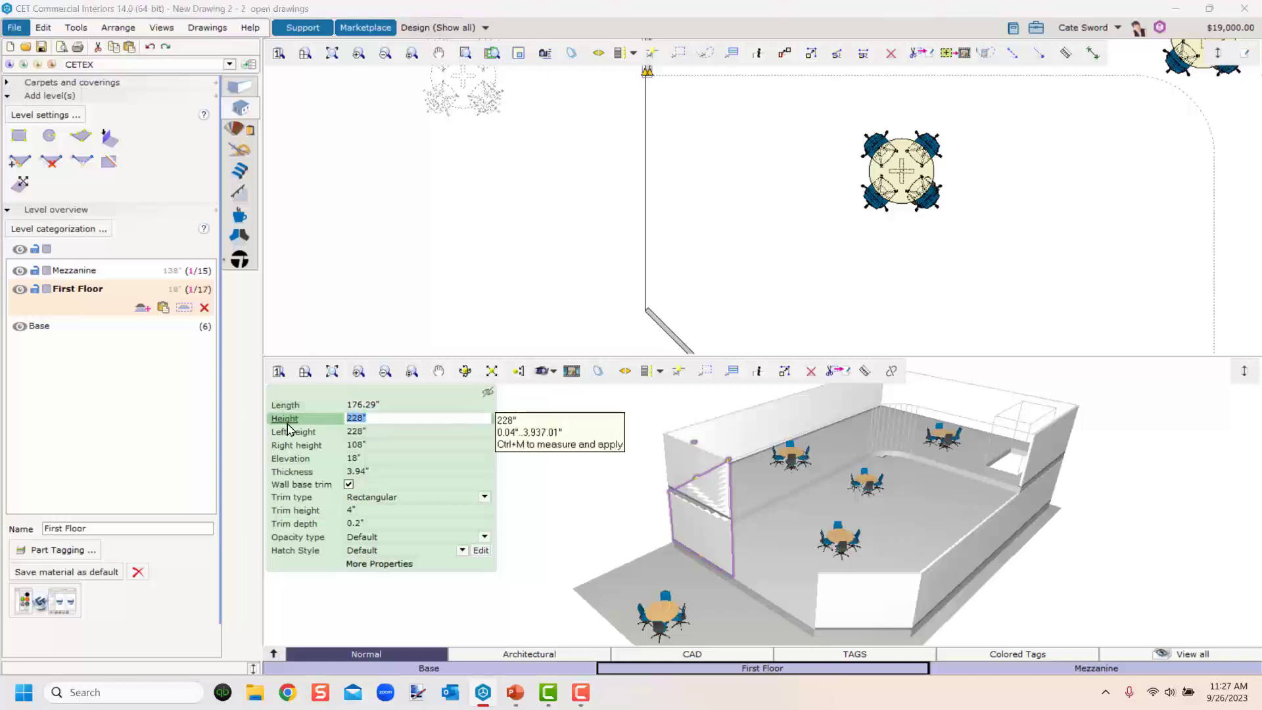
type("108")
key("Return")
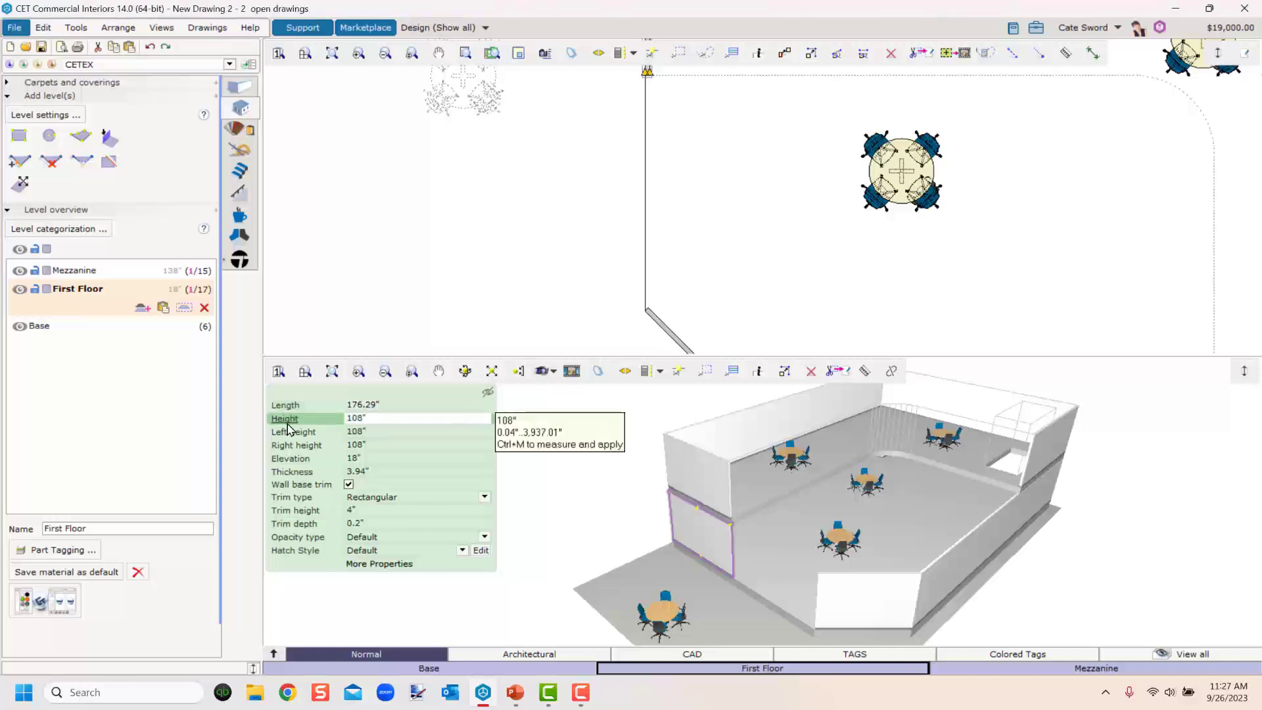
Draw a straight wall about 196" long down the left side from the shortened wall's end and set its height to 2".
left_click(503, 215)
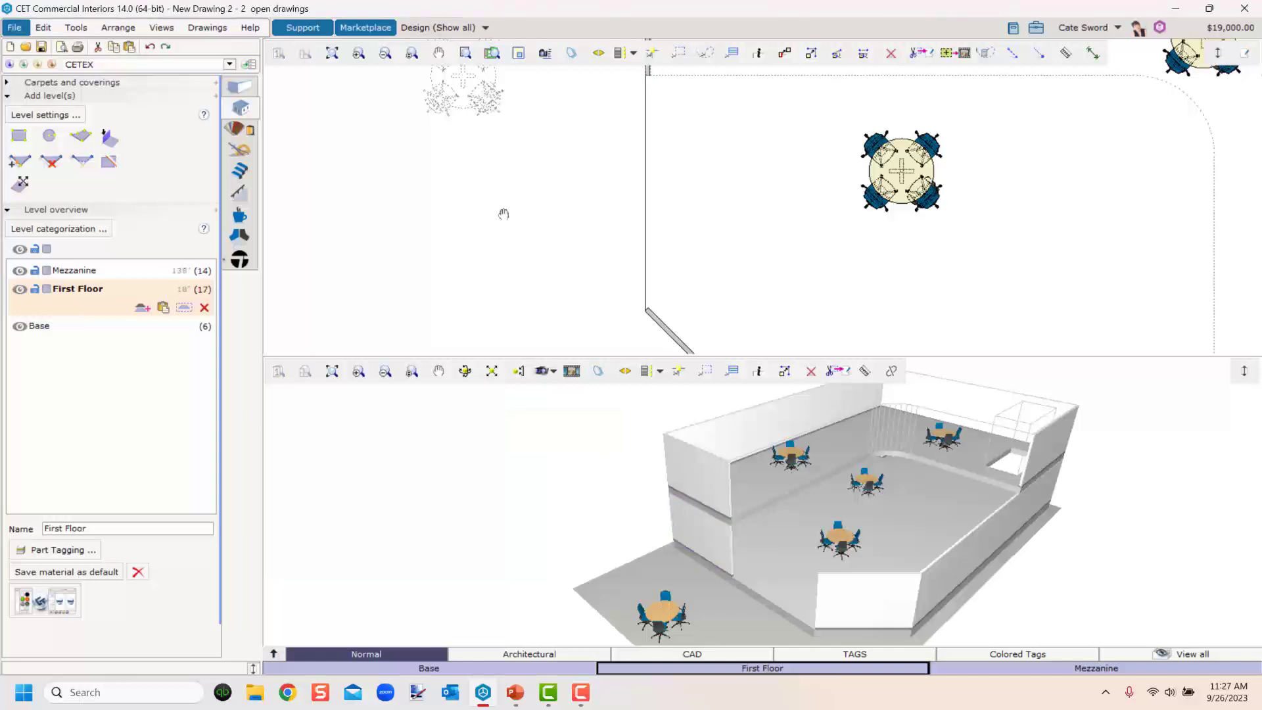
left_click(239, 86)
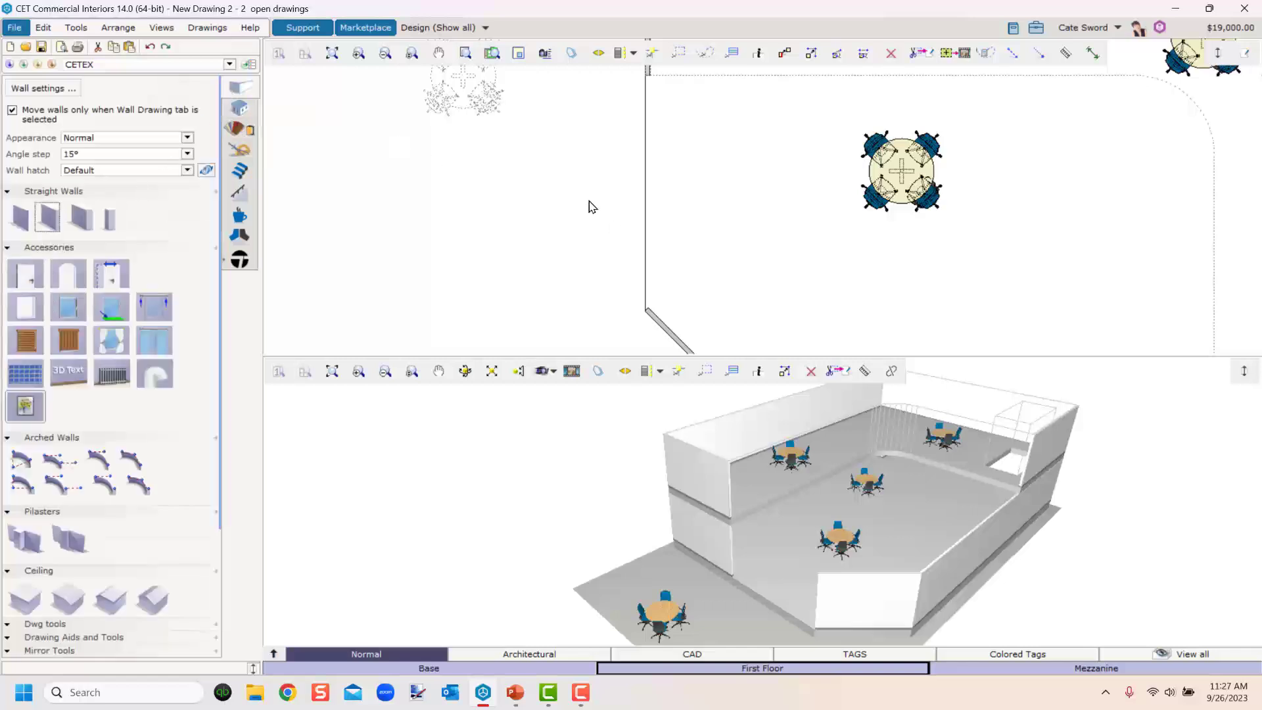
middle_click_drag(570, 183, 530, 307)
left_click(48, 217)
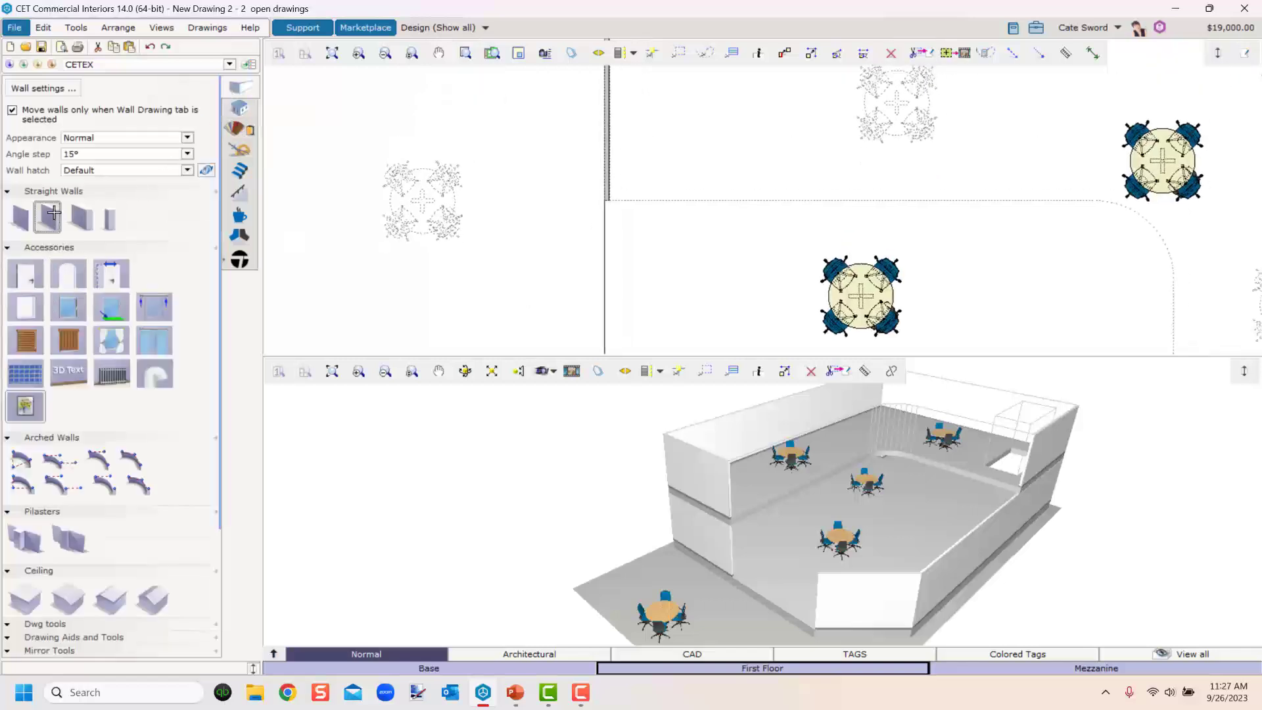
left_click(596, 196)
middle_click_drag(572, 321, 563, 206)
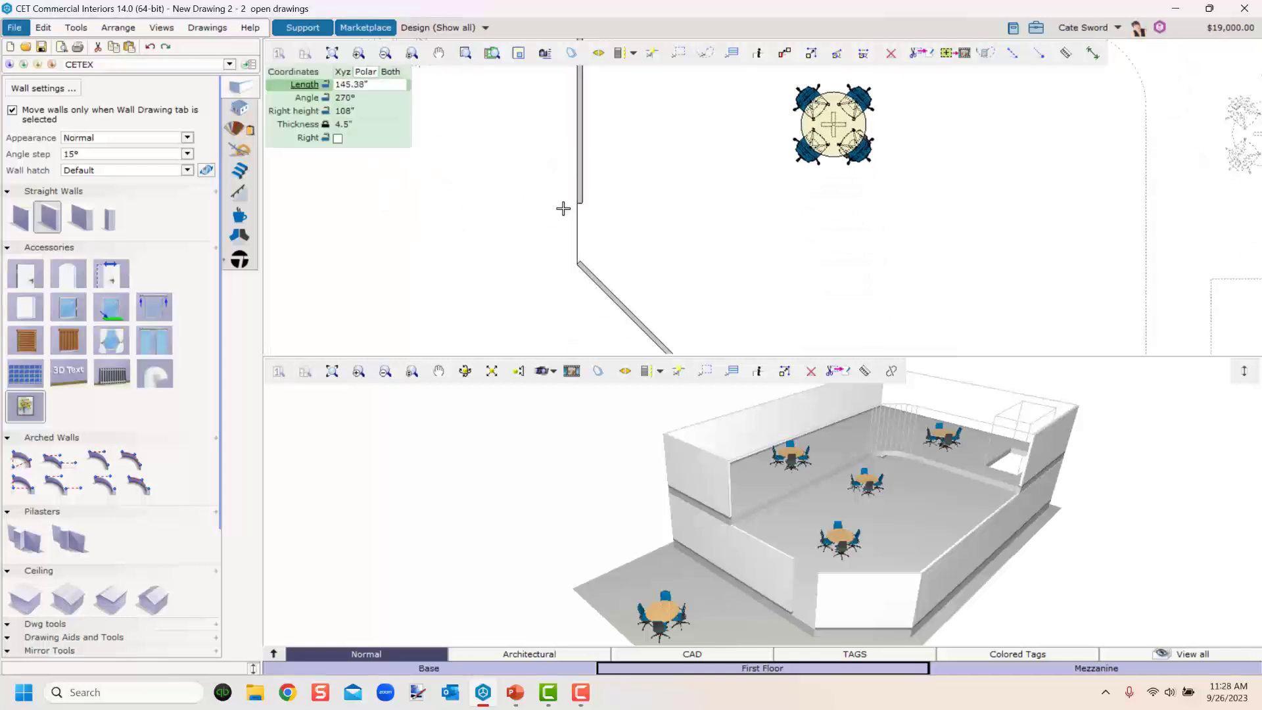
left_click(572, 268)
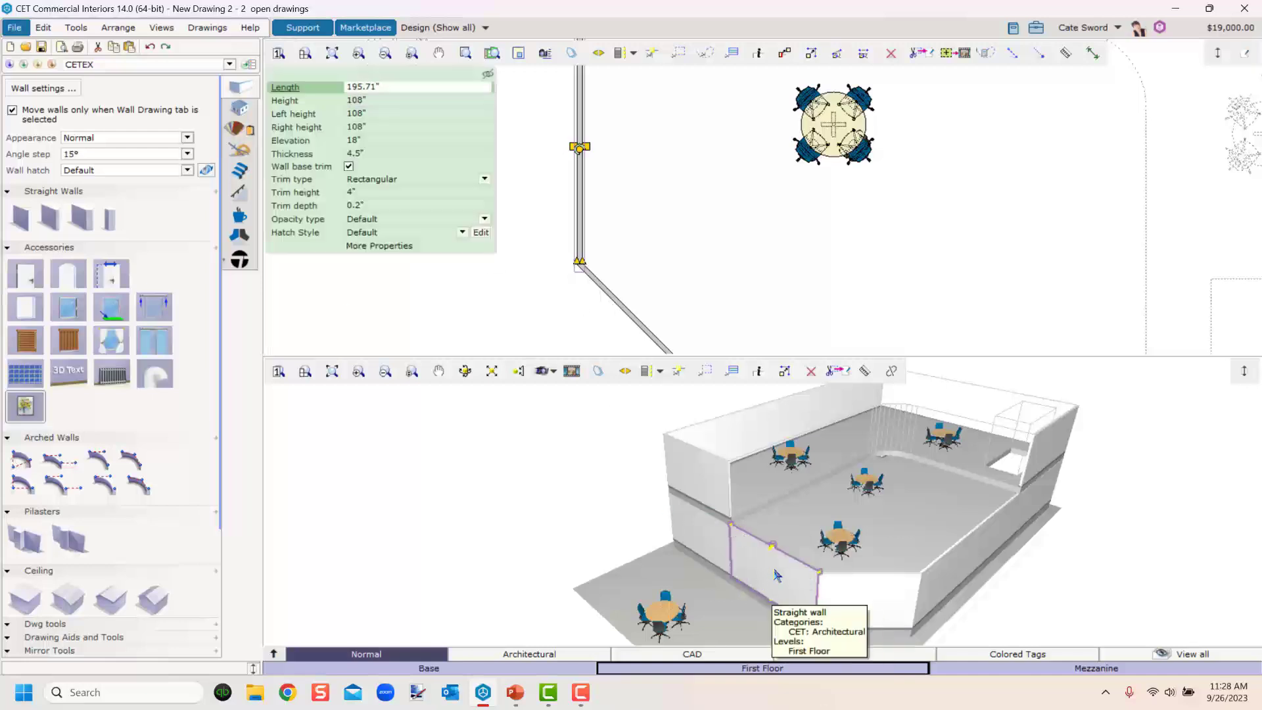
left_click(372, 107)
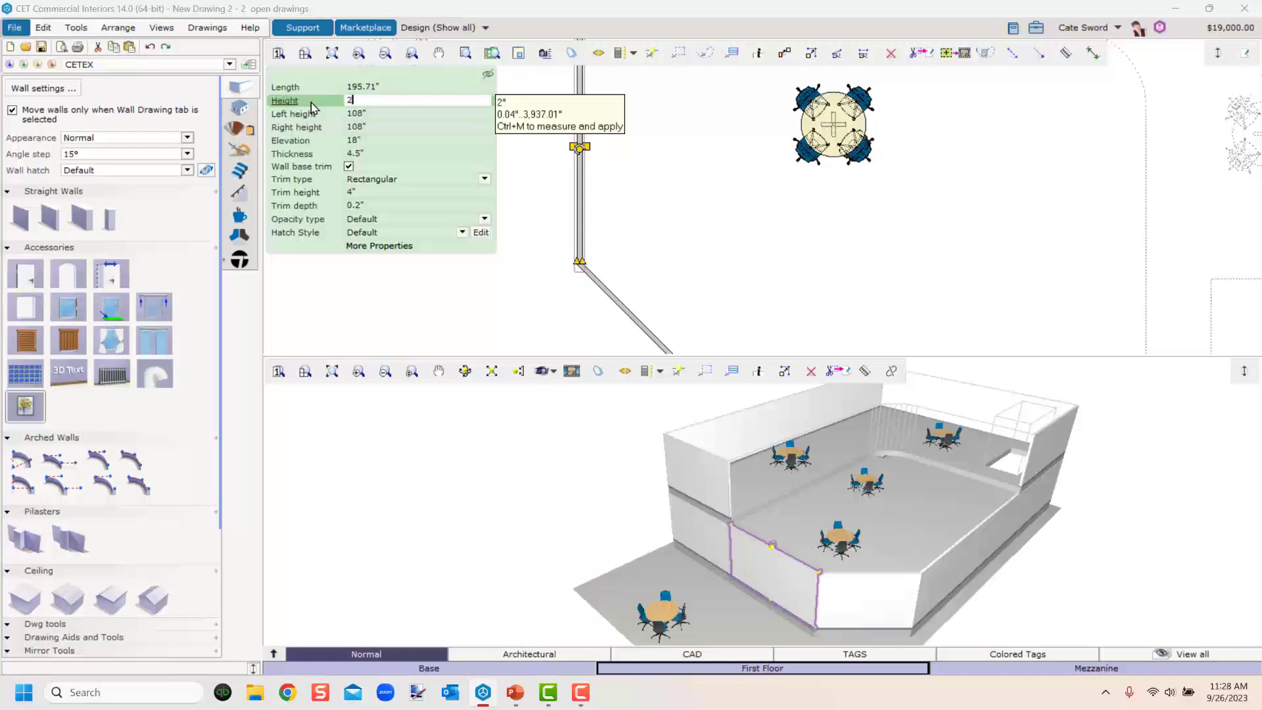
key("Return")
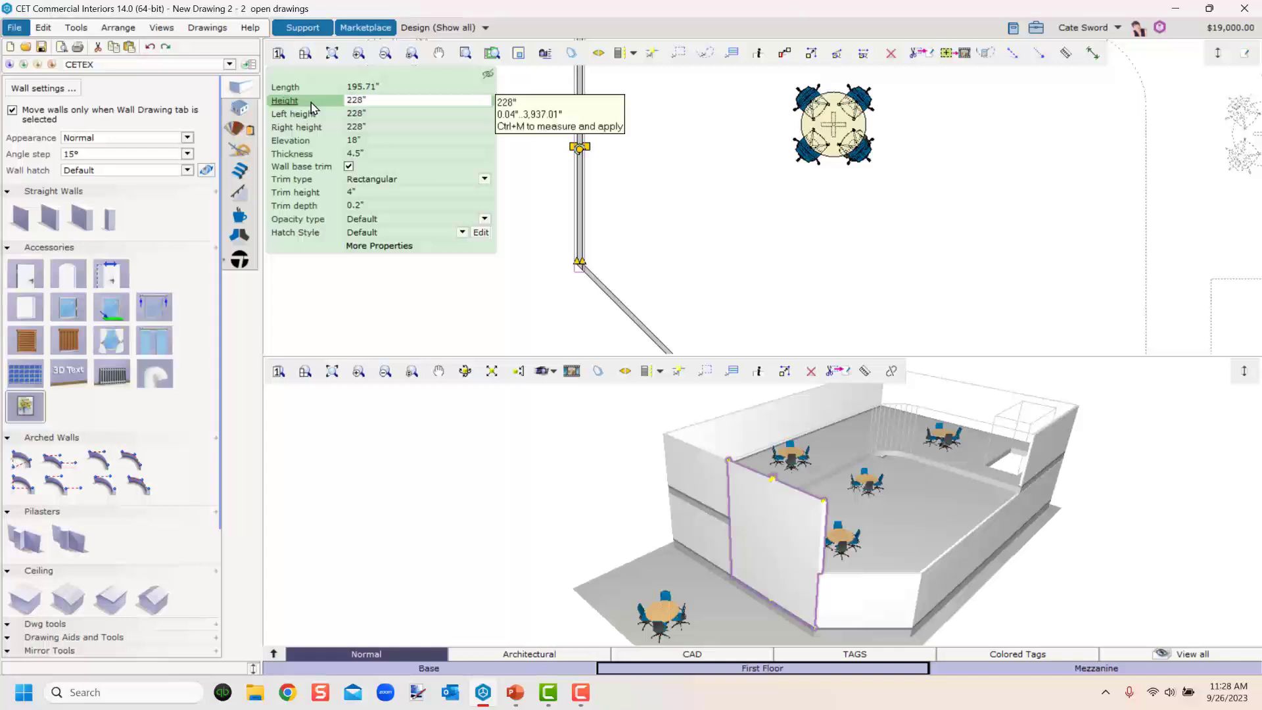
Raise the angled First Floor wall's height to 228".
left_click(874, 610)
left_click(359, 419)
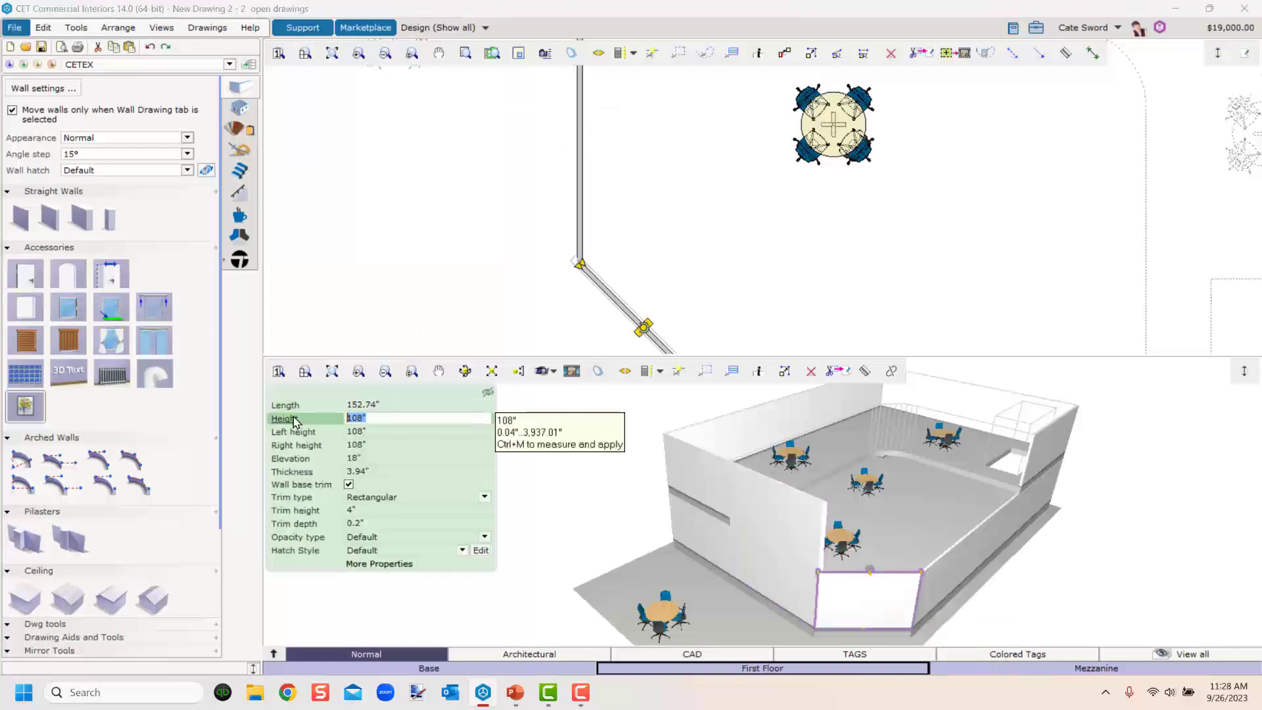
type("228")
key("Return")
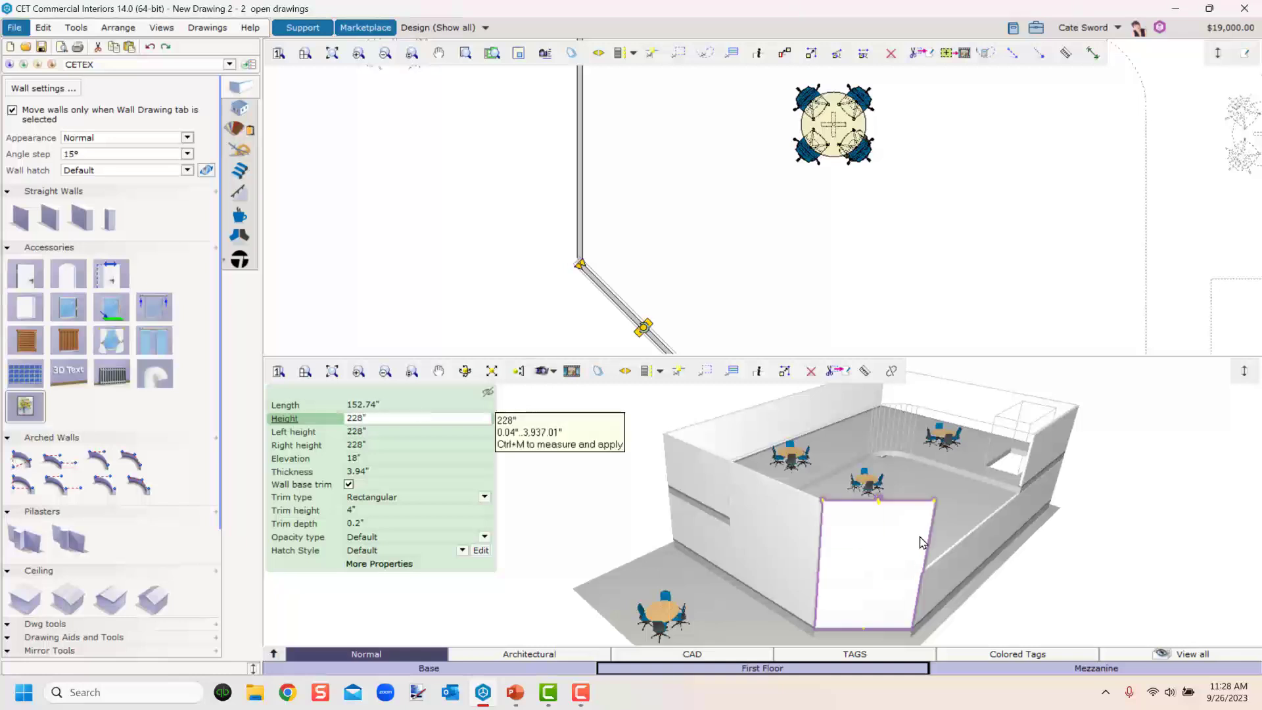
Try to trim the front First Floor wall with Trim lines, then undo the trim.
middle_click_drag(1031, 544, 814, 523)
scroll(966, 279, "down", 4)
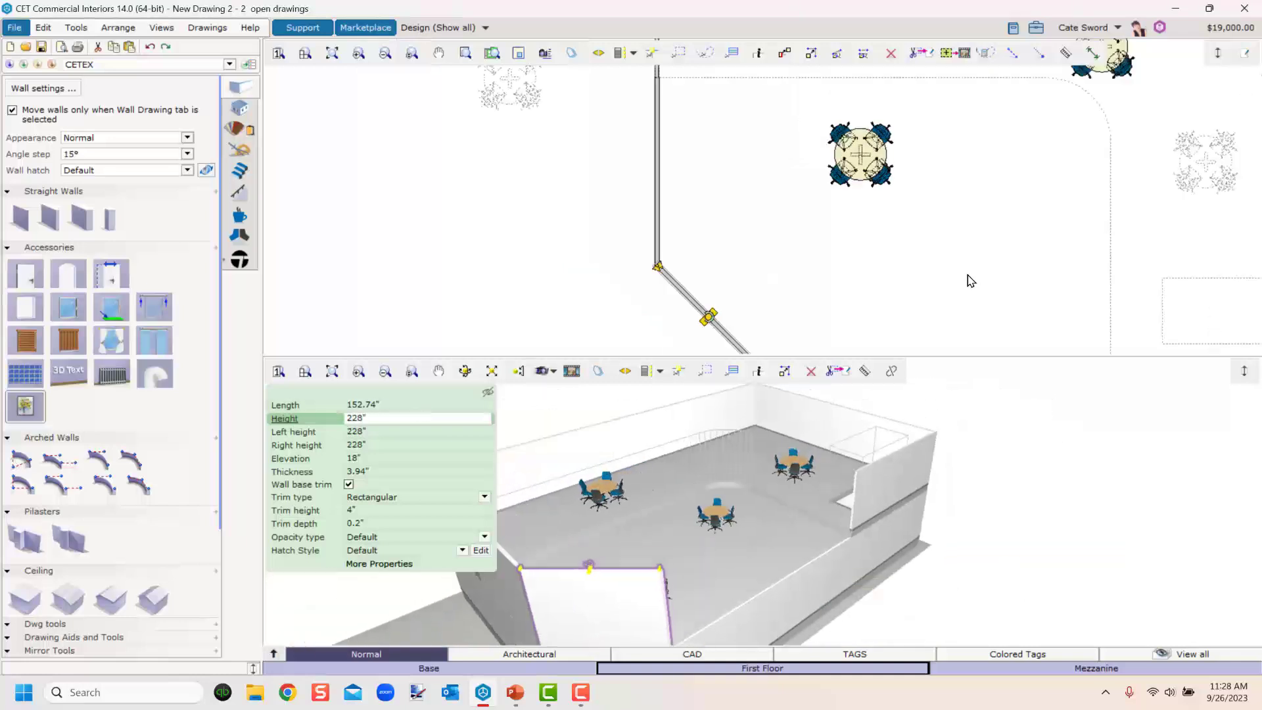
middle_click_drag(947, 282, 593, 265)
left_click(611, 318)
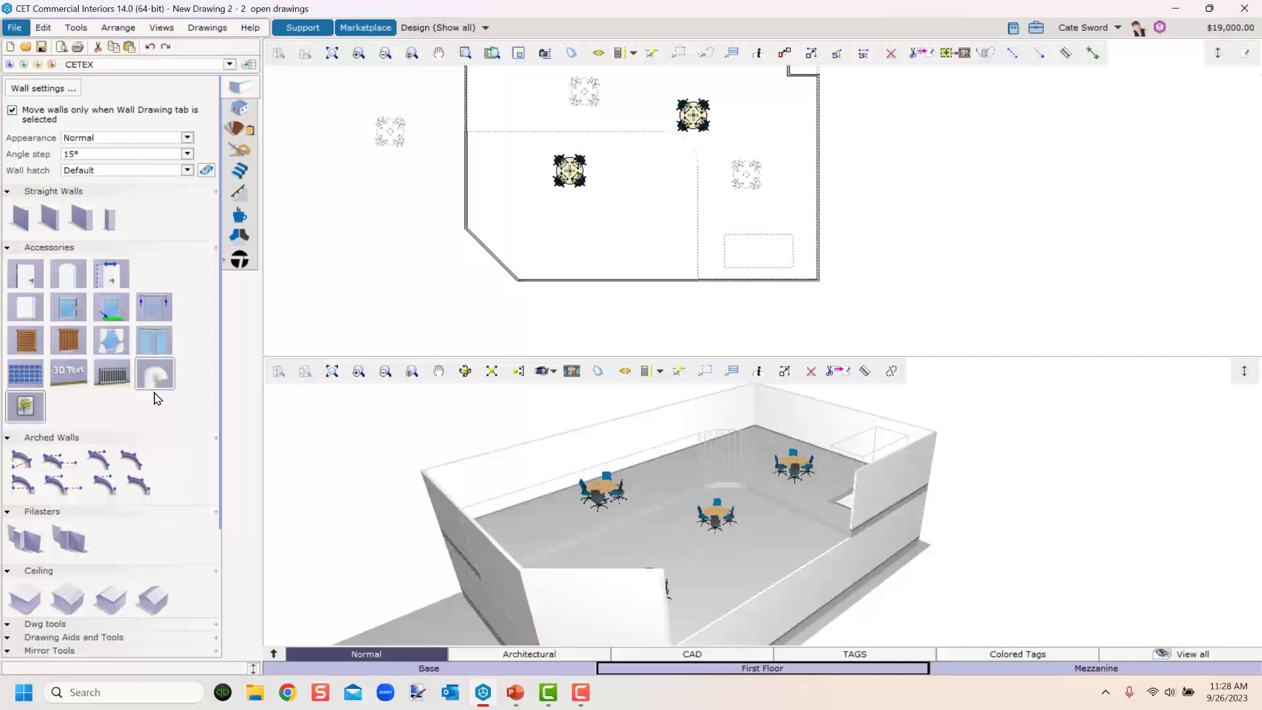
scroll(155, 394, "down", 5)
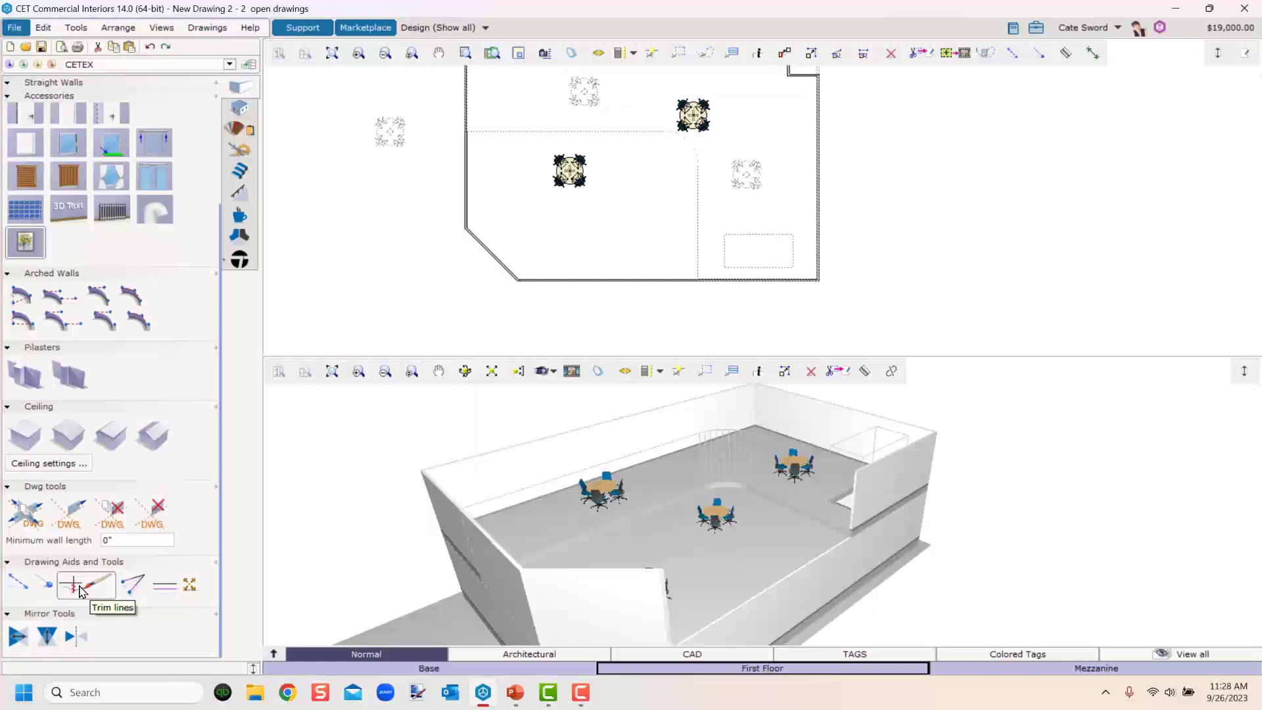
left_click(80, 590)
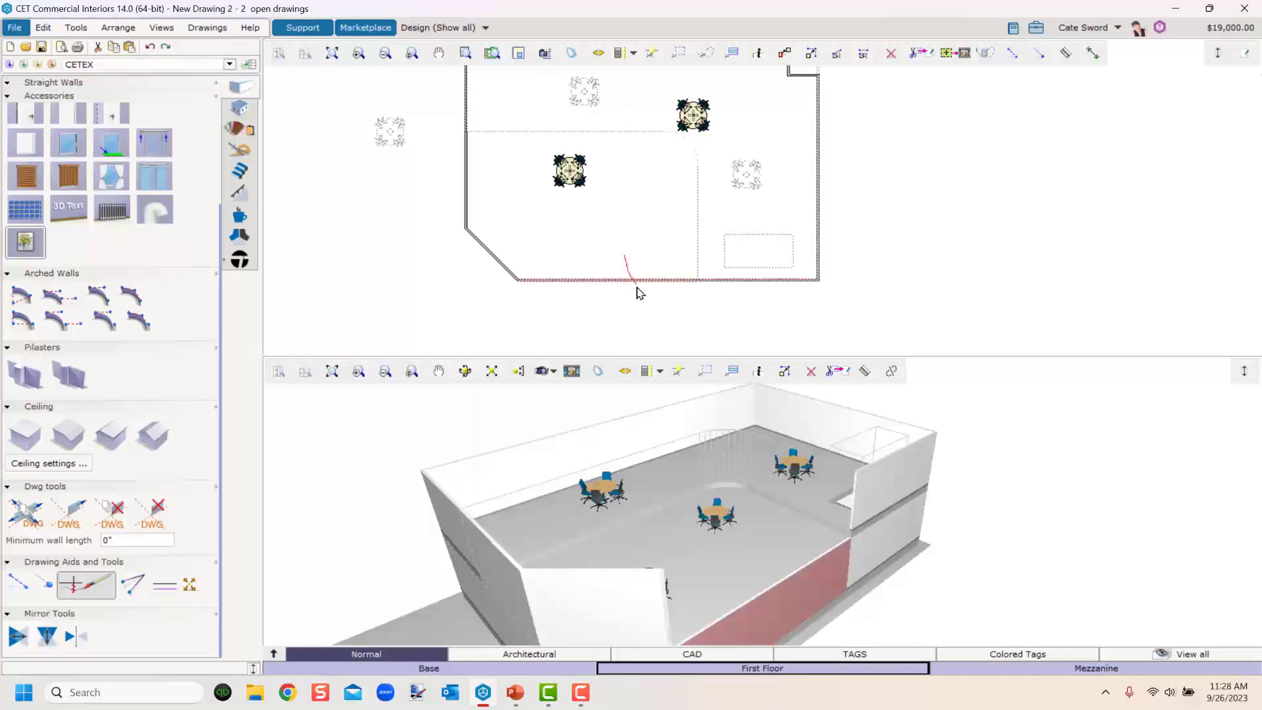
left_click(643, 301)
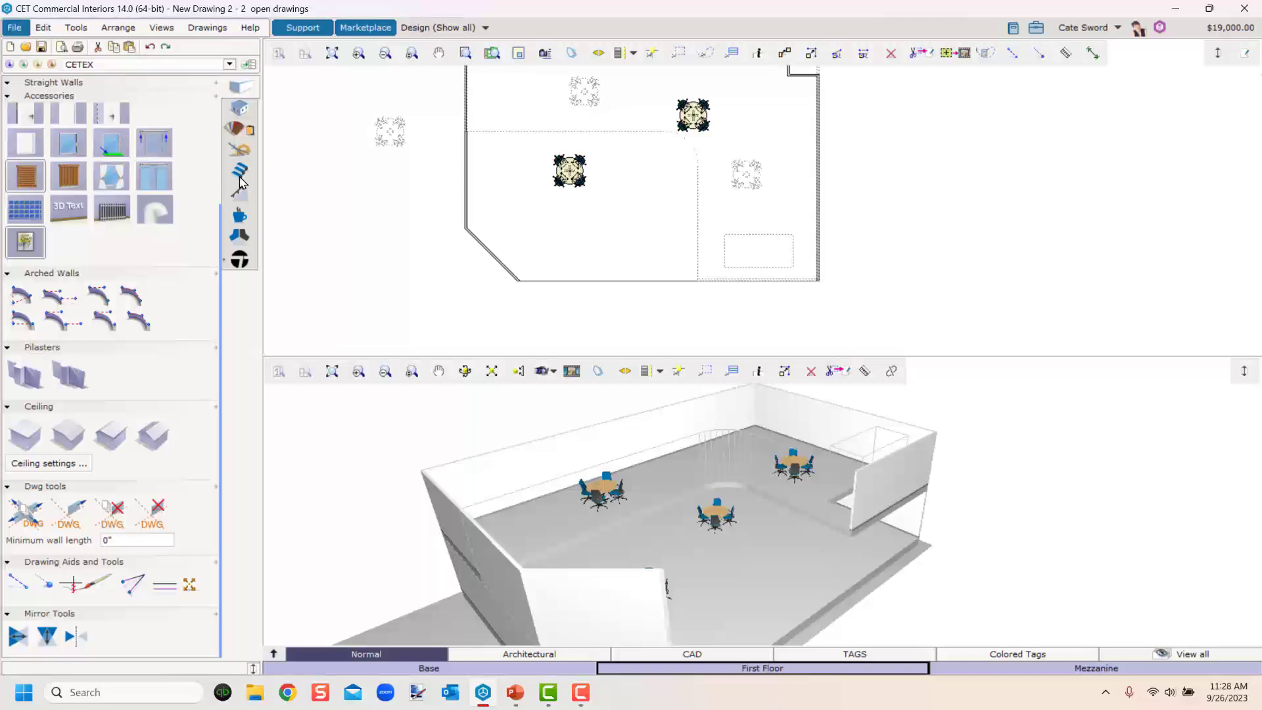
left_click(150, 46)
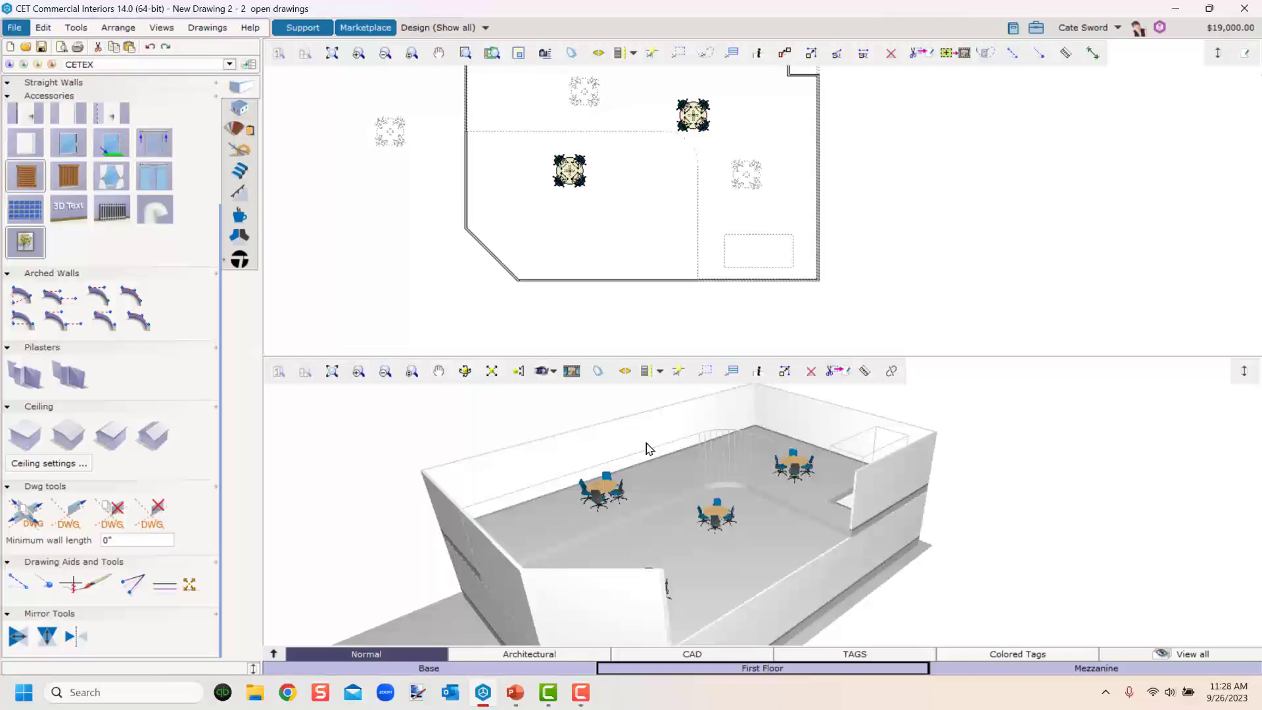
Shorten the front First Floor wall to about 246 inches by moving its left end to the right.
left_click(750, 598)
right_click_drag(749, 598, 648, 581)
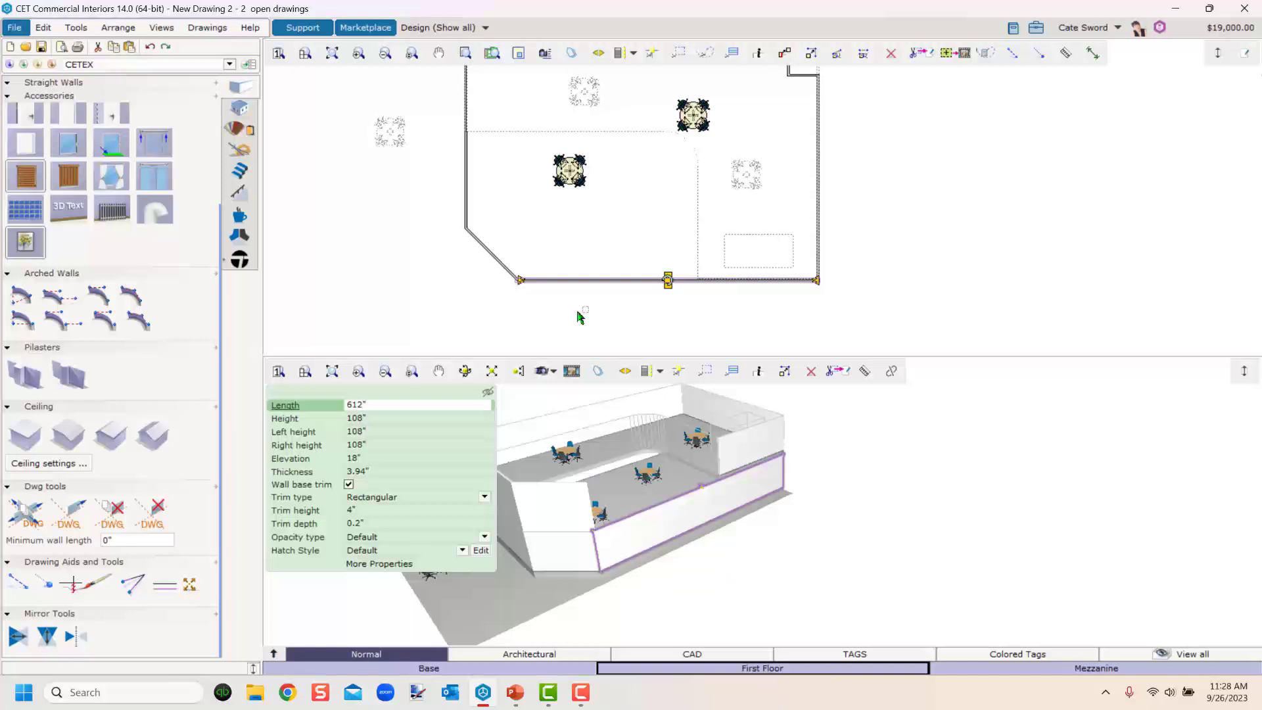
scroll(578, 317, "up", 3)
left_click_drag(463, 234, 812, 228)
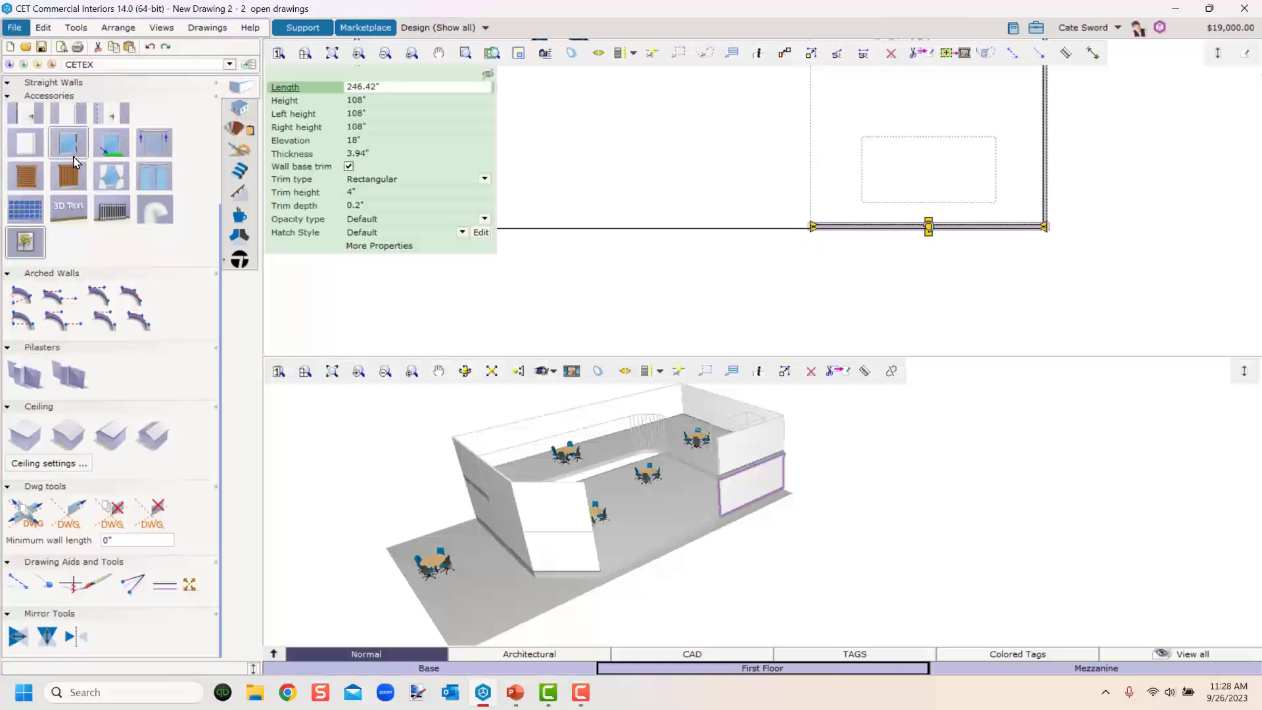
Draw a straight wall about 366" long along the front from the angled wall's end to the shortened wall.
left_click(46, 216)
left_click(458, 227)
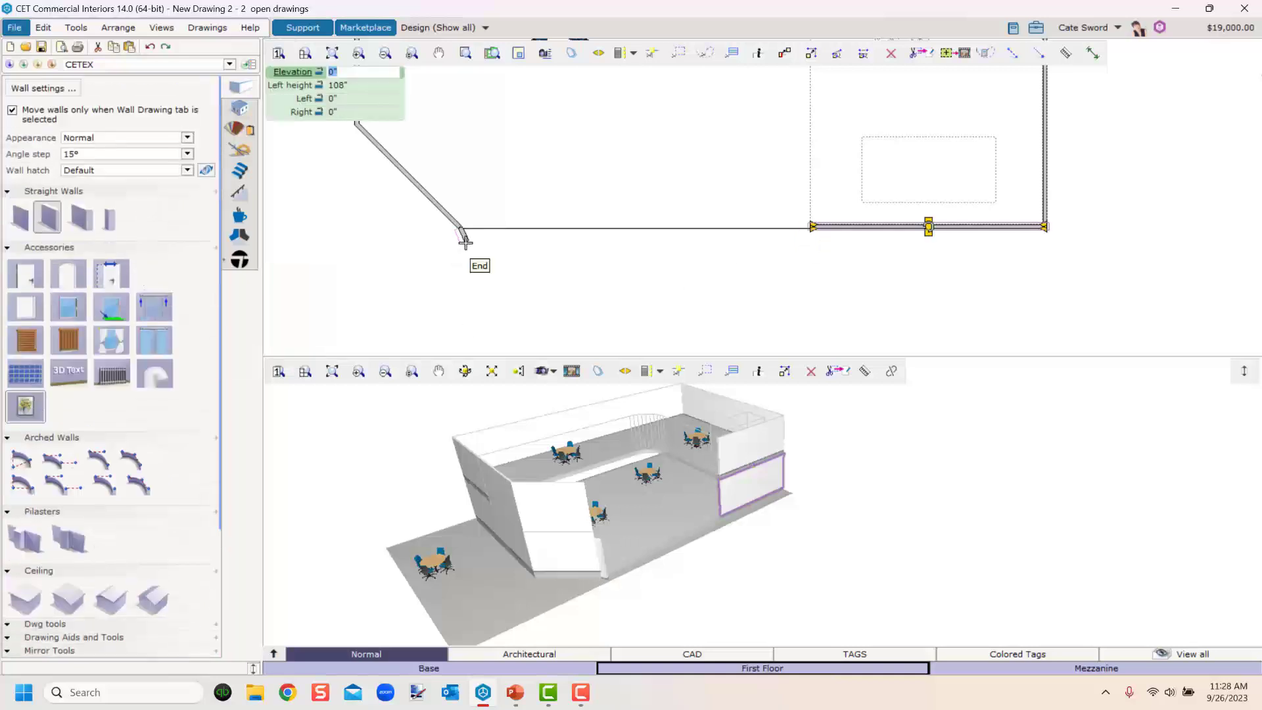
left_click(809, 230)
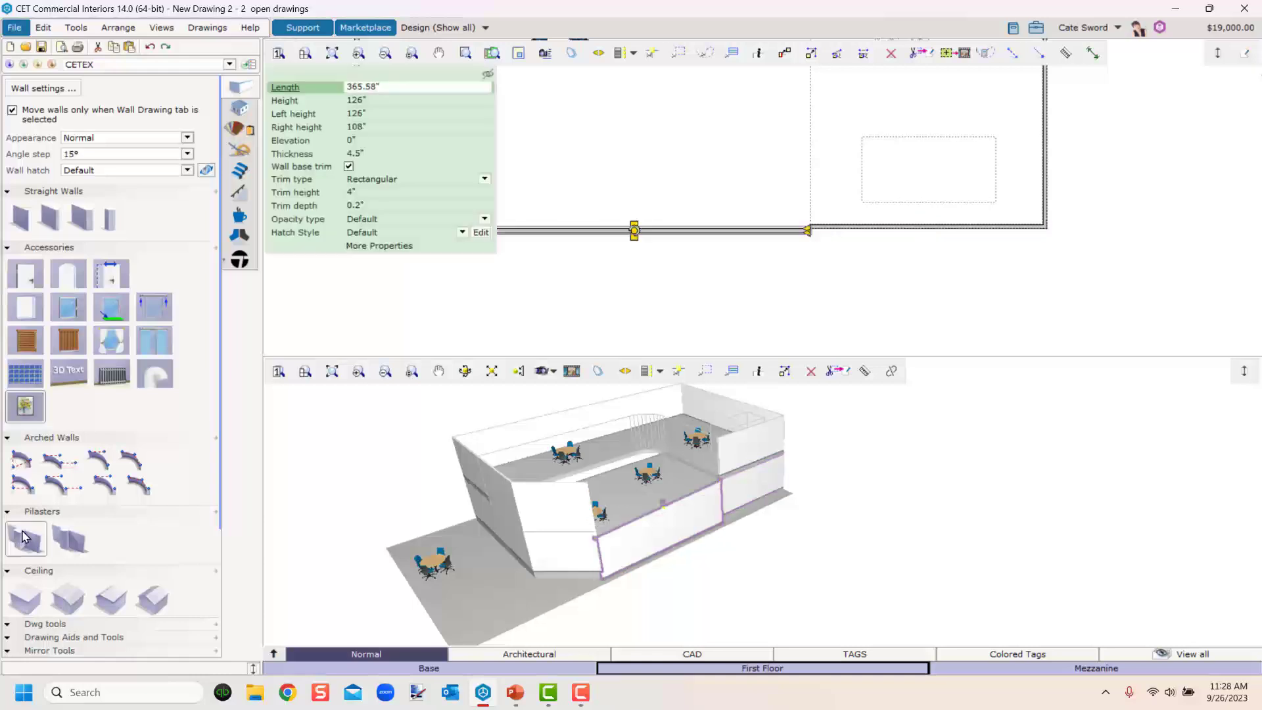
scroll(644, 610, "up", 3)
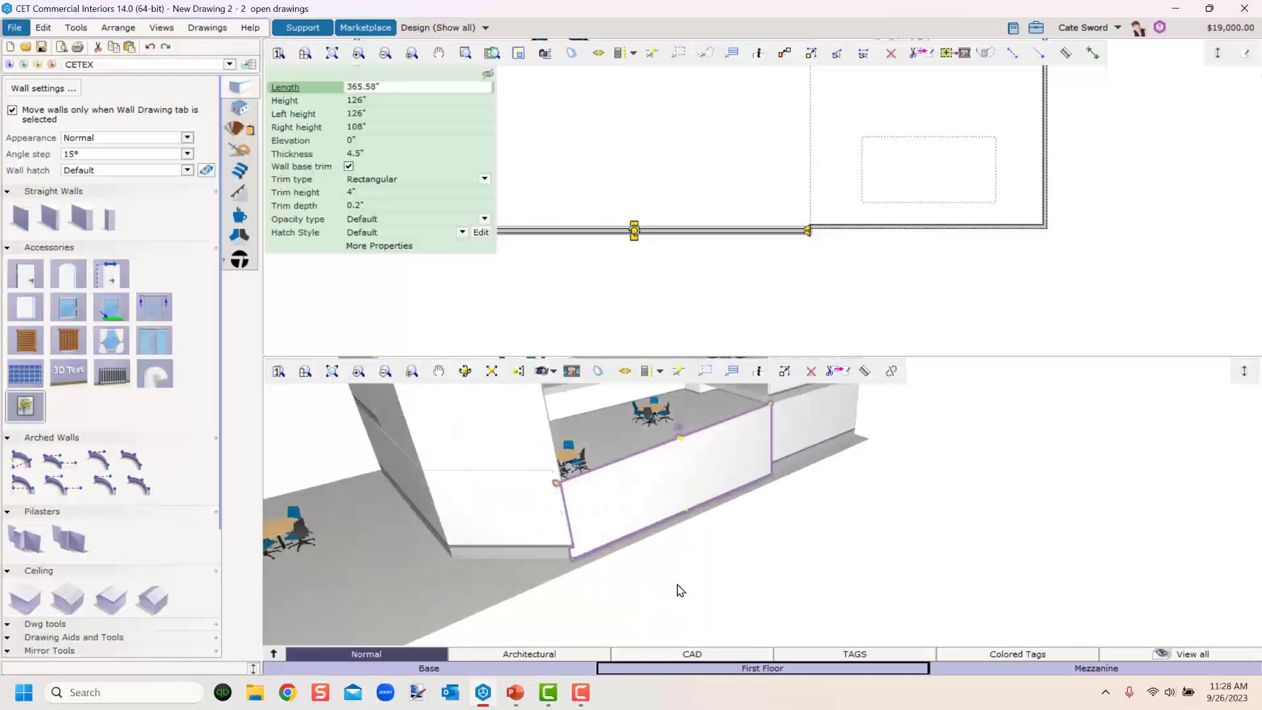
Set the new front First Floor wall's height to 228".
mouse_move(650, 514)
left_mouse_down()
mouse_move(652, 498)
mouse_move(639, 499)
left_mouse_up()
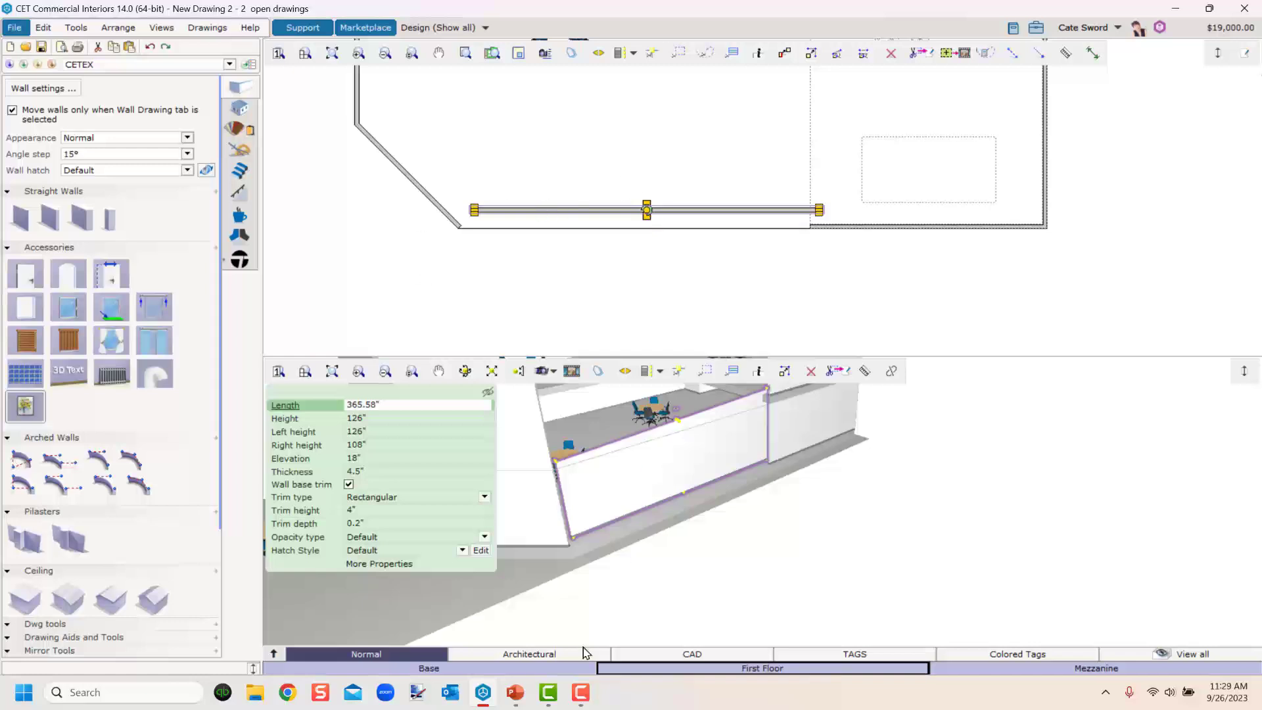
scroll(579, 557, "up", 4)
middle_click_drag(606, 557, 559, 525)
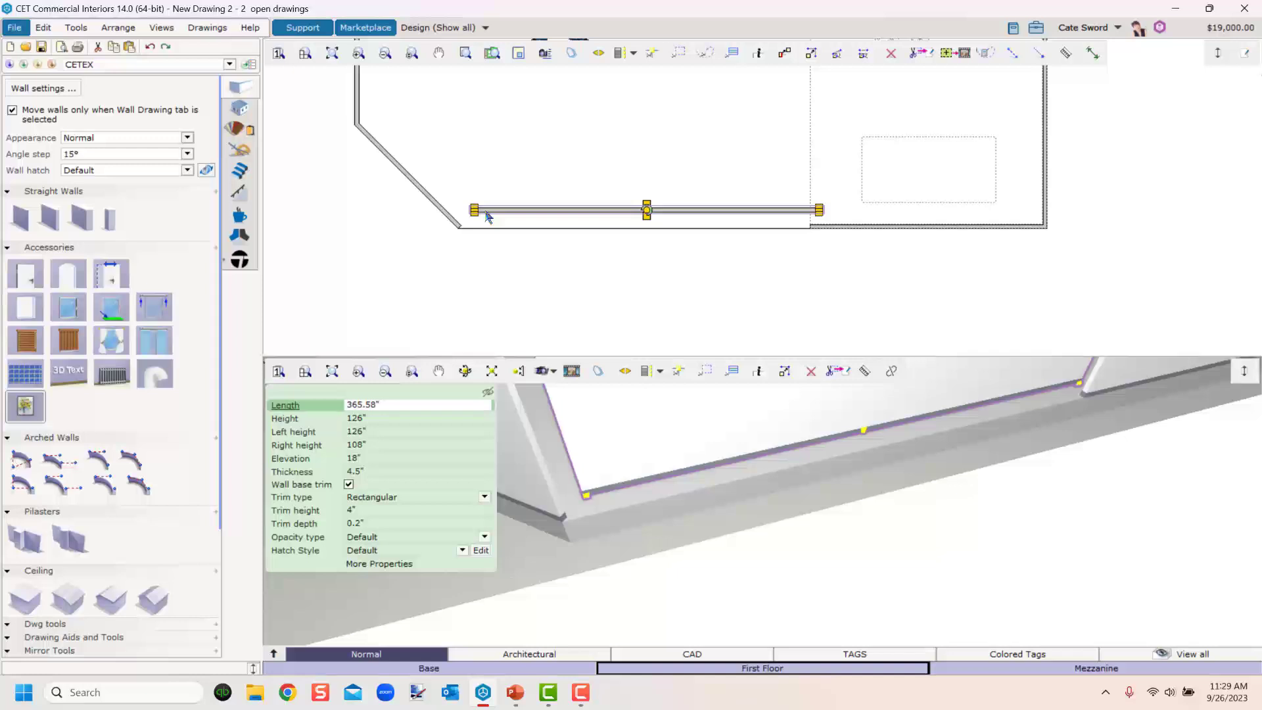
scroll(585, 152, "up", 3)
left_click(810, 53)
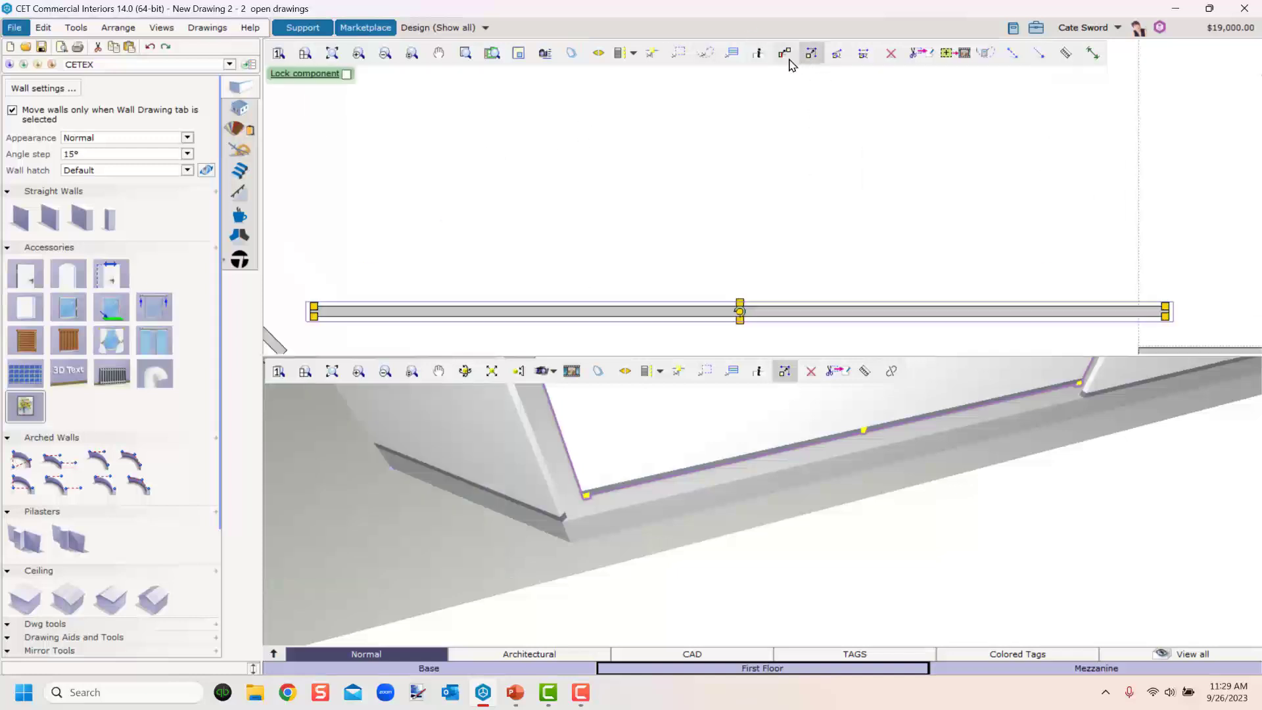
left_click_drag(470, 272, 436, 298)
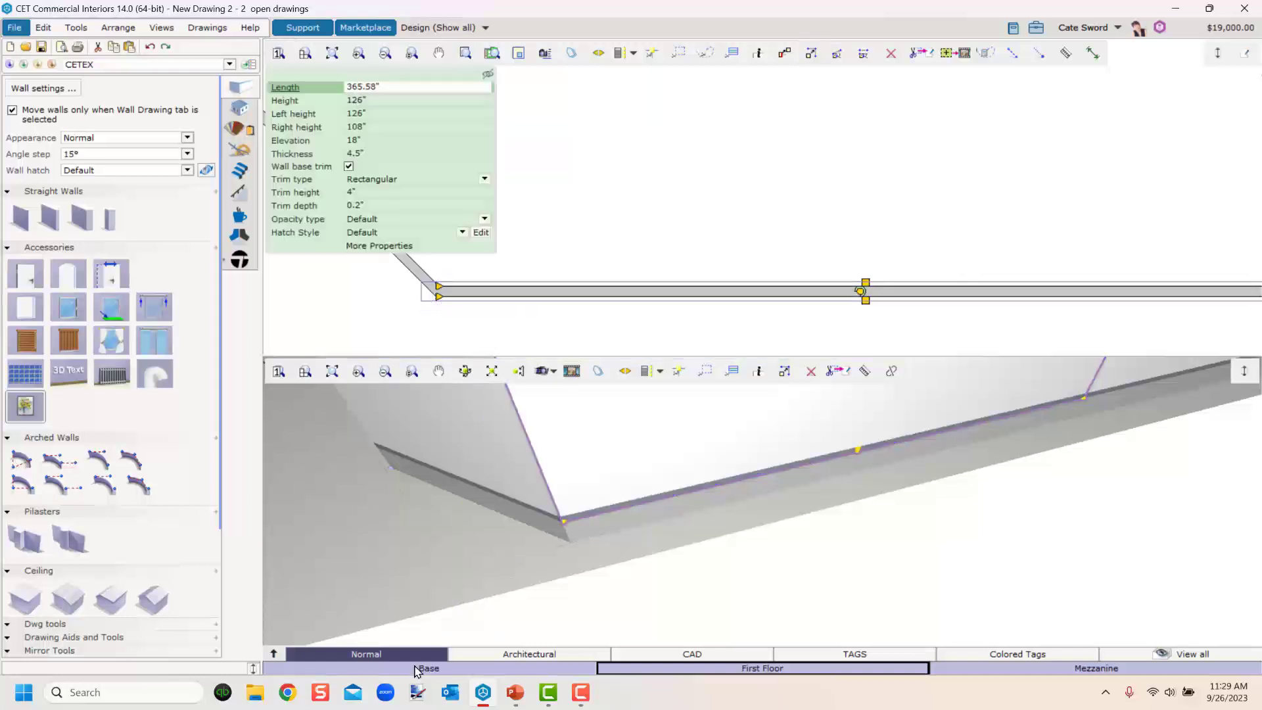
left_click(369, 100)
double_click(369, 100)
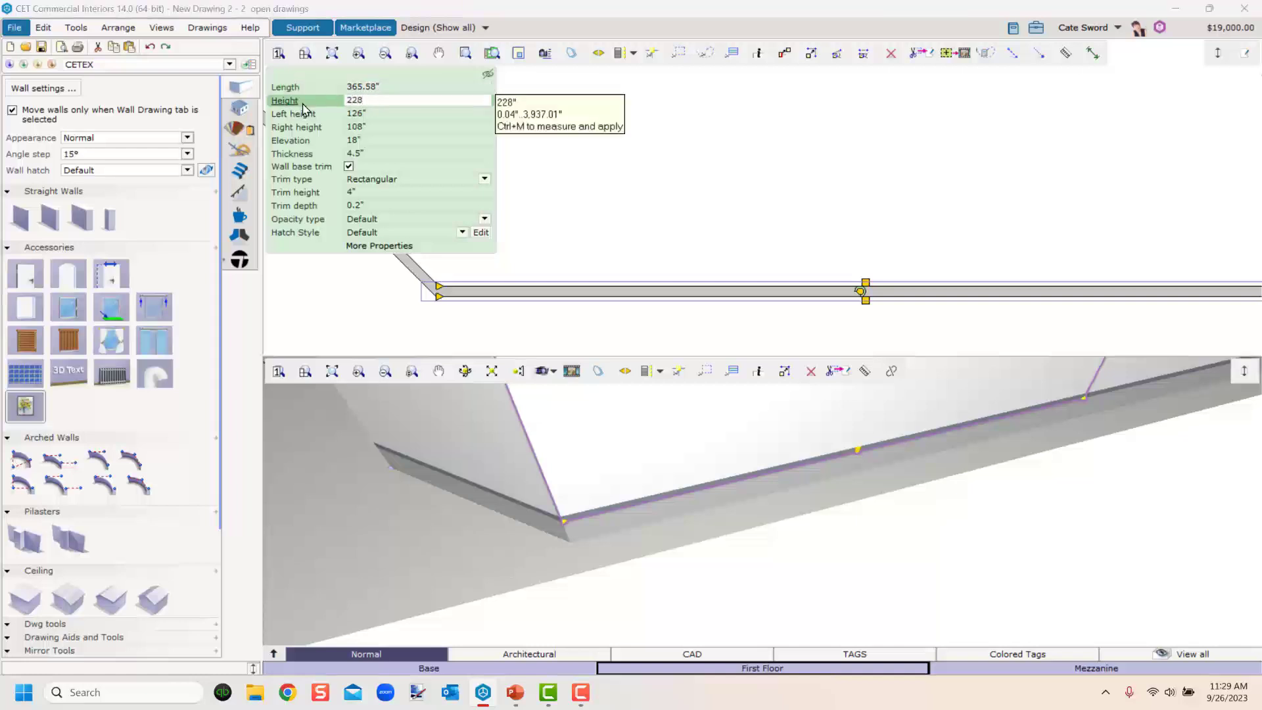
key("Return")
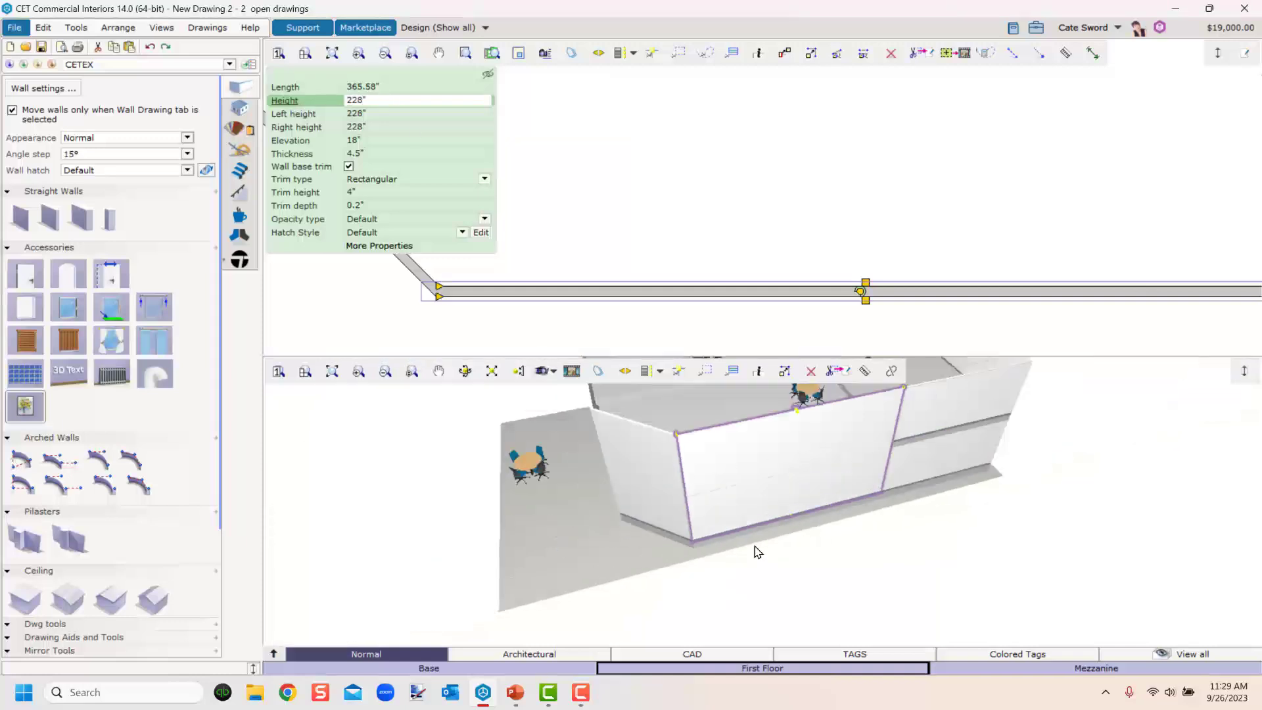
Review the building in the 3D view and switch between the Mezzanine and First Floor levels.
left_click(812, 561)
mouse_move(637, 553)
middle_mouse_down()
mouse_move(463, 526)
mouse_move(482, 577)
mouse_move(707, 572)
mouse_move(763, 512)
mouse_move(681, 566)
mouse_move(656, 567)
middle_mouse_up()
scroll(621, 561, "down", 4)
right_click_drag(620, 560, 558, 594)
middle_click_drag(558, 594, 581, 574)
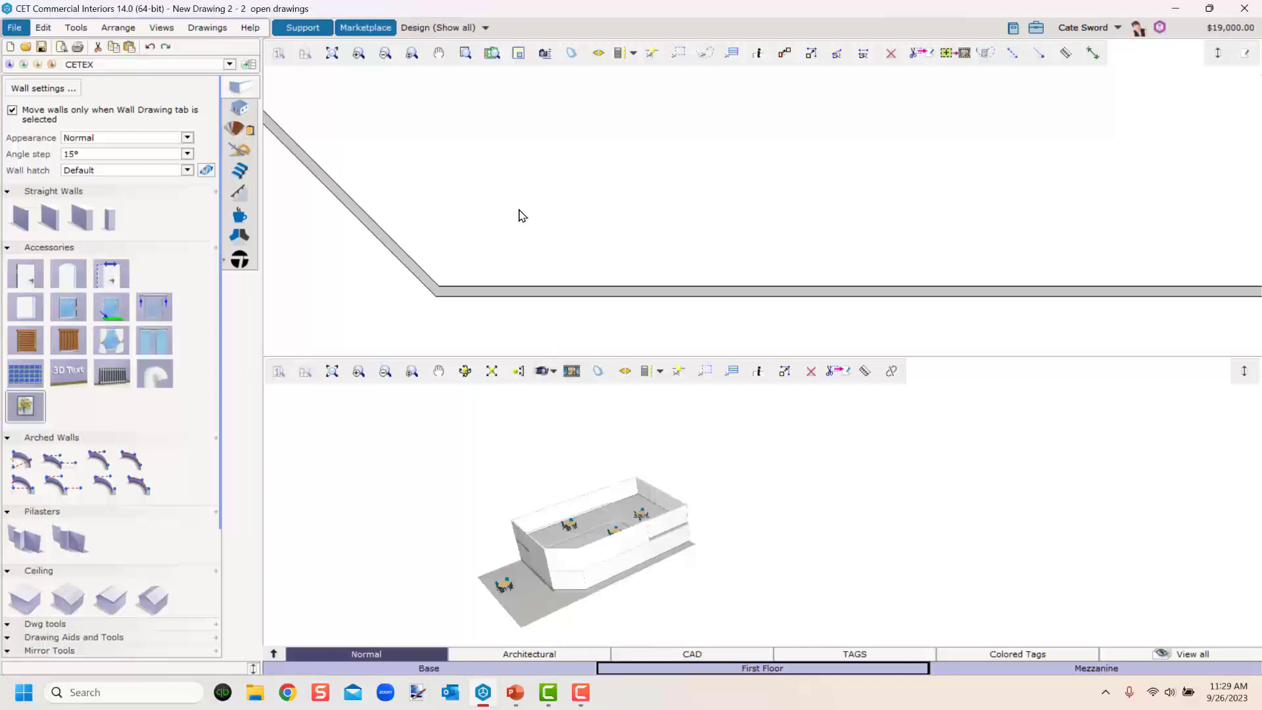
scroll(519, 216, "down", 4)
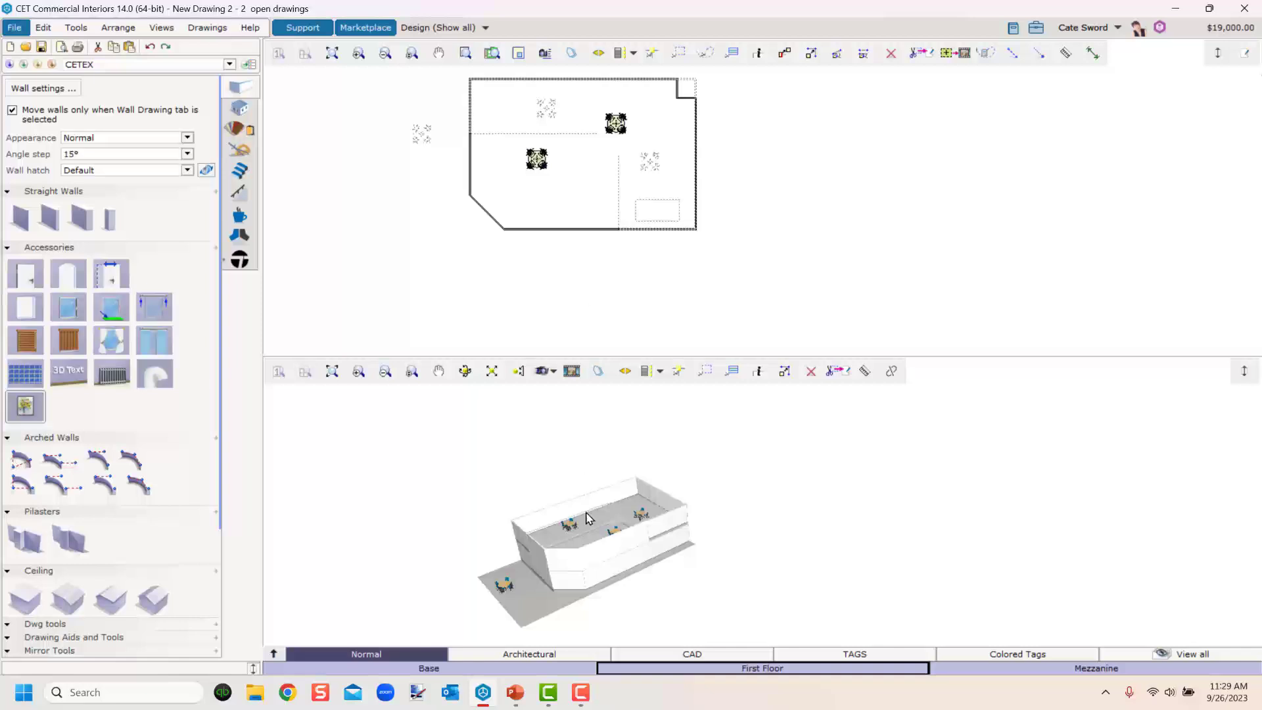
middle_click_drag(660, 578, 850, 518)
scroll(657, 609, "up", 4)
middle_click_drag(736, 545, 623, 557)
left_click(578, 553)
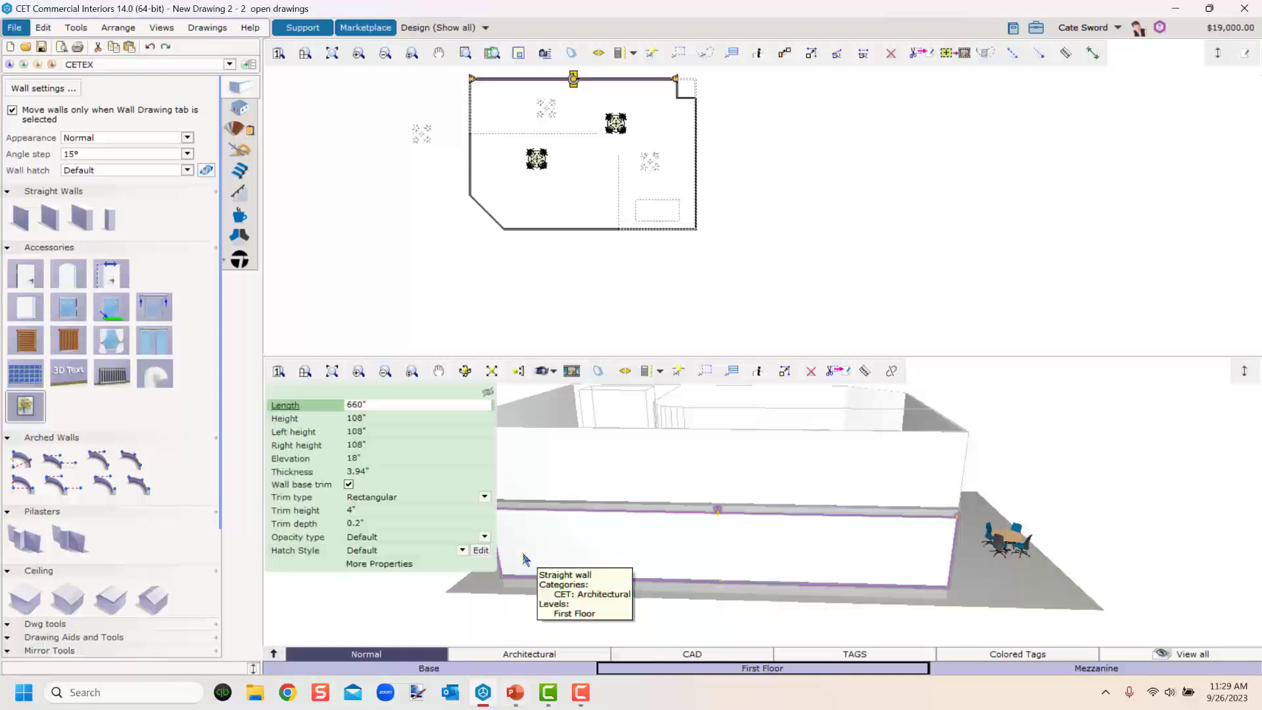
scroll(499, 117, "up", 5)
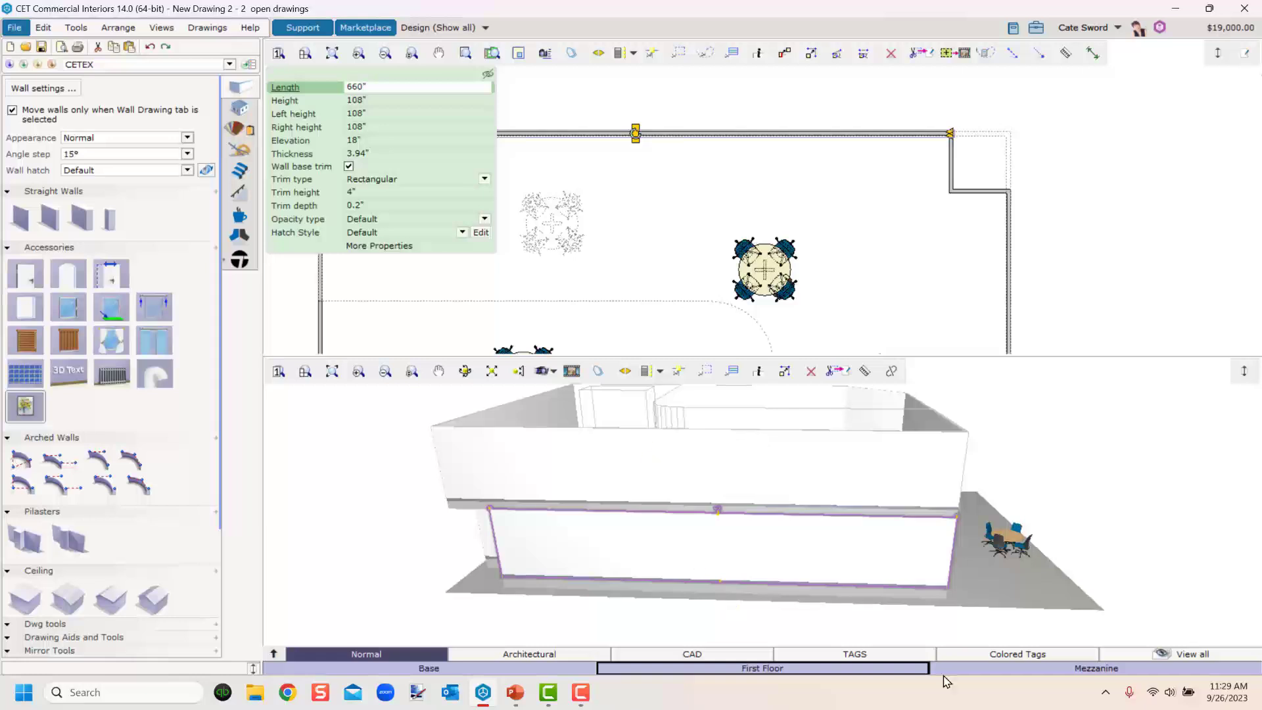
left_click(1029, 668)
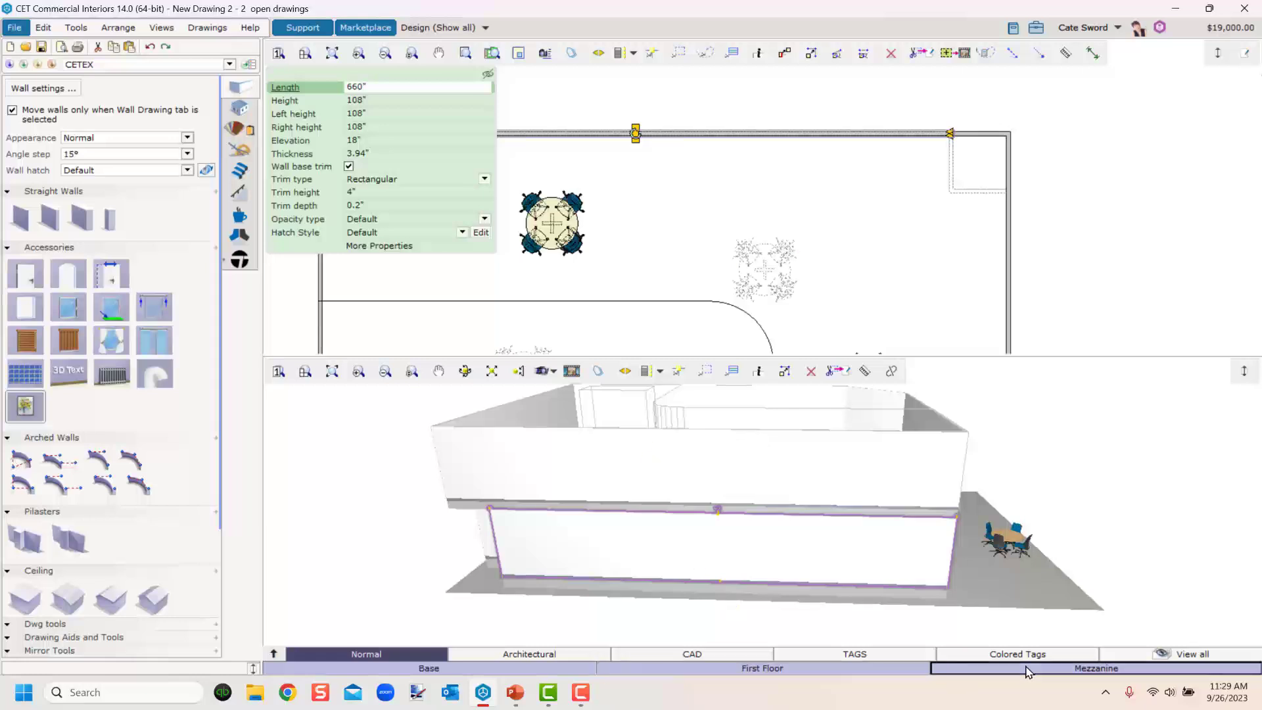
left_click(836, 669)
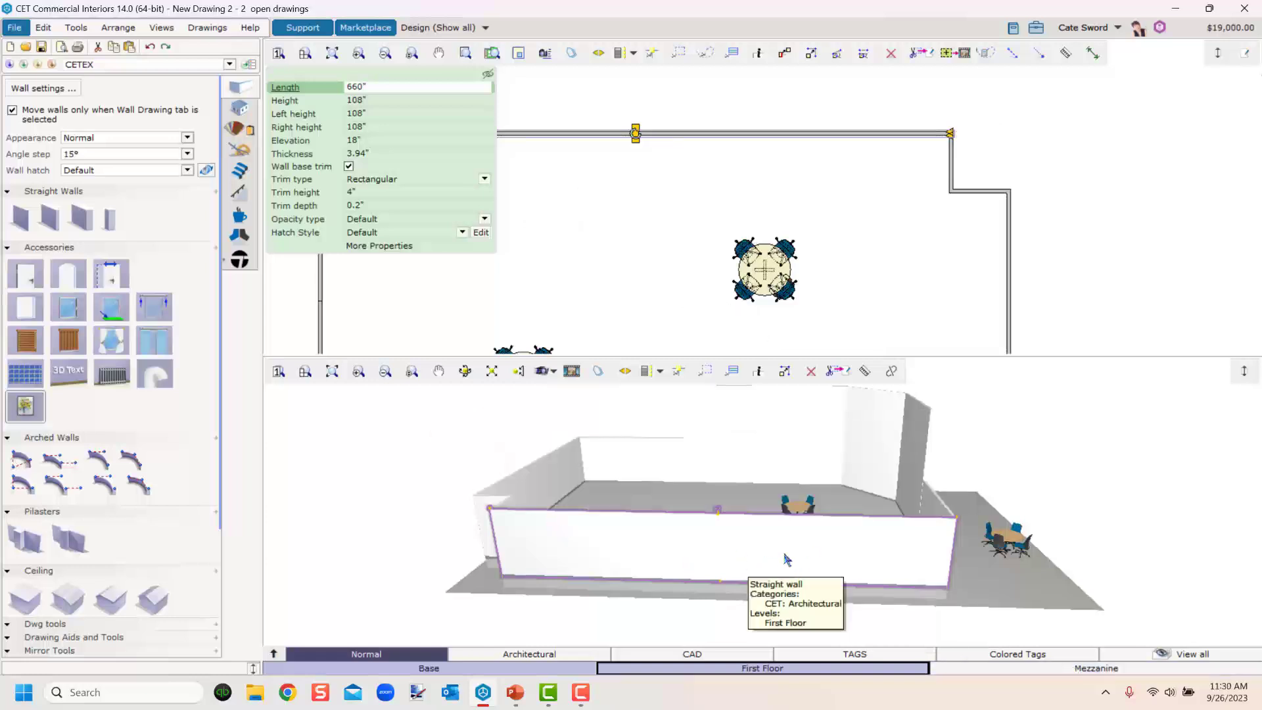
Insert a 60" wide window on the First Floor back wall, 24" from the wall's left end.
left_click(626, 199)
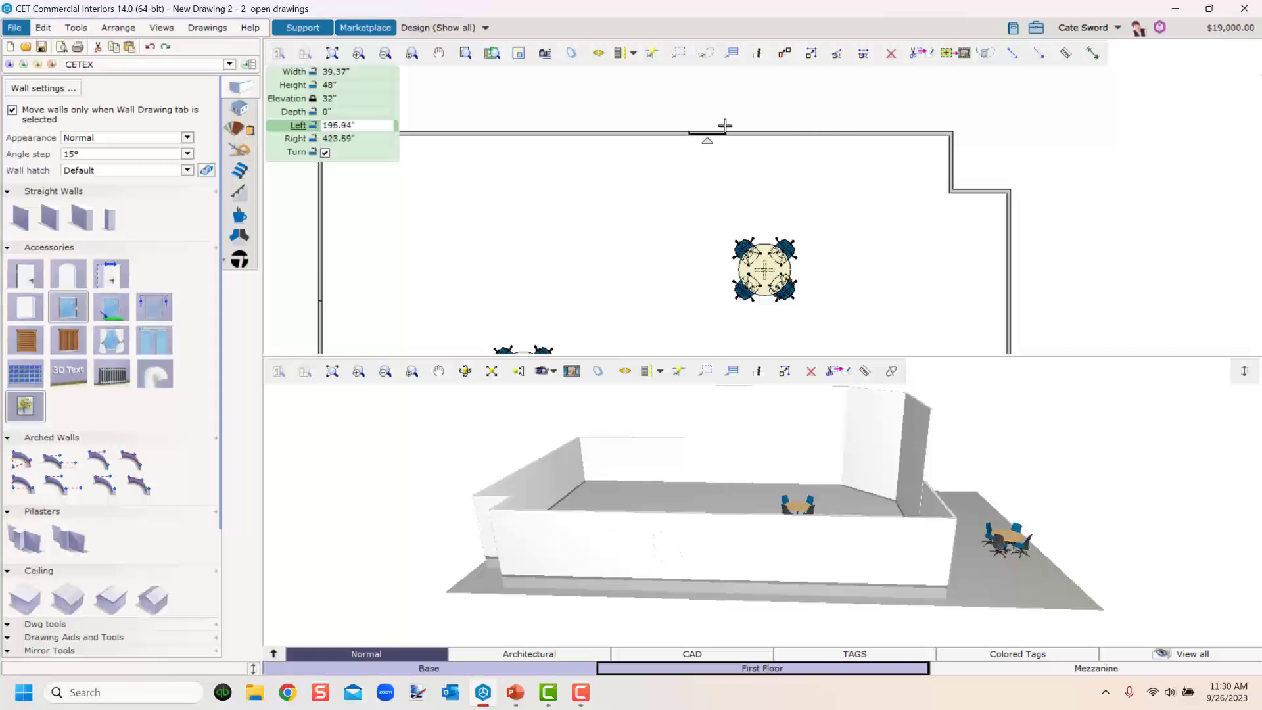
left_click(584, 188)
middle_click_drag(584, 188, 774, 221)
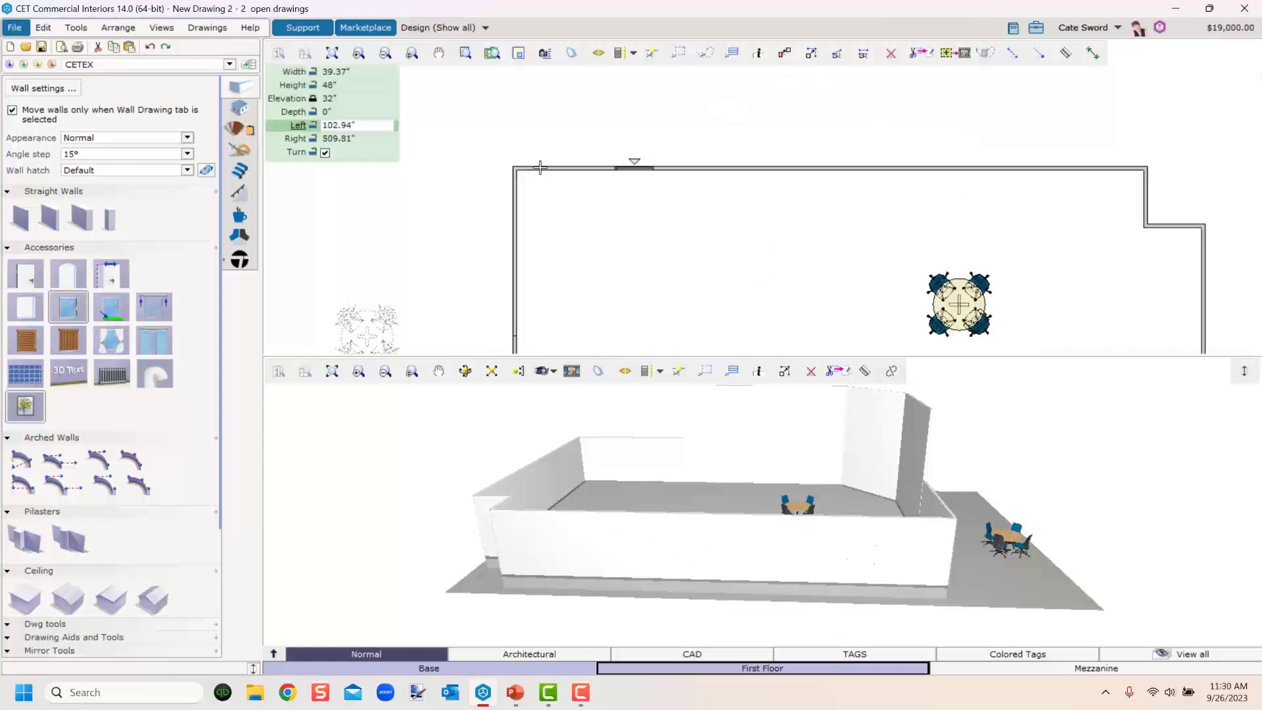
scroll(532, 161, "up", 2)
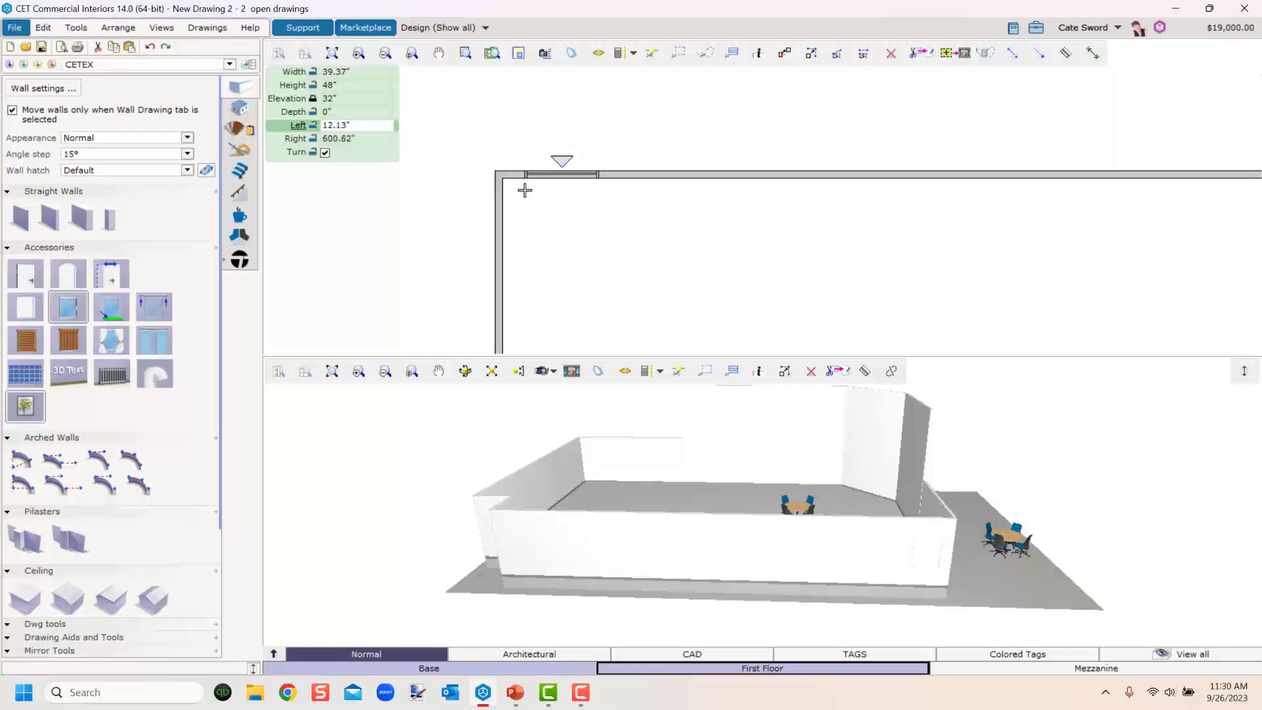
type("24")
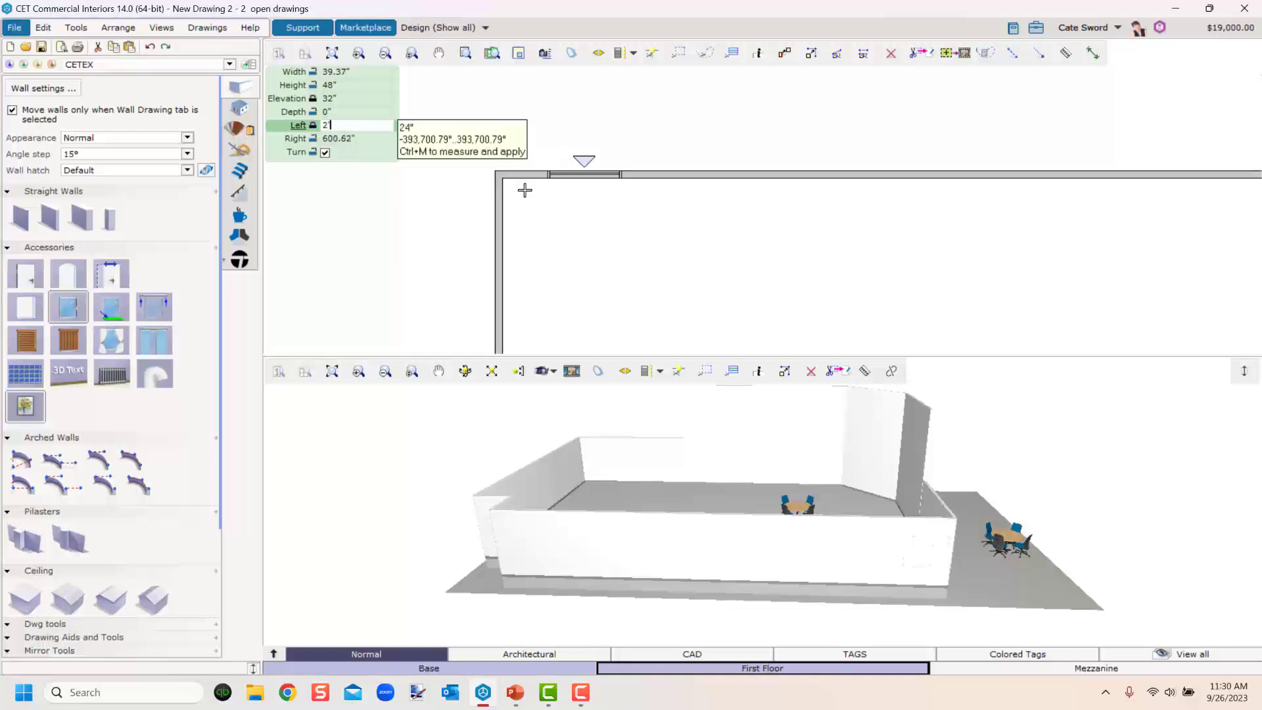
key("Return")
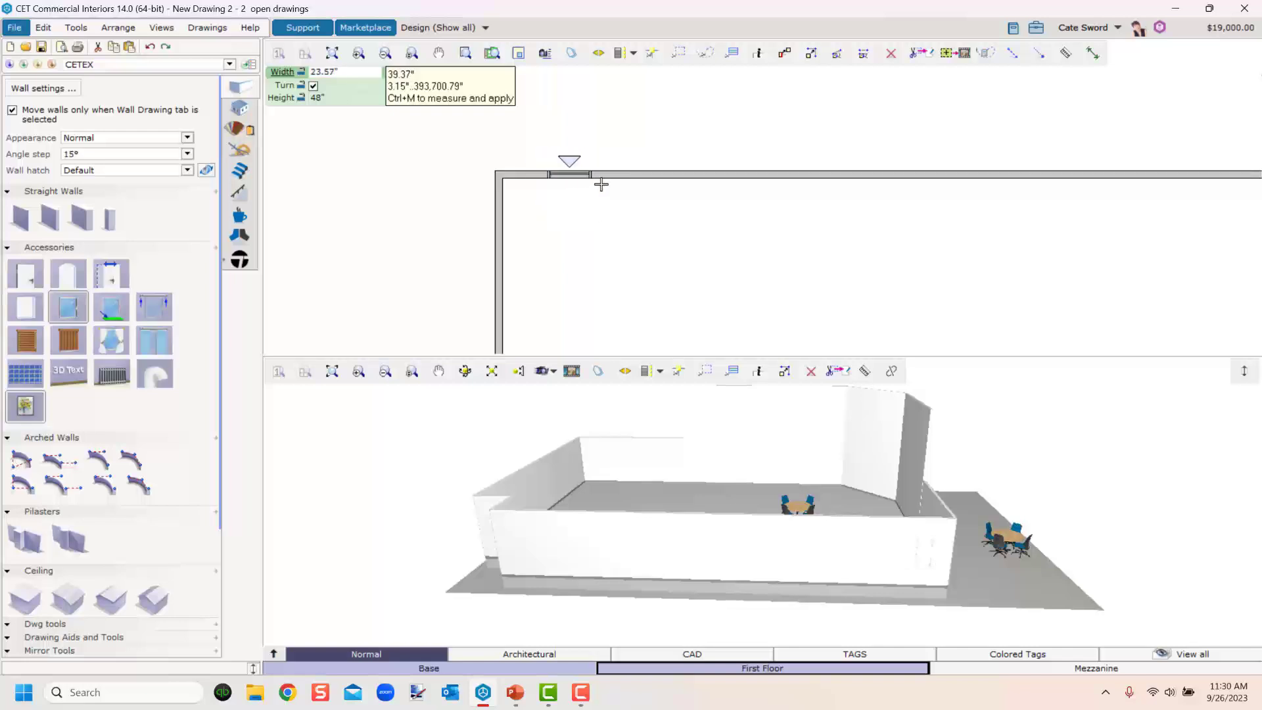
type("5")
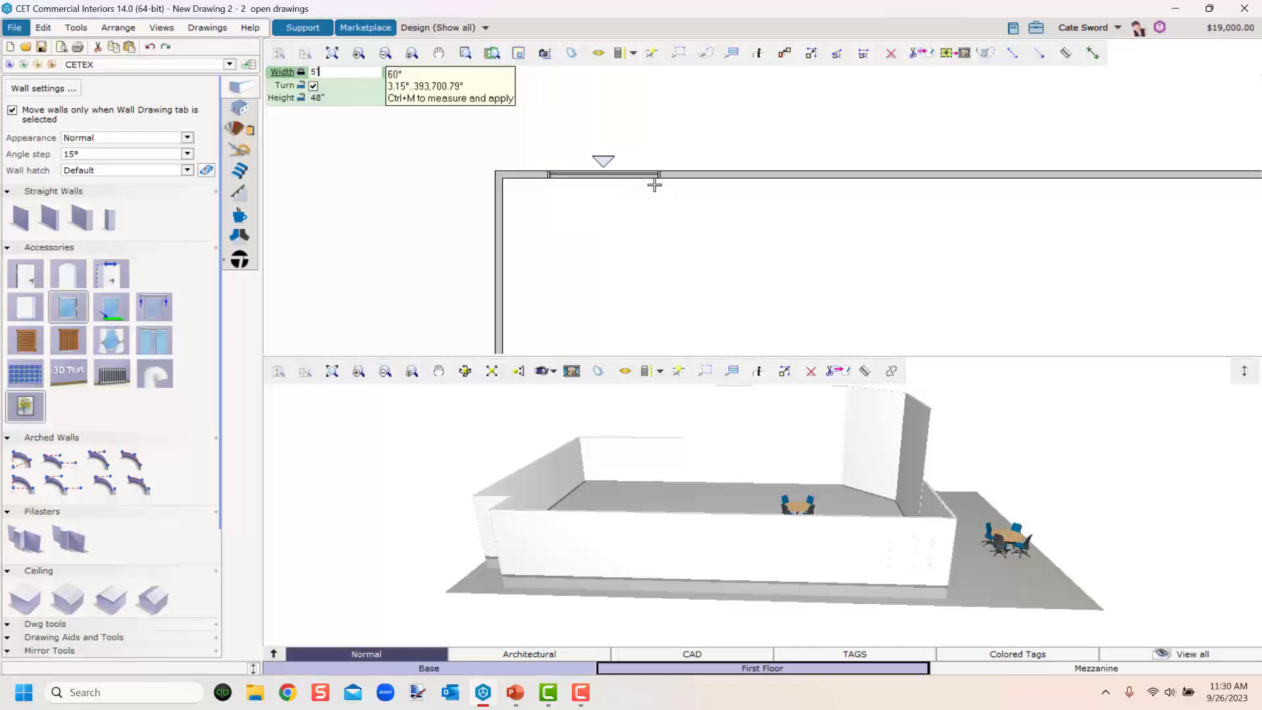
key("Return")
key("Escape")
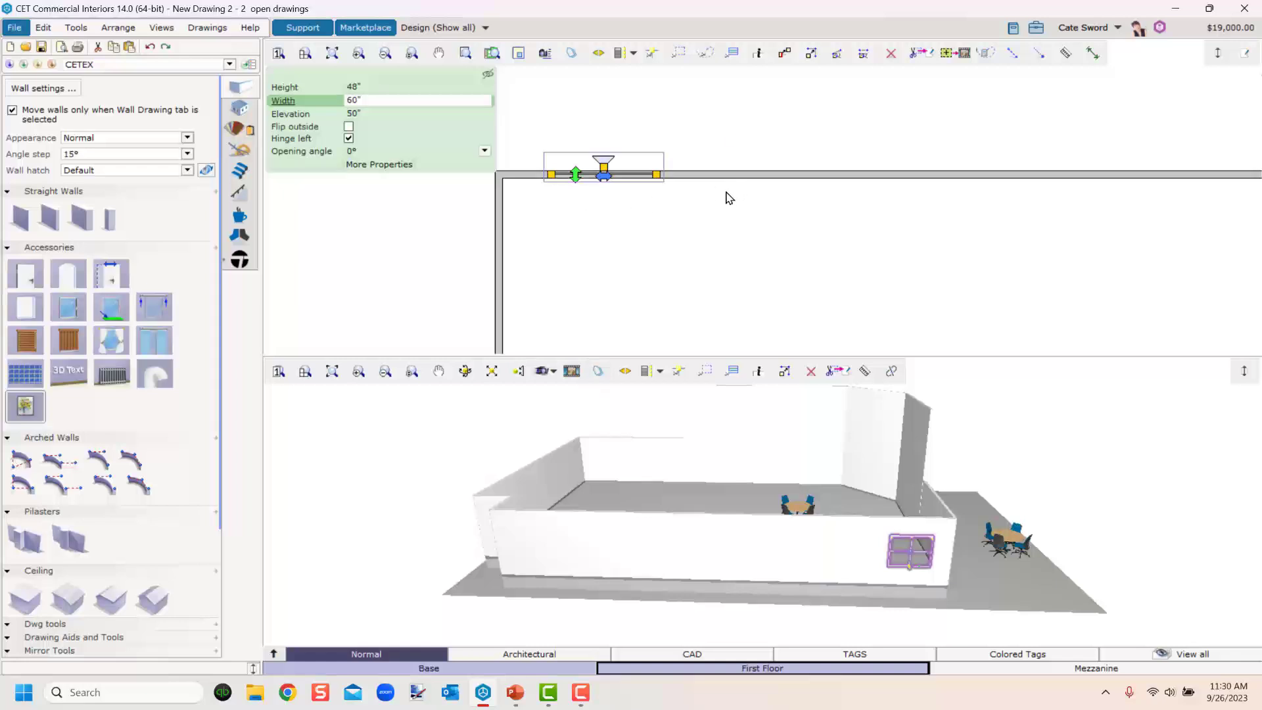
Repeat the window insert to add two more 60" windows spaced 24" apart along the back wall.
key("space")
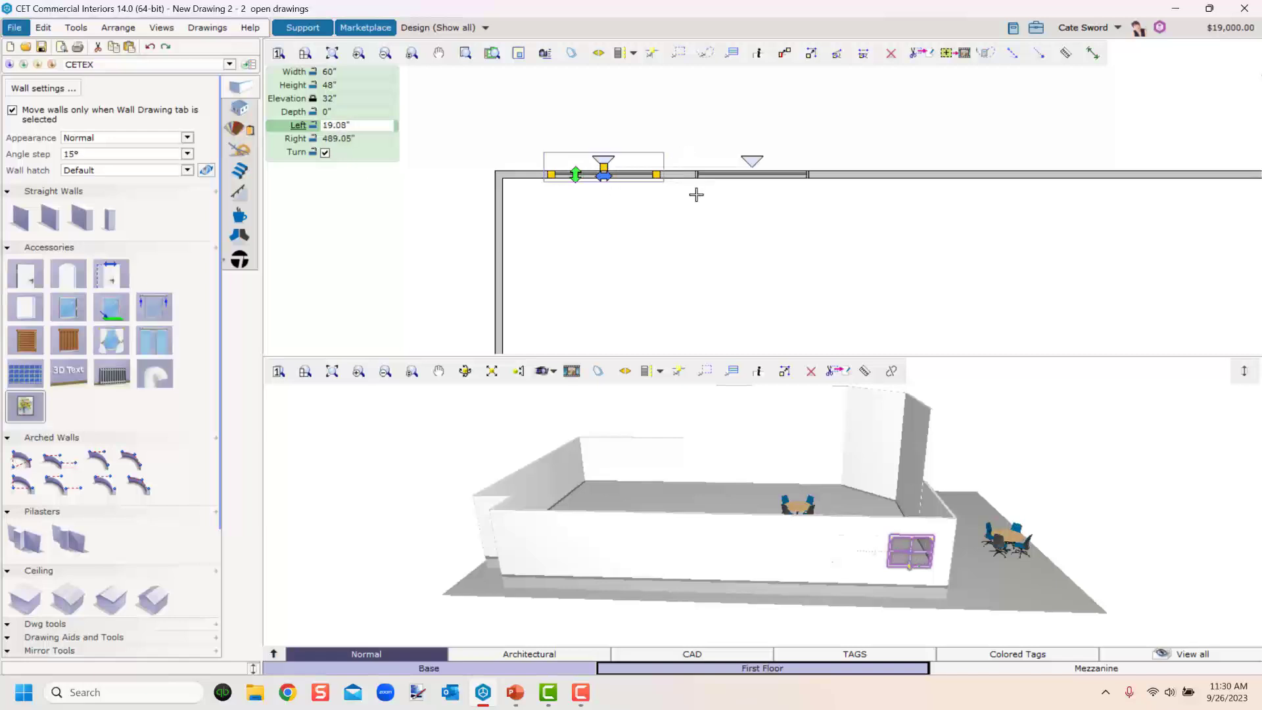
type("2")
key("Return")
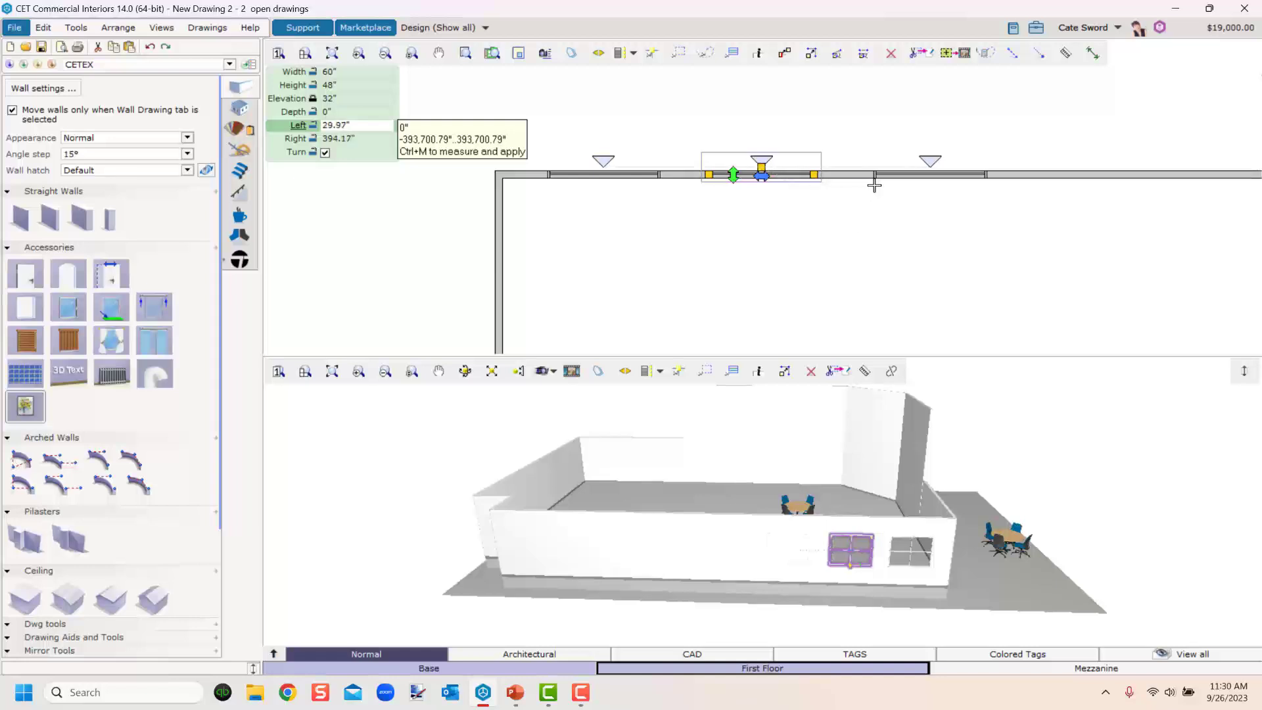
type("2")
key("Return")
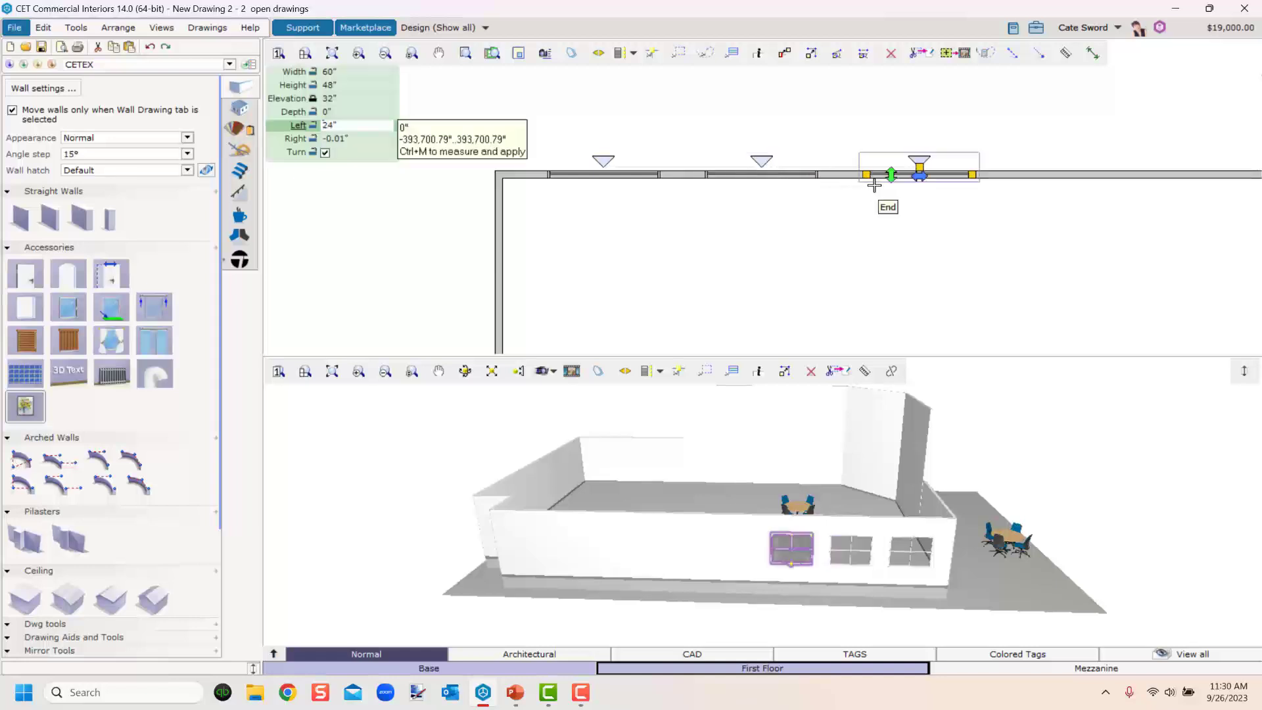
key("Escape")
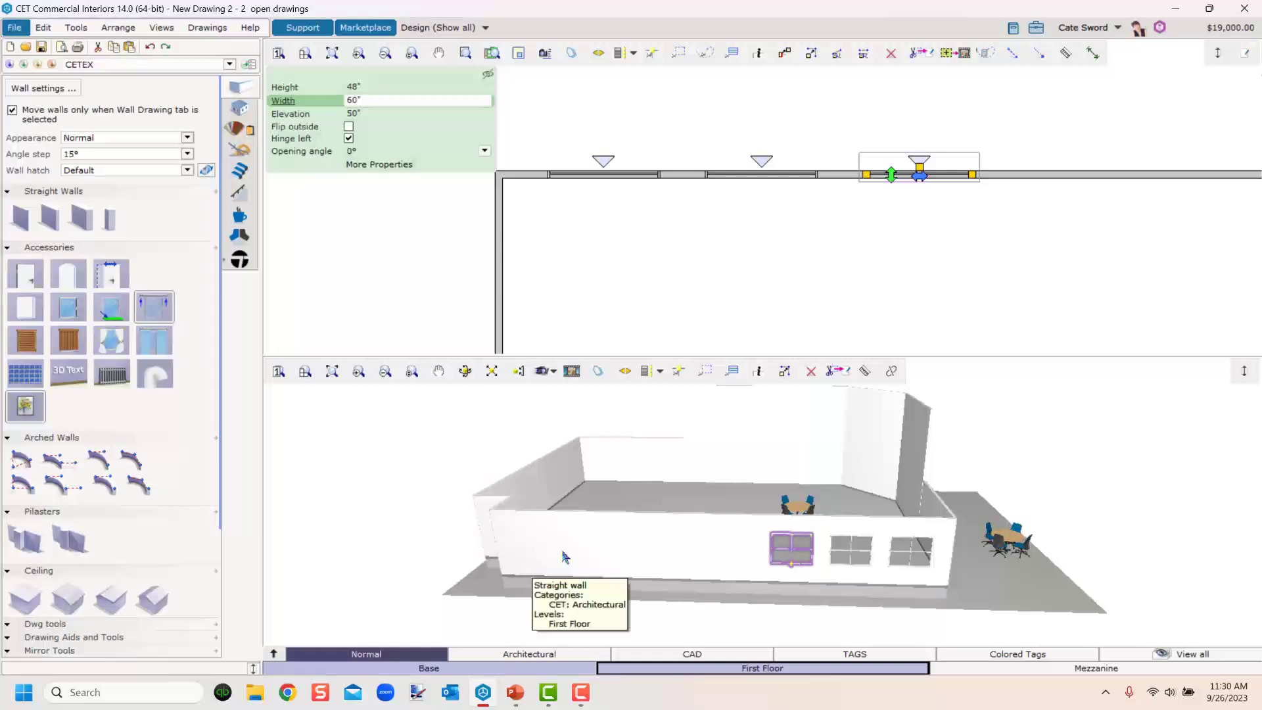
Switch to the Mezzanine level and insert a window on the back wall about 24" from its left end.
left_click(1063, 669)
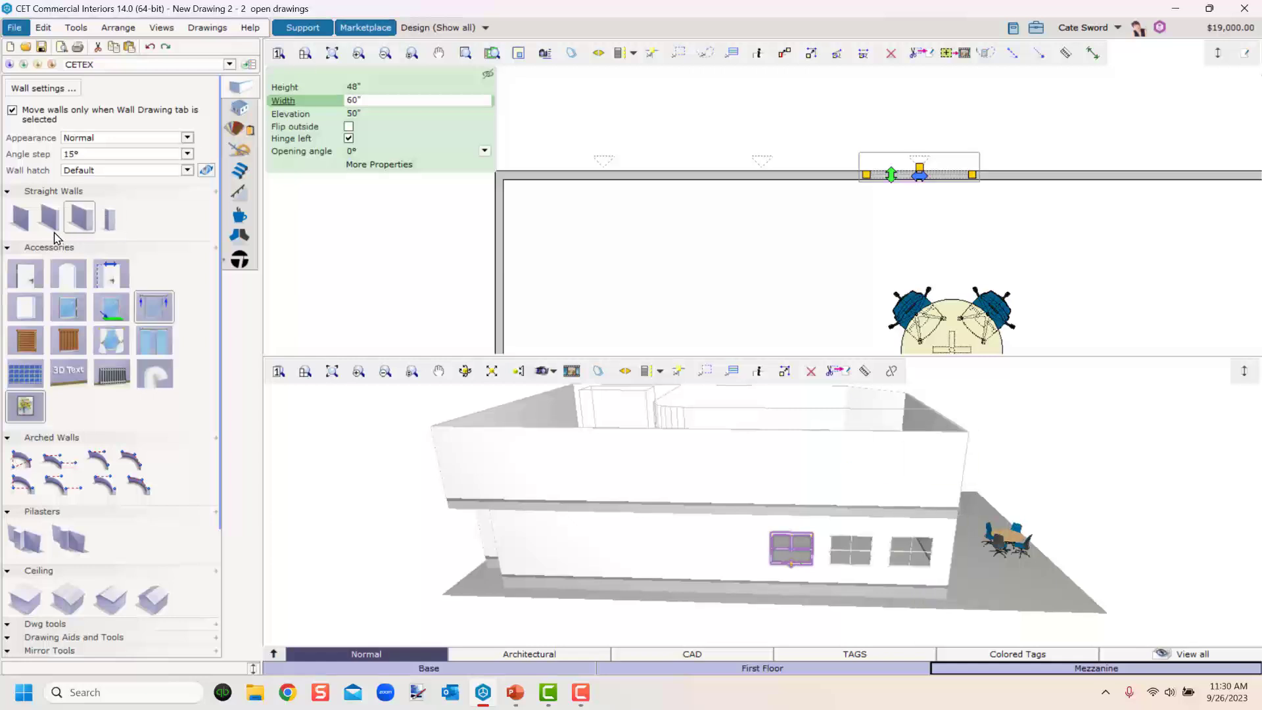
left_click(68, 307)
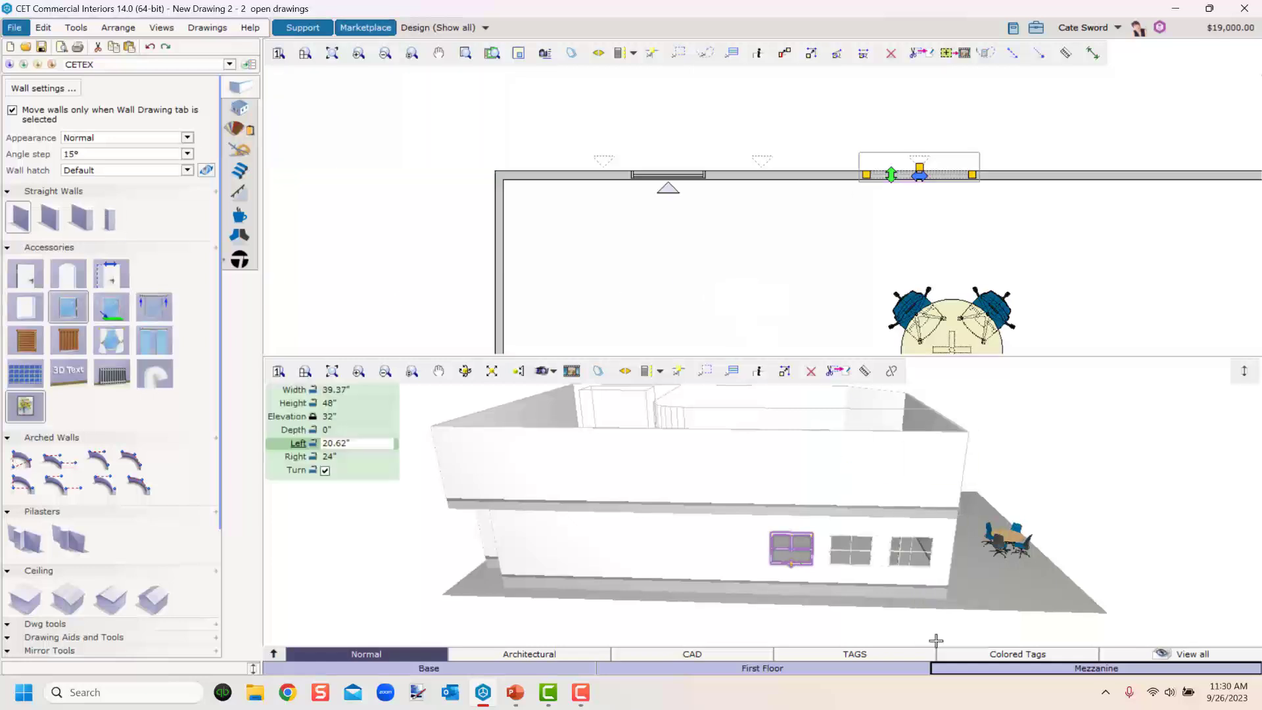
left_click(73, 309)
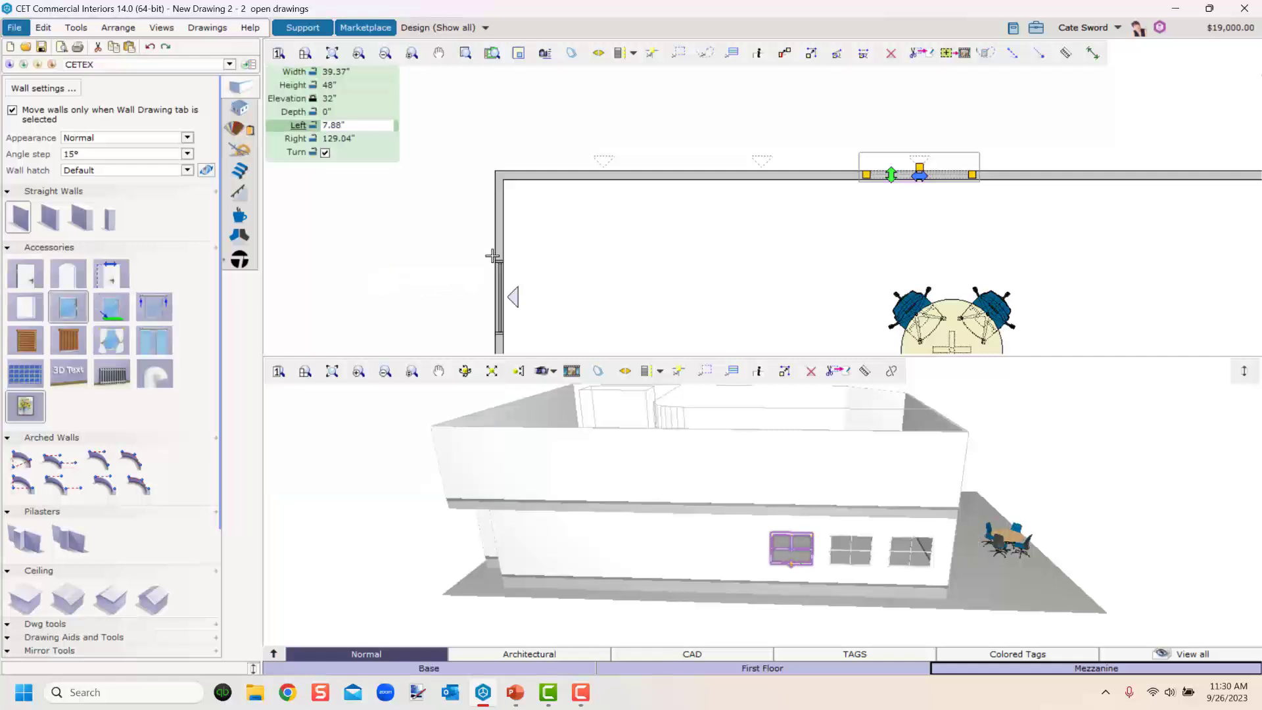
left_click(557, 191)
left_click(659, 192)
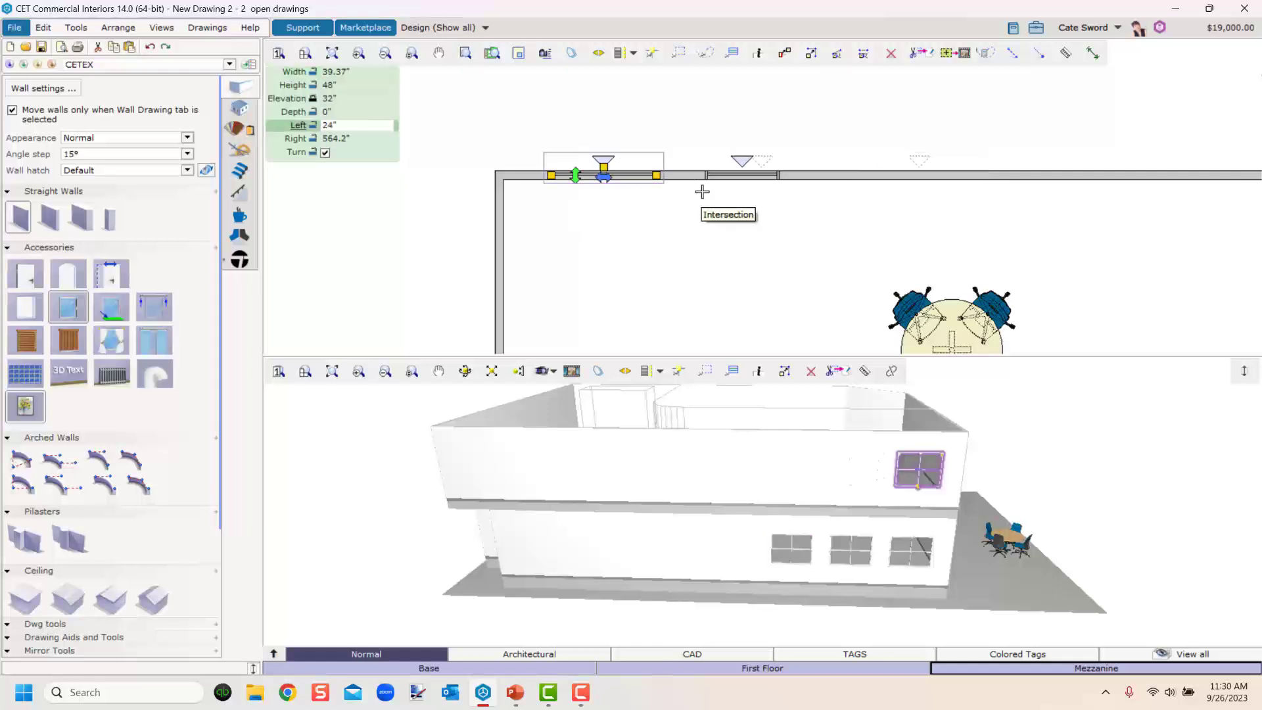
Insert two more Mezzanine windows above the lower ones, resizing the middle one to 60" wide.
left_click(687, 184)
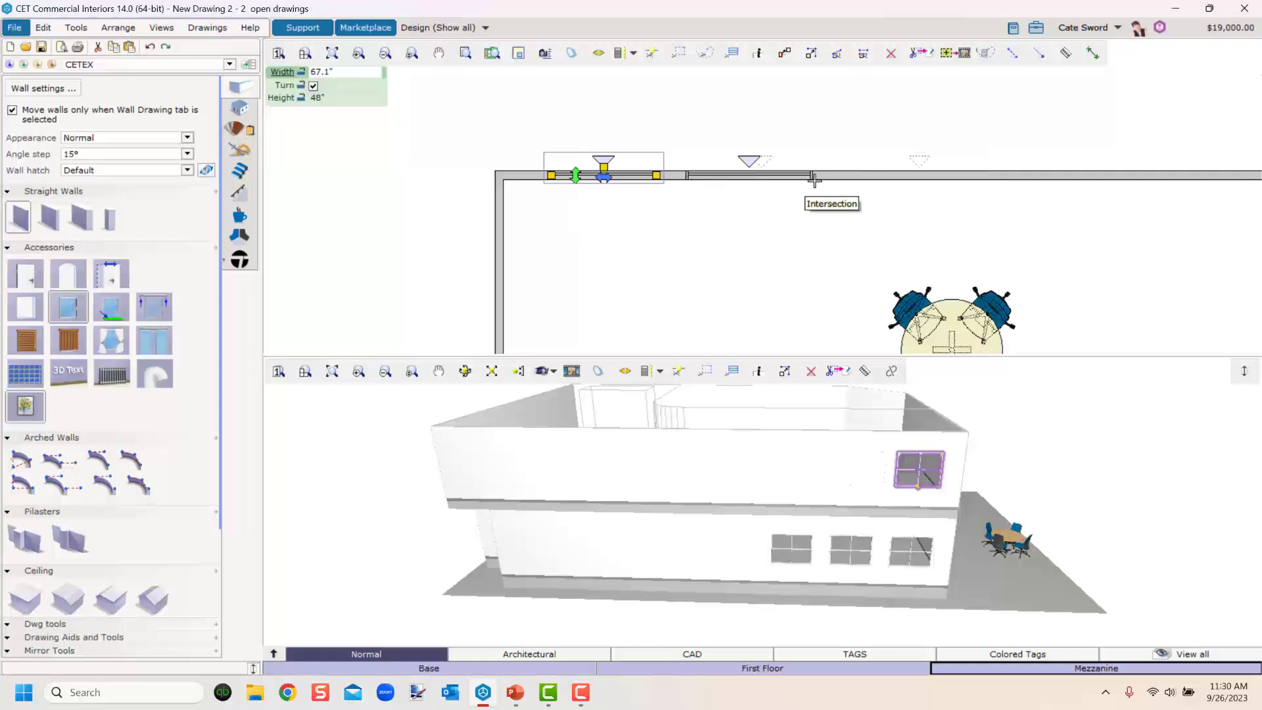
left_click(814, 179)
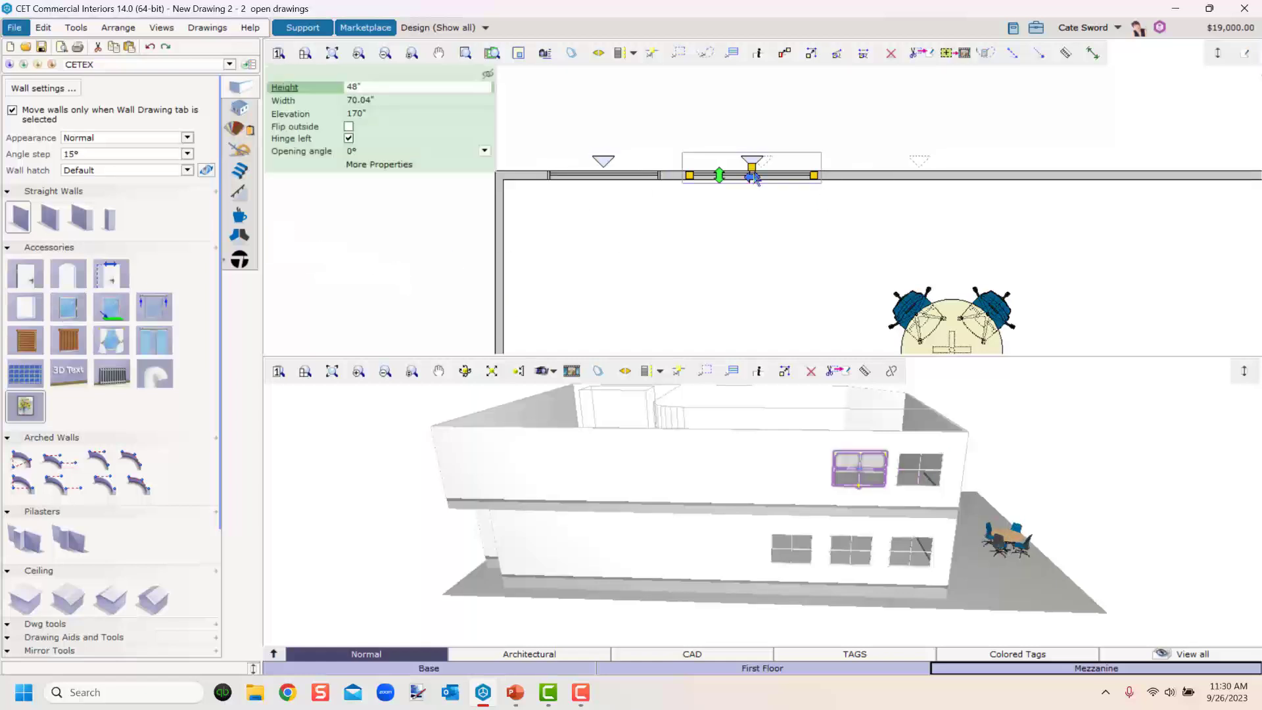
left_click_drag(689, 176, 709, 175)
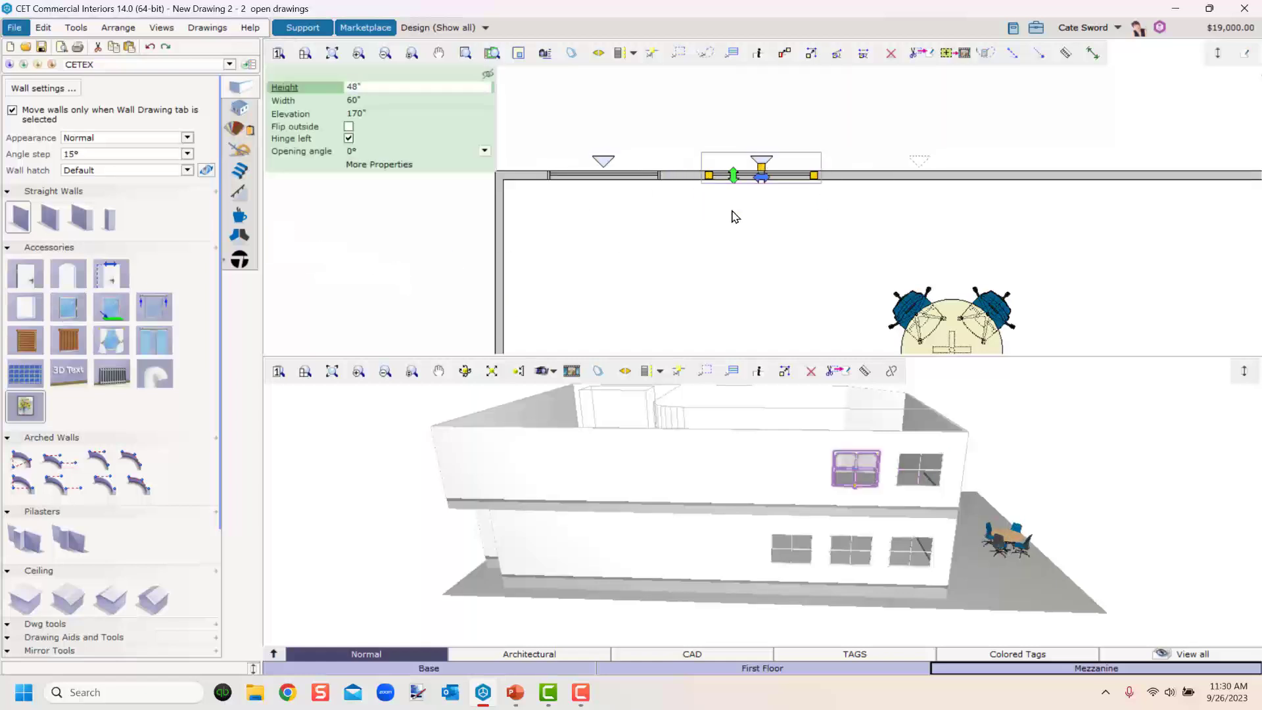
left_click(66, 311)
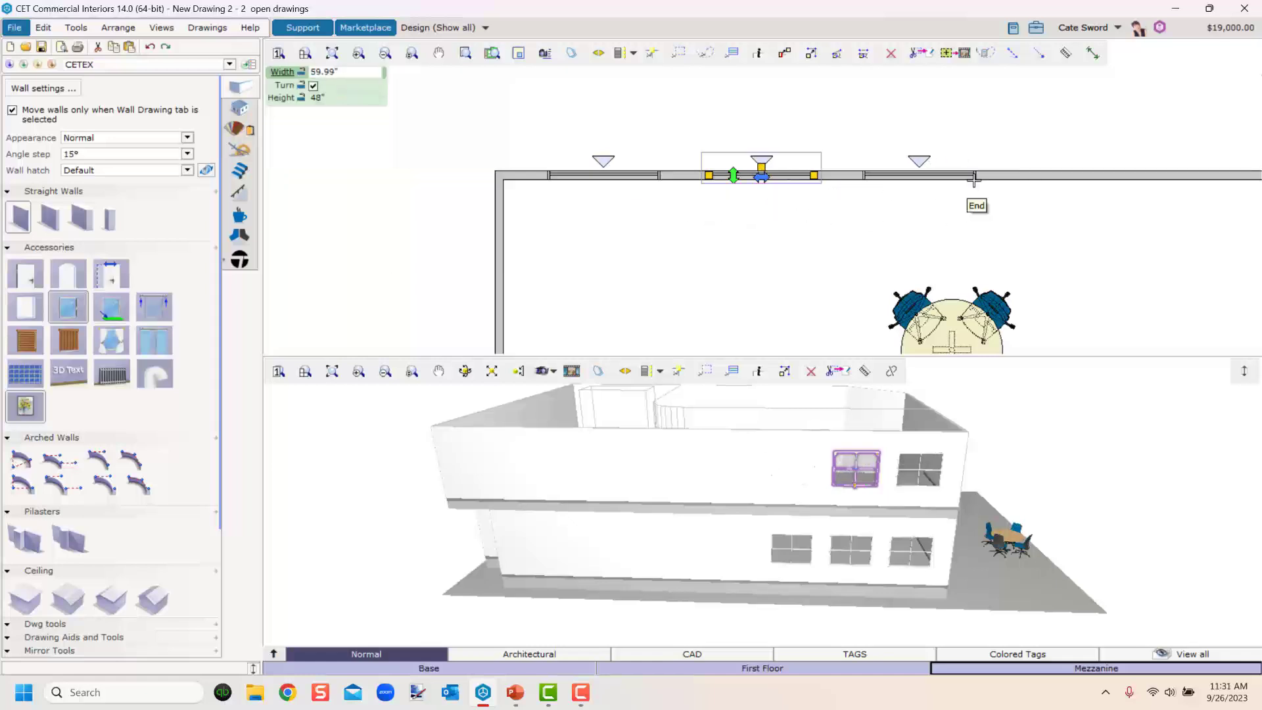
left_click(970, 184)
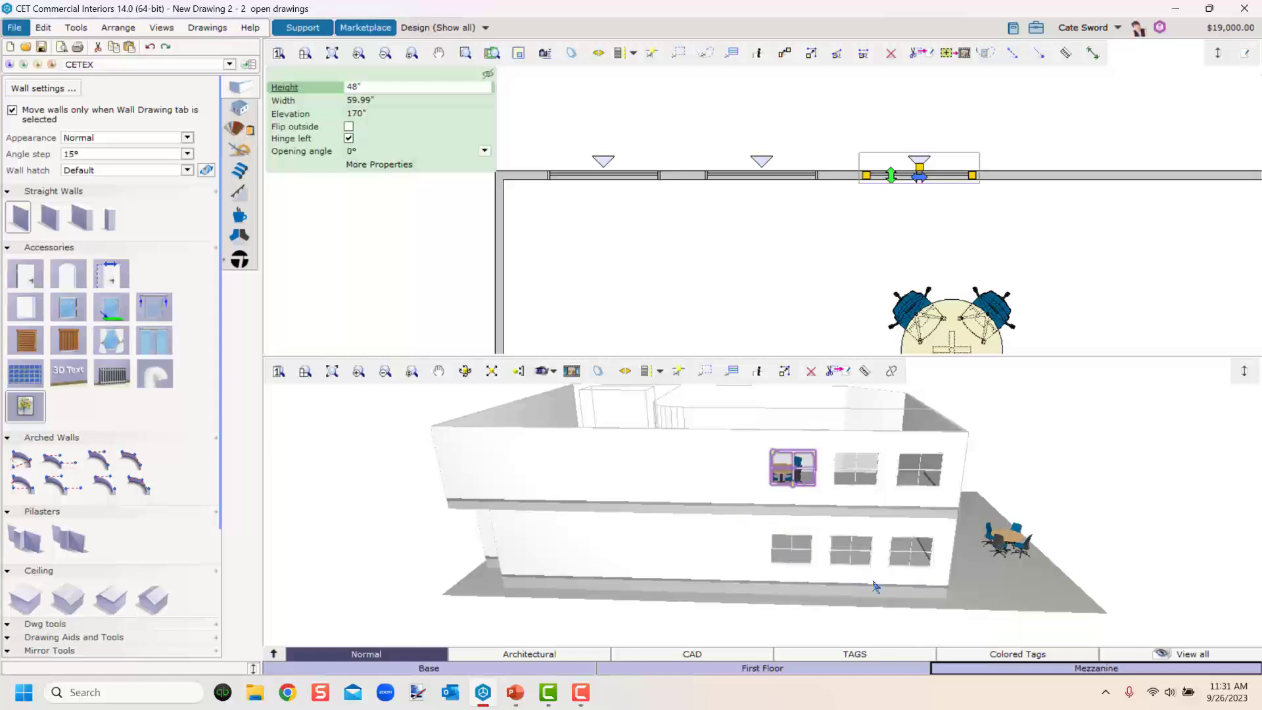
Orbit the 3D view around the building and select a First Floor window to check its level.
scroll(873, 571, "up", 3)
middle_click_drag(873, 567, 868, 596)
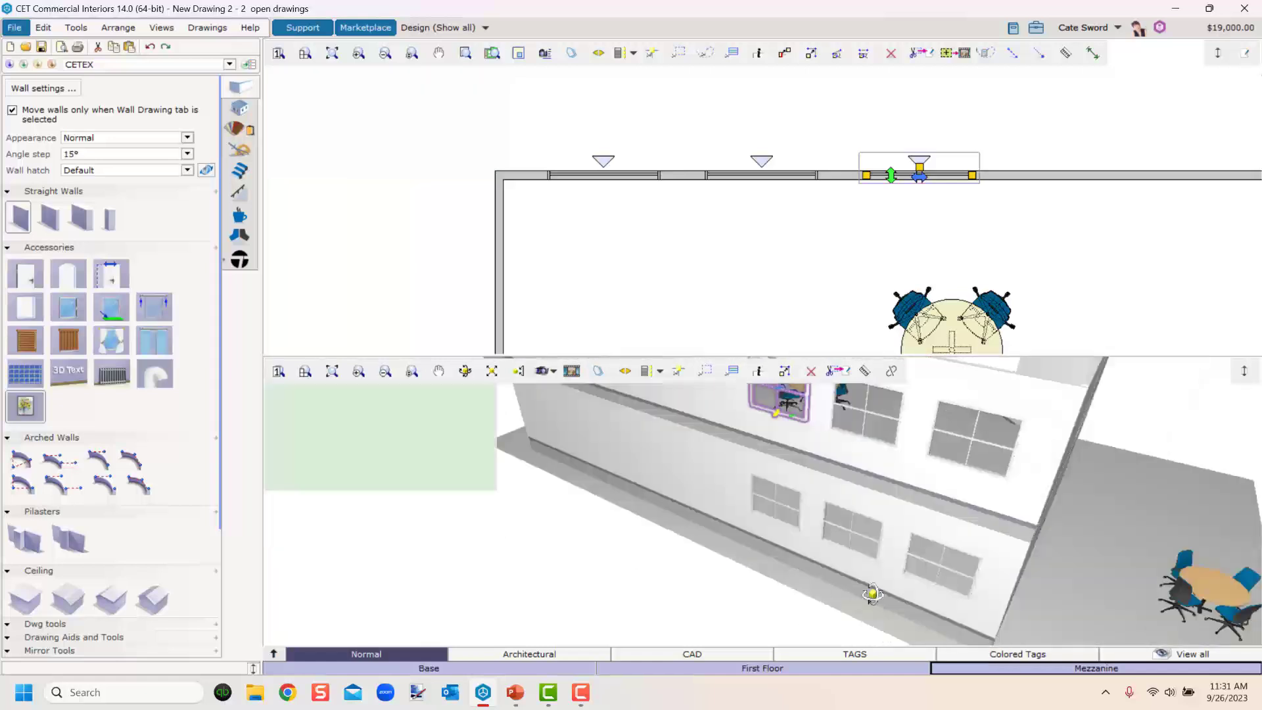
middle_click_drag(959, 556, 662, 592)
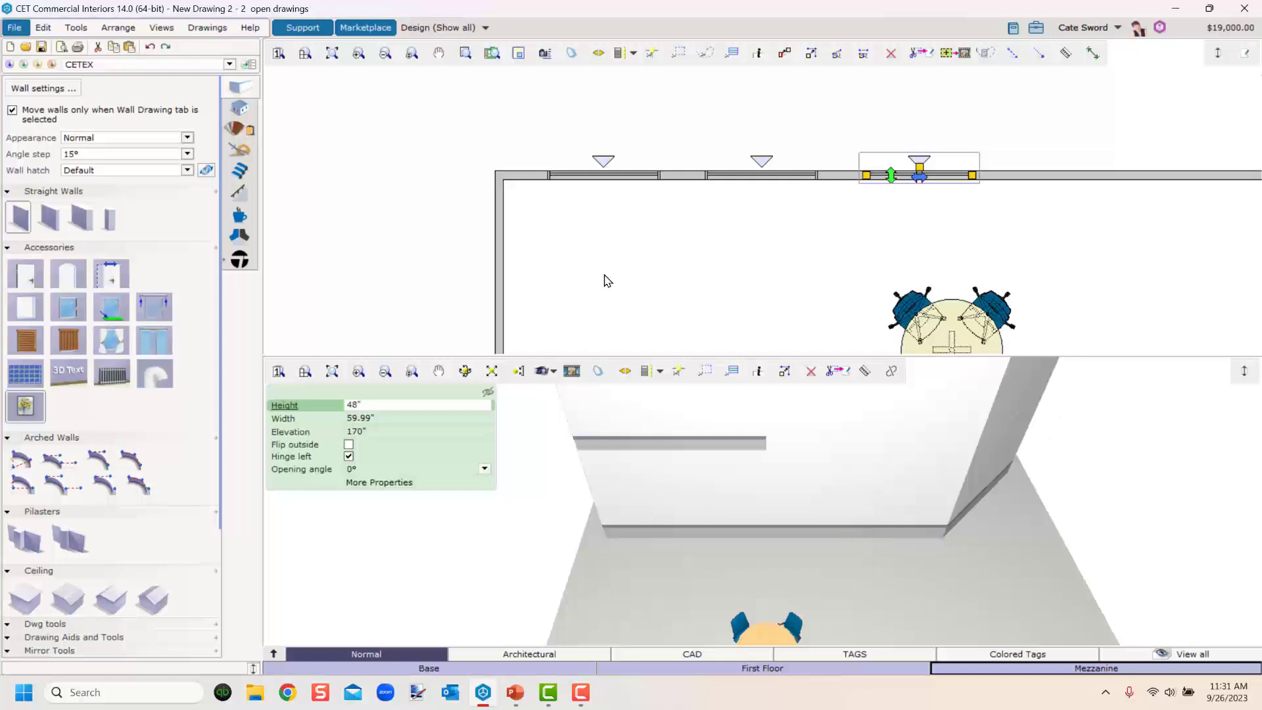
middle_click_drag(625, 496, 754, 595)
left_click(651, 519)
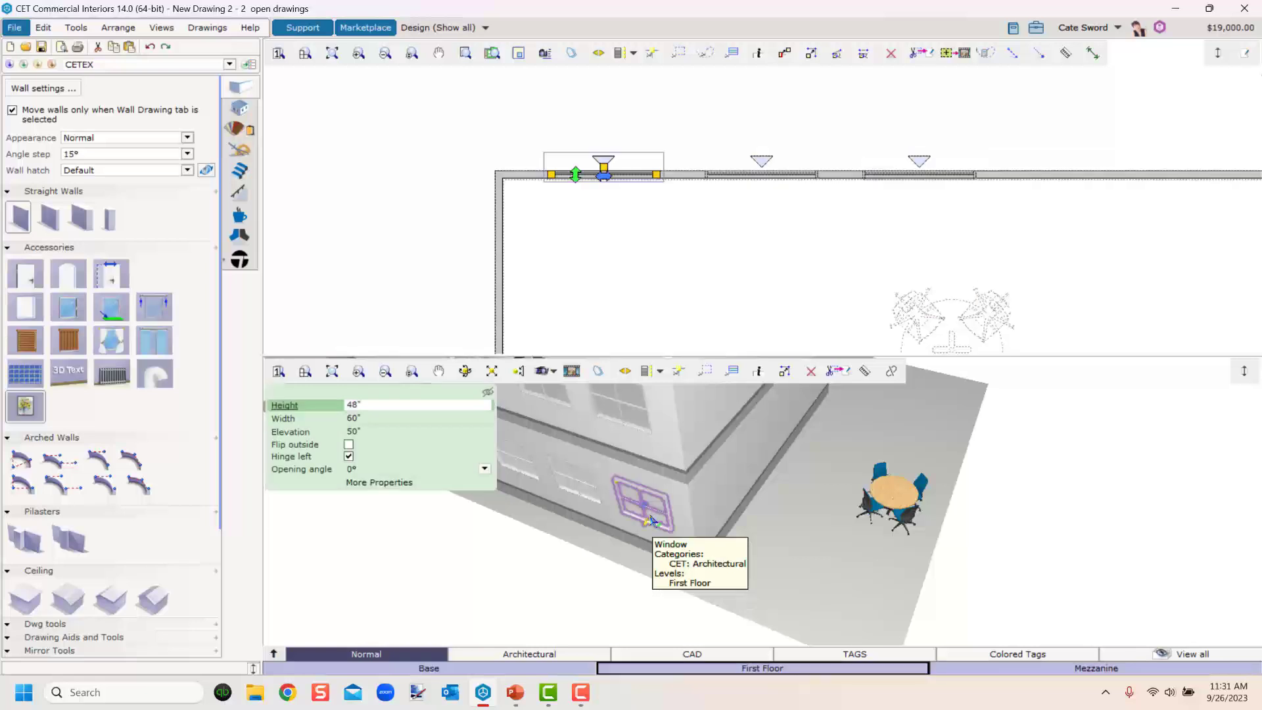
Place a 60" window on the First Floor side wall with its left offset at 24".
left_click(650, 521, "ctrl")
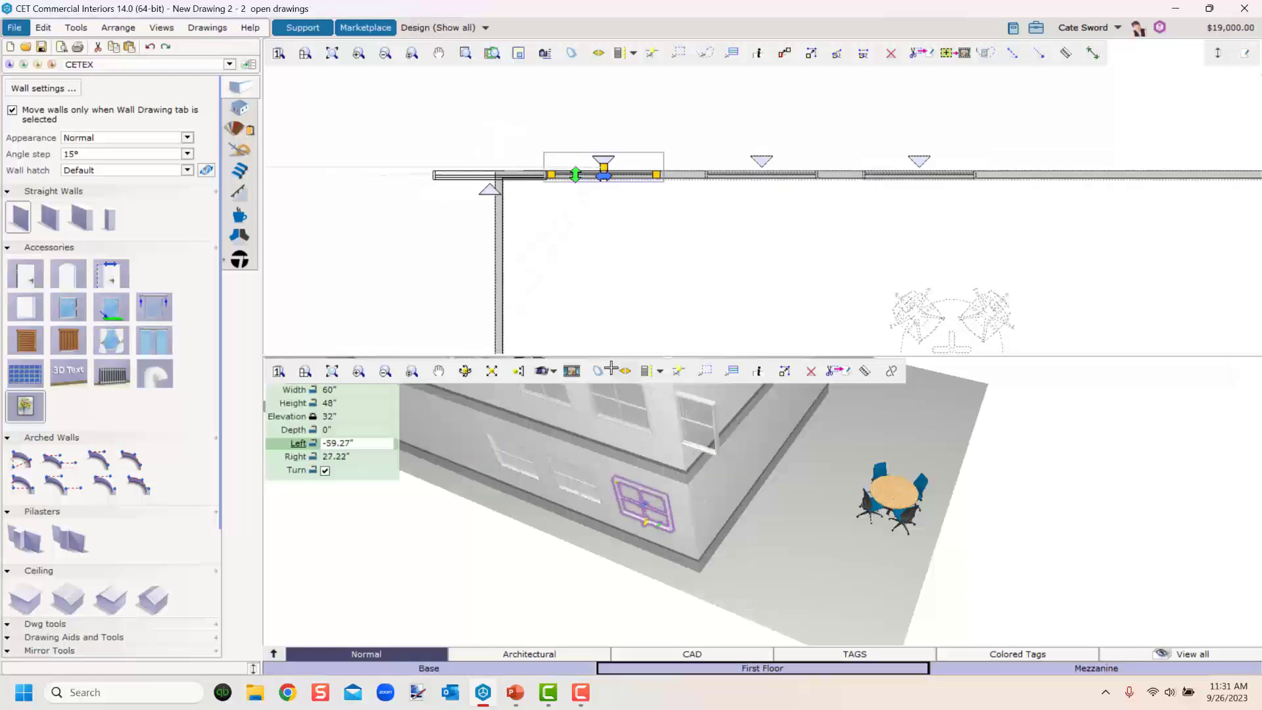
middle_click_drag(591, 299, 669, 259)
scroll(669, 259, "up", 1)
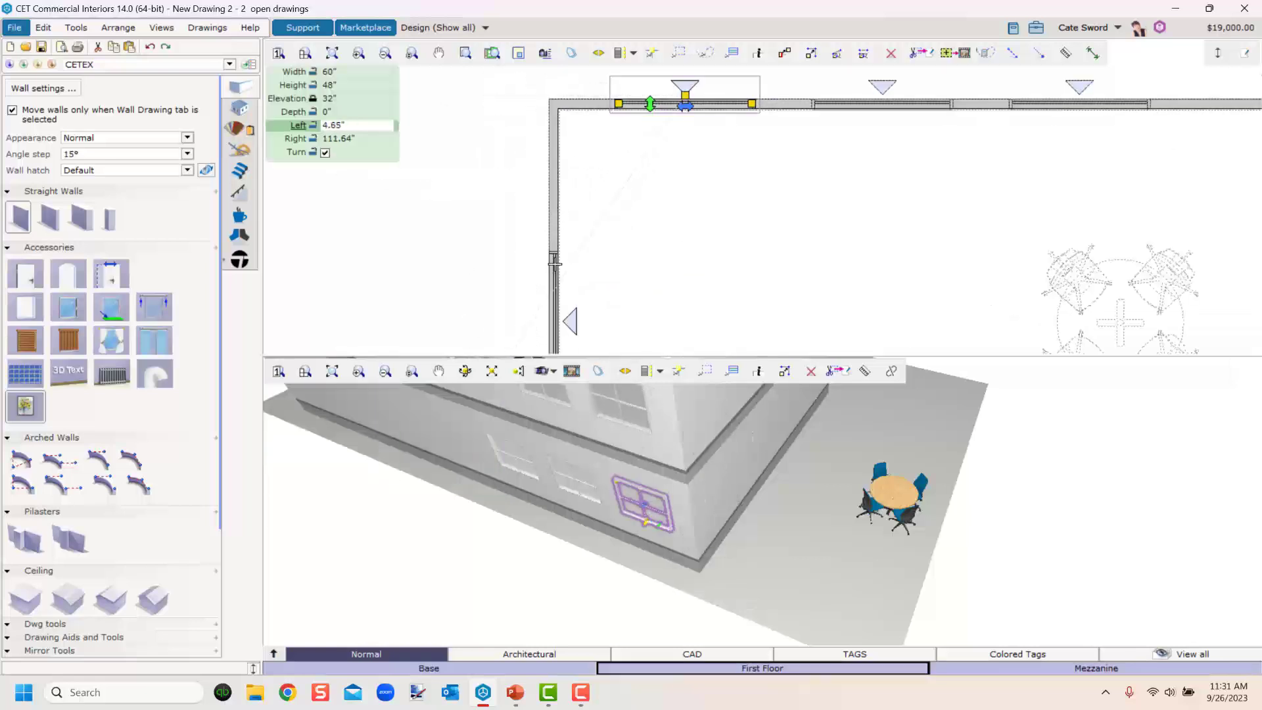
key("Tab")
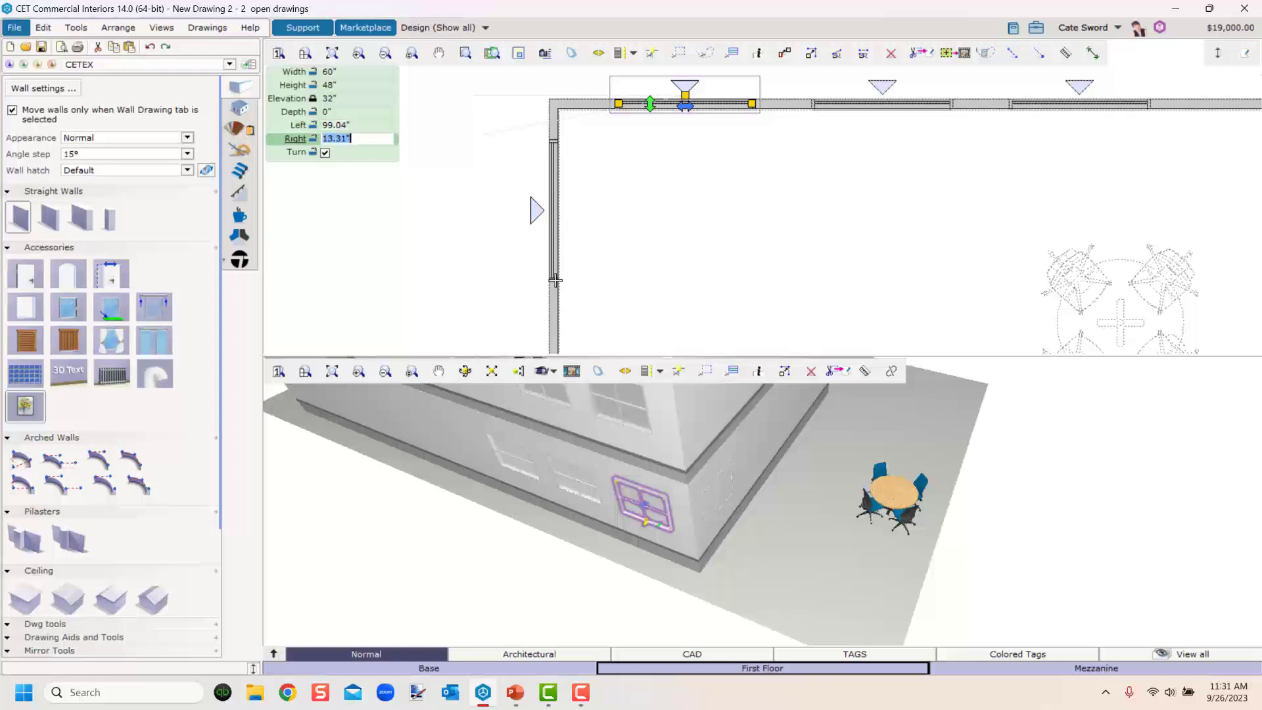
type("24")
left_click(556, 281)
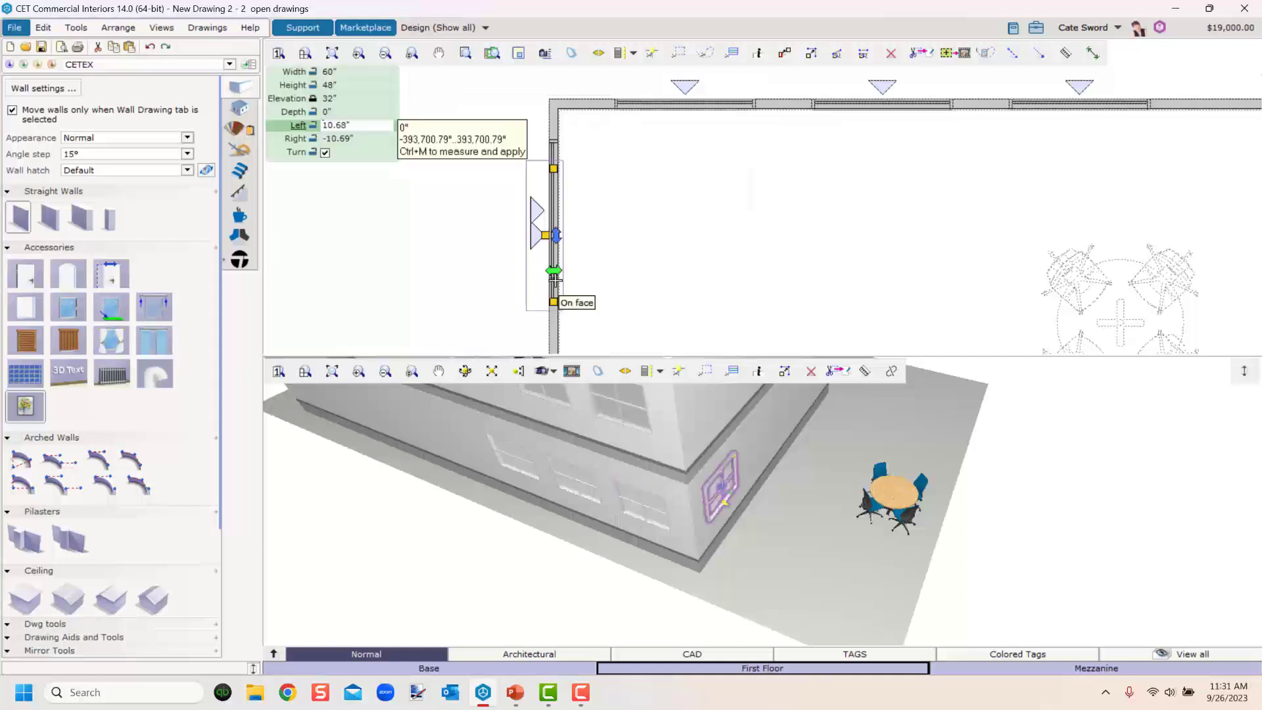
middle_click_drag(588, 275, 585, 100)
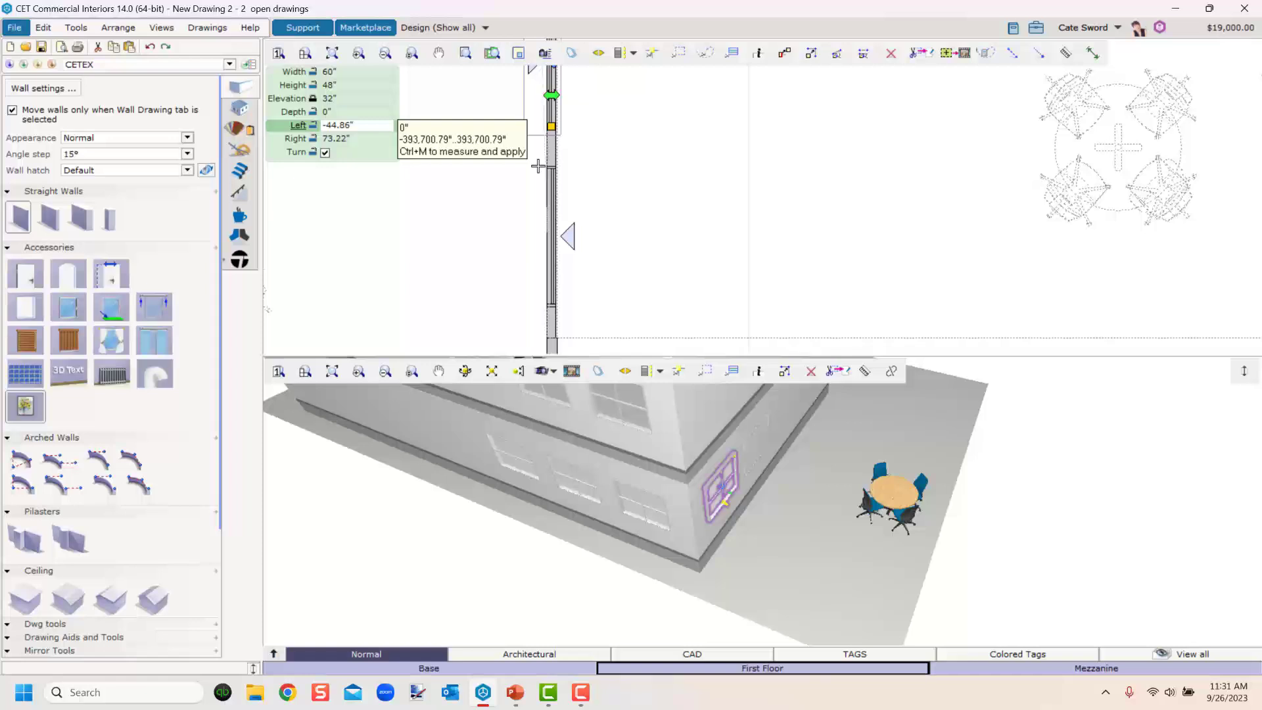
type("2")
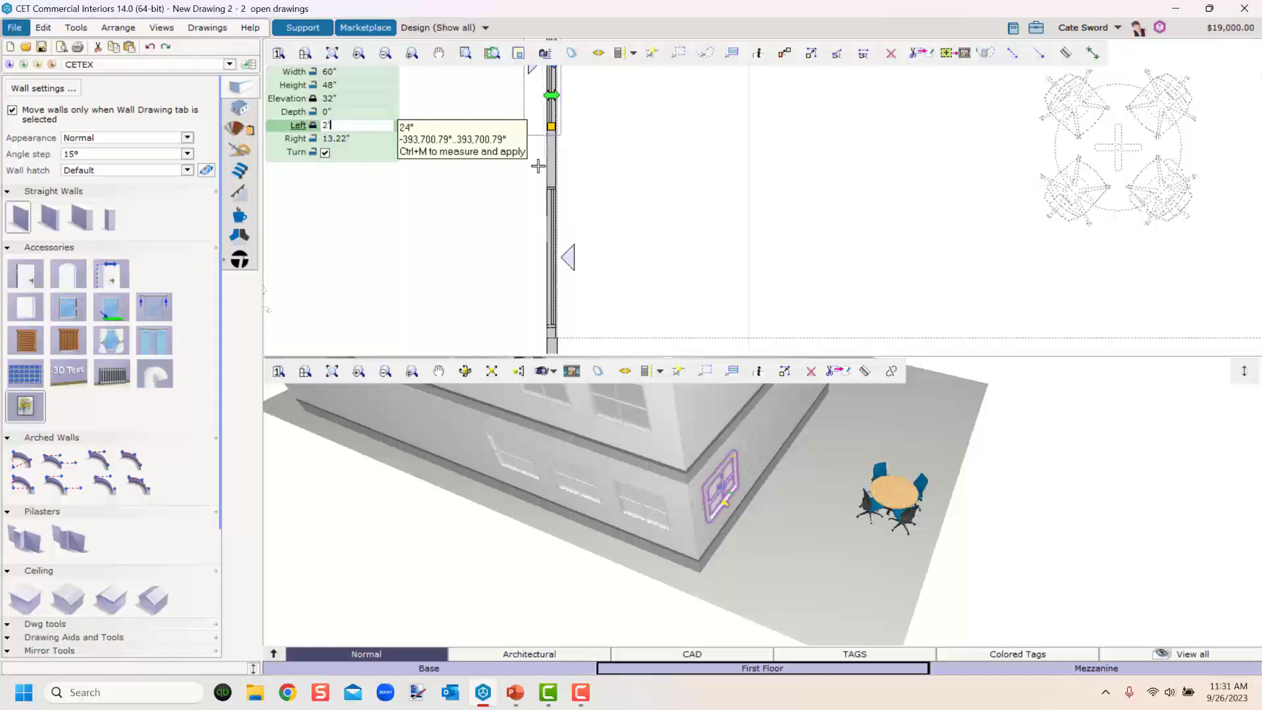
left_click(538, 166)
Place another 60" window higher on the side wall at the Mezzanine level, offset 24" from its end.
scroll(805, 542, "down", 3)
right_click_drag(772, 575, 596, 671)
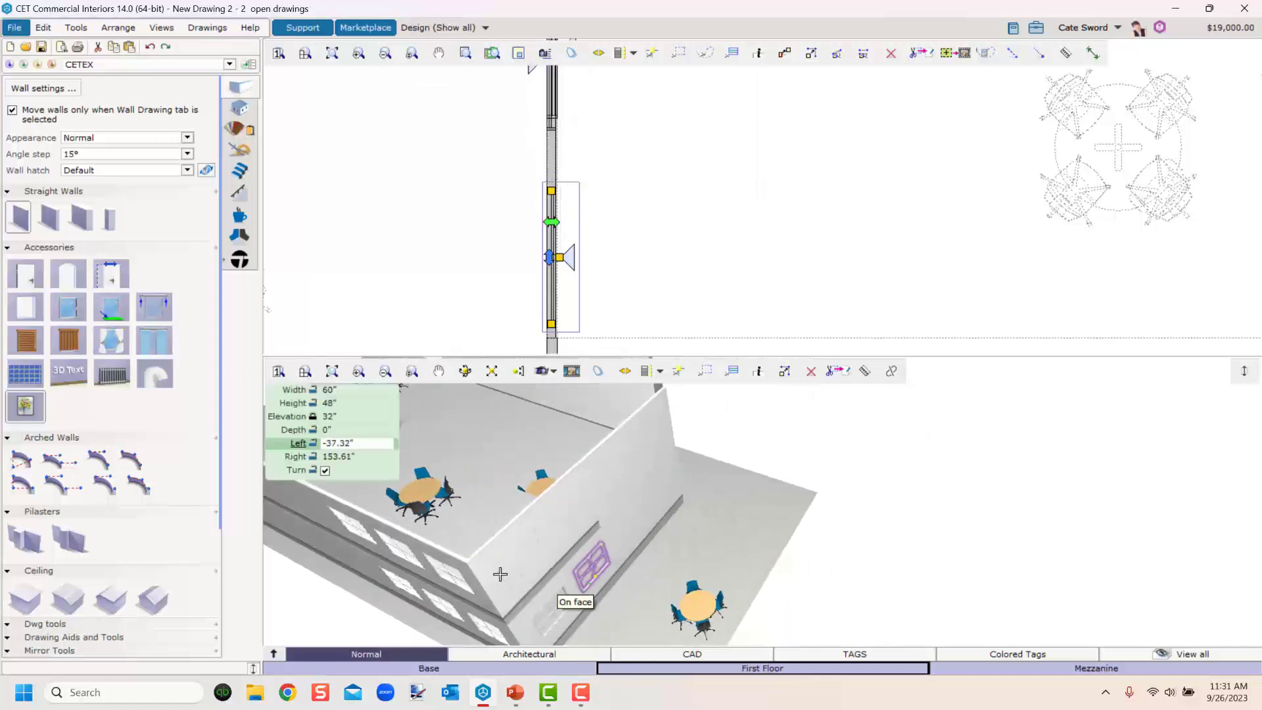
type("2")
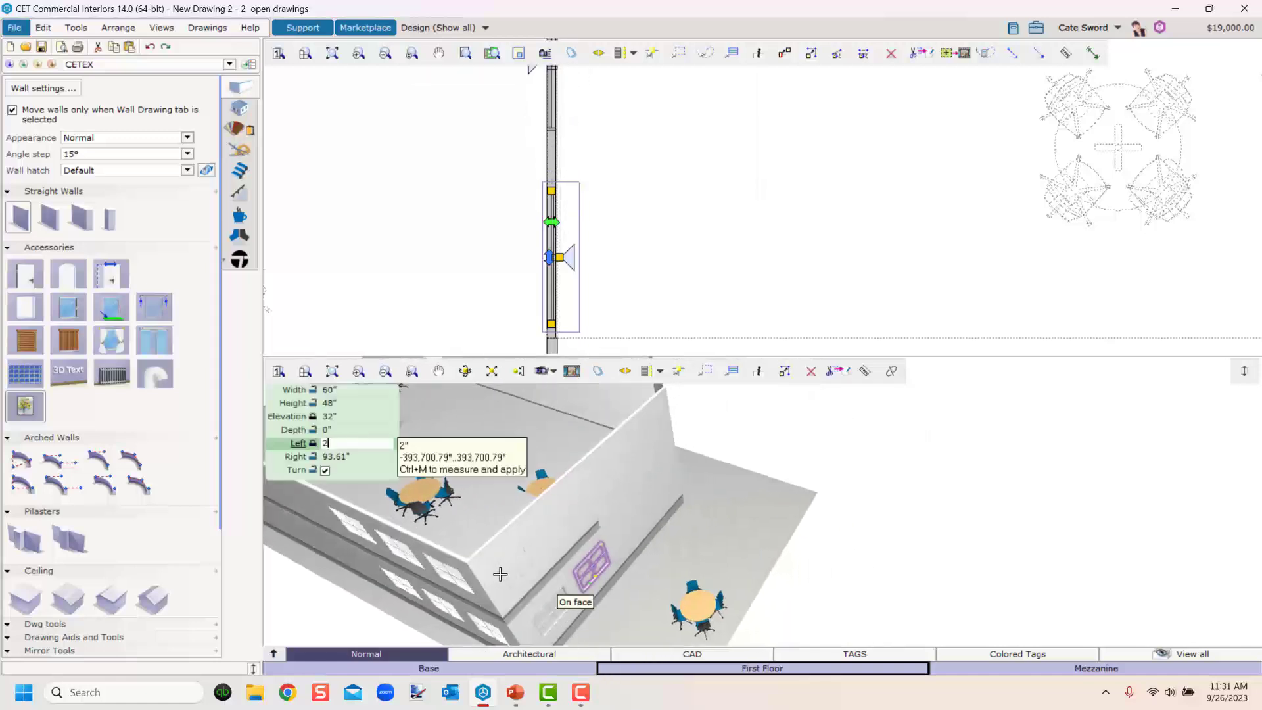
type("4")
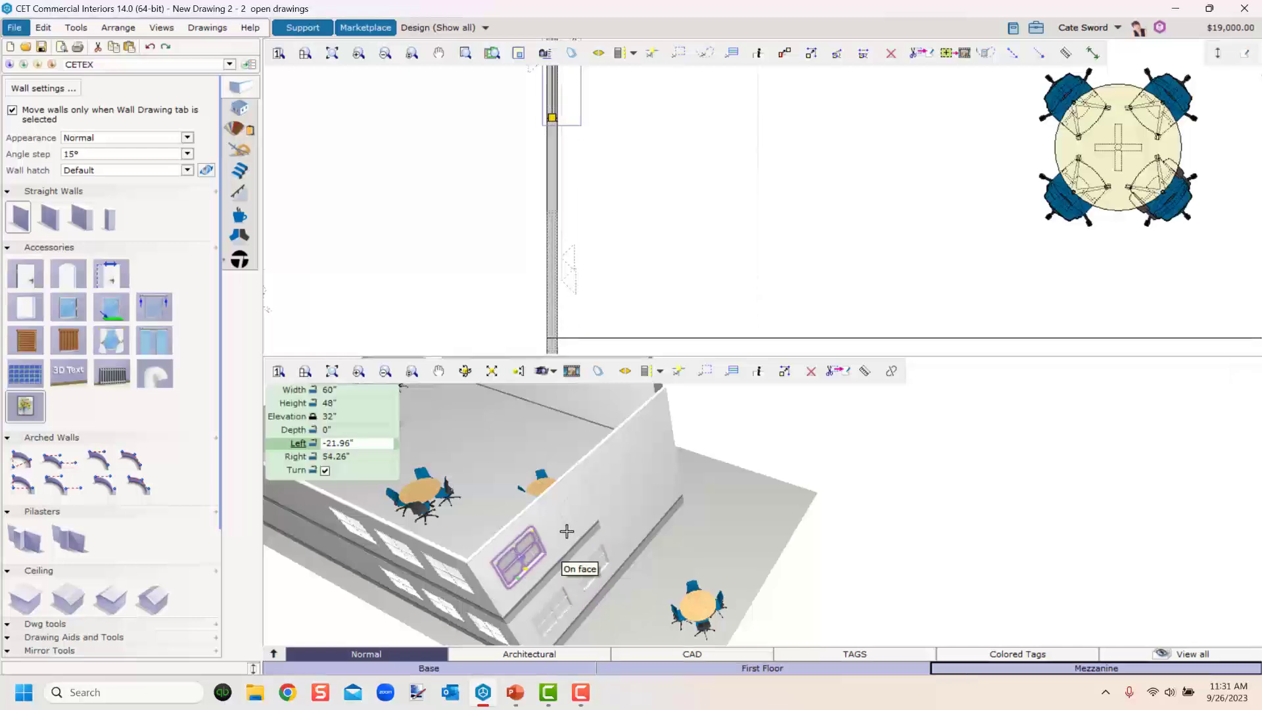
type("2")
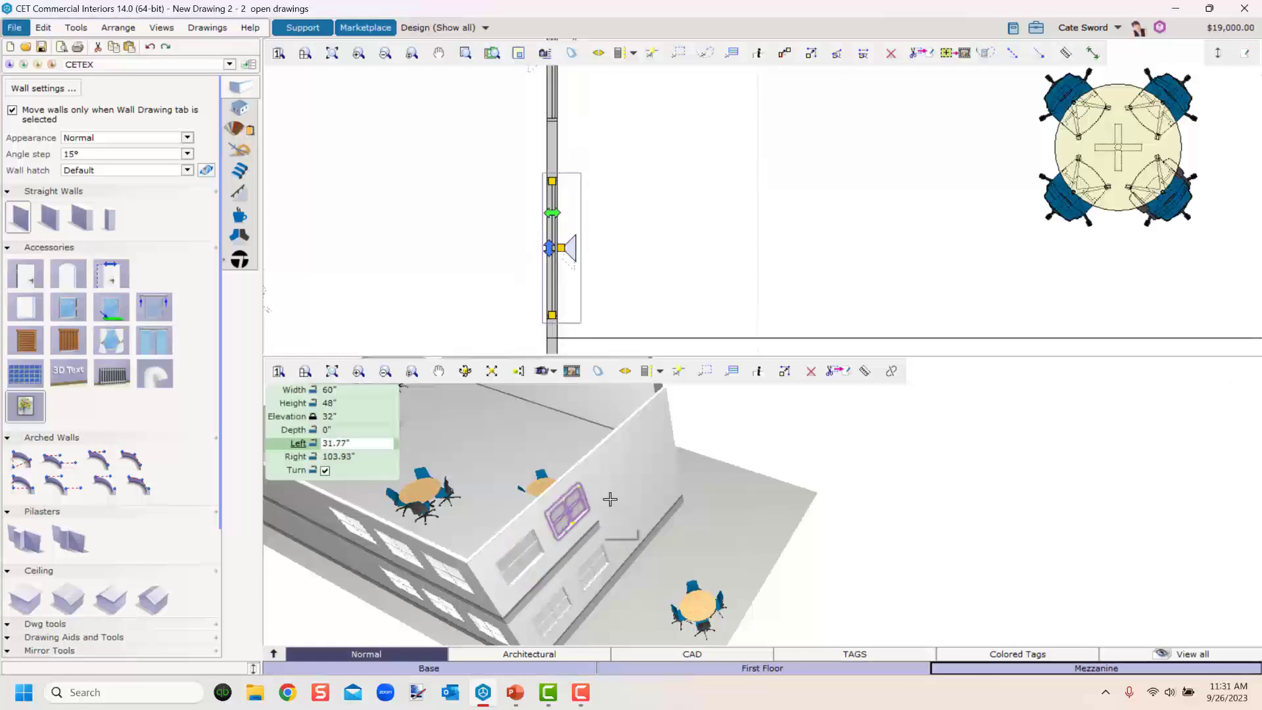
left_click(610, 500)
Select a First Floor window on the side wall and delete it.
scroll(605, 510, "up", 2)
middle_click_drag(605, 510, 565, 592)
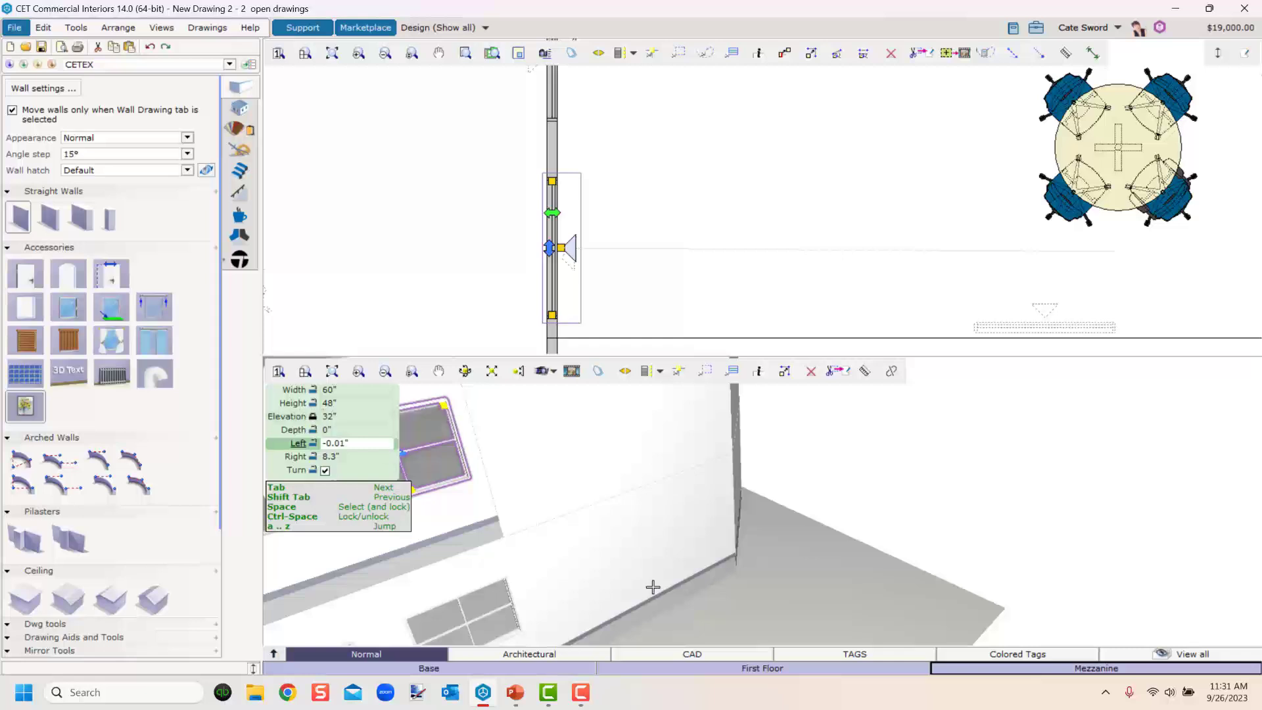
scroll(788, 595, "down", 5)
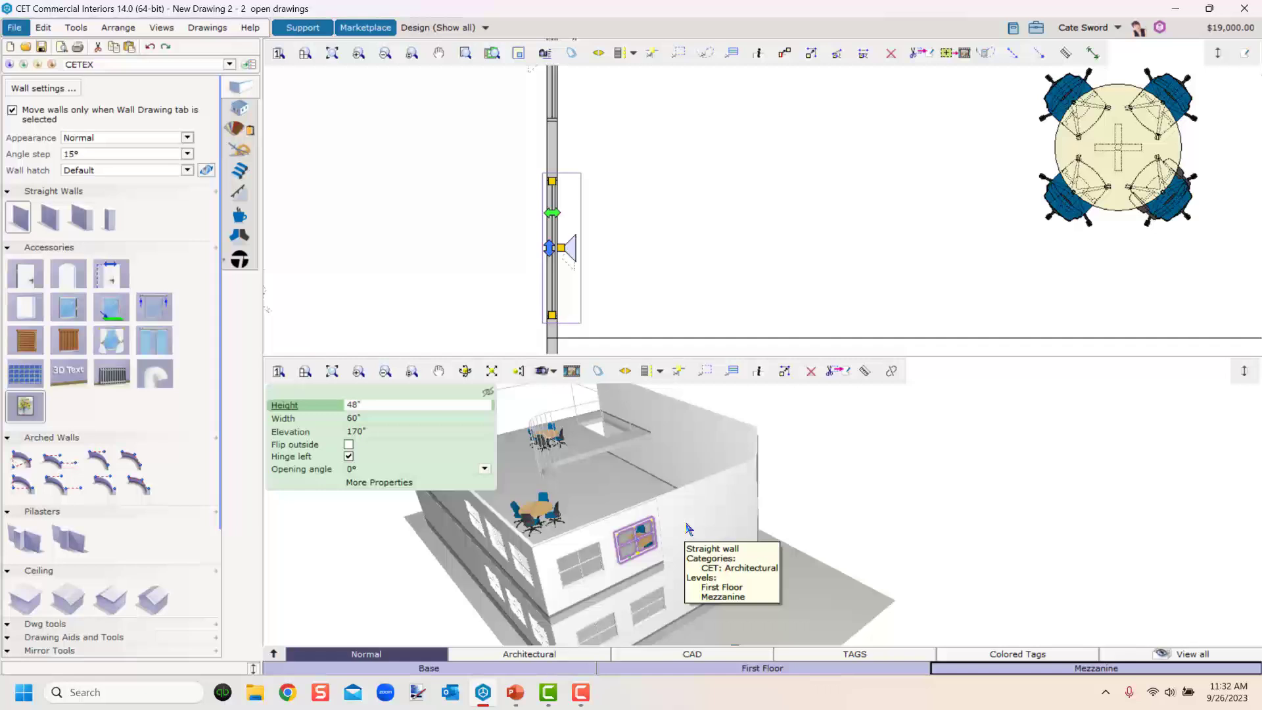
middle_click_drag(726, 609, 704, 592)
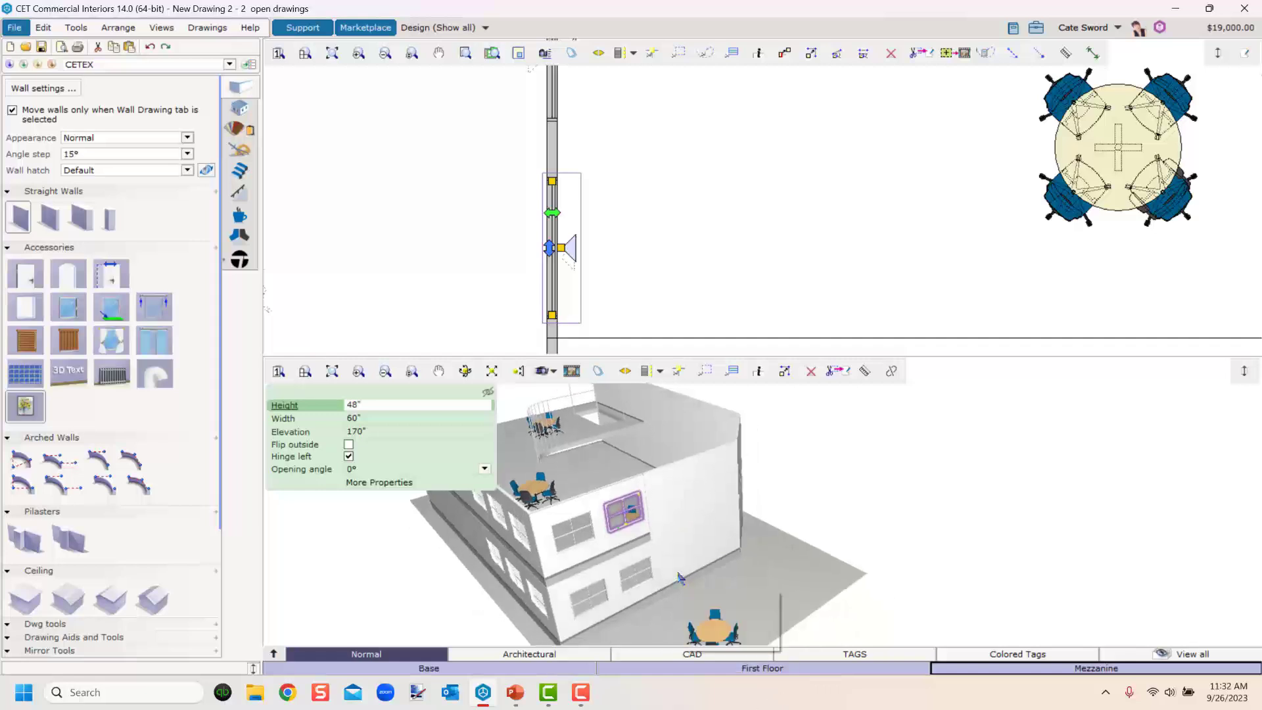
right_click_drag(773, 577, 699, 584)
left_click(523, 556)
left_click(582, 585)
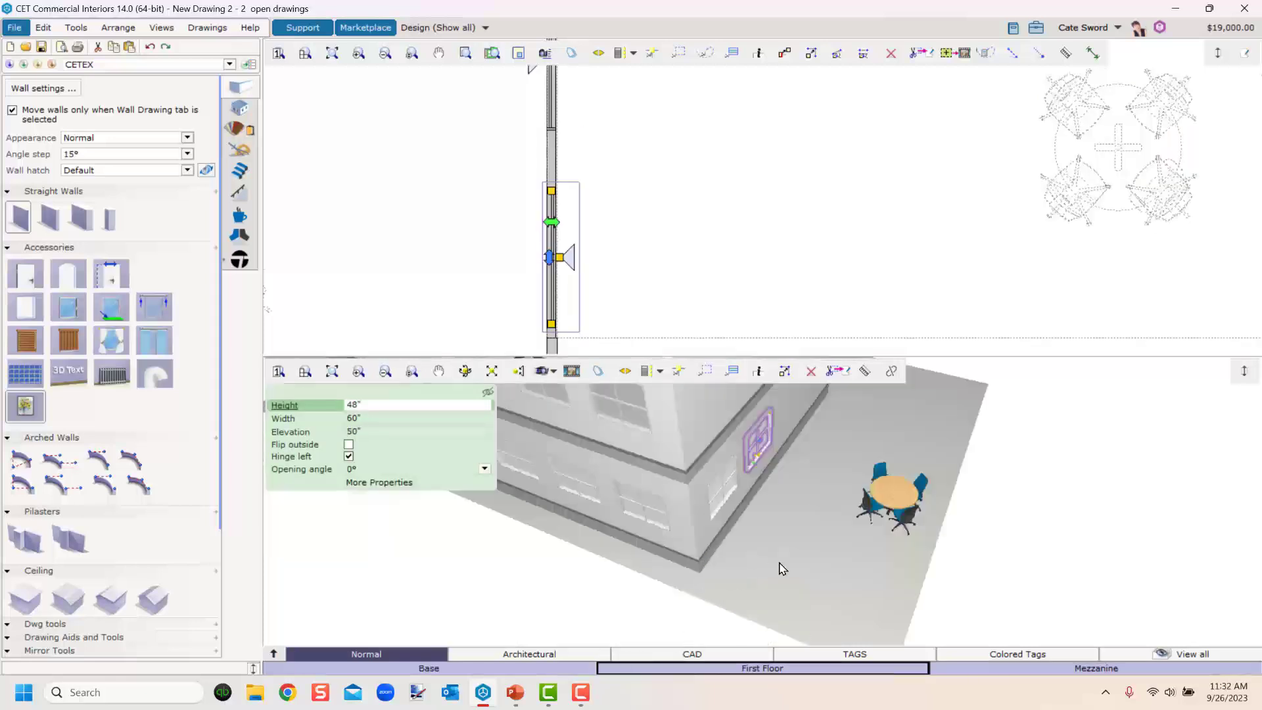
key("Delete")
Replicate the selected window with Rectangle: horizontal count 1, vertical Down count 4 at 24" edge to edge, stacked up 120".
scroll(753, 567, "up", 2)
right_click_drag(811, 550, 779, 521)
scroll(779, 521, "down", 4)
middle_click_drag(778, 521, 650, 582)
mouse_move(711, 573)
right_mouse_down()
mouse_move(730, 572)
mouse_move(731, 559)
right_mouse_up()
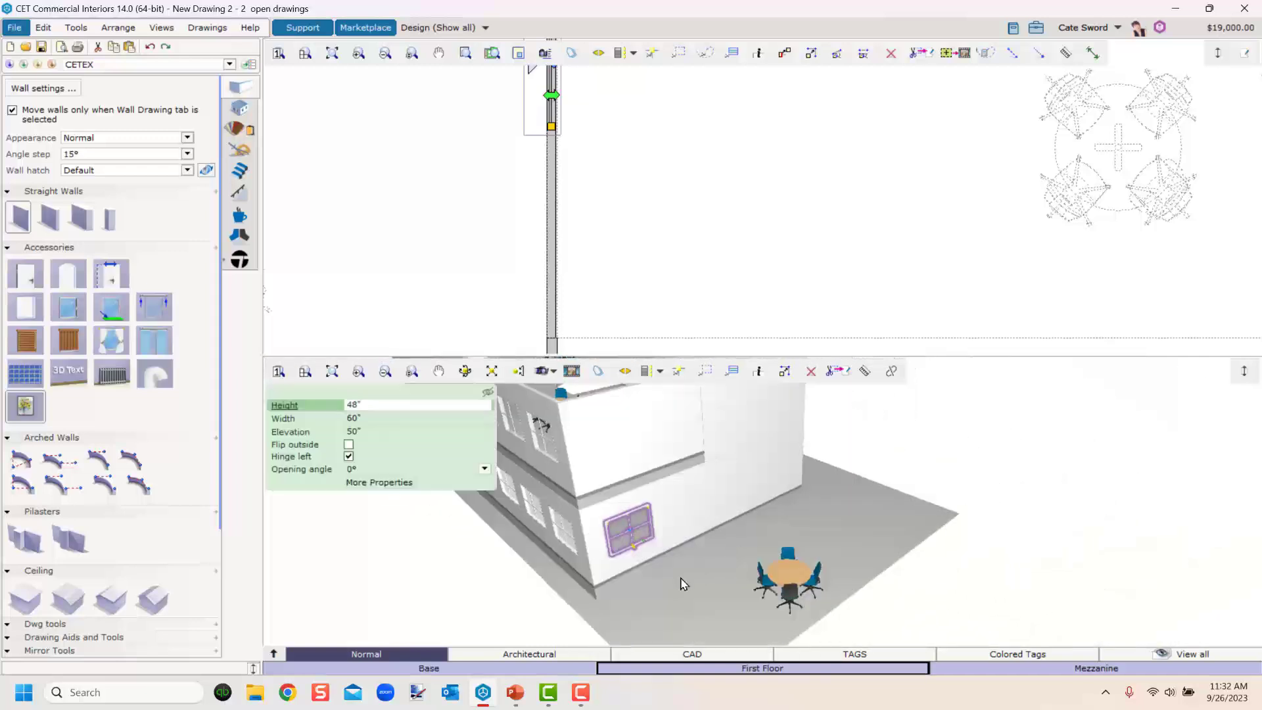
right_click_drag(636, 599, 666, 608)
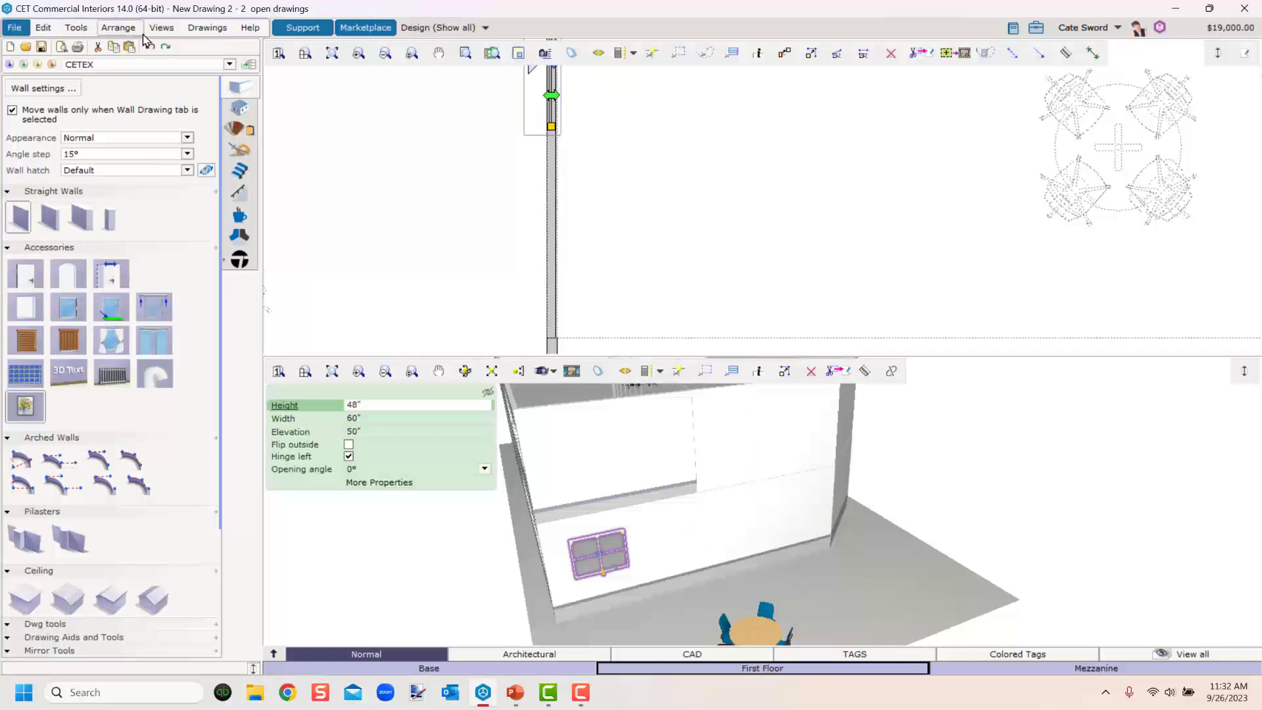
left_click(116, 31)
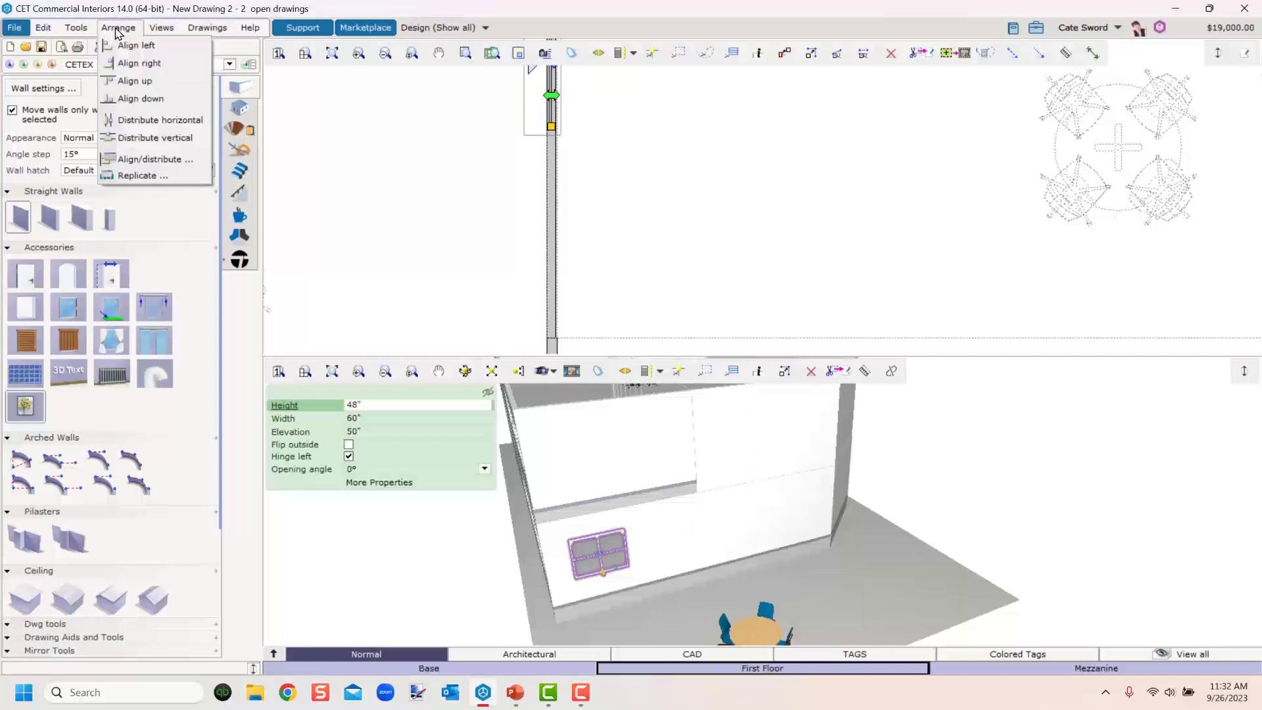
left_click(134, 176)
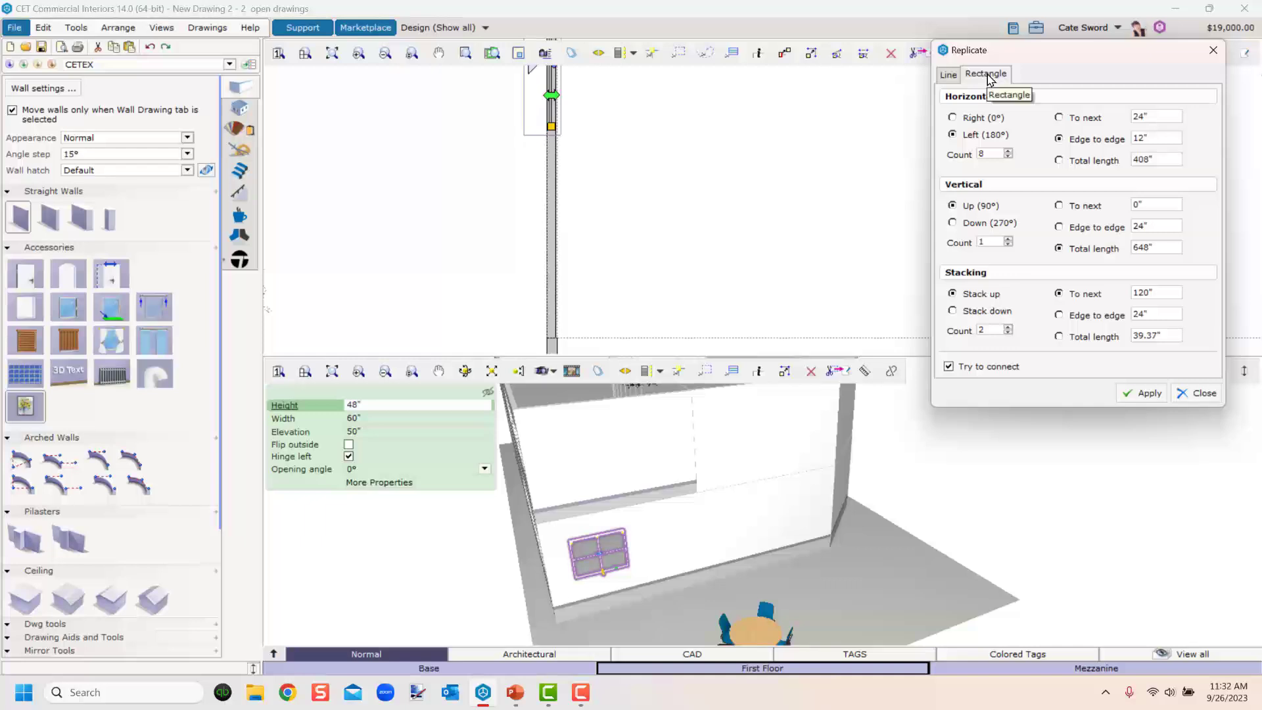
left_click(948, 76)
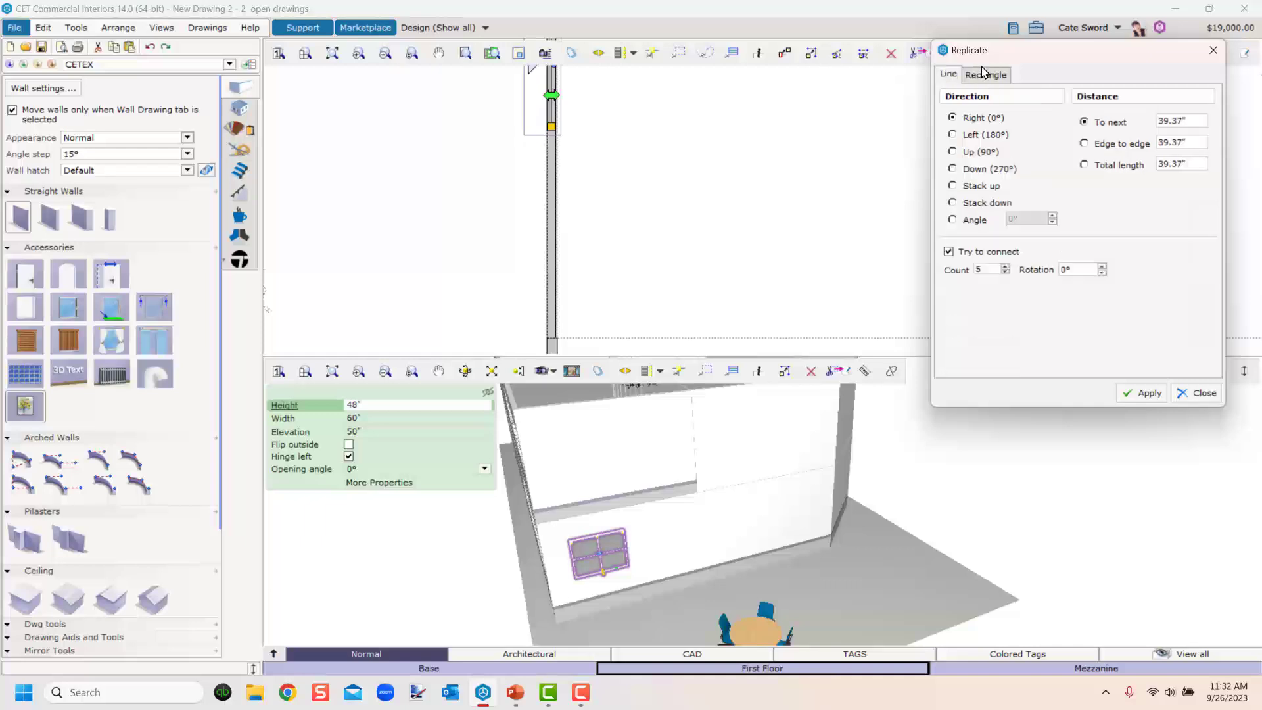
left_click(985, 75)
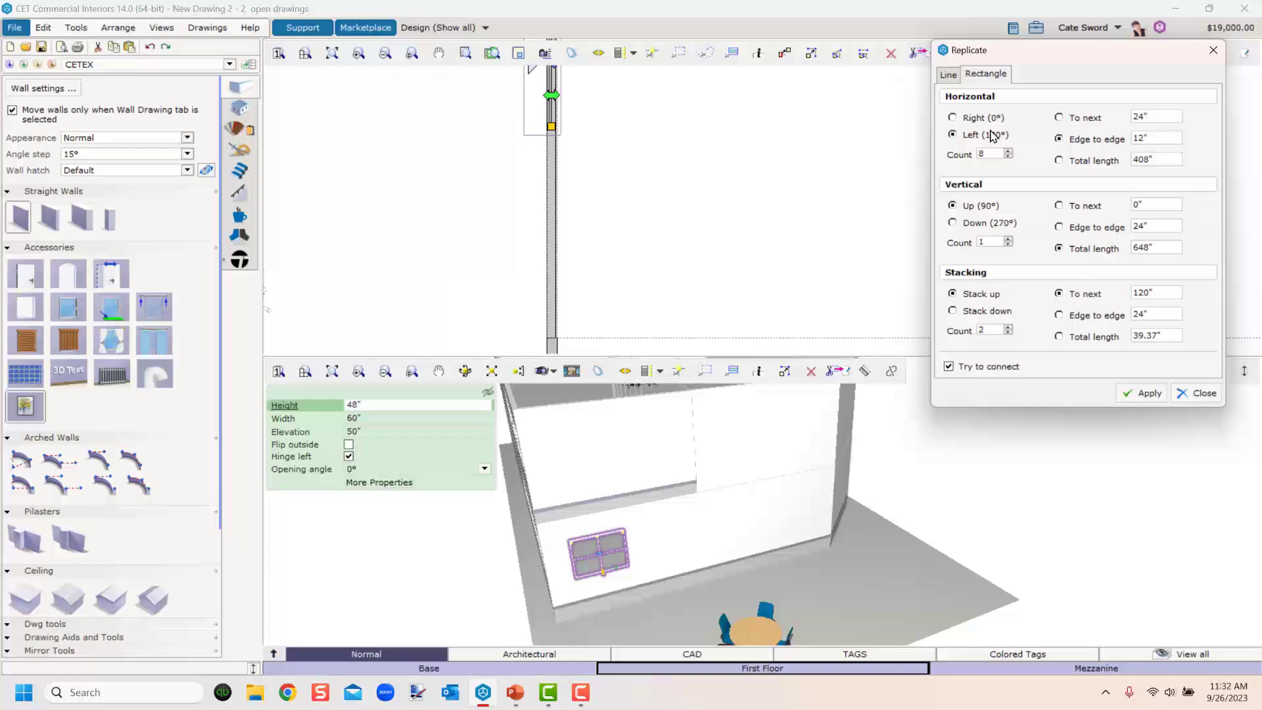
scroll(719, 262, "down", 3)
middle_click_drag(719, 262, 647, 204)
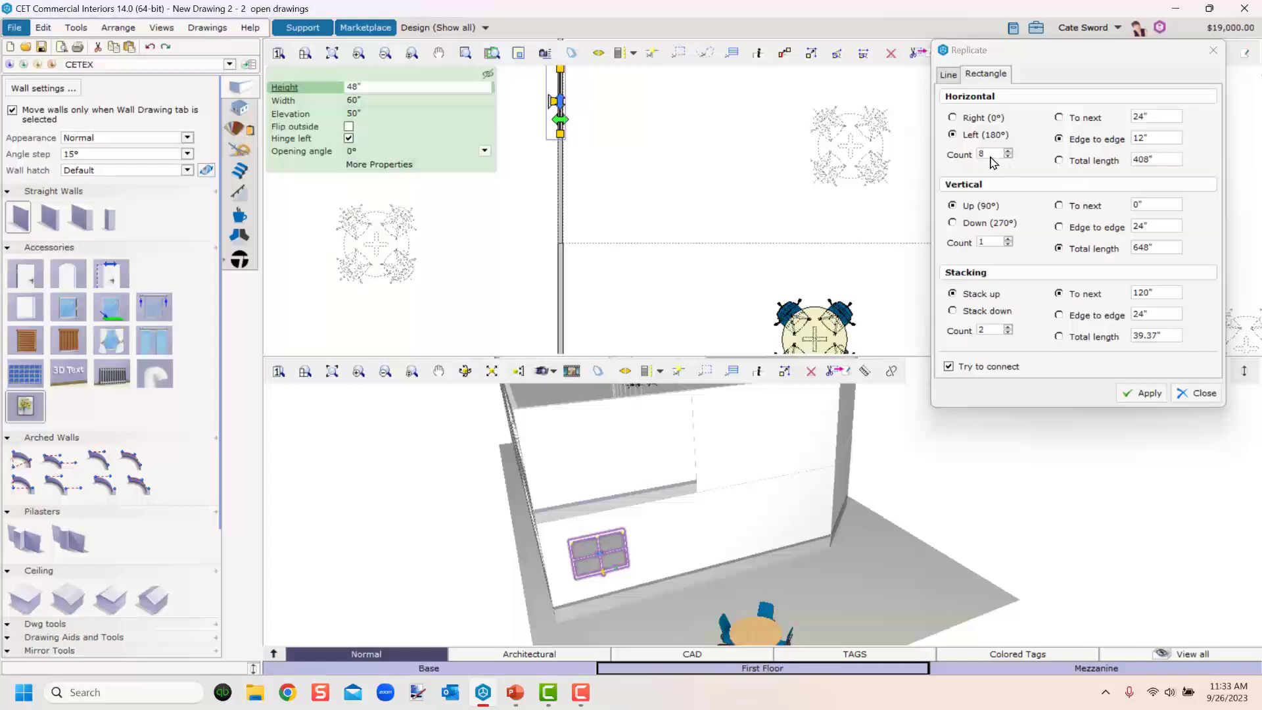
left_click_drag(991, 156, 966, 157)
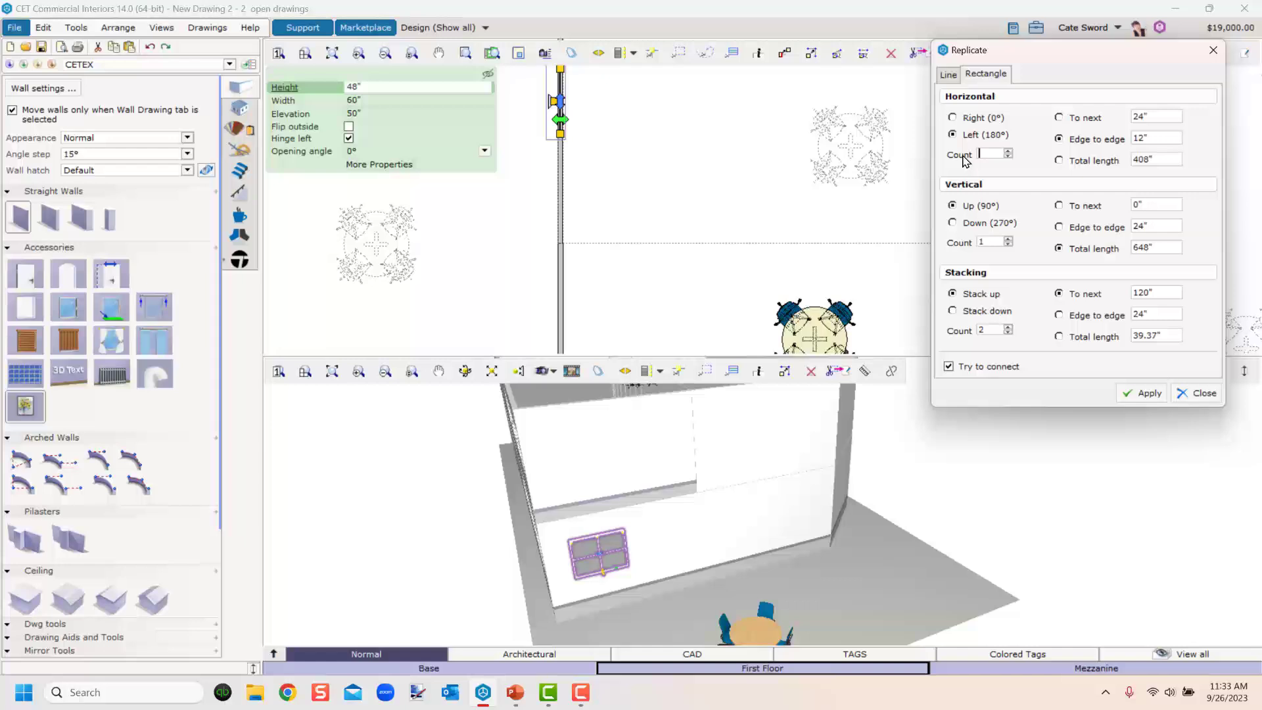
type("1")
left_click(951, 223)
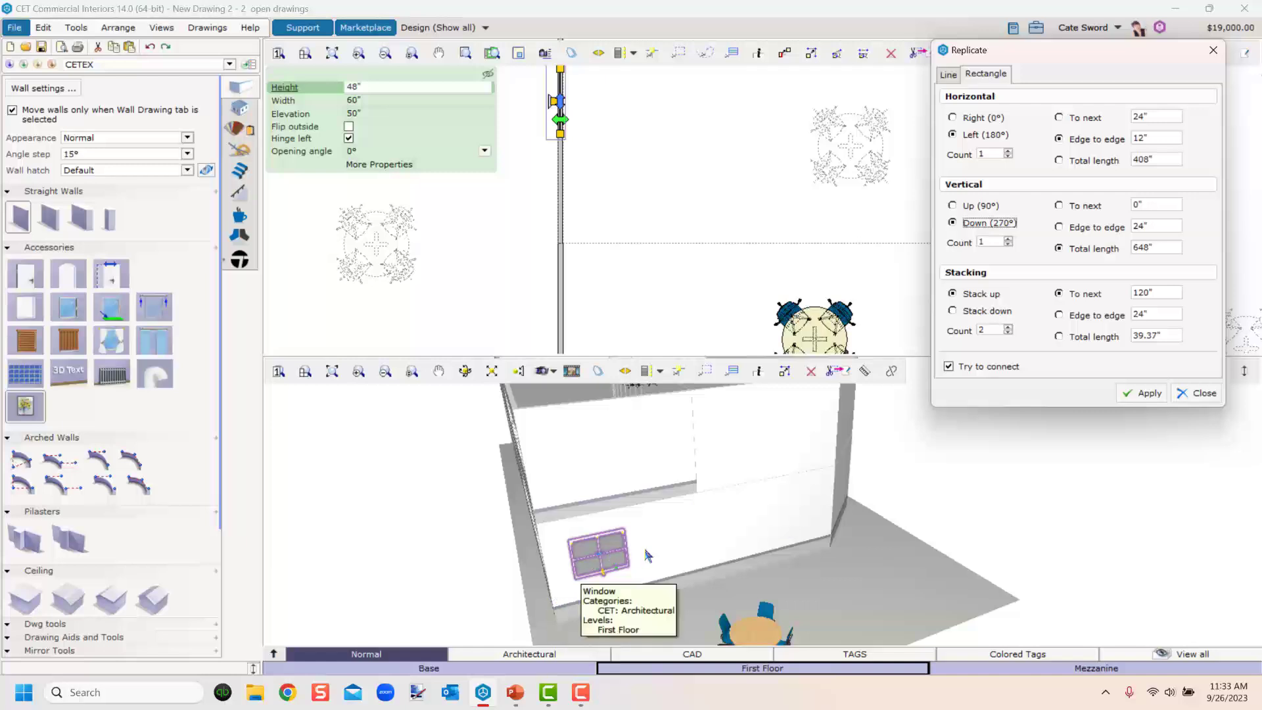
double_click(985, 243)
type("4")
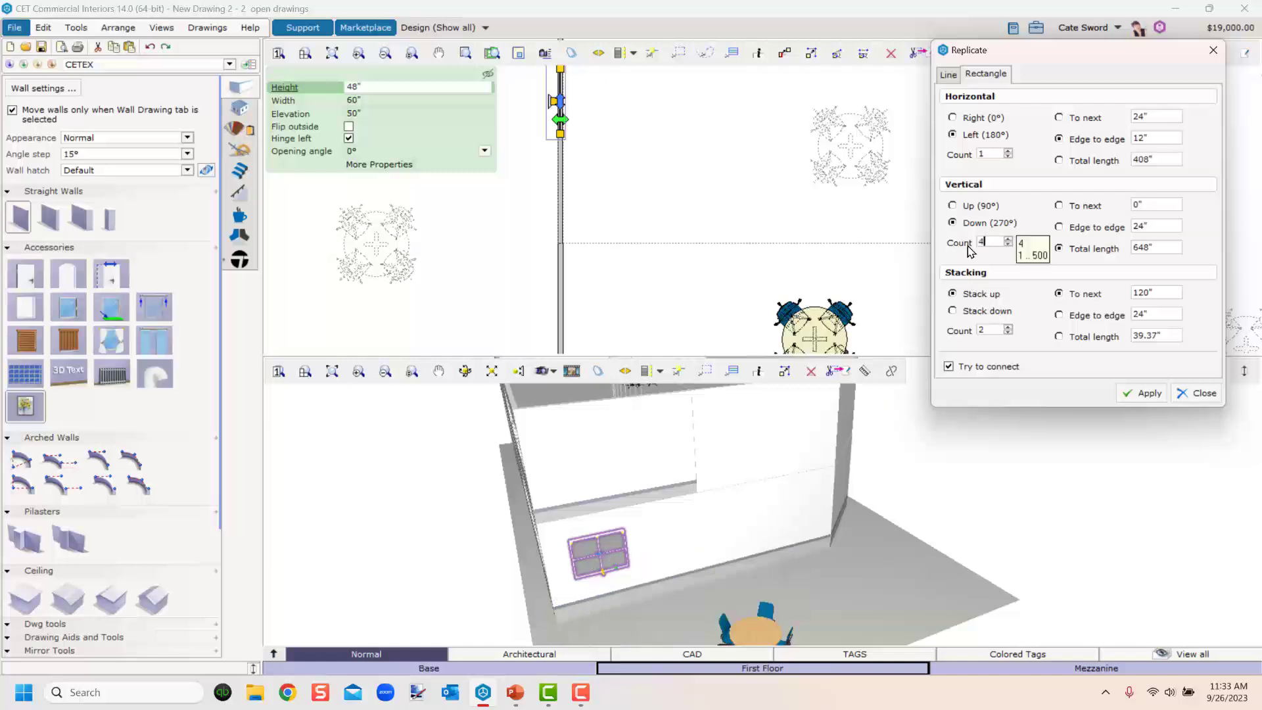
left_click(1059, 206)
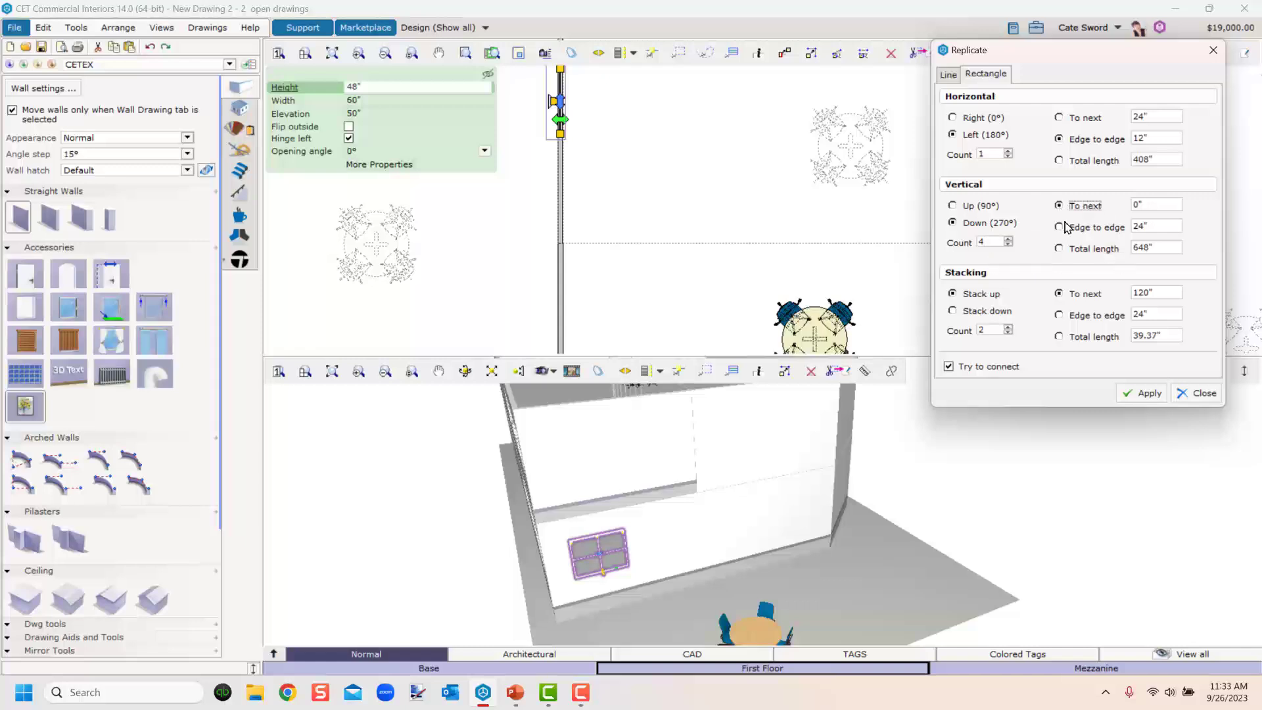
left_click(1059, 227)
left_click(1160, 294)
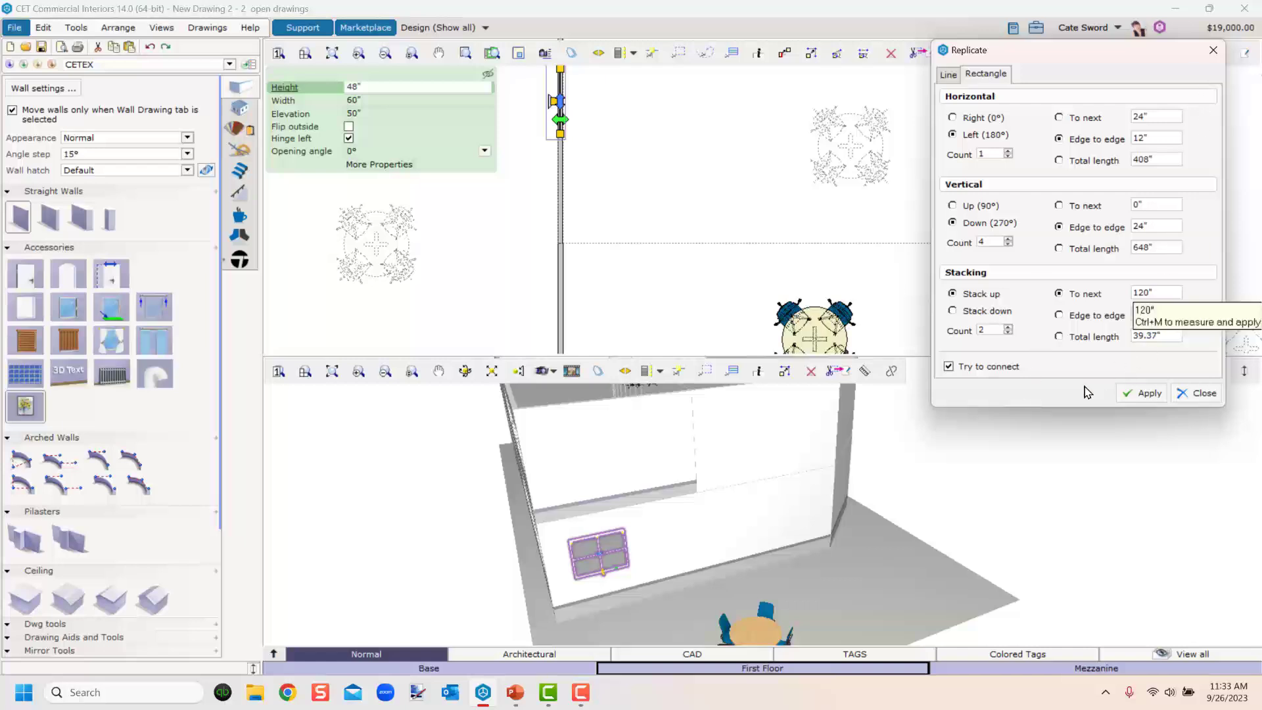
left_click(1141, 394)
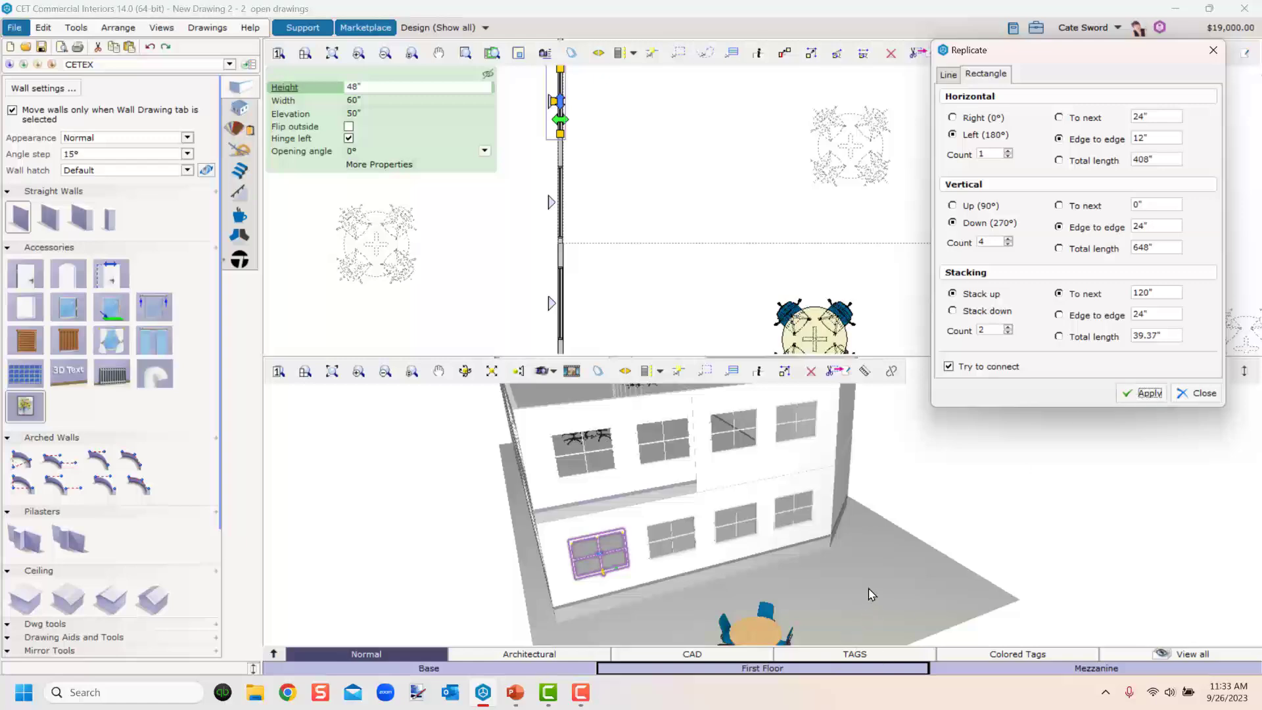
left_click(869, 590)
middle_click_drag(862, 577, 1025, 579)
left_click(869, 482)
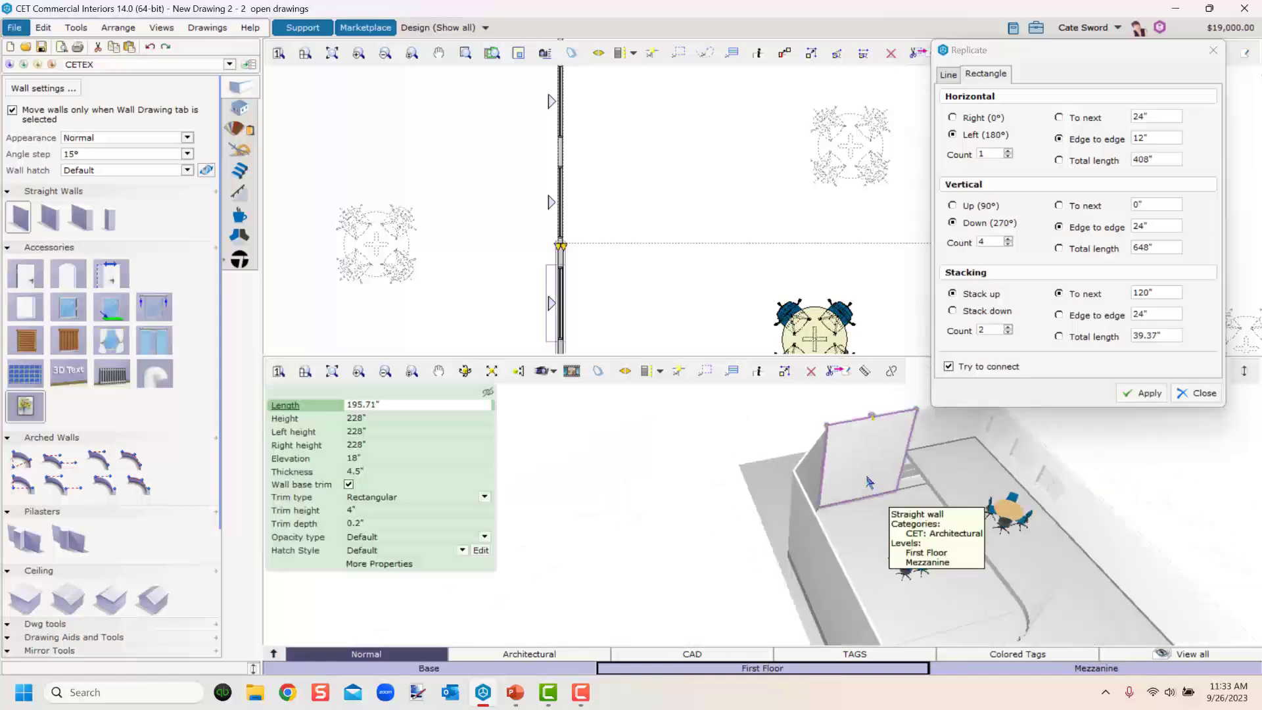
left_click(1201, 392)
Select the Mezzanine back wall and set its height to 108".
scroll(874, 454, "up", 3)
middle_click_drag(874, 452, 829, 506)
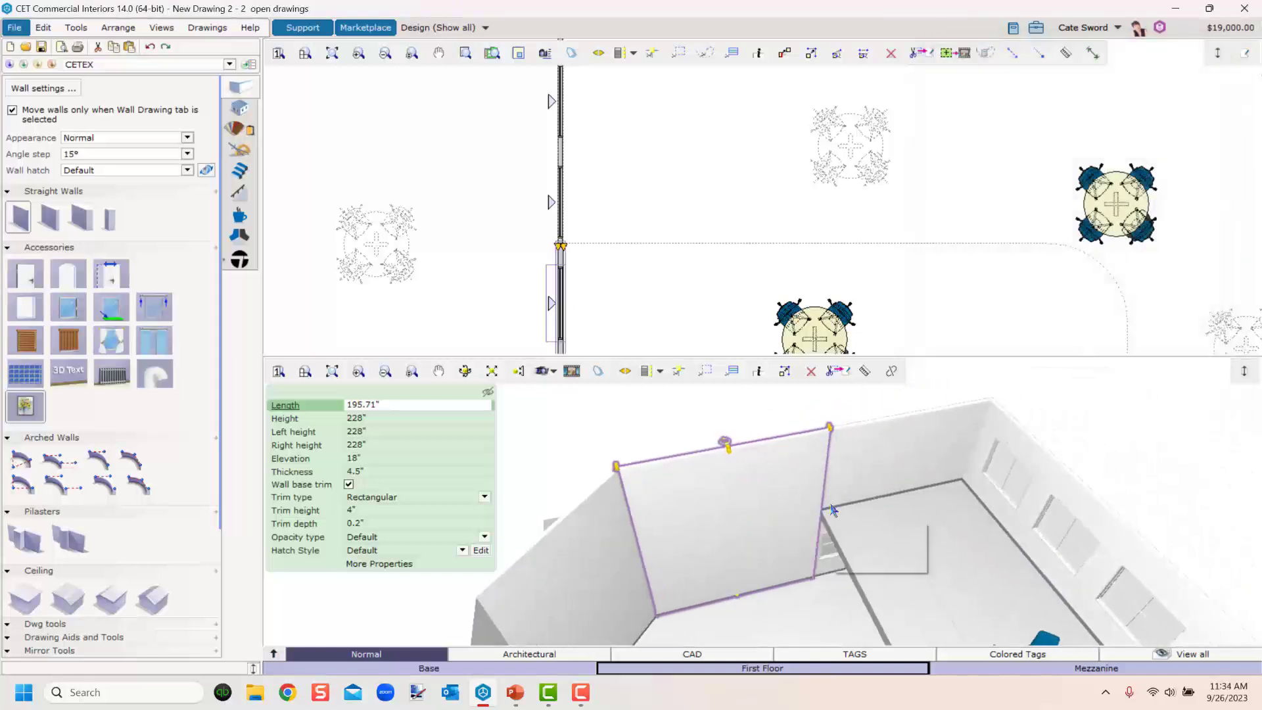
left_click(933, 444)
scroll(919, 431, "up", 3)
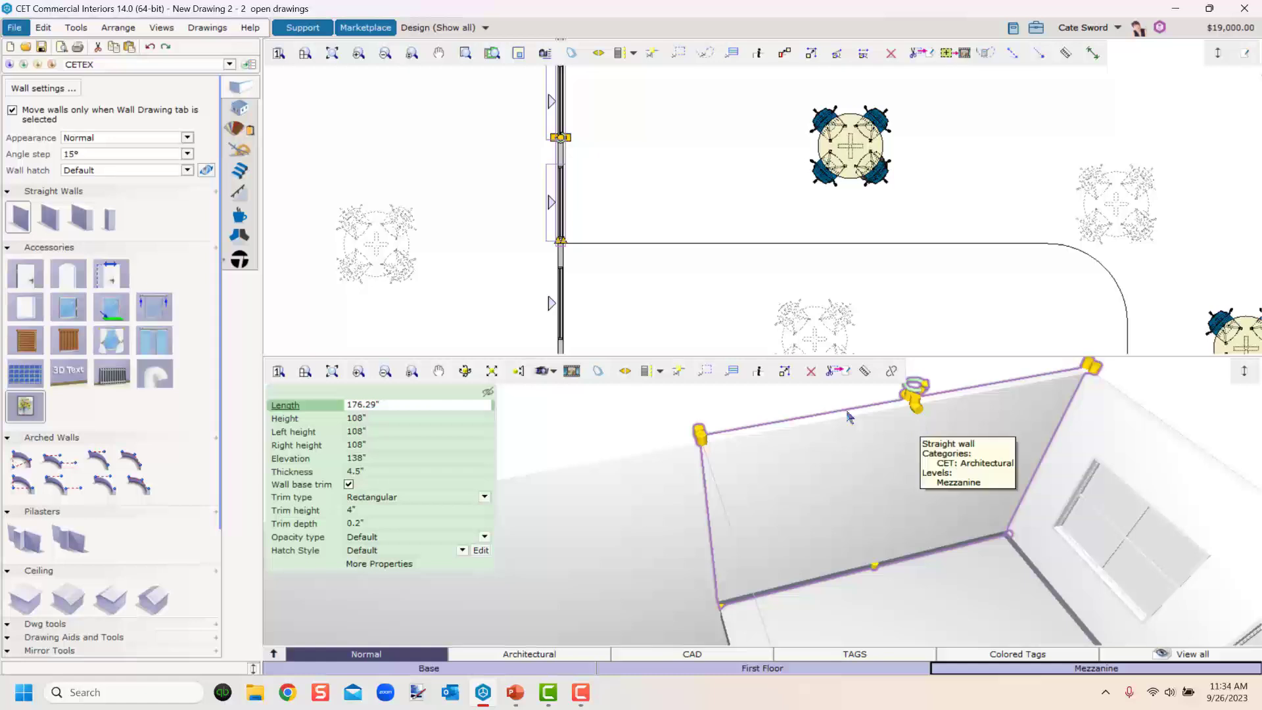
scroll(625, 276, "down", 2)
mouse_move(666, 295)
middle_mouse_down()
mouse_move(653, 169)
mouse_move(676, 273)
middle_mouse_up()
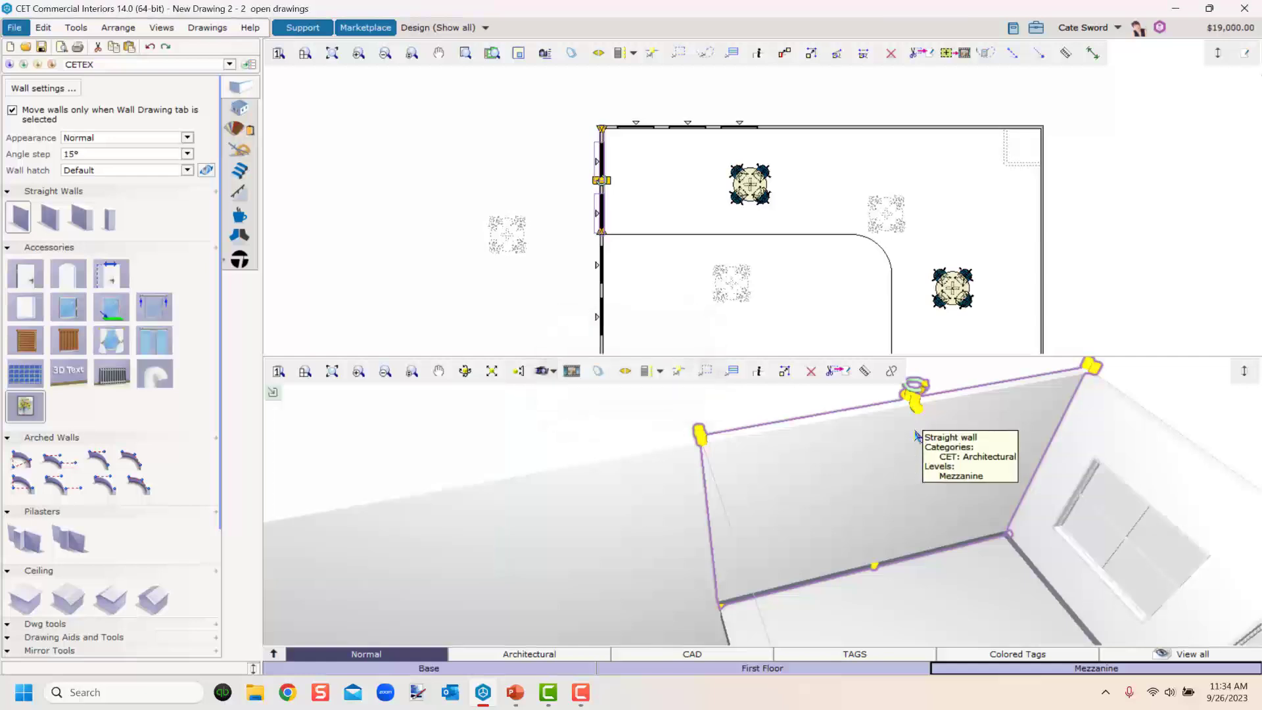
scroll(912, 405, "up", 3)
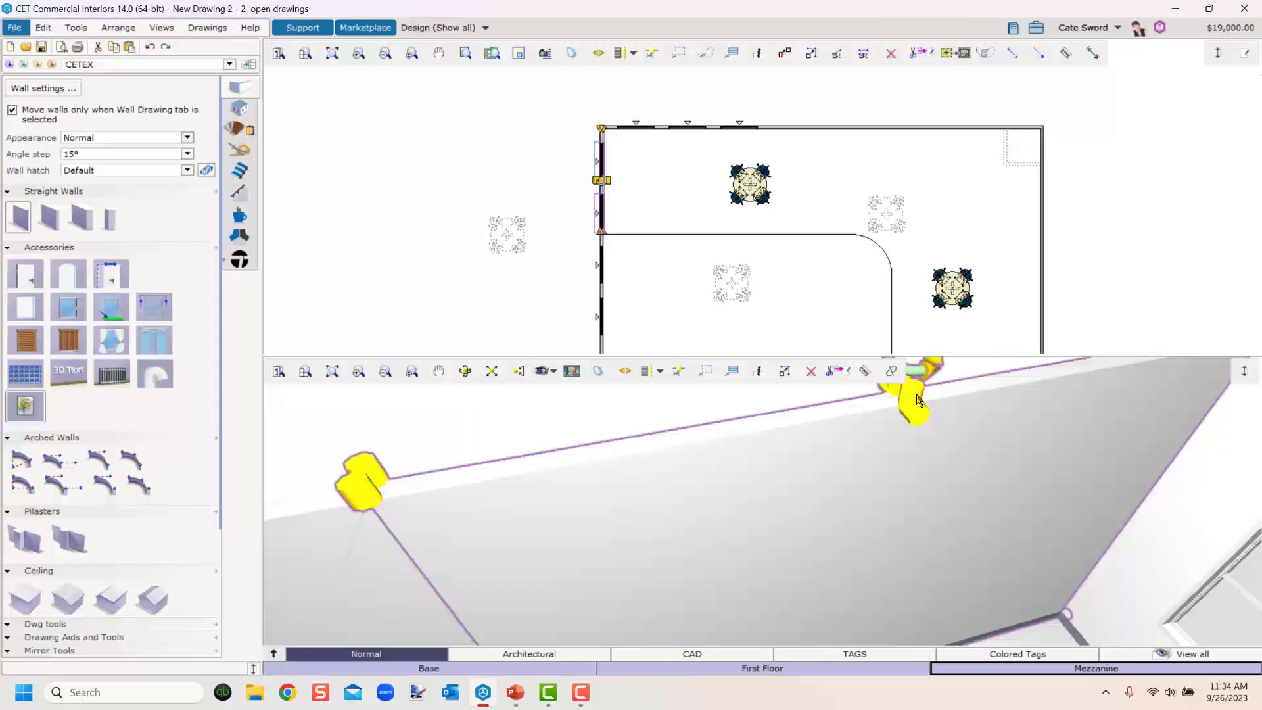
left_click(914, 405)
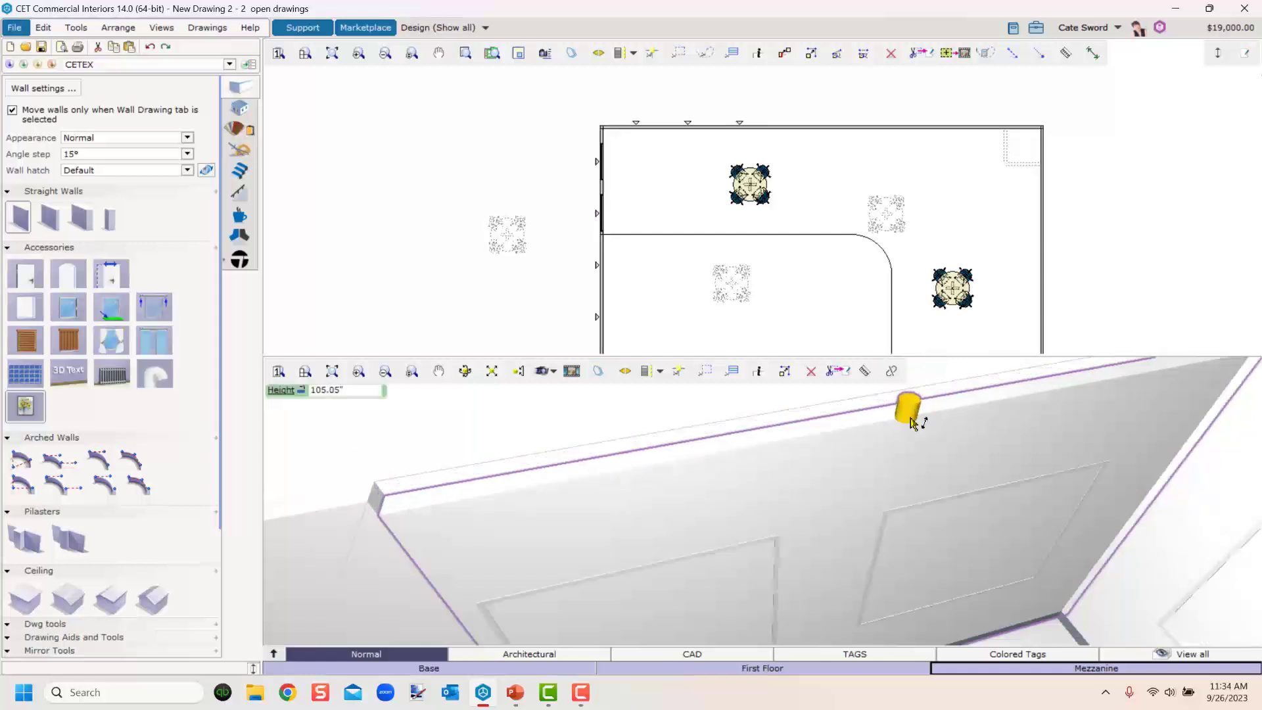
left_click(913, 422)
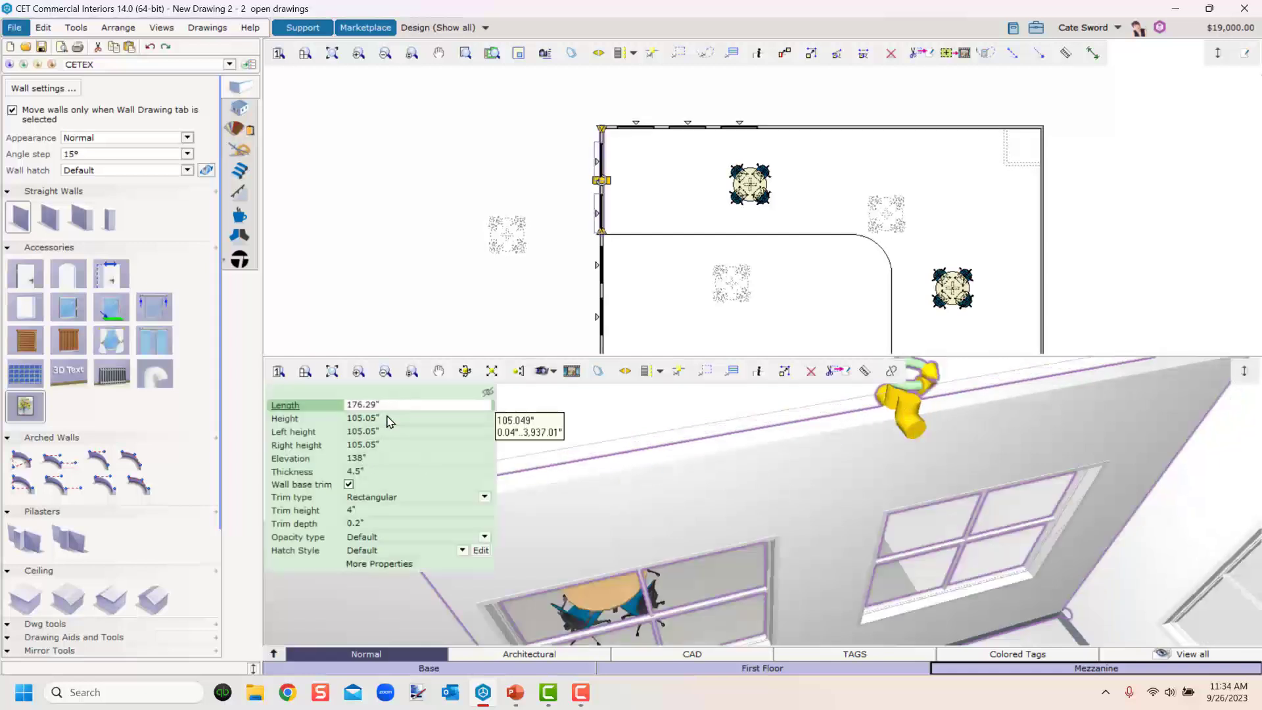
left_click(365, 419)
type("1")
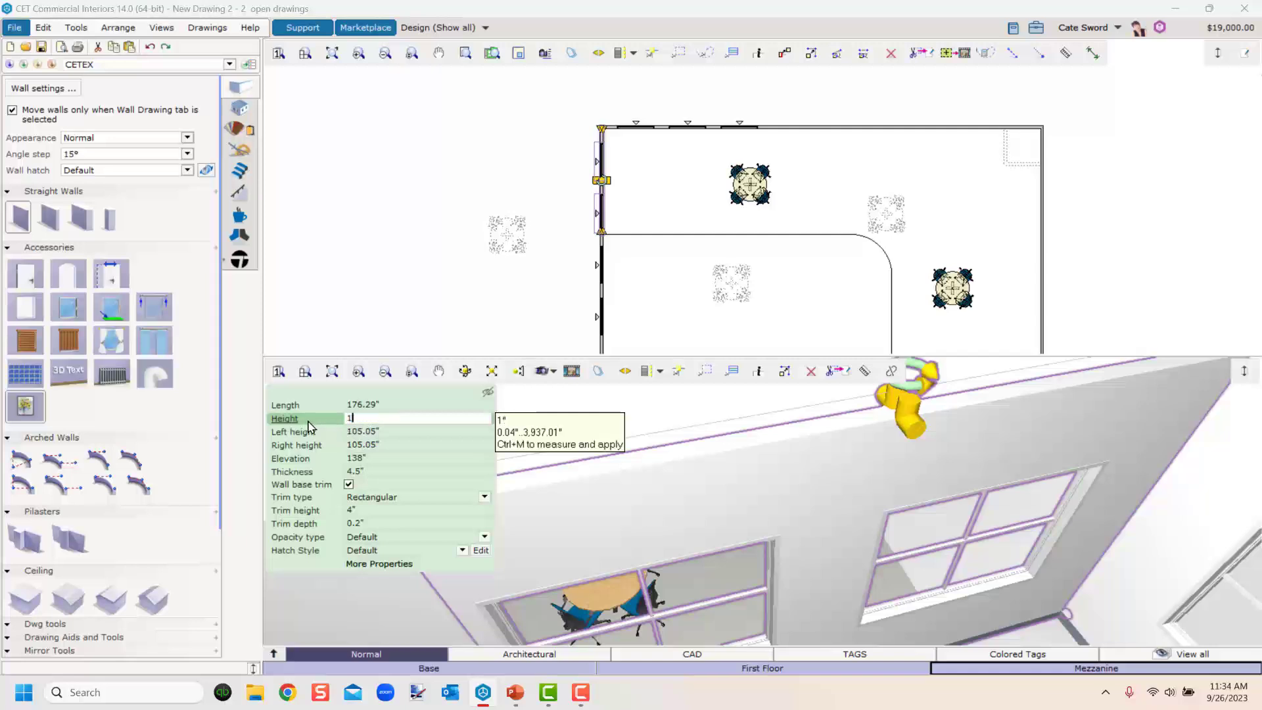
type("08")
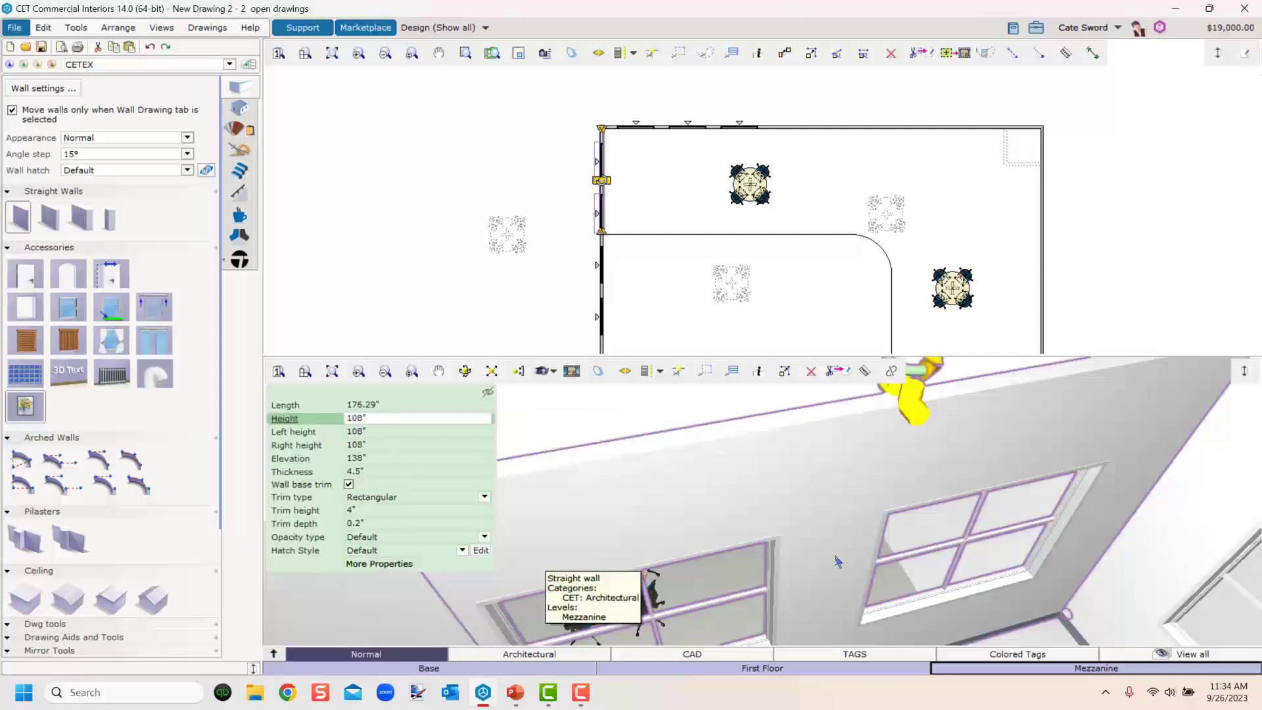
key("Return")
Select the tall side wall, stretch its height, then reset the wall height to 228".
right_click_drag(1101, 409, 1131, 405)
scroll(648, 533, "down", 3)
right_click_drag(648, 533, 798, 475)
left_click(741, 483)
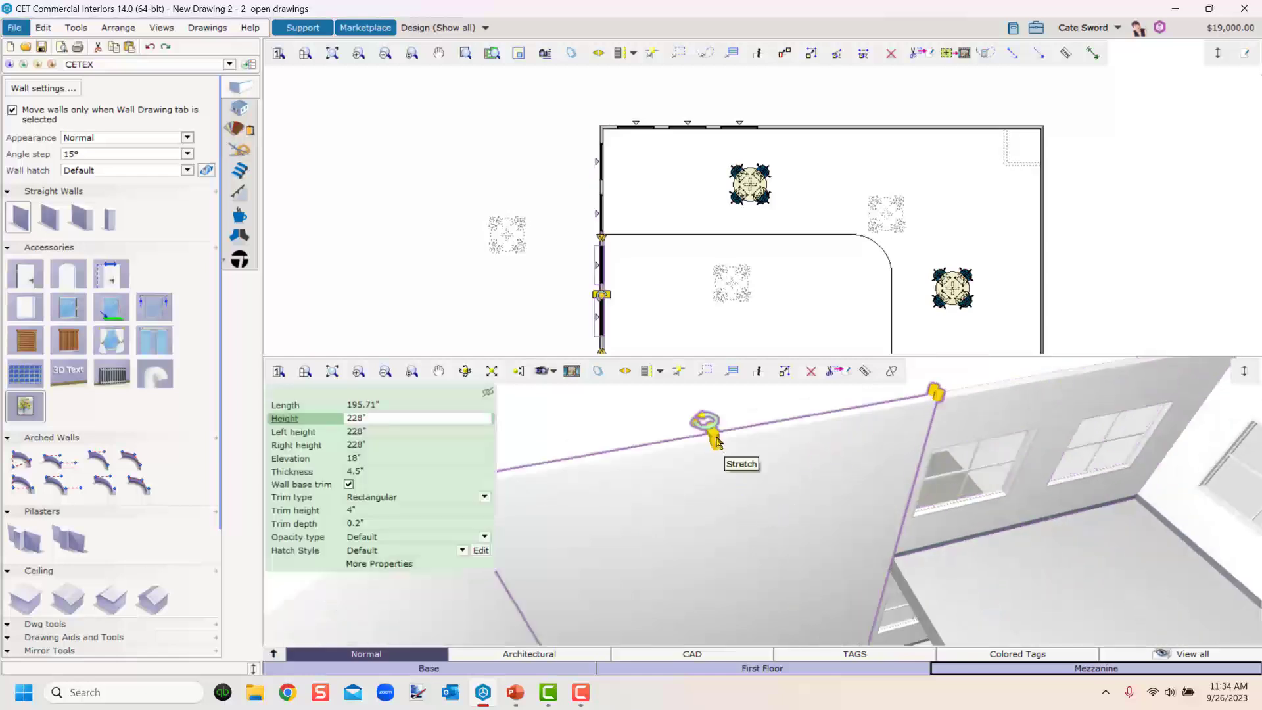
left_click_drag(722, 449, 715, 450)
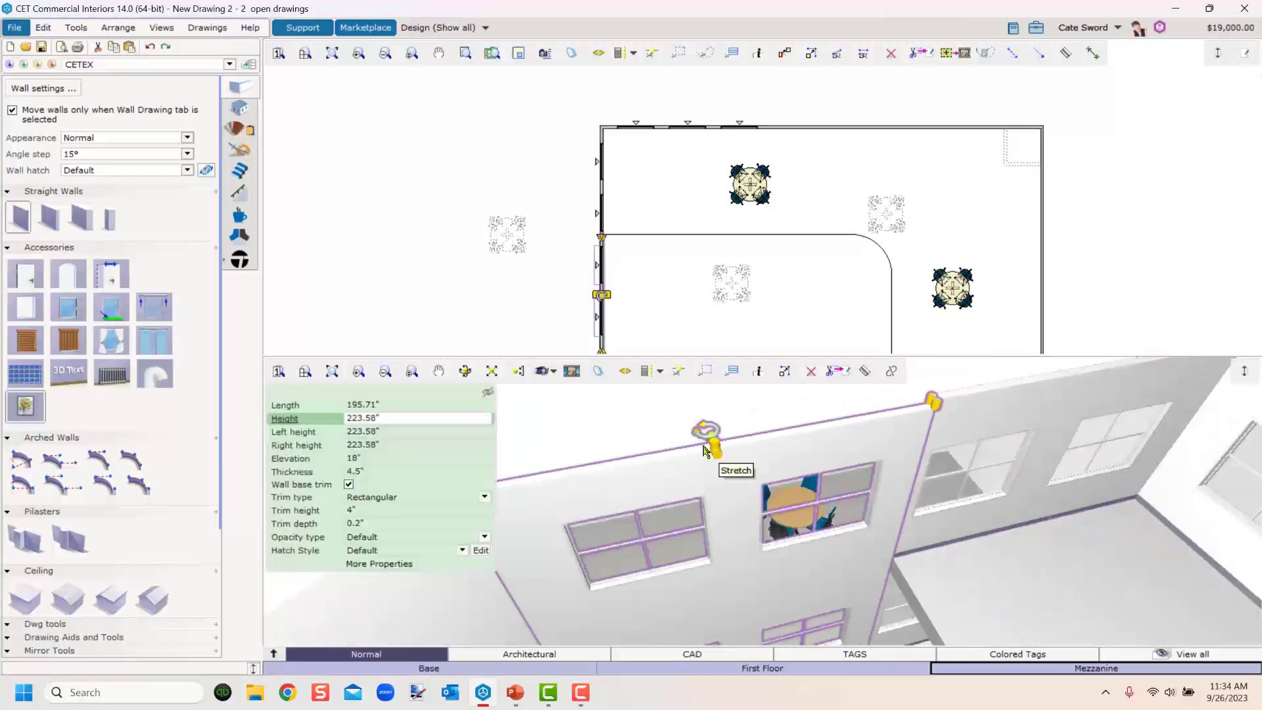
left_click_drag(392, 419, 312, 424)
type("2")
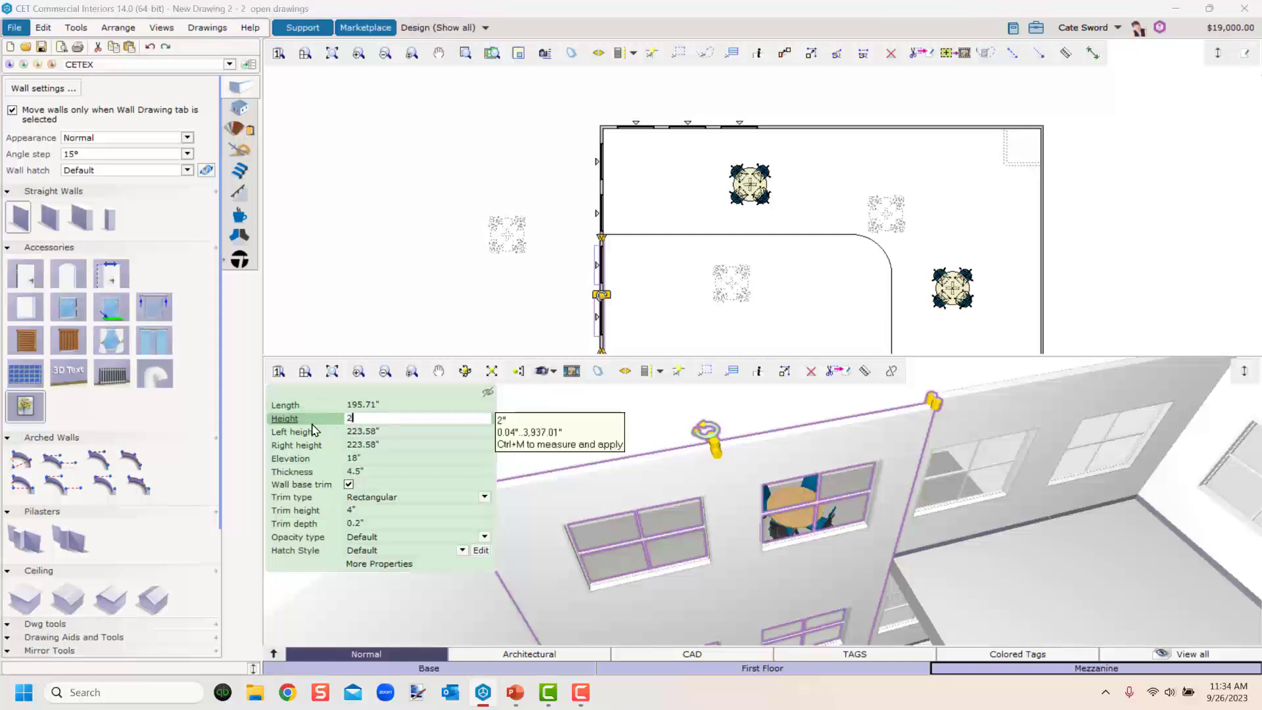
type("28")
key("Return")
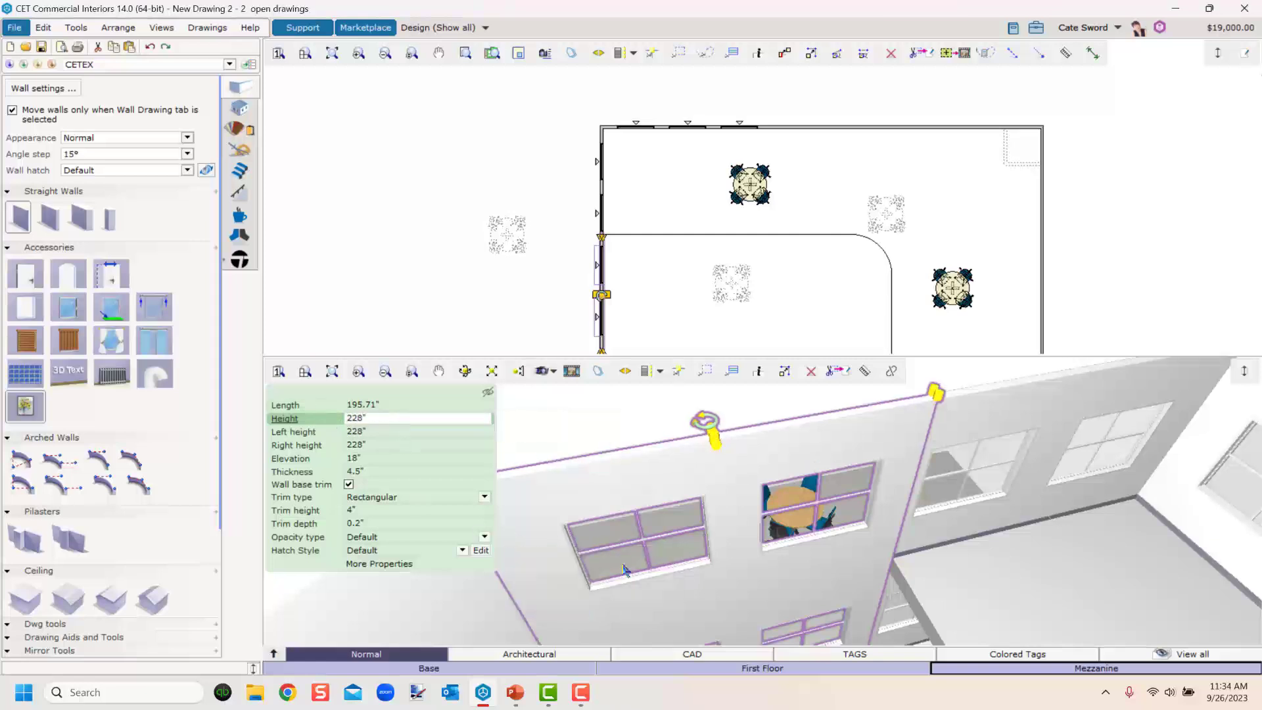
Orbit the 3D view around the building to examine the levels from outside.
scroll(754, 623, "down", 3)
scroll(753, 624, "down", 1)
middle_click_drag(754, 624, 679, 497)
left_click(698, 577)
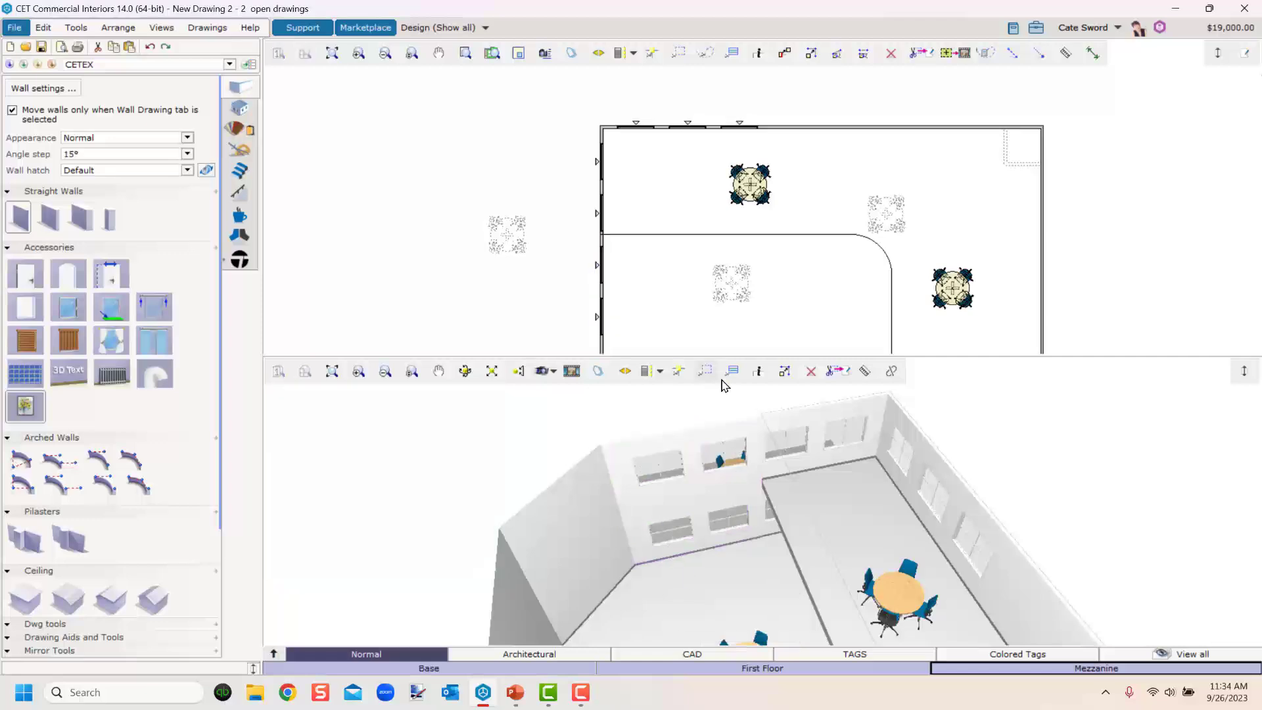
right_click_drag(718, 559, 780, 528)
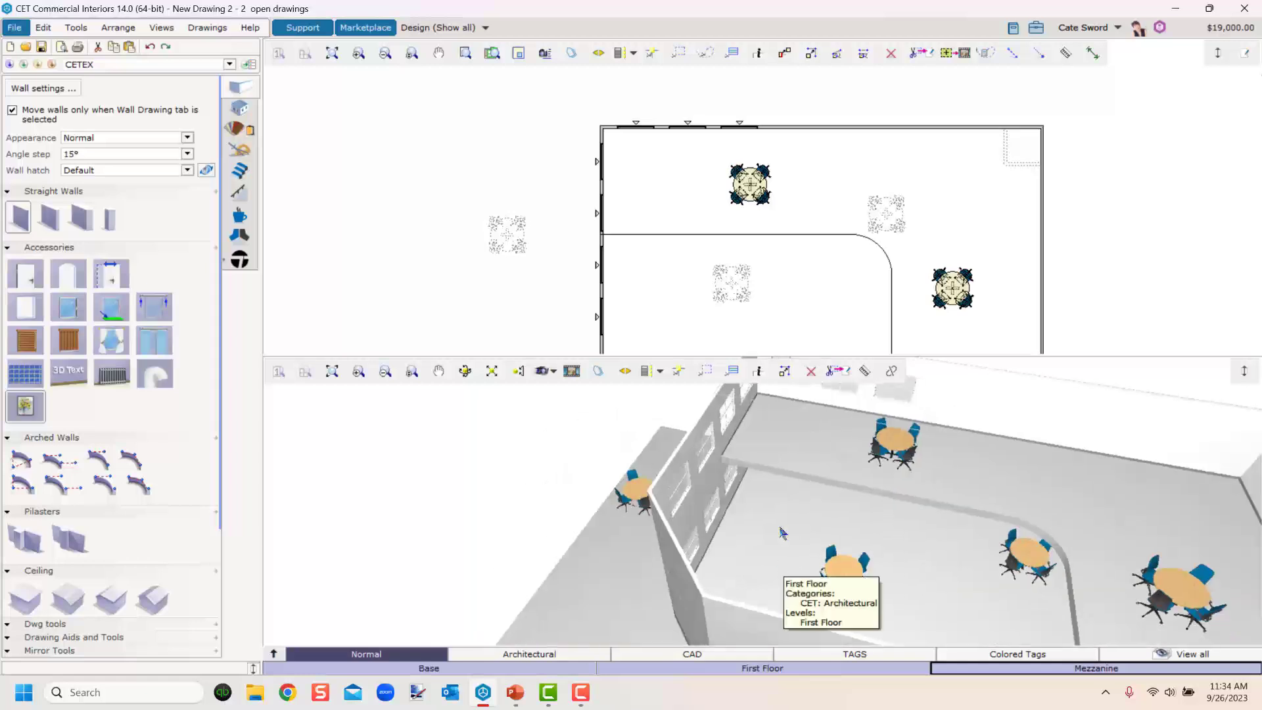
right_click_drag(593, 610, 718, 637)
right_click_drag(760, 558, 689, 570)
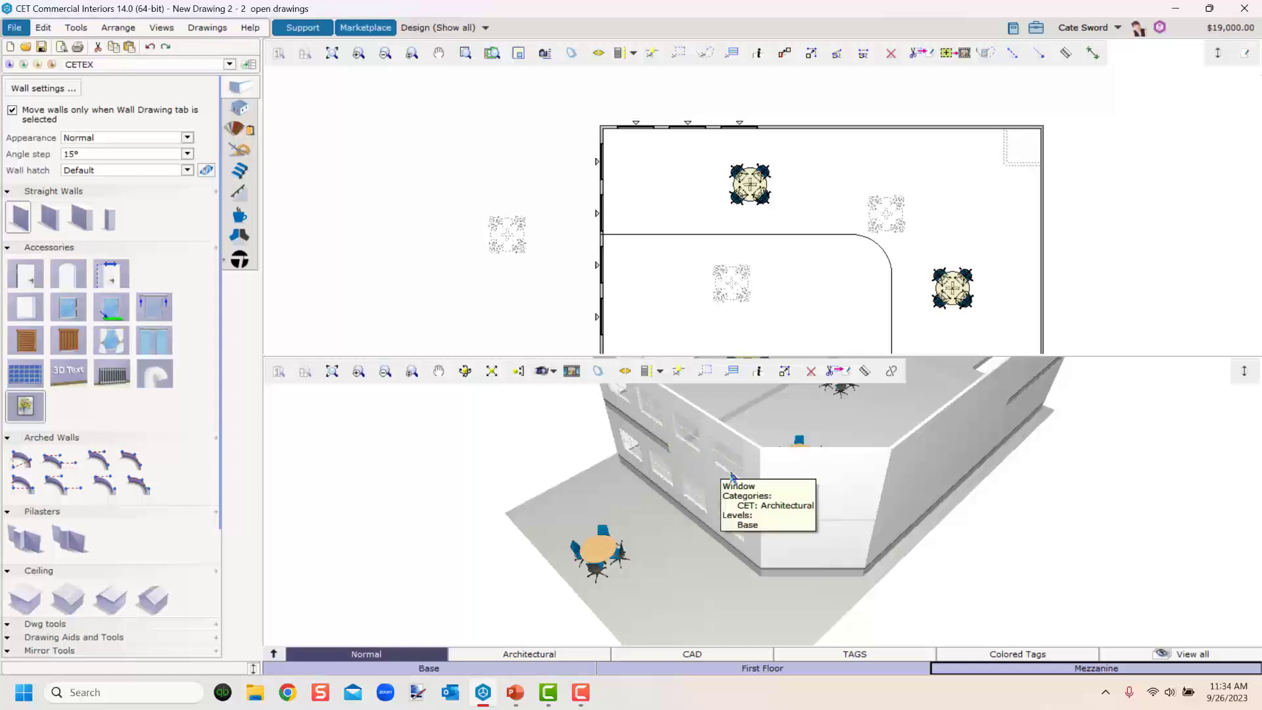
Insert an 84" wide door on the angled corner wall of the First Floor.
middle_click_drag(672, 300, 705, 182)
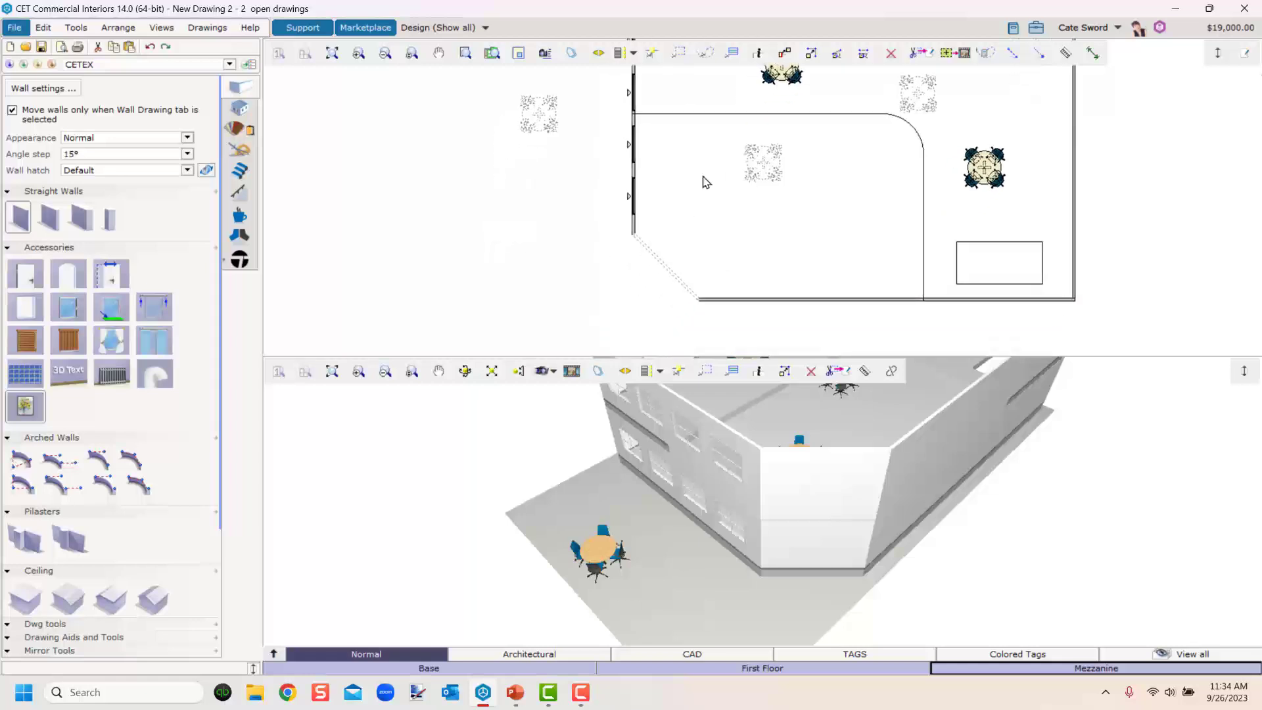
left_click(836, 569)
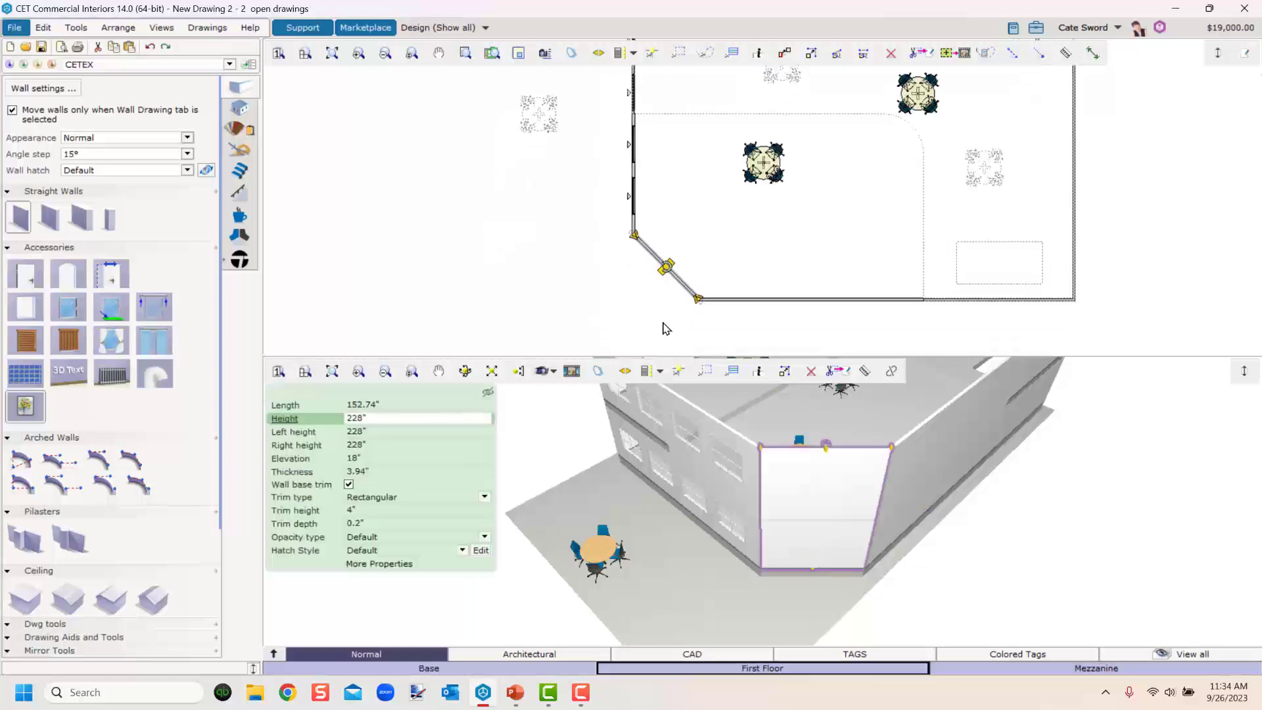
scroll(654, 283, "up", 5)
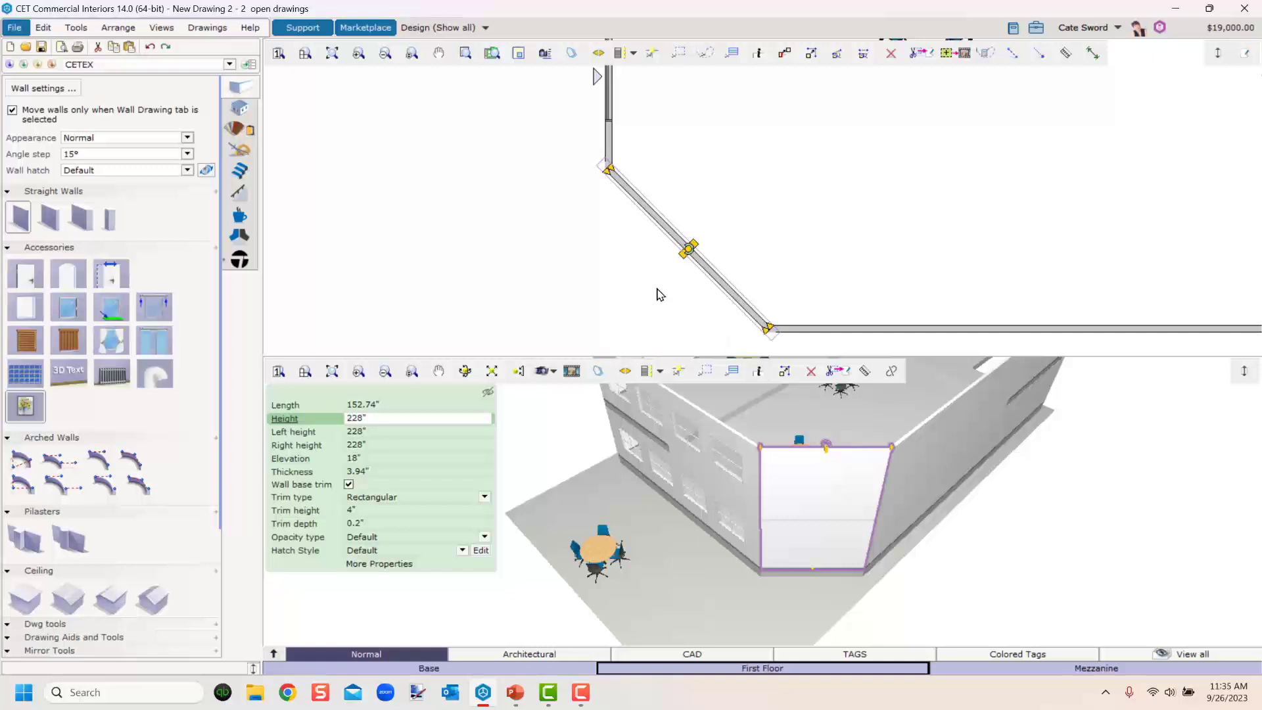
left_click(25, 276)
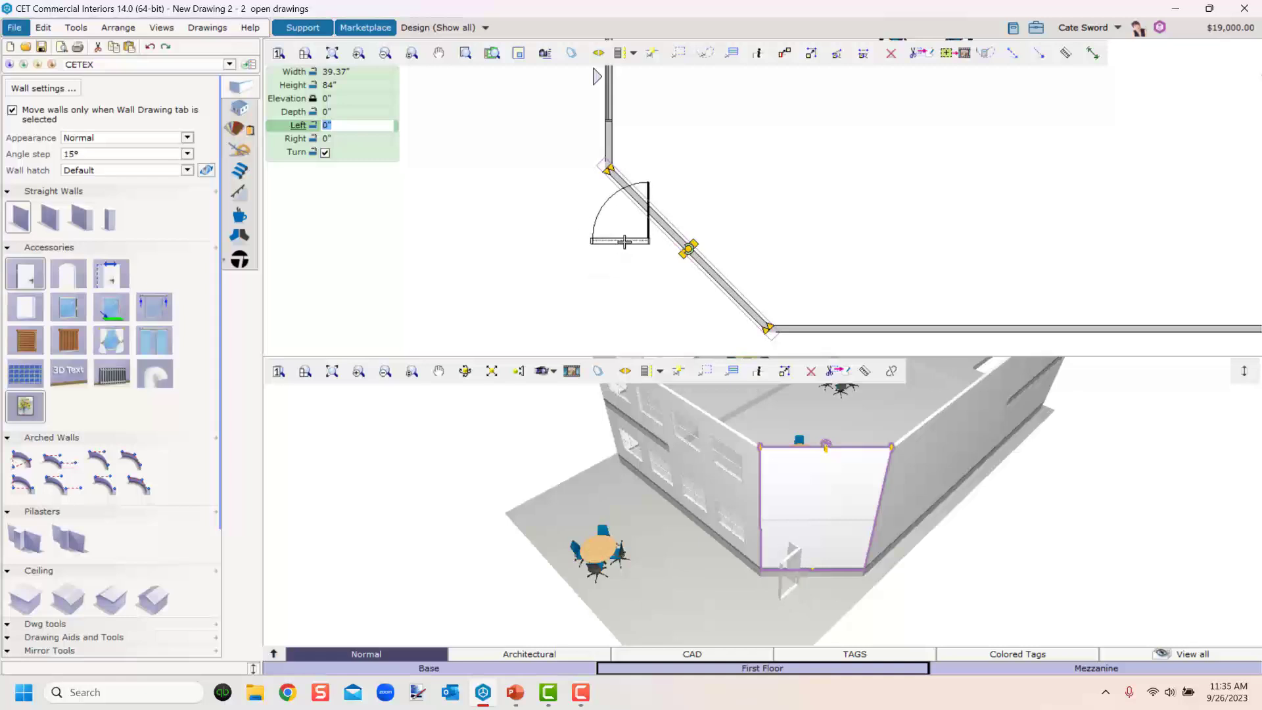
left_click(643, 203)
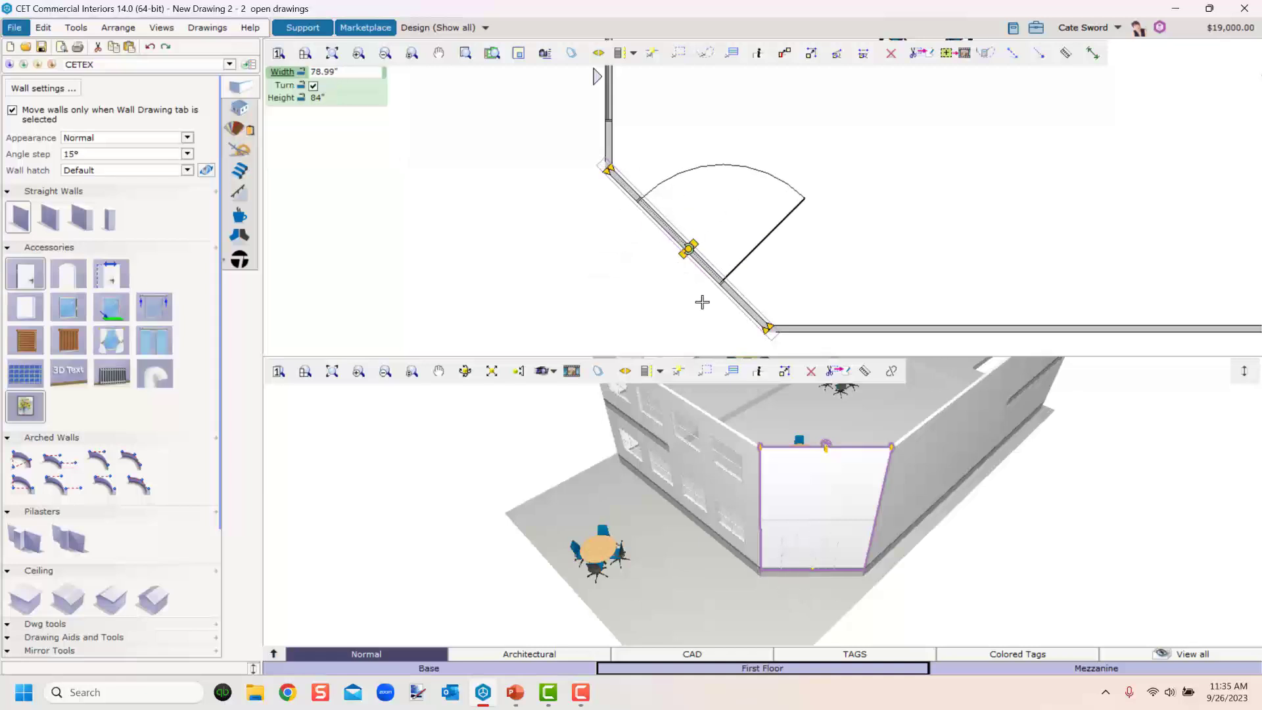
type("7")
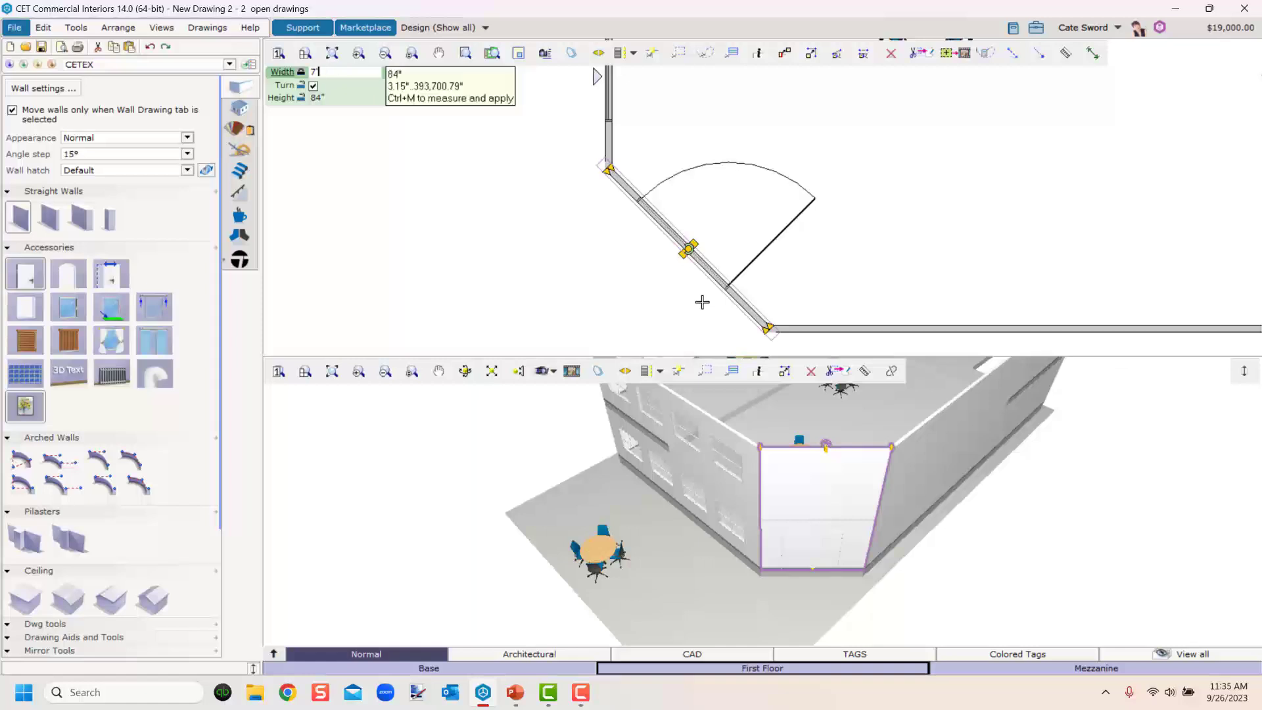
key("Return")
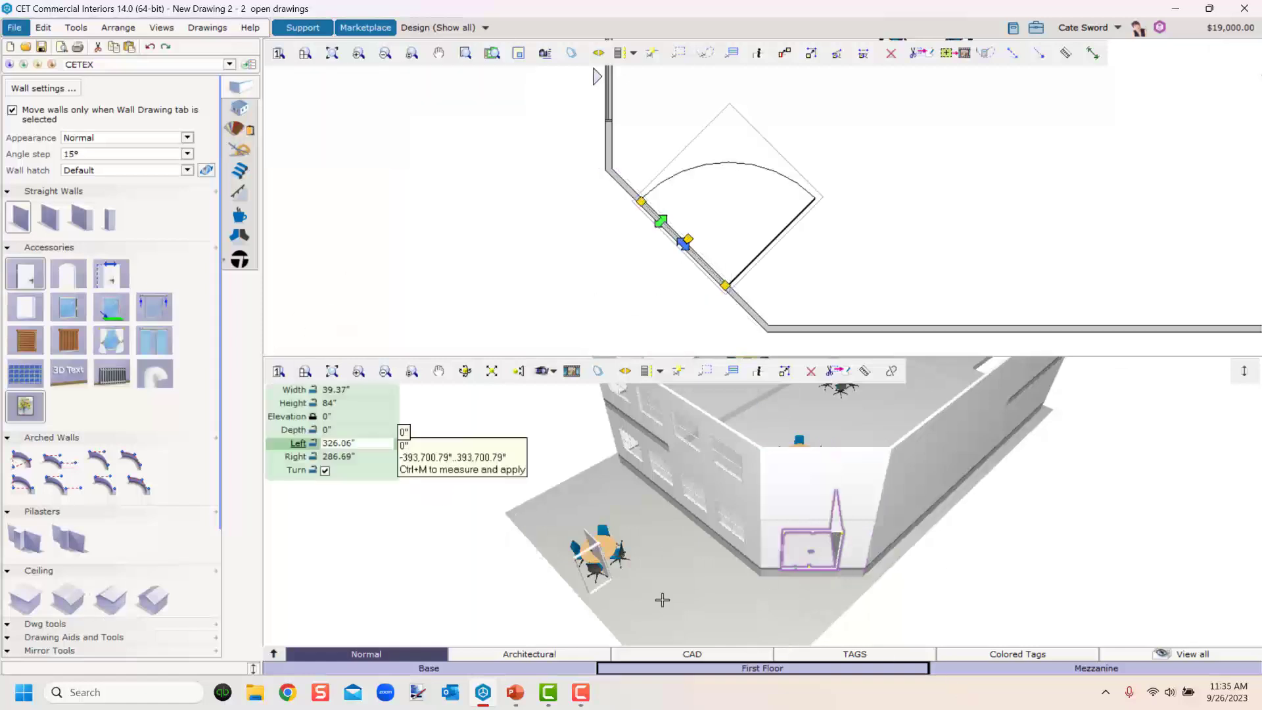
key("Return")
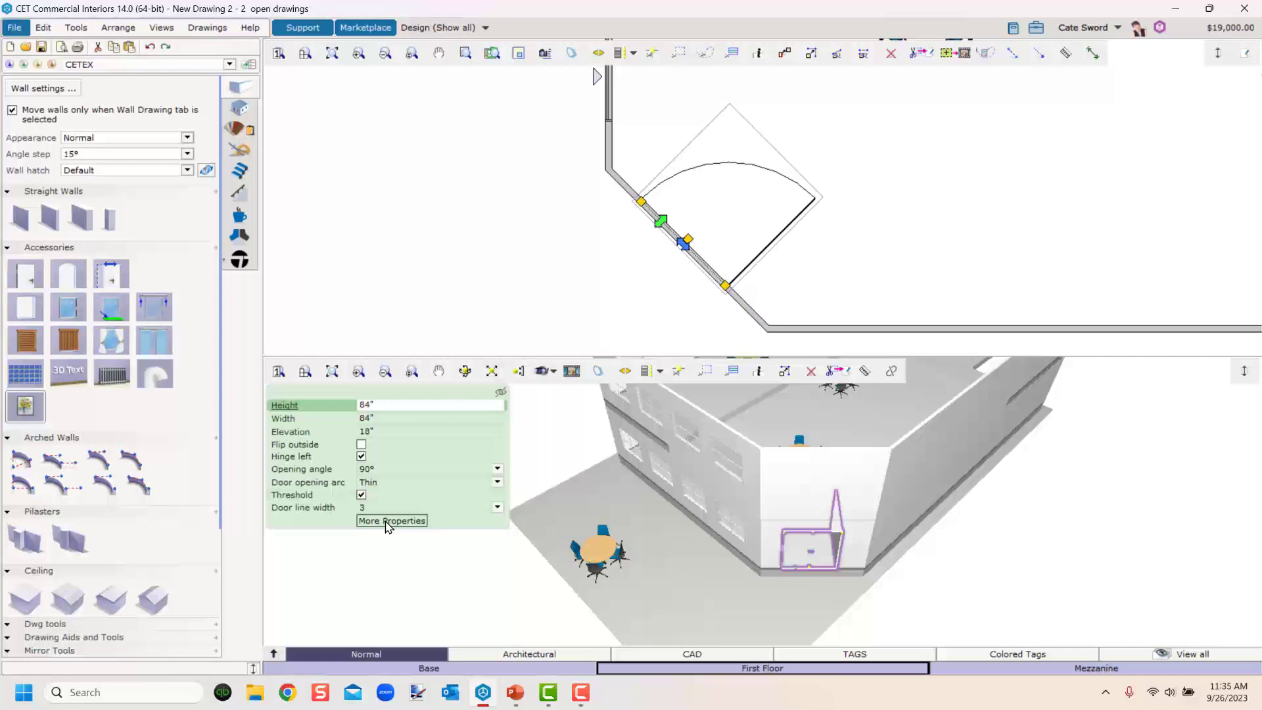
Set the door's properties to Glass type, Double hinge side, 1 horizontal bar and 2 vertical bars.
right_click(767, 247)
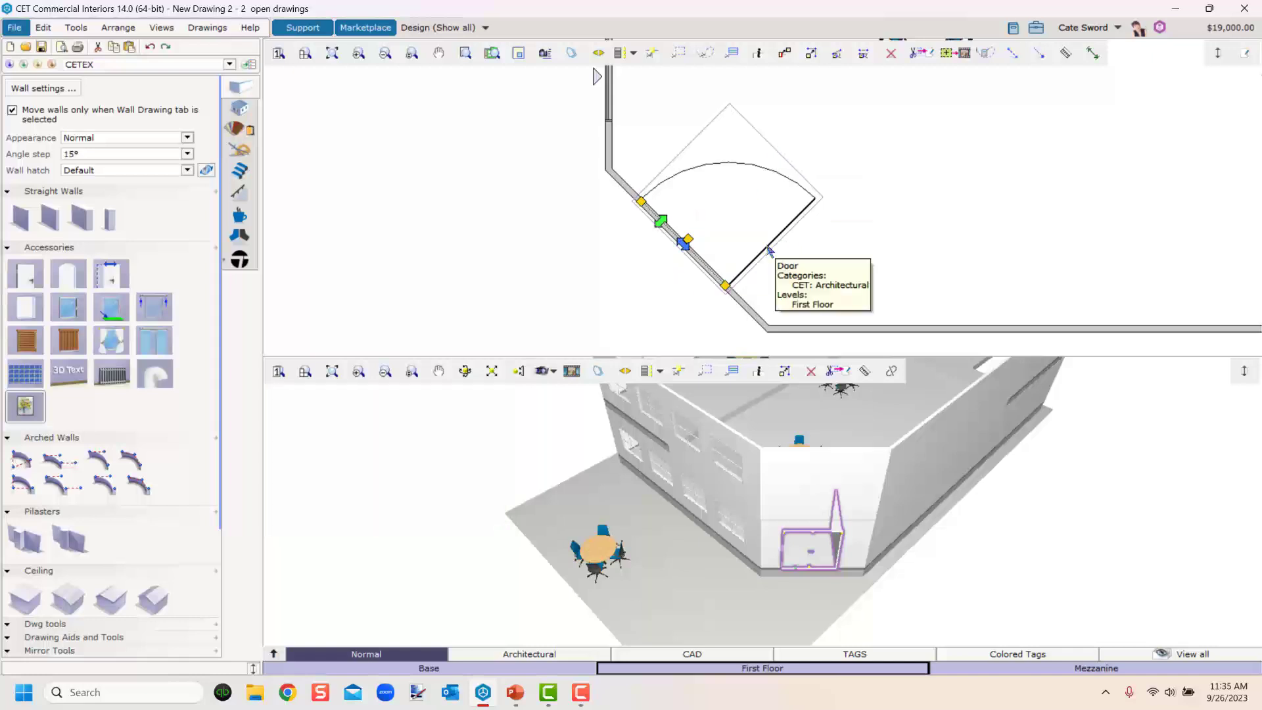
double_click(768, 247)
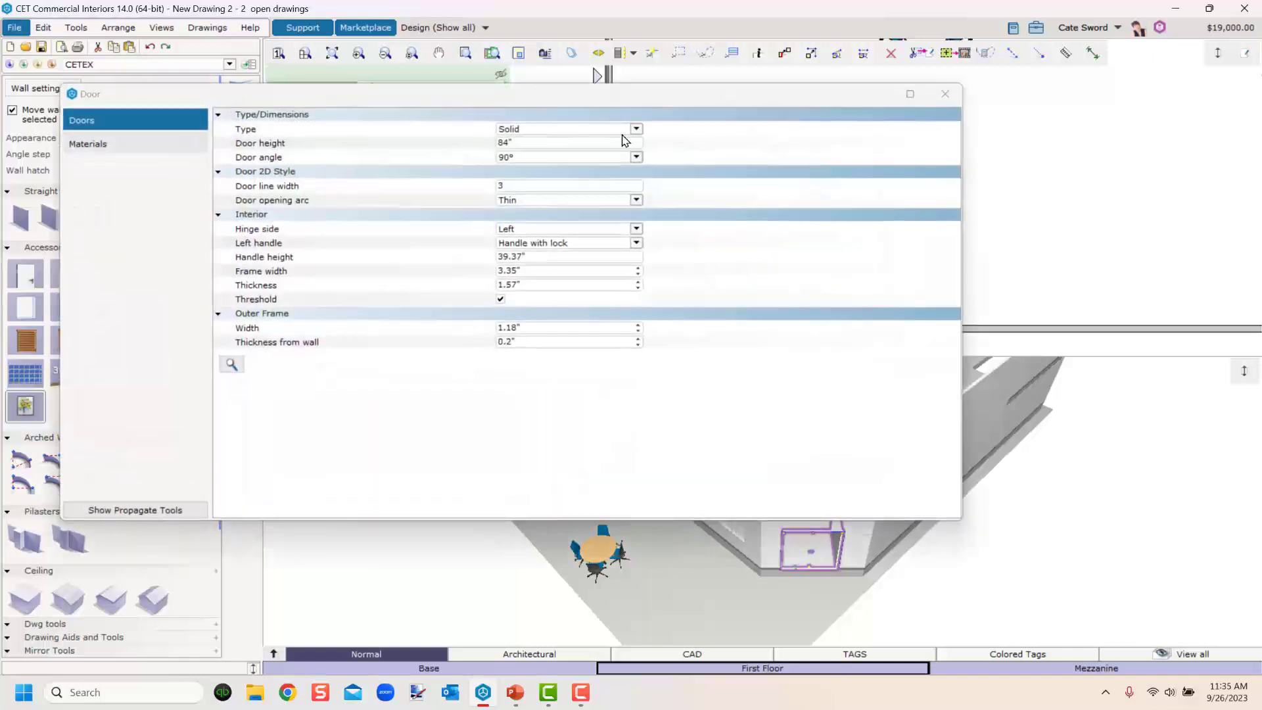
left_click(542, 134)
left_click(519, 165)
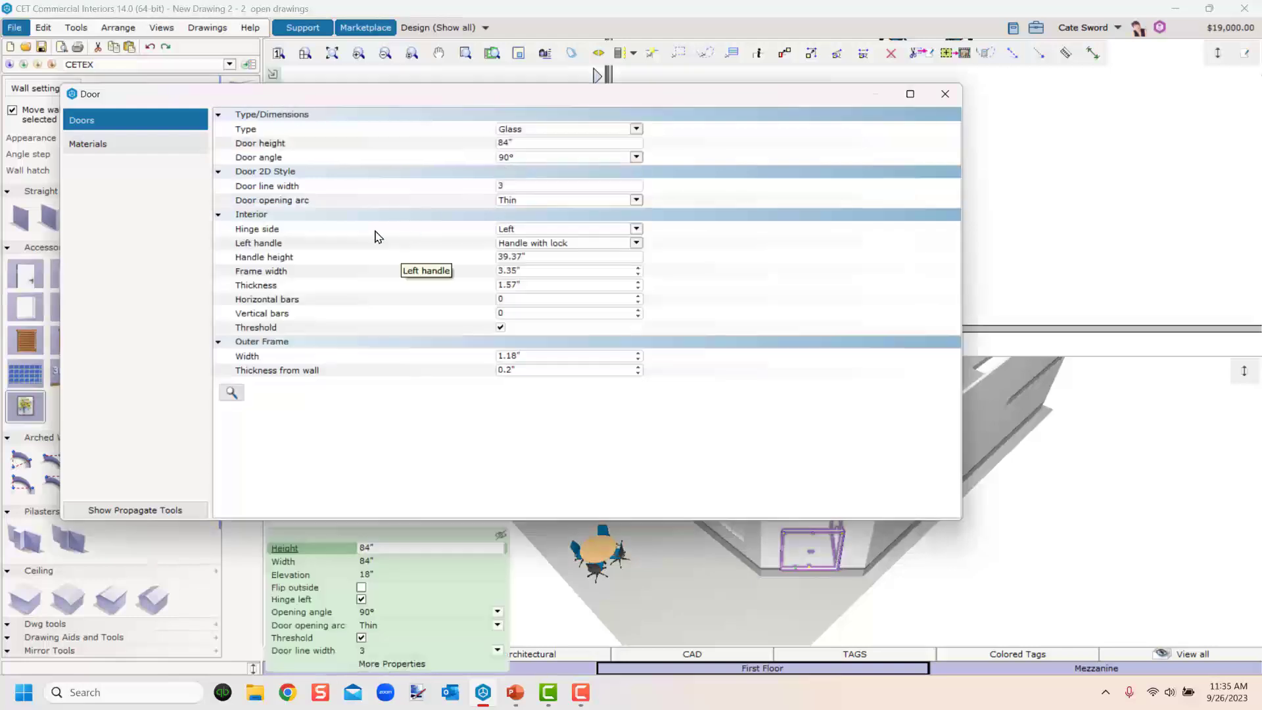
left_click(636, 229)
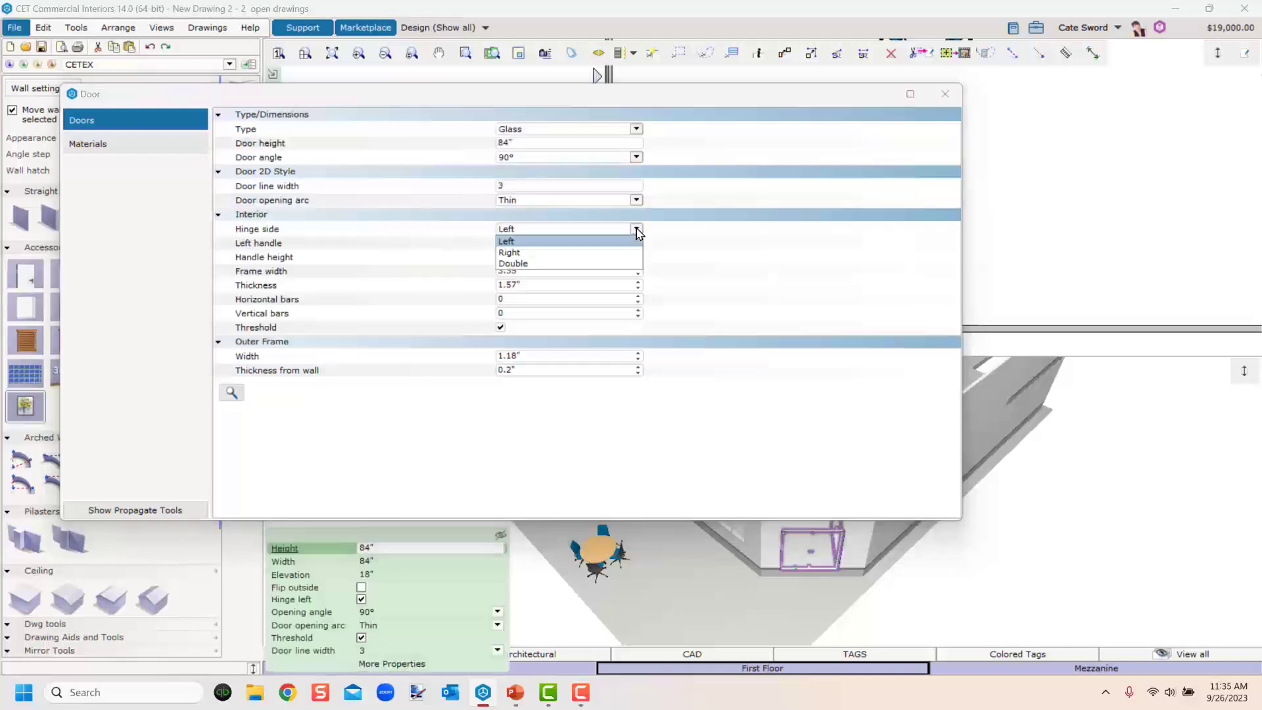
left_click(513, 263)
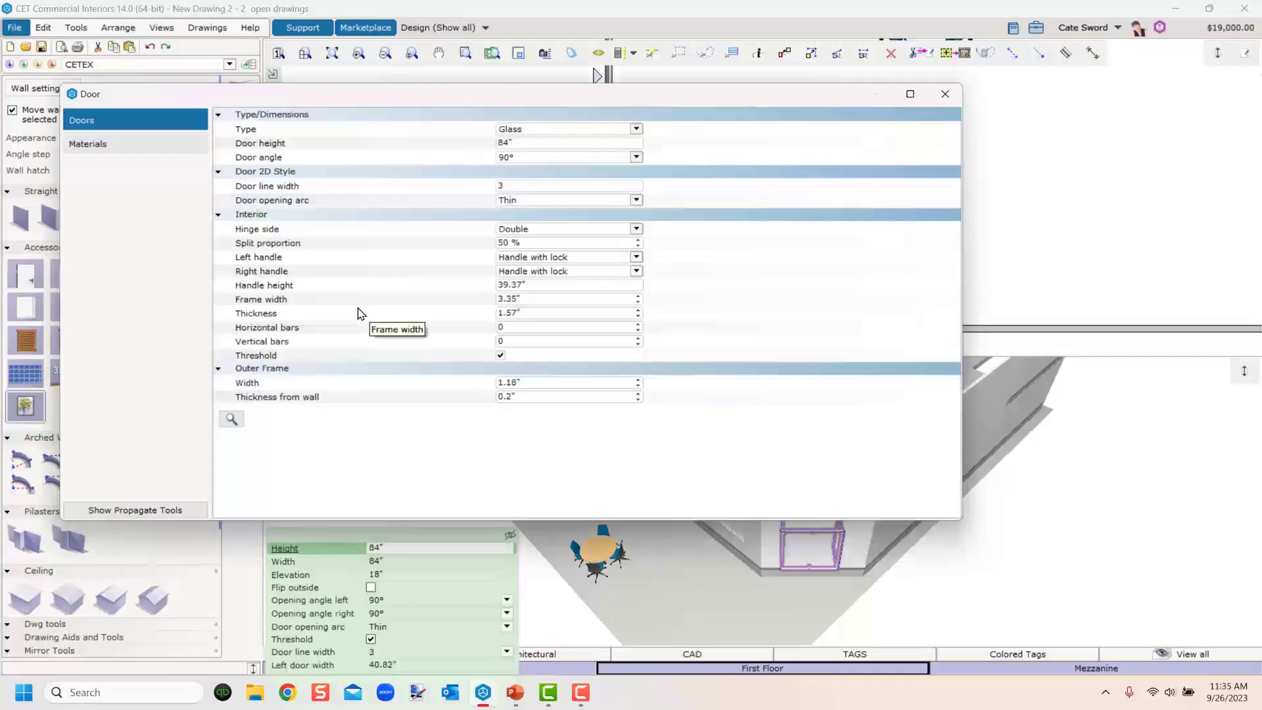
left_click(638, 325)
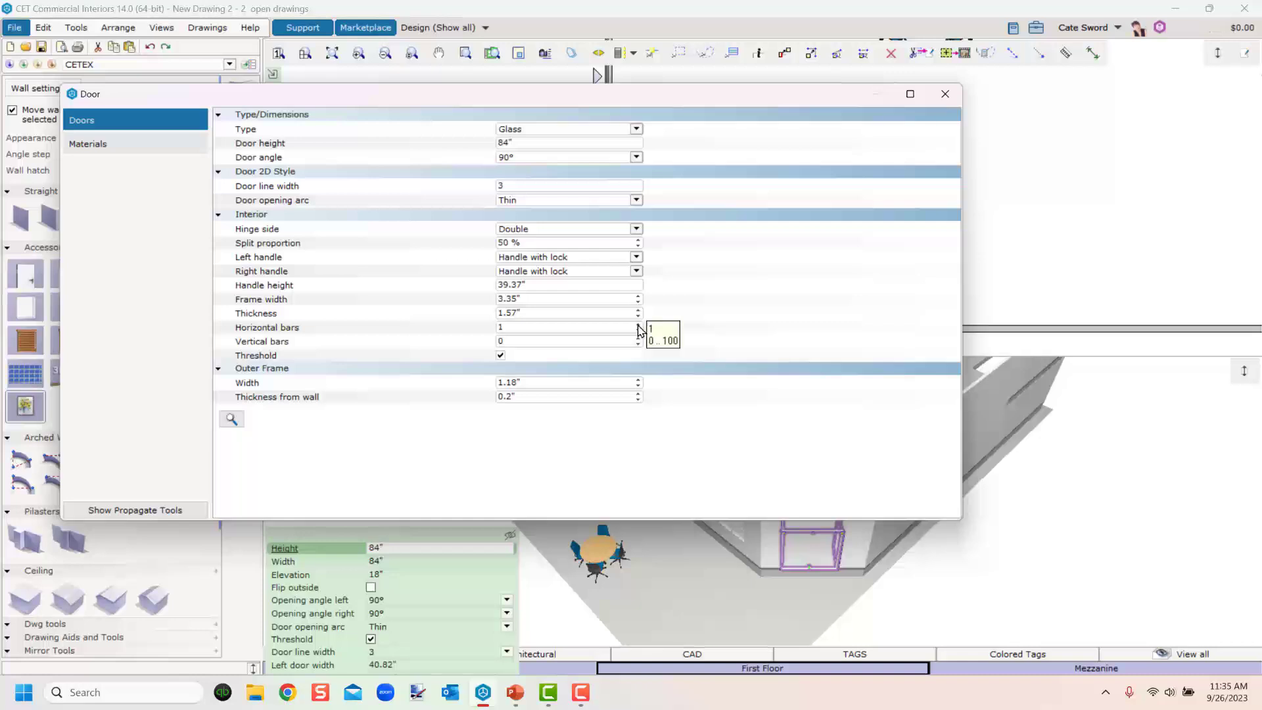
left_click(637, 339)
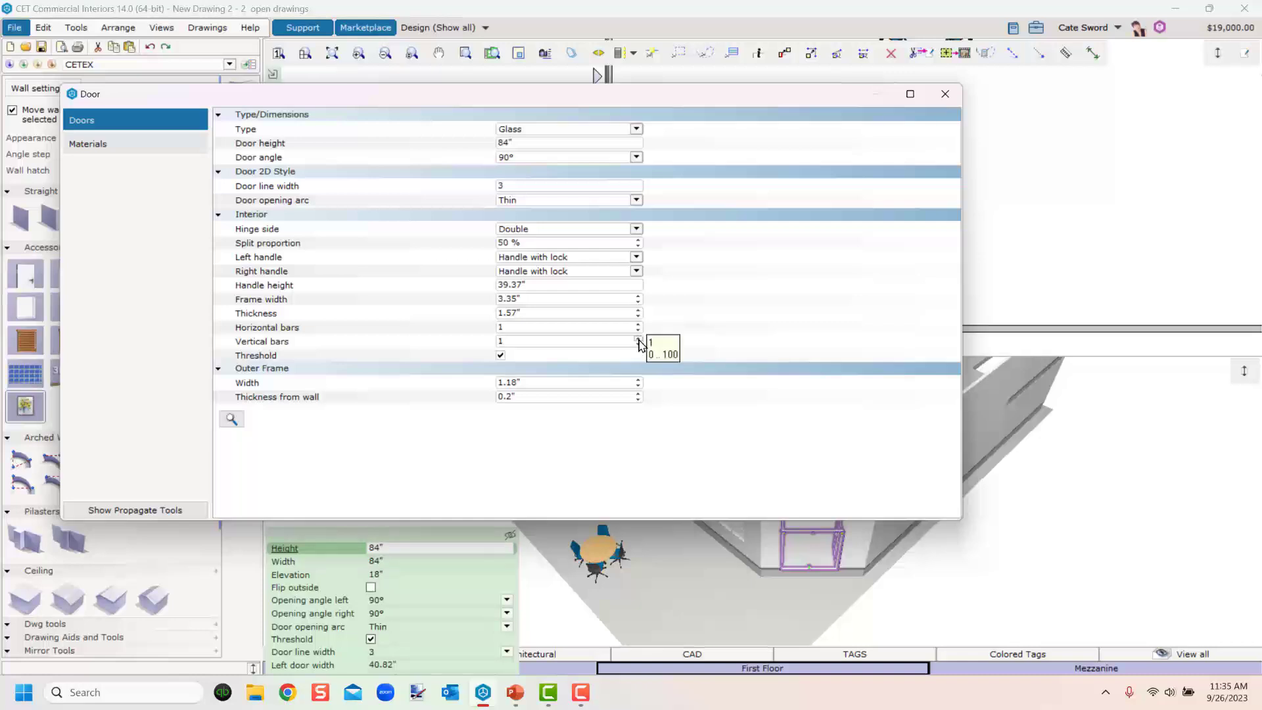
left_click(945, 94)
Set both the left and right opening angles of the double door to 0°.
mouse_move(792, 580)
middle_mouse_down()
mouse_move(837, 589)
mouse_move(783, 591)
middle_mouse_up()
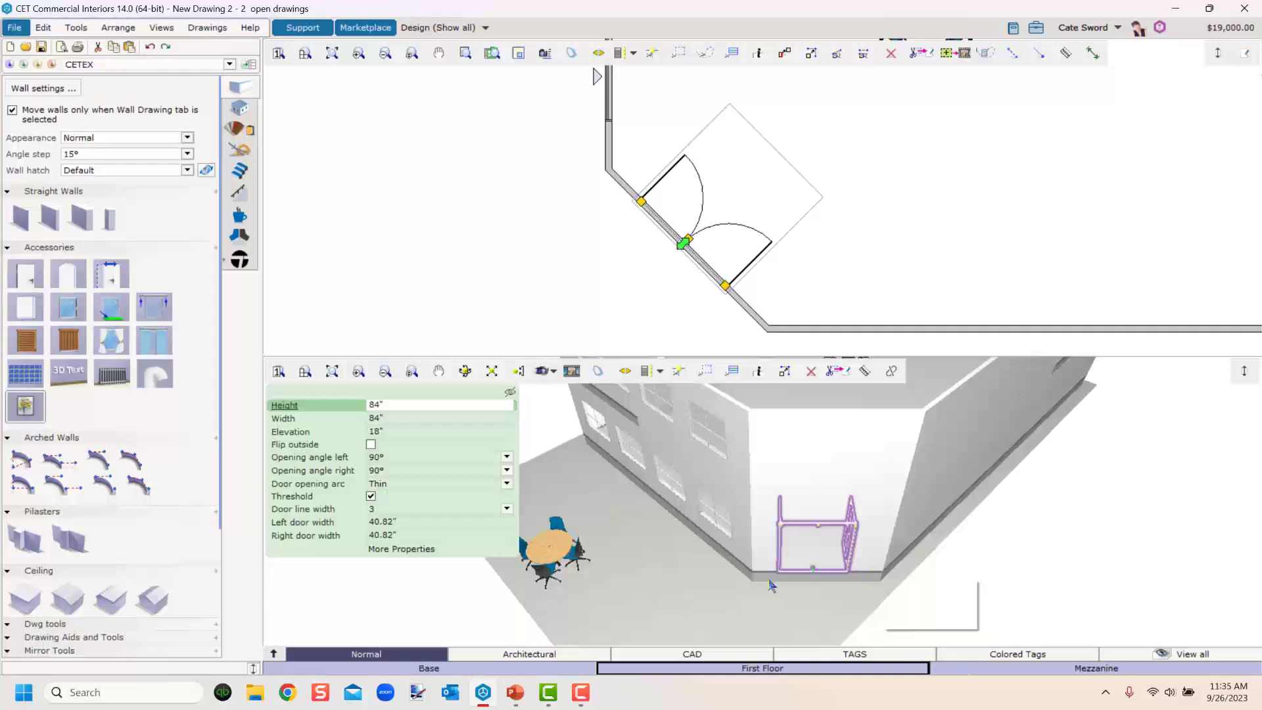
mouse_move(907, 592)
middle_mouse_down()
mouse_move(614, 577)
mouse_move(656, 565)
mouse_move(918, 609)
mouse_move(910, 602)
middle_mouse_up()
left_click(385, 456)
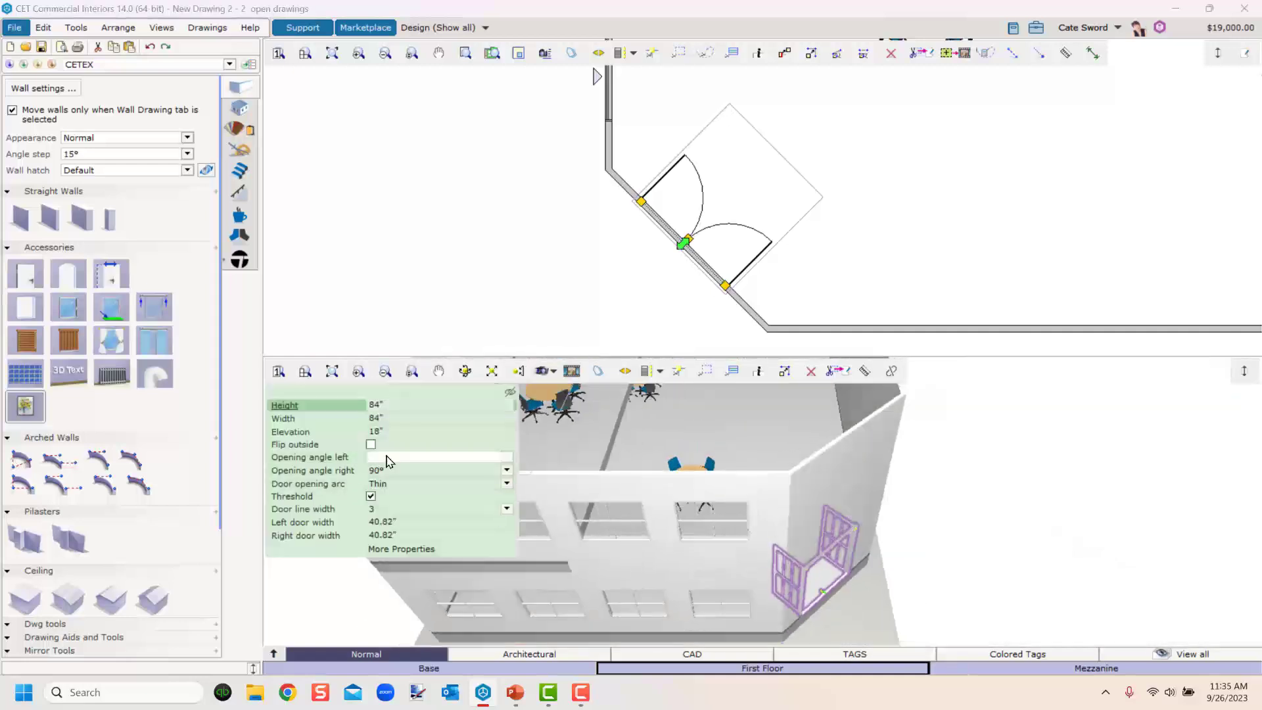
left_click(384, 472)
left_click(384, 472)
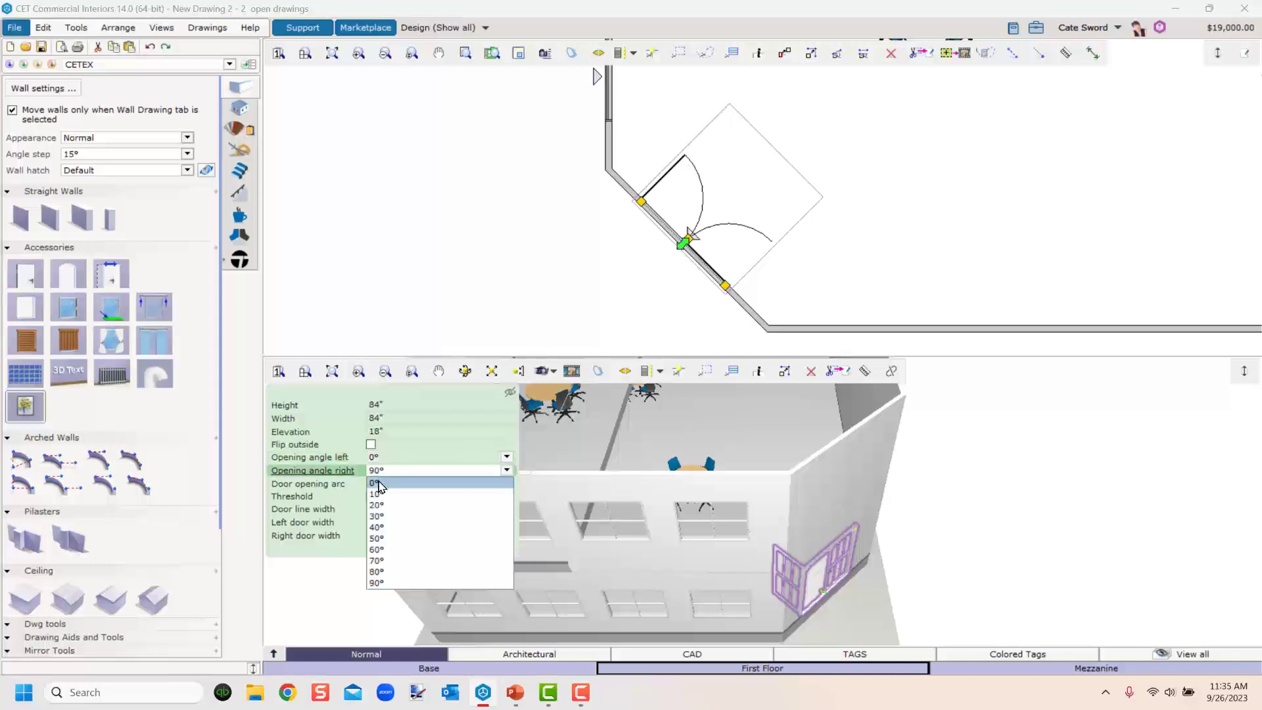
left_click(380, 484)
scroll(822, 605, "up", 5)
mouse_move(823, 605)
middle_mouse_down()
mouse_move(858, 612)
mouse_move(826, 600)
middle_mouse_up()
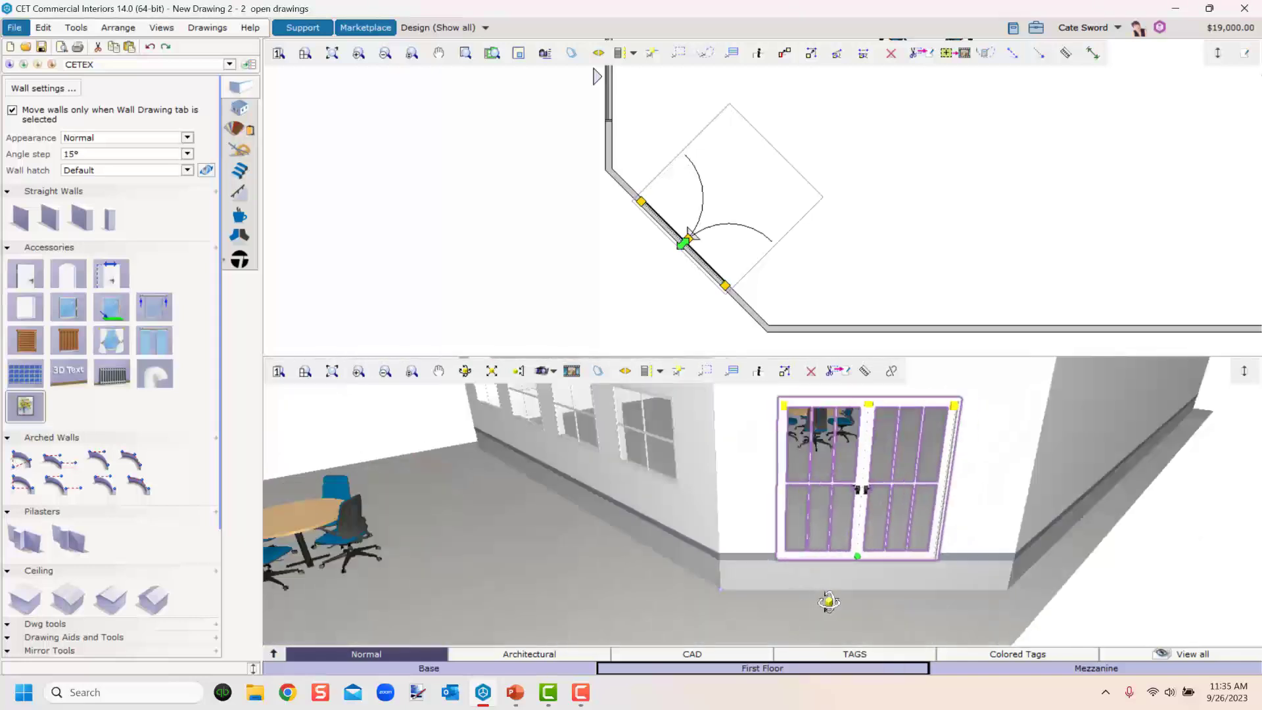
Change the door's glazing to 2 horizontal bars and 1 vertical bar.
double_click(824, 493)
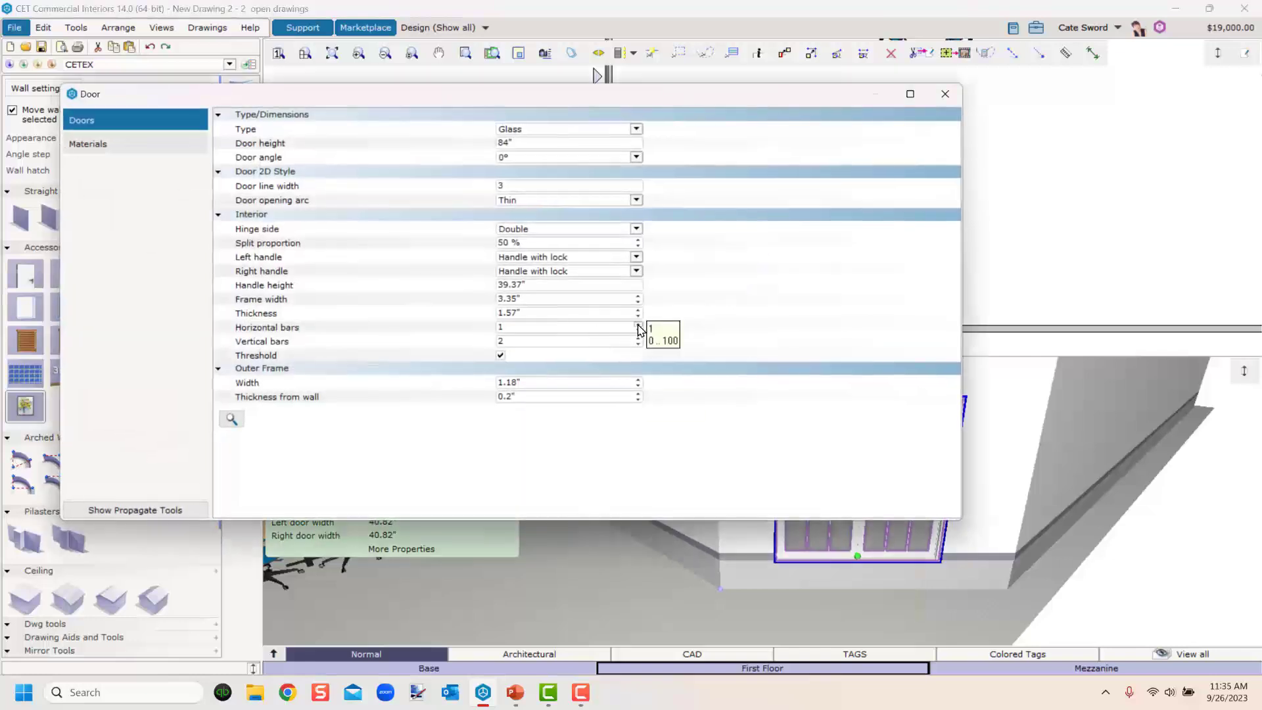
left_click(638, 324)
left_click(638, 344)
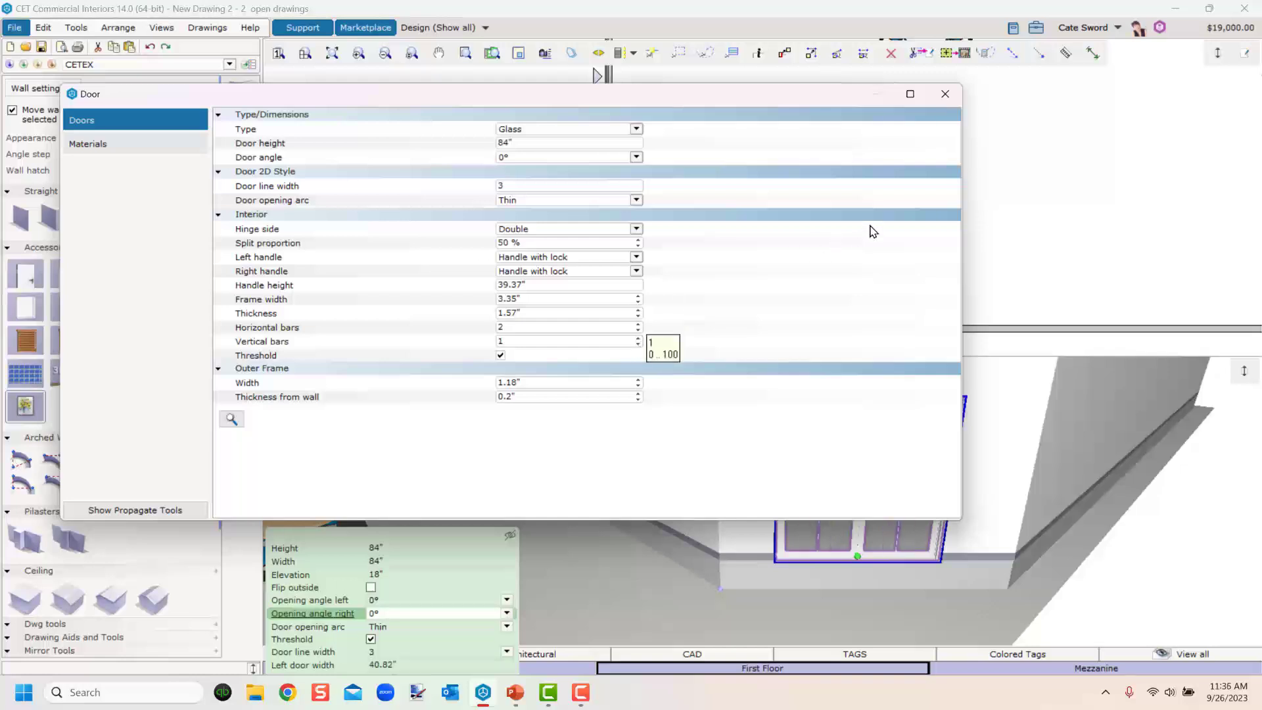
left_click(945, 94)
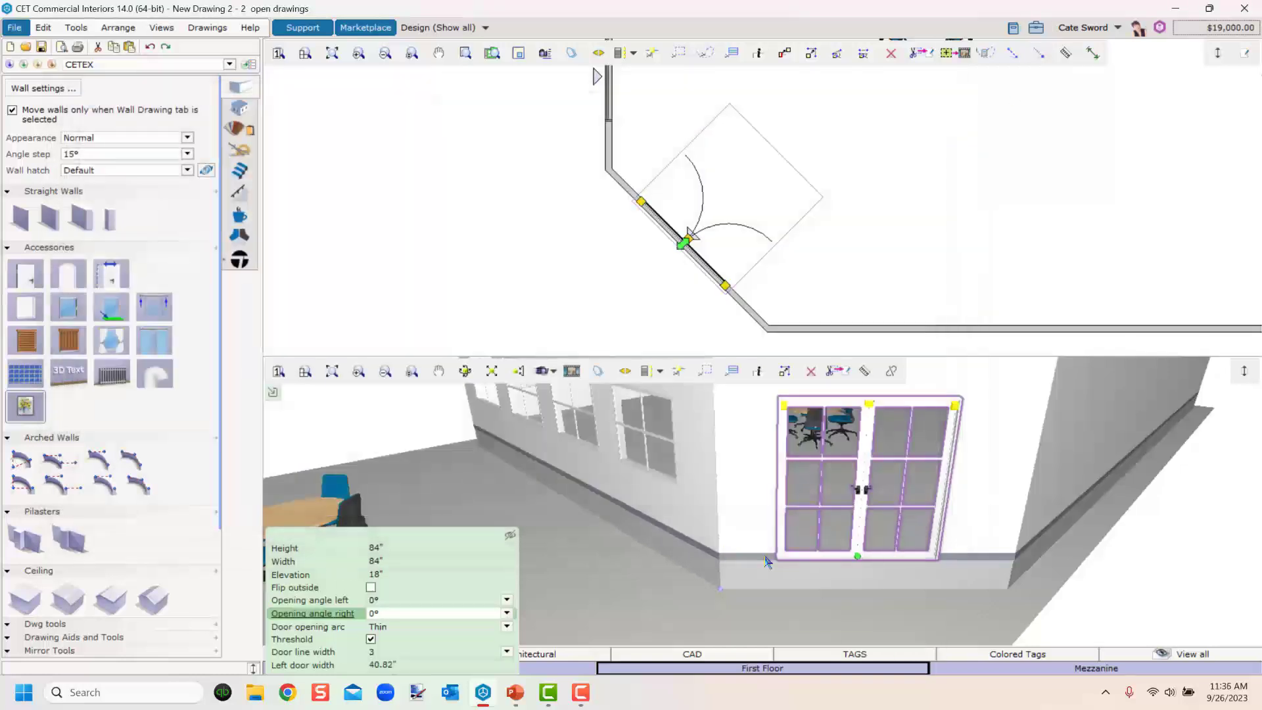
Try to move the double door along the angled wall.
scroll(767, 562, "down", 3)
left_click(697, 589)
mouse_move(697, 589)
middle_mouse_down()
mouse_move(776, 590)
mouse_move(707, 596)
middle_mouse_up()
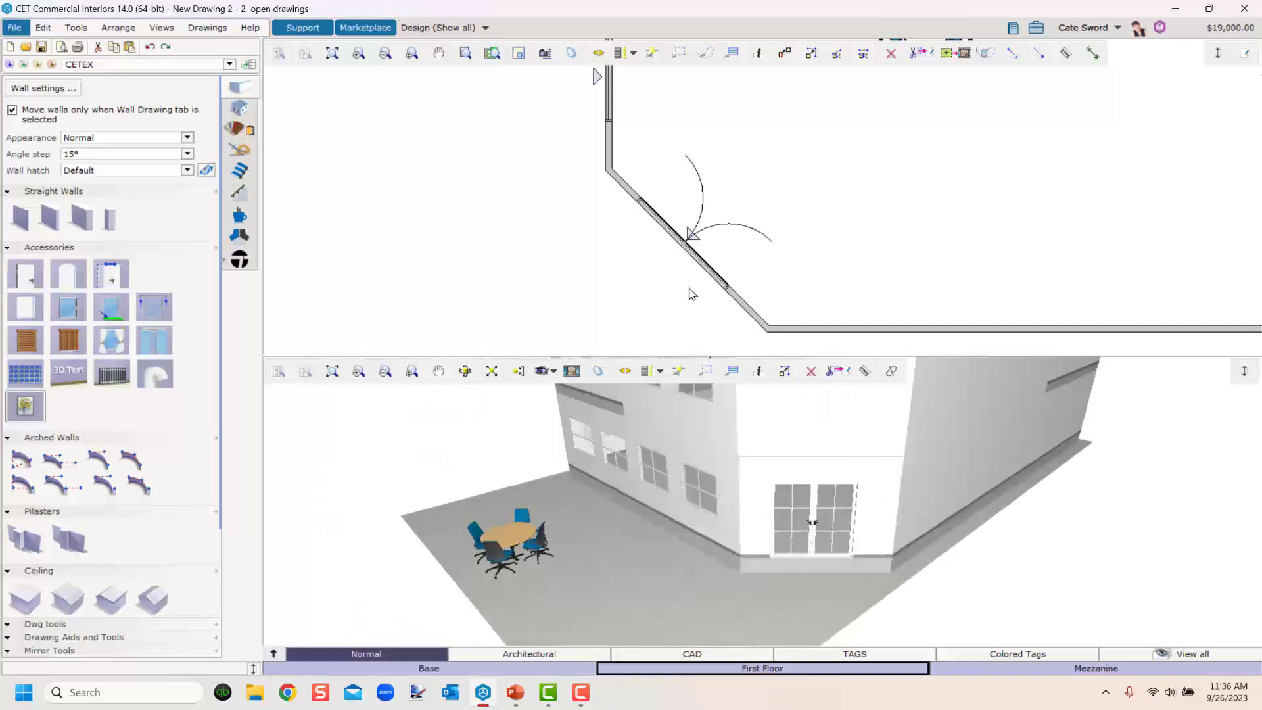
scroll(808, 520, "up", 2)
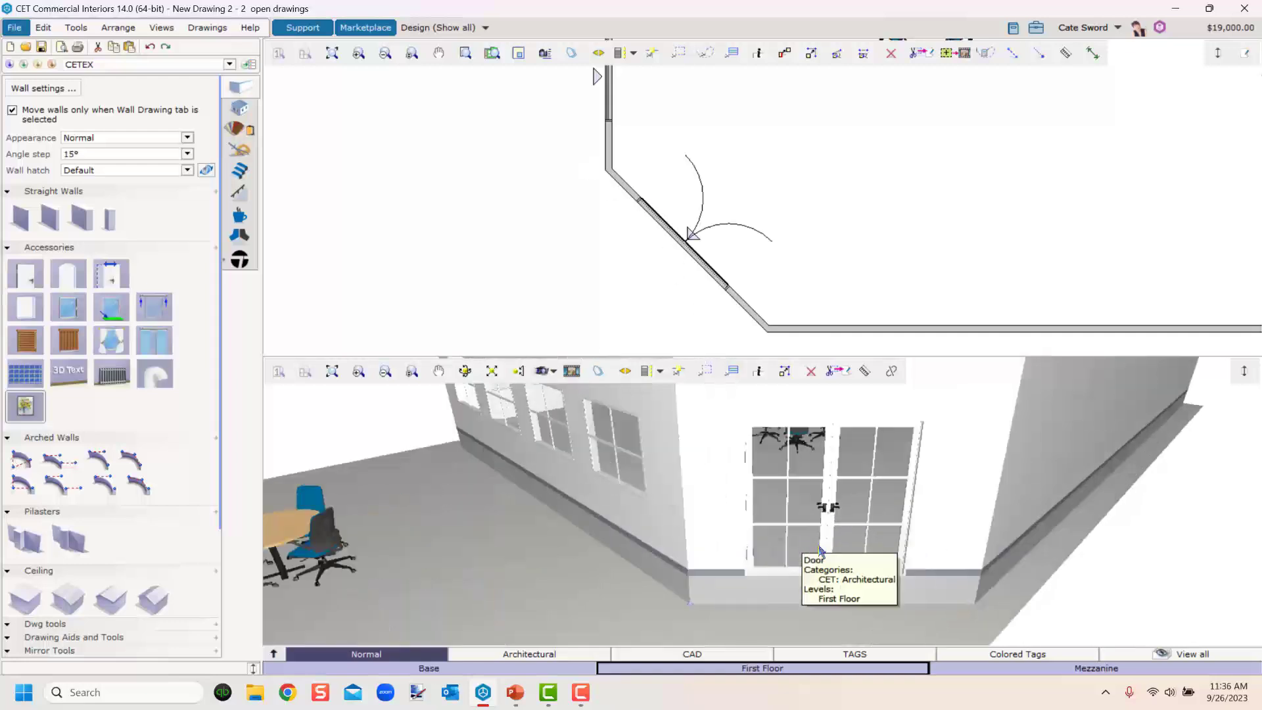
middle_click_drag(867, 602, 836, 610)
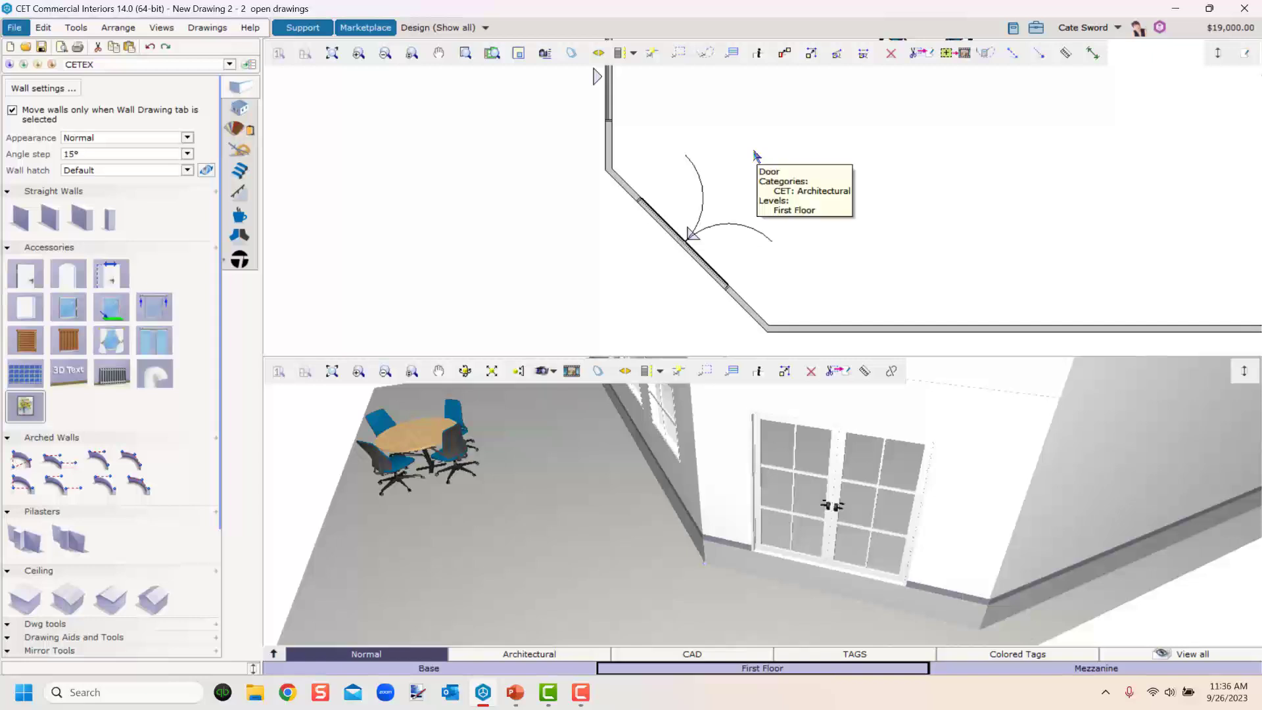
left_click(811, 52)
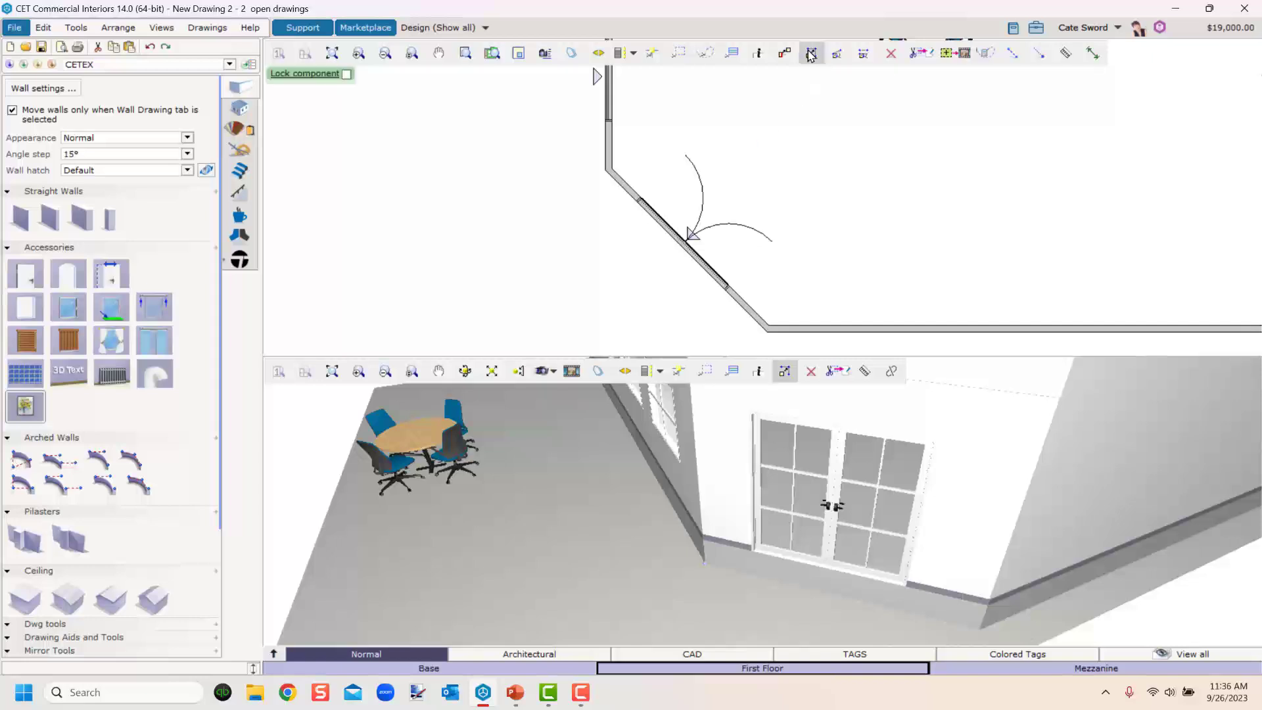
scroll(687, 245, "up", 4)
left_click(690, 242)
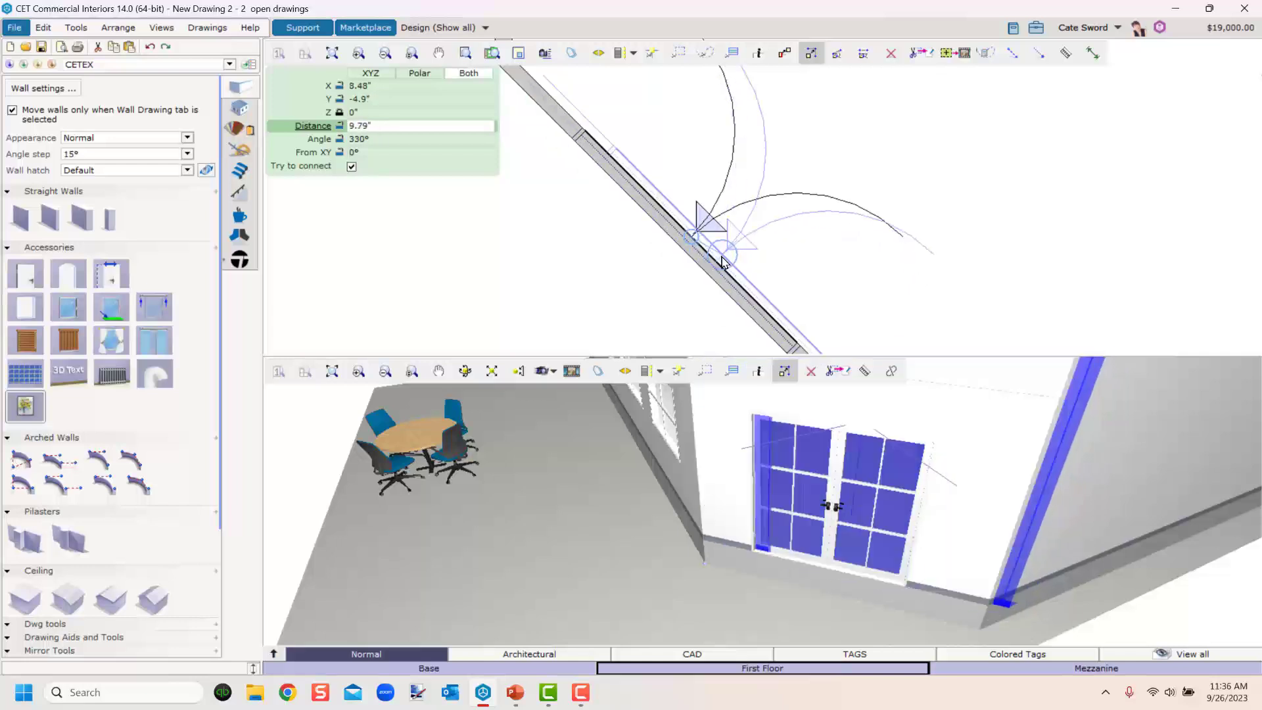
left_click(708, 265)
key("Escape")
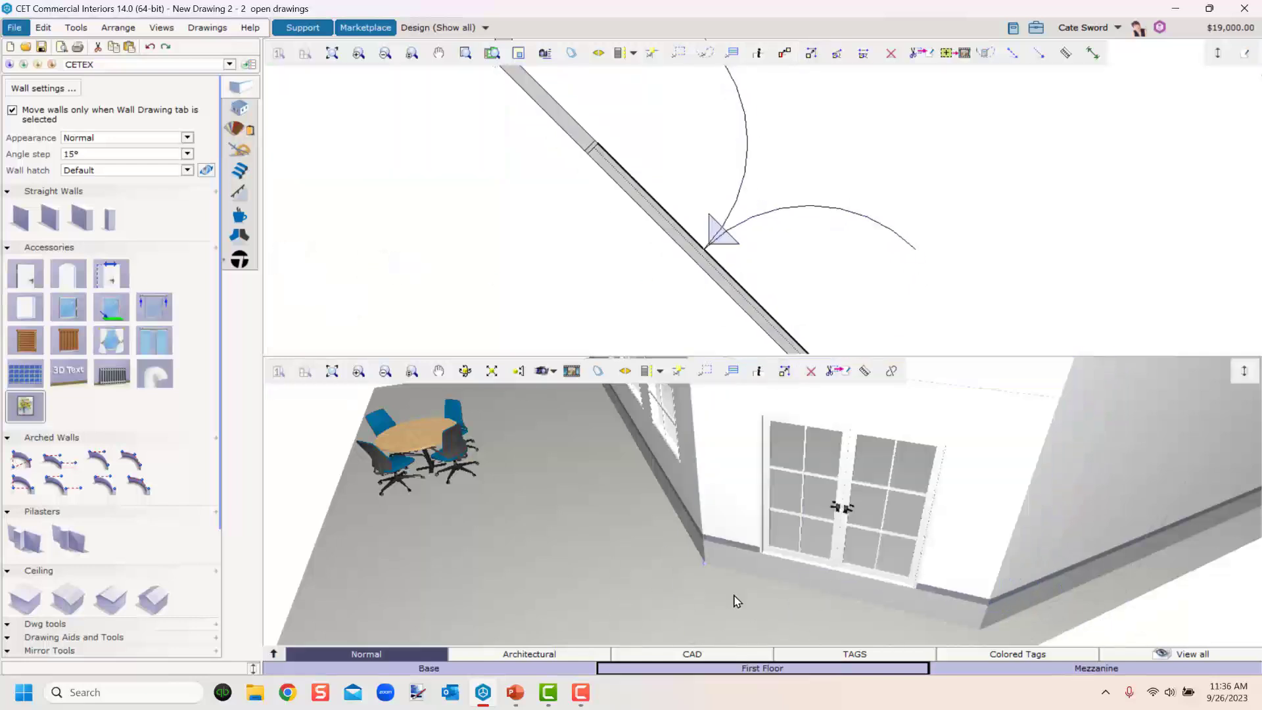
scroll(800, 608, "down", 5)
middle_click_drag(807, 591, 837, 527)
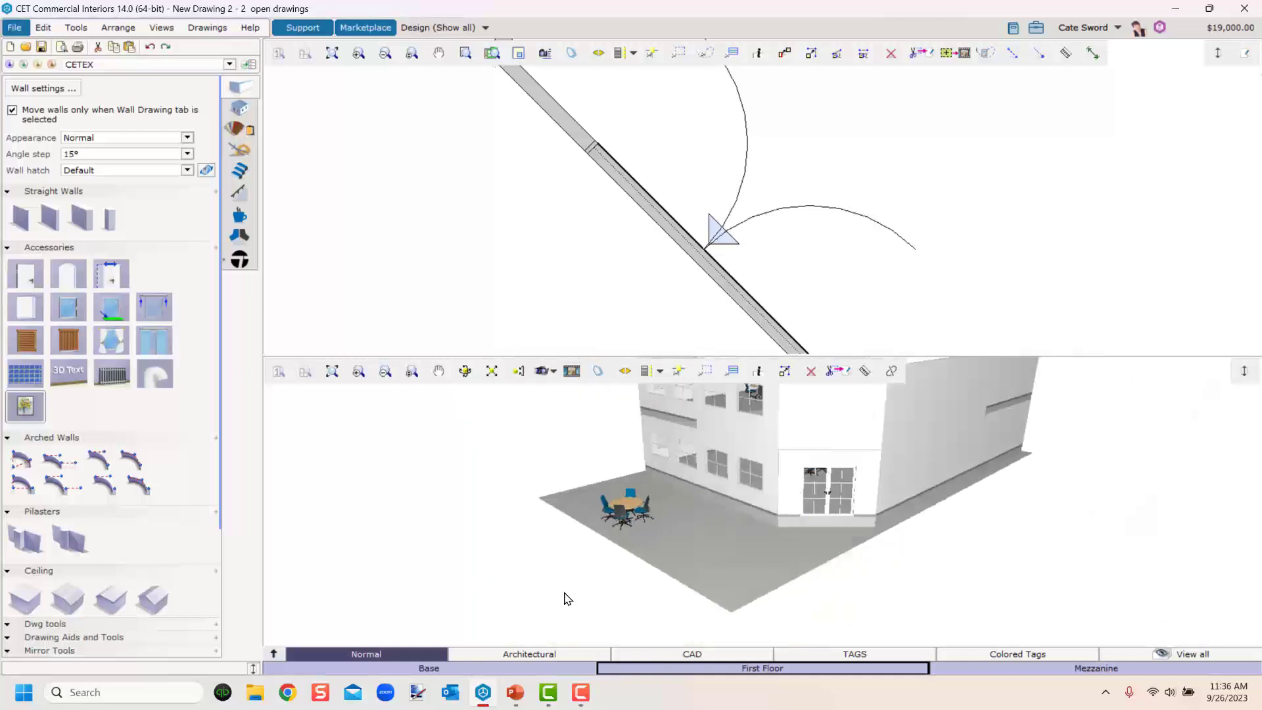
left_click(21, 485)
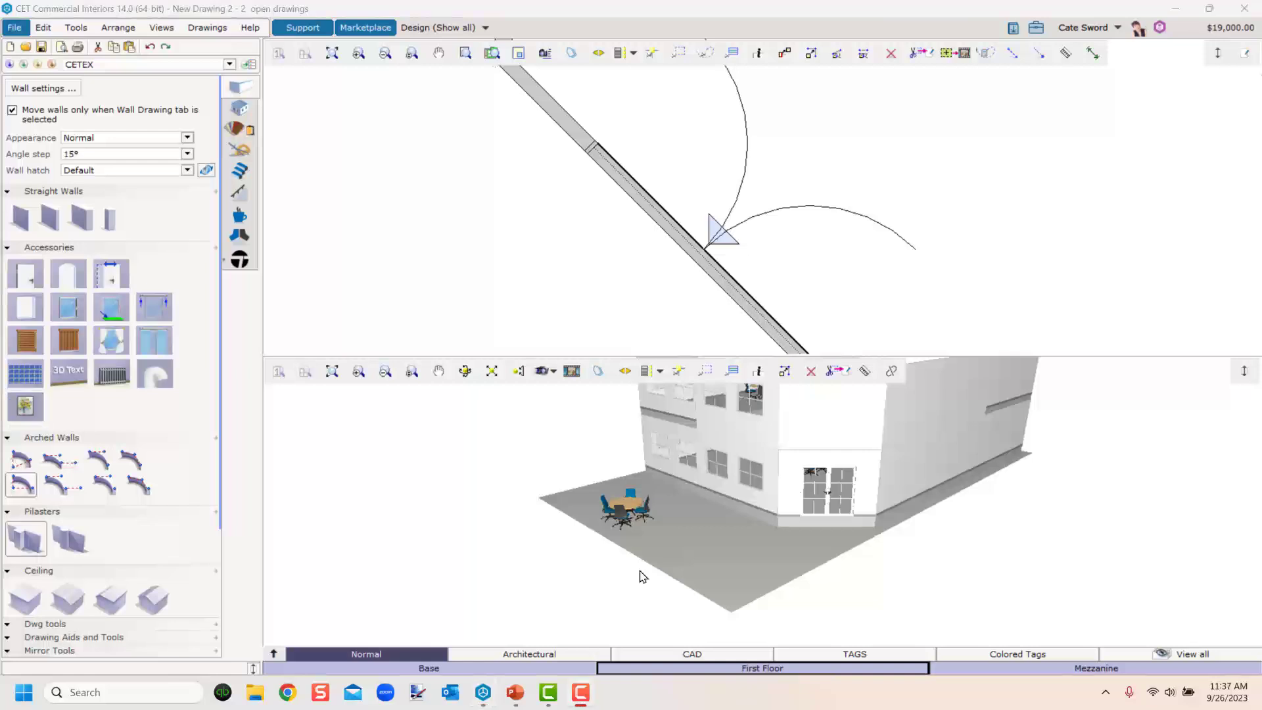
key("alt+Tab")
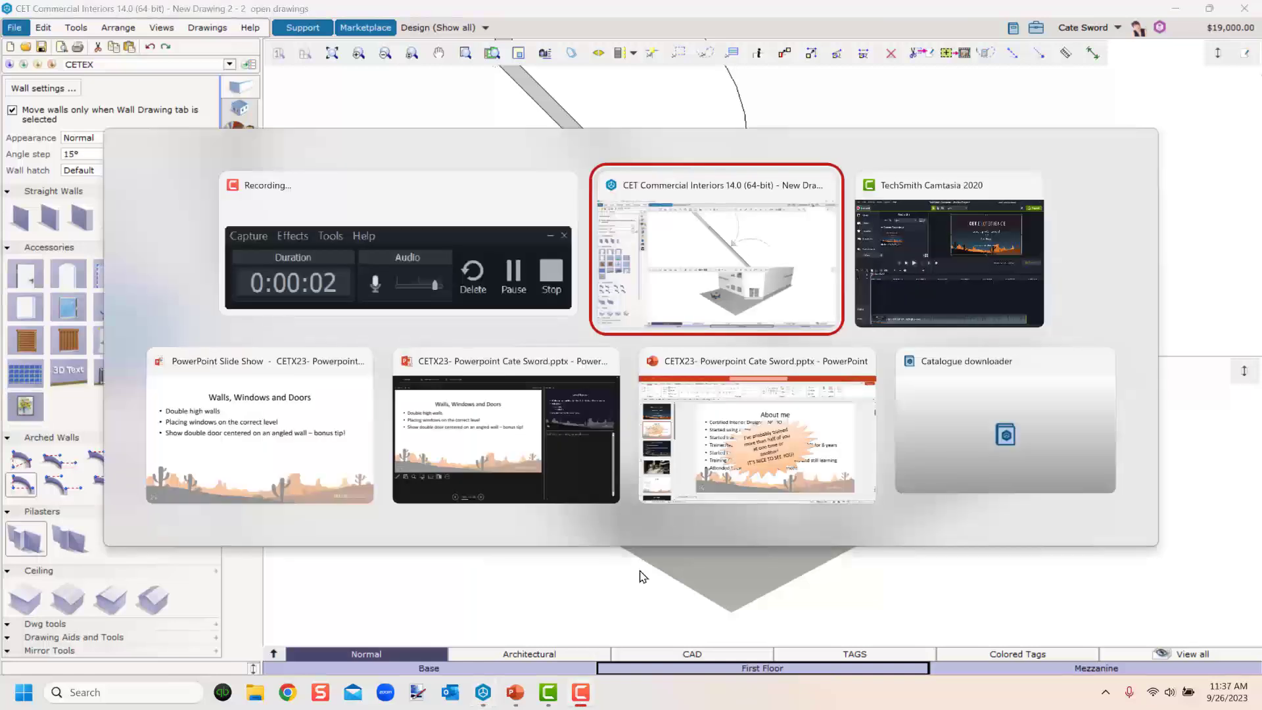
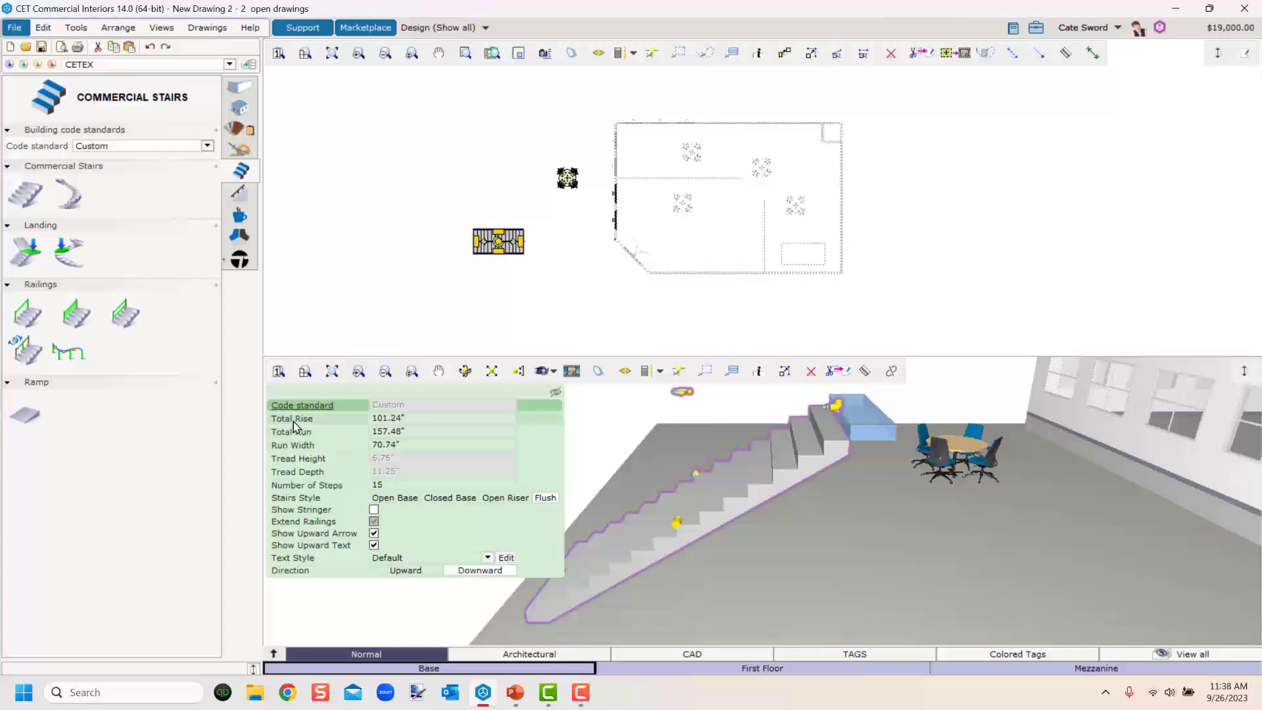
Set the straight stair's total rise to 10'.
left_click(415, 421)
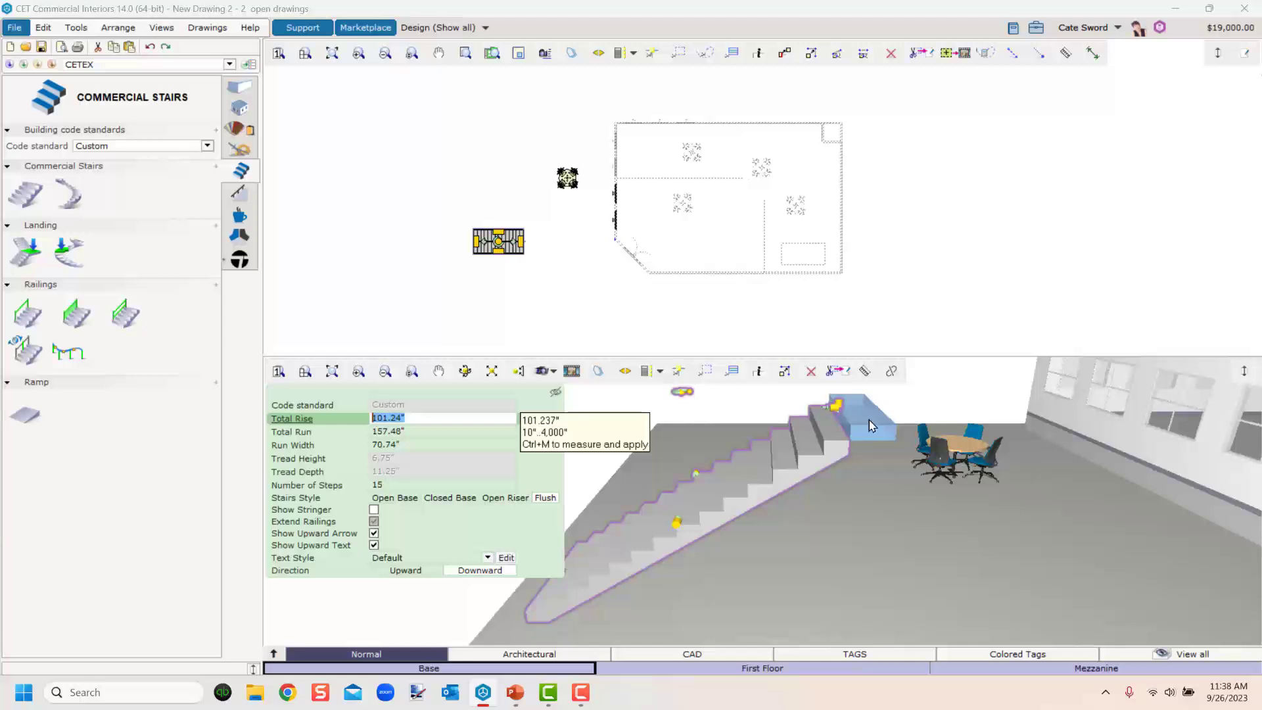
type("10'")
key("Return")
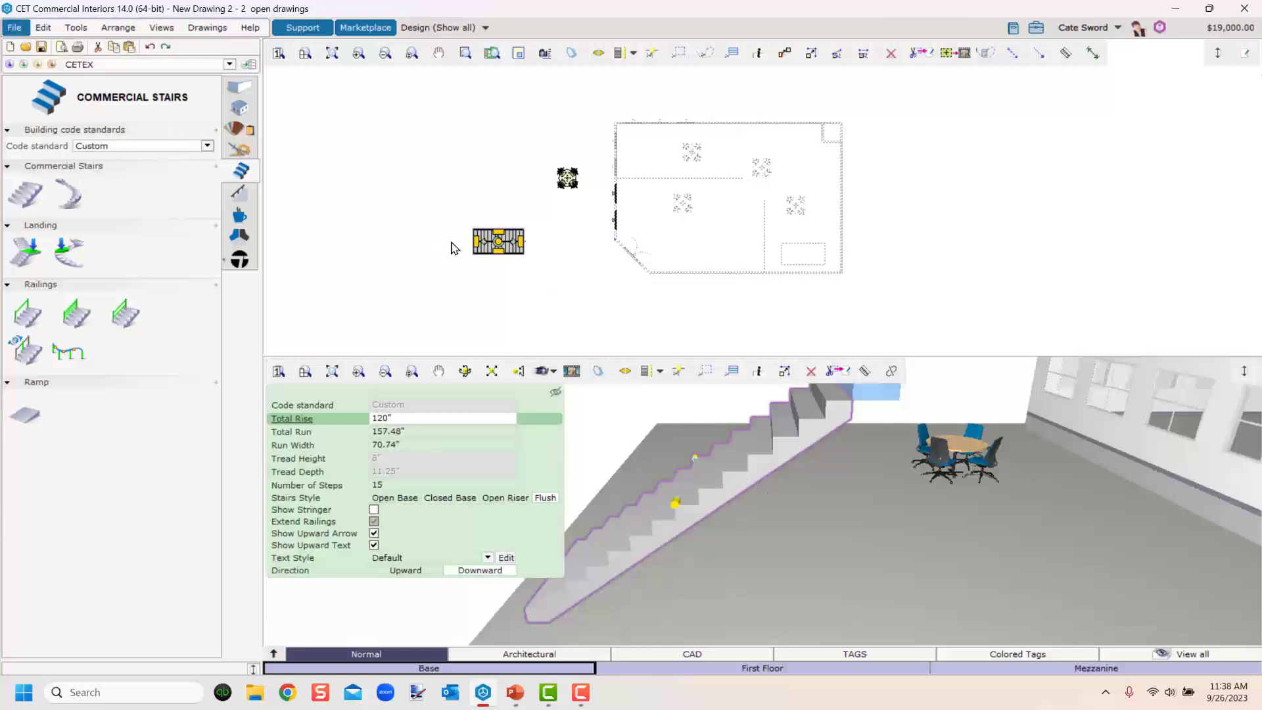
Lengthen the straight stair's run to about 171" by extending its end.
scroll(485, 248, "up", 4)
middle_click_drag(637, 559, 693, 572)
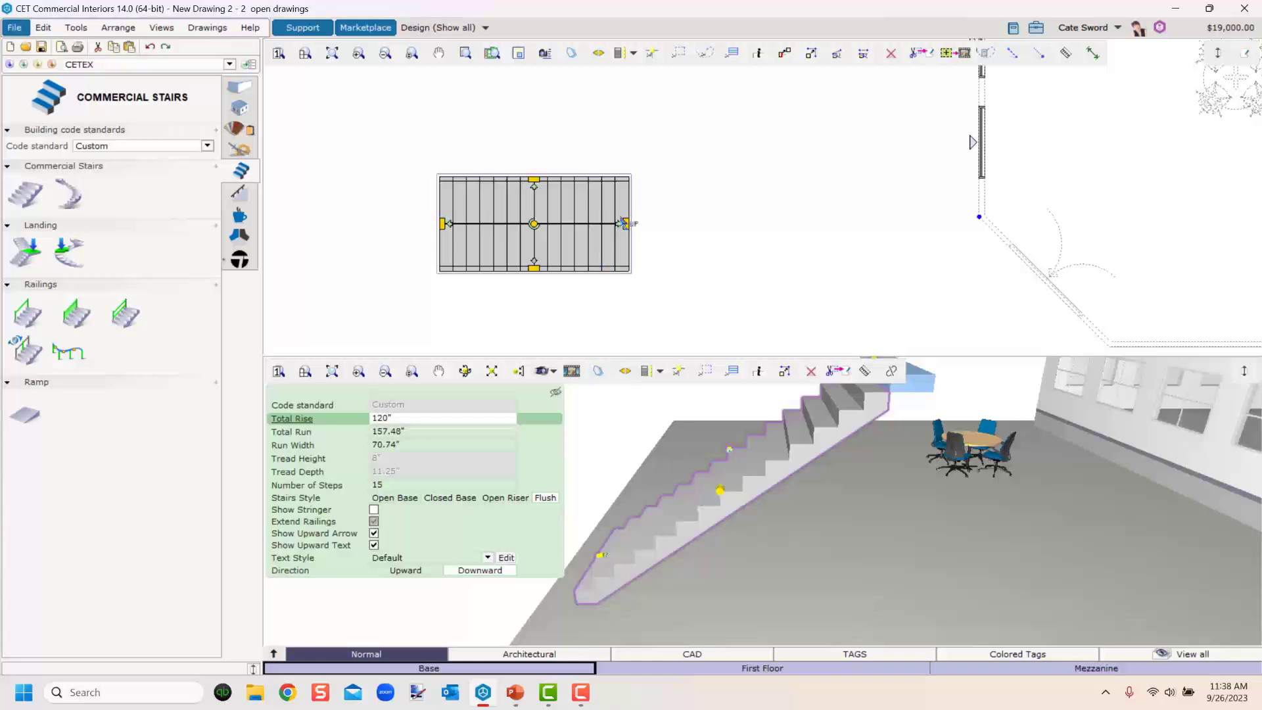
mouse_move(627, 228)
left_mouse_down()
mouse_move(654, 226)
mouse_move(641, 224)
left_mouse_up()
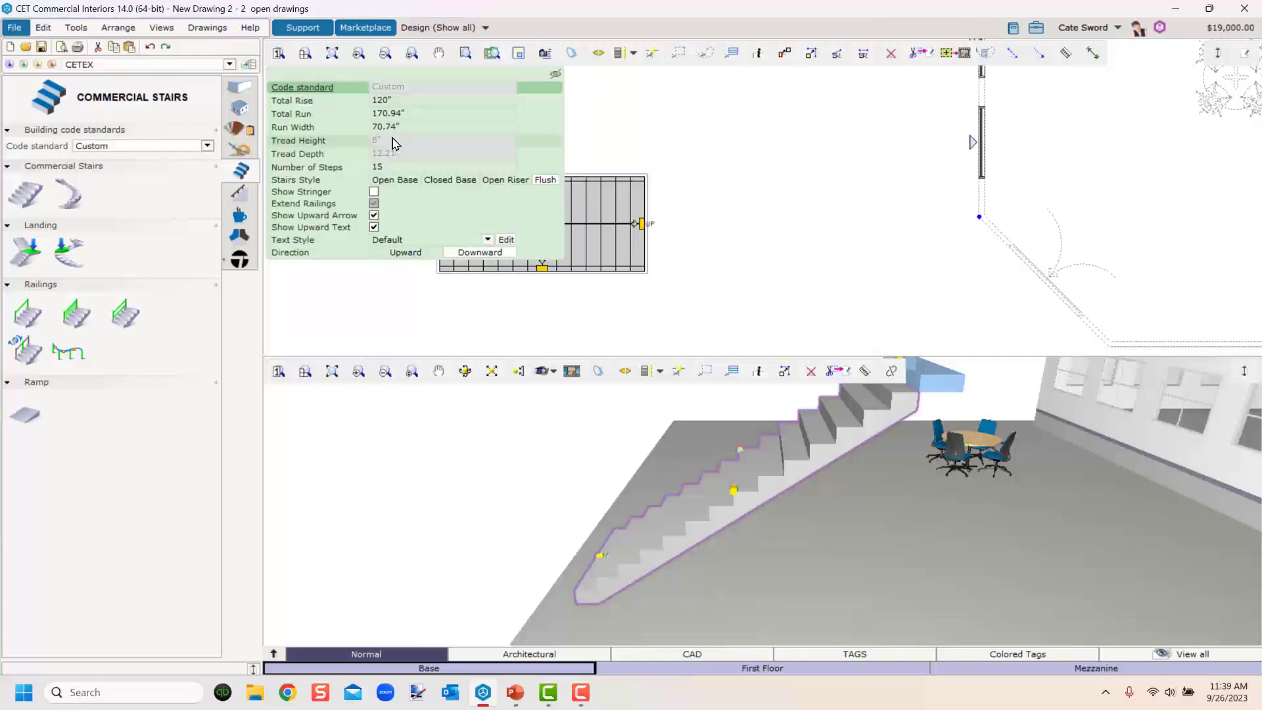
Set the number of steps to 17 and extend the stair's run to about 188".
left_click(388, 169)
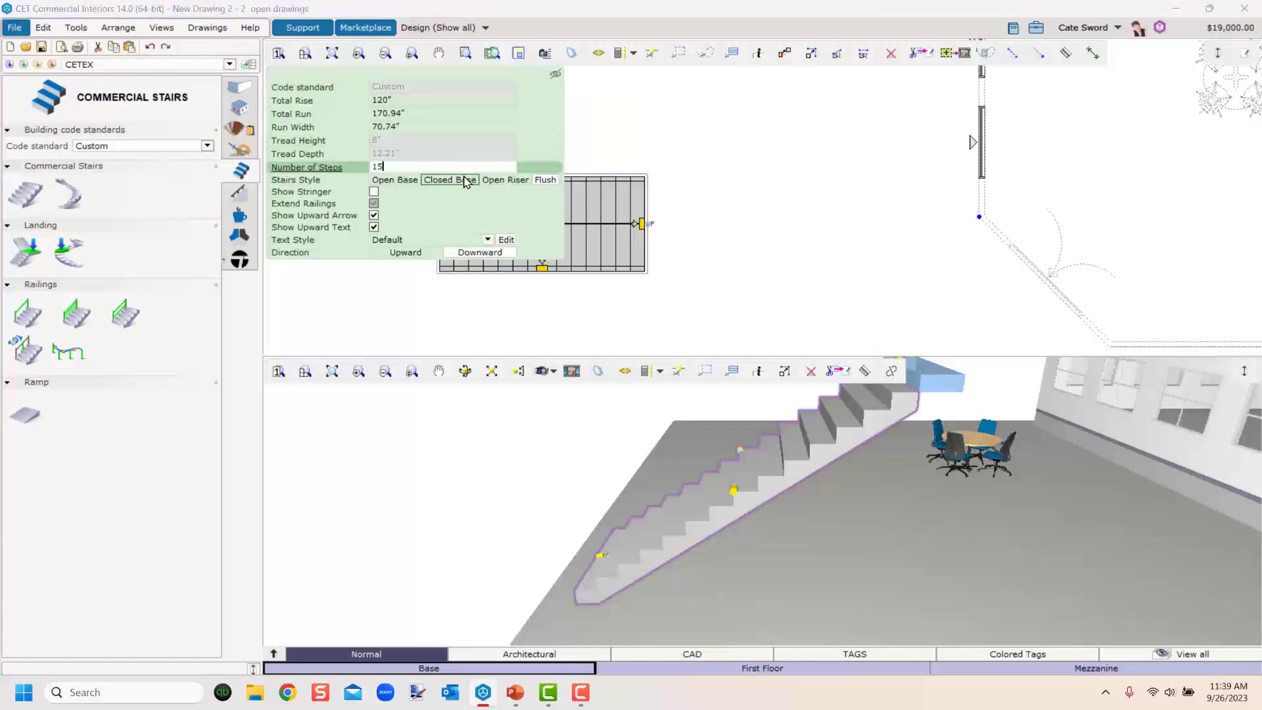
type("17")
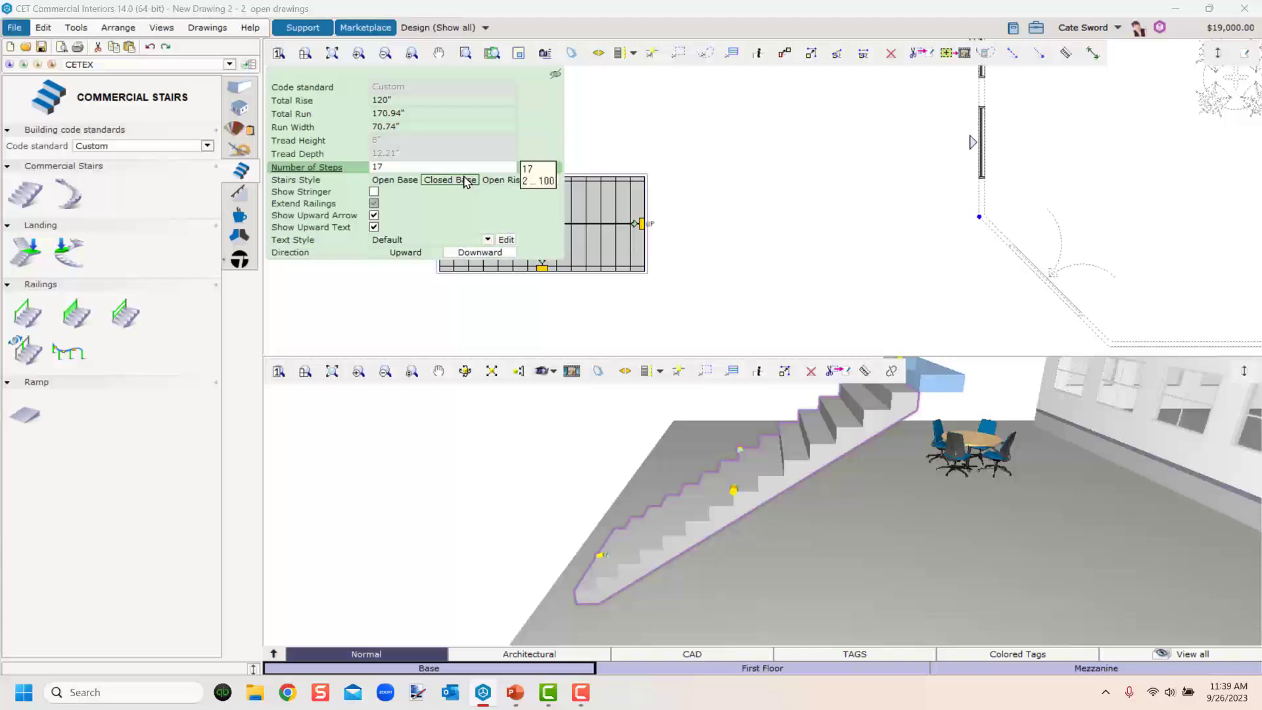
key("Return")
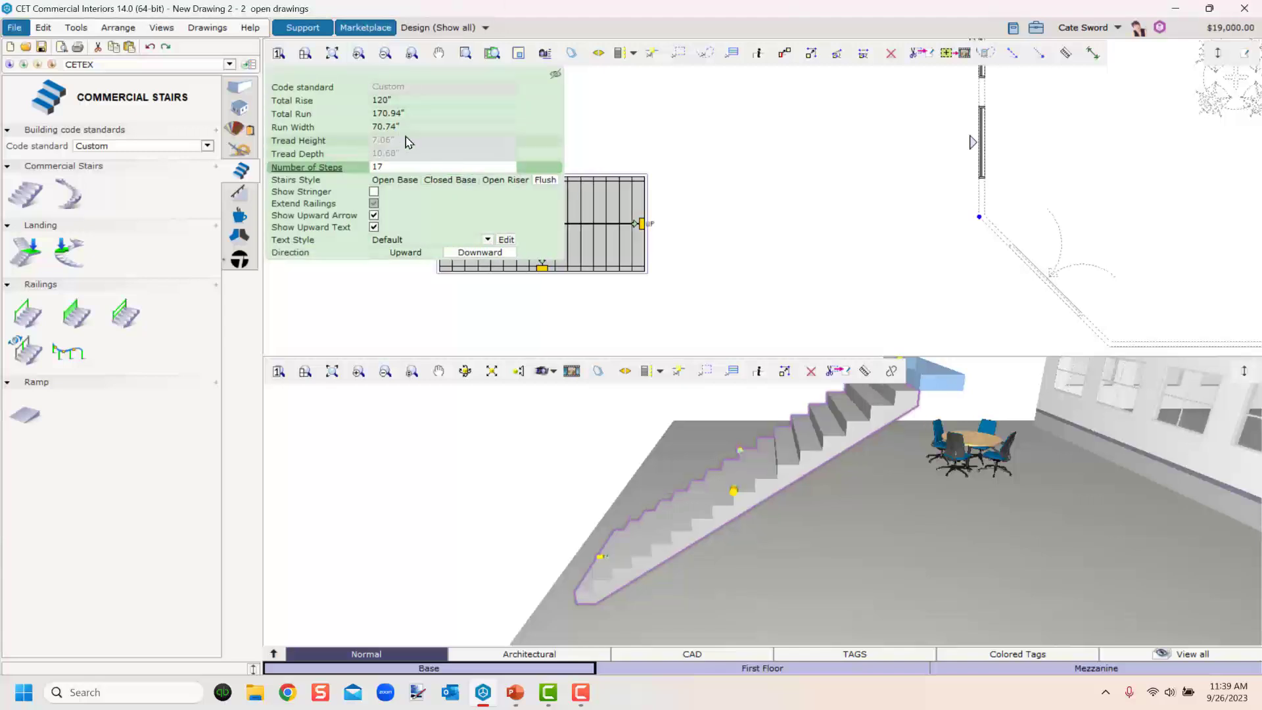
left_click(391, 169)
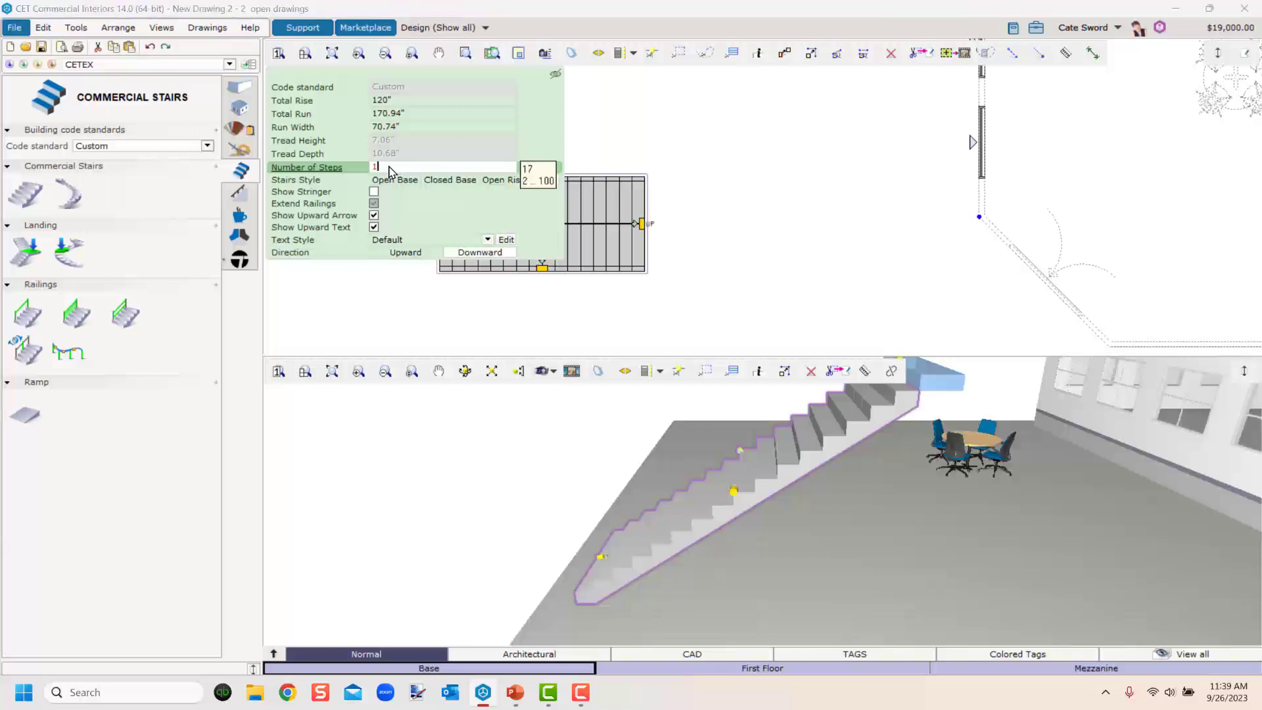
key("Return")
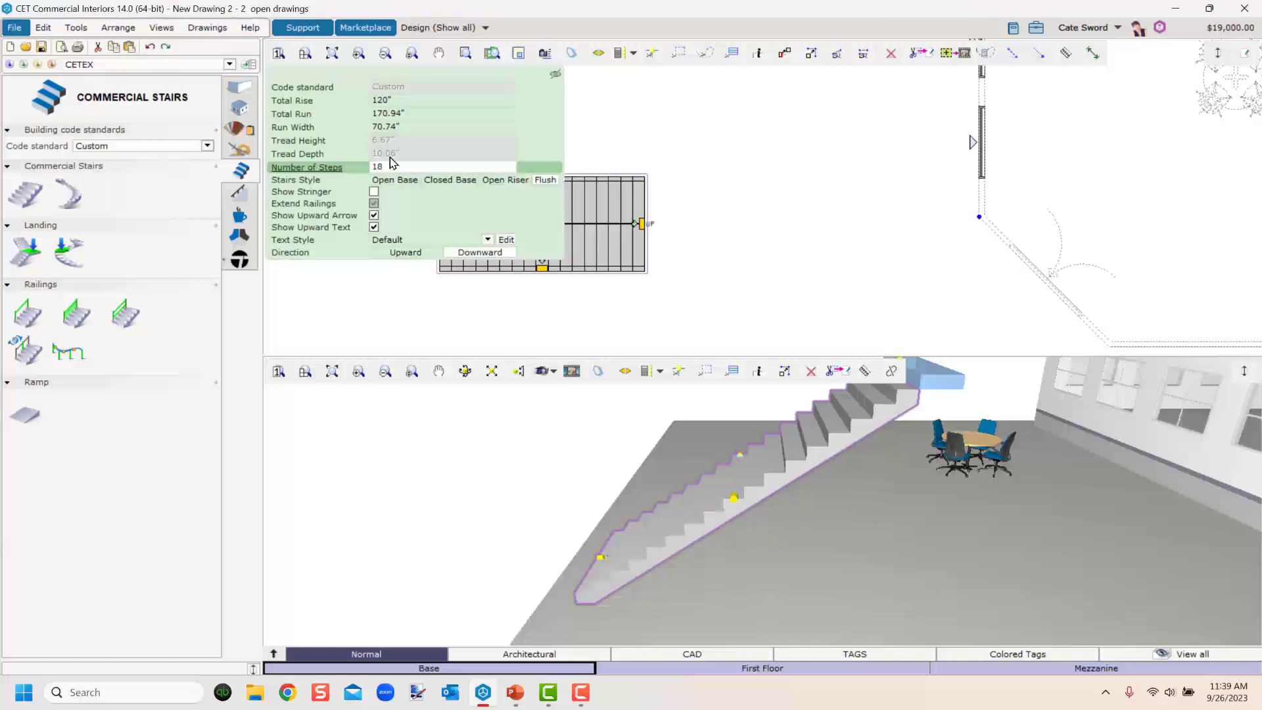
left_click(402, 168)
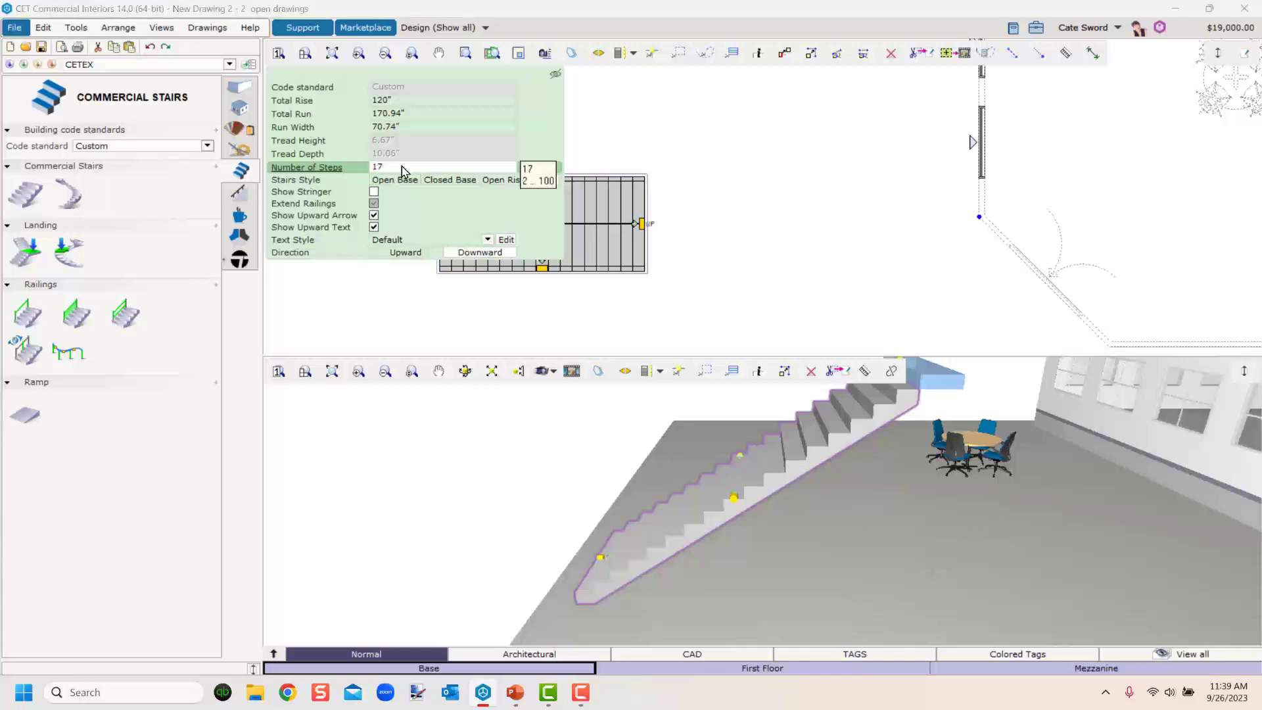
key("Return")
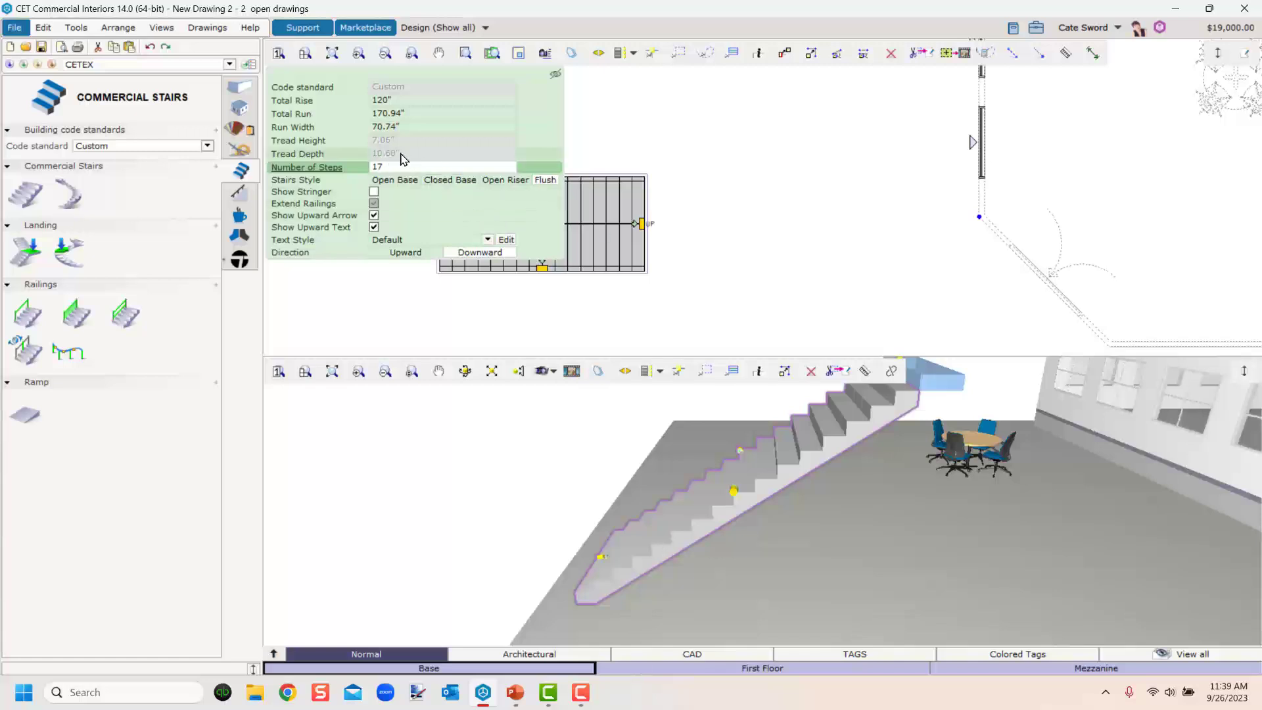
left_click_drag(644, 226, 665, 228)
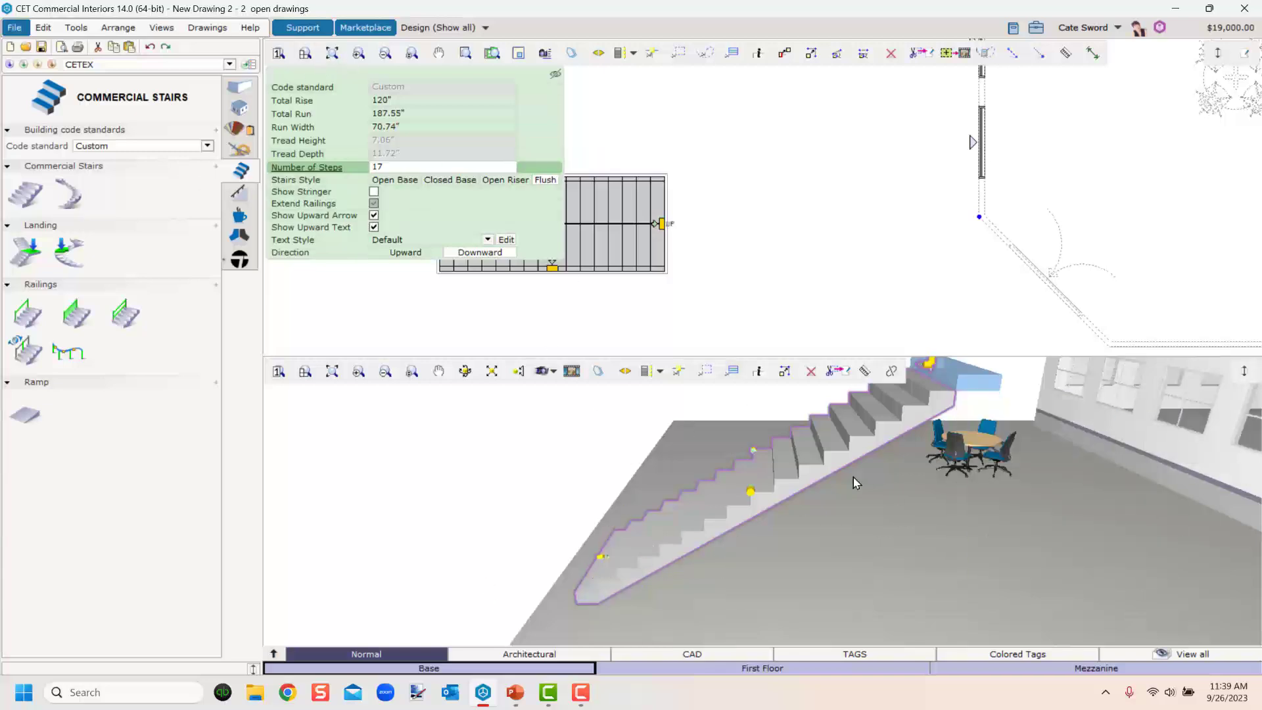
Try the stair styles, settling on Open Riser, and turn on Show Stringer.
left_click(395, 183)
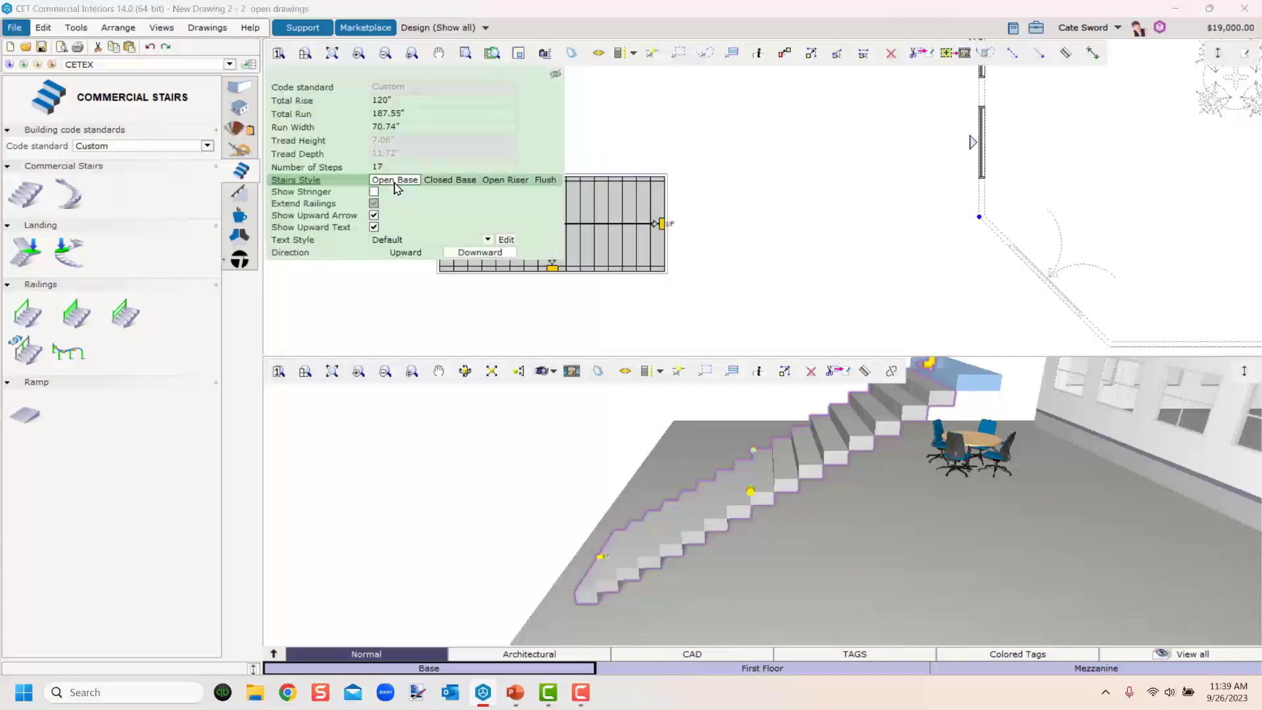
left_click(435, 181)
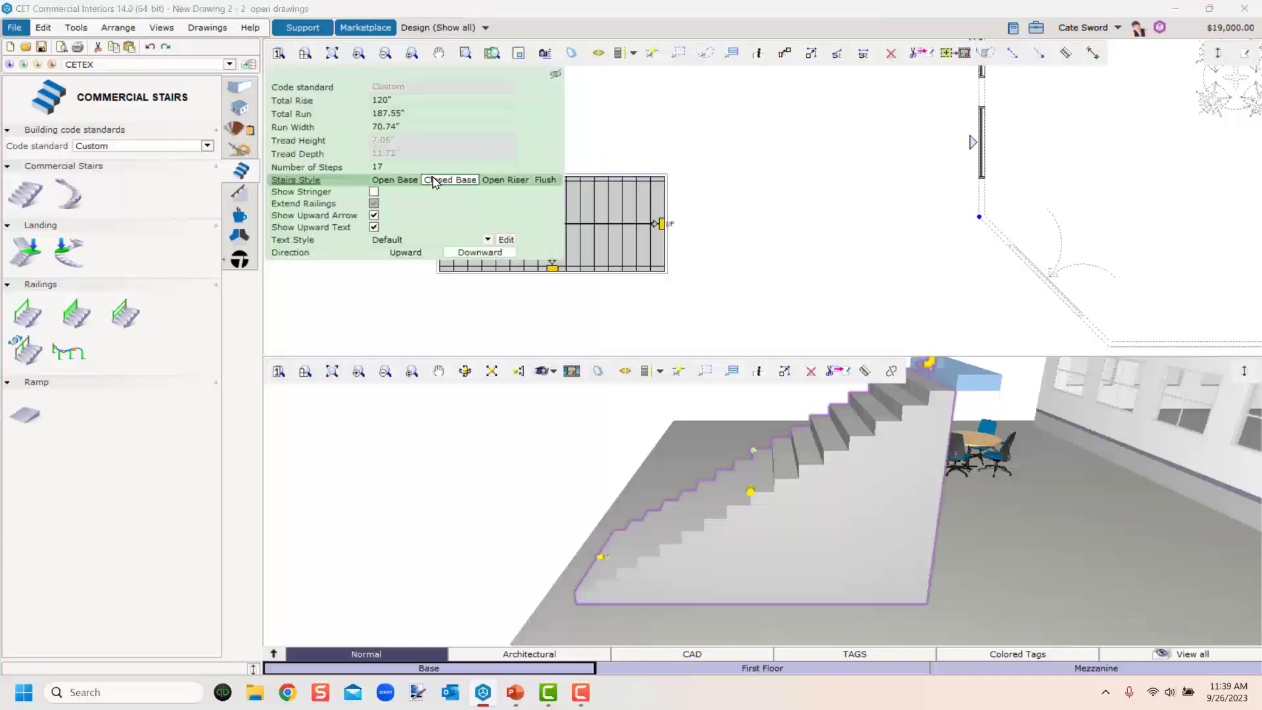
left_click(512, 181)
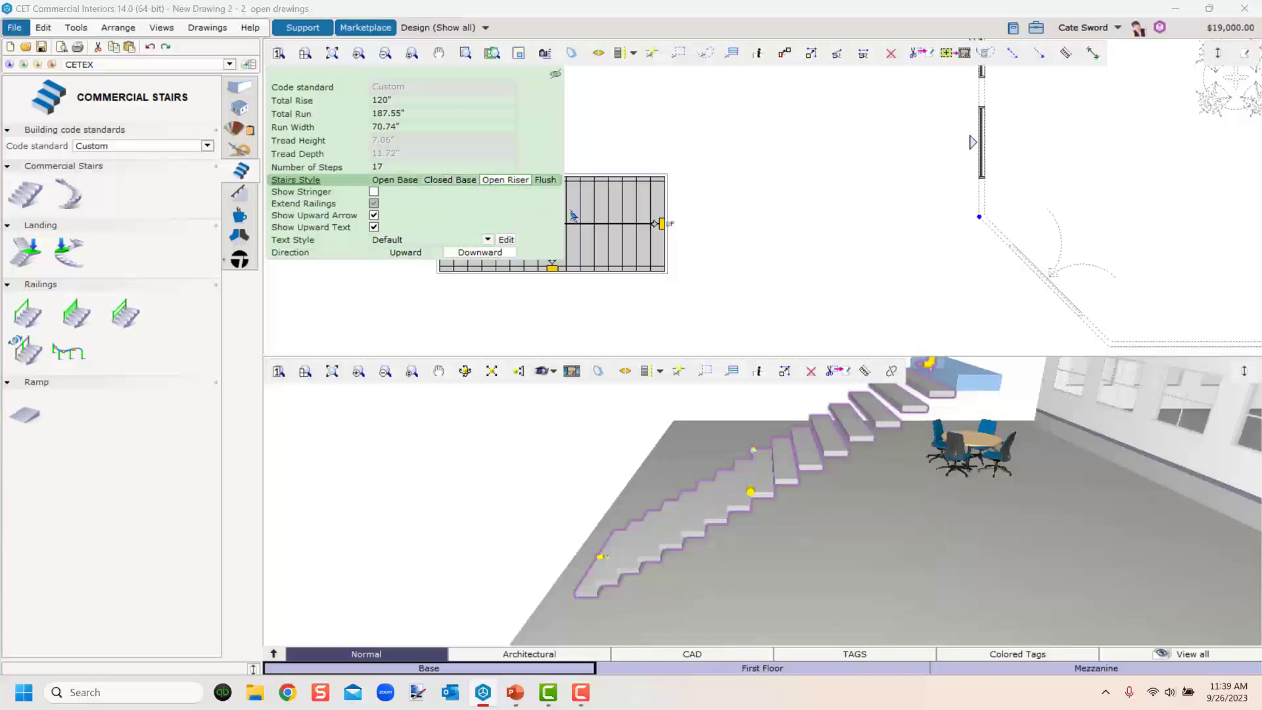
left_click(544, 181)
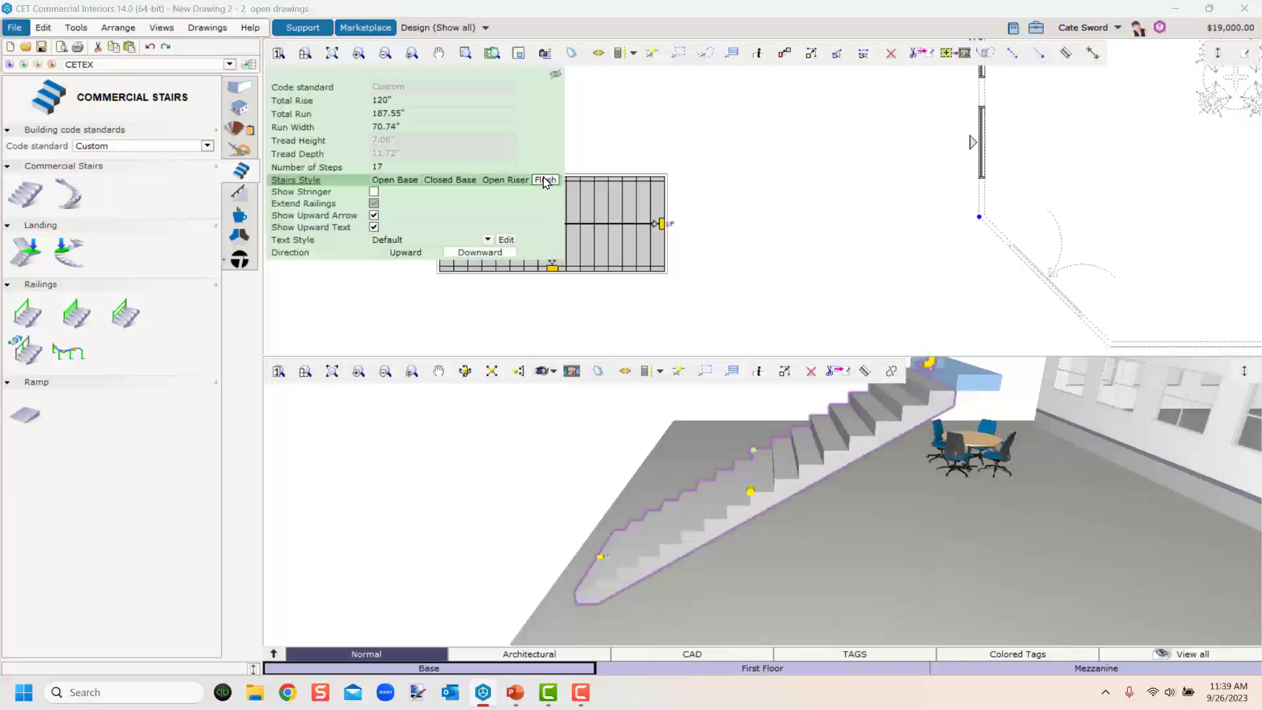
left_click(511, 180)
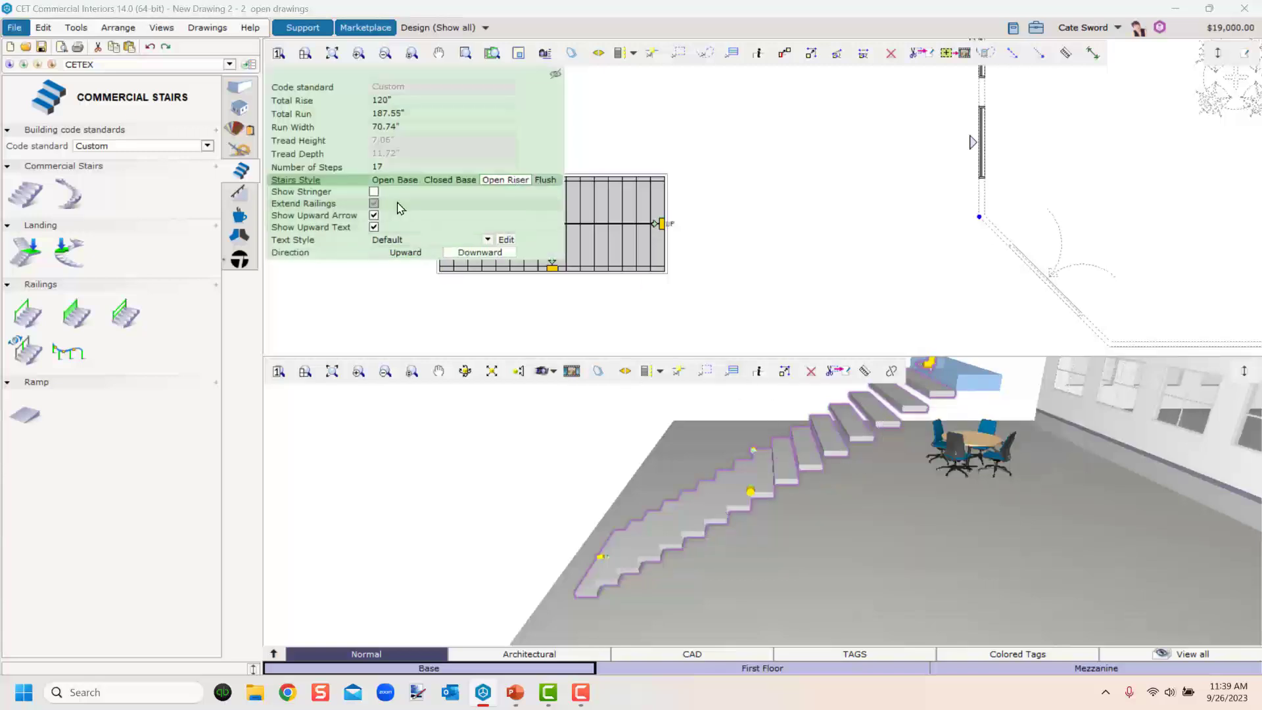
left_click(373, 195)
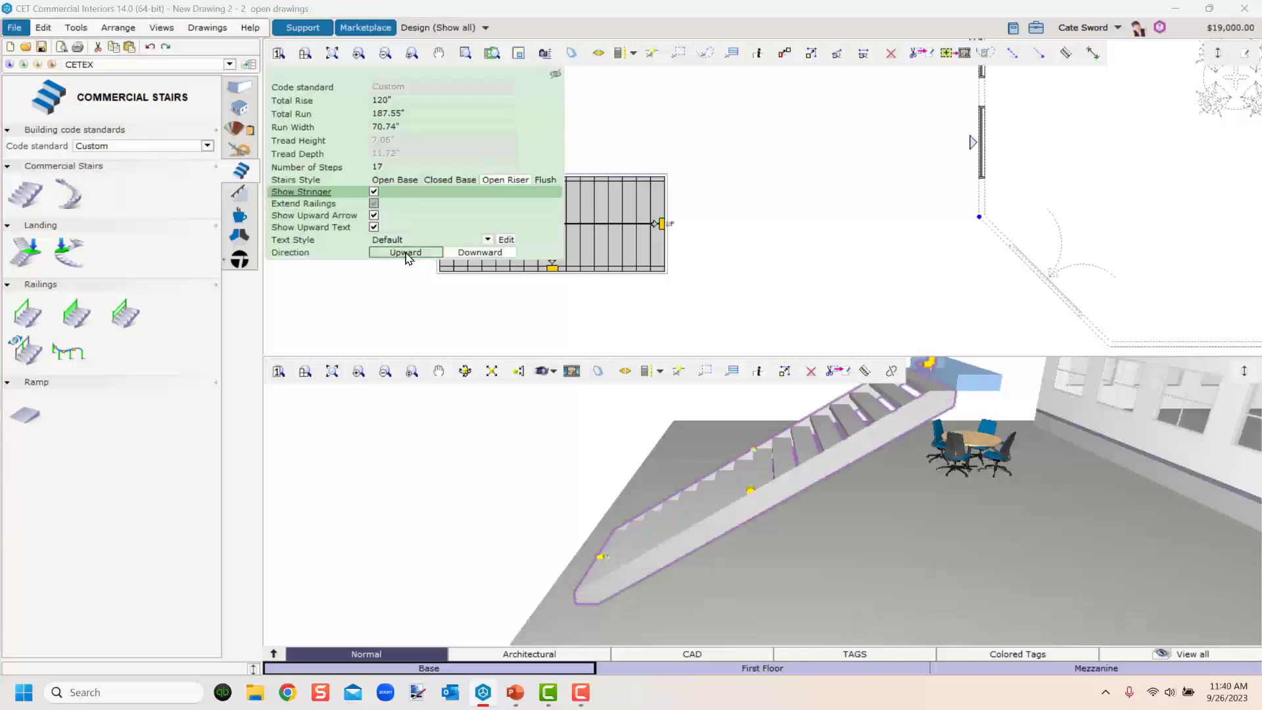
left_click(454, 253)
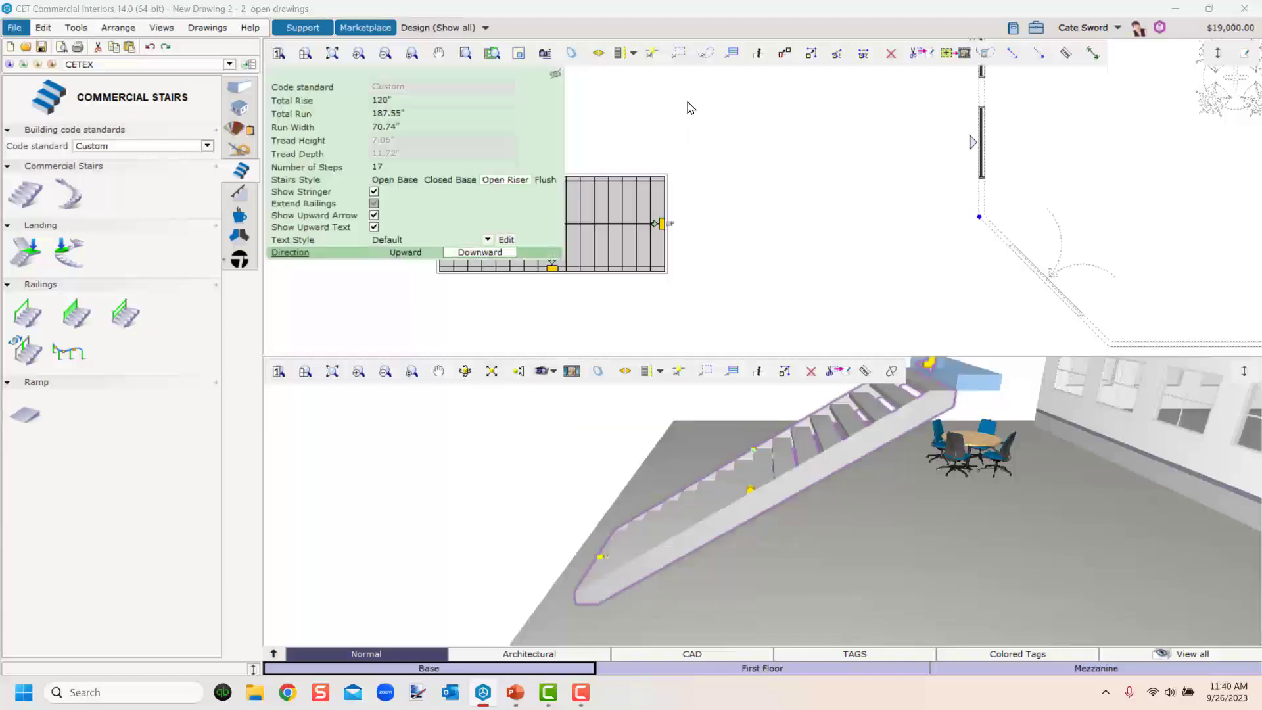
Place a spiral stair to the left of the straight stair.
left_click(730, 212)
scroll(582, 290, "down", 1)
middle_click_drag(582, 291, 770, 209)
scroll(767, 207, "up", 1)
scroll(768, 206, "down", 1)
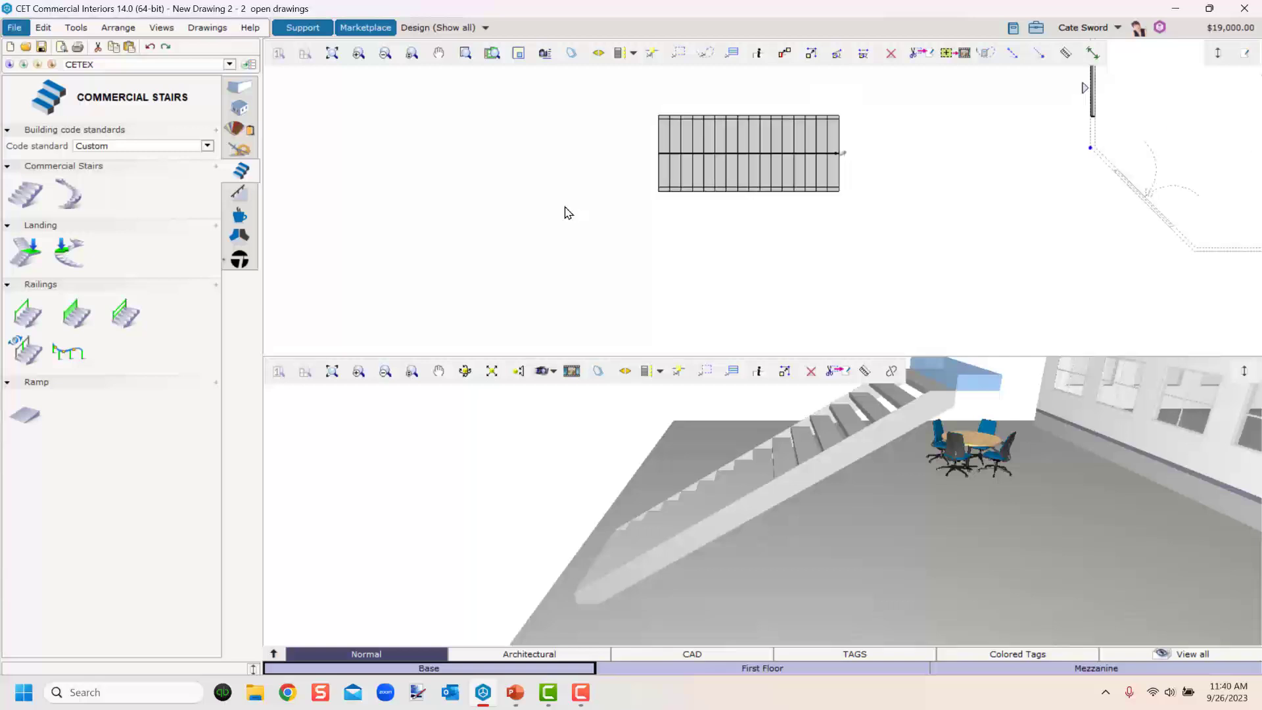
left_click(69, 193)
middle_click_drag(480, 234, 667, 255)
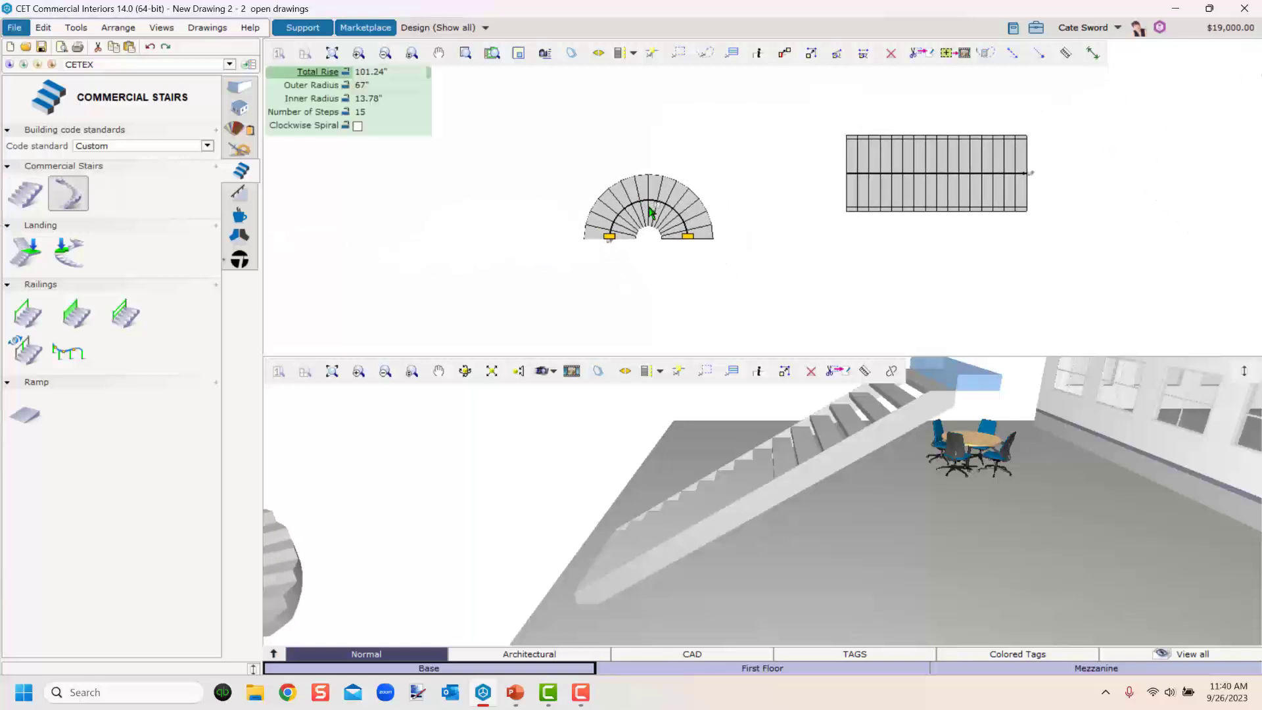
left_click(664, 172)
middle_click_drag(499, 525, 671, 537)
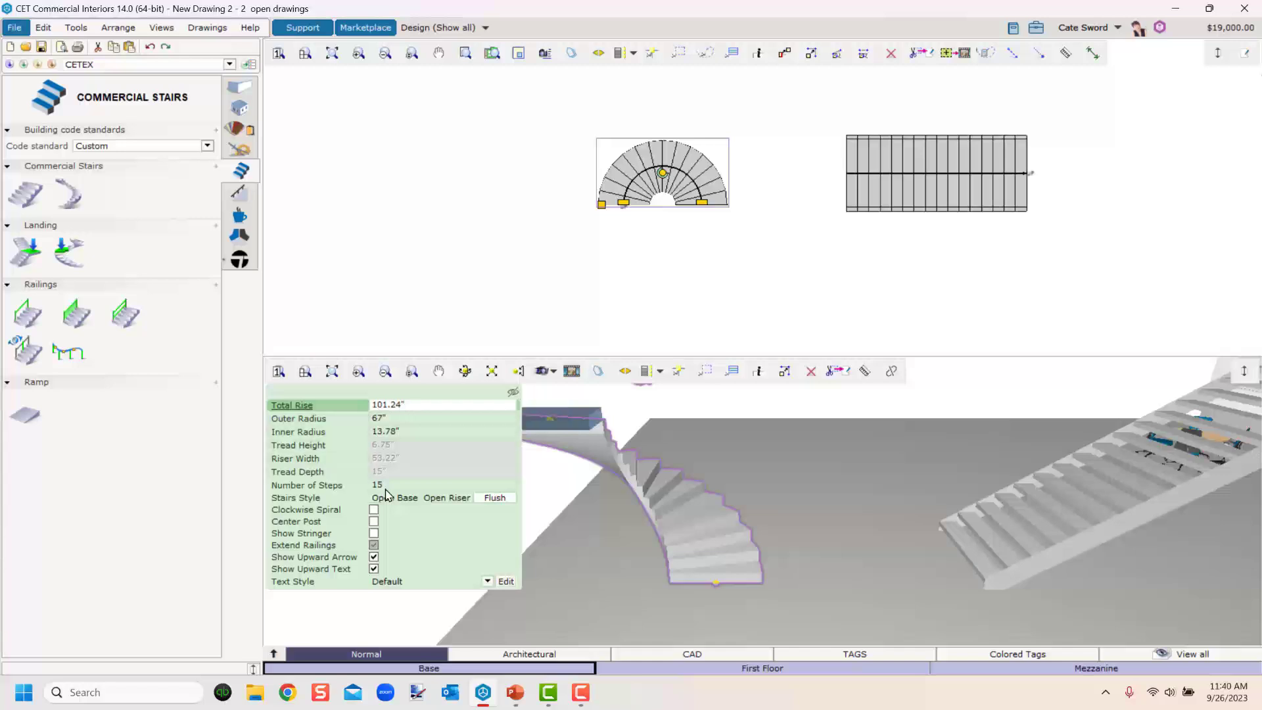
Set the spiral stair to Open Riser style and add a center post.
left_click(449, 498)
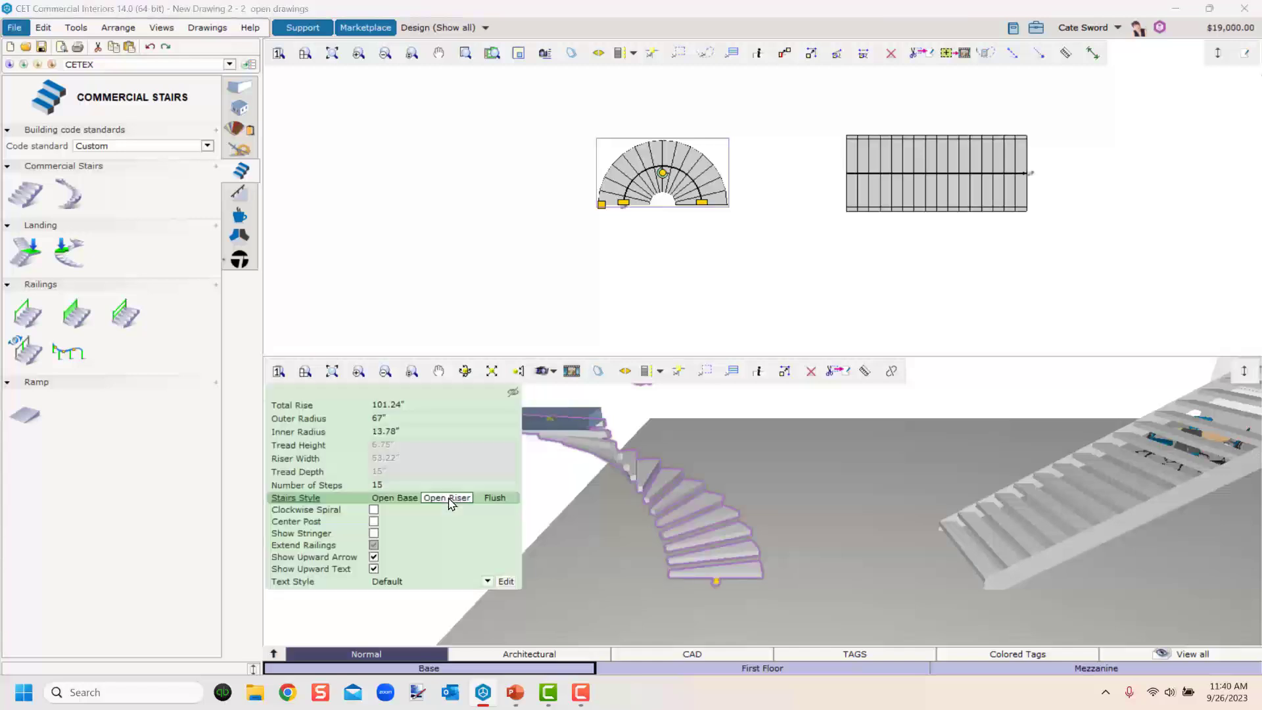
left_click(374, 533)
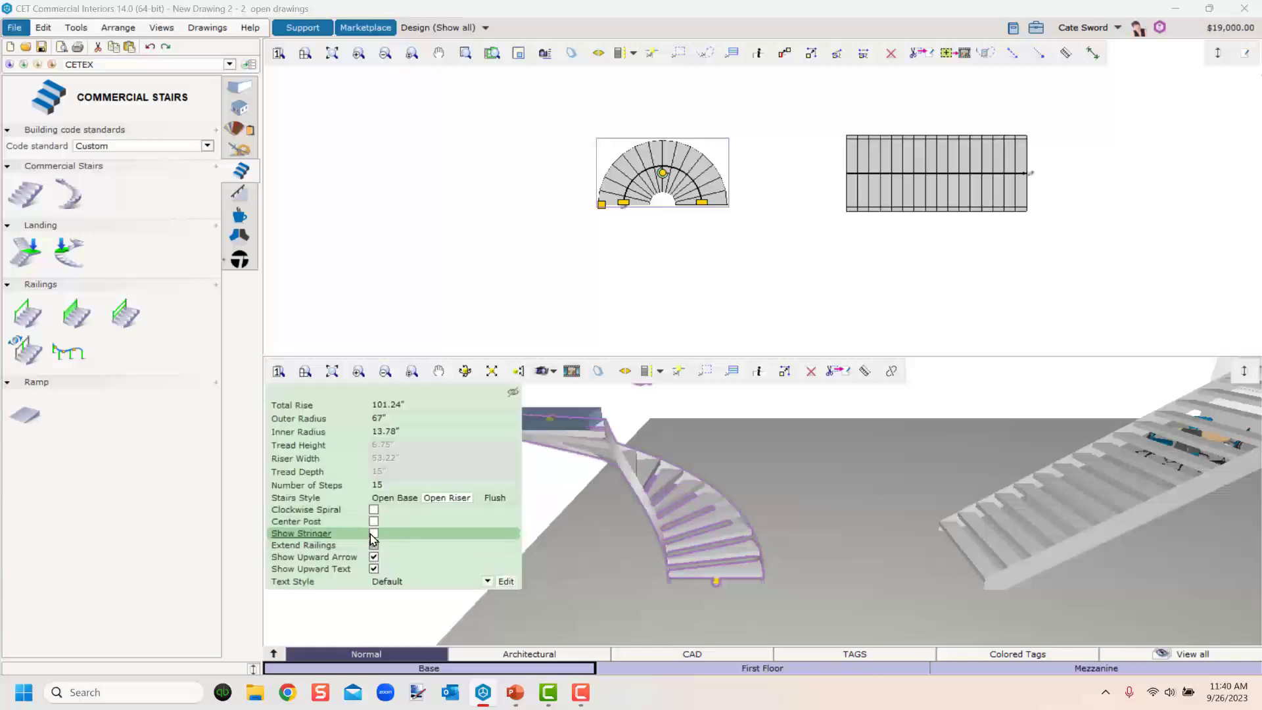
left_click(374, 534)
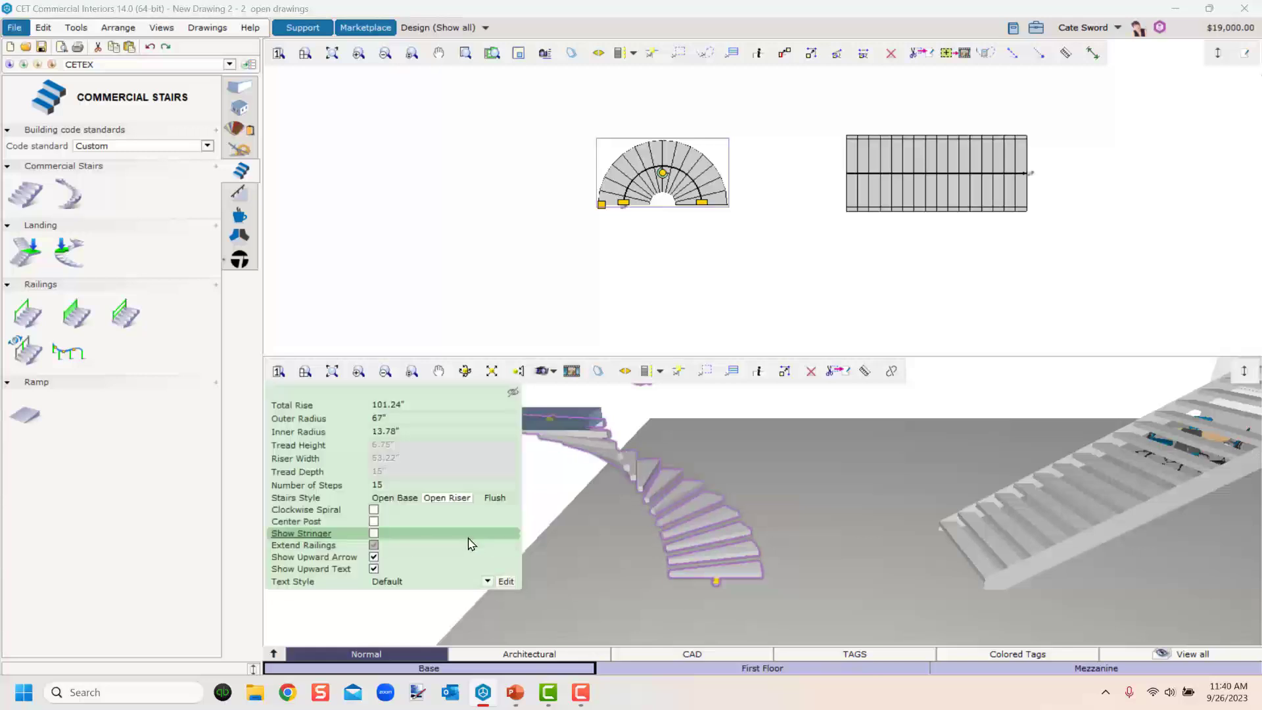
left_click(374, 521)
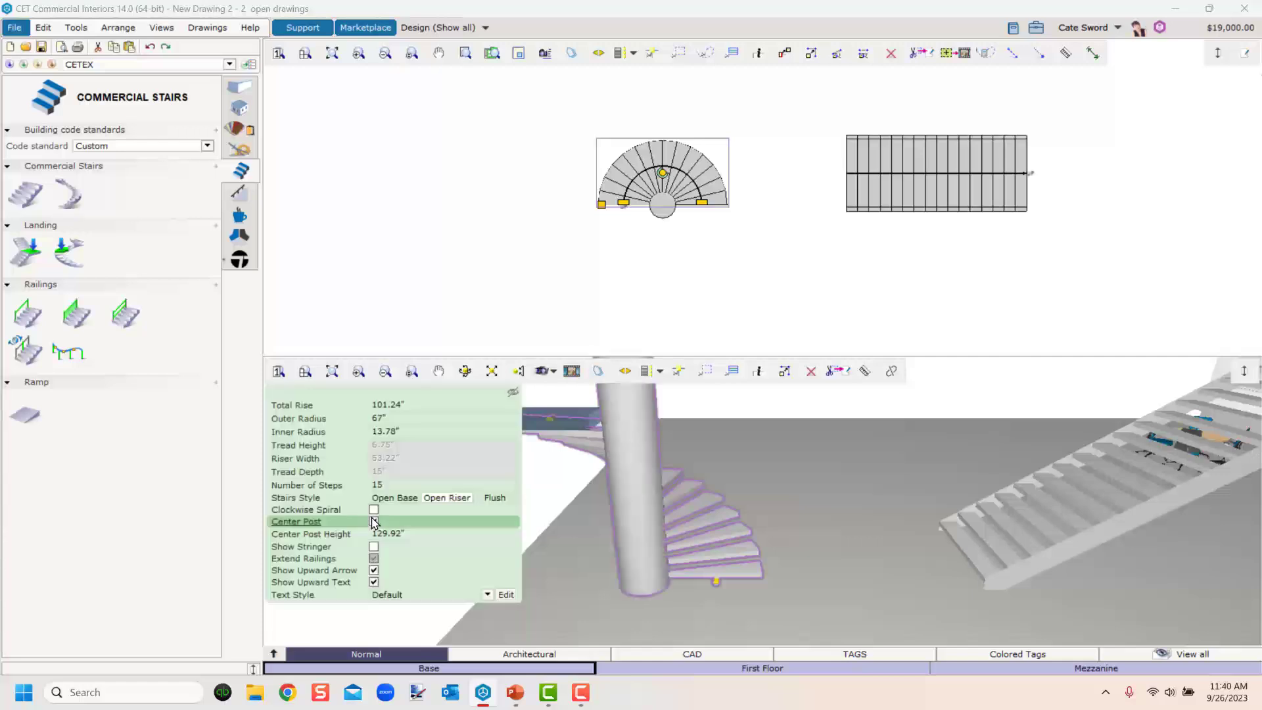
Enlarge the spiral stair's outer radius to about 90" by extending its edge.
scroll(660, 240, "up", 2)
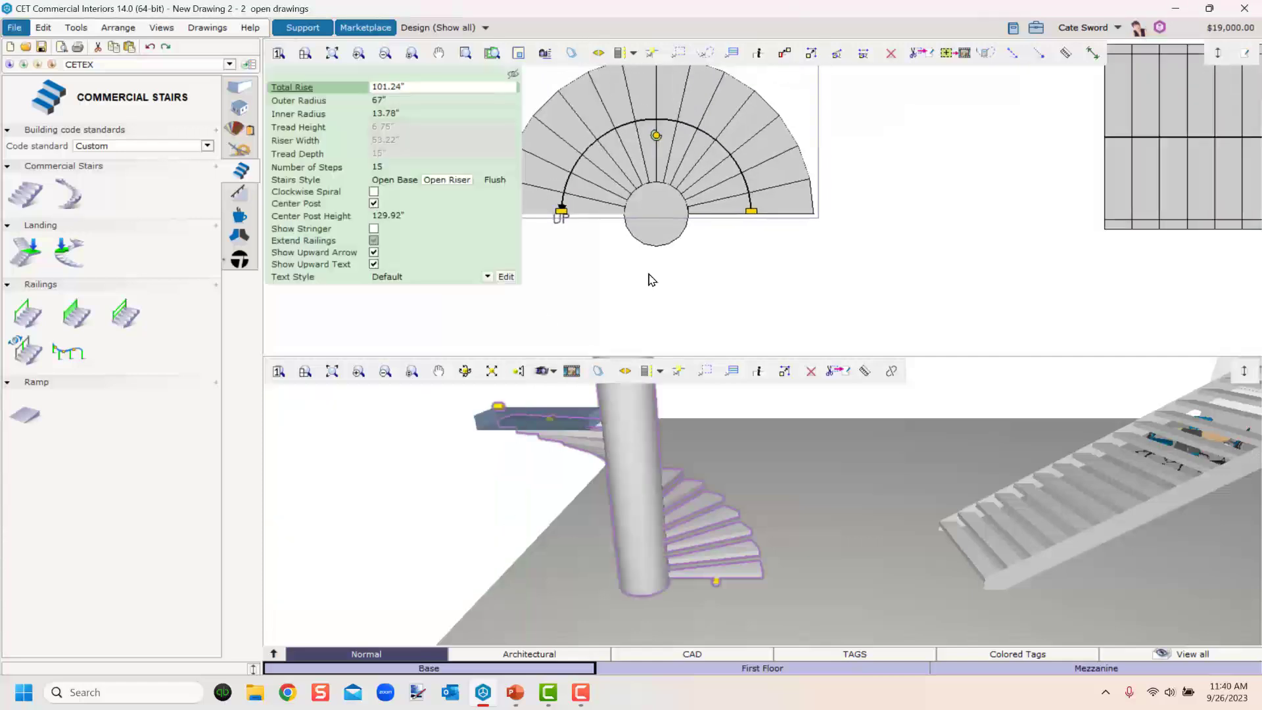
middle_click_drag(644, 272, 915, 296)
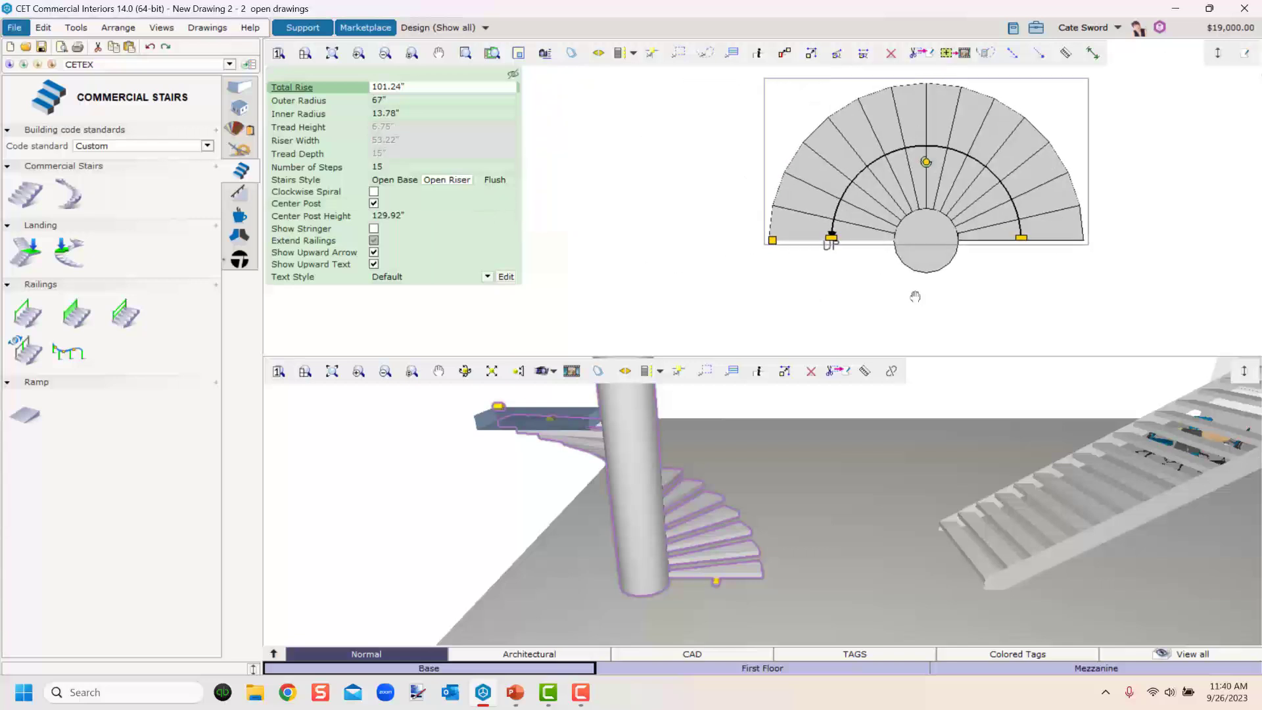
left_click_drag(758, 245, 625, 240)
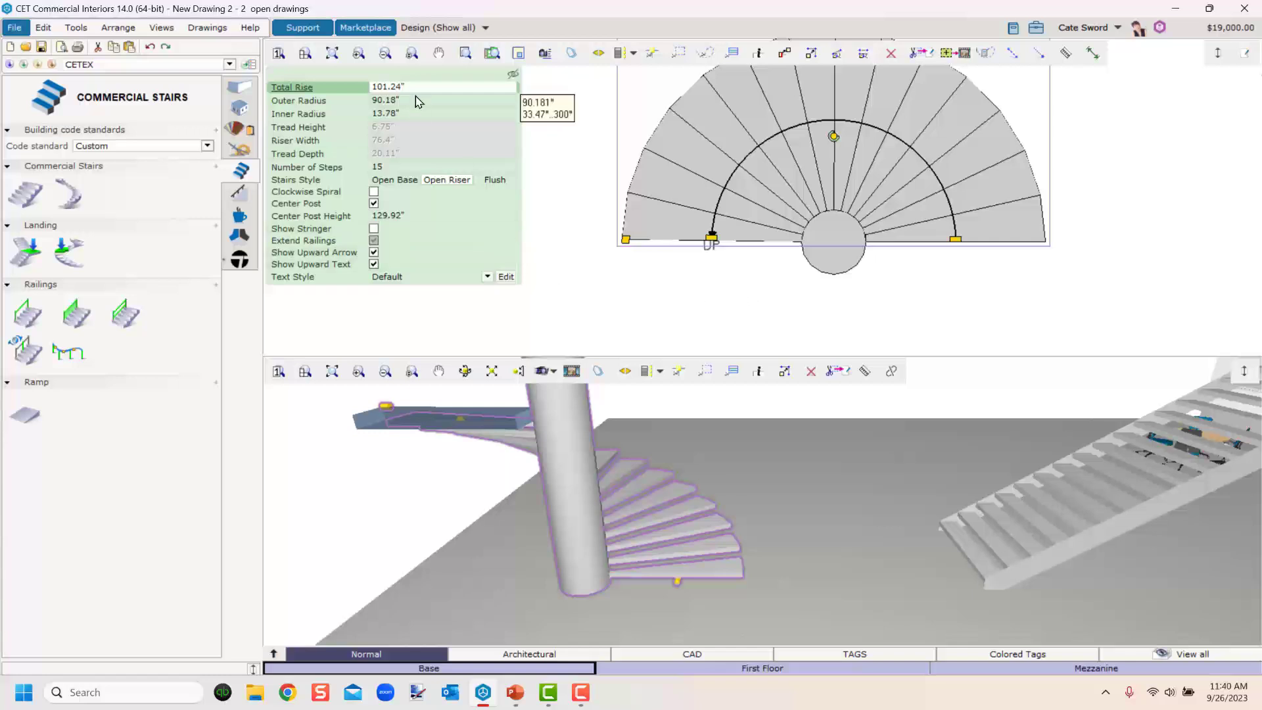
Set the spiral stair's inner radius to 12" and try the clockwise spiral option.
left_click(319, 116)
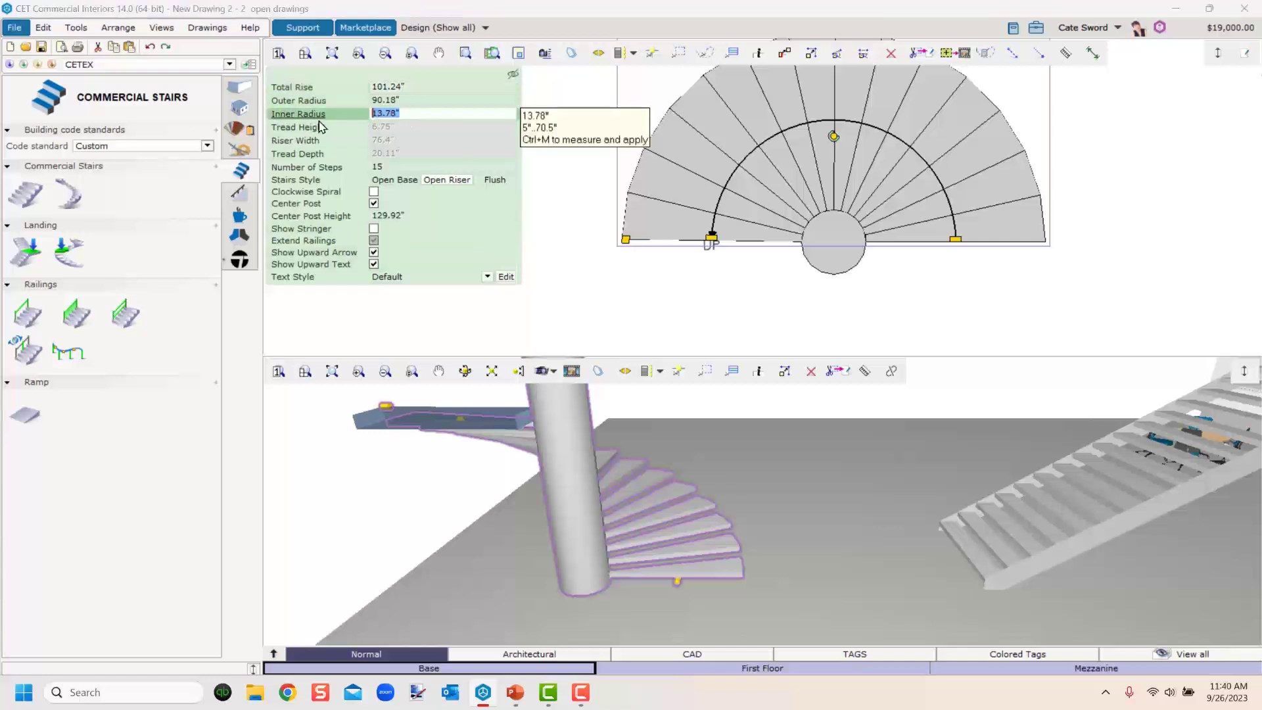
type("12")
key("Return")
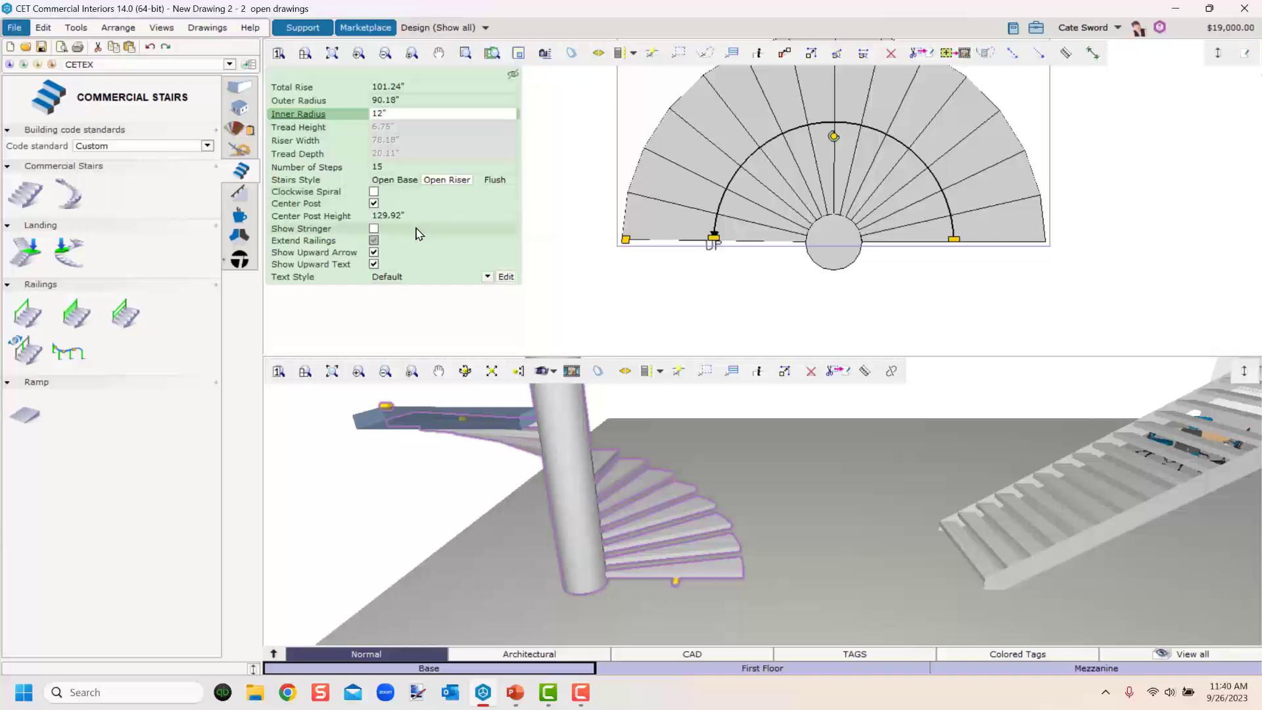
left_click(373, 194)
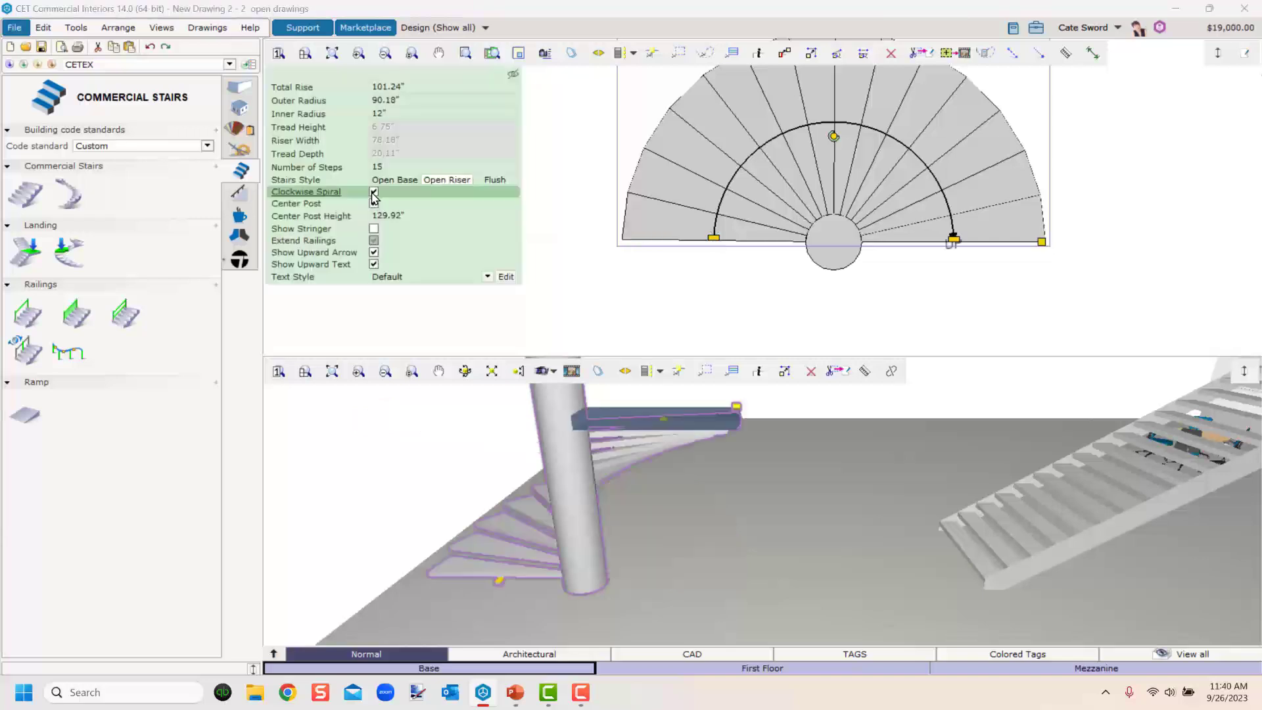
left_click(373, 193)
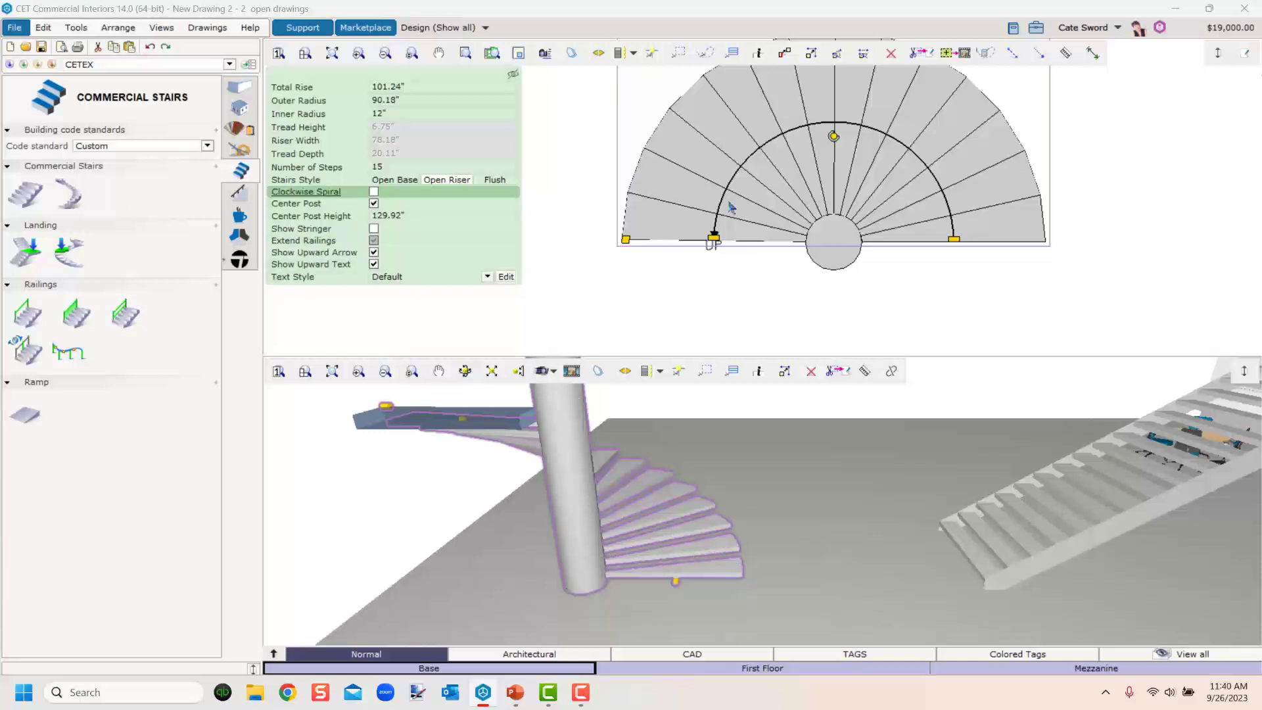
scroll(789, 539, "down", 3)
right_click_drag(775, 540, 629, 527)
left_click(604, 254)
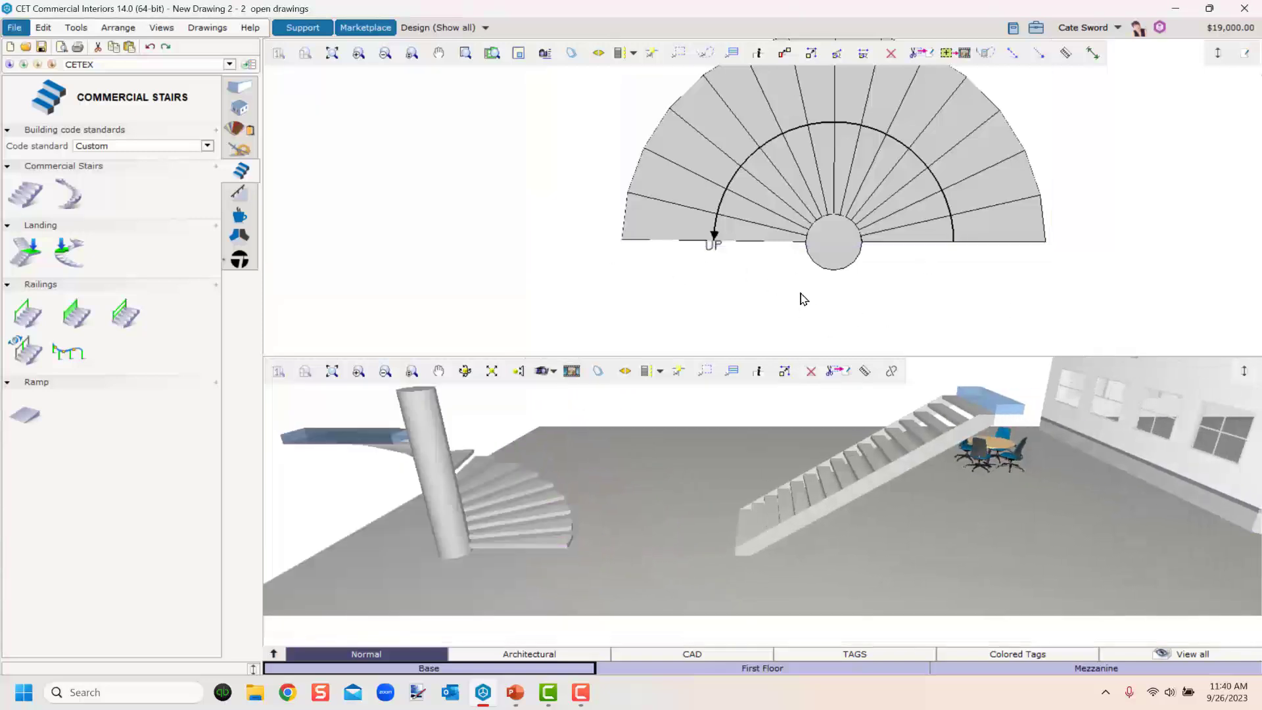
scroll(800, 293, "down", 2)
right_click_drag(788, 297, 607, 273)
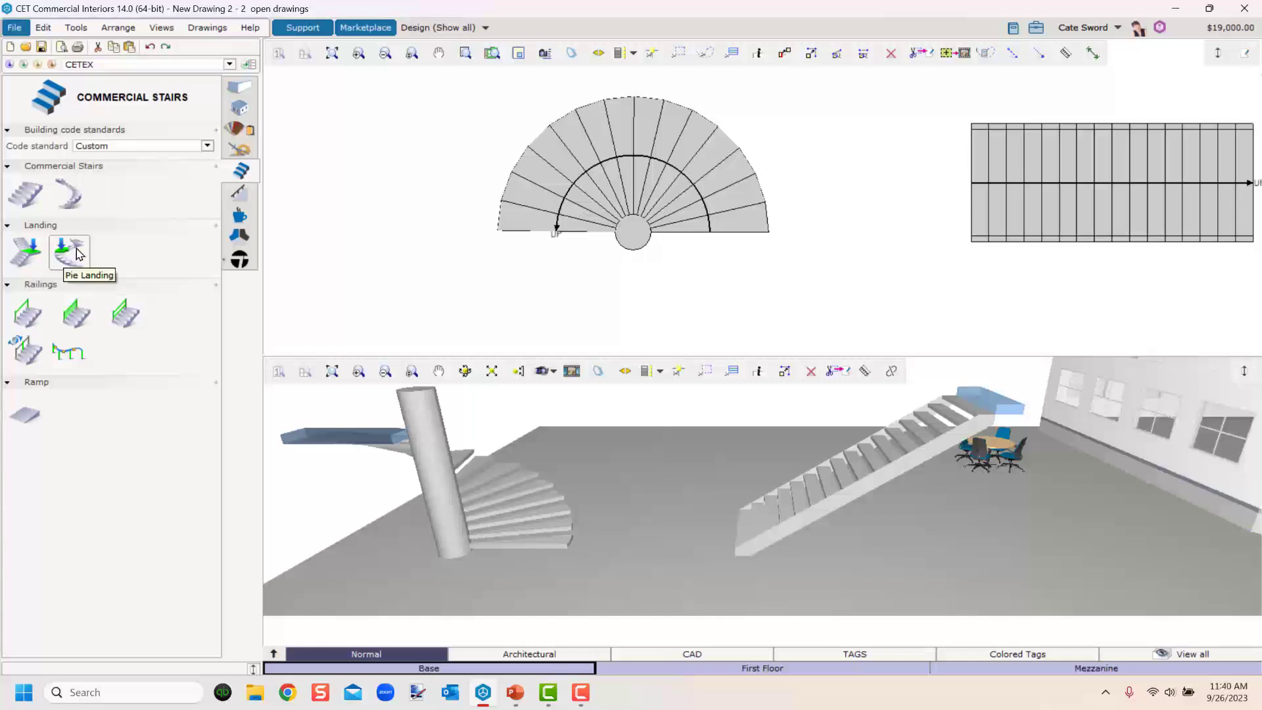
Try to place a rectangular landing at the top end of the straight stair.
right_click_drag(913, 516, 801, 531)
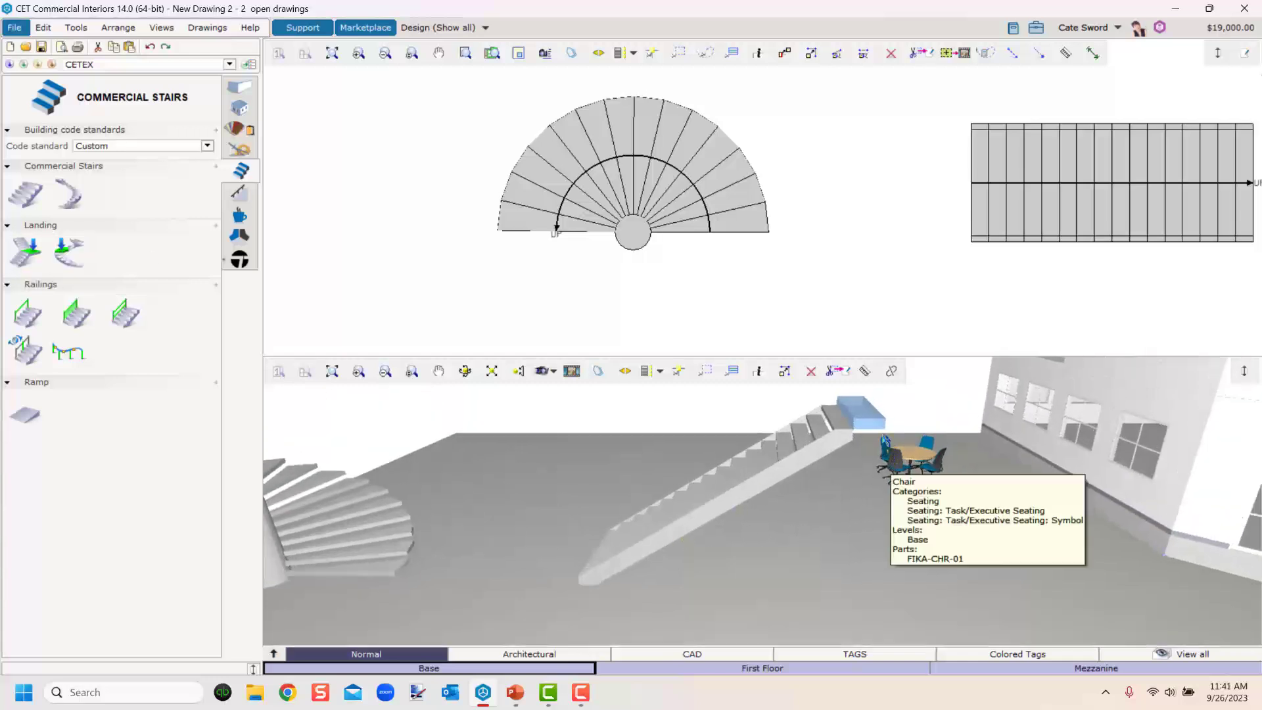
scroll(854, 278, "down", 3)
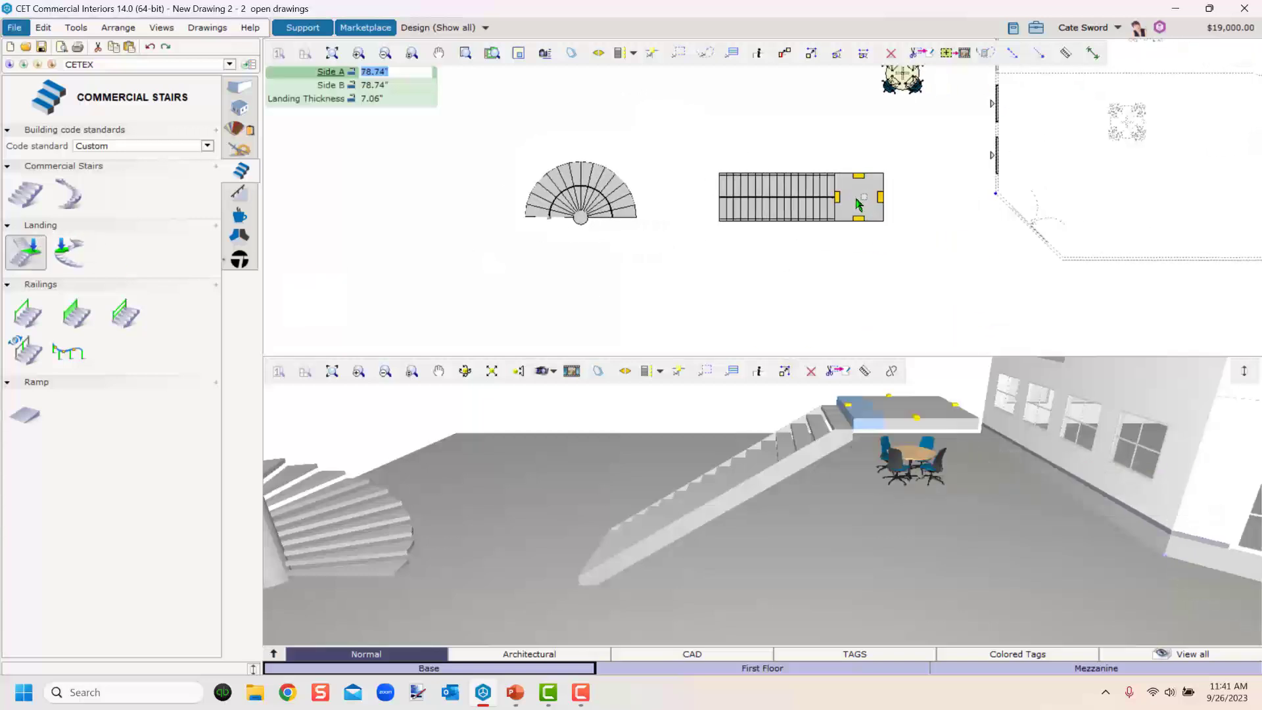
left_click(860, 197)
key("Escape")
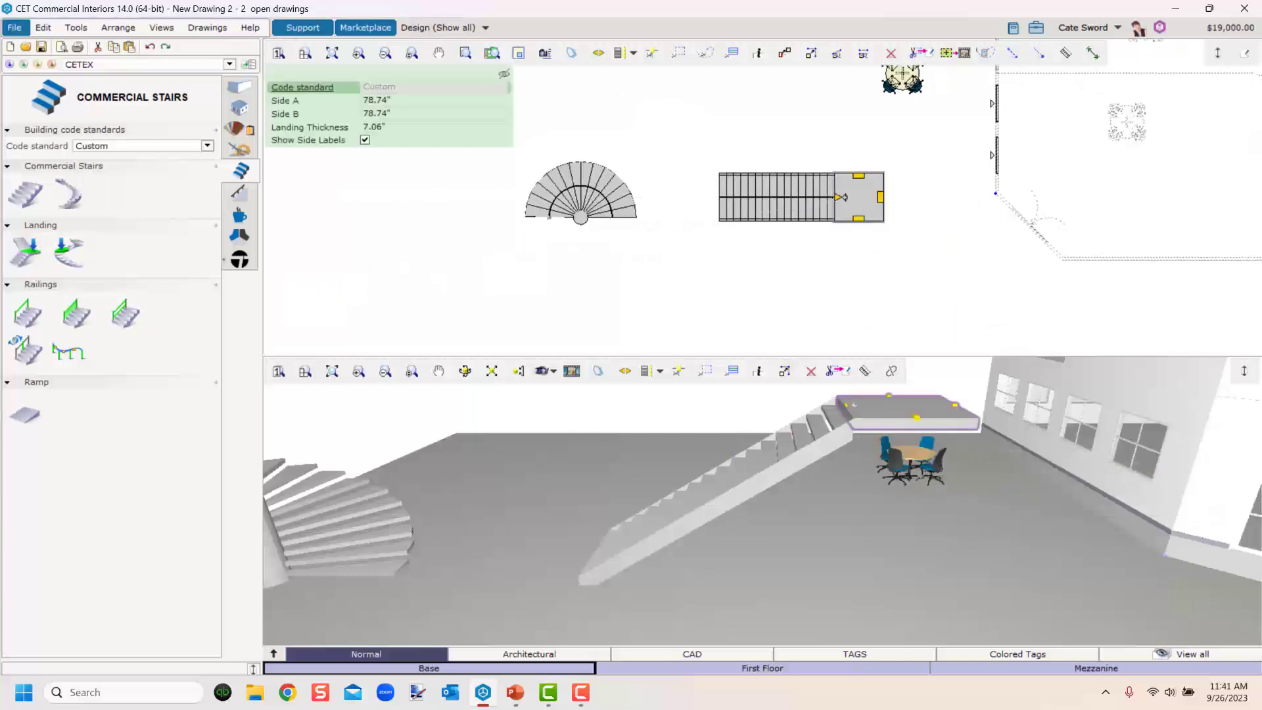
Try to attach a second straight stair to the landing and switch its direction between Downward and Upward.
left_click(25, 193)
left_click(883, 230)
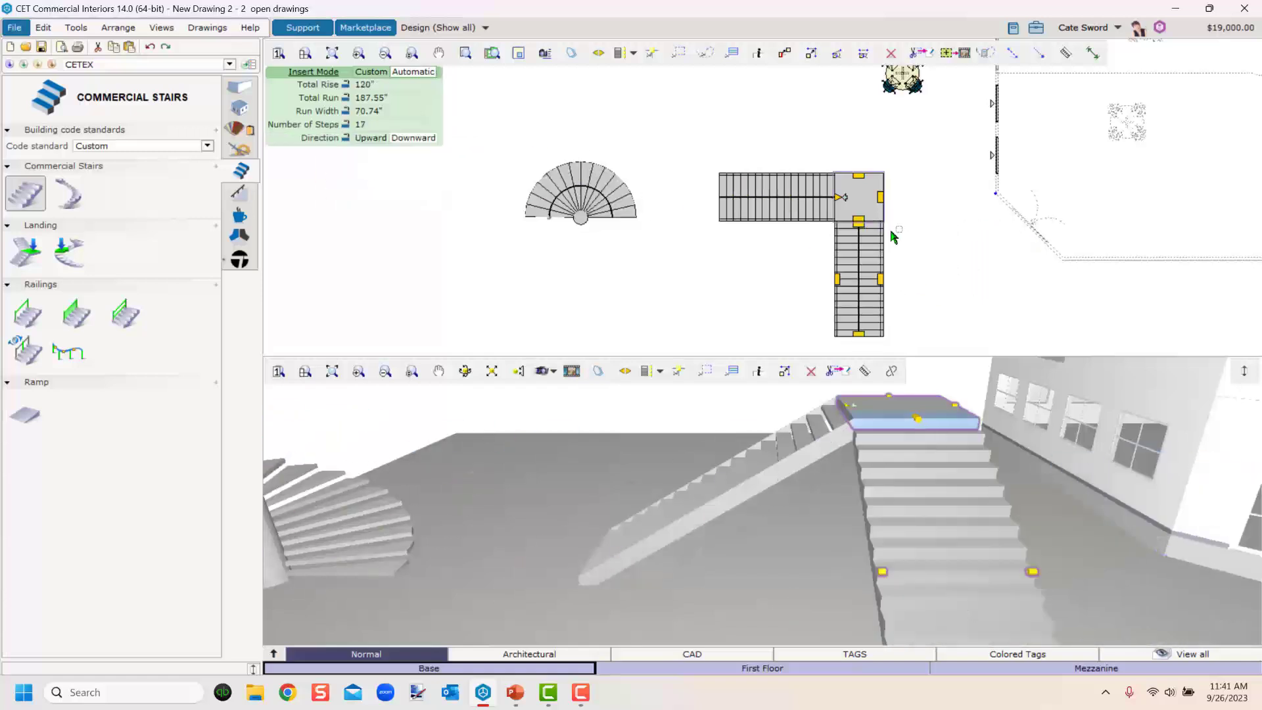
key("Tab")
key("Tab")
key("Tab")
key("Tab")
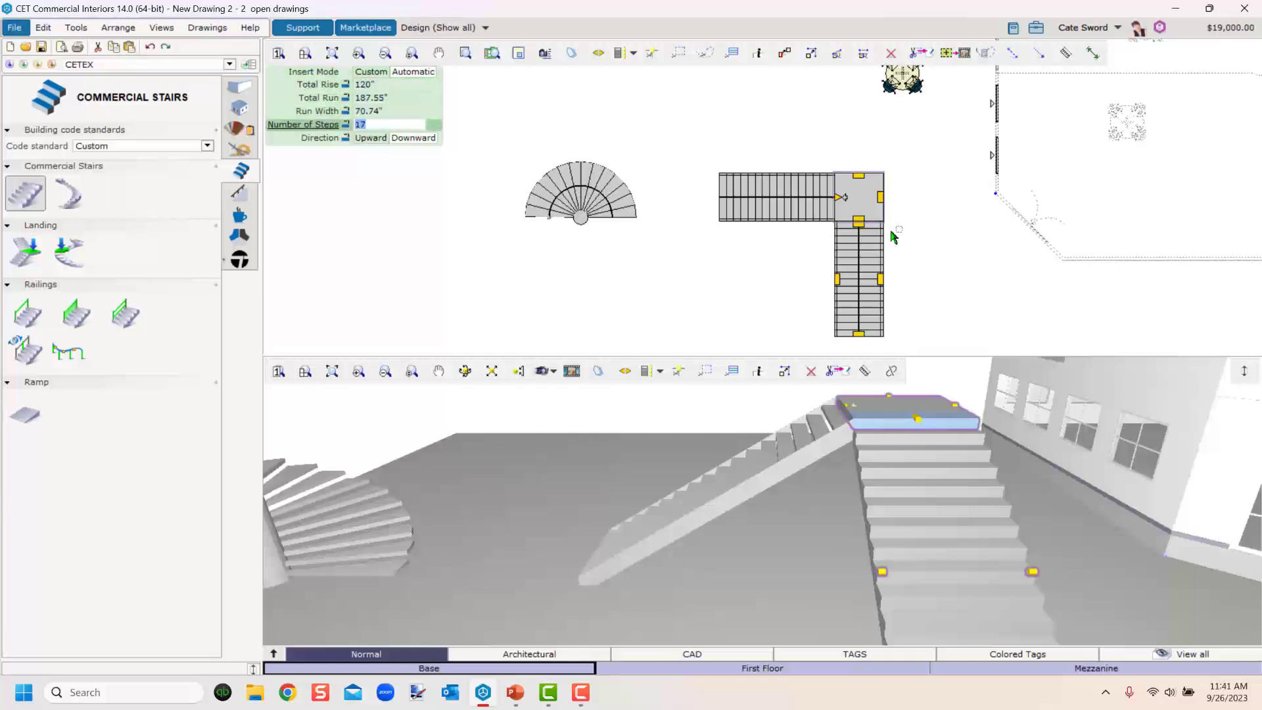
key("Tab")
key("Right")
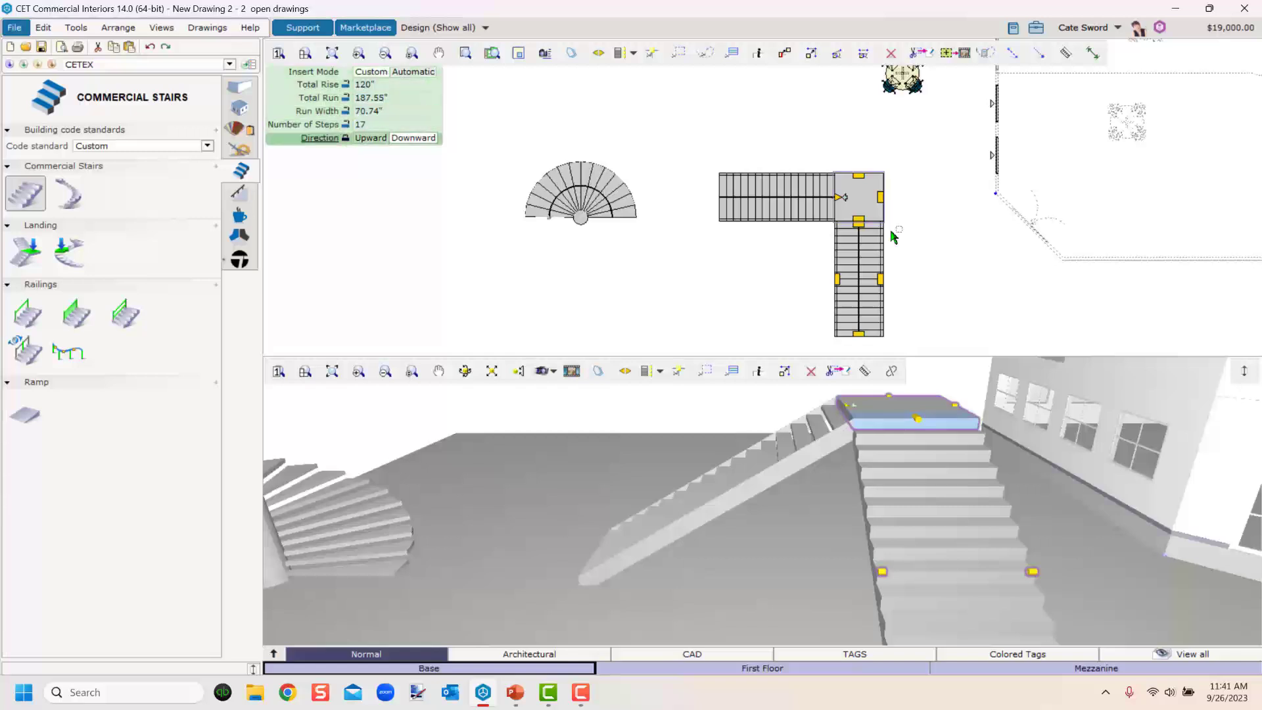
key("Left")
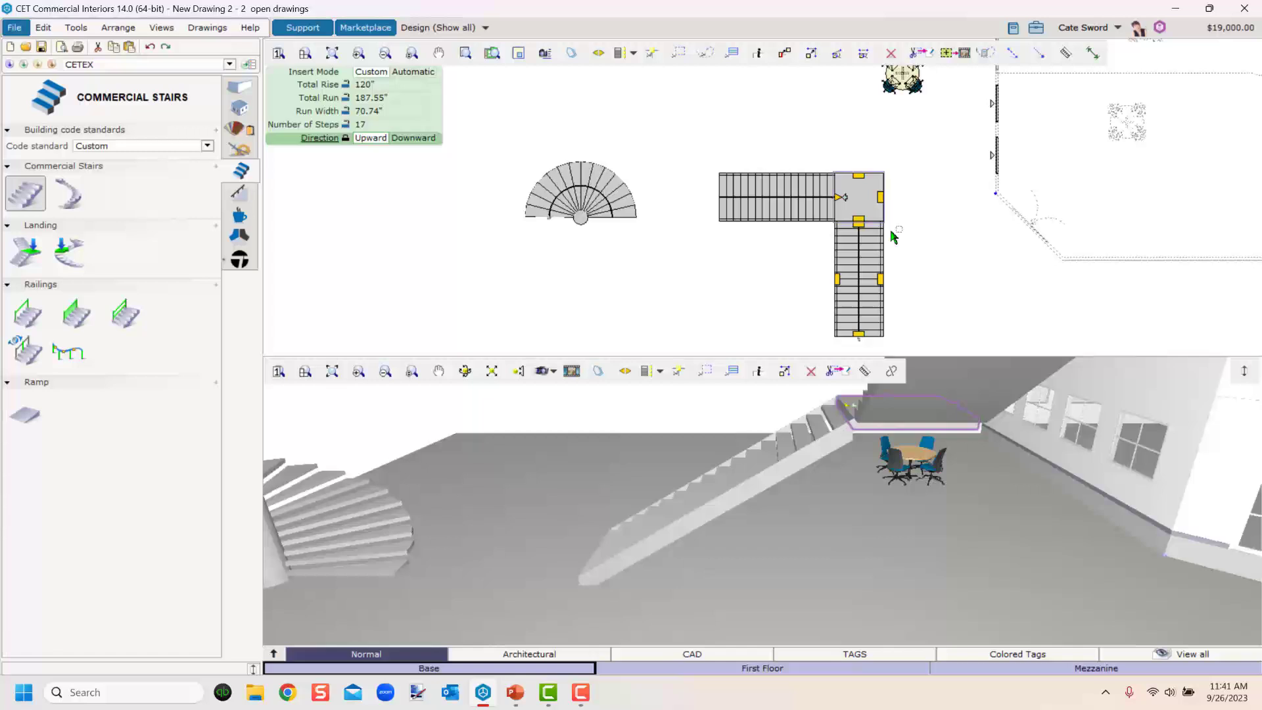
middle_click_drag(824, 464, 903, 505)
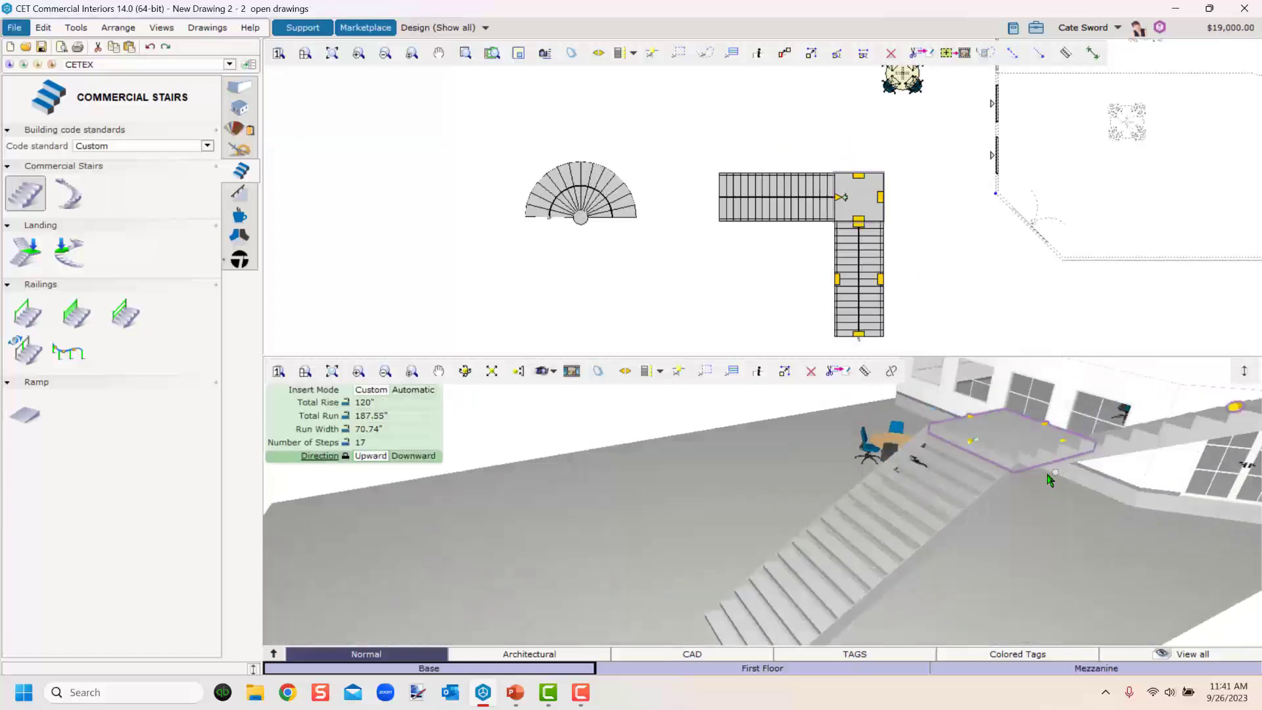
left_click(1050, 480)
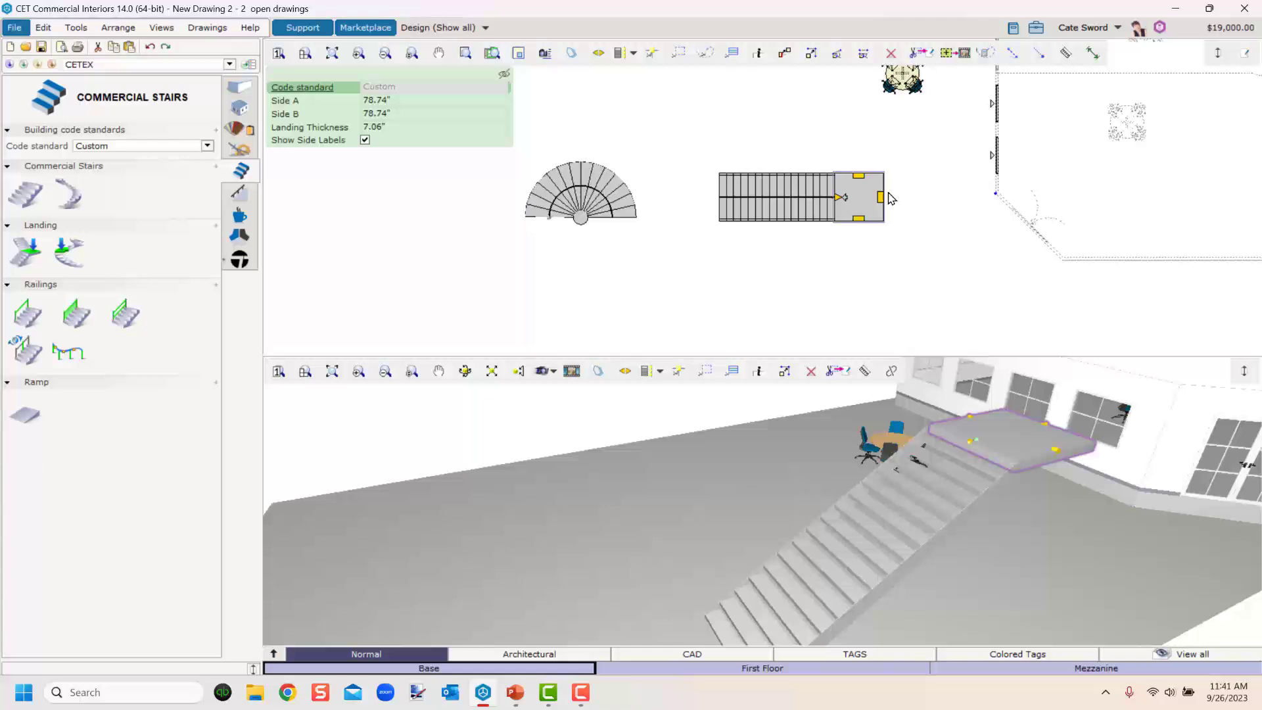
key("Escape")
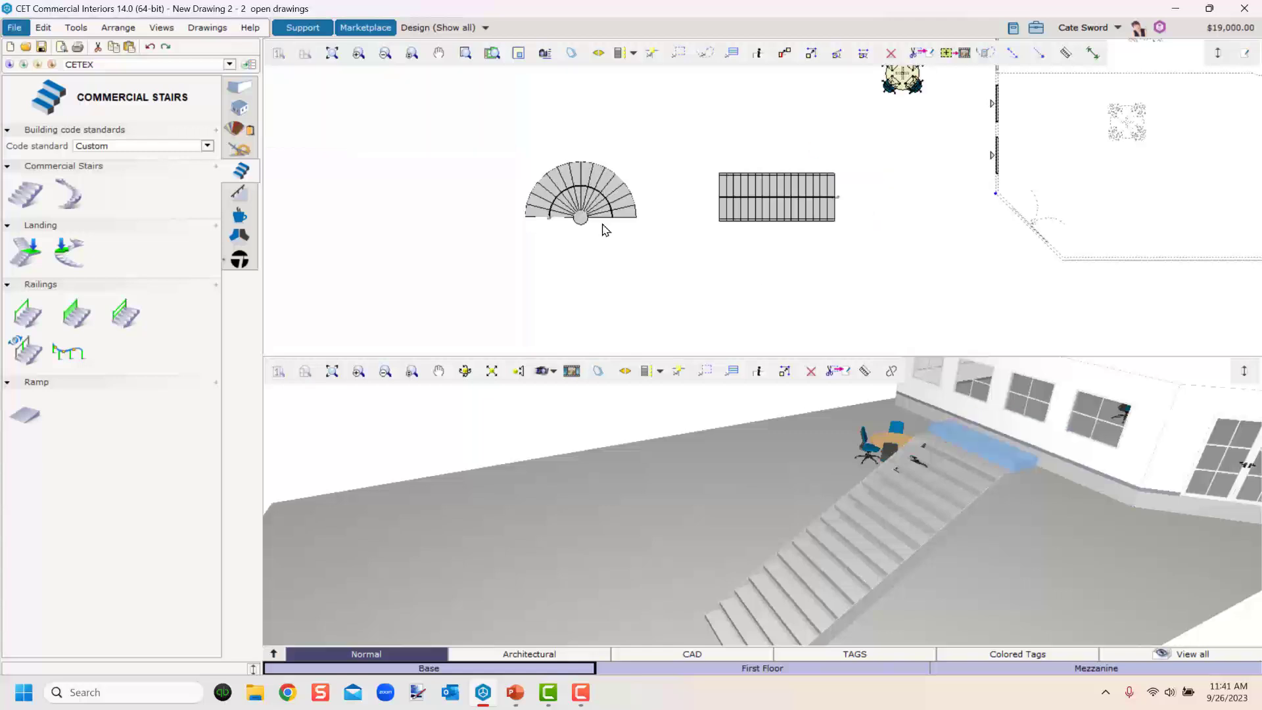
Attach a 90° pie landing to the spiral stair.
left_click(63, 253)
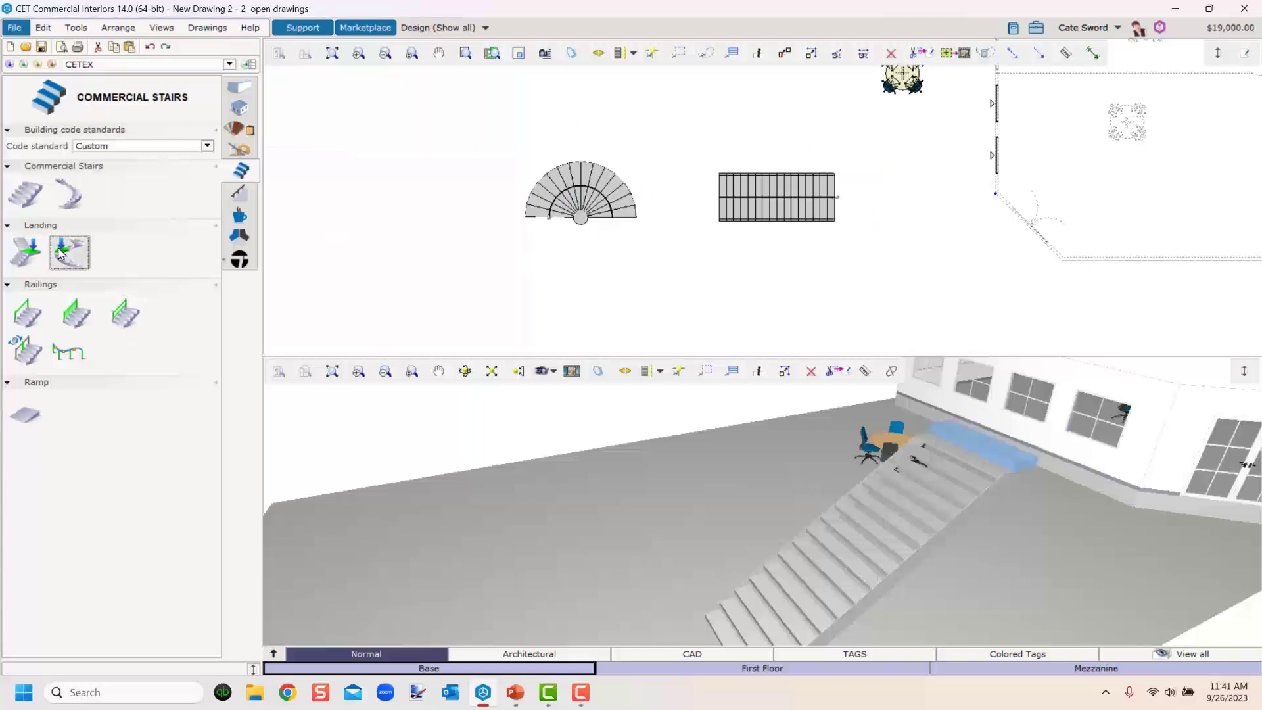
left_click(569, 245)
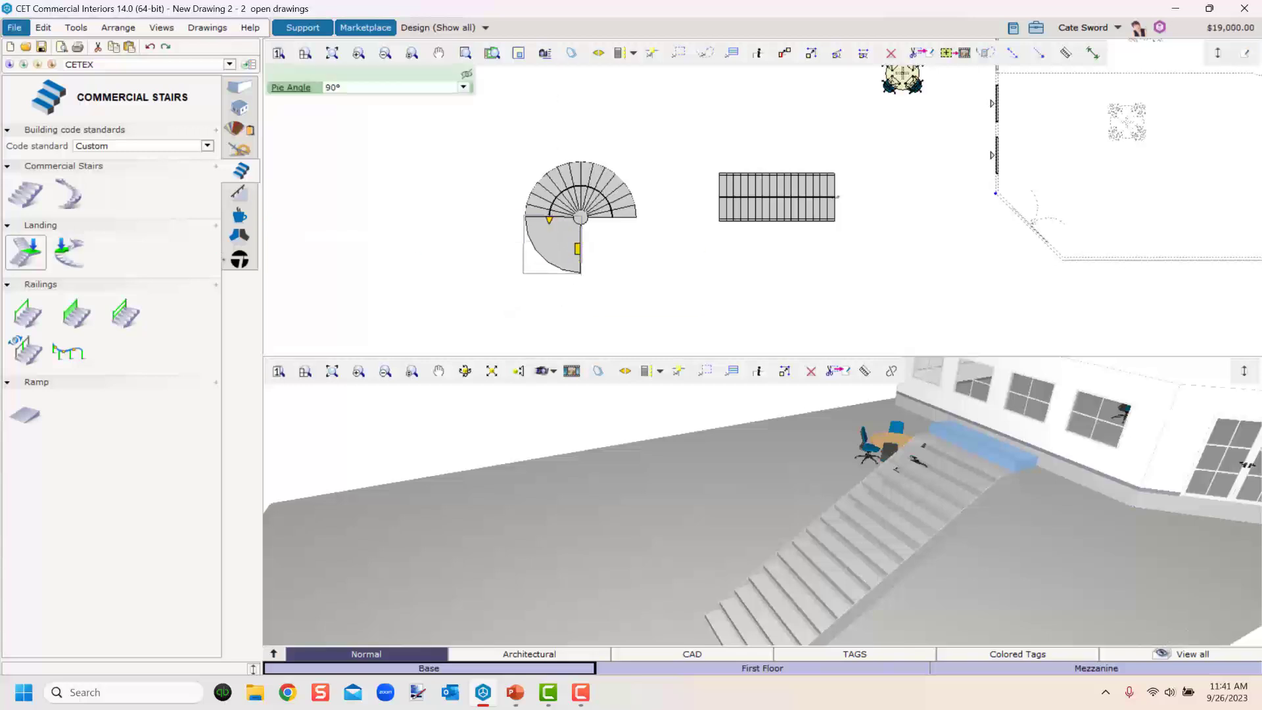
left_click(68, 193)
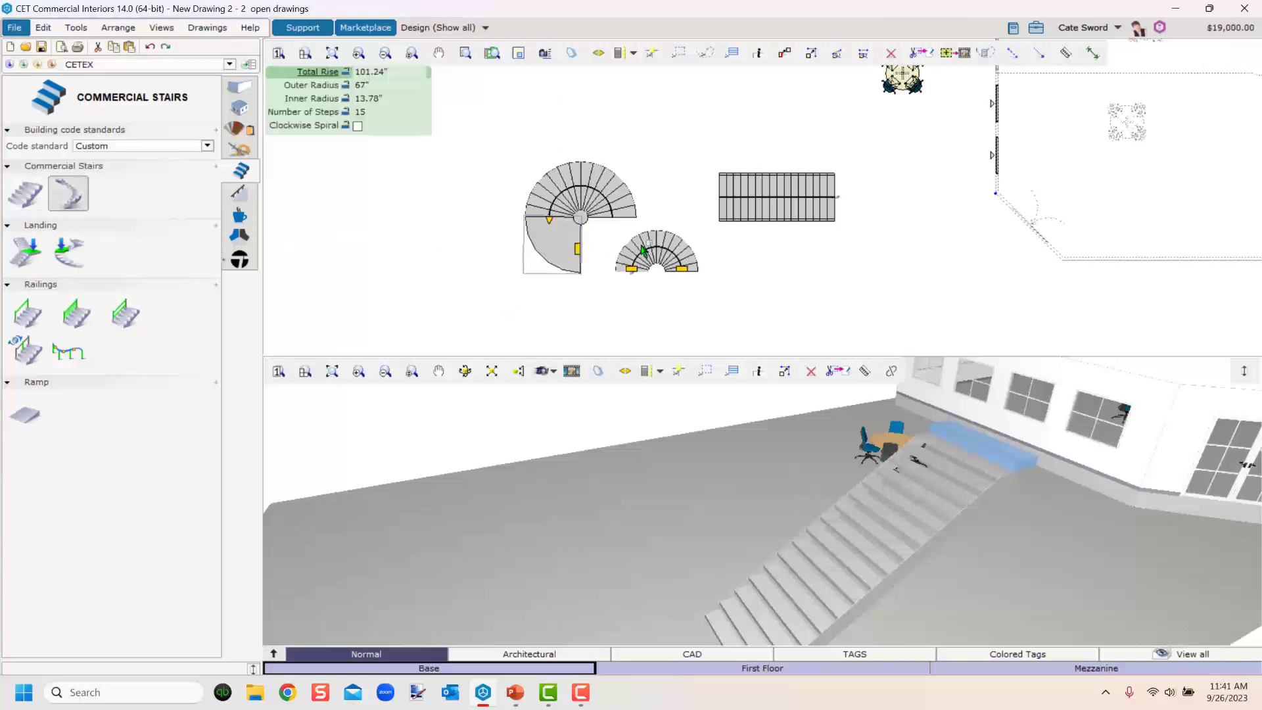
key("Escape")
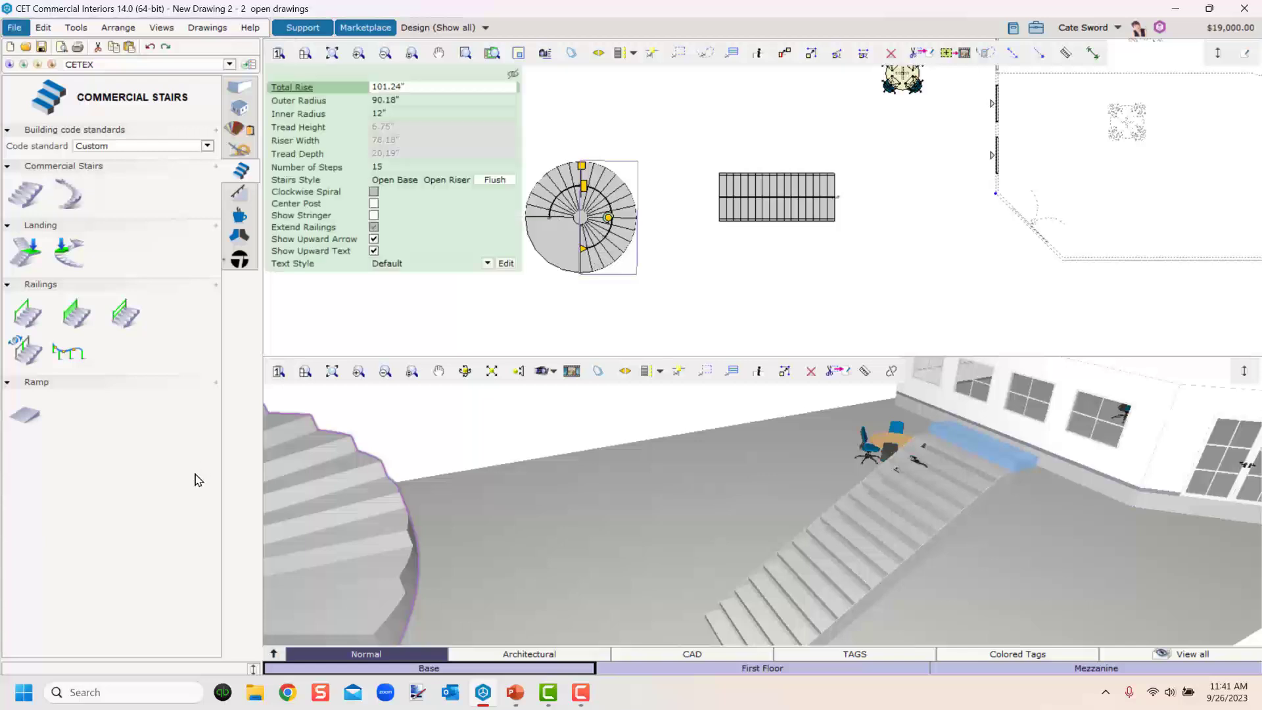
Reapply the Open Riser style and turn on the center post for the spiral stair.
scroll(598, 527, "down", 5)
middle_click_drag(599, 528, 699, 581)
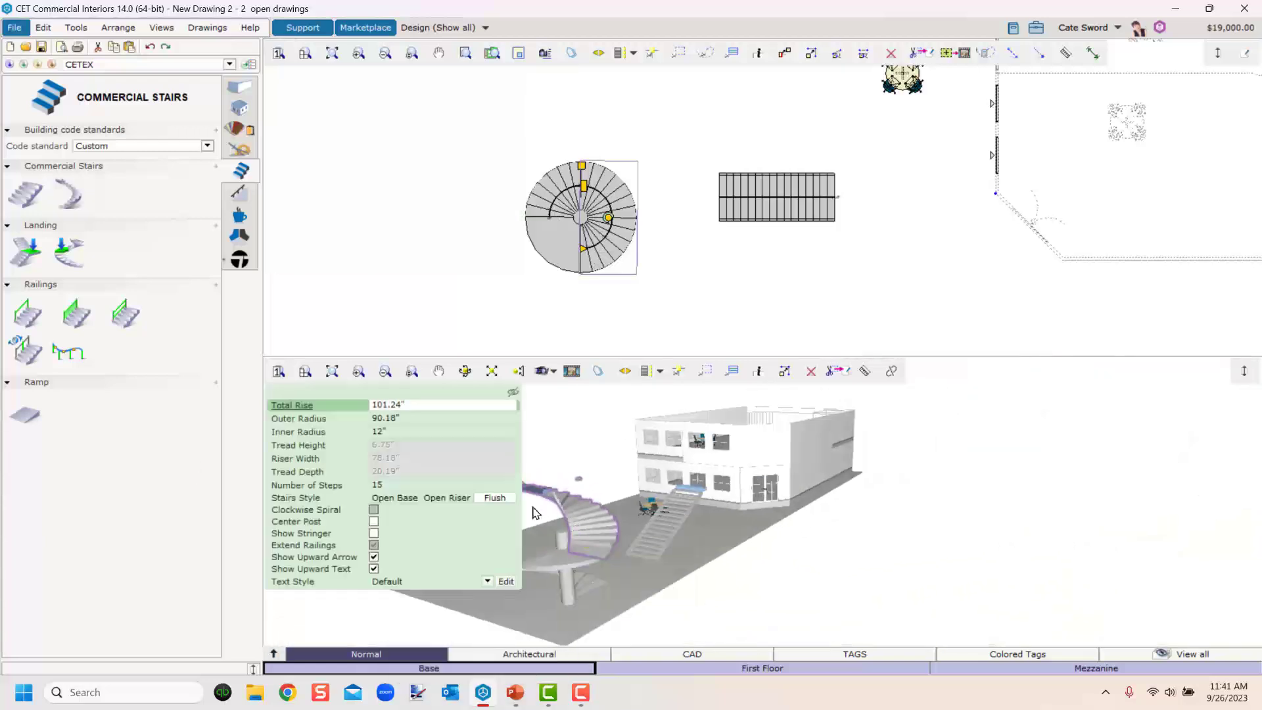
left_click(447, 497)
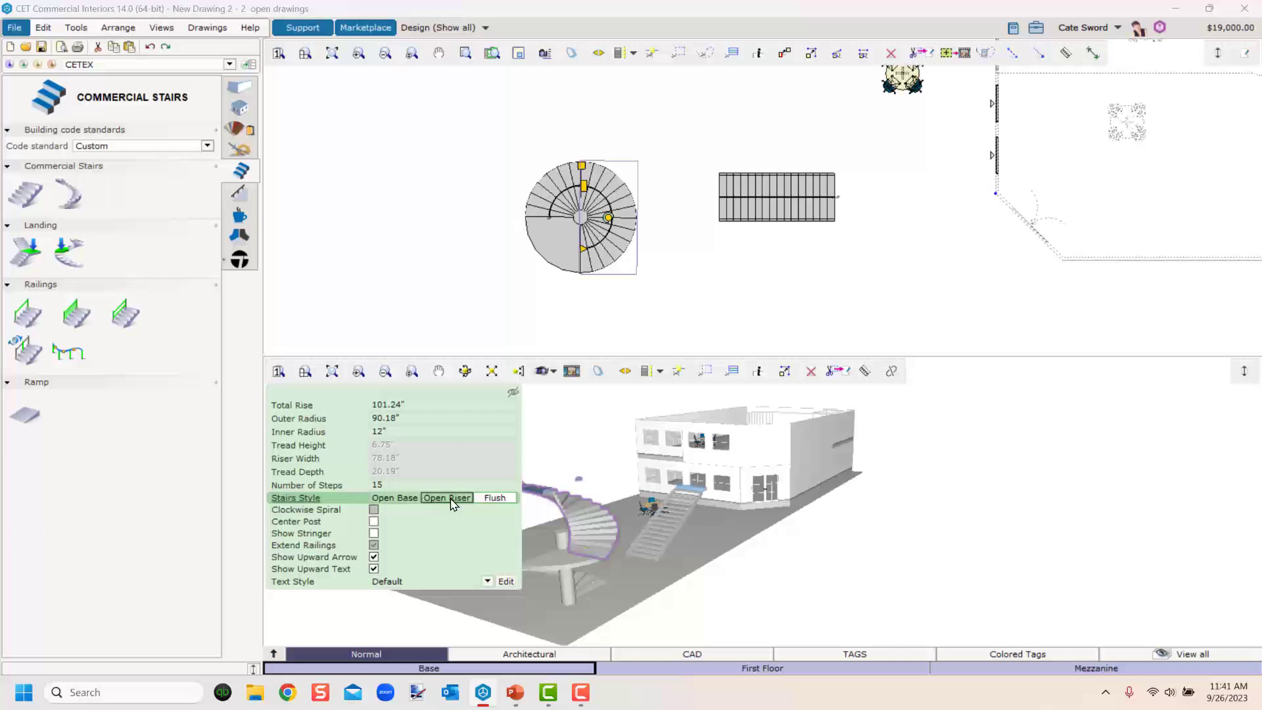
left_click(373, 523)
left_click(644, 595)
middle_click_drag(644, 594, 617, 573)
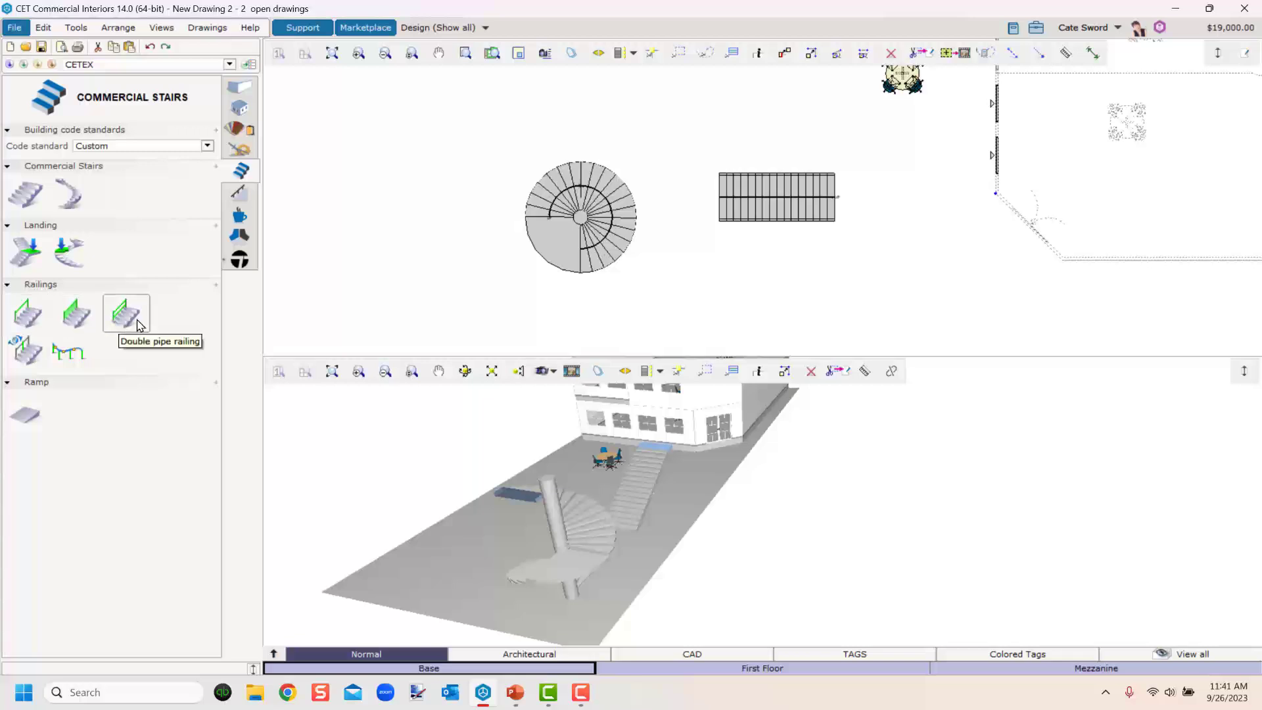
Add 36" railings along the straight stair and around the spiral stair's edges.
left_click(20, 319)
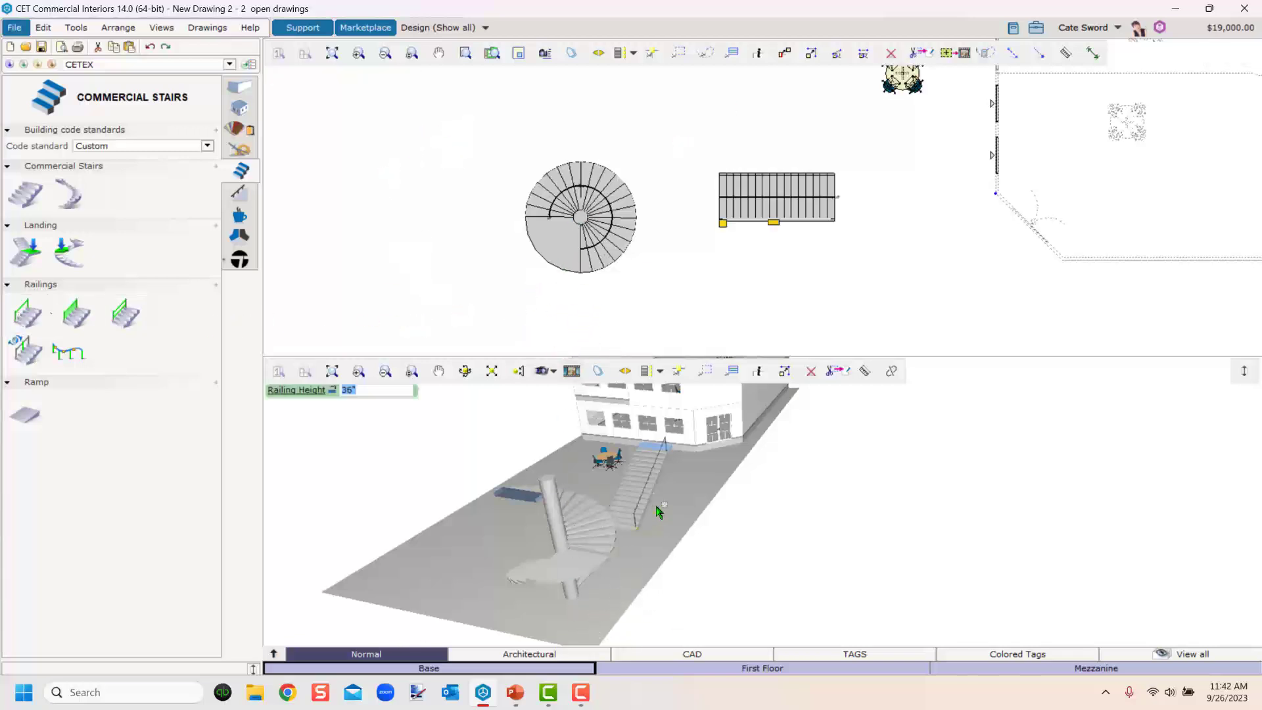
scroll(659, 509, "up", 5)
middle_click_drag(659, 508, 645, 597)
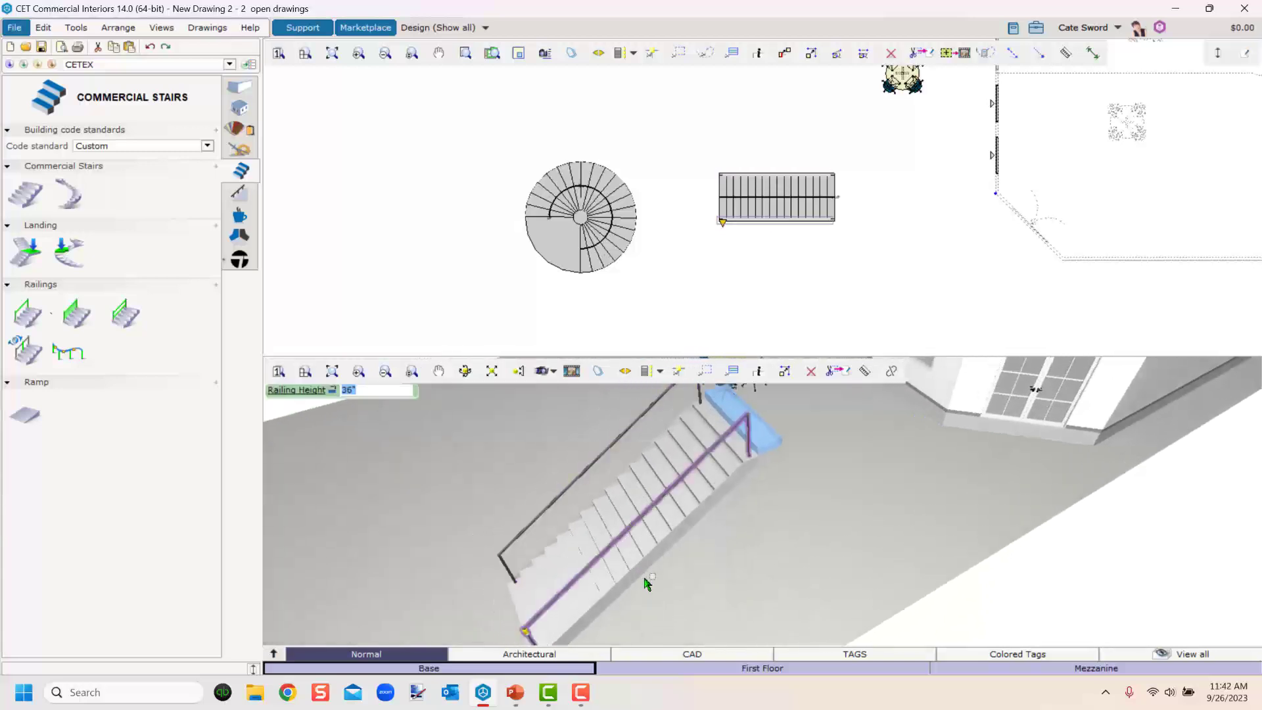
middle_click_drag(515, 593, 846, 493)
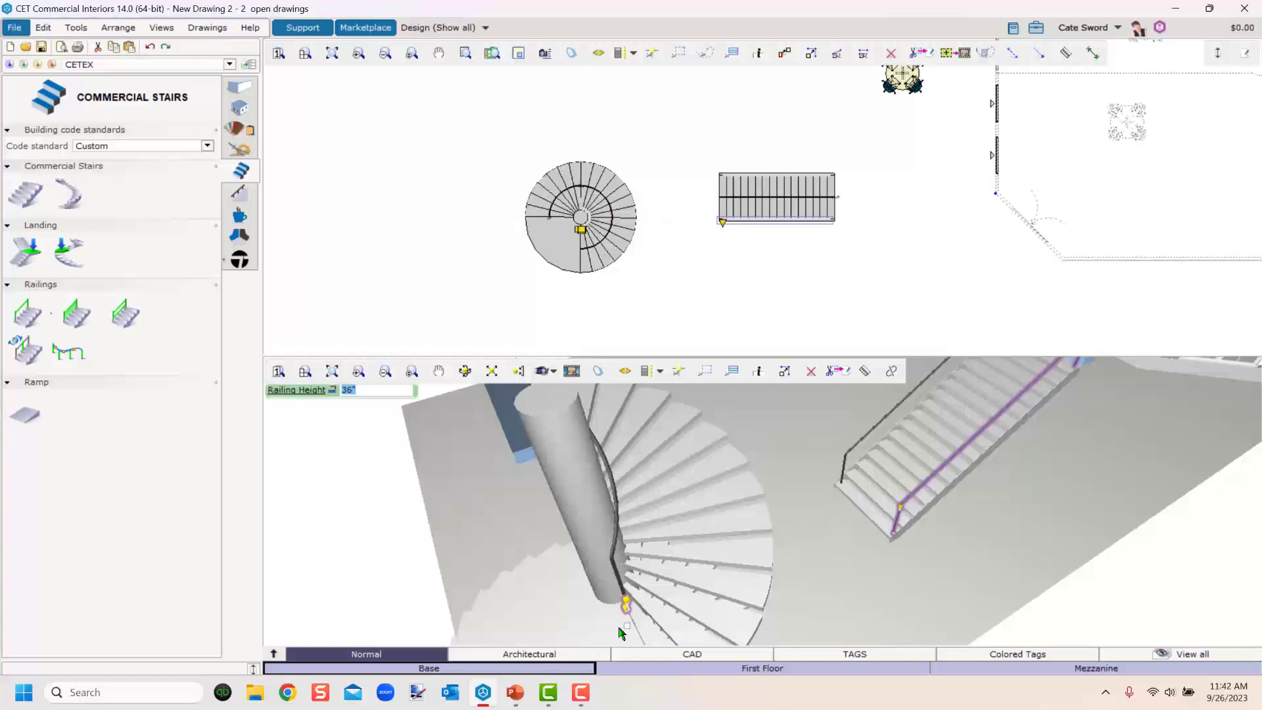
middle_click_drag(621, 633, 825, 573)
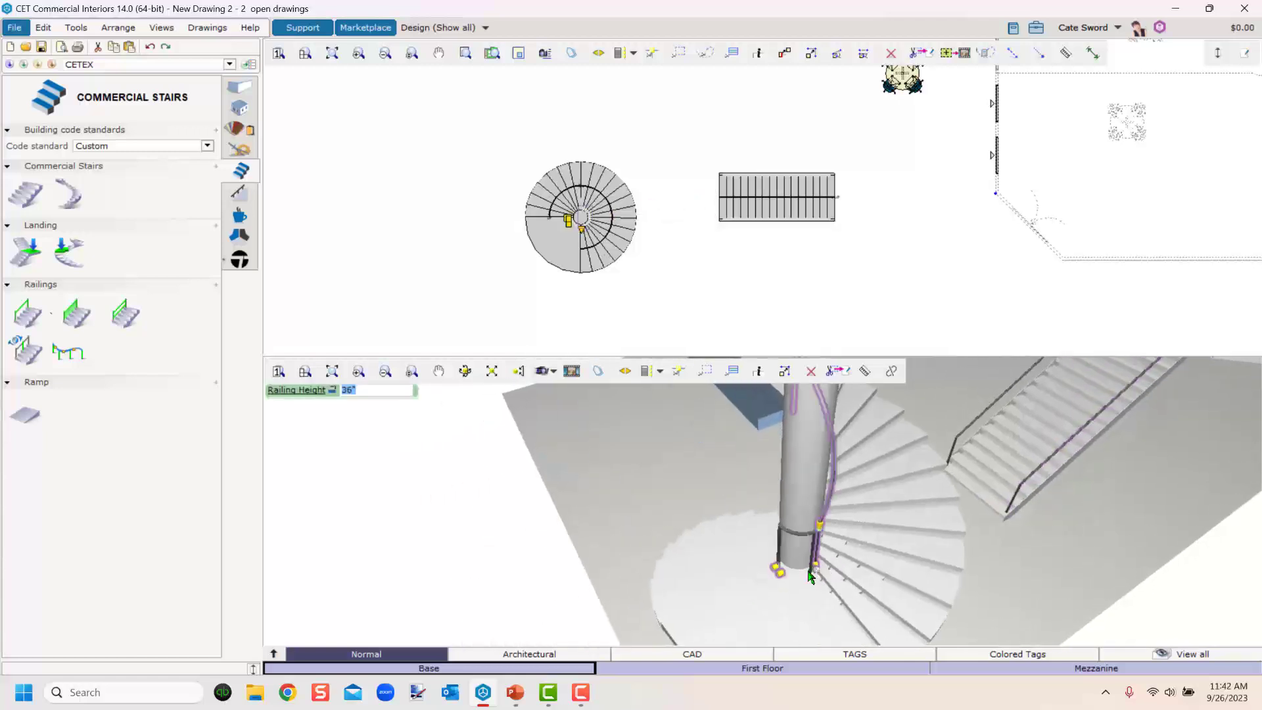
left_click(787, 569)
middle_click_drag(787, 635, 736, 536)
left_click(727, 555)
left_click(821, 515)
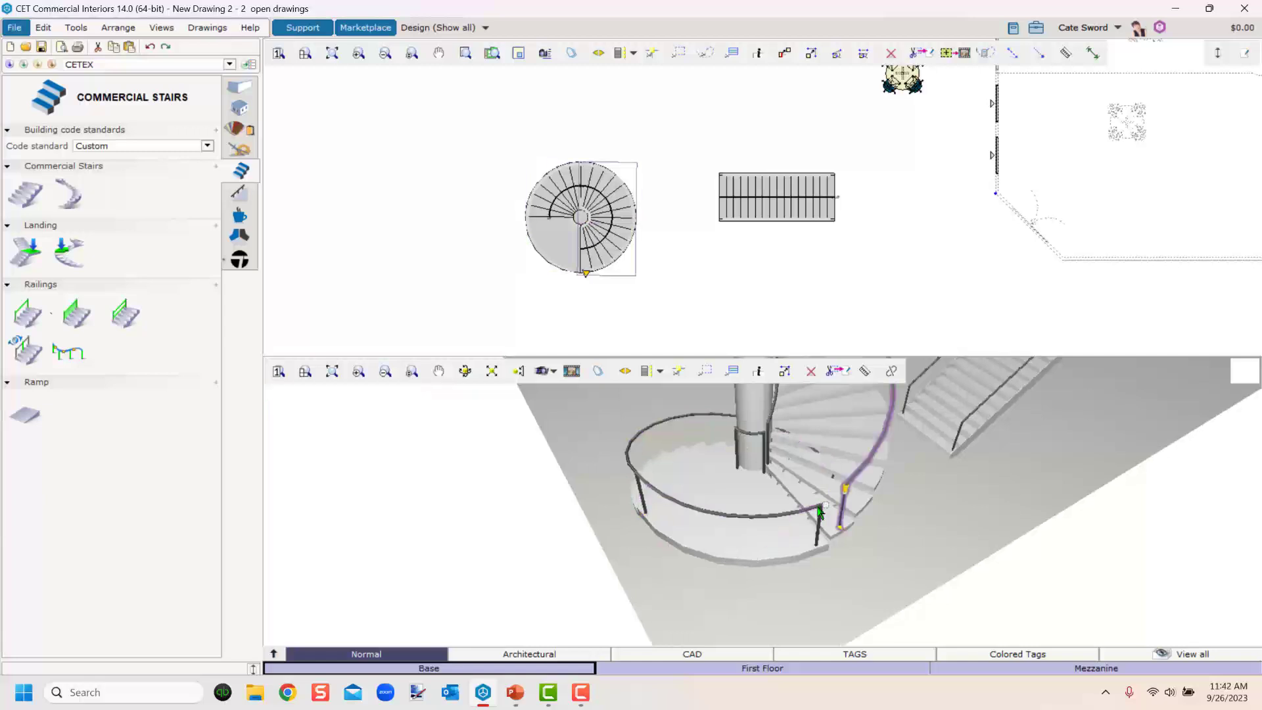
scroll(819, 514, "down", 4)
middle_click_drag(815, 514, 816, 562)
right_click_drag(816, 562, 944, 549)
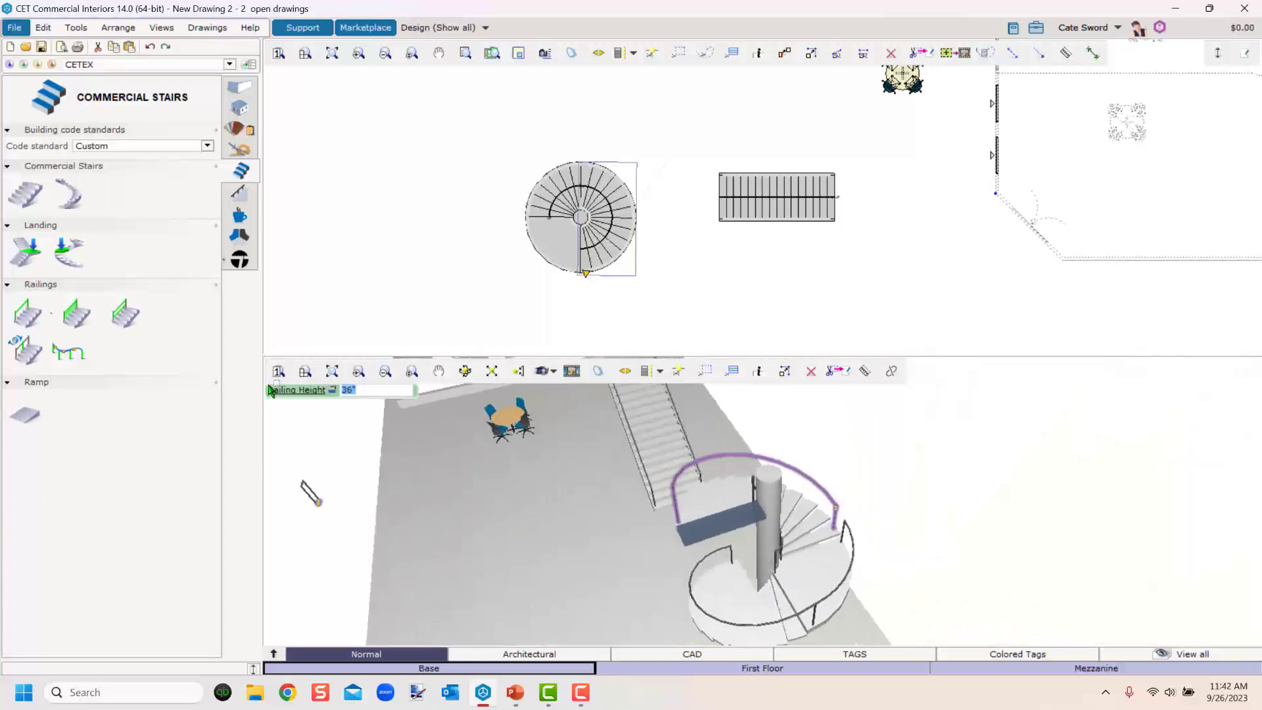
mouse_move(355, 391)
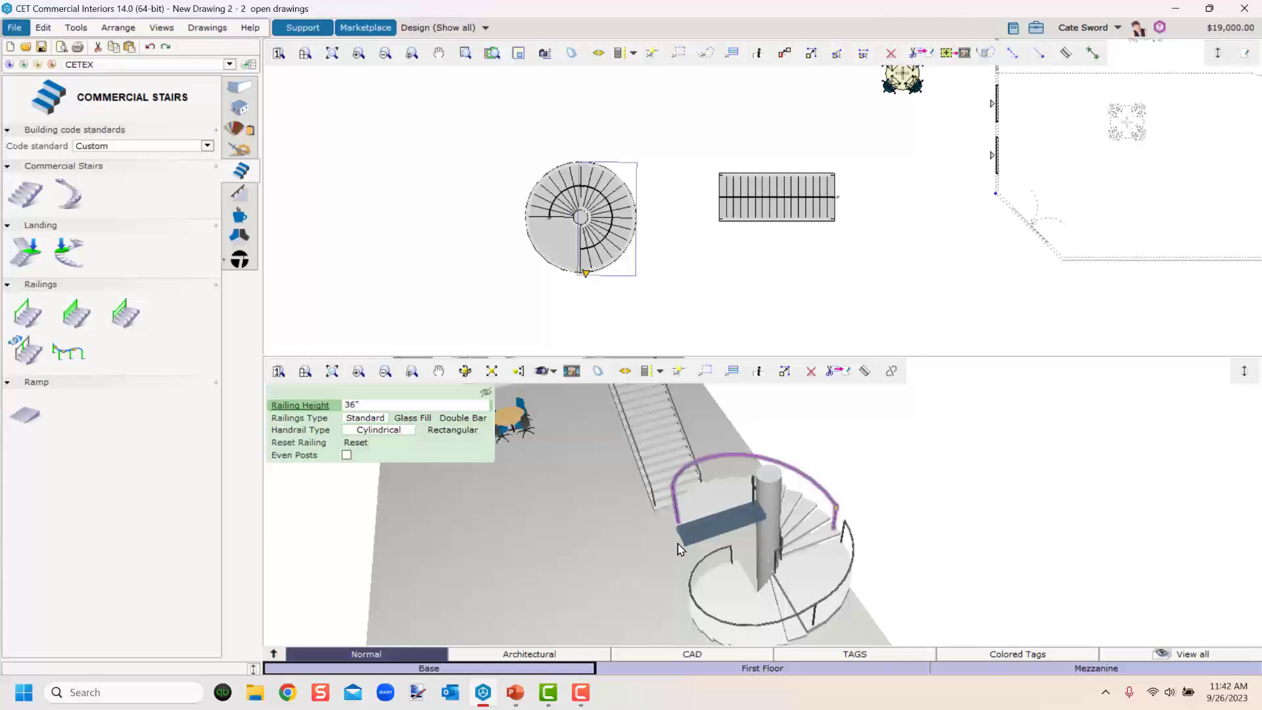
Set the straight stair's near railing type to Double Bar after trying Glass Fill.
middle_click_drag(856, 426, 566, 527)
scroll(633, 554, "up", 2)
right_click_drag(633, 555, 681, 625)
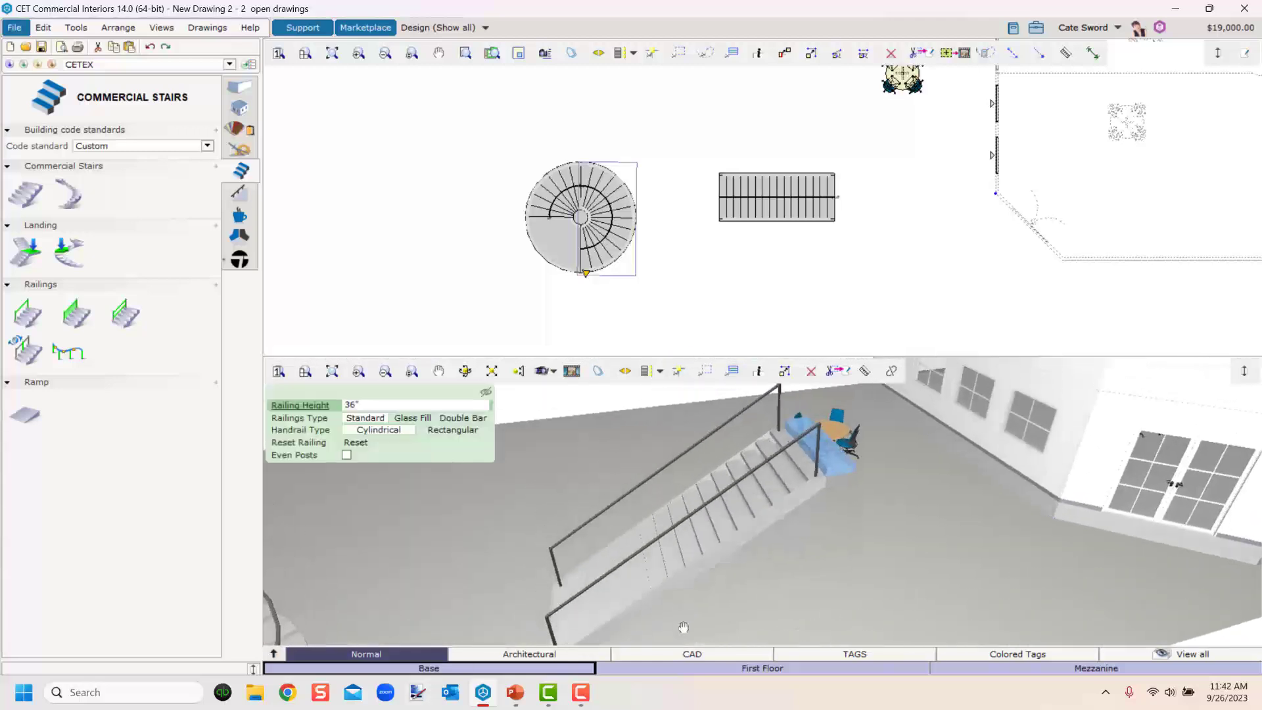
left_click(592, 603)
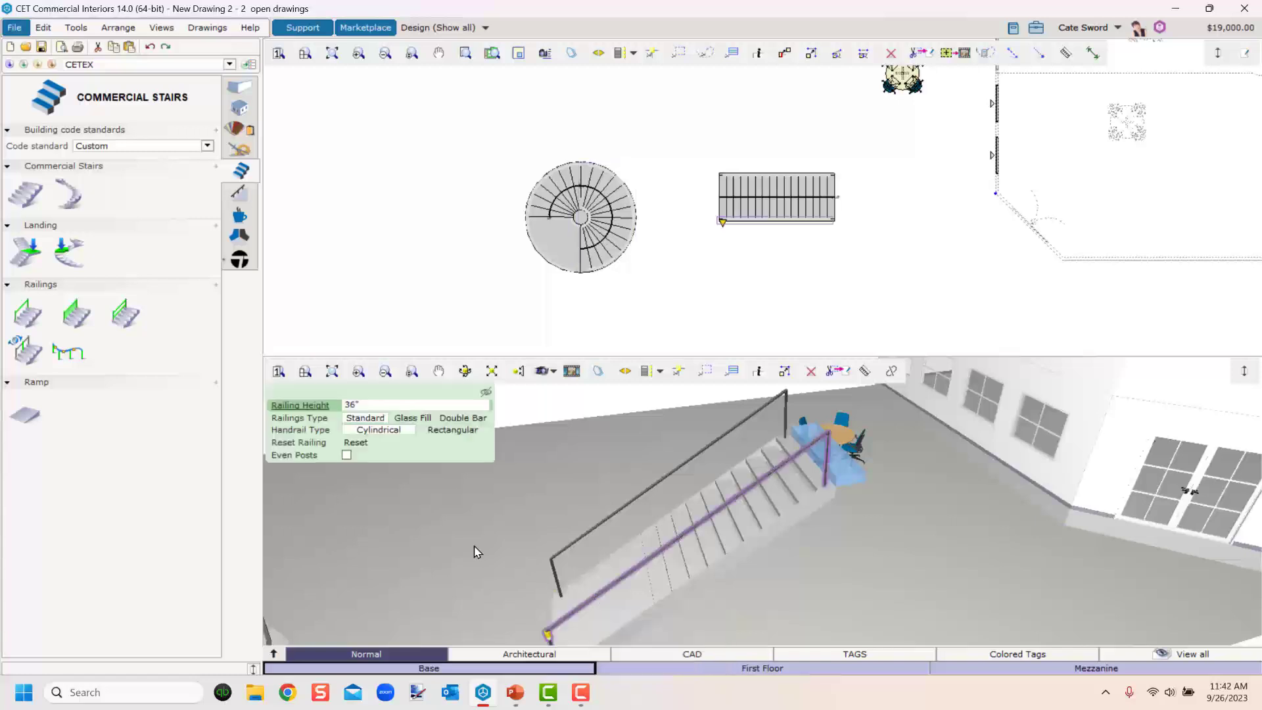
left_click(410, 419)
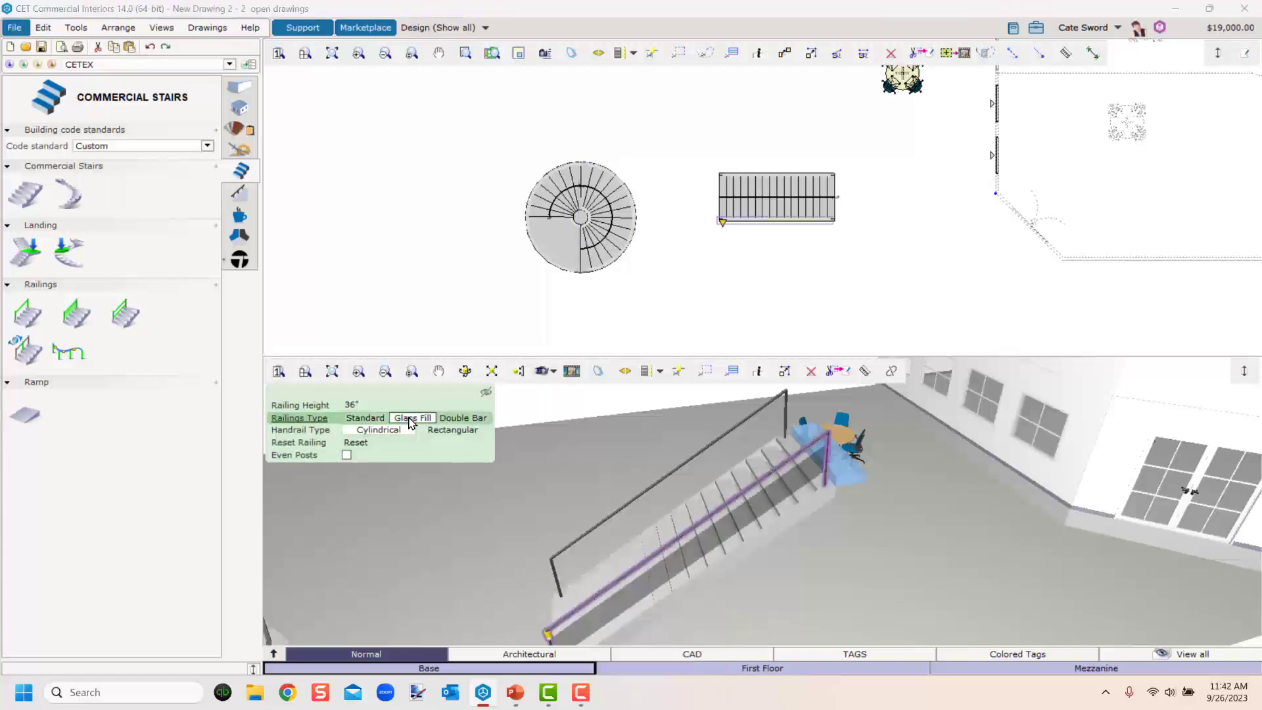
left_click(463, 419)
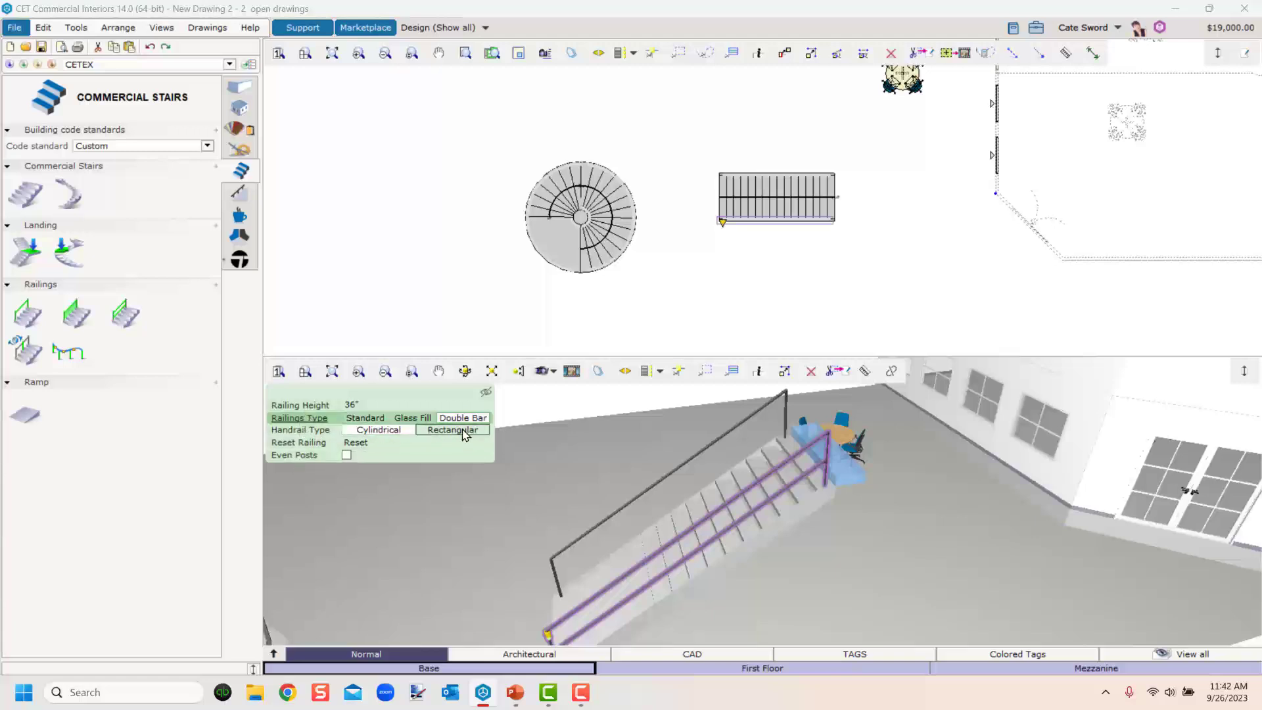
scroll(657, 547, "up", 5)
scroll(657, 547, "down", 5)
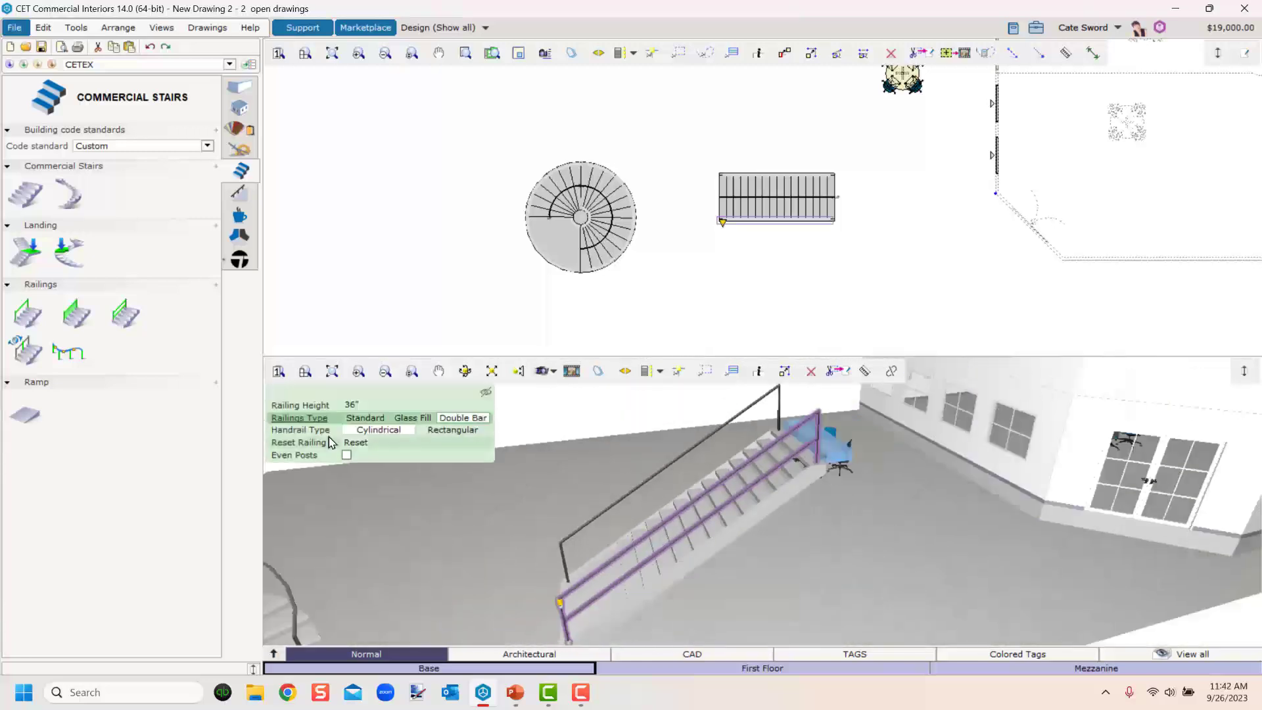
Try Even Posts on the railing with post intervals of 2 and 4, then turn it off.
left_click(347, 455)
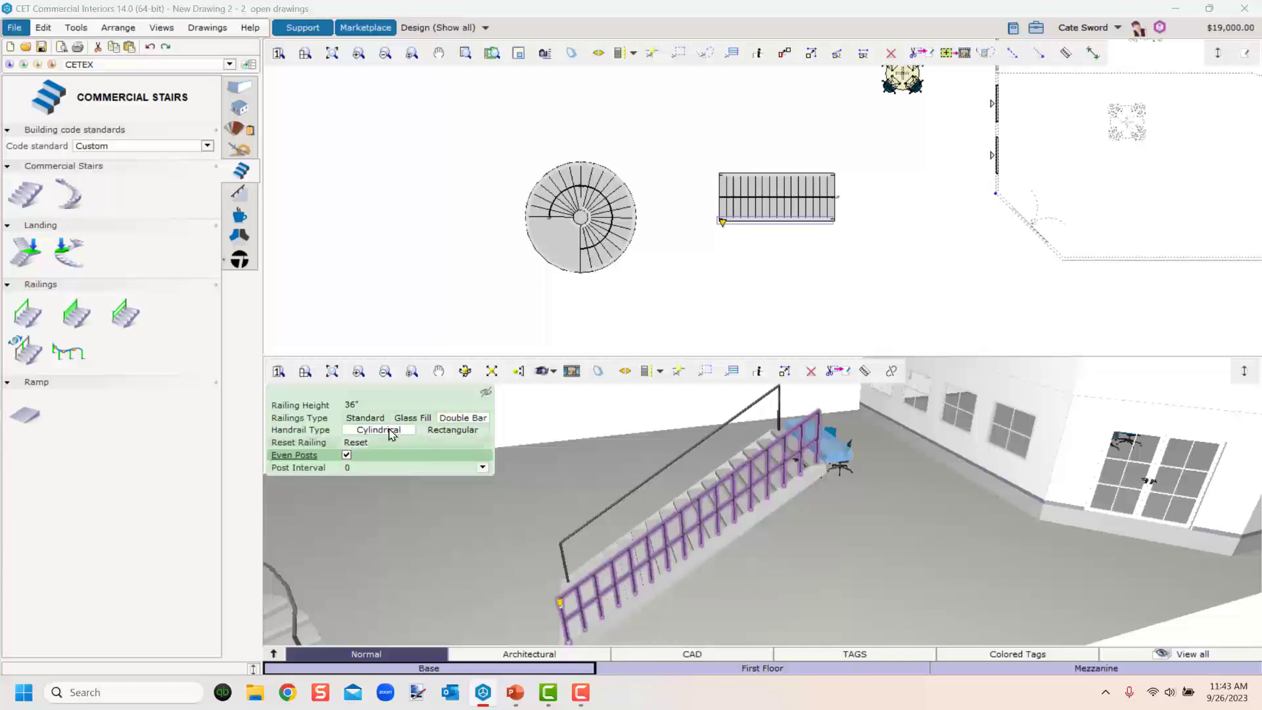
left_click(382, 467)
left_click(364, 491)
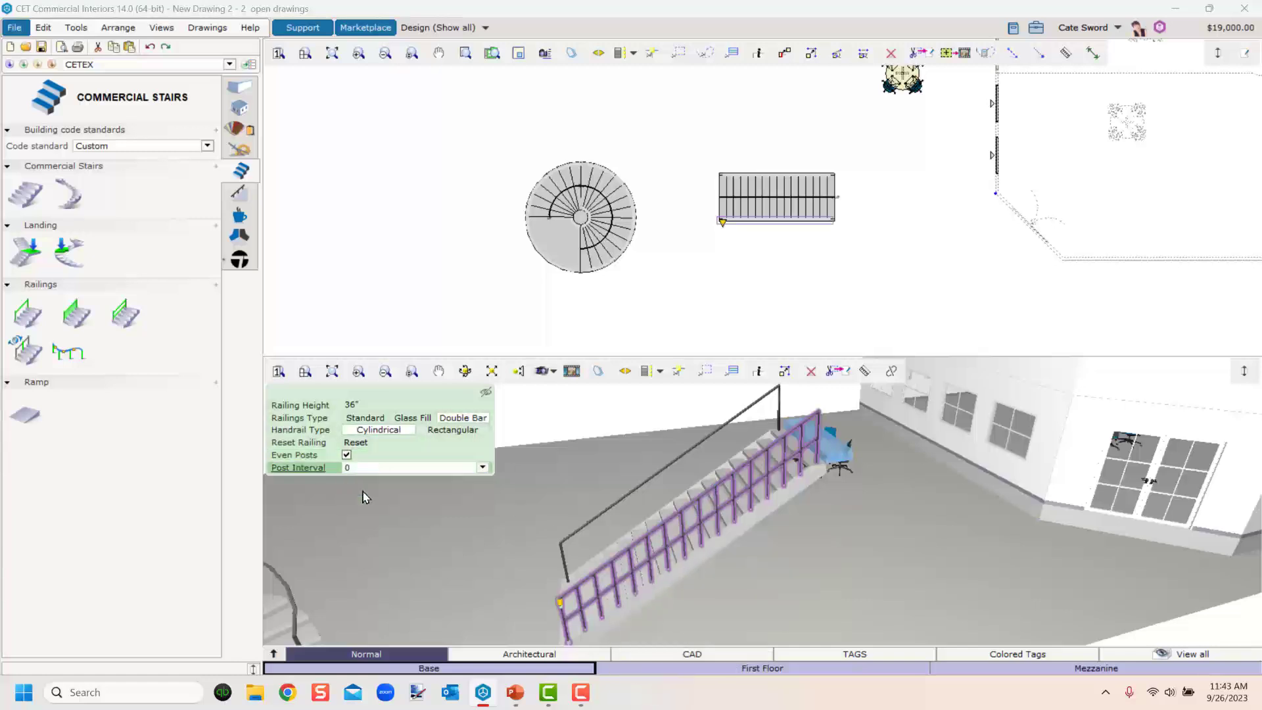
left_click(369, 472)
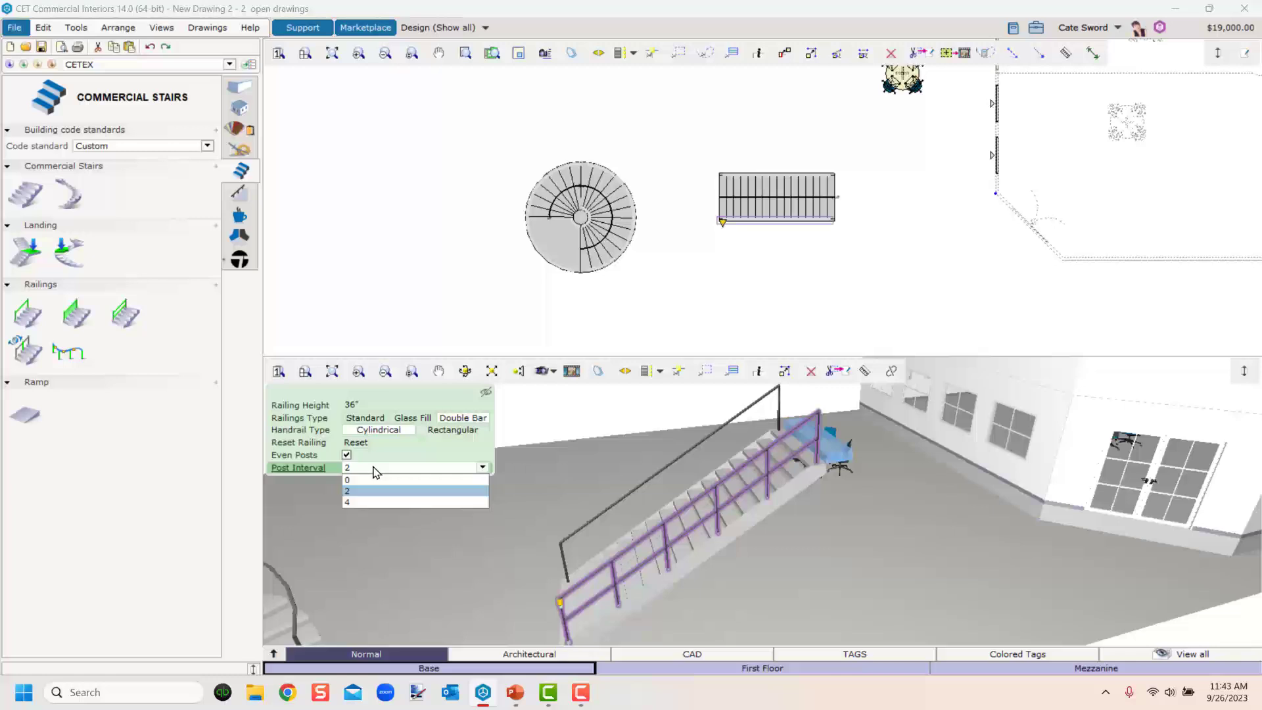
left_click(362, 503)
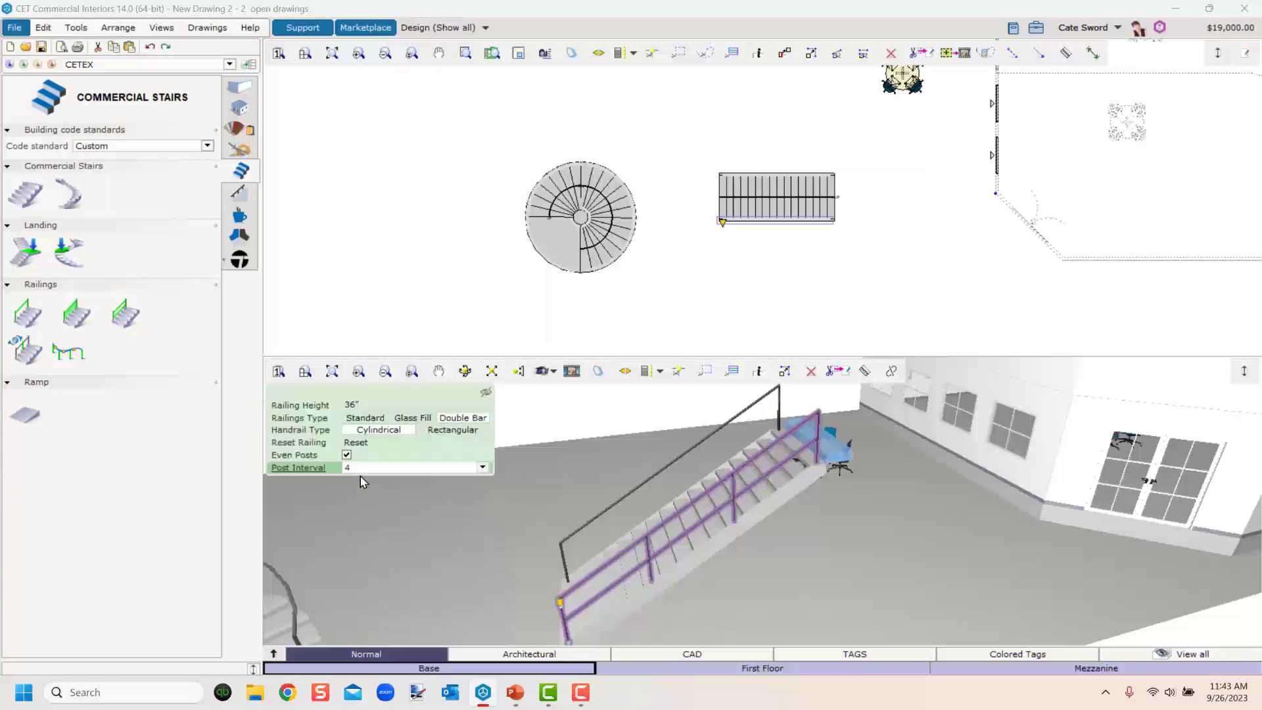
left_click(362, 468)
left_click(352, 478)
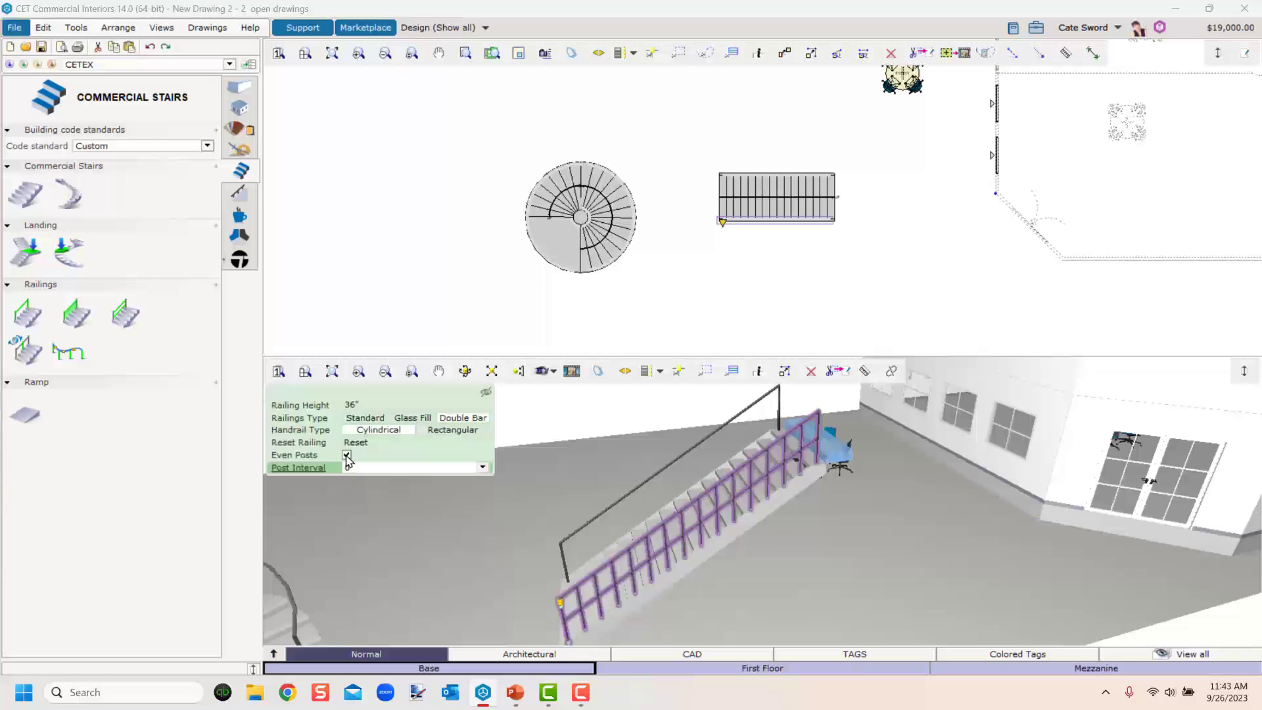
left_click(346, 456)
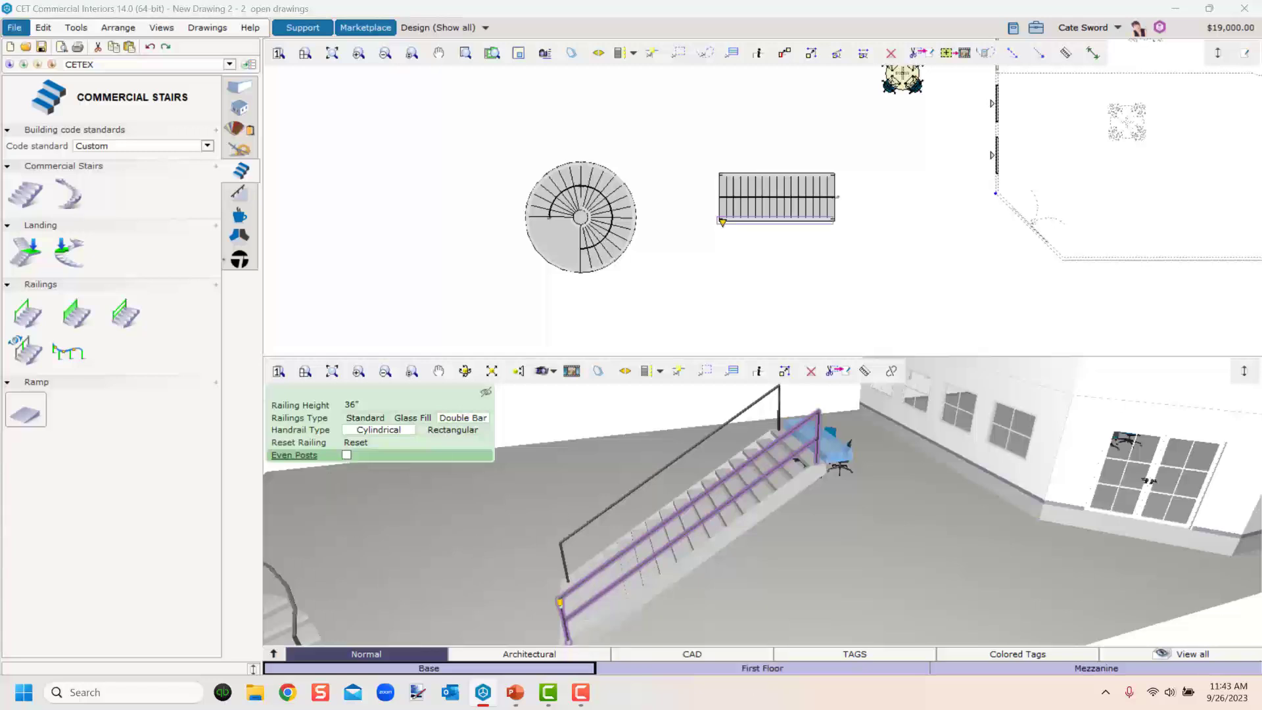
Insert additional posts into the straight stair's railing with the Insert or Remove Post tool.
left_click(19, 353)
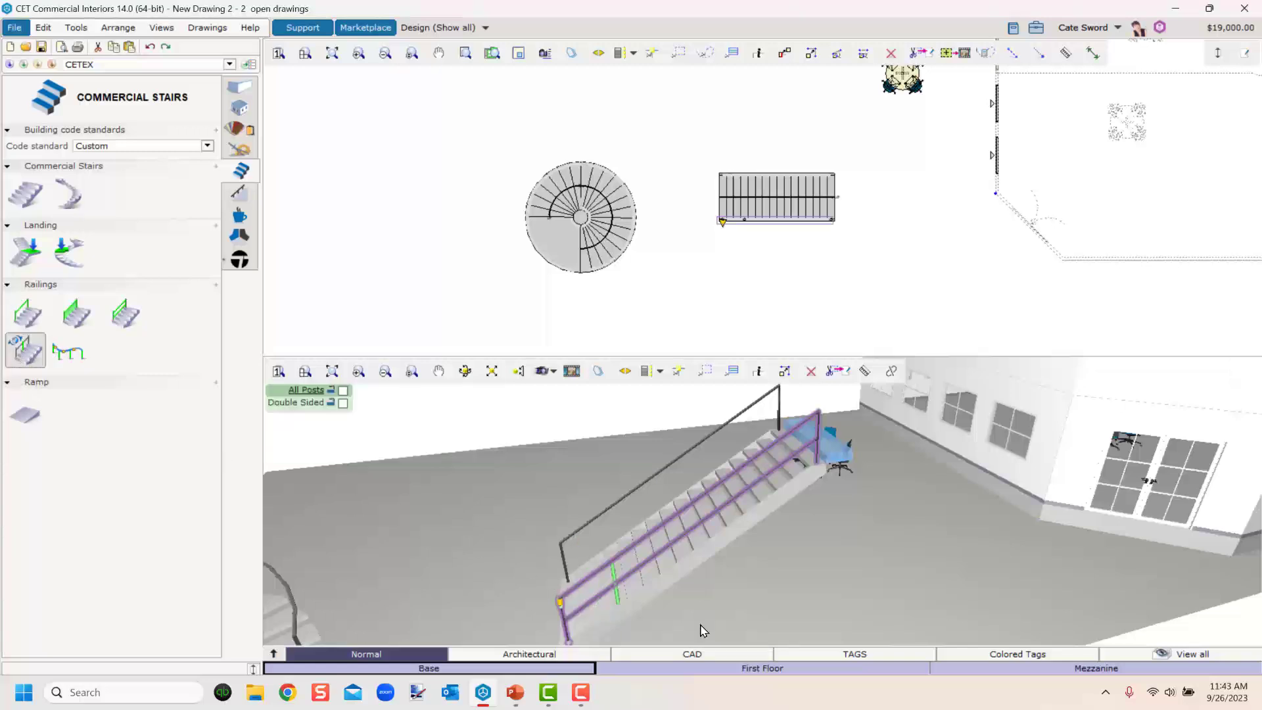
left_click(696, 573)
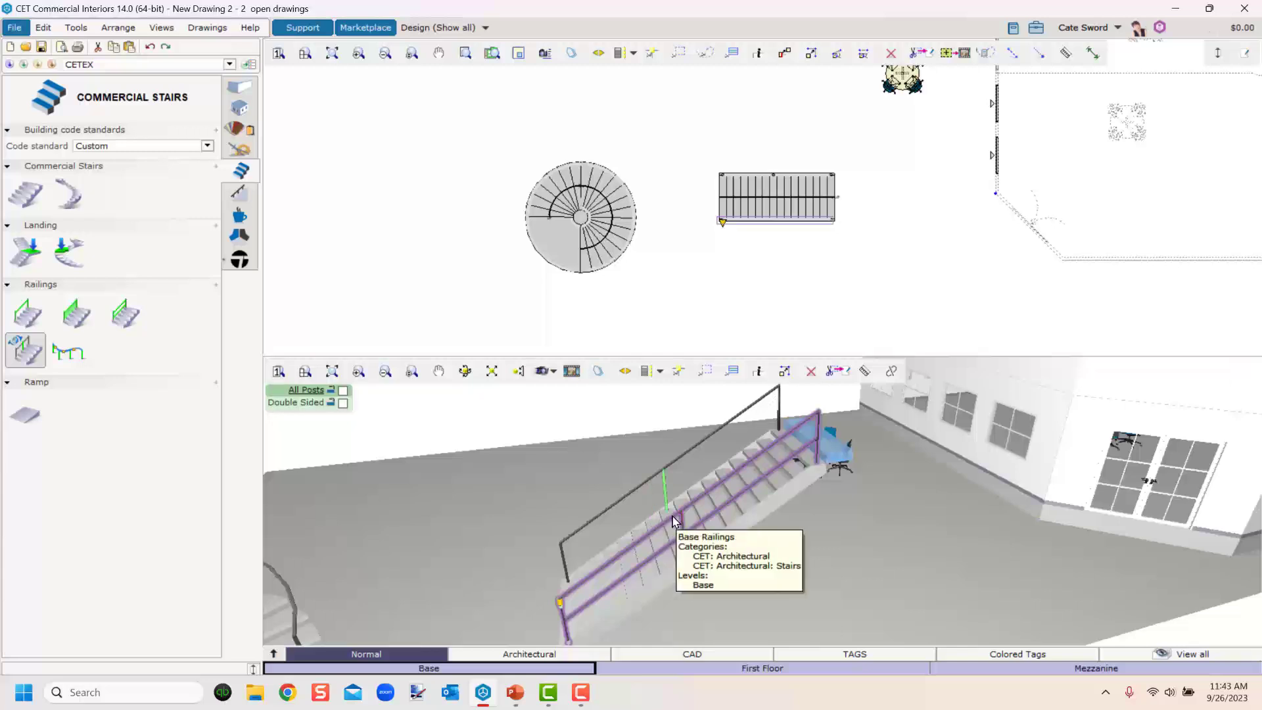
left_click(659, 518)
key("Escape")
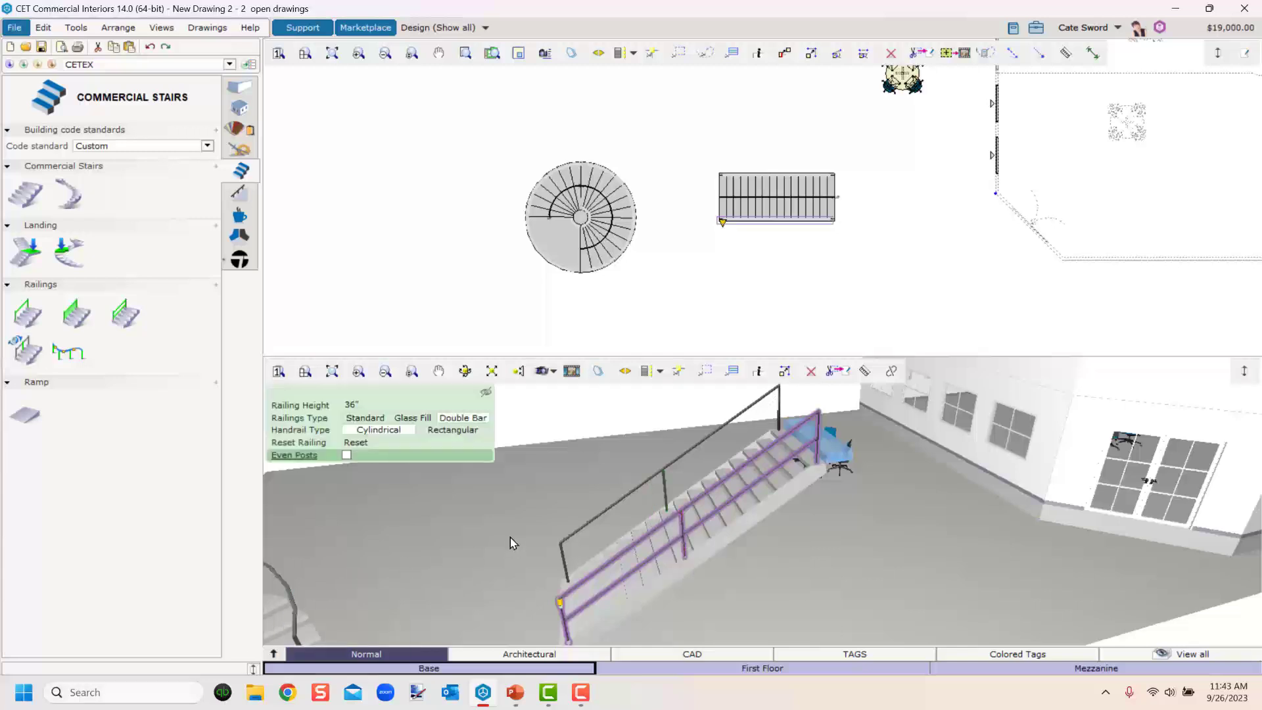
Set the straight stair's far railing type to Double Bar.
left_click(567, 550)
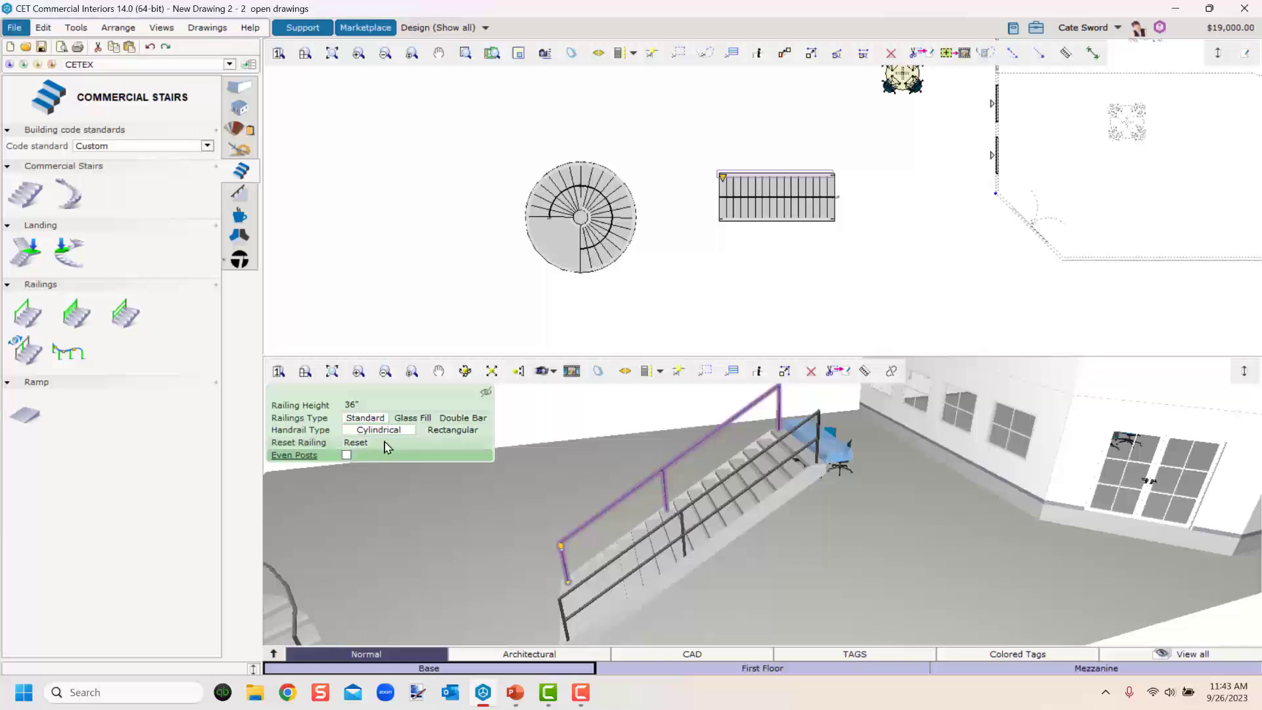
left_click(455, 420)
Turn on Even Posts for the spiral stair's railing and try post intervals of 1 and 6, ending at 1.
middle_click_drag(492, 576, 817, 600)
middle_click_drag(606, 582, 716, 602)
left_click(705, 547)
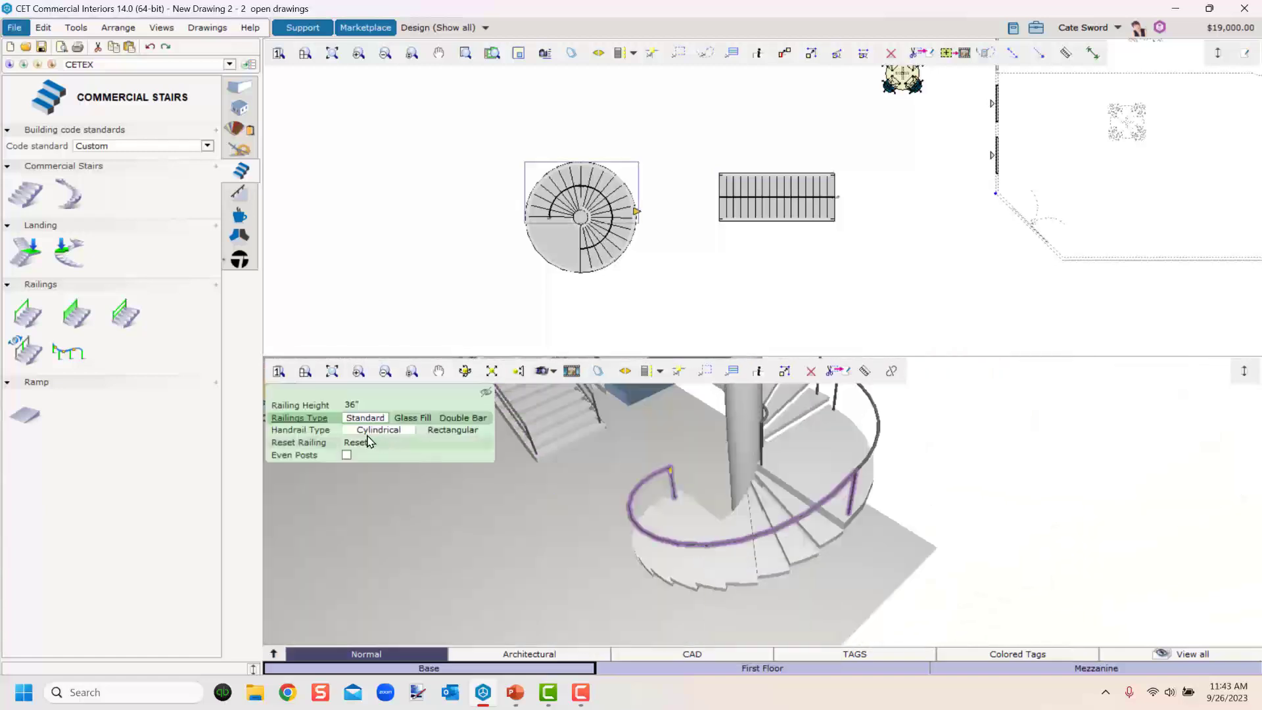
left_click(347, 455)
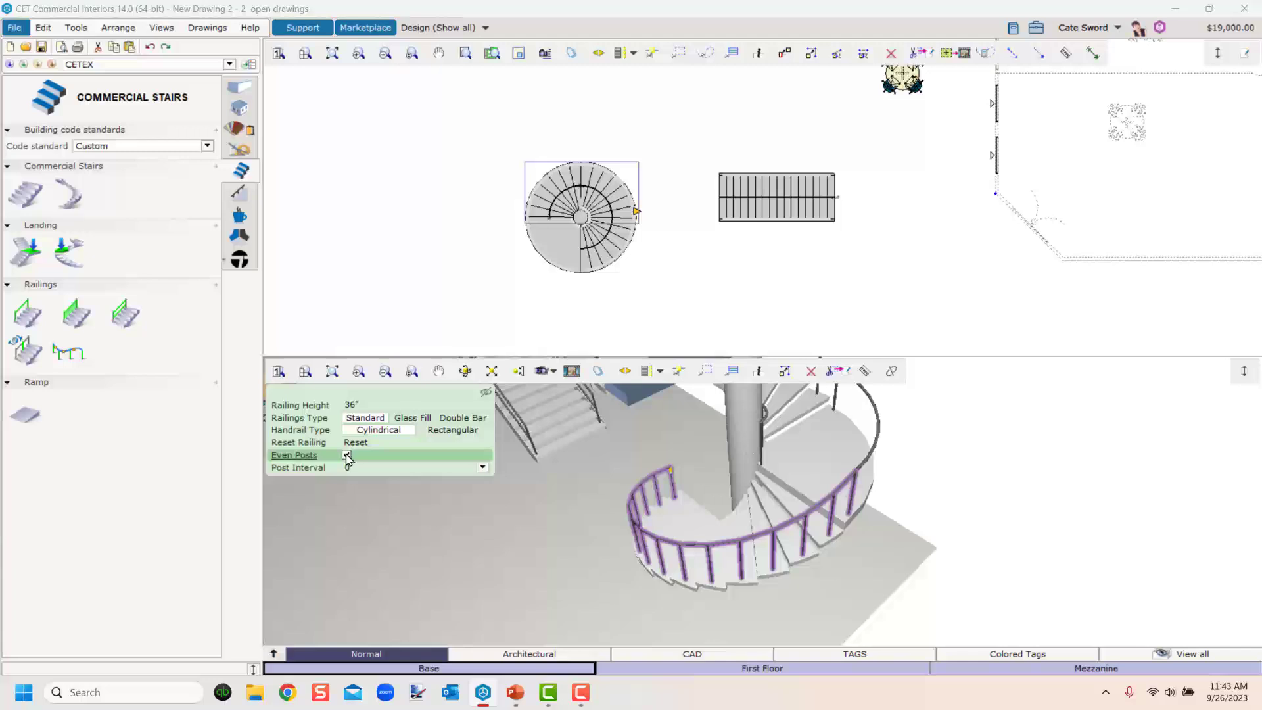
left_click(379, 468)
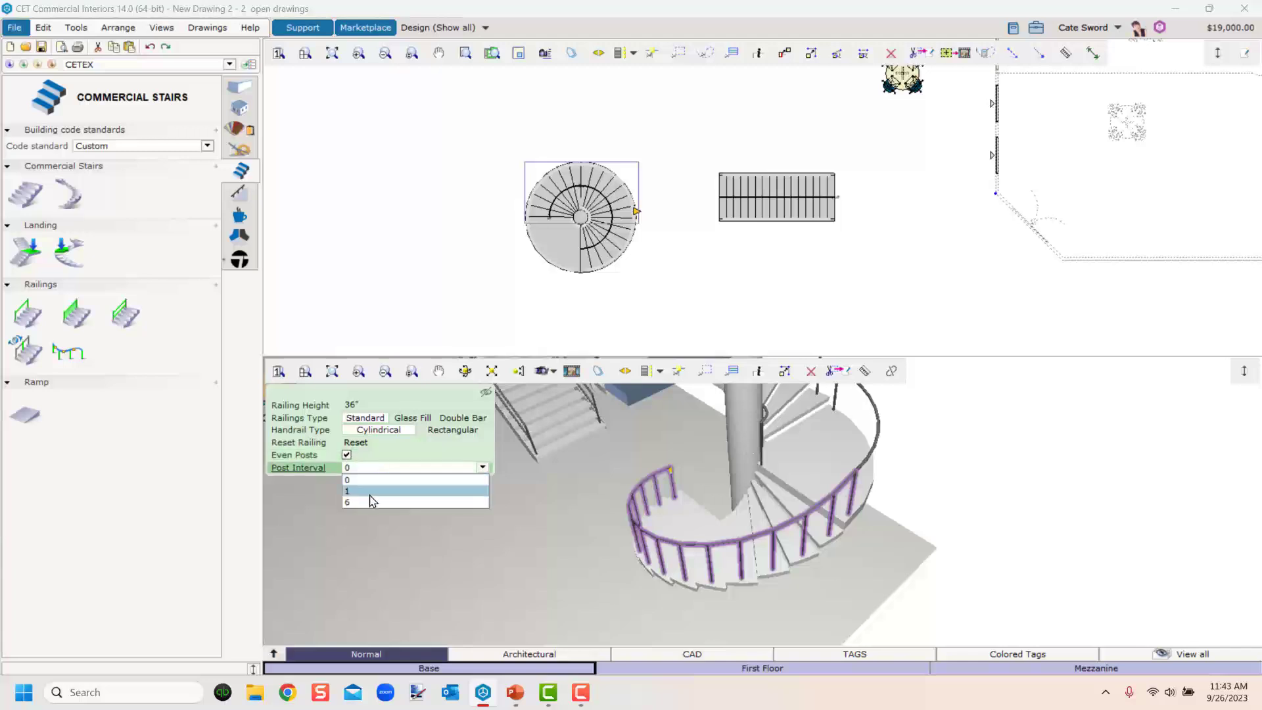
left_click(370, 494)
left_click(376, 468)
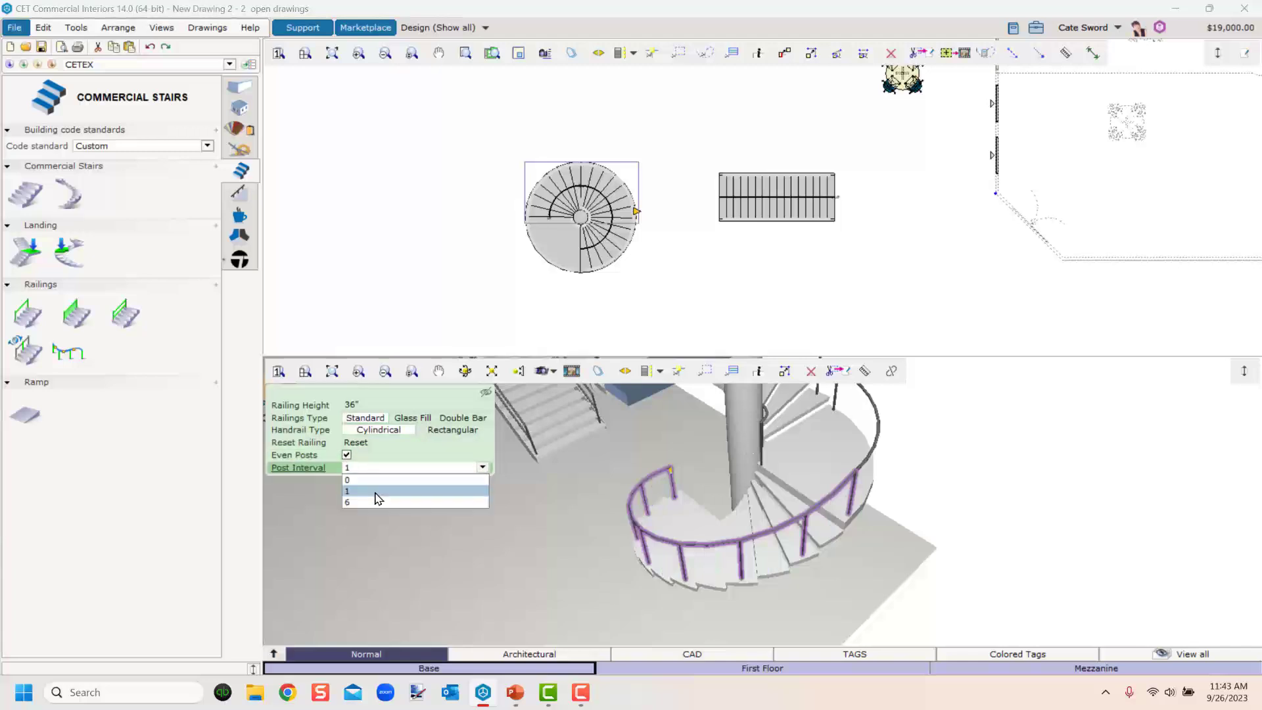
left_click(376, 503)
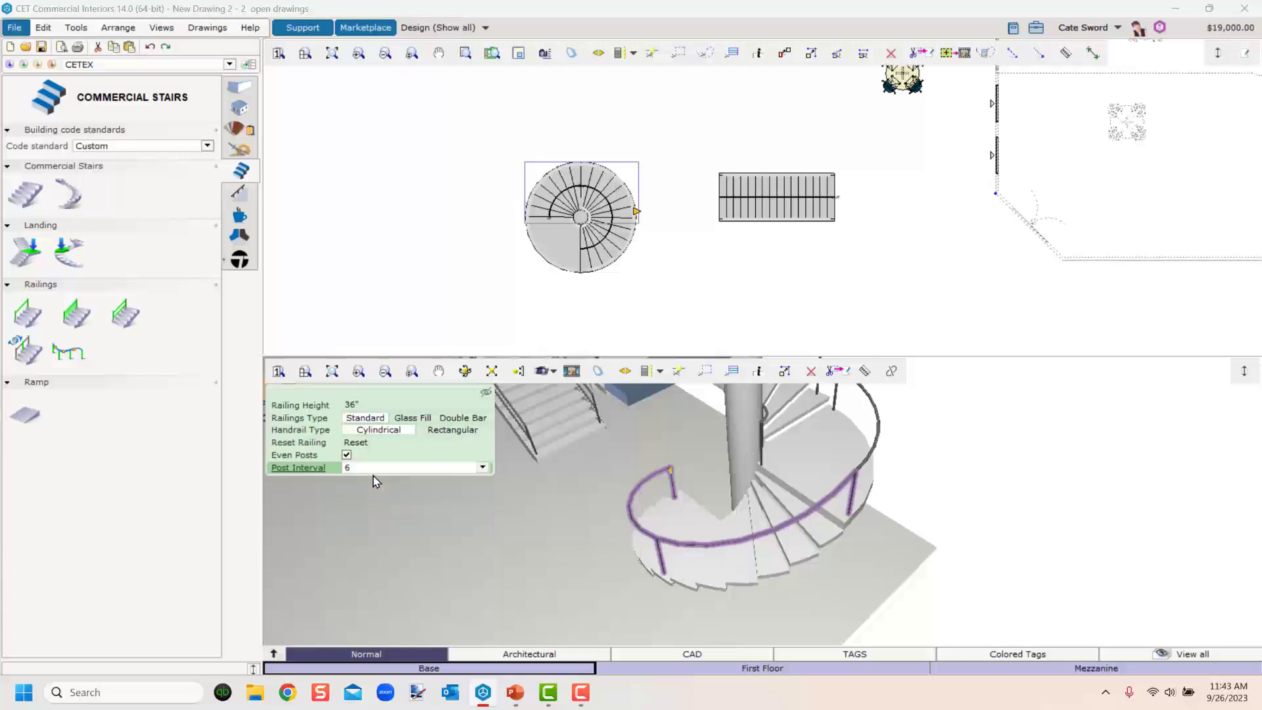
left_click(374, 467)
left_click(377, 492)
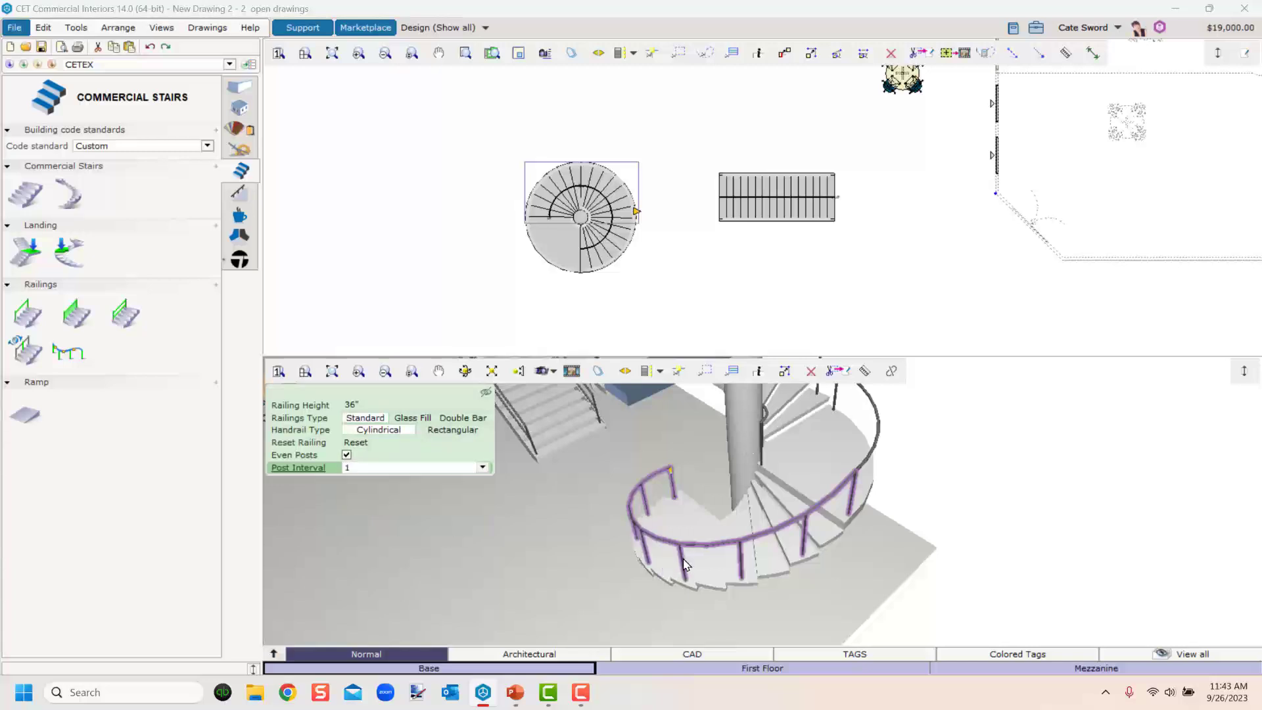
Insert an extra post into the railing around the spiral stair's landing.
middle_click_drag(799, 529, 521, 515)
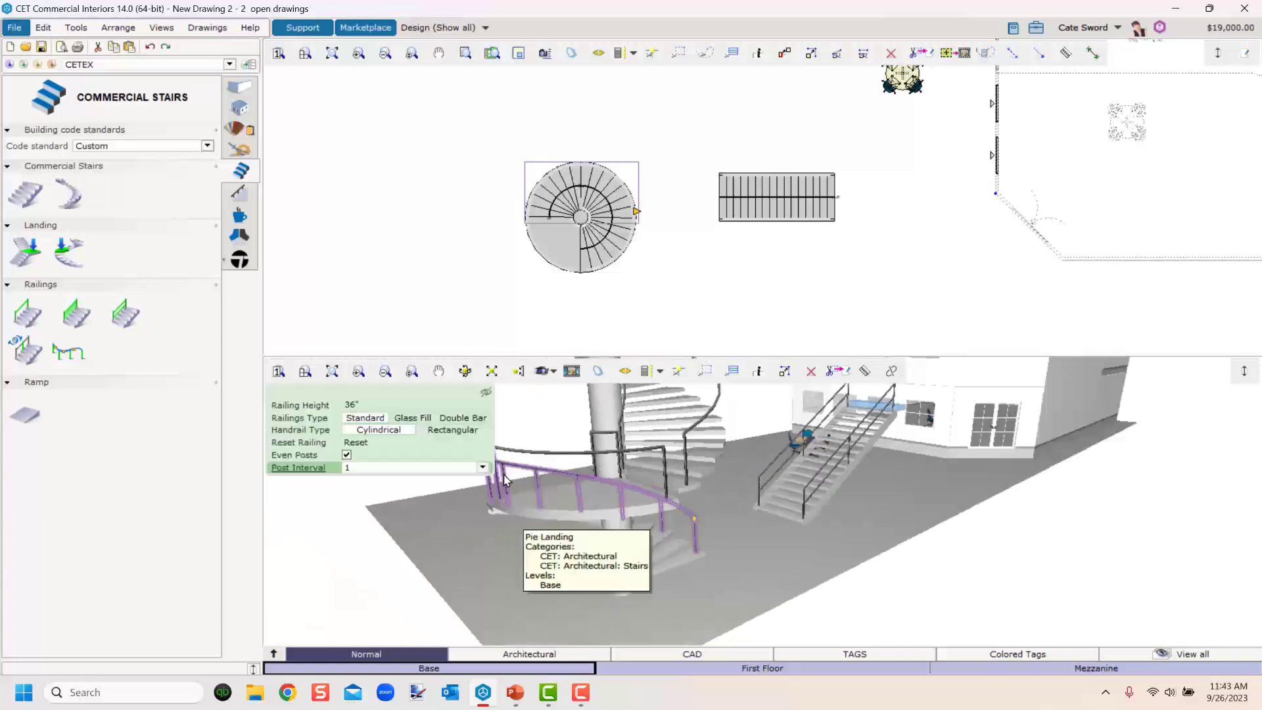
left_click(521, 570)
middle_click_drag(521, 571, 639, 657)
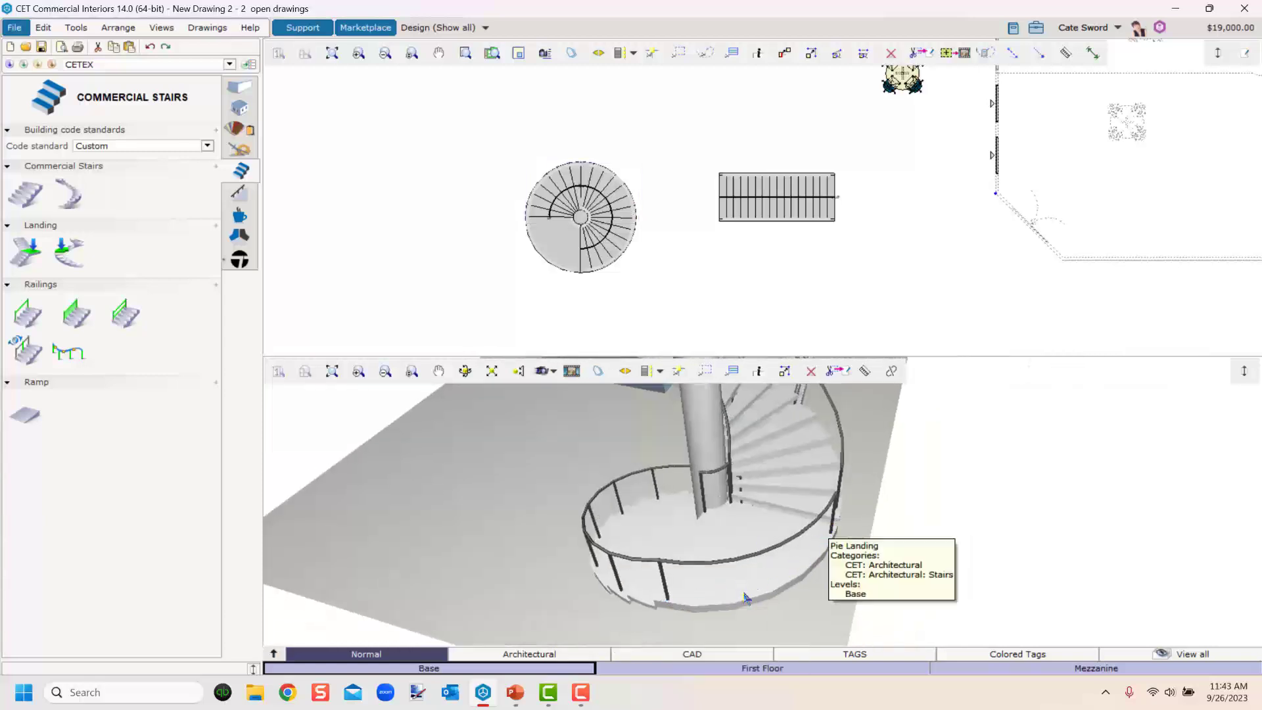
left_click(28, 362)
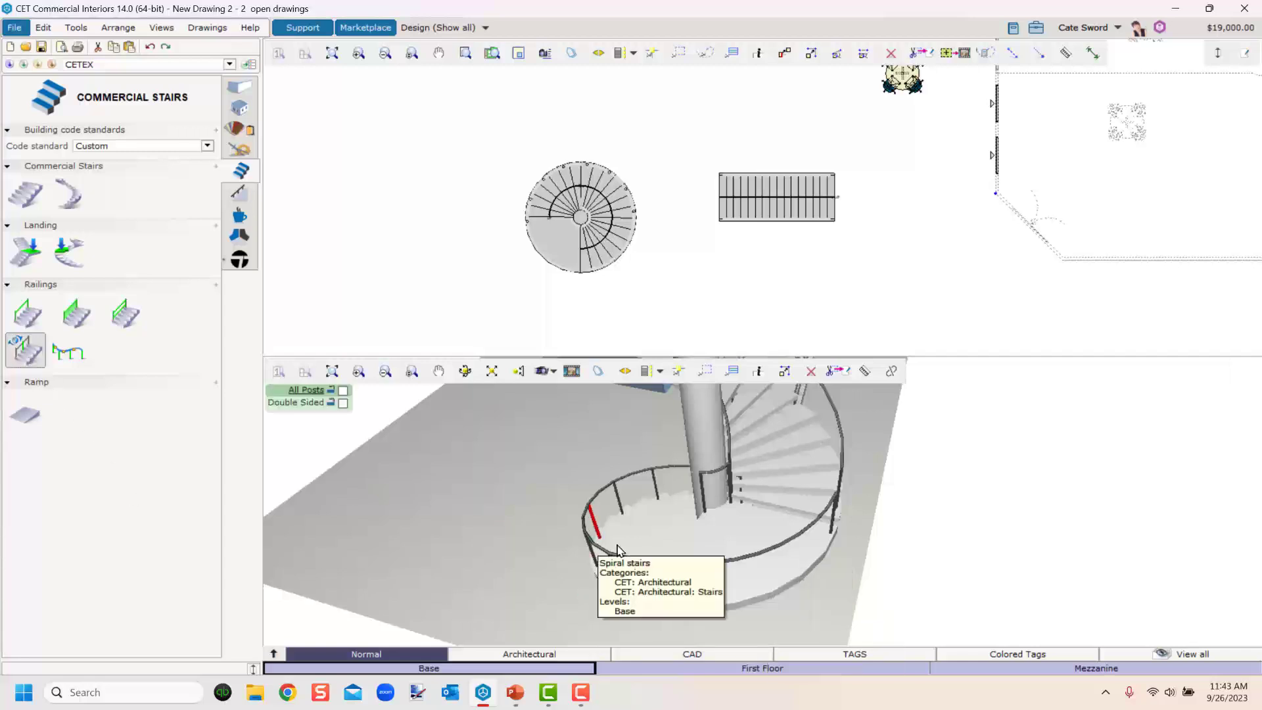
left_click(779, 560)
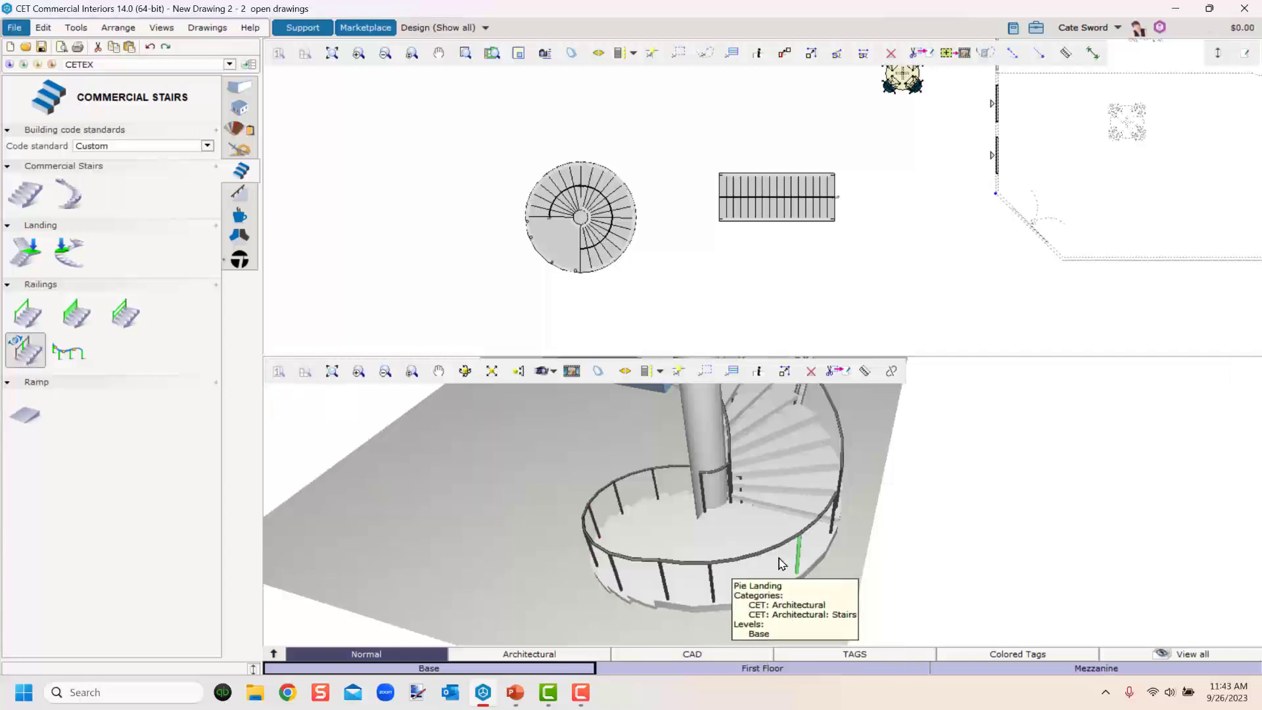
key("Escape")
Draw a custom railing as a chain of connected straight segments on the floor beside the stairs.
middle_click_drag(809, 596, 626, 564)
scroll(644, 580, "down", 5)
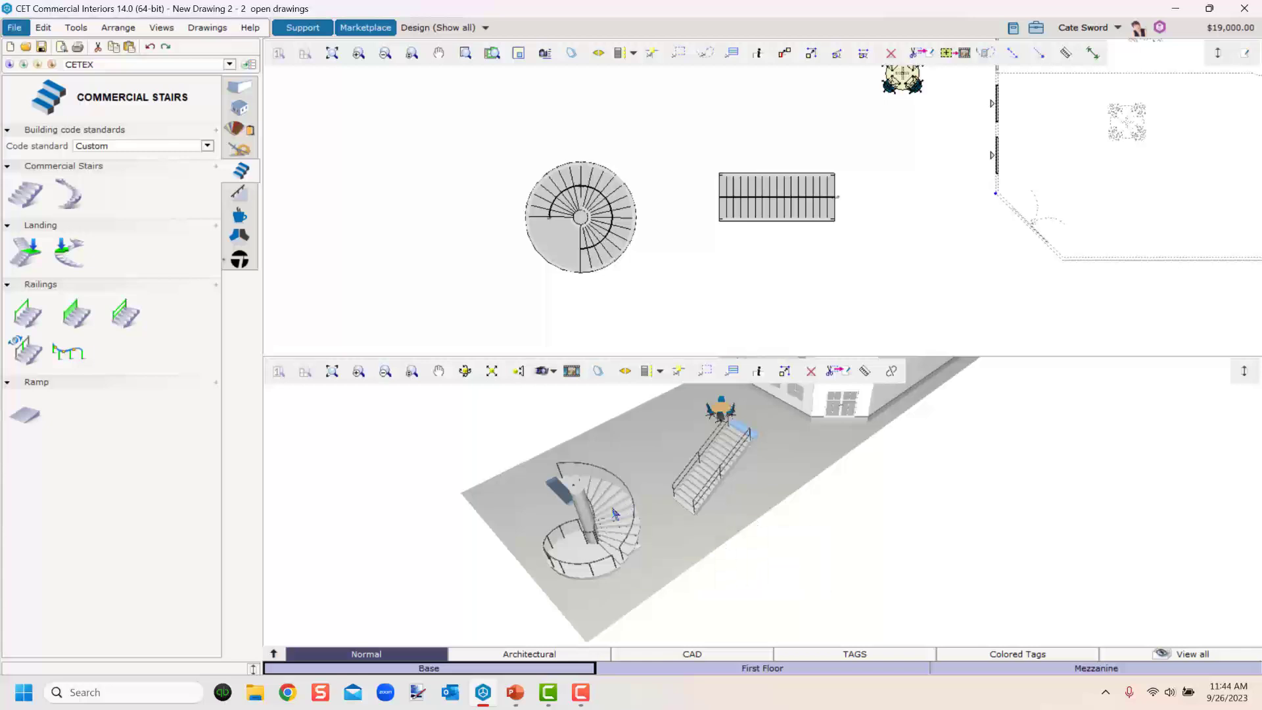
scroll(665, 535, "up", 5)
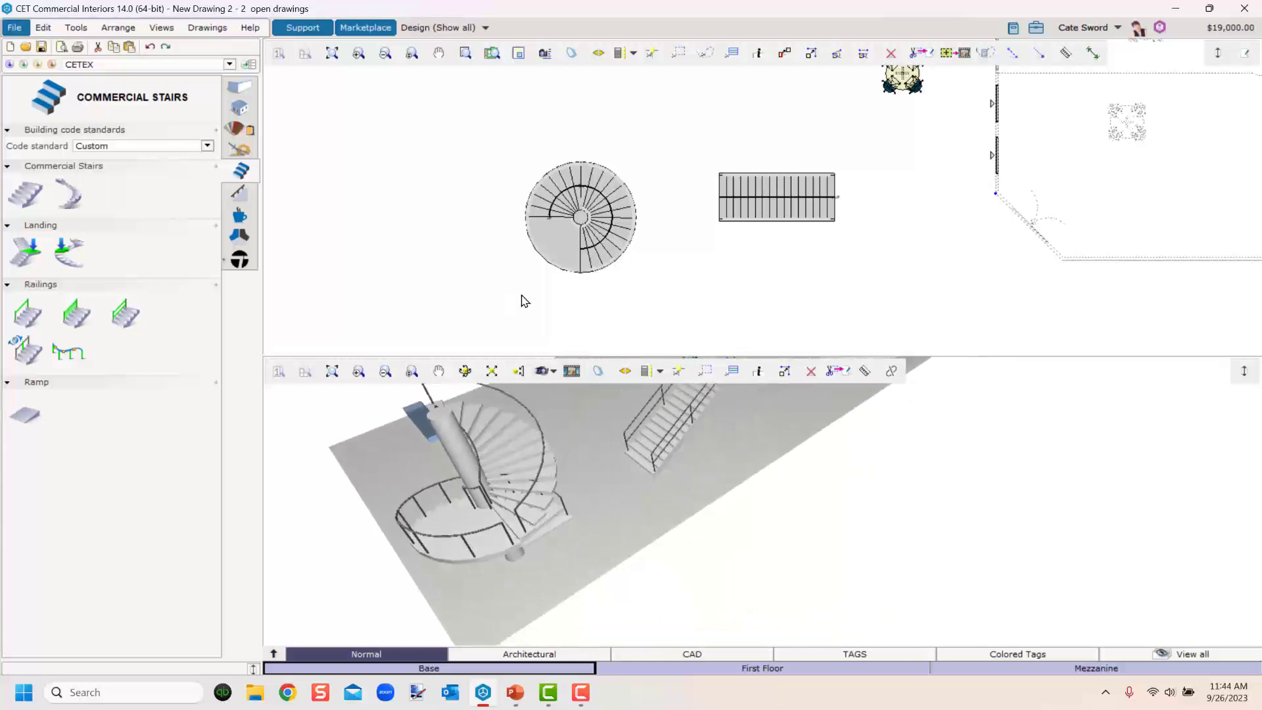
scroll(611, 515, "up", 5)
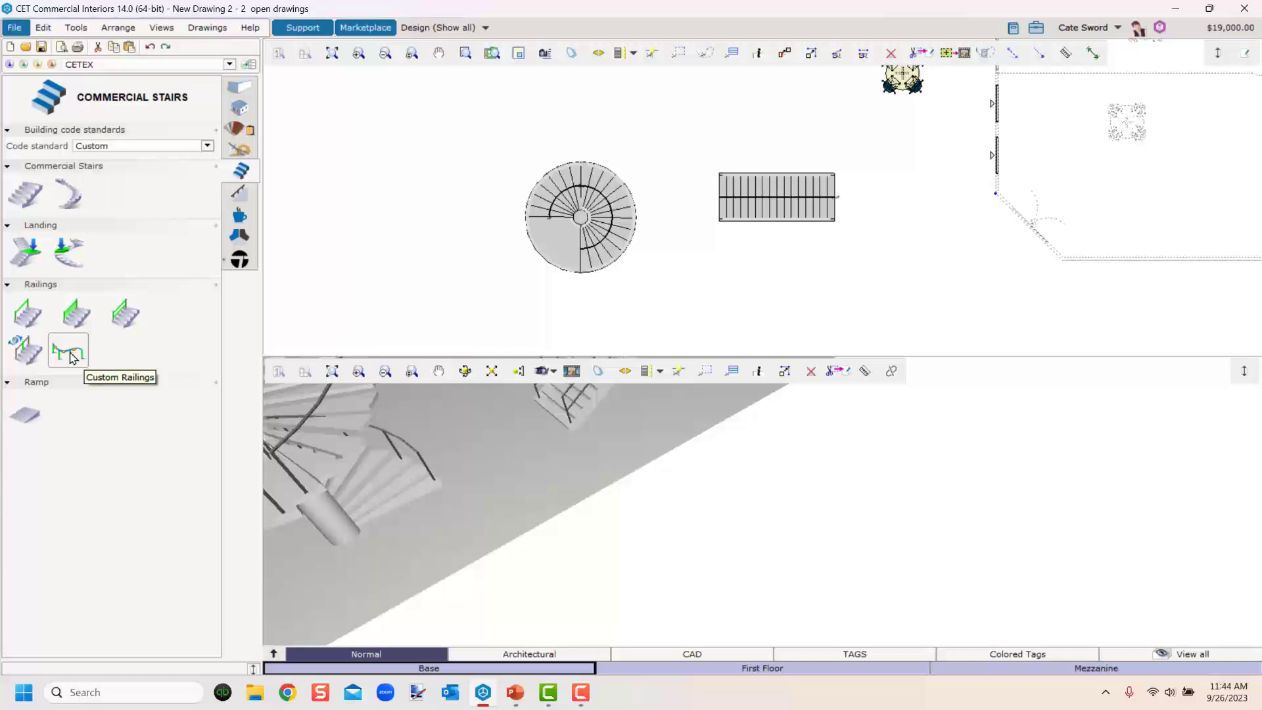
left_click(69, 352)
scroll(650, 289, "up", 2)
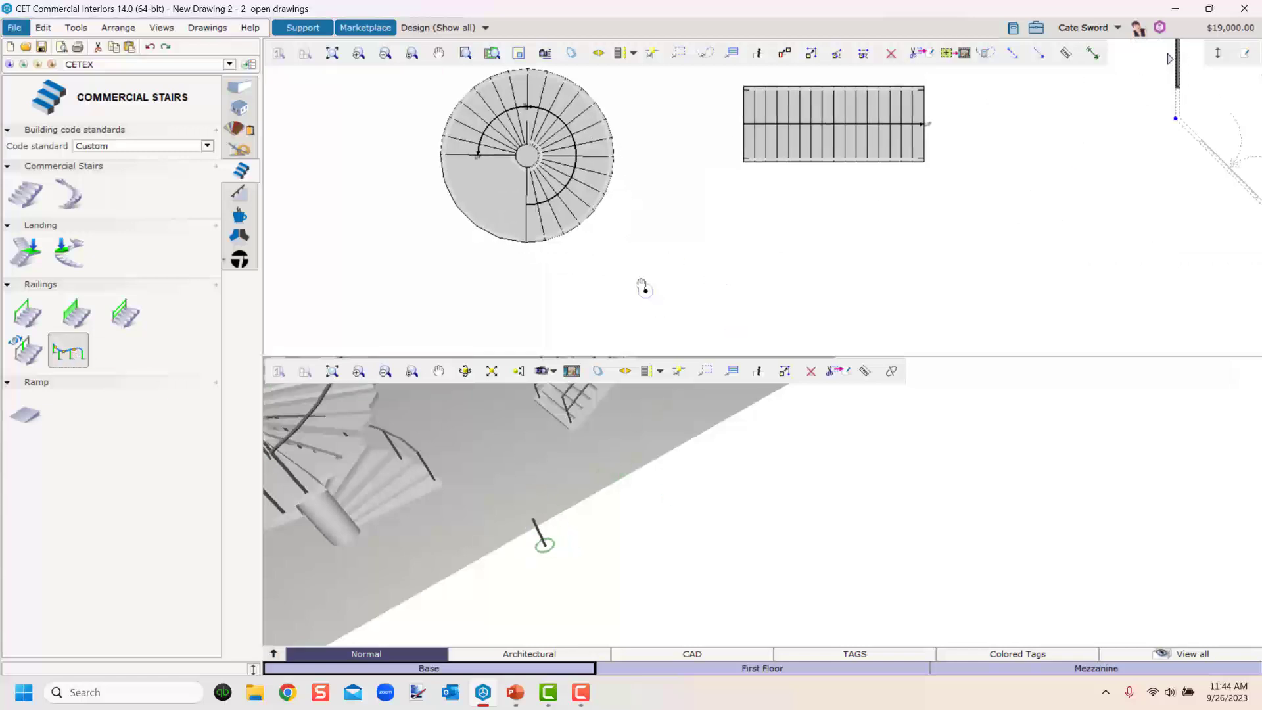
middle_click_drag(644, 288, 507, 262)
left_click(512, 244)
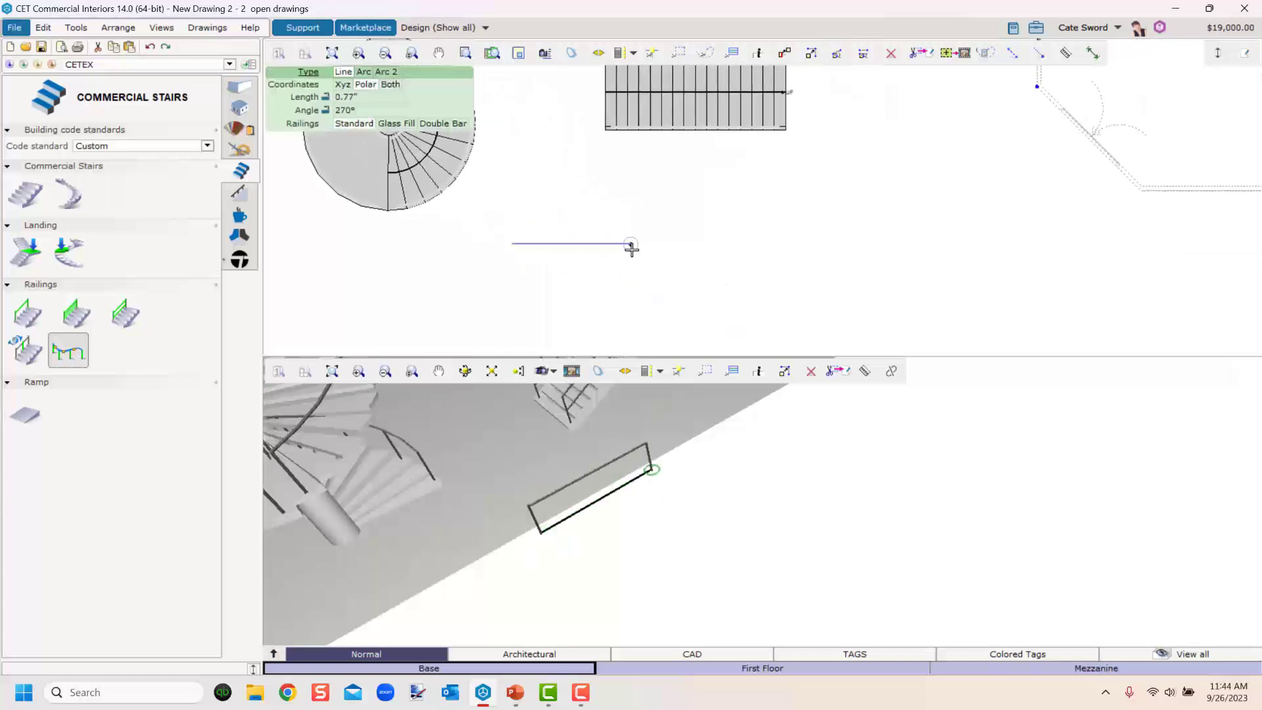
left_click(630, 315)
left_click(746, 343)
left_click(746, 274)
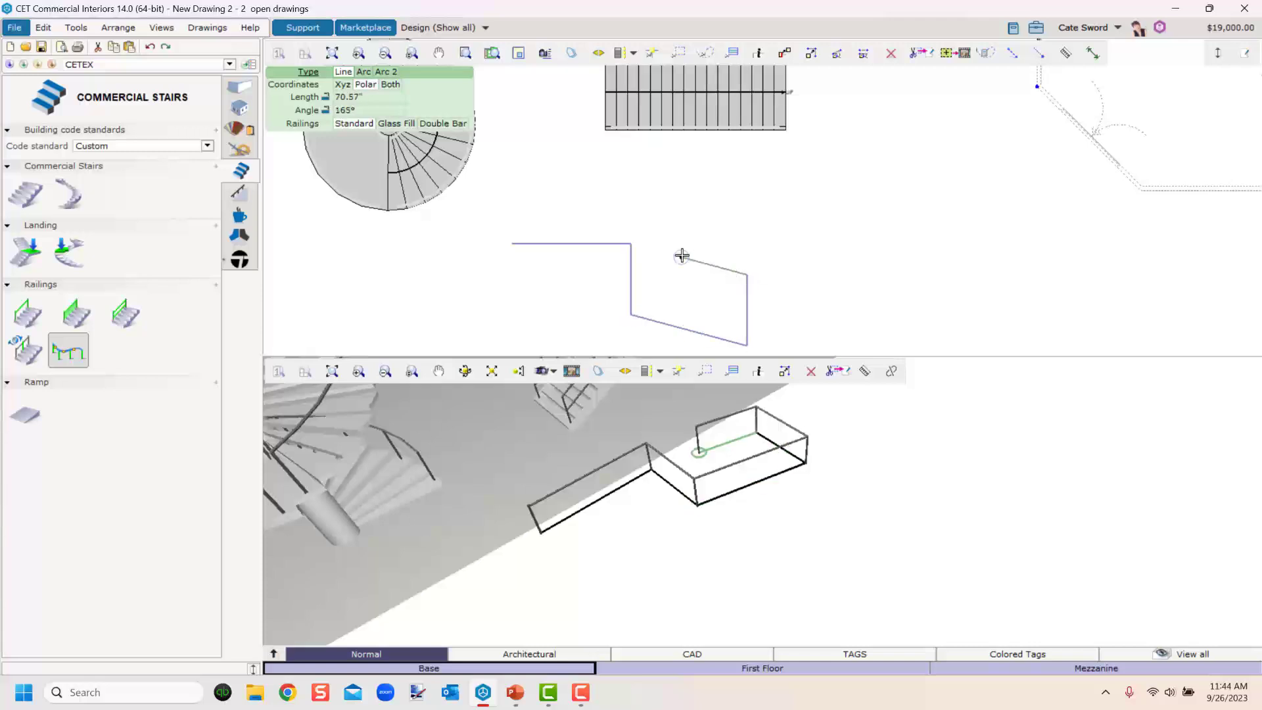
double_click(682, 257)
Move two corner points of the custom railing to square up its path.
scroll(639, 552, "up", 3)
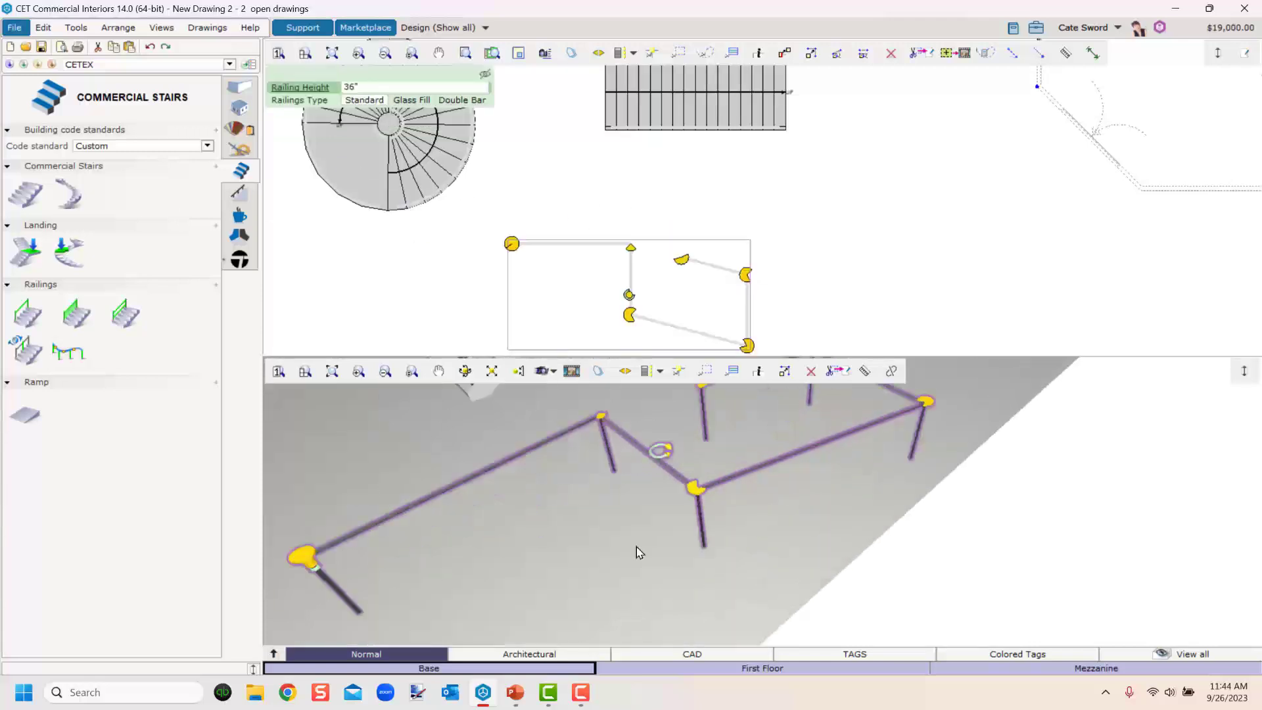
middle_click_drag(639, 281, 587, 227)
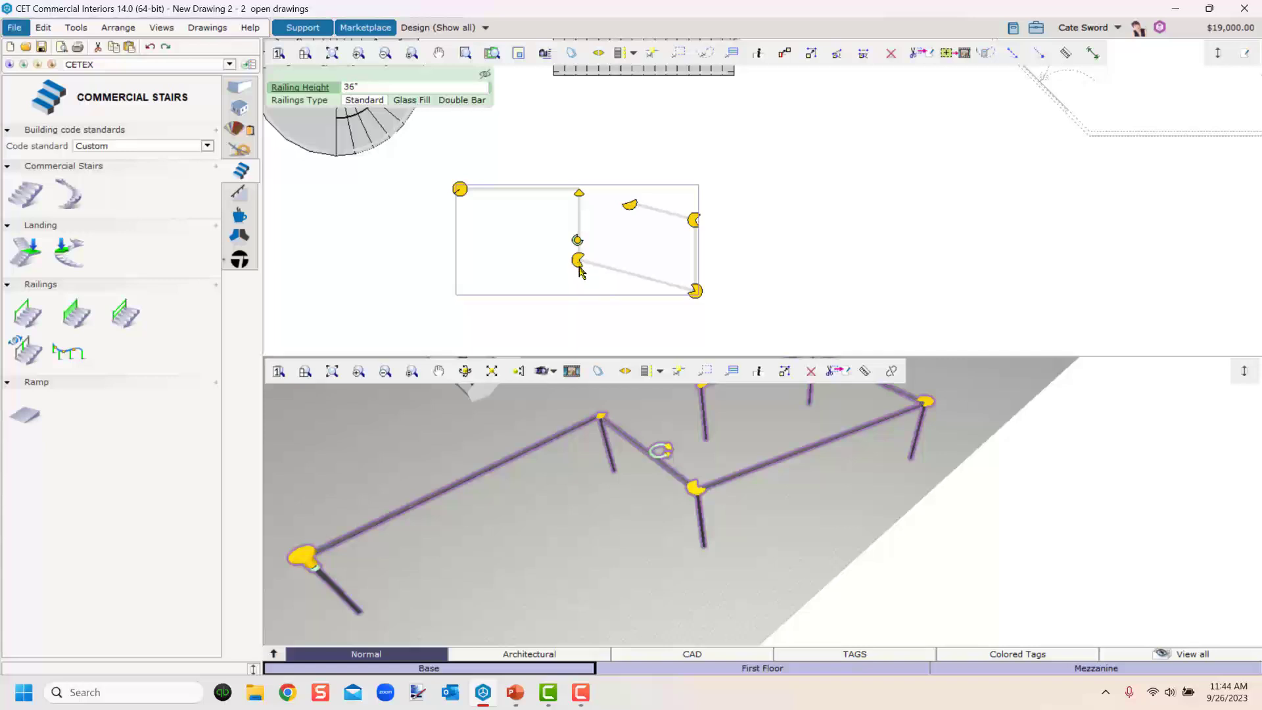
left_click_drag(580, 266, 579, 294)
left_click_drag(629, 209, 631, 223)
left_click(605, 569)
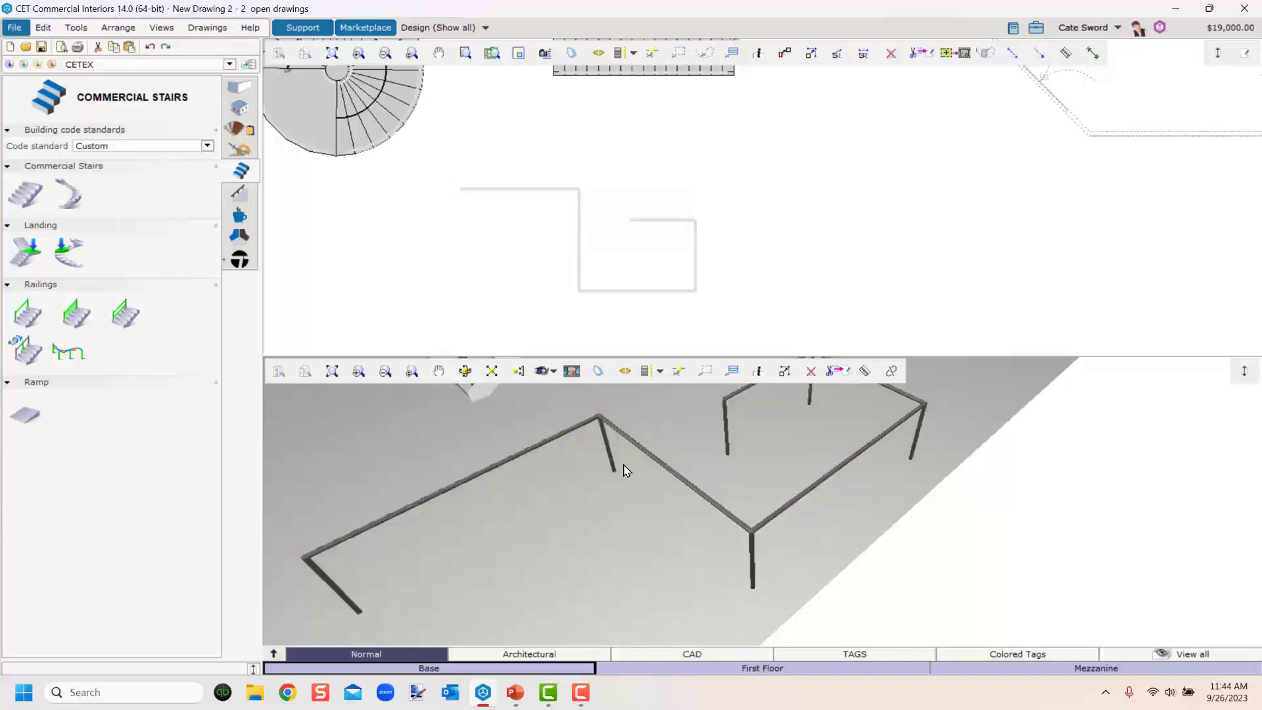
Set the custom railing's type to Double Bar.
middle_click_drag(619, 395, 643, 541)
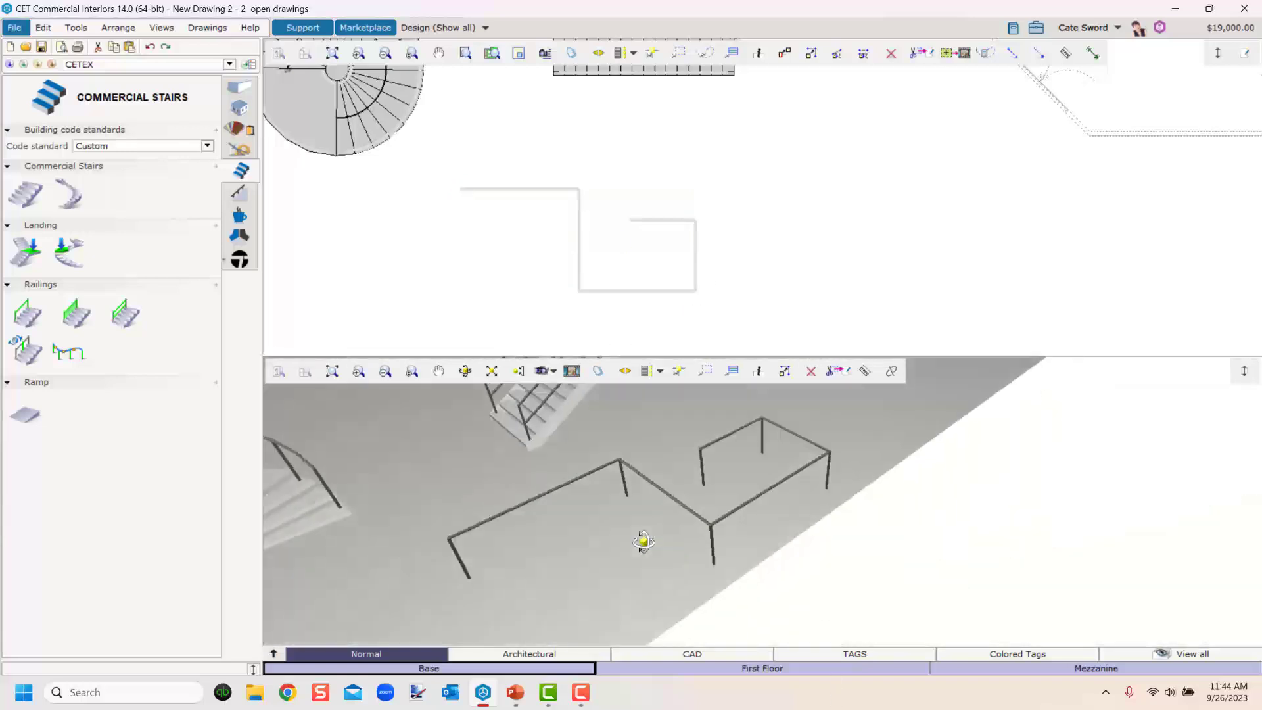
left_click(575, 486)
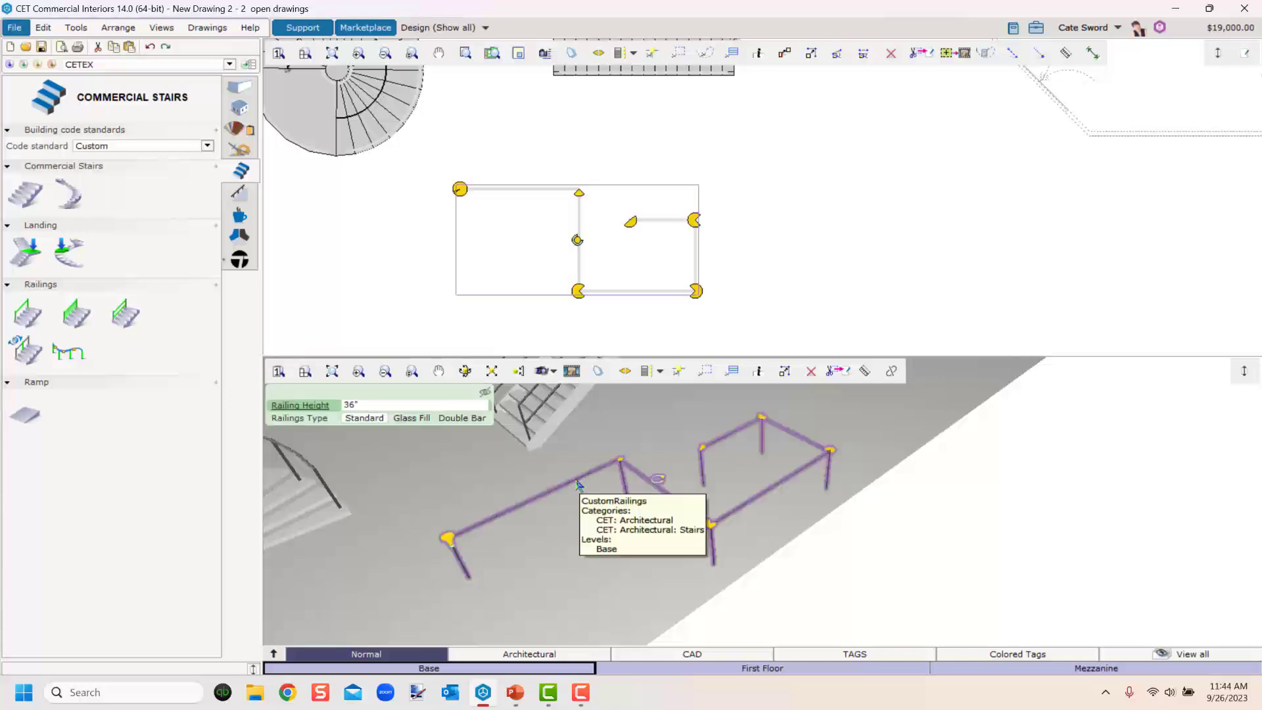
left_click(457, 418)
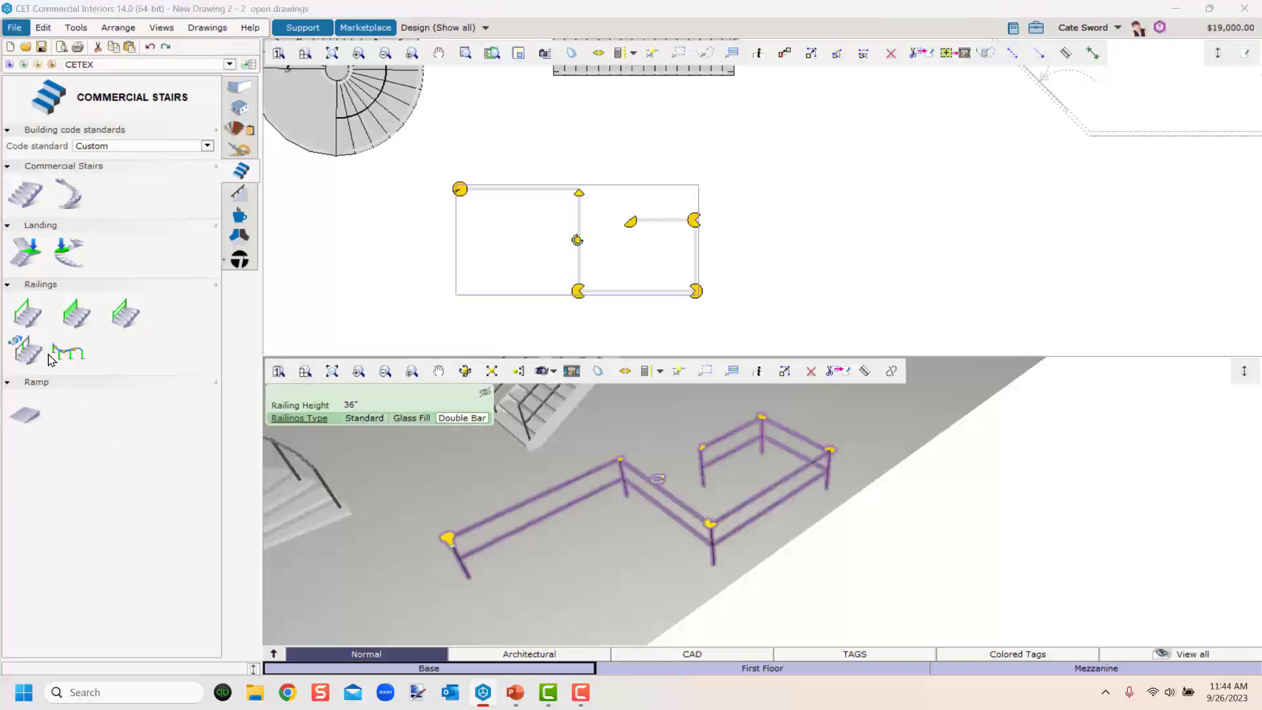
Insert several extra posts along the custom railing's segments.
left_click(25, 349)
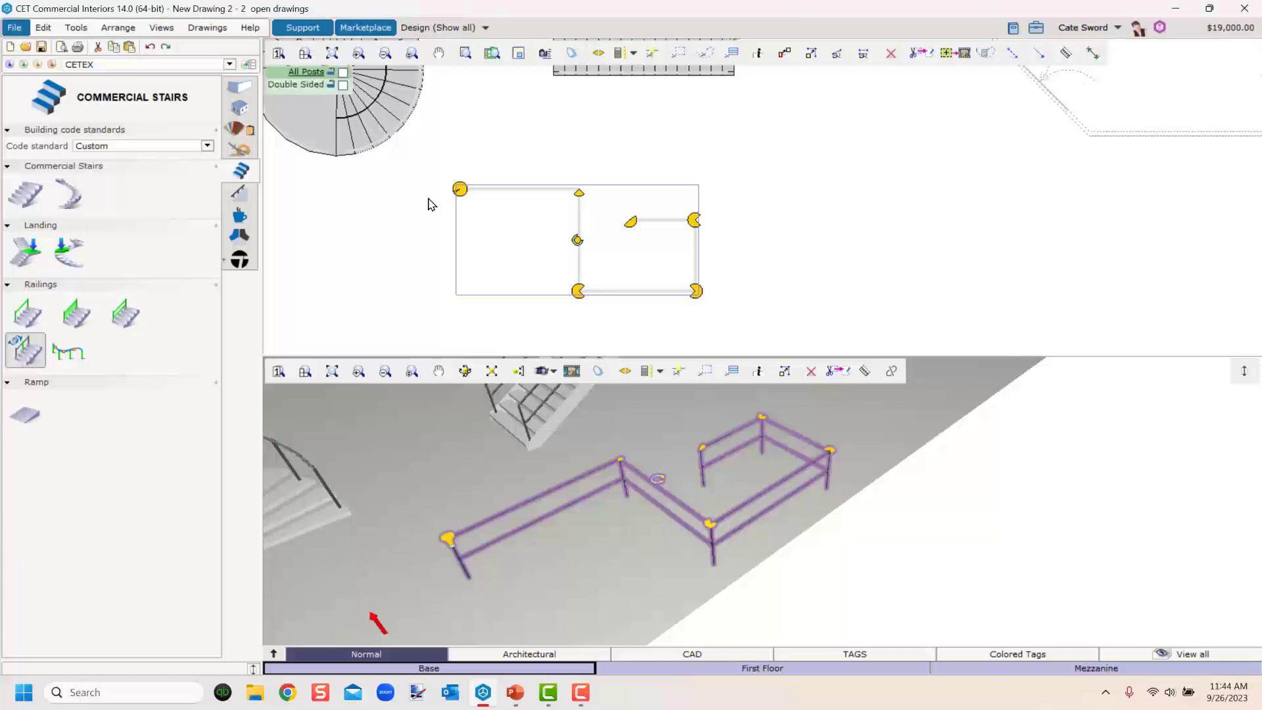
left_click(507, 196)
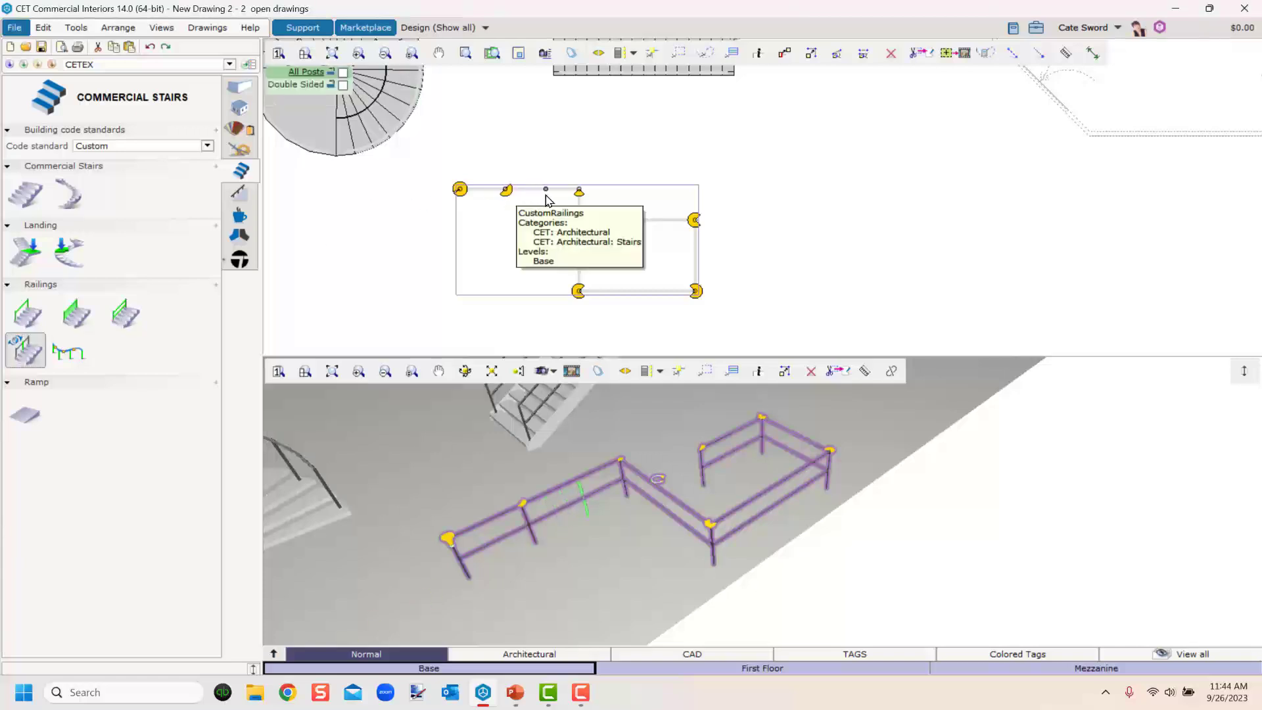
left_click(545, 196)
left_click(578, 240)
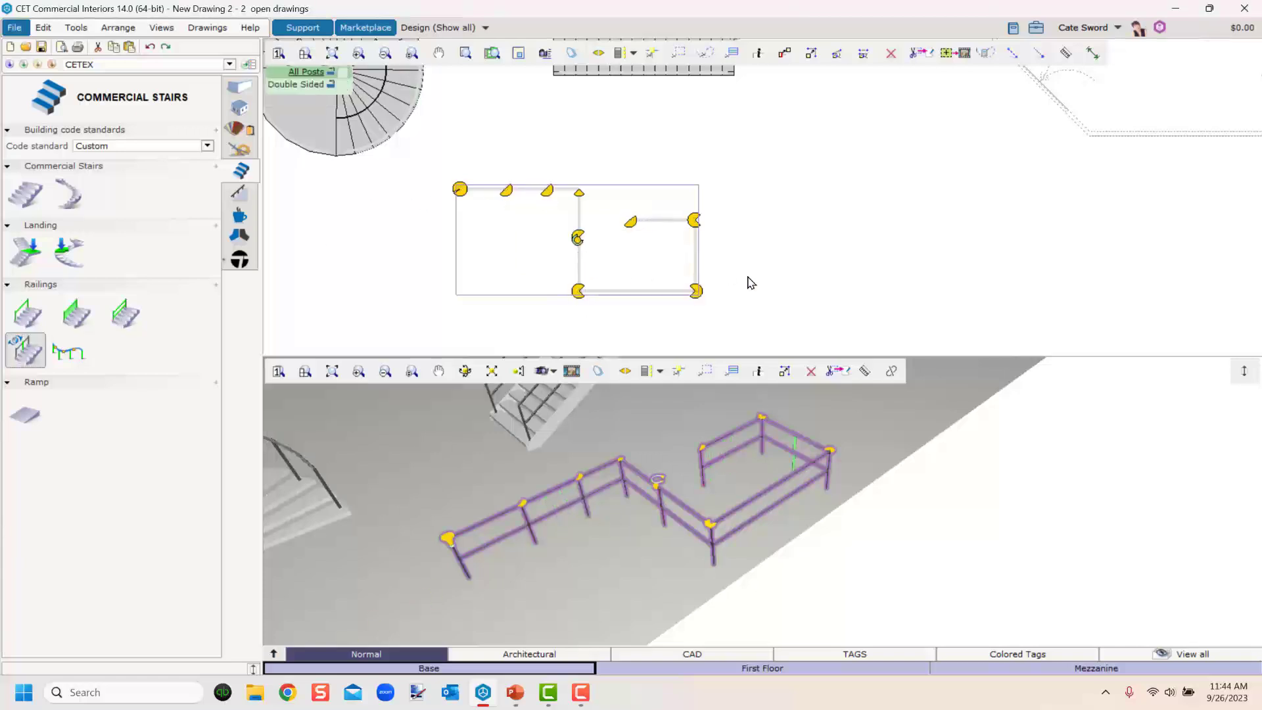
left_click(696, 259)
left_click(642, 296)
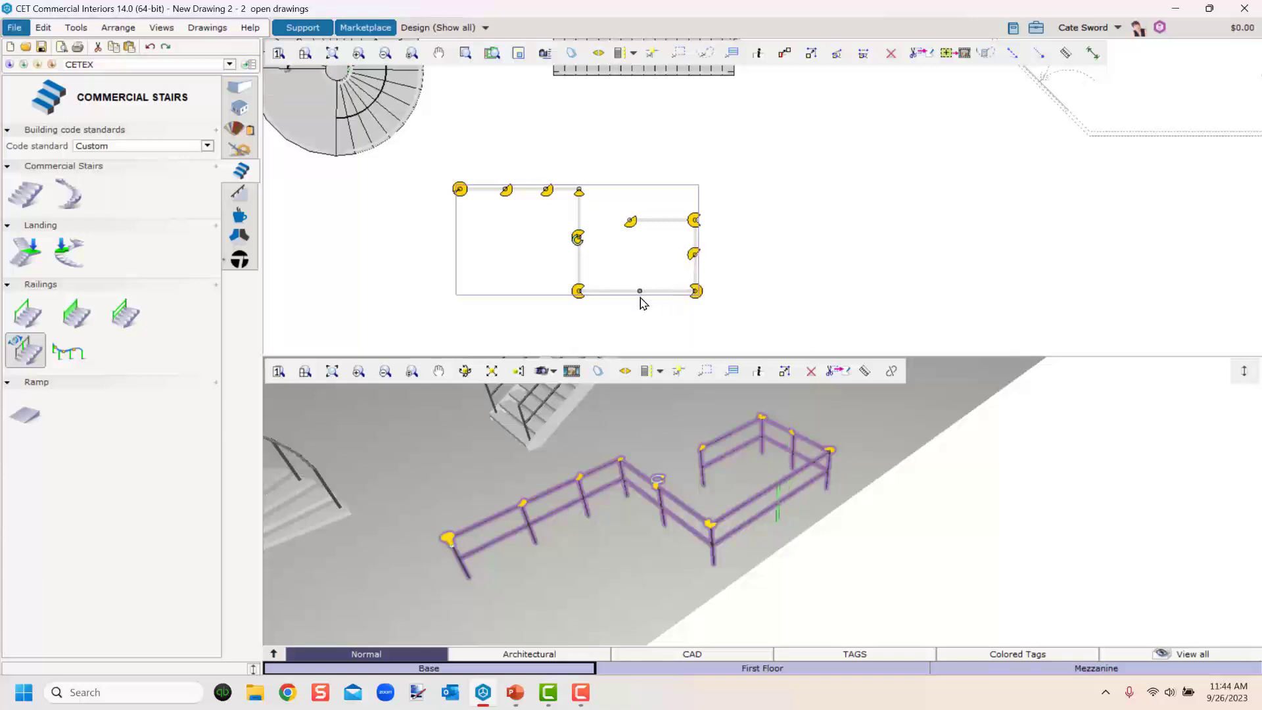
left_click(588, 550)
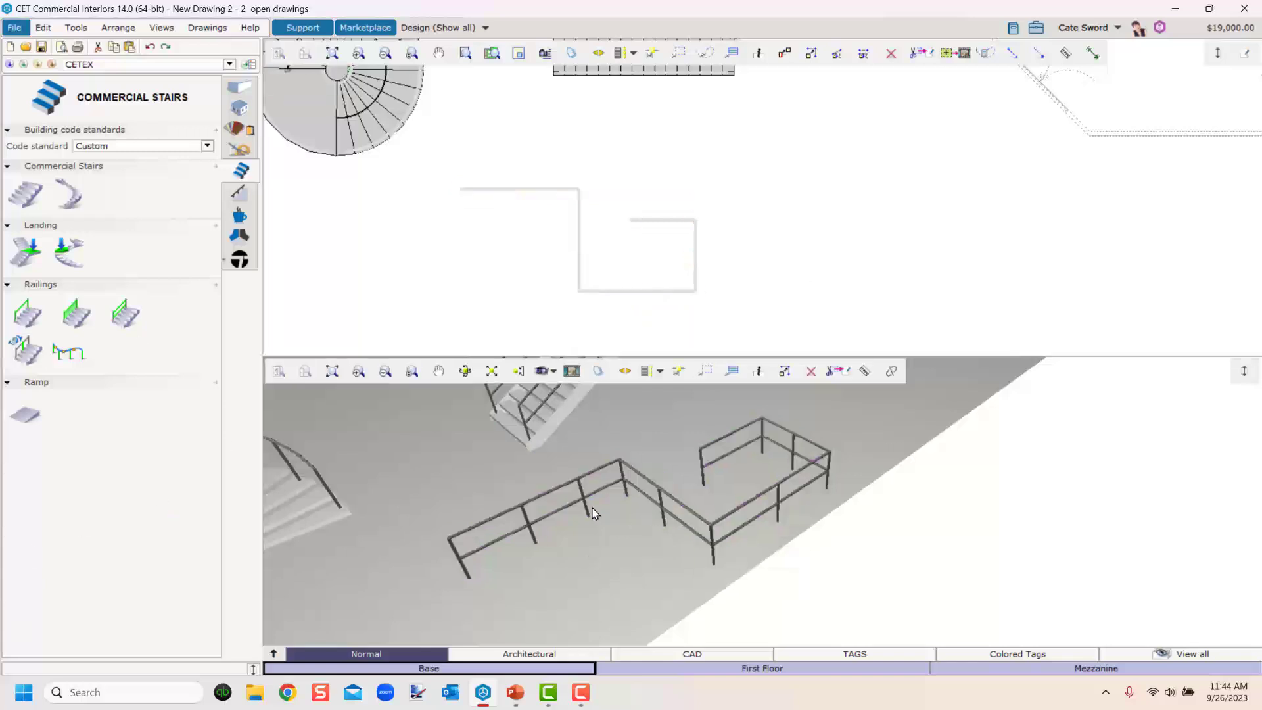
Delete the custom railing.
left_click(585, 501)
key("Delete")
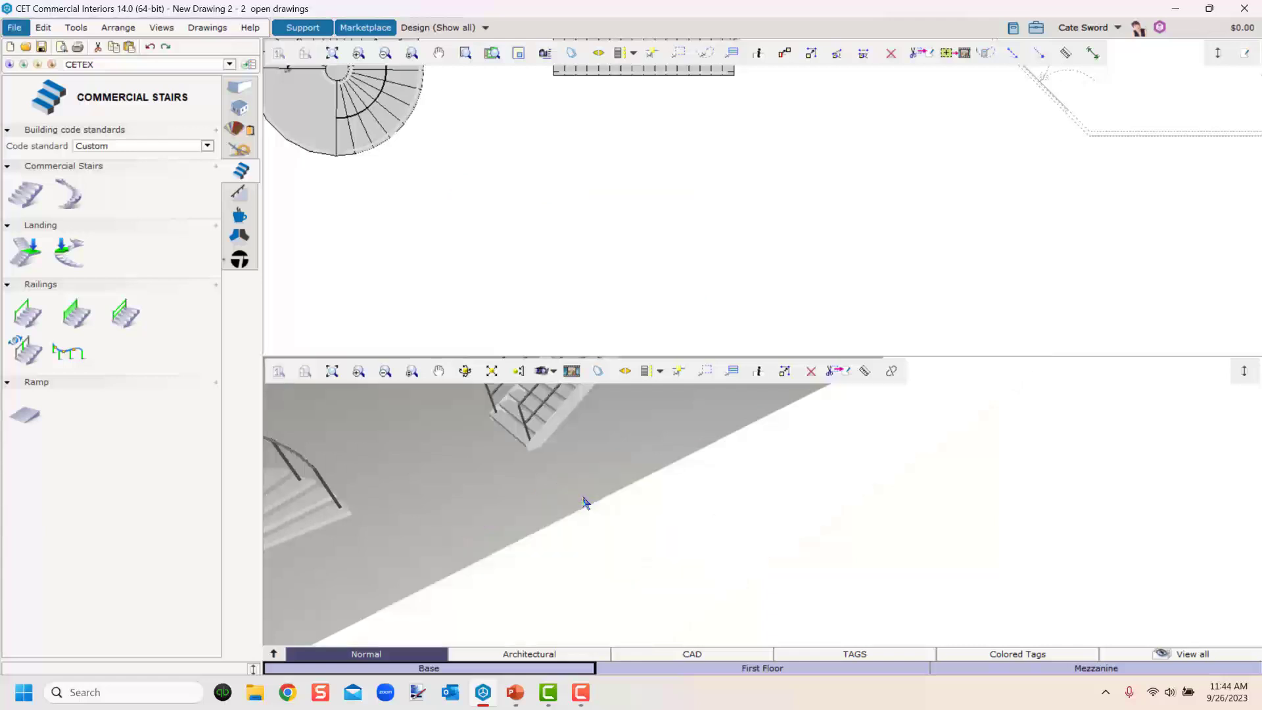
Delete the spiral stair, then undo the last two deletions.
left_click(304, 533)
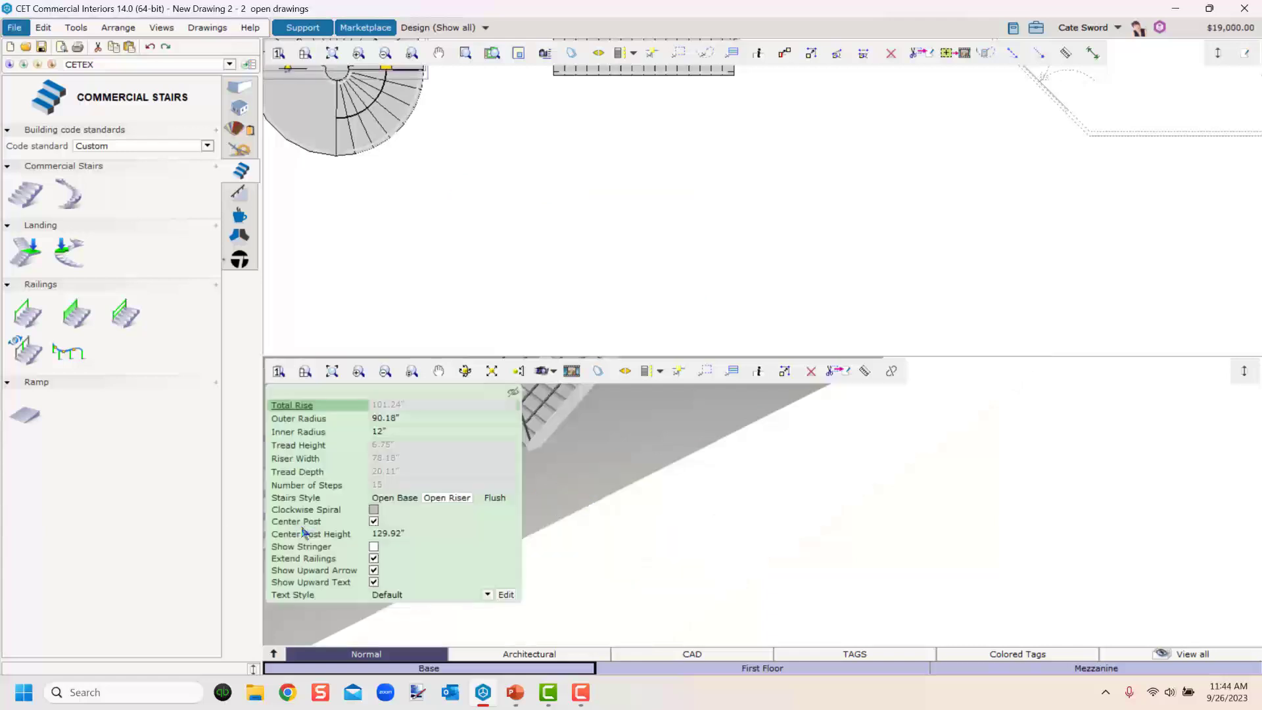
key("Delete")
scroll(350, 270, "down", 3)
middle_click_drag(350, 270, 590, 267)
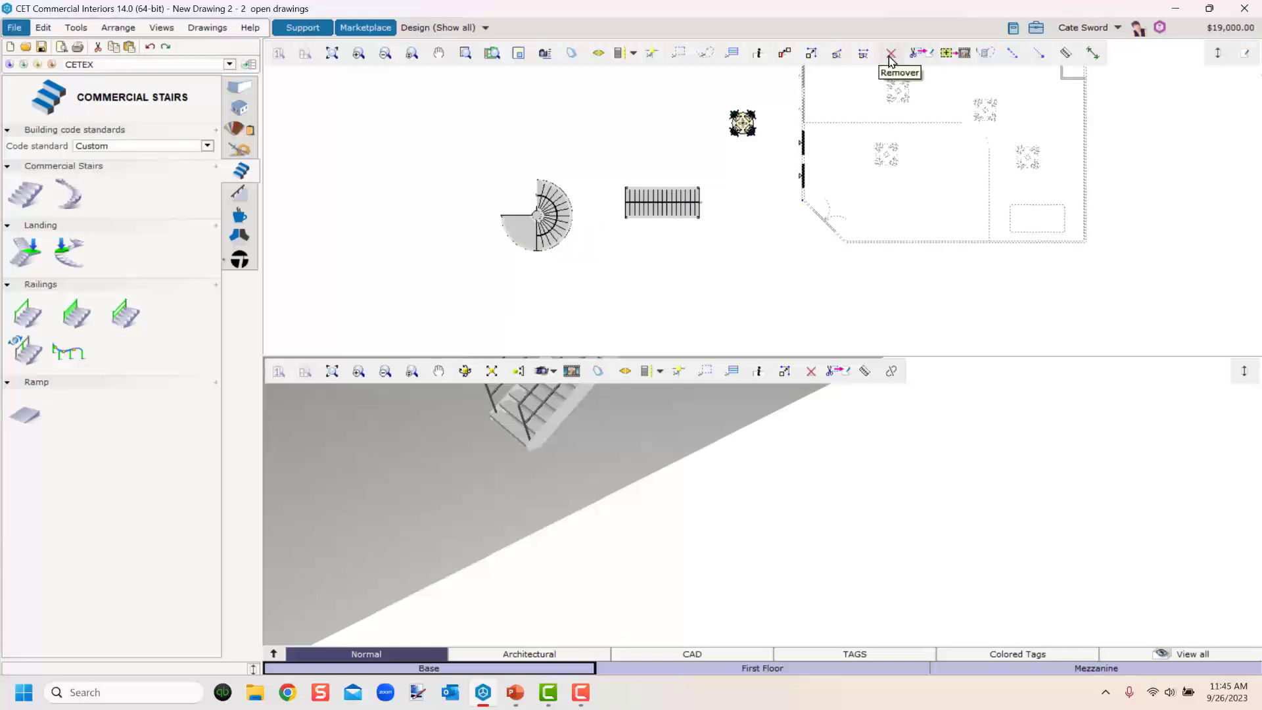
left_click(146, 48)
left_click(146, 48)
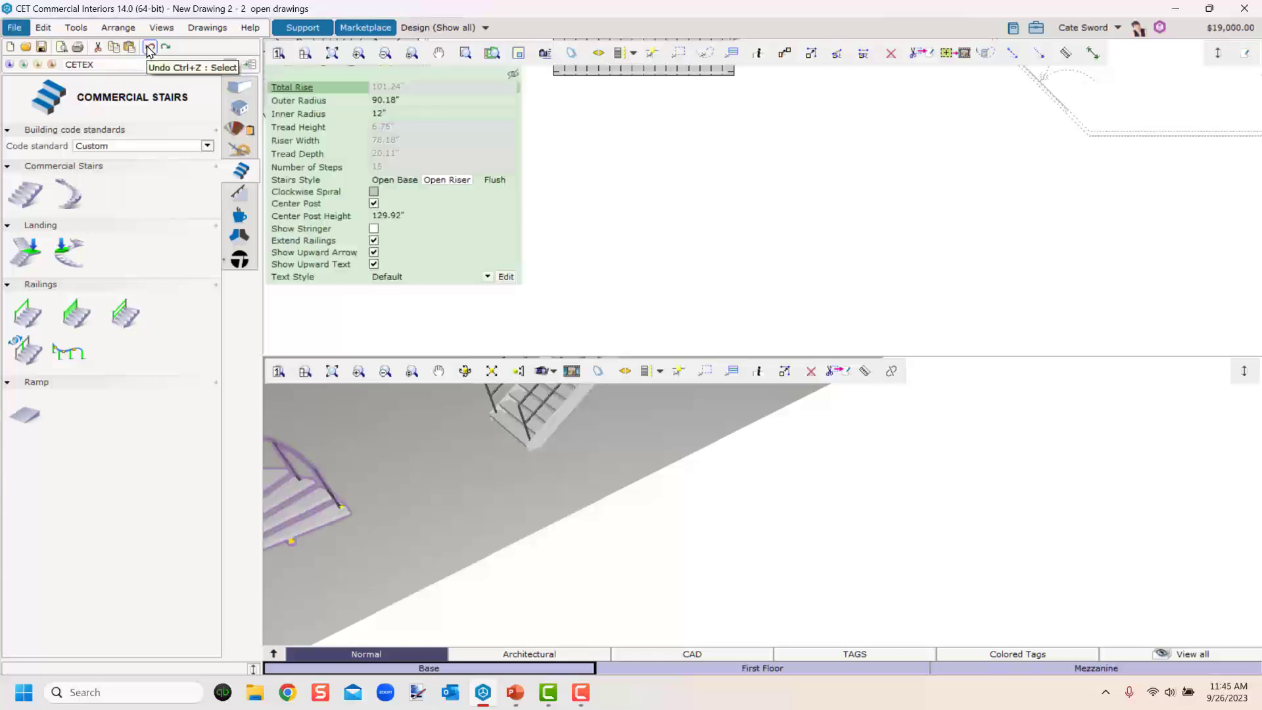
Delete the custom railing and the spiral stair from the floor plan.
left_click(146, 48)
left_click(146, 48)
scroll(746, 219, "down", 4)
middle_click_drag(640, 283, 695, 280)
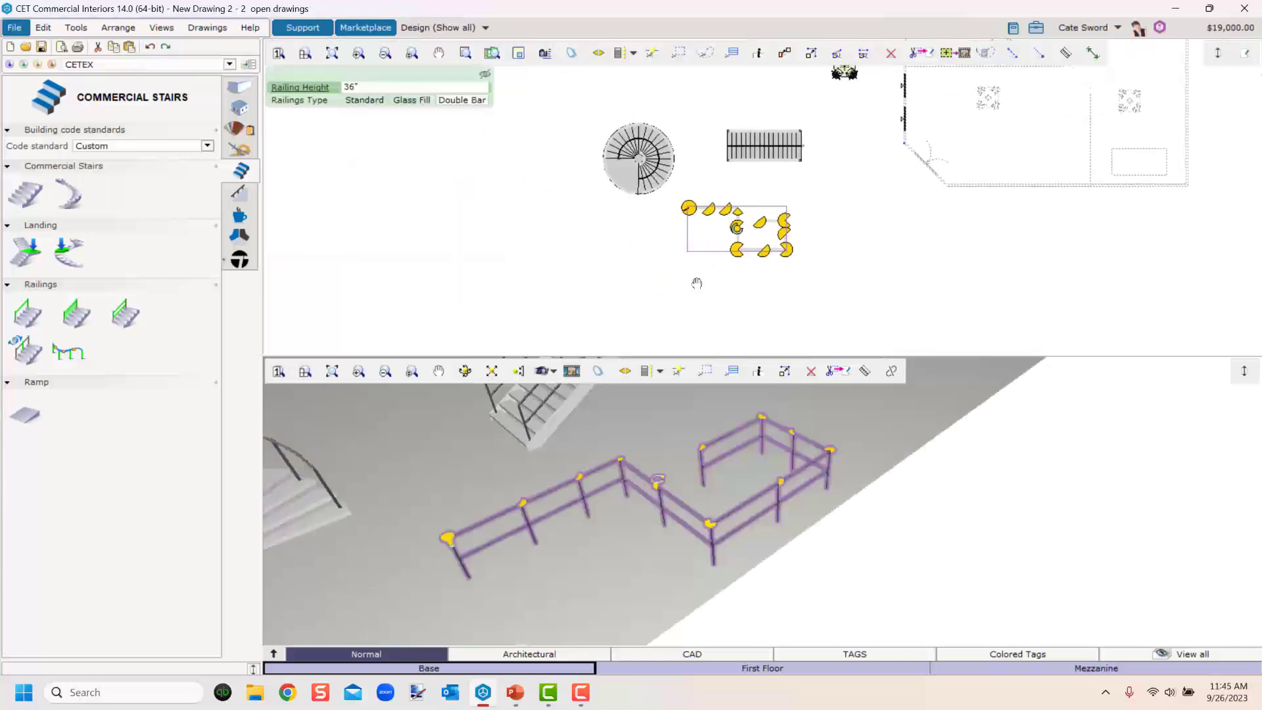
left_click(647, 281)
left_click(891, 54)
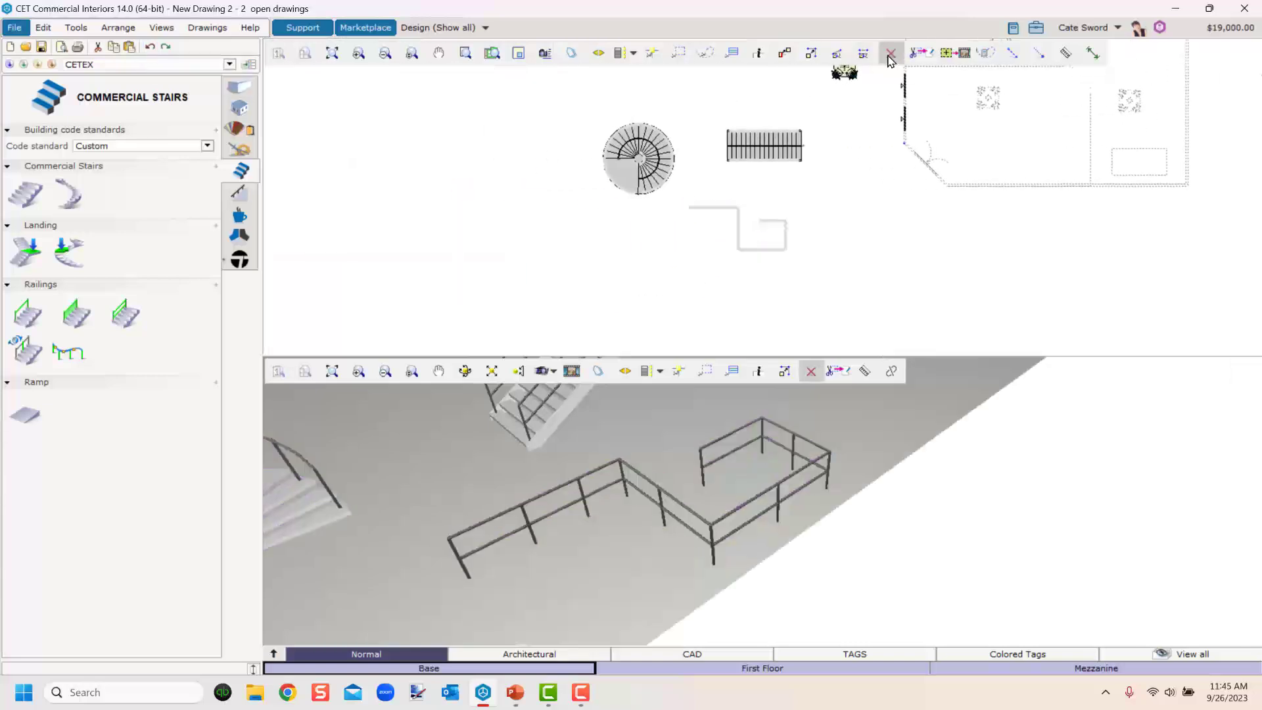
left_click_drag(562, 95, 702, 305)
key("Escape")
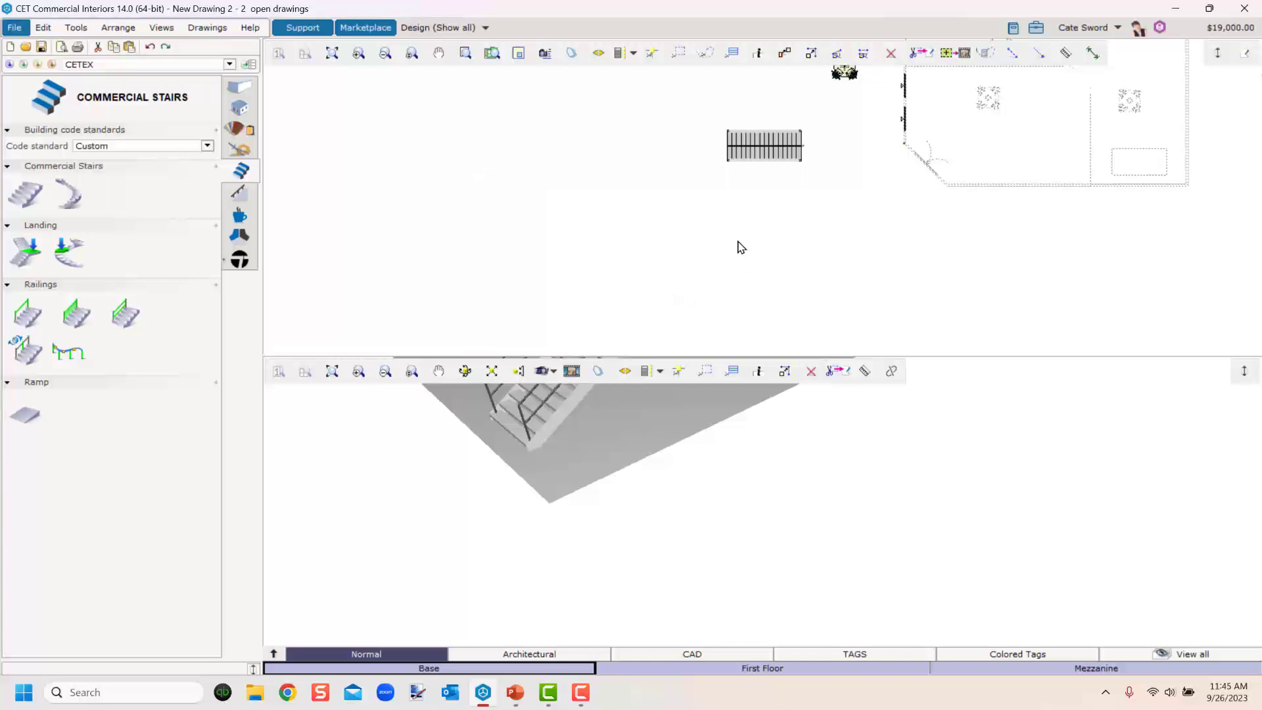
Move the straight stair into the building onto the First Floor level.
middle_click_drag(786, 237, 674, 349)
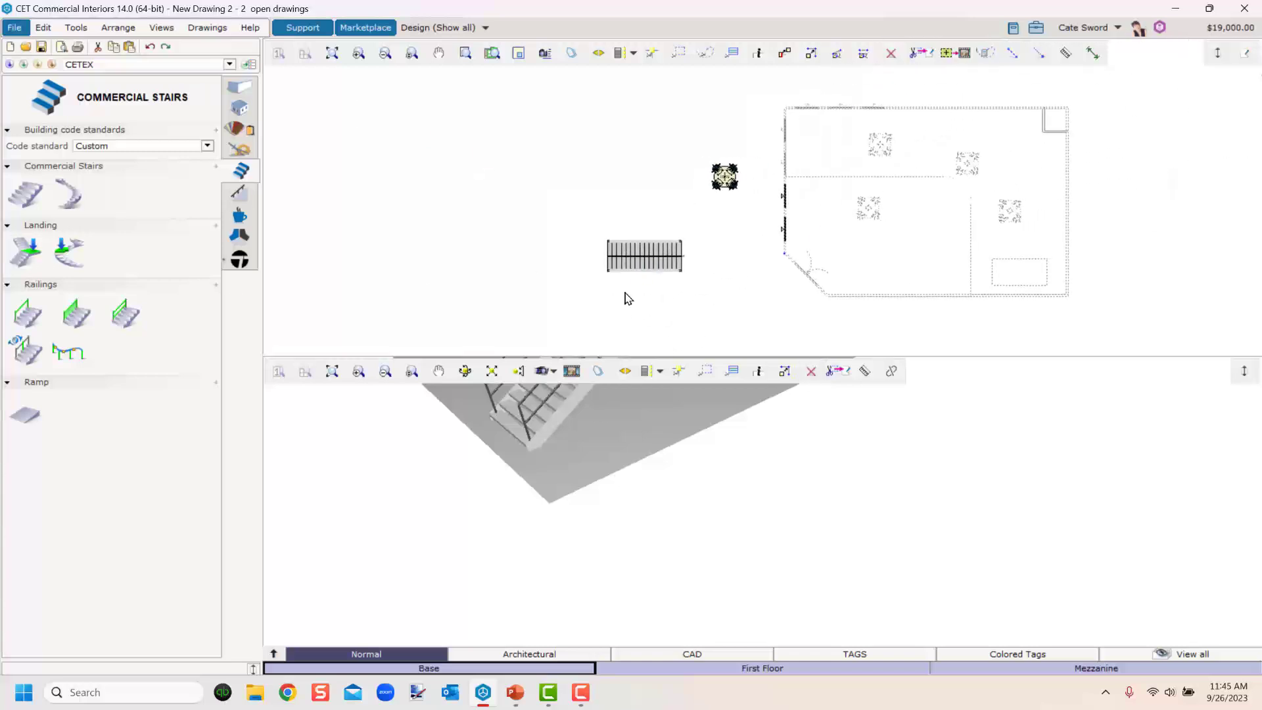
scroll(578, 456, "down", 4)
middle_click_drag(579, 456, 547, 591)
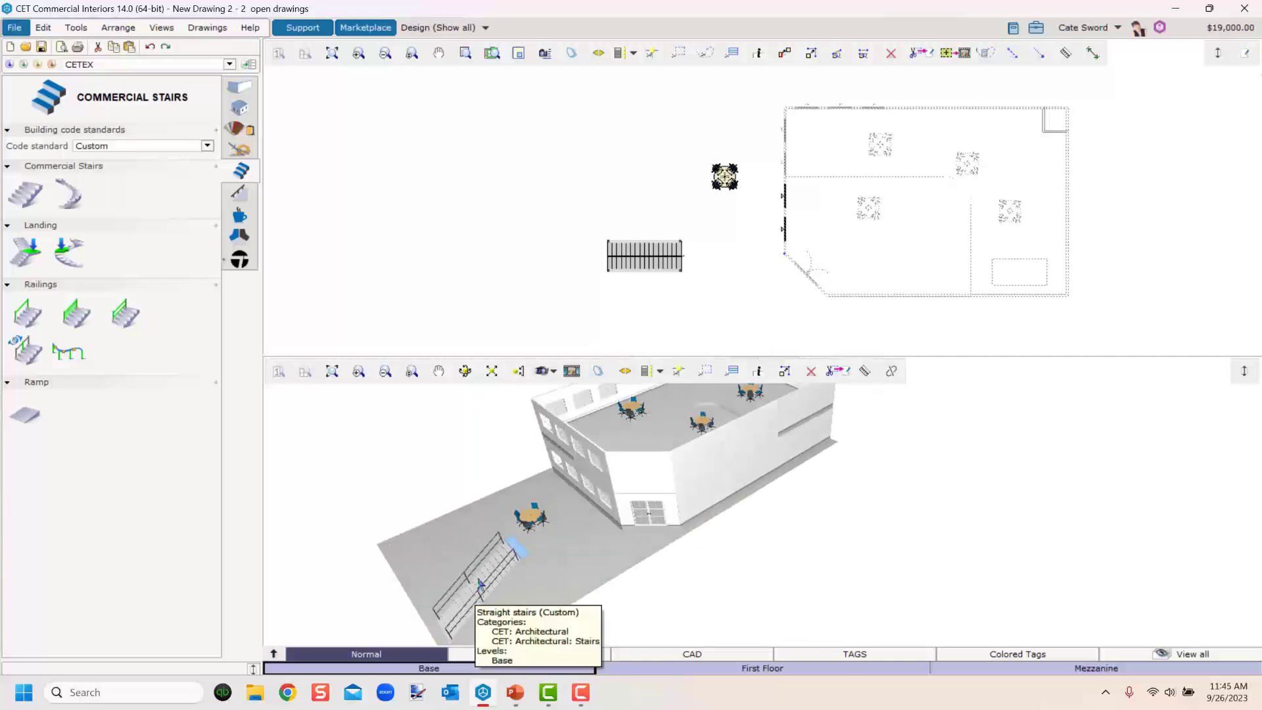
left_click(479, 585)
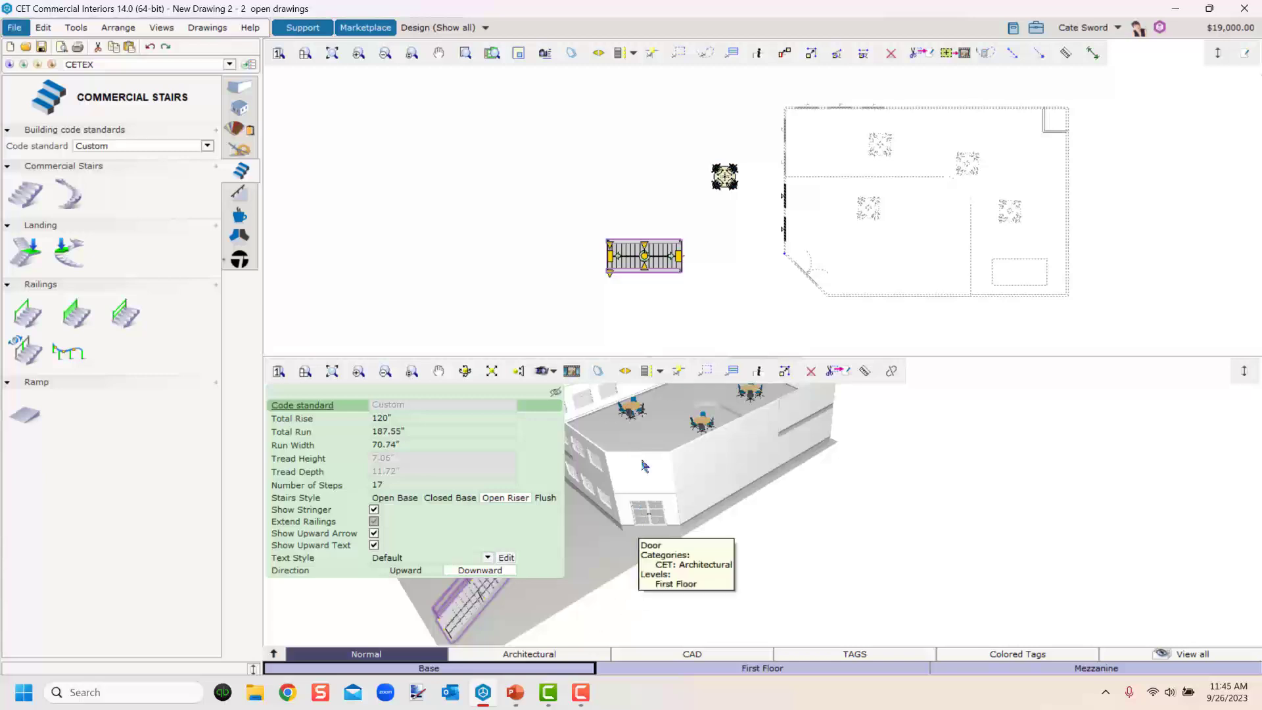
left_click_drag(658, 255, 912, 265)
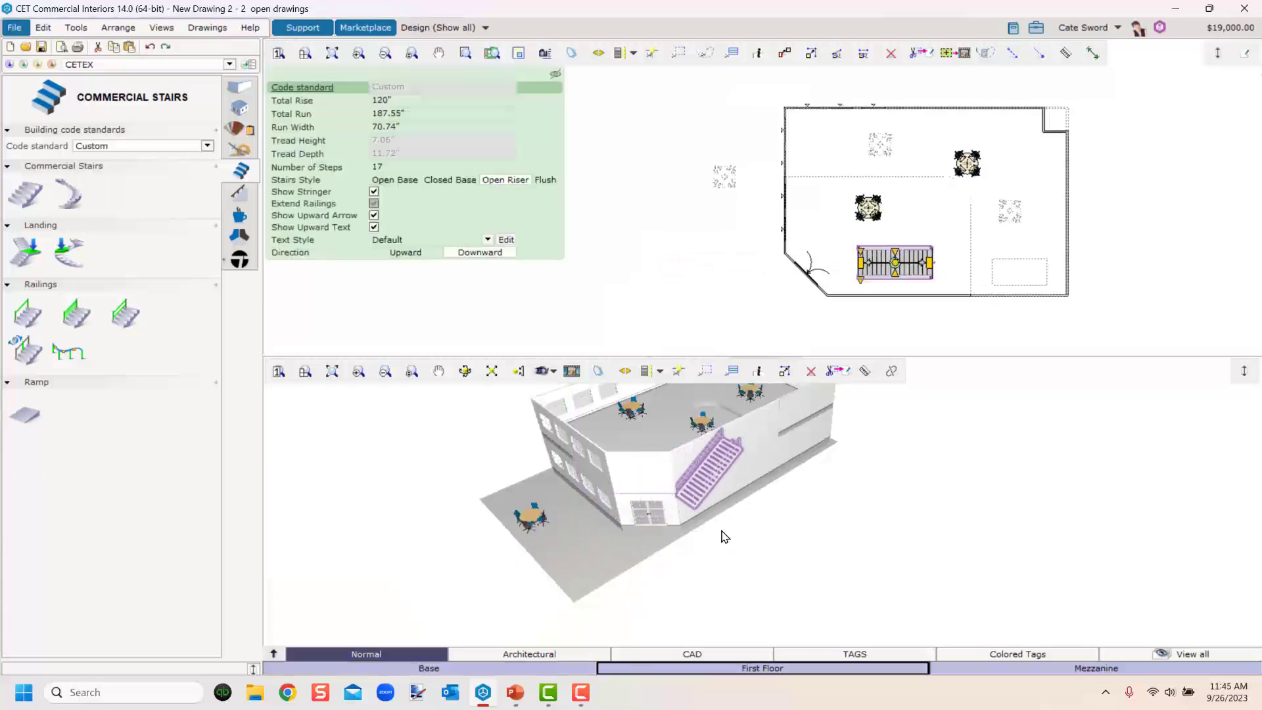
left_click(762, 668)
middle_click_drag(758, 636, 752, 602)
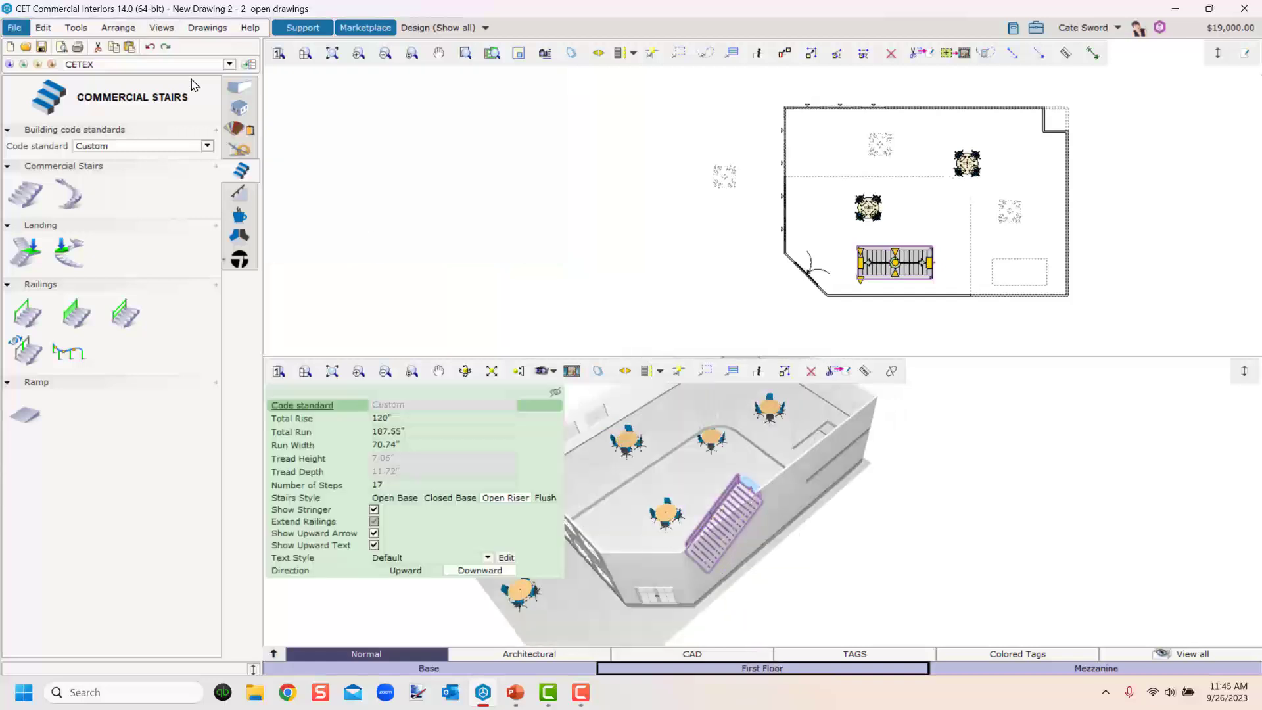
Set the wall appearance to Transparent.
left_click(238, 90)
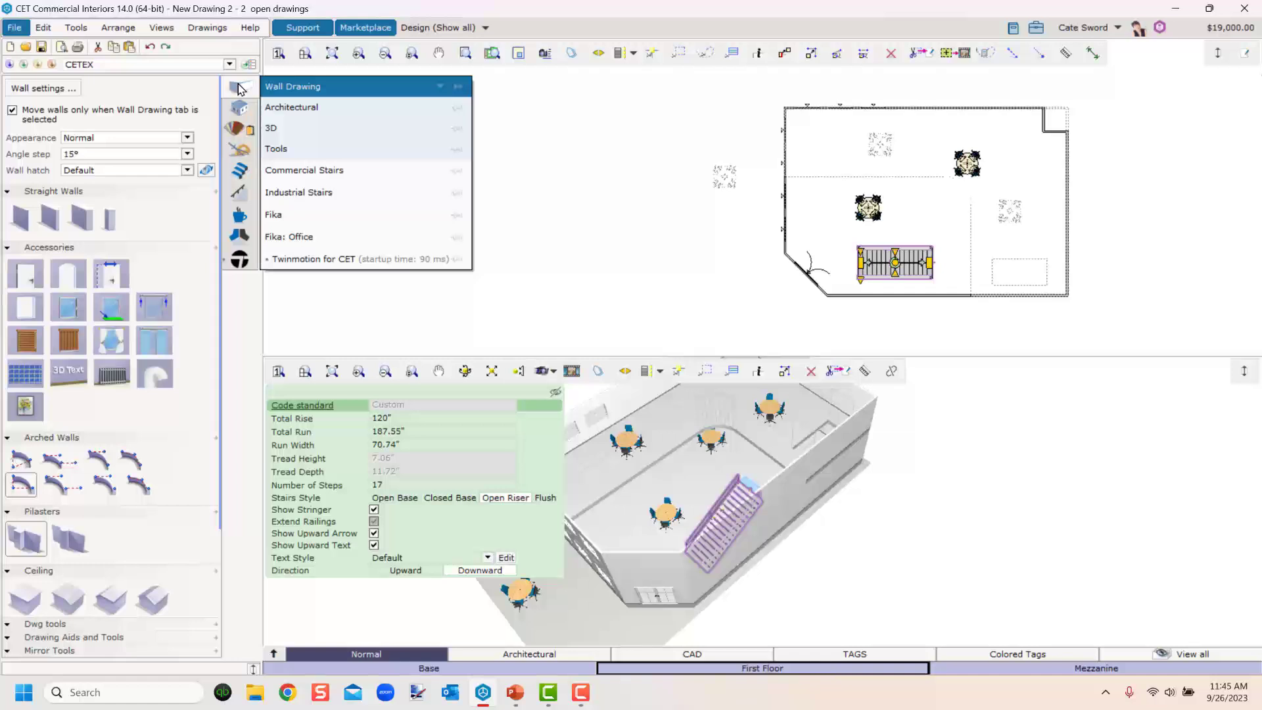
left_click(105, 139)
left_click(89, 172)
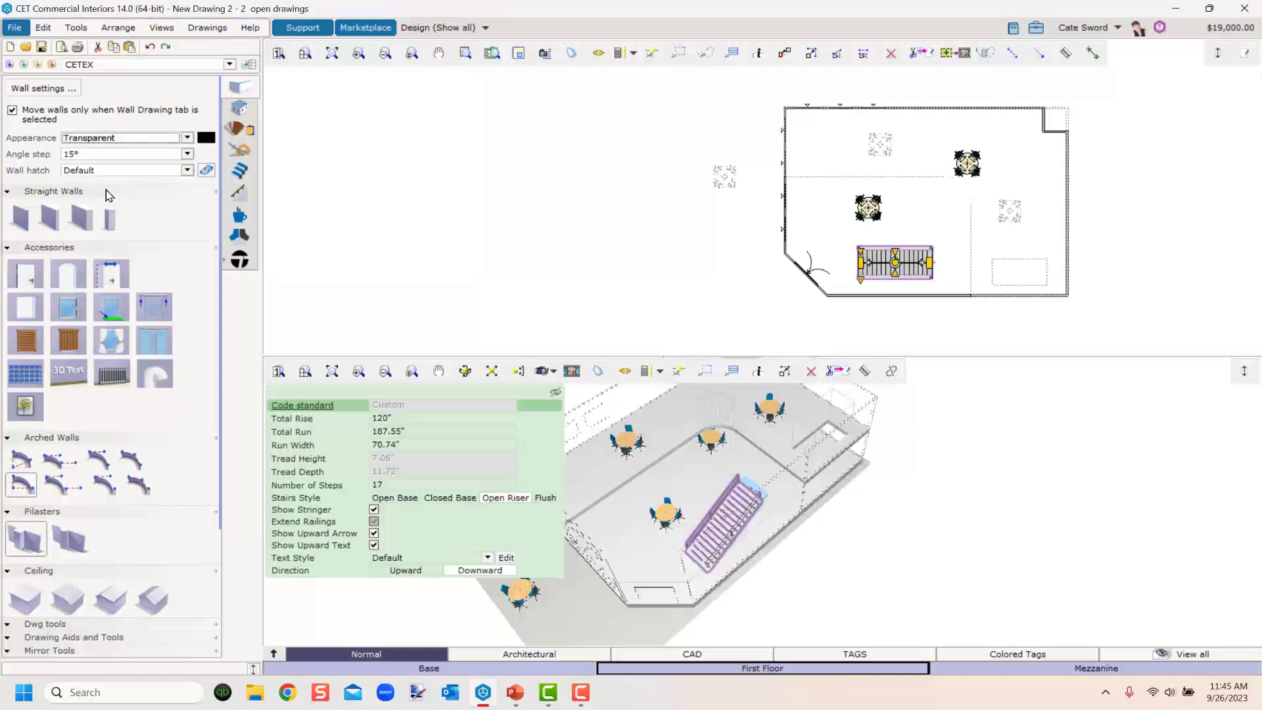
Orbit and zoom the 3D view to examine the straight stair inside the transparent walls.
left_click(677, 581)
scroll(721, 585, "up", 5)
mouse_move(721, 586)
middle_mouse_down()
mouse_move(698, 521)
mouse_move(700, 581)
middle_mouse_up()
scroll(665, 447, "down", 5)
middle_click_drag(665, 450, 759, 561)
middle_click_drag(737, 610, 870, 593)
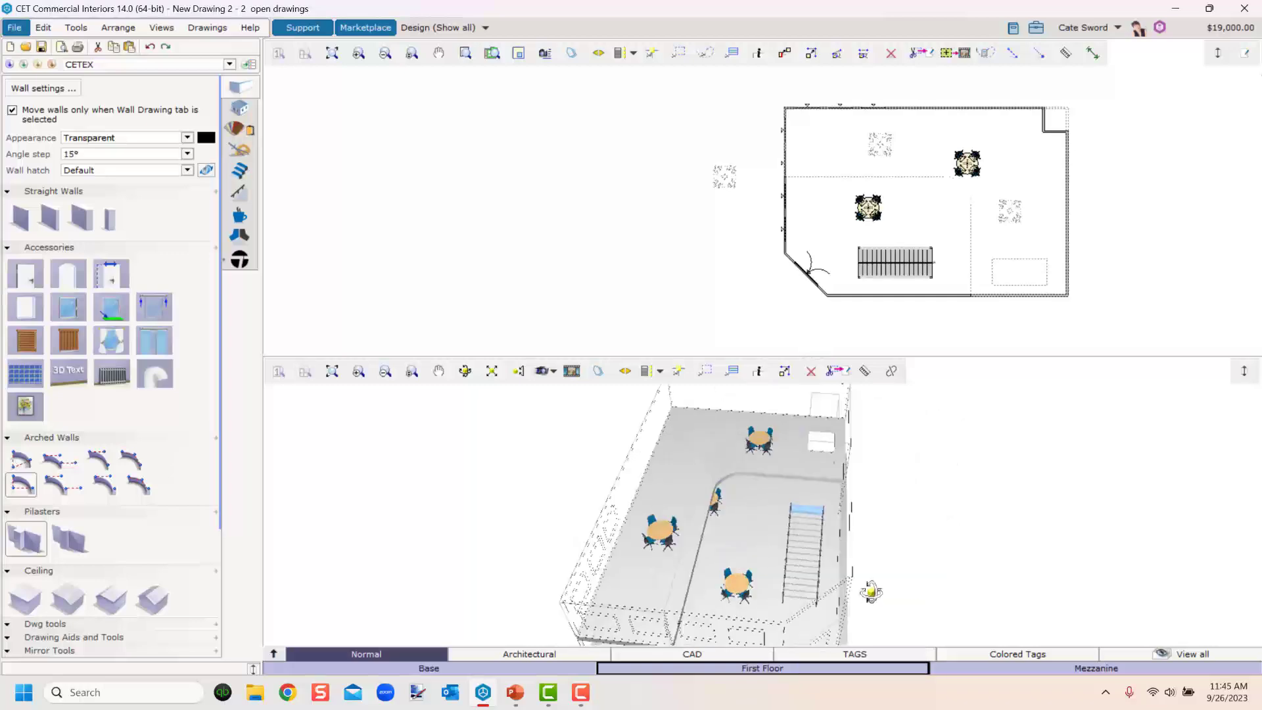
left_click_drag(801, 569, 793, 535)
scroll(801, 588, "up", 6)
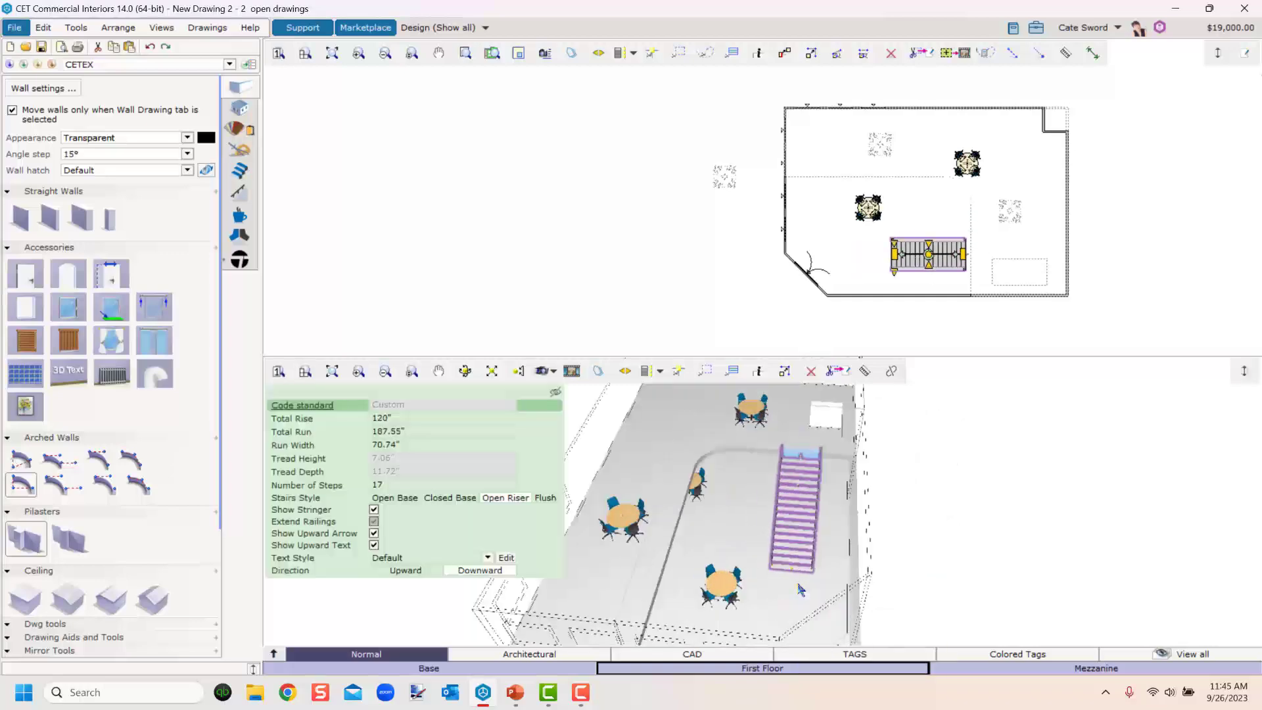
middle_click_drag(802, 588, 732, 598)
scroll(748, 591, "down", 5)
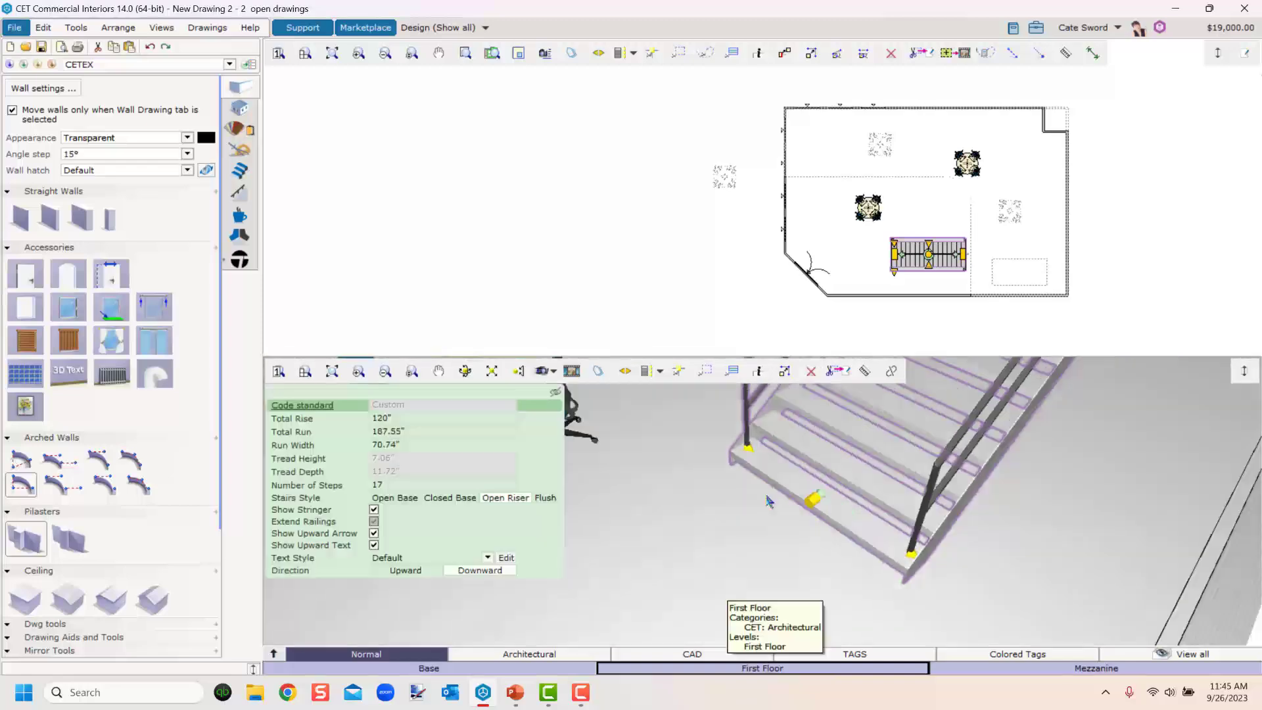
scroll(753, 502, "down", 2)
scroll(921, 270, "up", 1)
scroll(924, 274, "up", 3)
middle_click_drag(1017, 310, 657, 276)
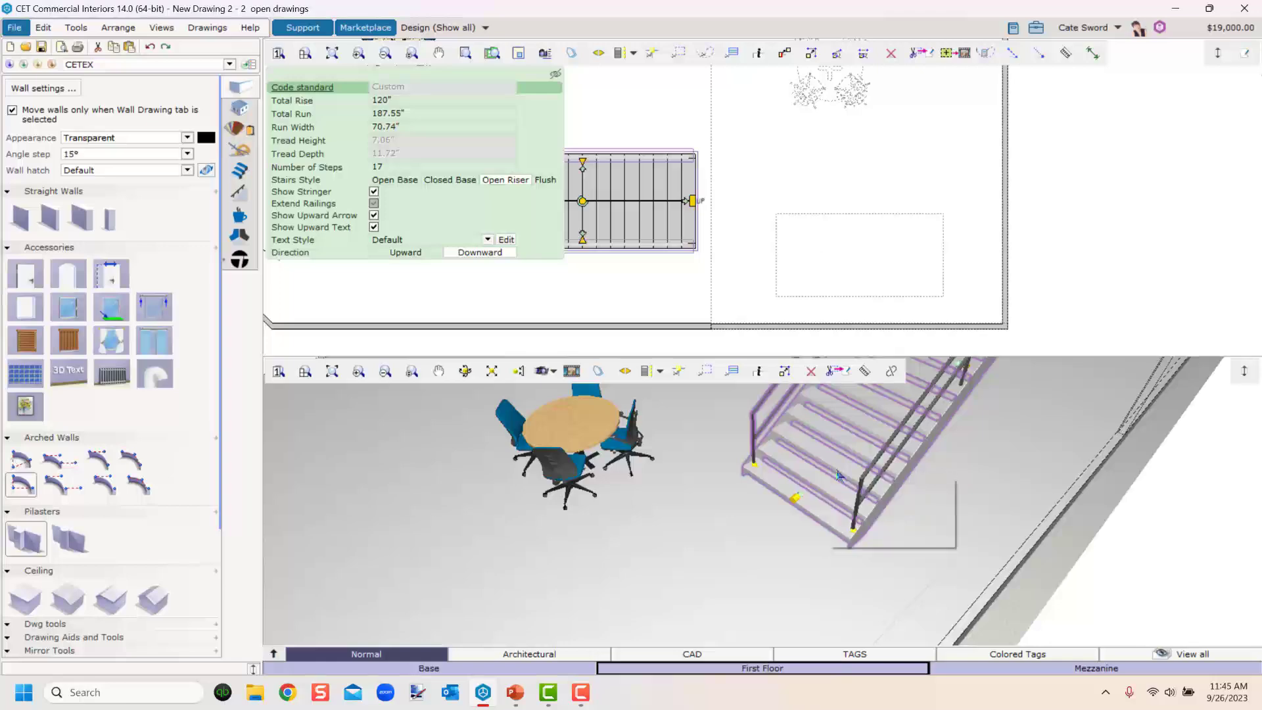
scroll(833, 479, "down", 5)
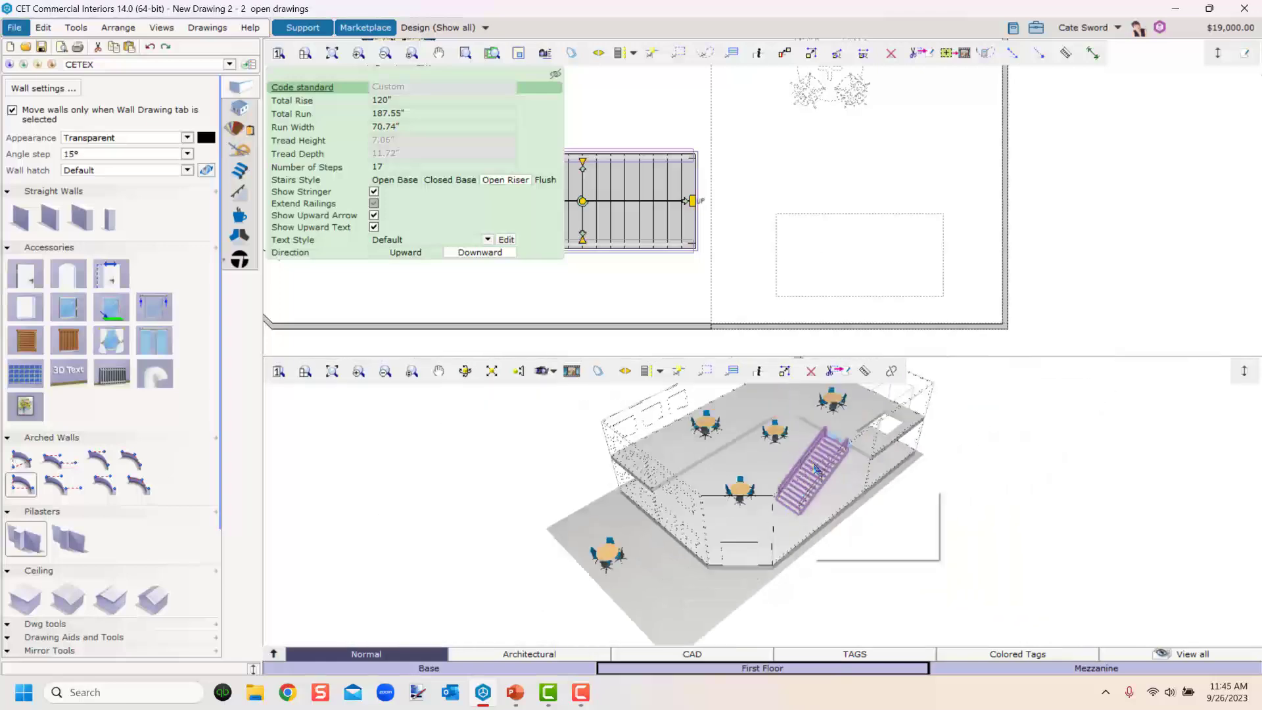
Move the straight stair beneath the mezzanine opening so it rises to the mezzanine.
left_click_drag(817, 469, 847, 411)
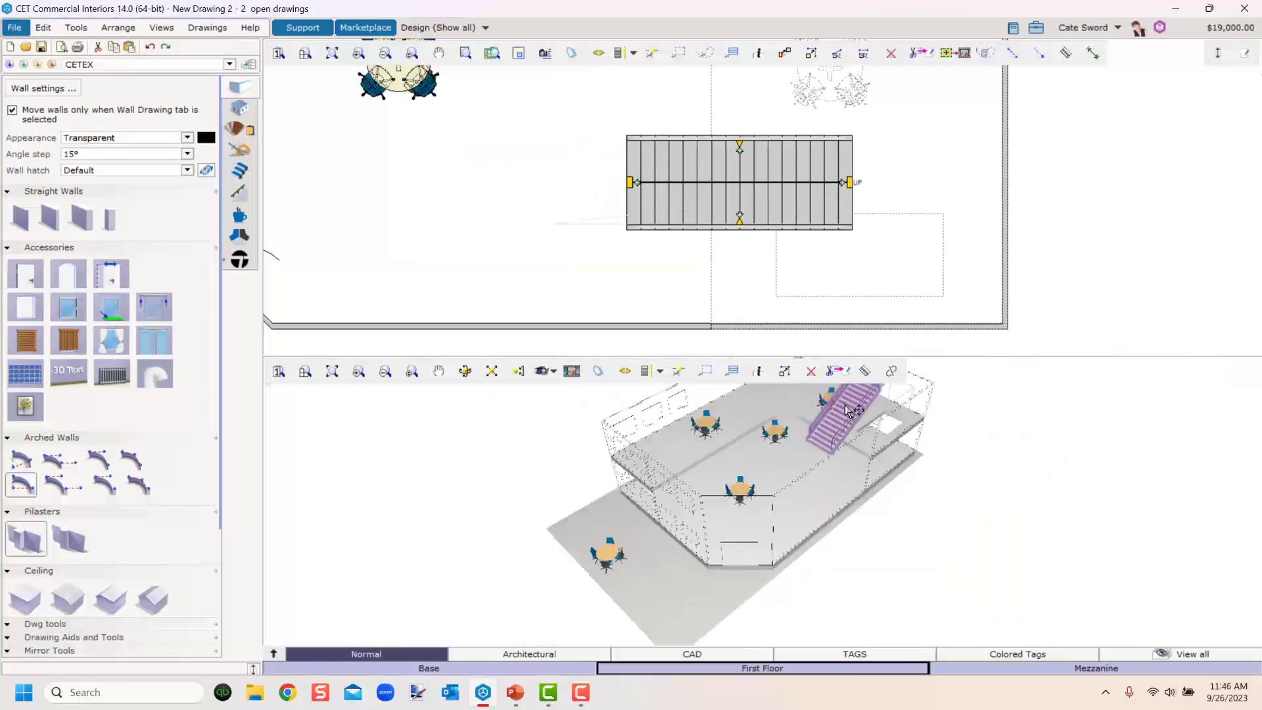
left_click(848, 411)
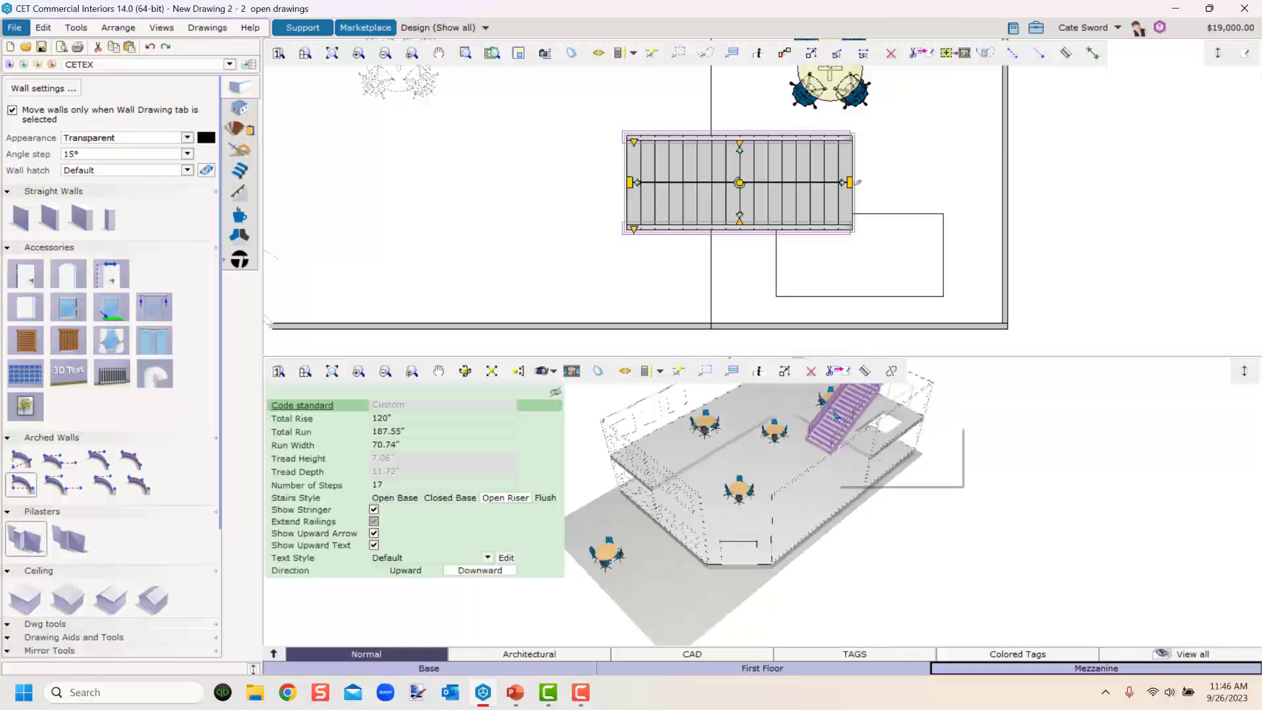
left_click_drag(833, 415, 785, 485)
scroll(762, 487, "up", 5)
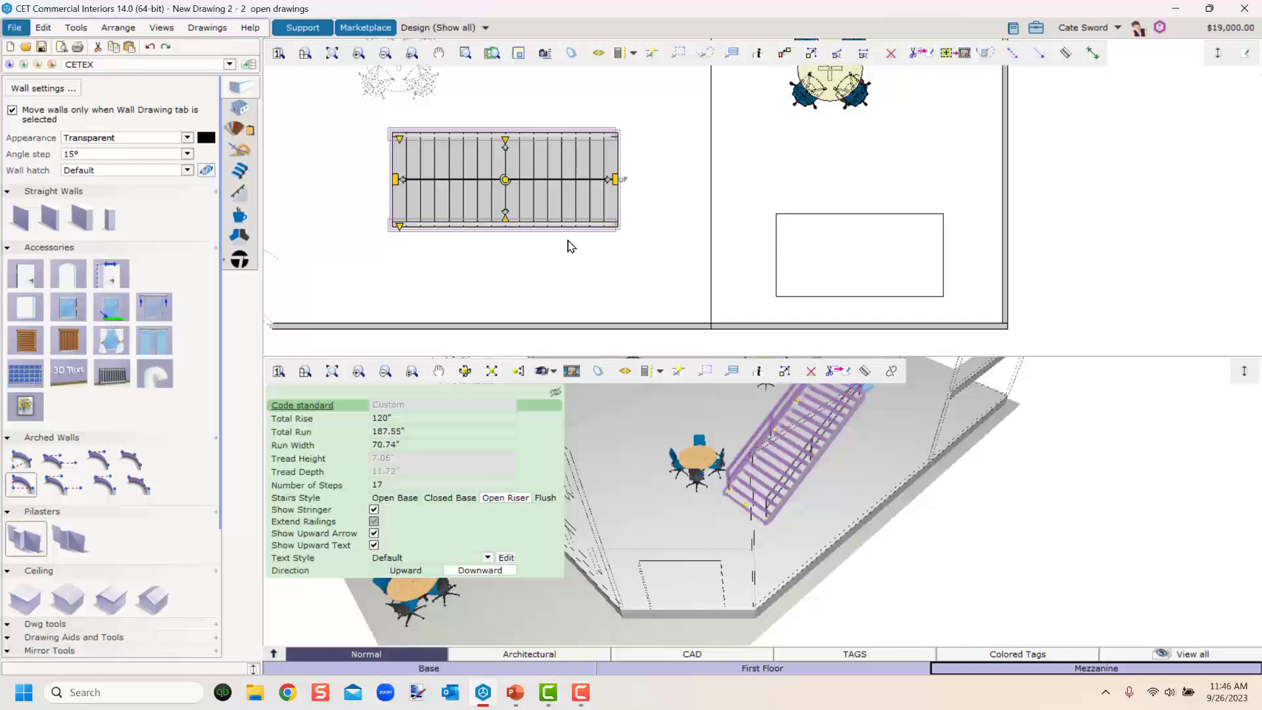
left_click_drag(551, 207, 878, 285)
left_click(1024, 522)
middle_click_drag(964, 404, 846, 527)
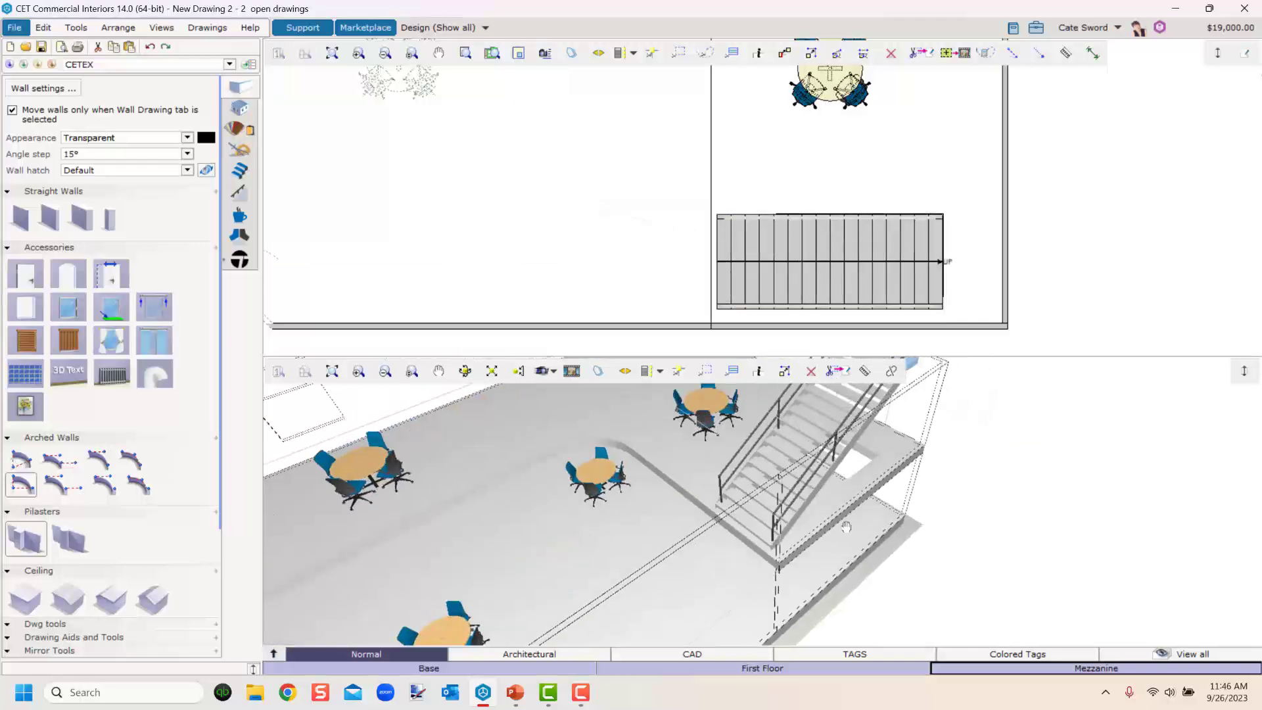
Nudge the straight stair into alignment with the mezzanine opening's edge.
left_click_drag(912, 283, 826, 266)
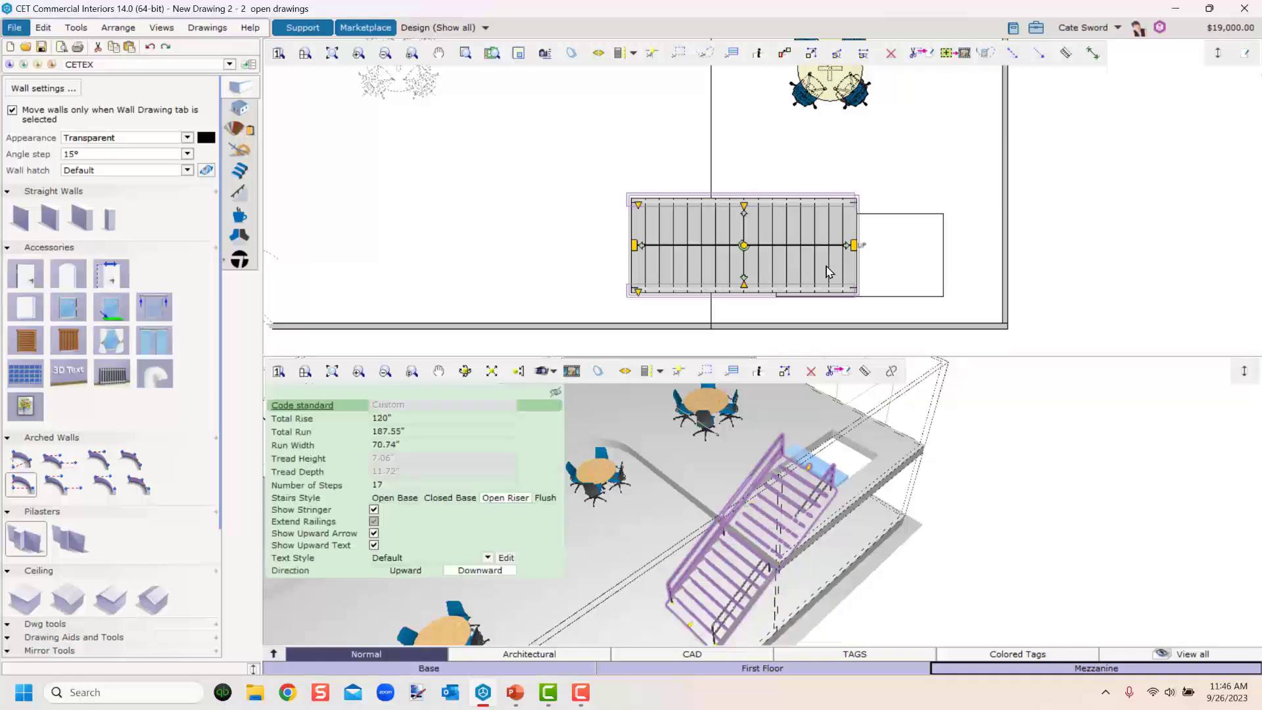
left_click(784, 270)
mouse_move(647, 259)
left_mouse_down()
mouse_move(735, 265)
mouse_move(664, 275)
left_mouse_up()
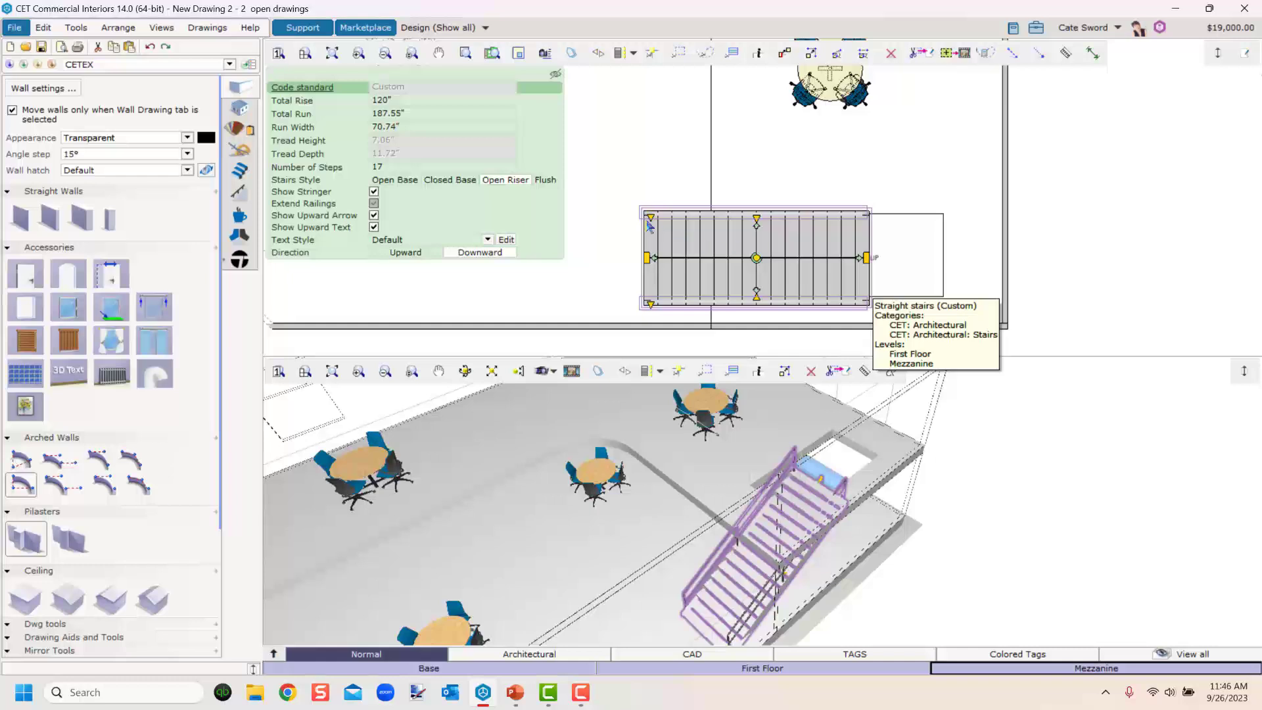
mouse_move(685, 282)
left_mouse_down()
mouse_move(741, 295)
mouse_move(677, 281)
mouse_move(747, 282)
mouse_move(690, 278)
left_mouse_up()
scroll(949, 271, "up", 3)
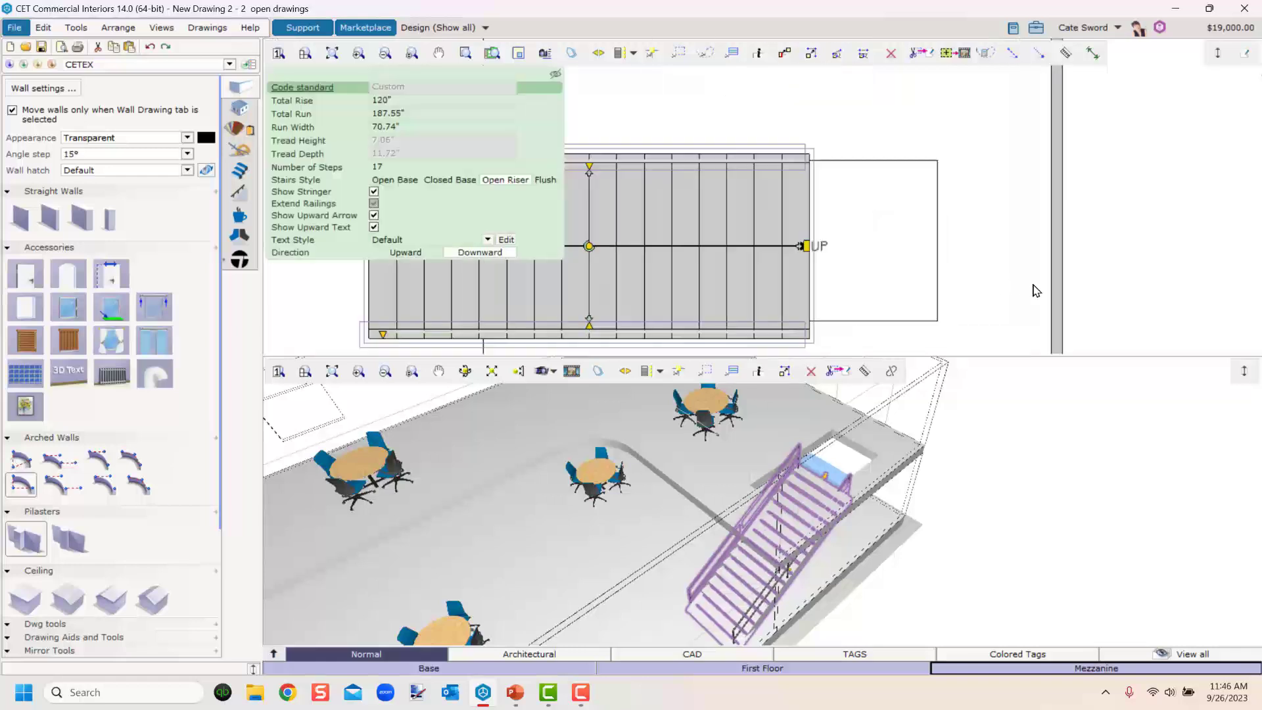
key("Right")
key("Right")
key("Right")
key("Right")
key("Right")
key("Right")
key("Right")
key("Right")
key("Right")
key("Right")
key("Right")
key("Right")
key("Right")
key("Right")
key("Right")
key("Right")
key("Right")
key("Right")
key("Right")
key("Right")
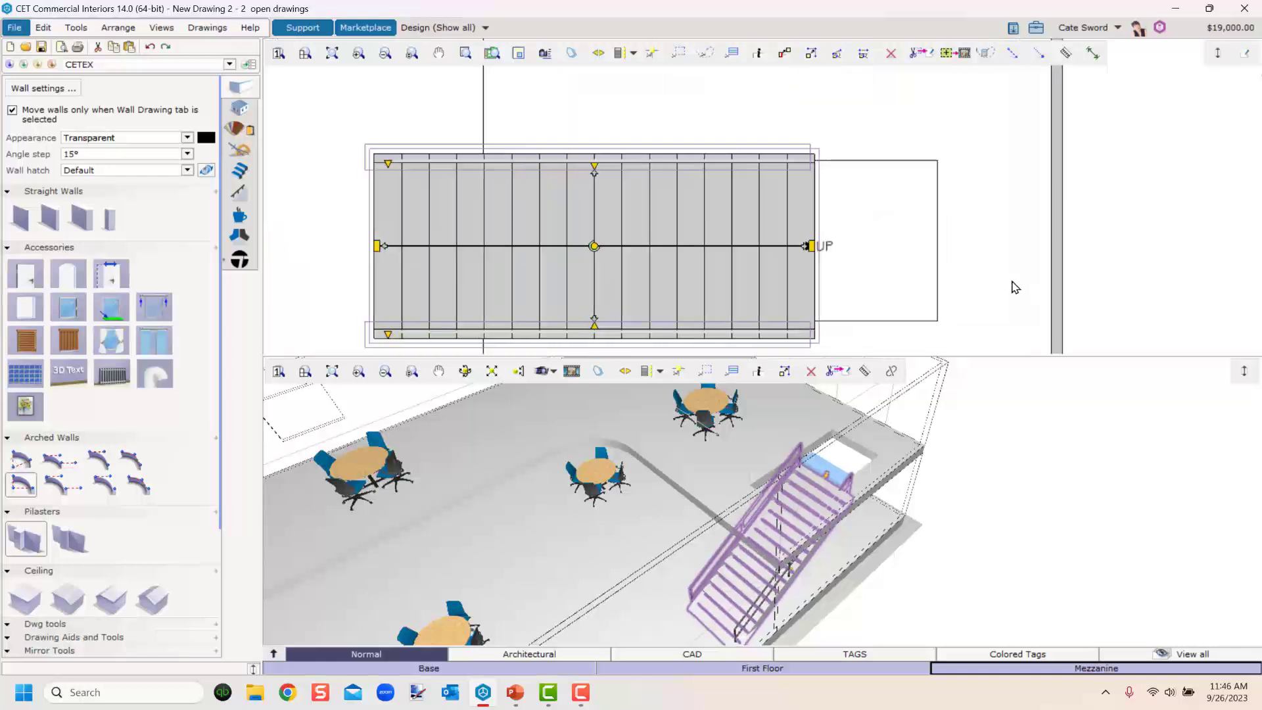
key("Right")
key("Right")
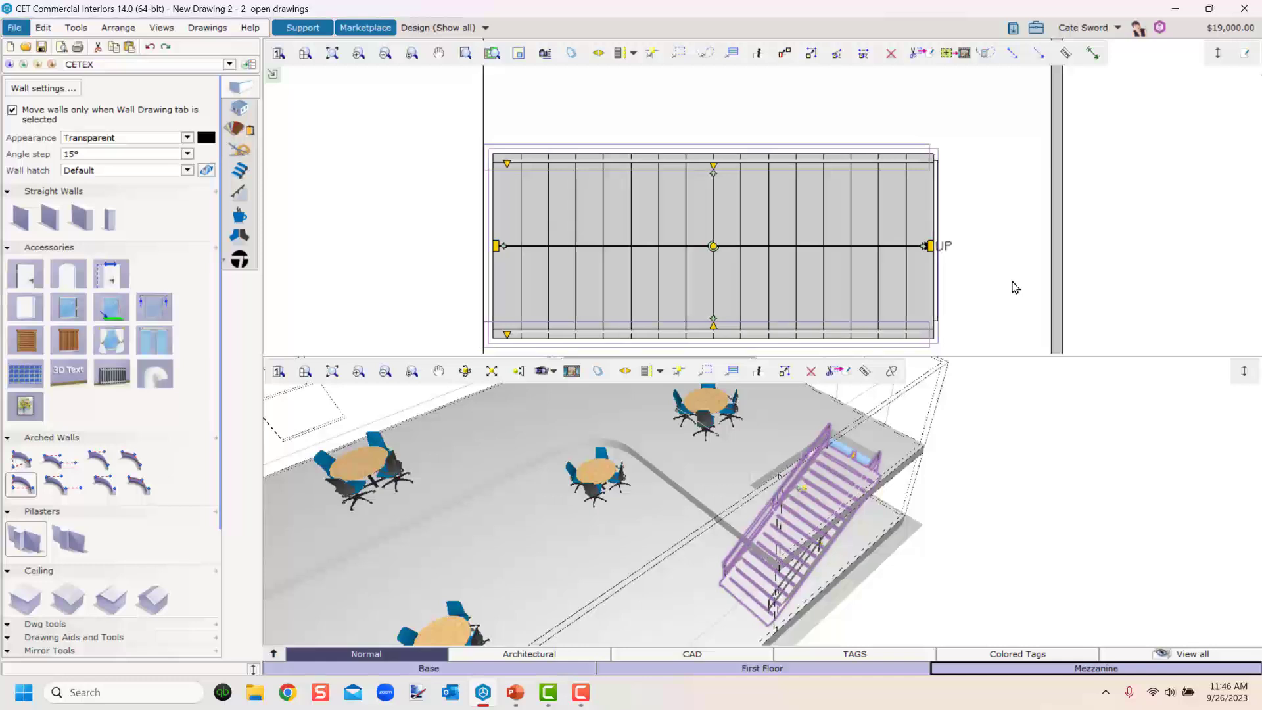
key("Left")
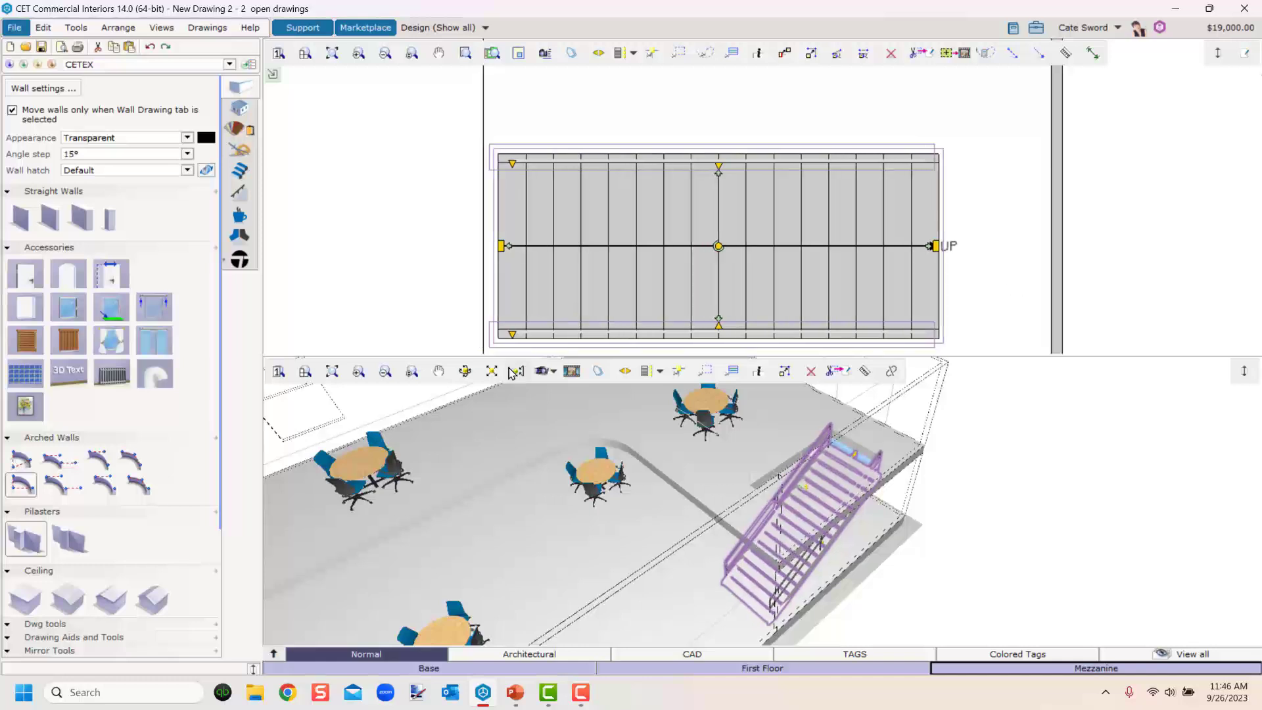
left_click(373, 166)
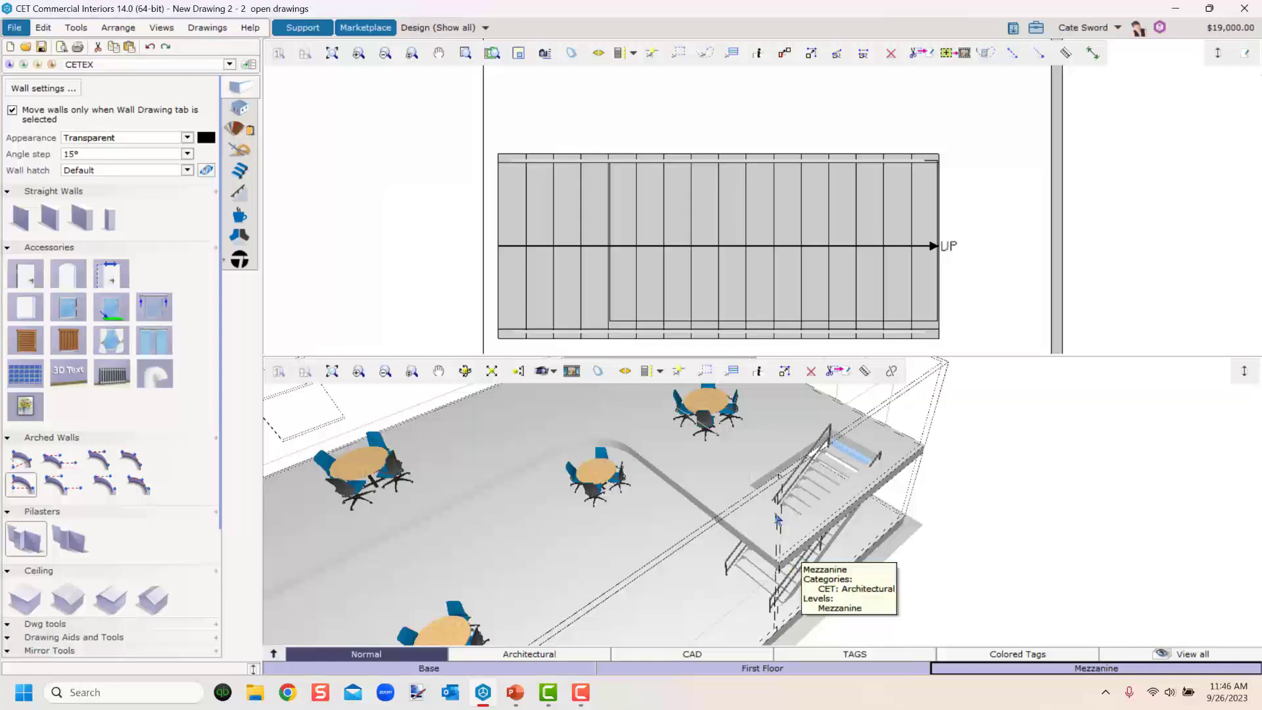
Select the mezzanine floor hole and stretch its edges to fit around the stair.
scroll(766, 520, "up", 2)
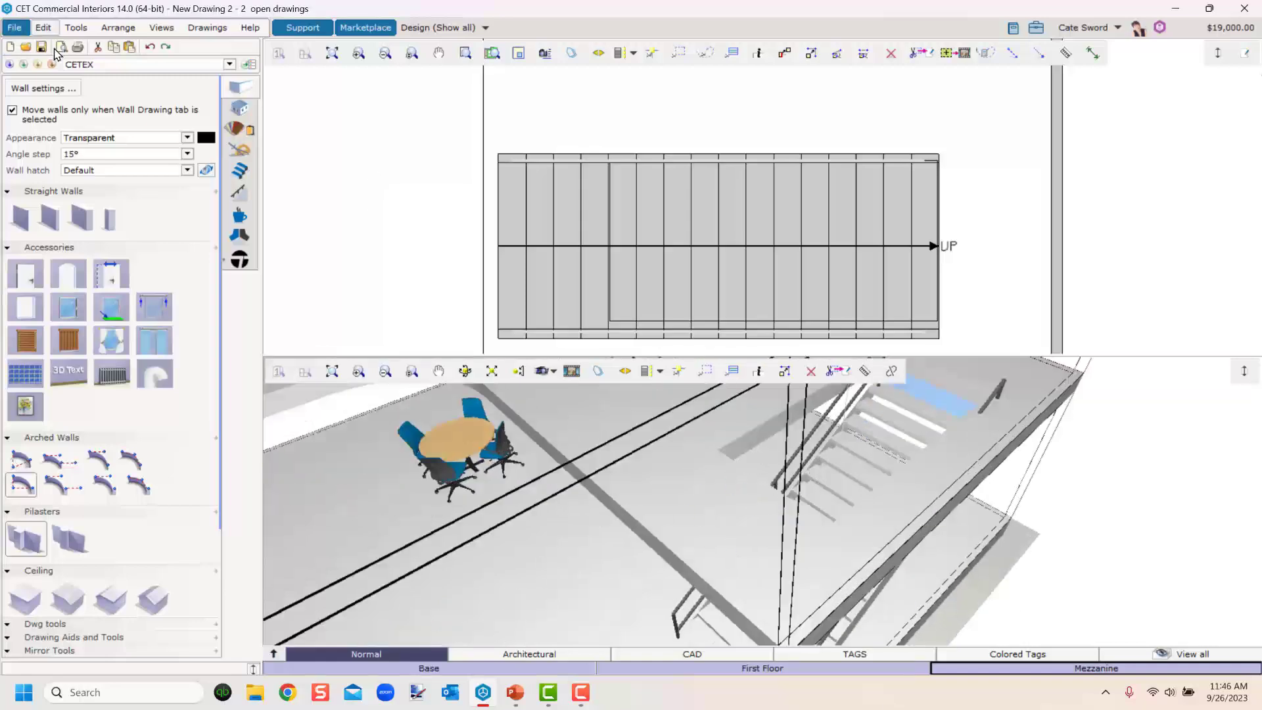
left_click(238, 109)
left_click(746, 525)
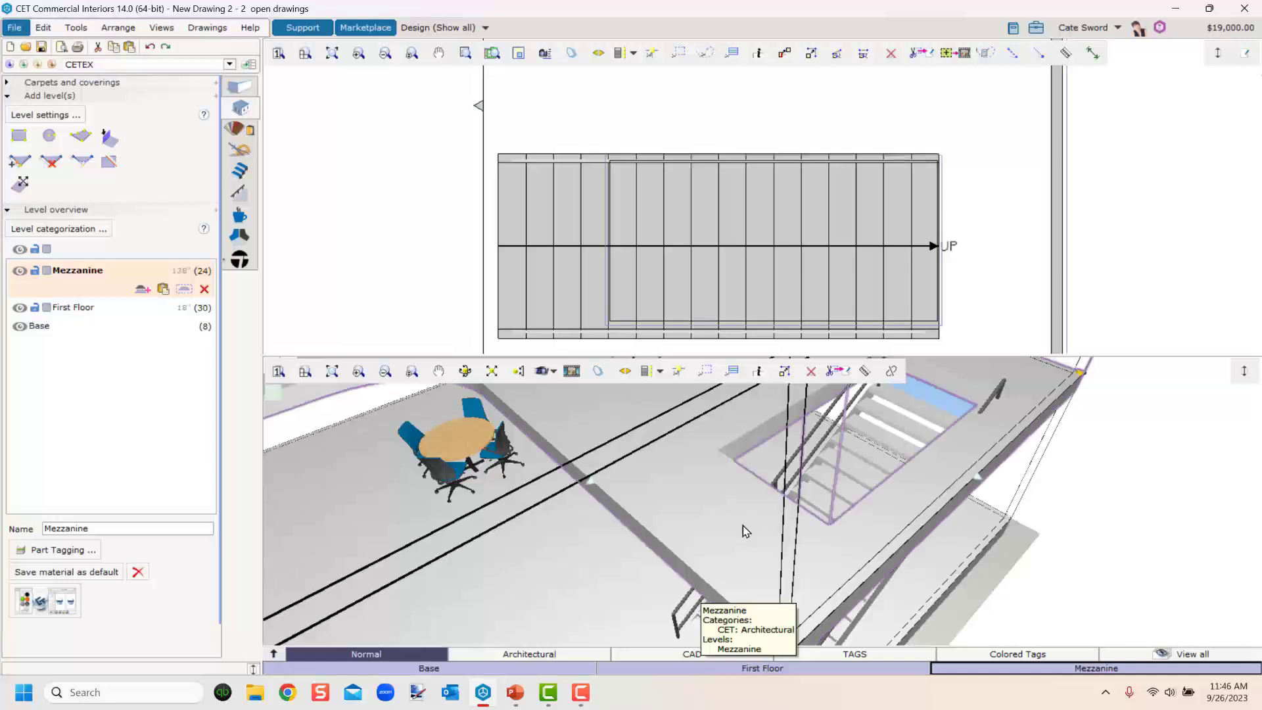
right_click_drag(725, 521, 800, 583)
middle_click_drag(734, 497, 839, 614)
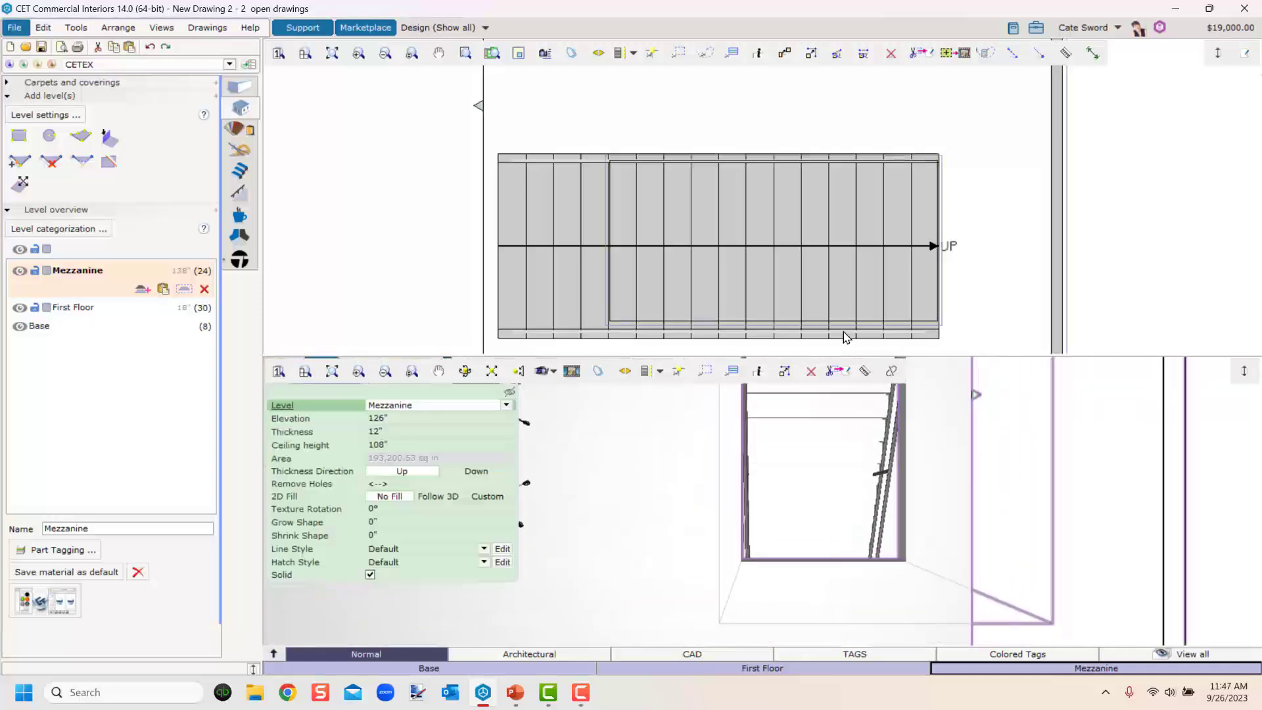
scroll(848, 260, "down", 2)
left_click(730, 322)
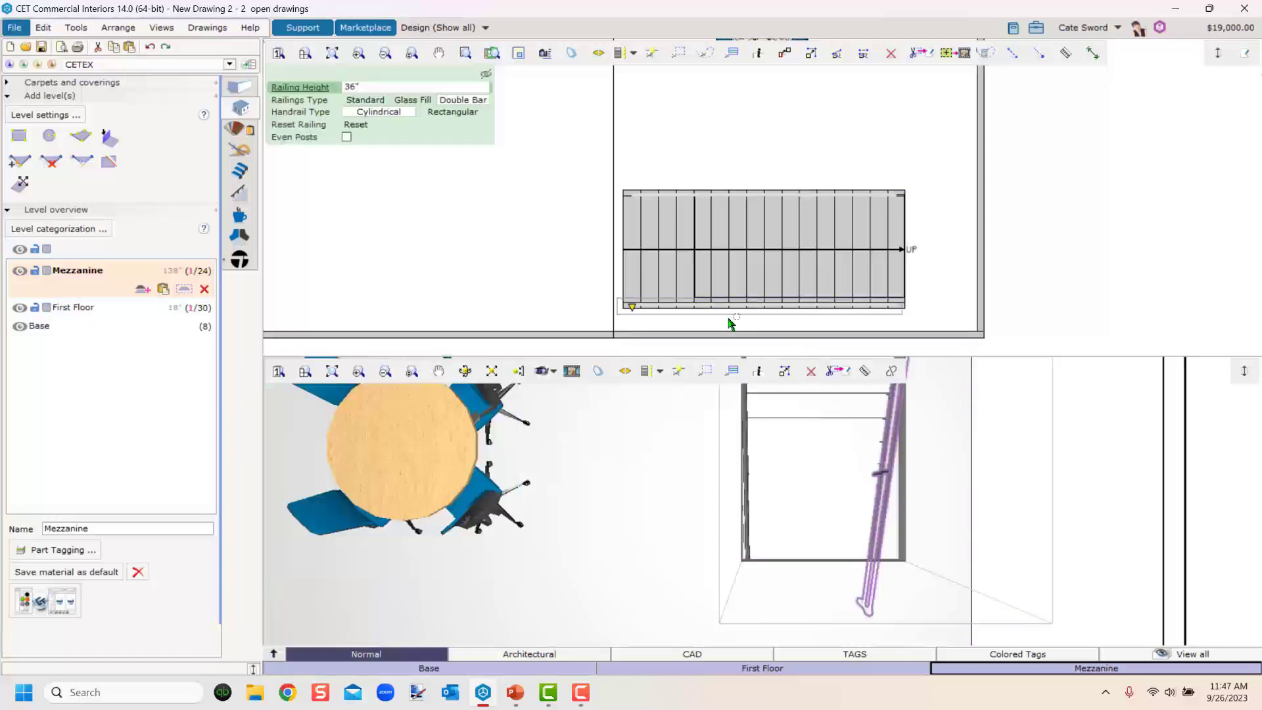
left_click(734, 303)
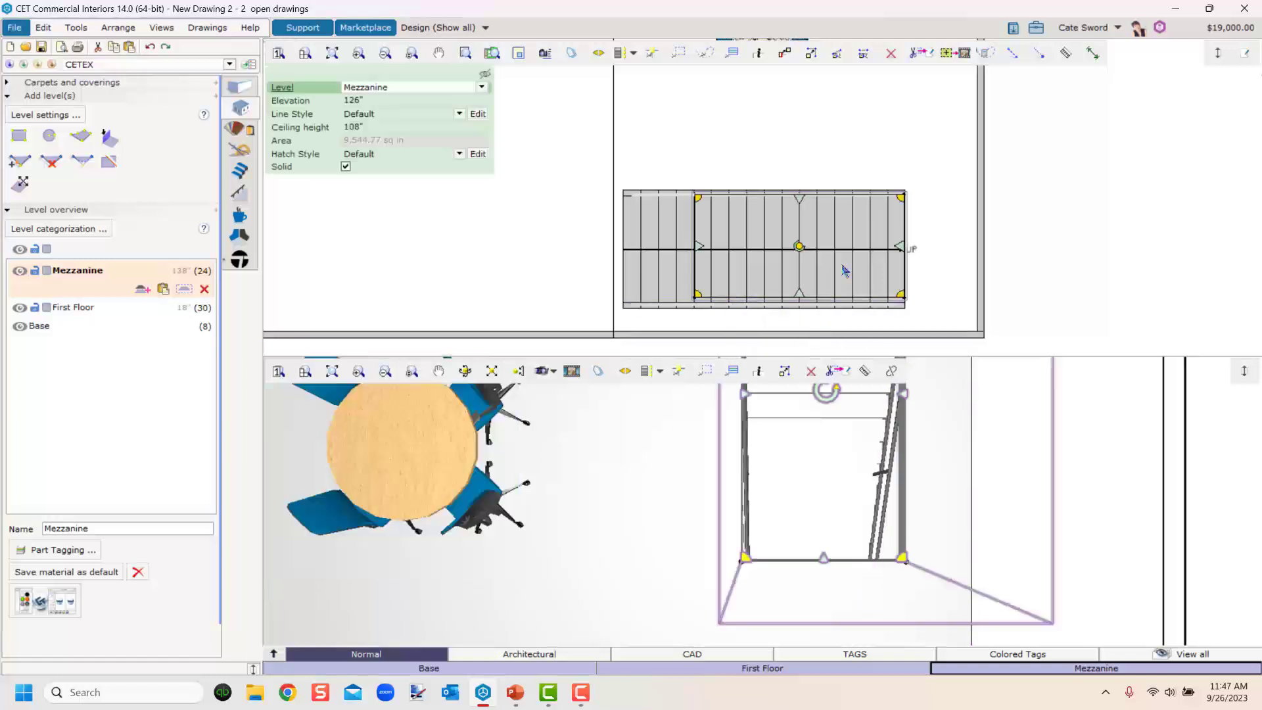
scroll(846, 271, "up", 2)
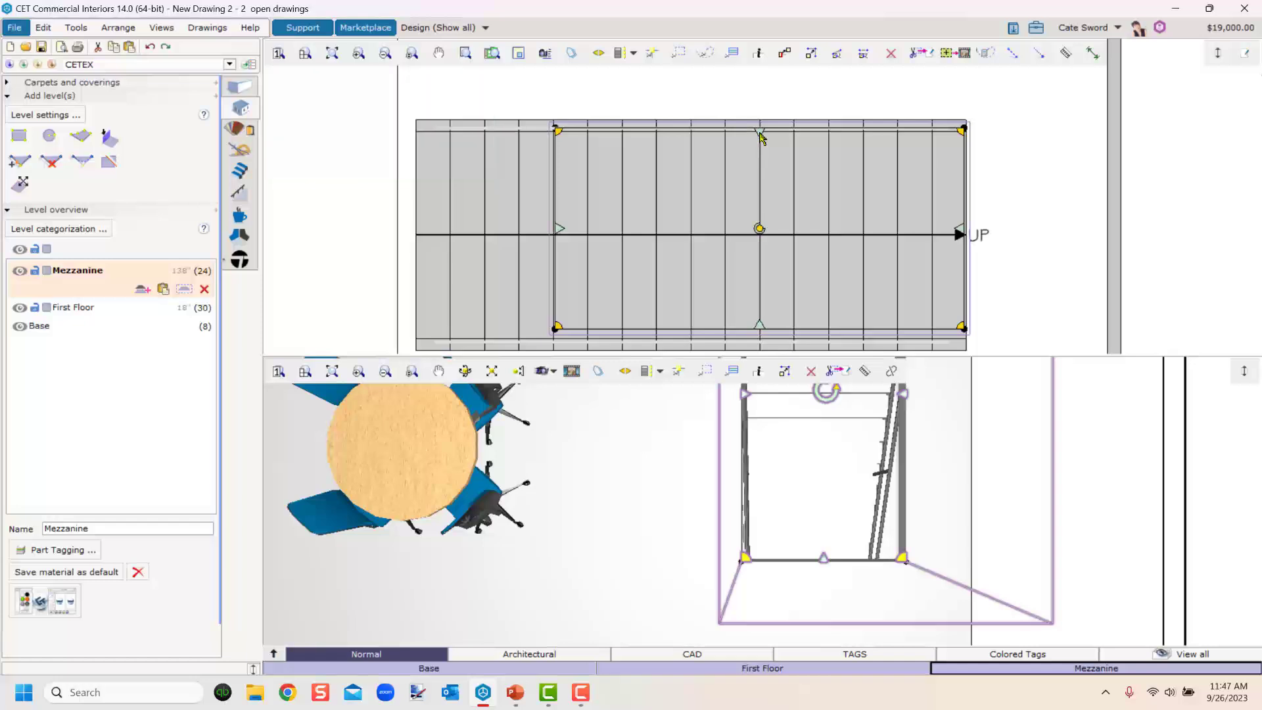
left_click_drag(760, 123, 762, 118)
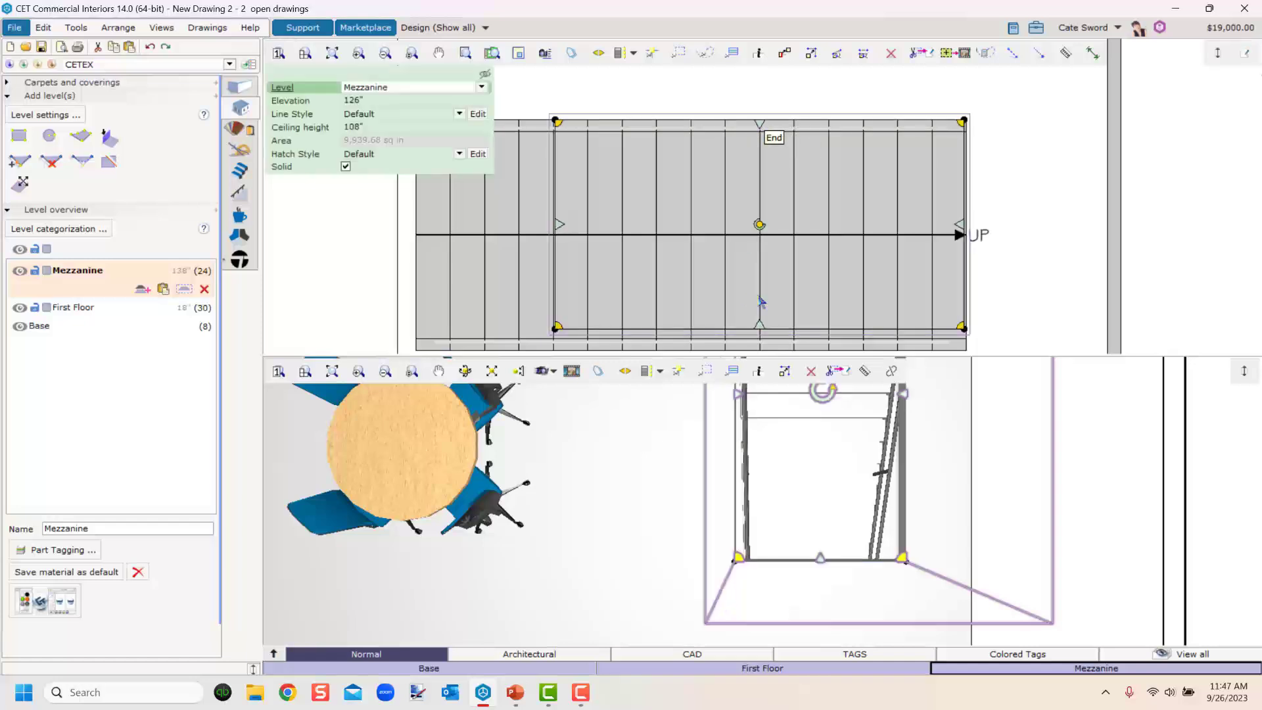
middle_click_drag(779, 274, 767, 160)
left_click_drag(747, 210, 747, 235)
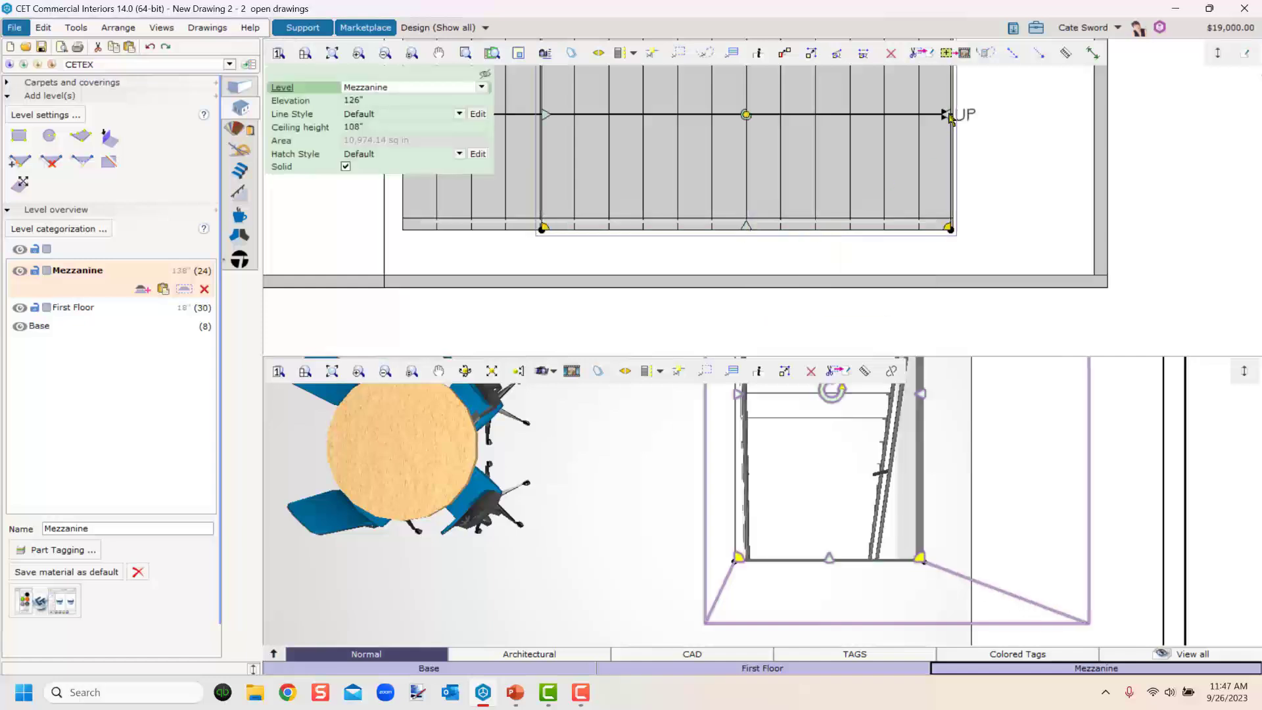
left_click_drag(947, 120, 951, 118)
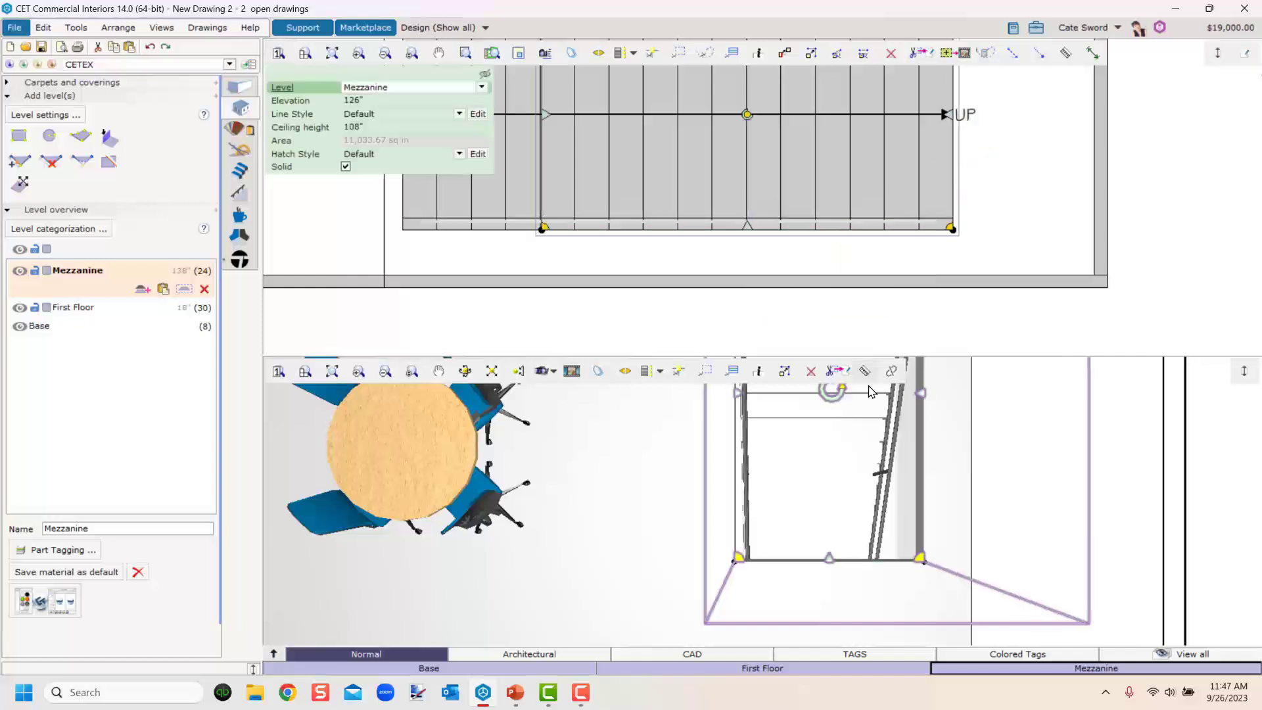
Orbit and zoom the 3D view to inspect the straight stair at the mezzanine opening.
scroll(835, 545, "down", 3)
left_click(1034, 536)
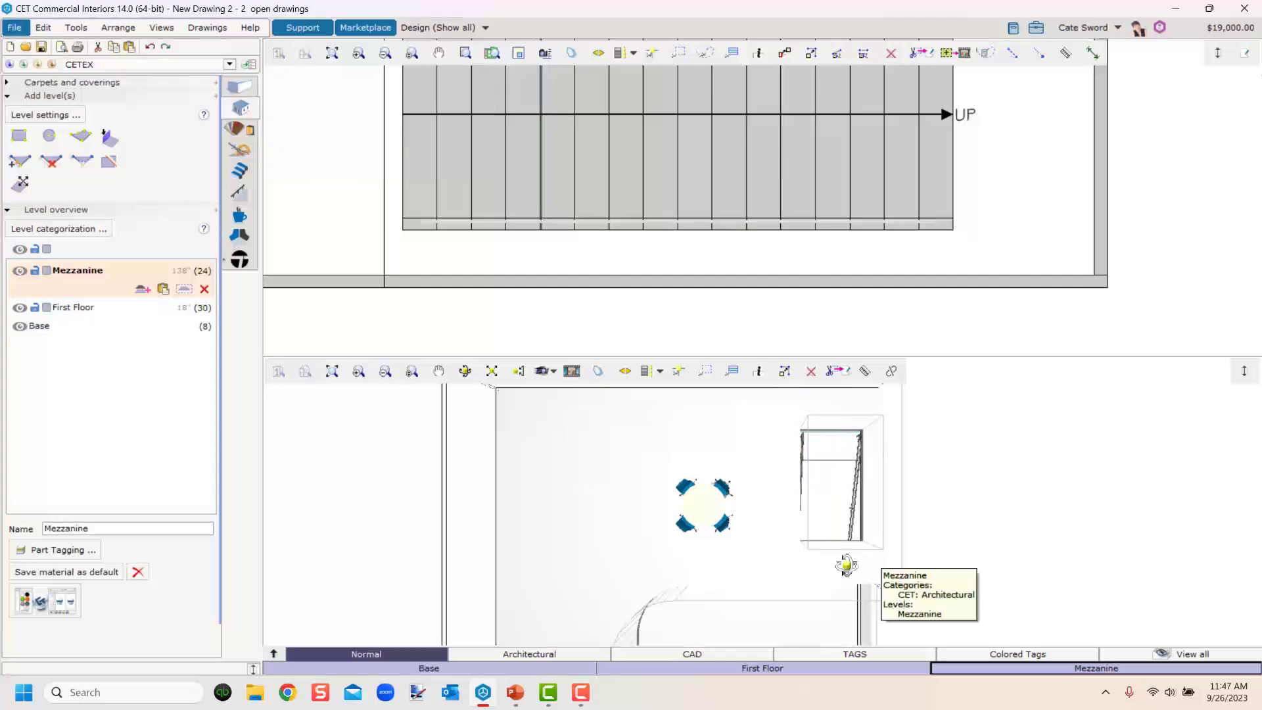
middle_click_drag(845, 563, 729, 476)
scroll(921, 575, "up", 2)
scroll(922, 575, "up", 2)
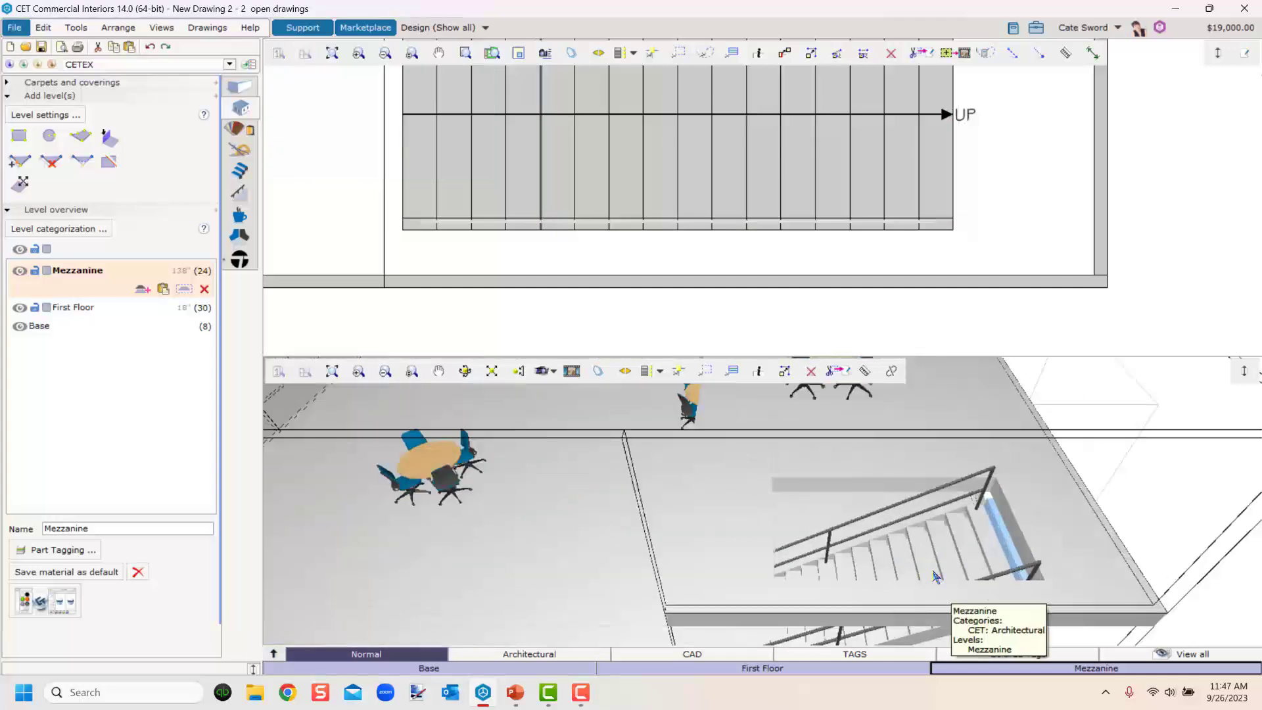
middle_click_drag(938, 589, 864, 494)
left_click_drag(779, 539, 787, 536)
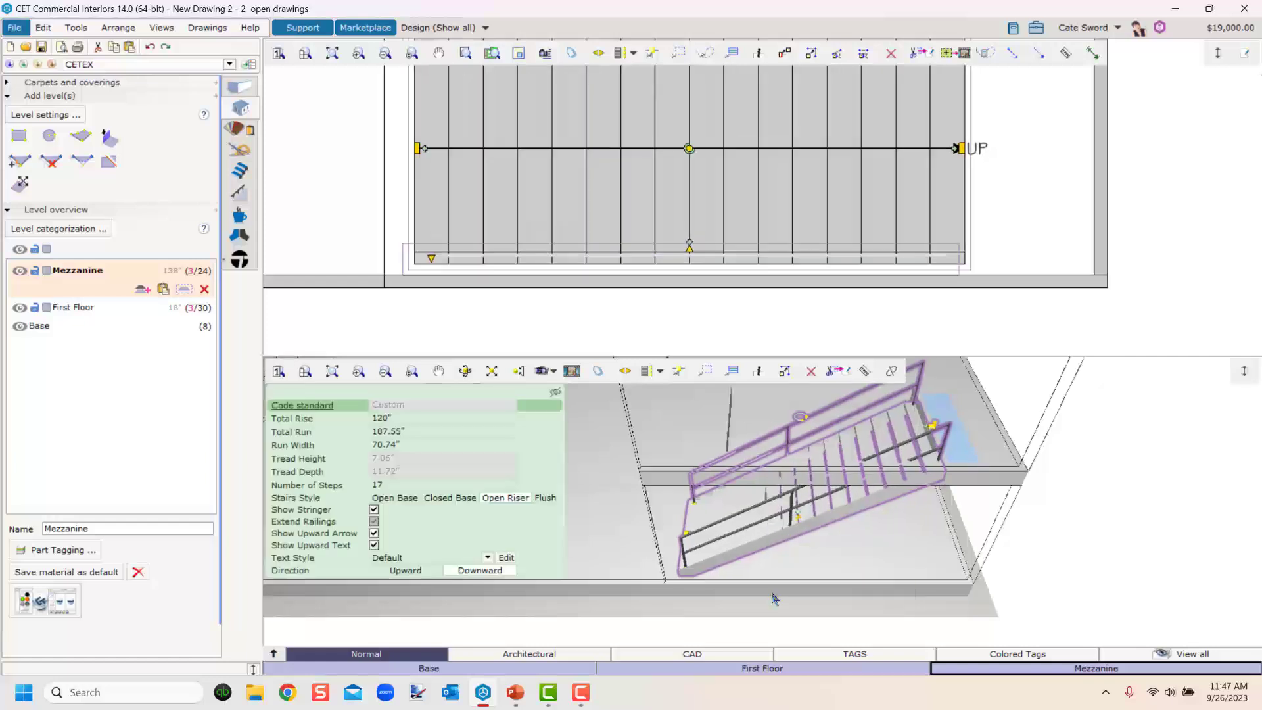
scroll(673, 603, "down", 2)
middle_click_drag(975, 554, 969, 592)
scroll(985, 205, "down", 5)
middle_click_drag(994, 211, 882, 220)
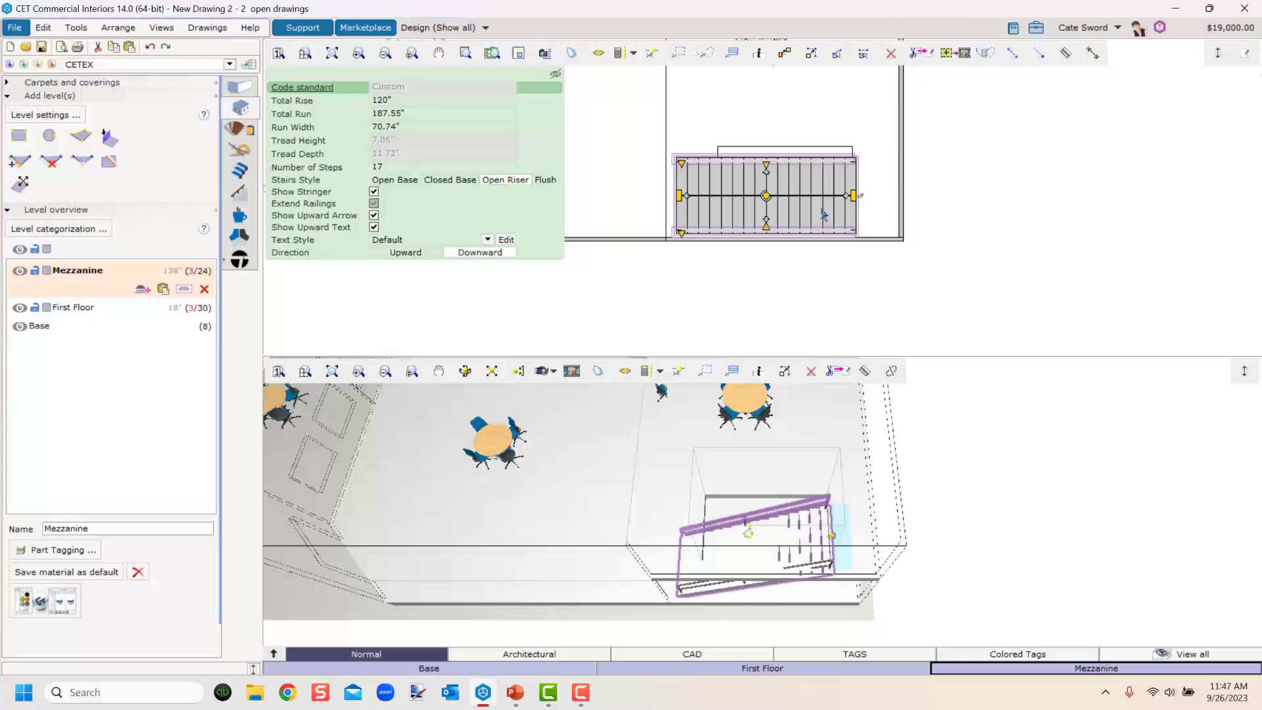
scroll(821, 513, "down", 5)
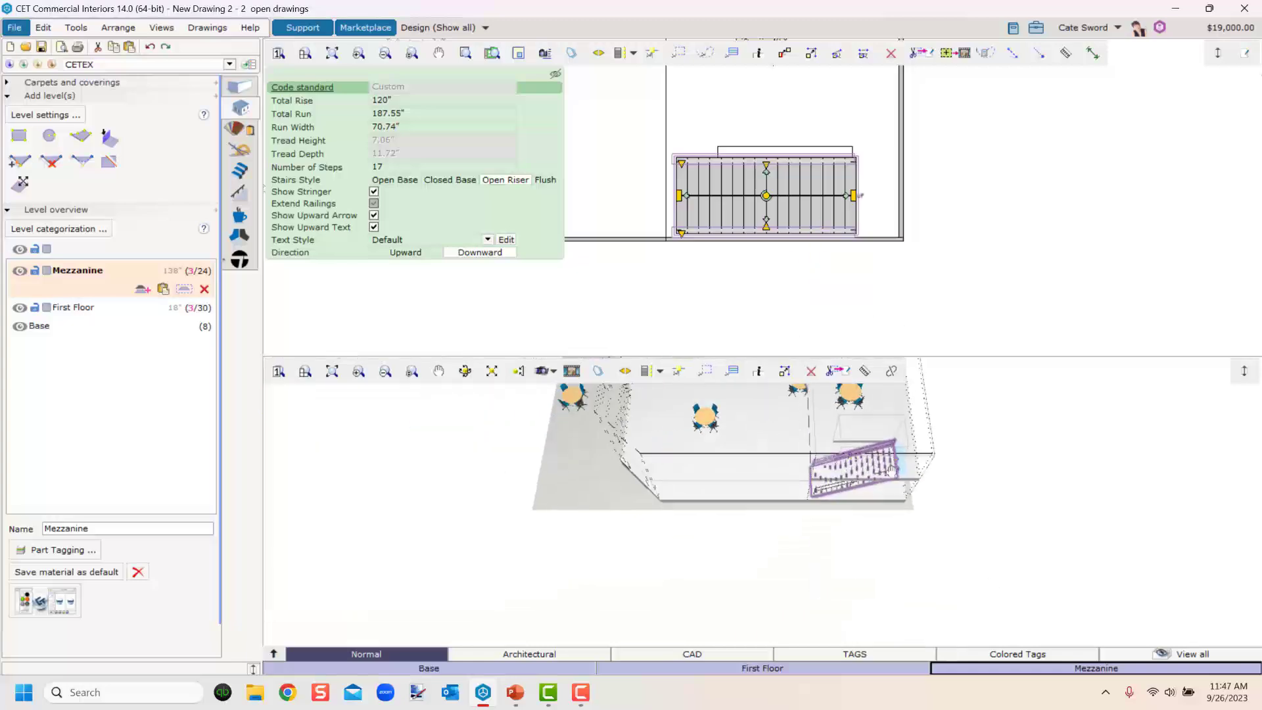
Orbit, pan and zoom both views to examine the whole two-level model.
left_click(806, 544)
middle_click_drag(806, 544, 890, 485)
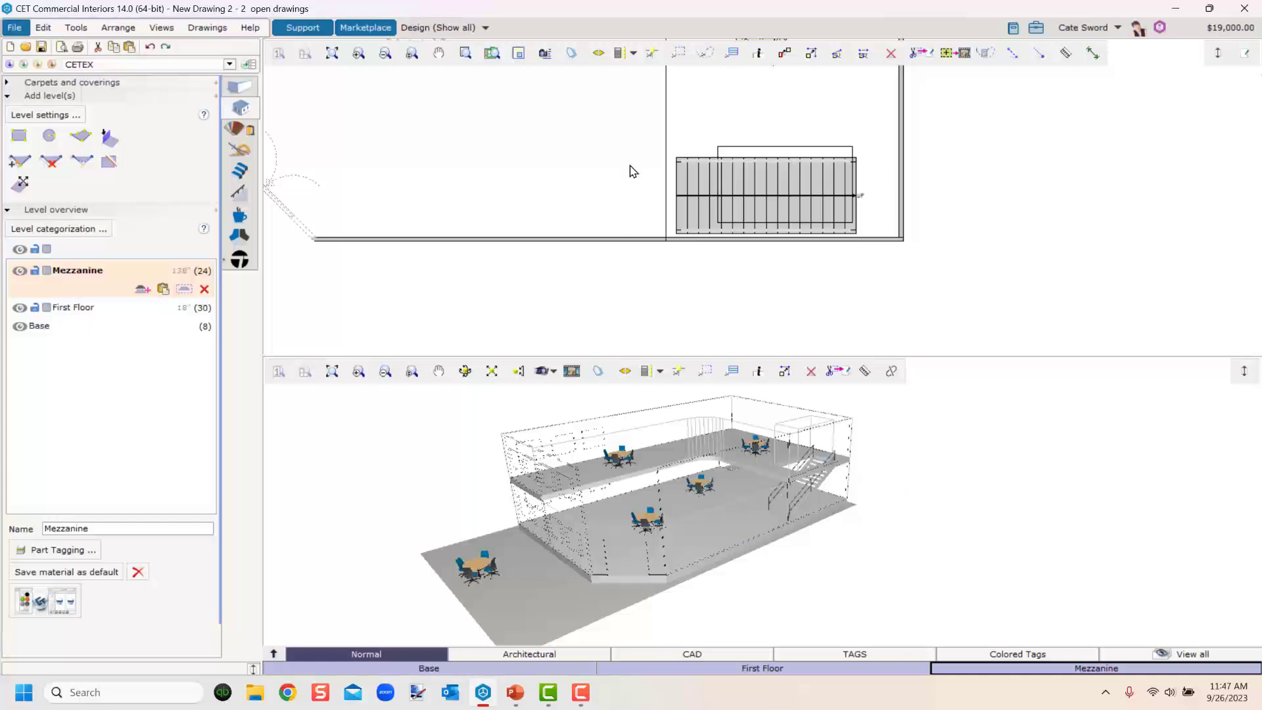
scroll(630, 172, "down", 3)
middle_click_drag(605, 141, 641, 266)
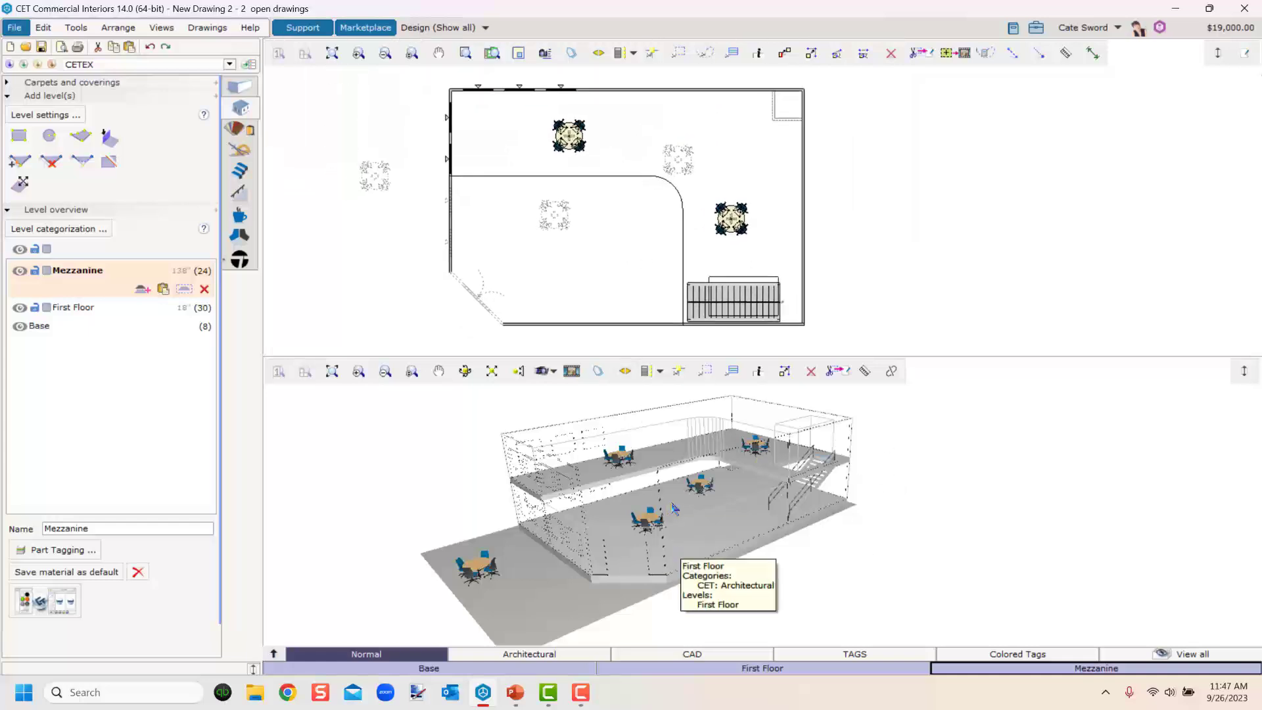
middle_click_drag(674, 507, 572, 529)
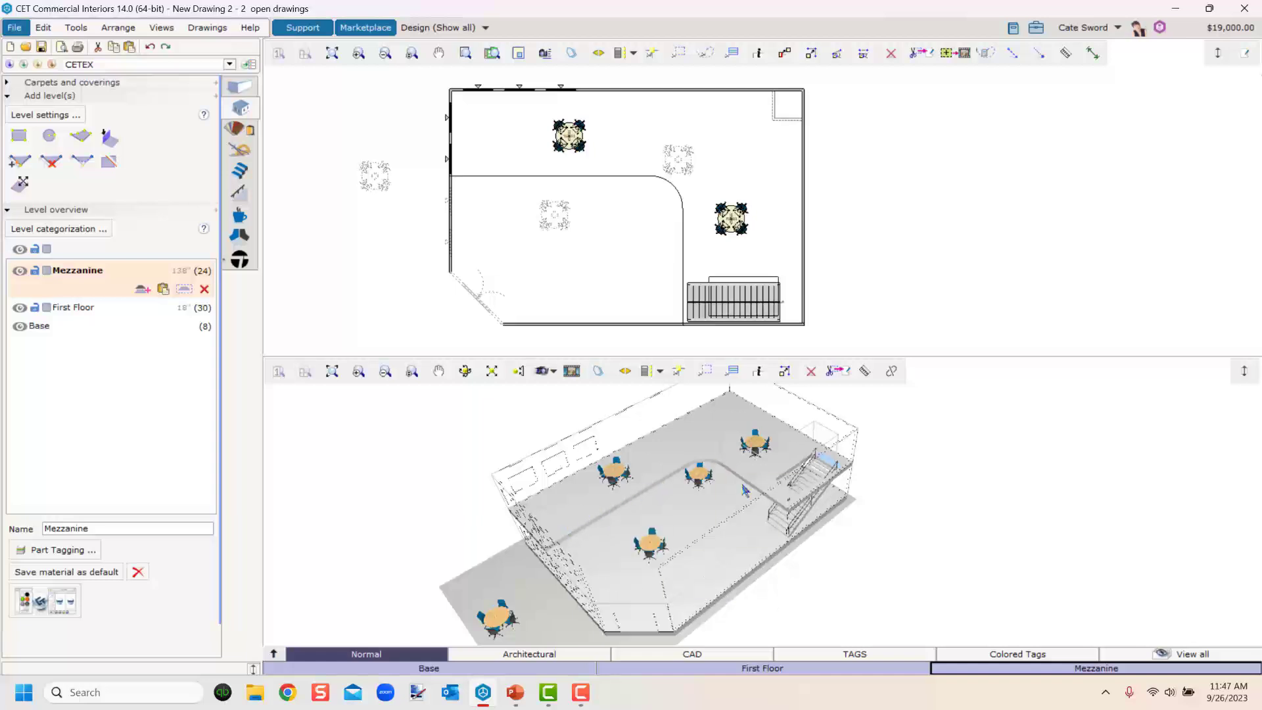
scroll(677, 494, "up", 5)
middle_click_drag(694, 520, 697, 525)
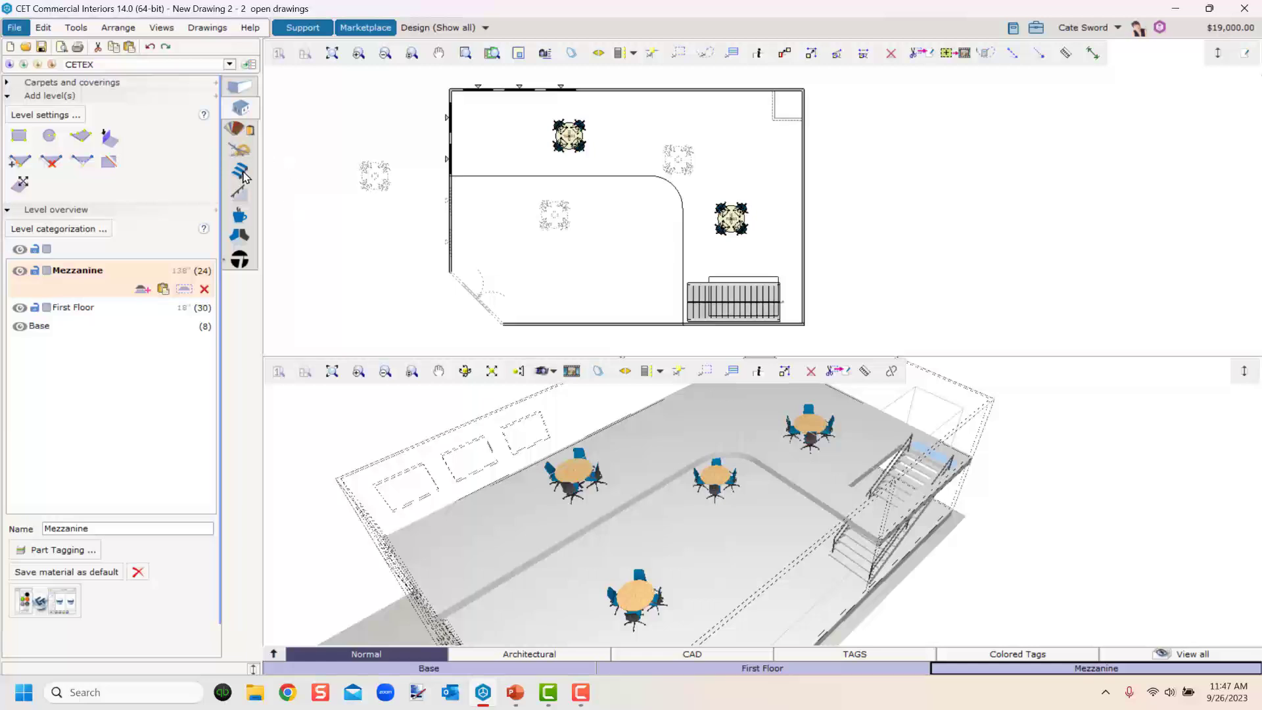
left_click(242, 173)
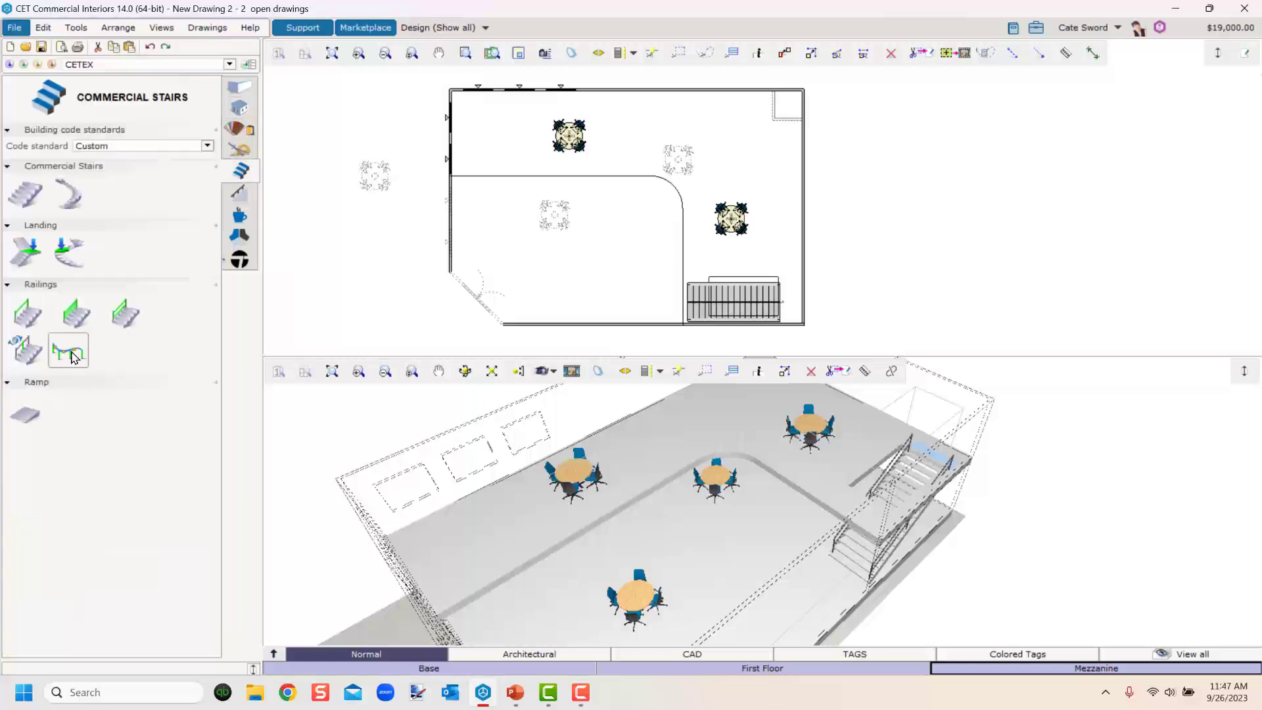
left_click(73, 357)
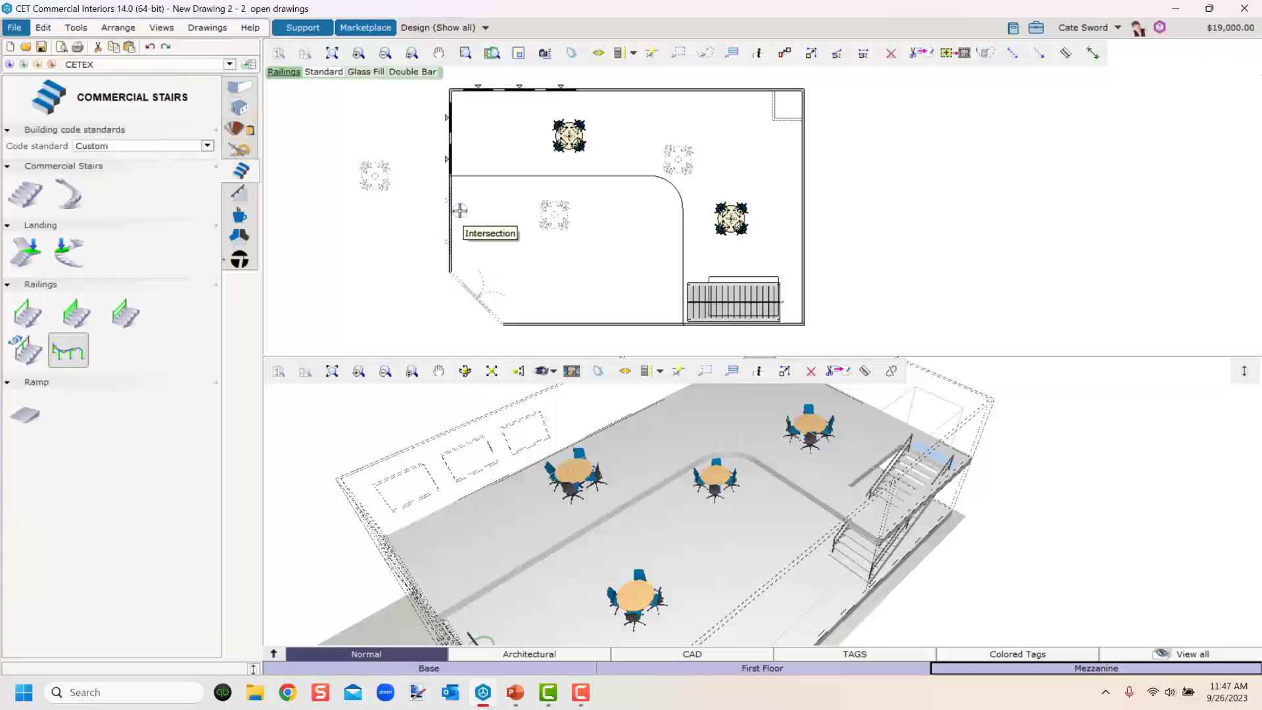
scroll(484, 197, "up", 5)
middle_click_drag(557, 297, 556, 298)
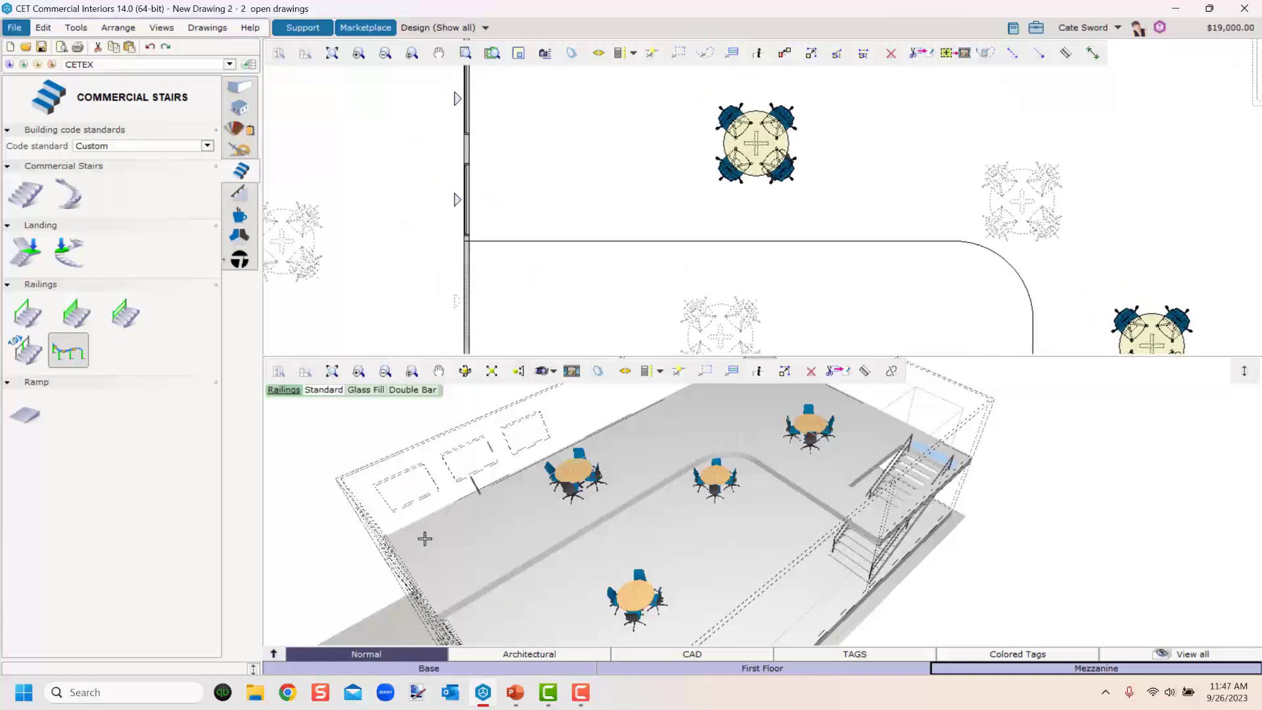
key("Escape")
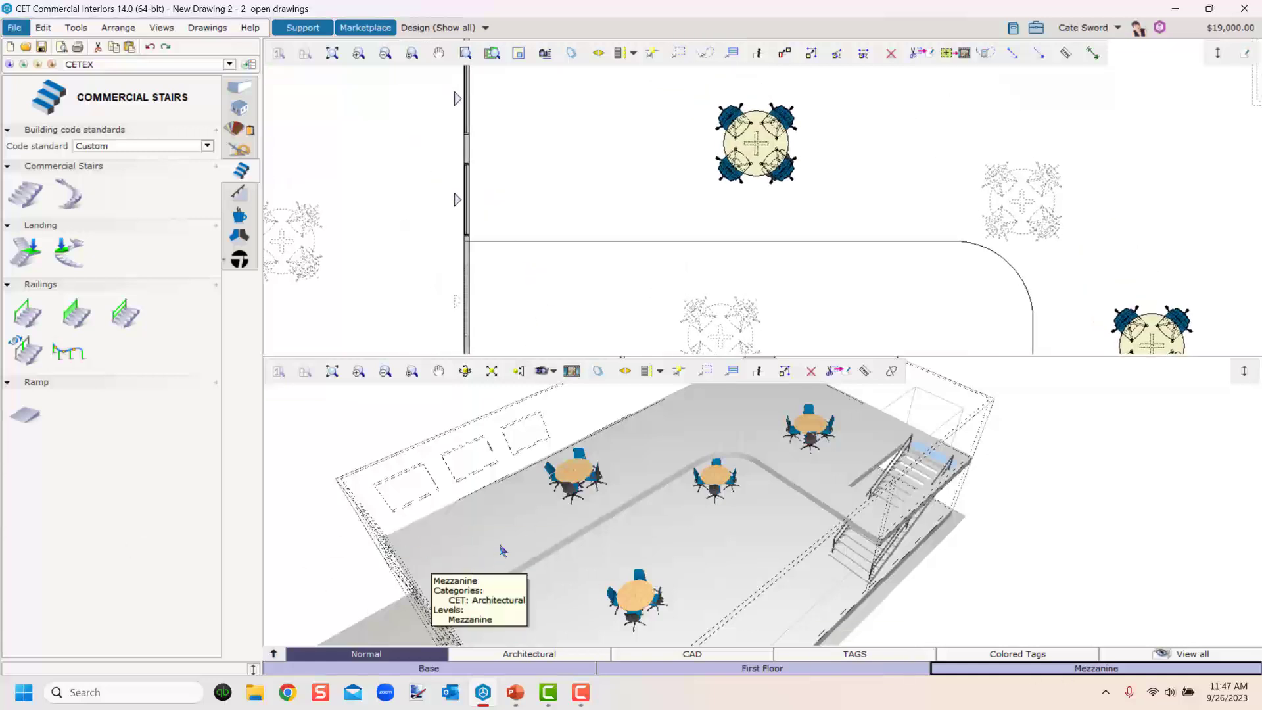
Draw a railing along the mezzanine's straight edge and around its curved corner.
left_click(1077, 669)
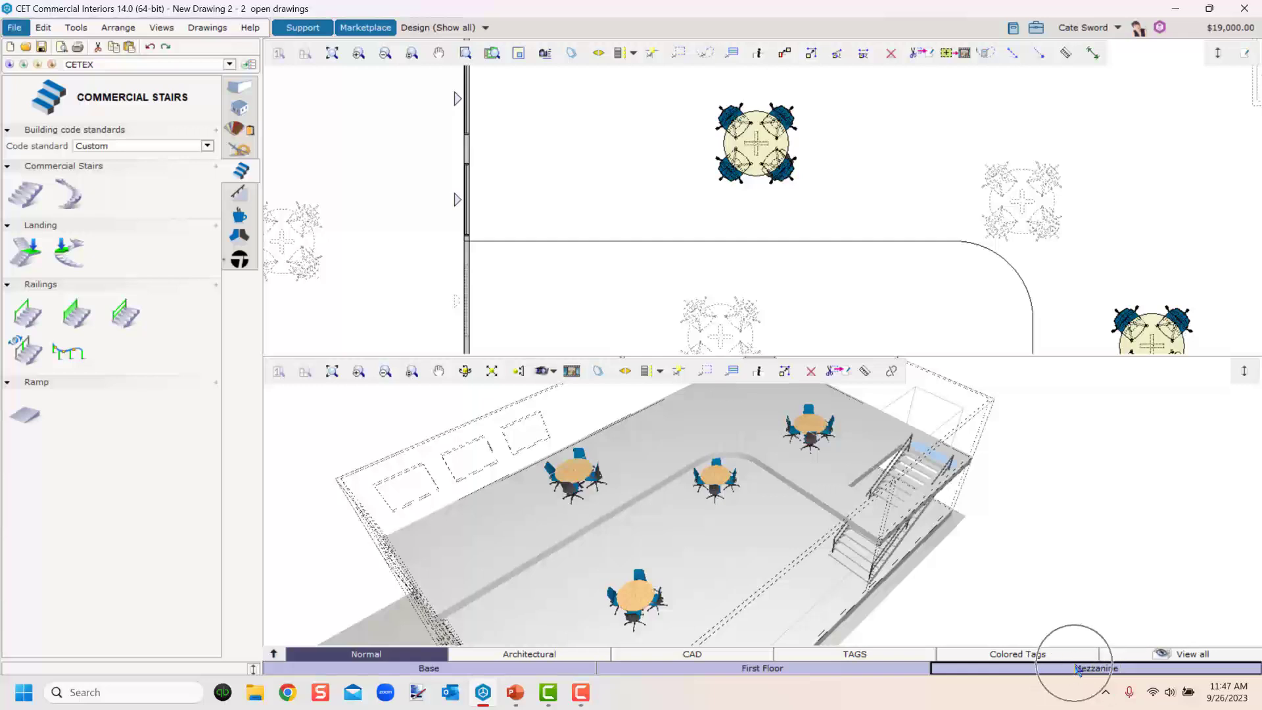
left_click(66, 354)
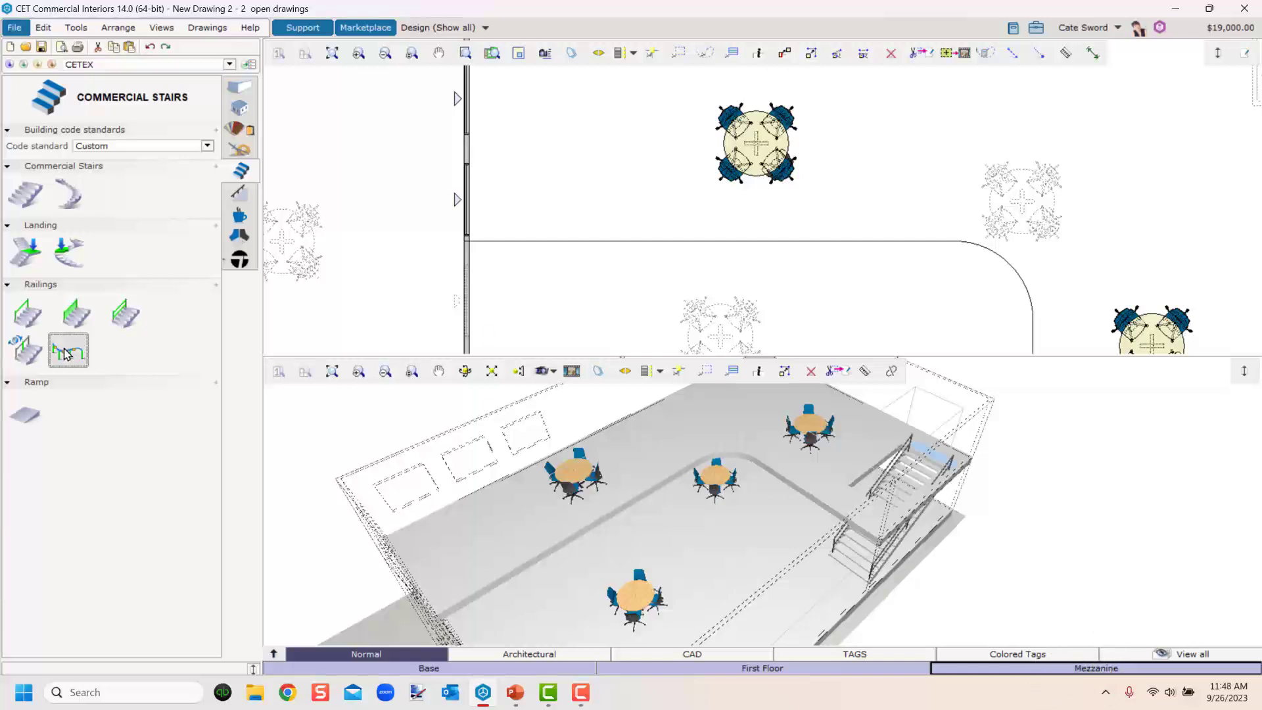
scroll(485, 211, "up", 4)
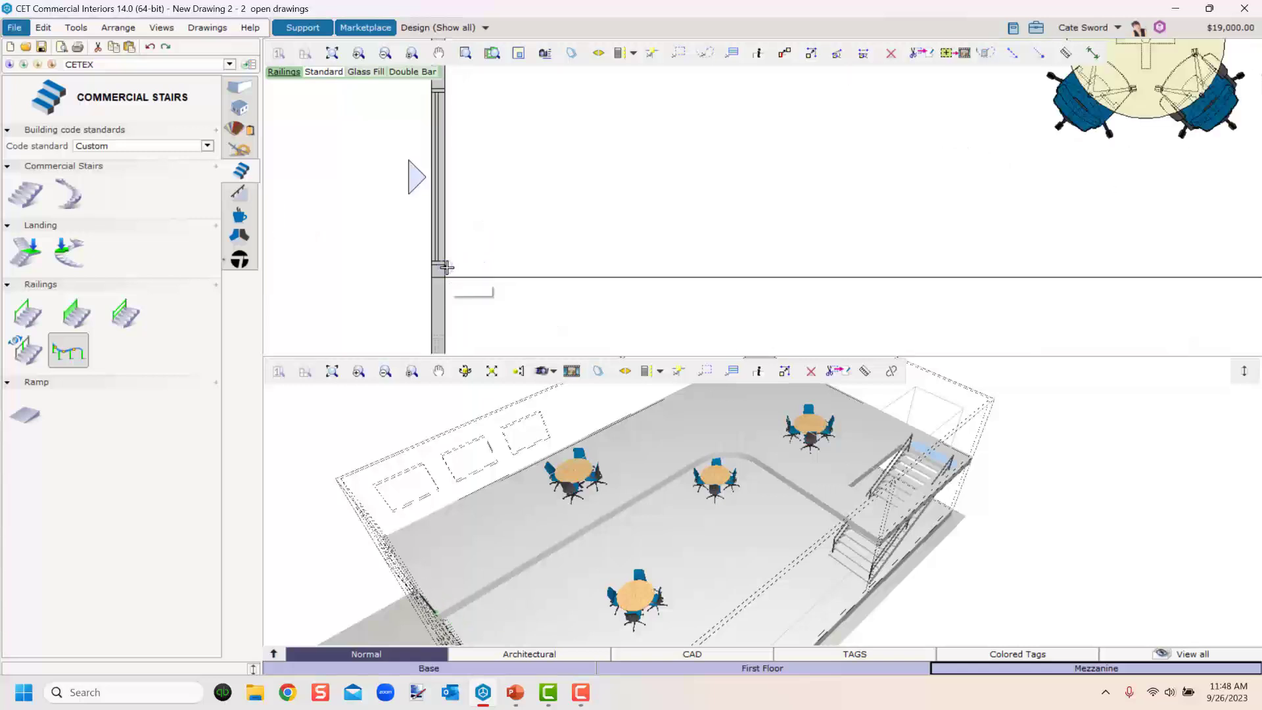
left_click(447, 267)
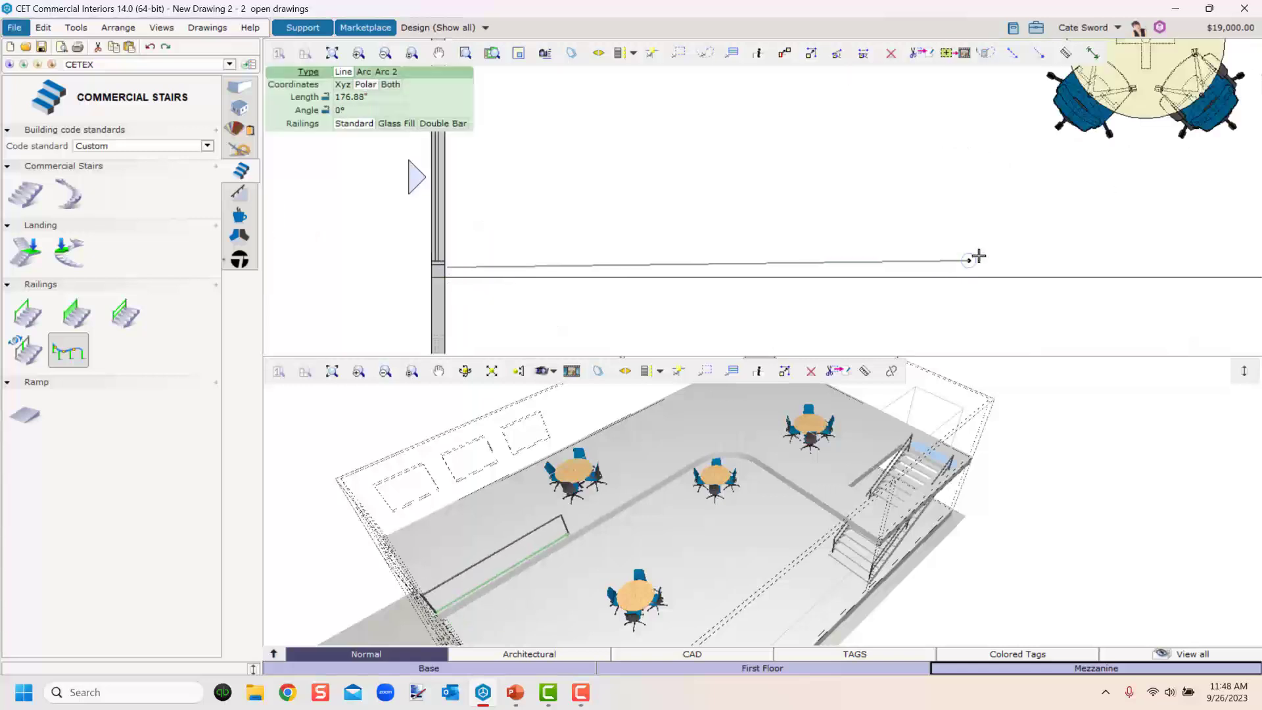
scroll(519, 197, "down", 3)
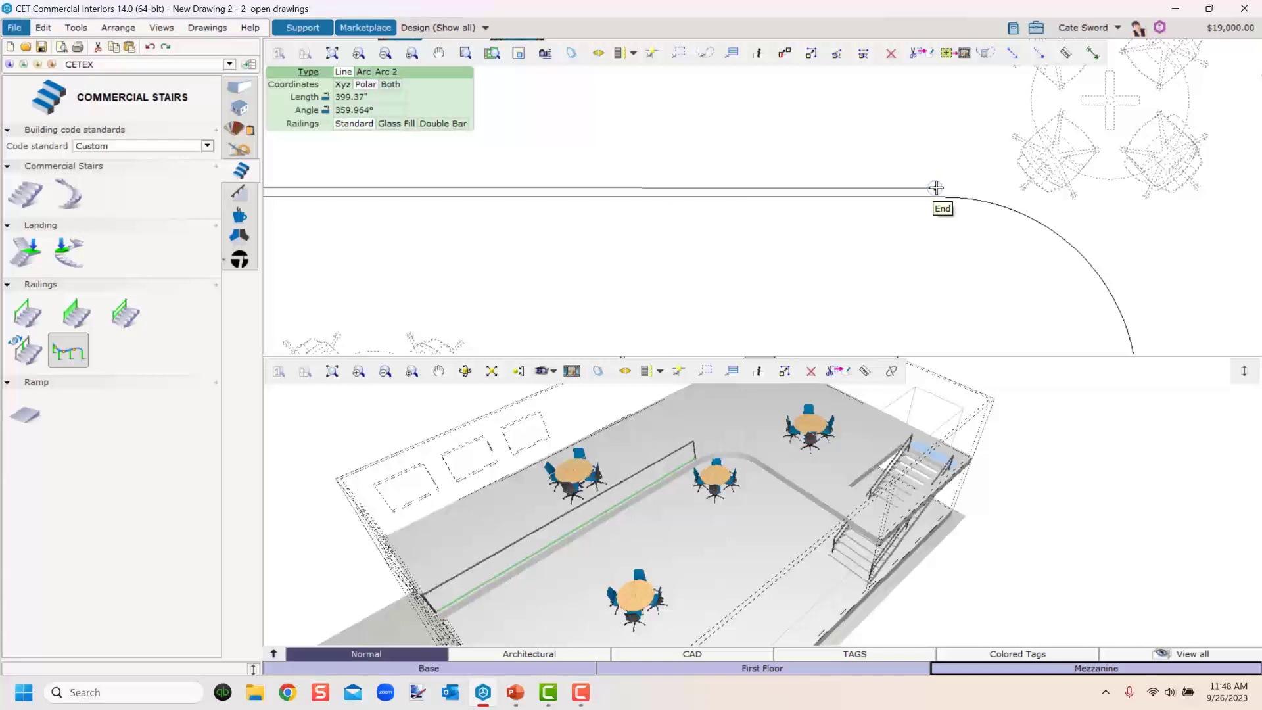
left_click(943, 188)
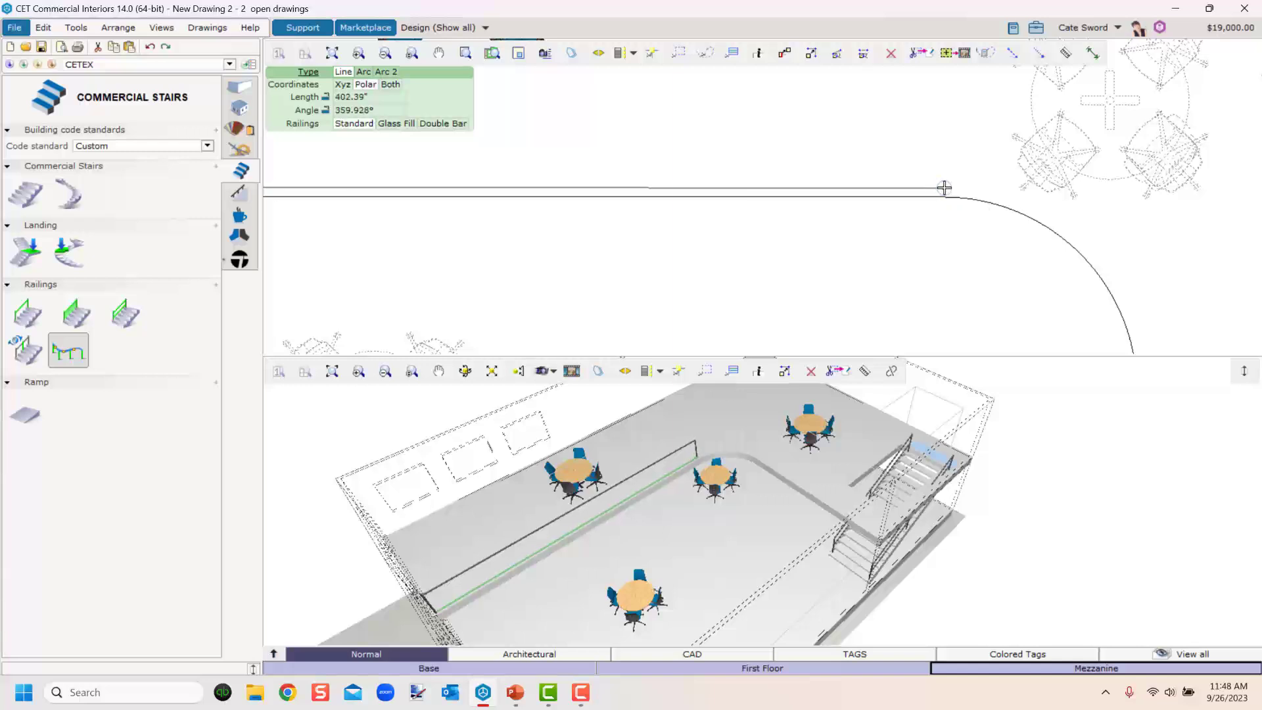
left_click(363, 72)
scroll(756, 132, "down", 2)
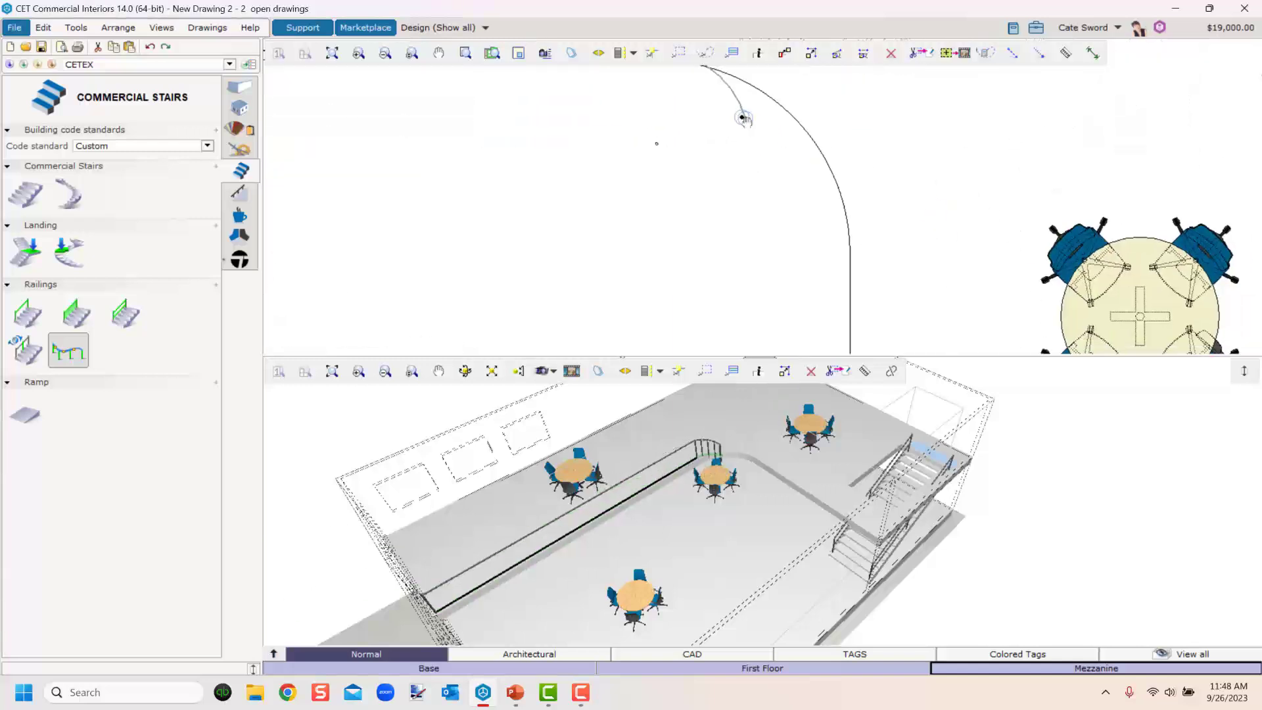
left_click(841, 228)
key("Escape")
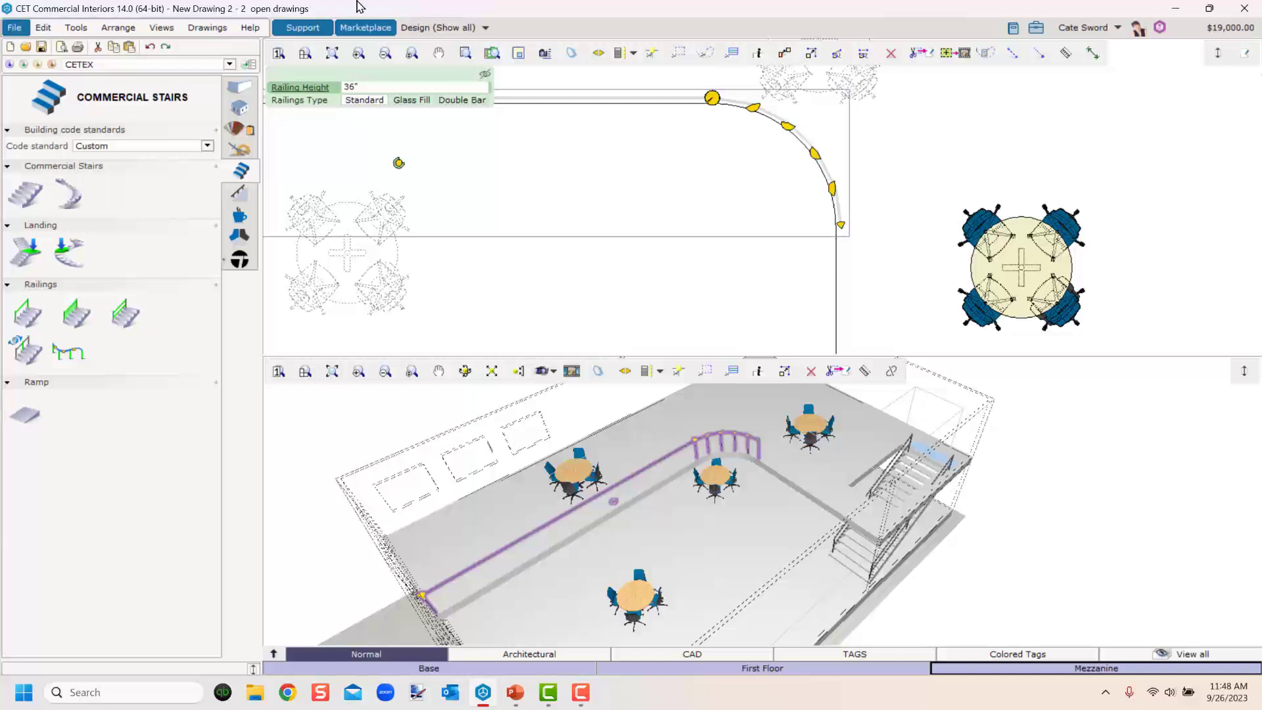
key("Escape")
middle_click_drag(538, 241, 912, 318)
Draw a railing from the wall along the mezzanine's straight edge and around its curved corner as an arc.
left_click(69, 356)
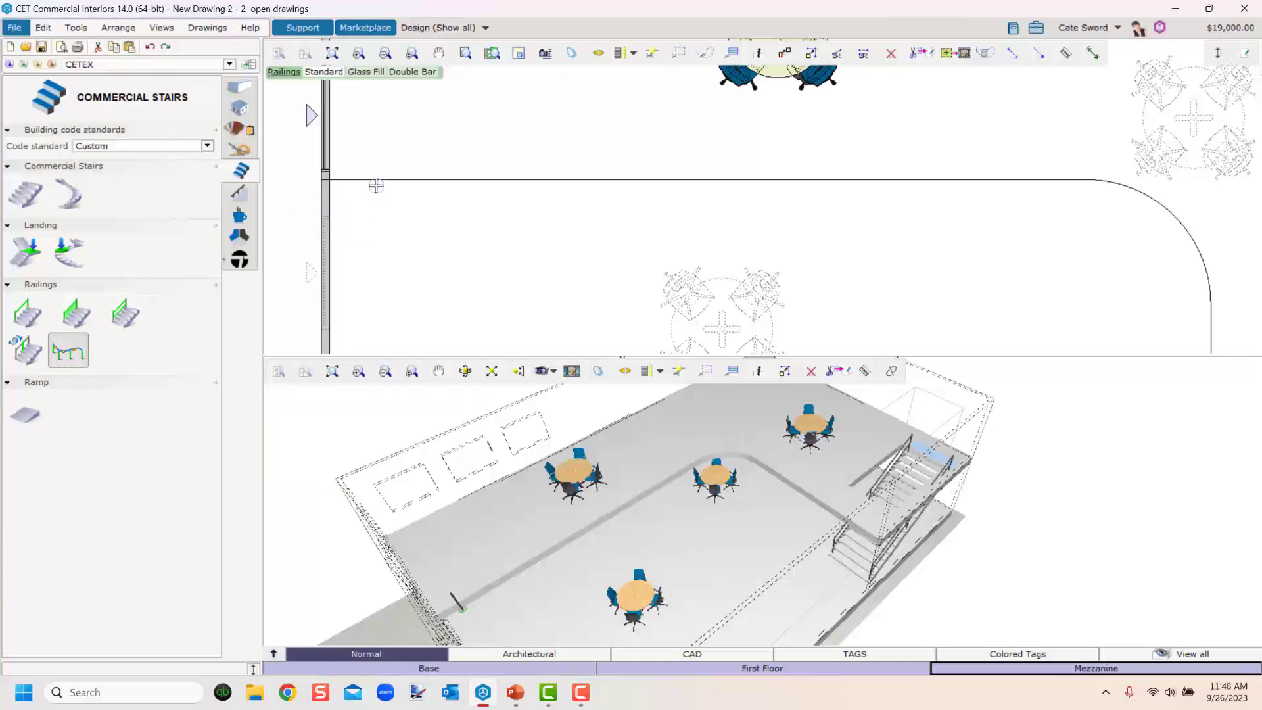
scroll(324, 175, "up", 2)
left_click(327, 177)
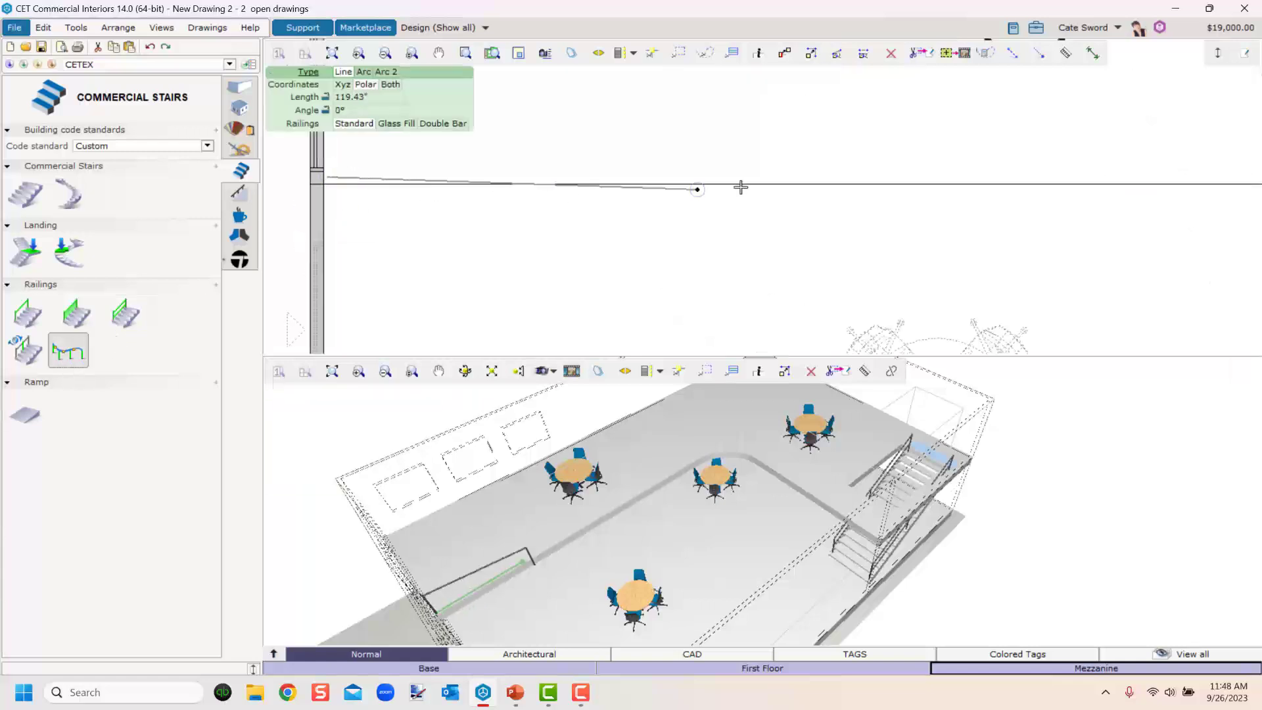
middle_click_drag(985, 206, 309, 192)
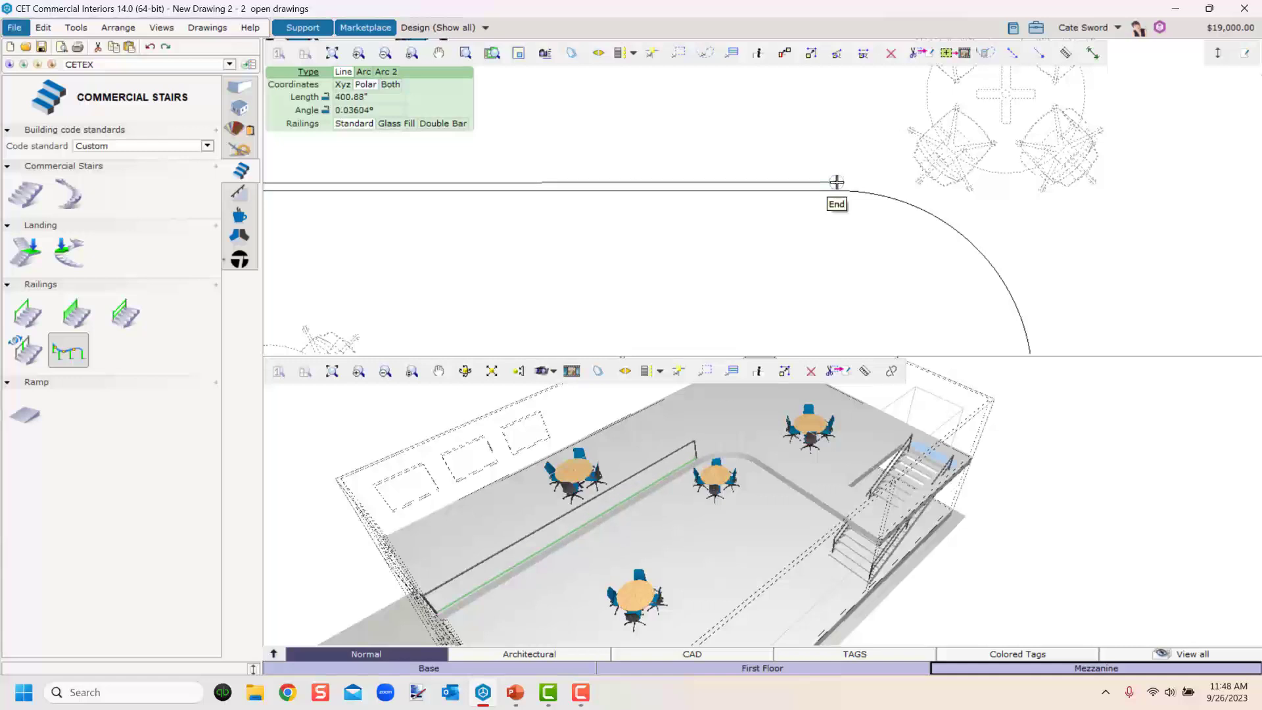
left_click(843, 182)
left_click(364, 71)
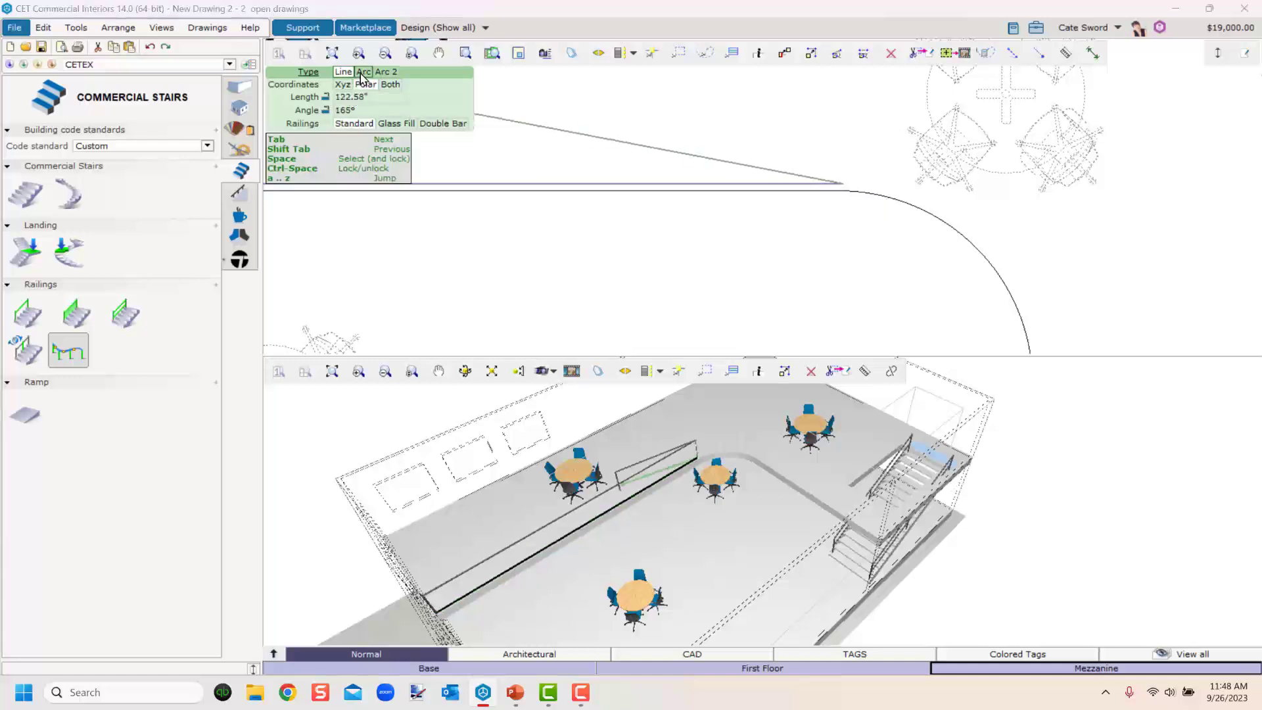
middle_click_drag(1016, 304, 766, 151)
scroll(788, 209, "down", 1)
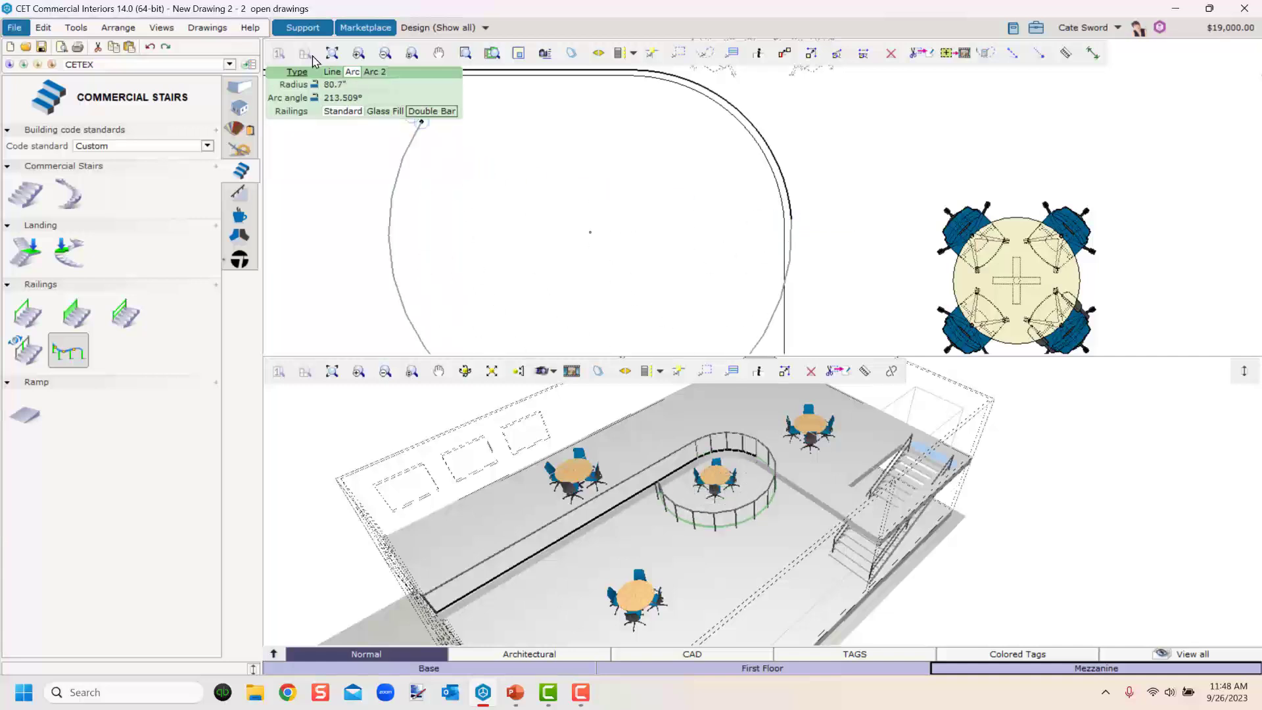
Continue the railing with straight segments down to the stair top and across the stair's upper edge.
left_click(331, 71)
scroll(854, 310, "down", 2)
middle_click_drag(814, 261, 749, 90)
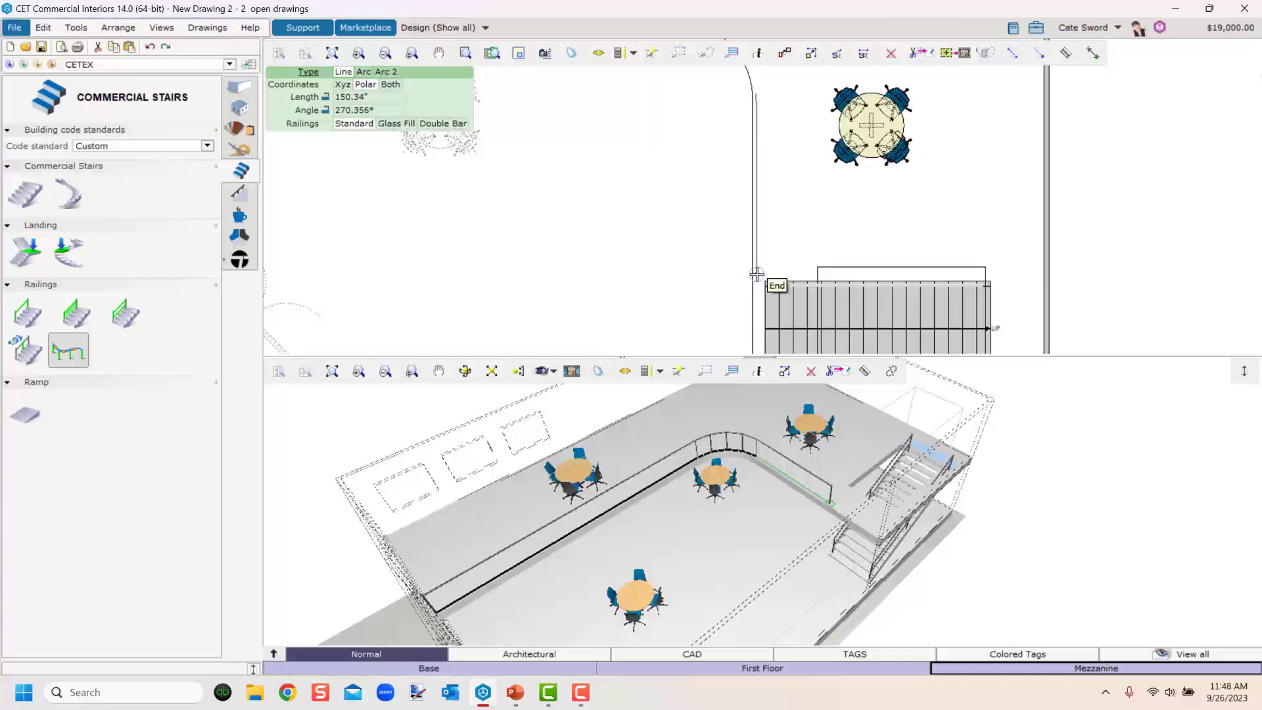
left_click(758, 272)
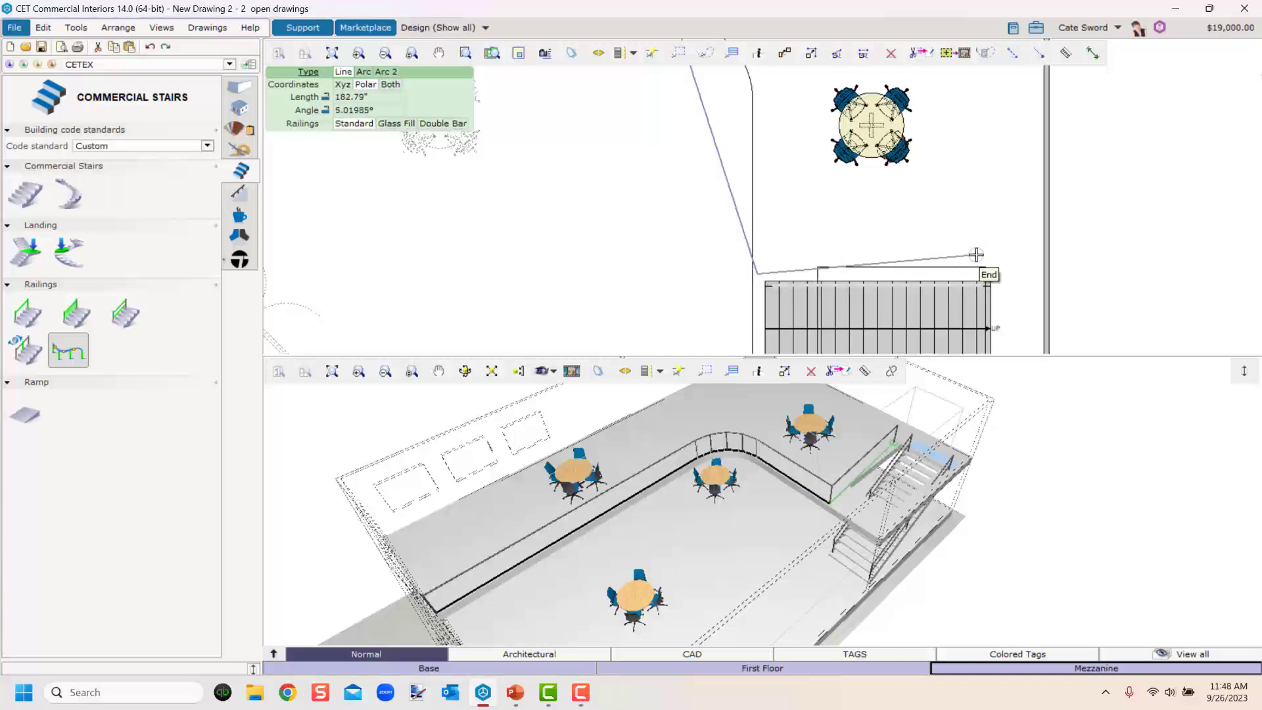
double_click(977, 257)
scroll(891, 503, "up", 3)
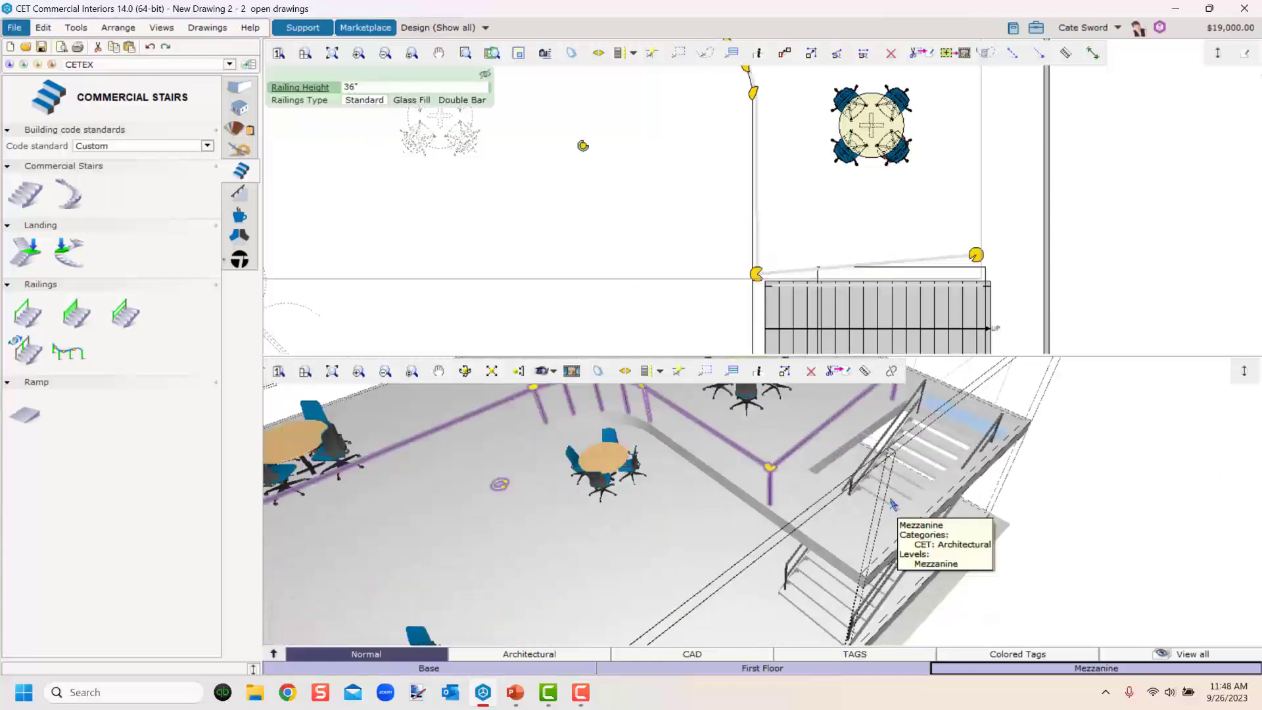
Select the straight stair and move it sideways away from the mezzanine opening.
scroll(949, 259, "down", 3)
middle_click_drag(948, 258, 717, 260)
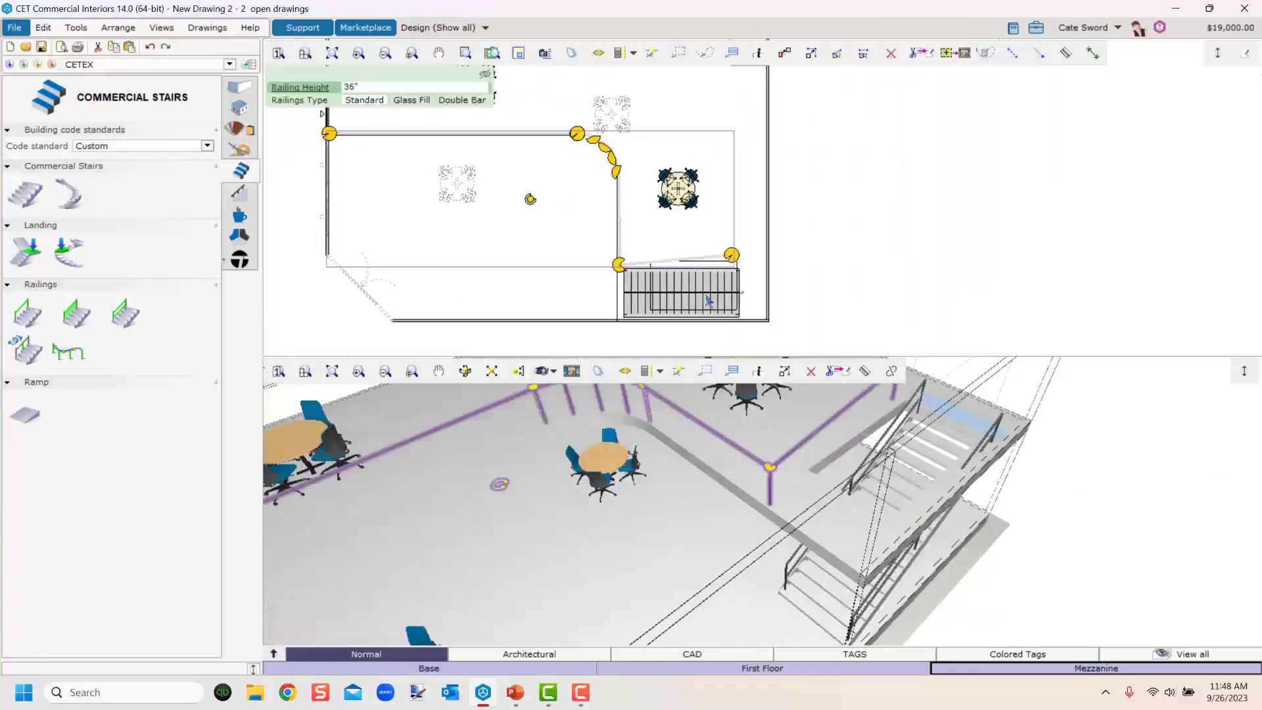
scroll(707, 292, "up", 4)
left_click(733, 276)
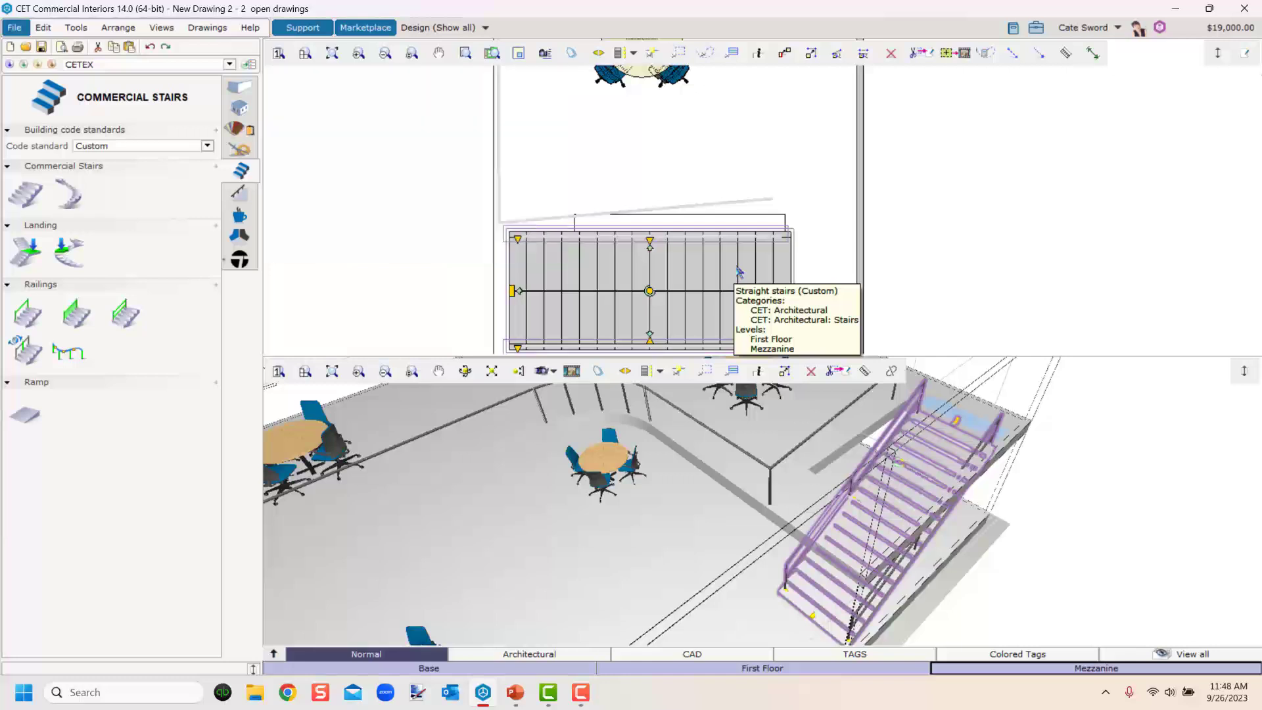
left_click_drag(733, 275, 734, 257)
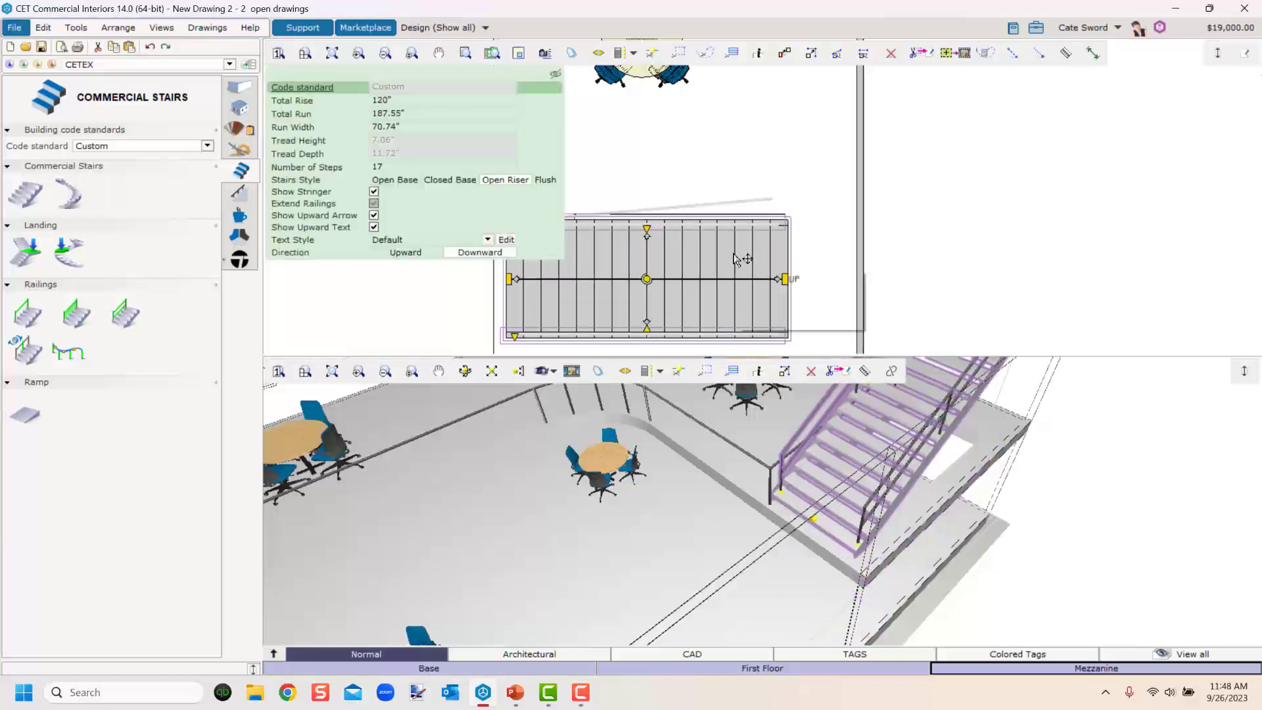
left_click_drag(734, 257, 440, 255)
Move the straight stair back beneath the mezzanine opening.
scroll(582, 442, "down", 5)
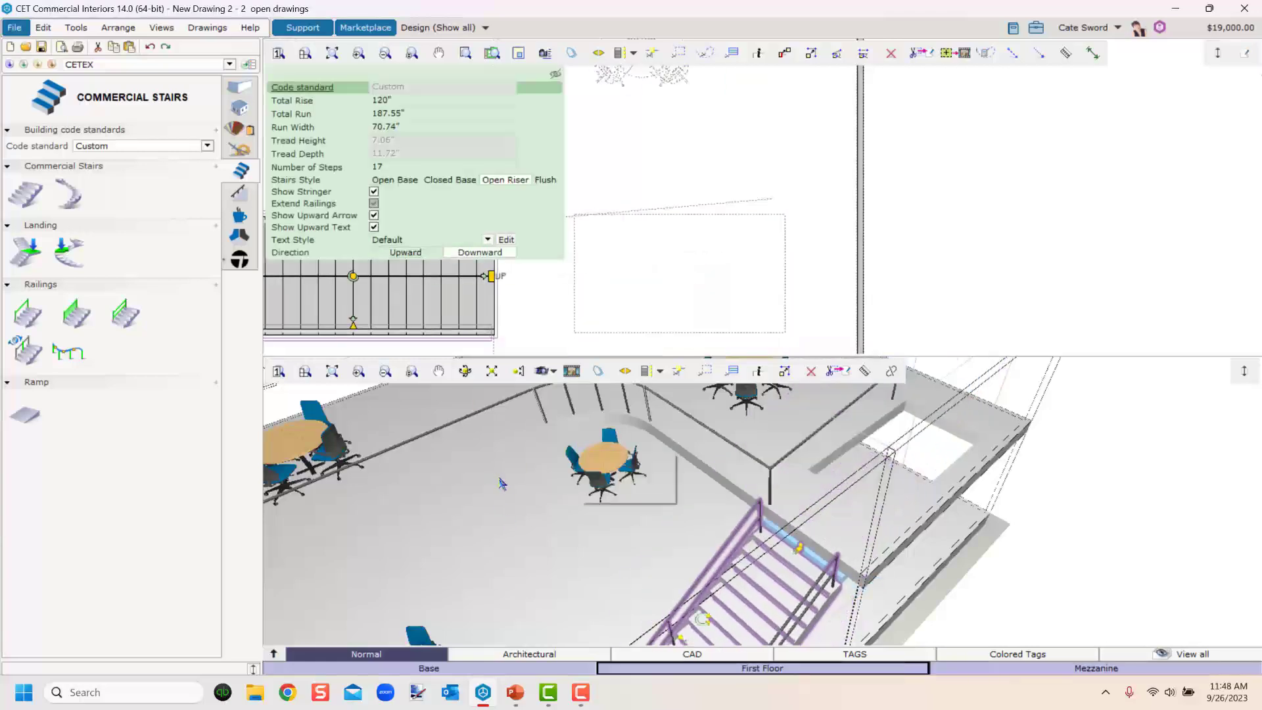
left_click_drag(629, 563, 651, 539)
scroll(615, 214, "up", 5)
middle_click_drag(605, 201, 657, 287)
scroll(473, 297, "down", 3)
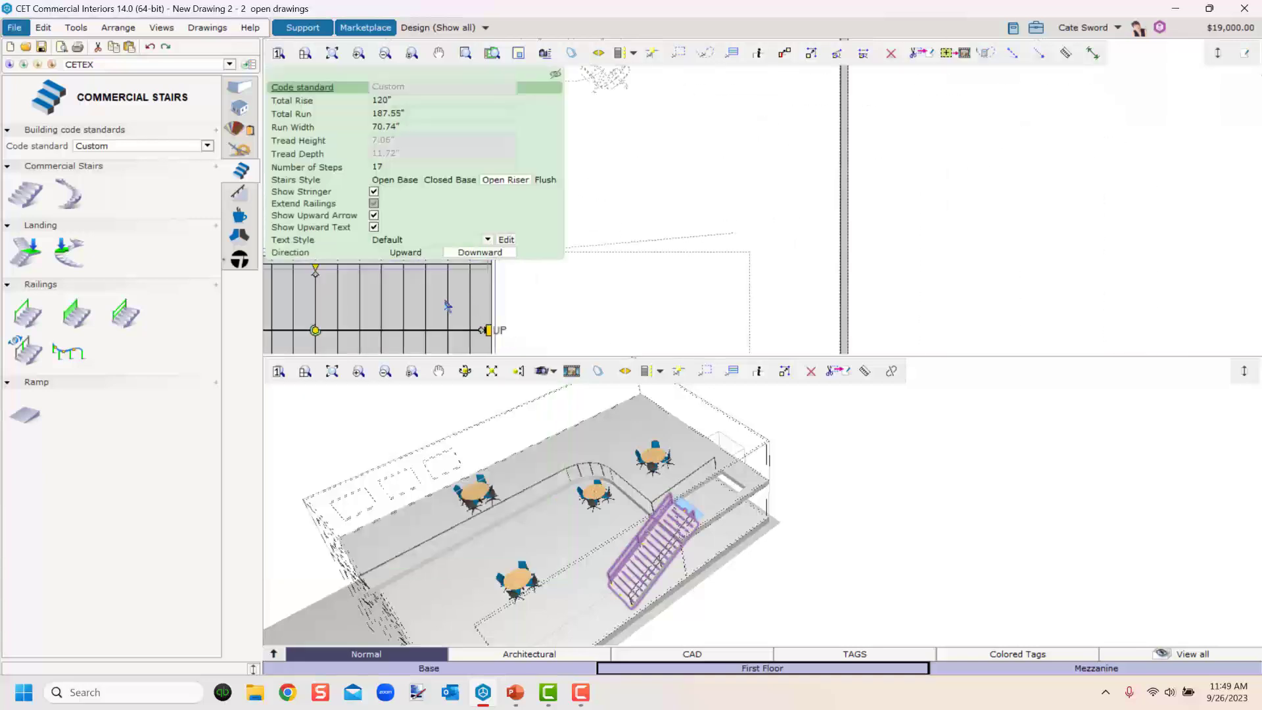
left_click_drag(424, 296, 682, 296)
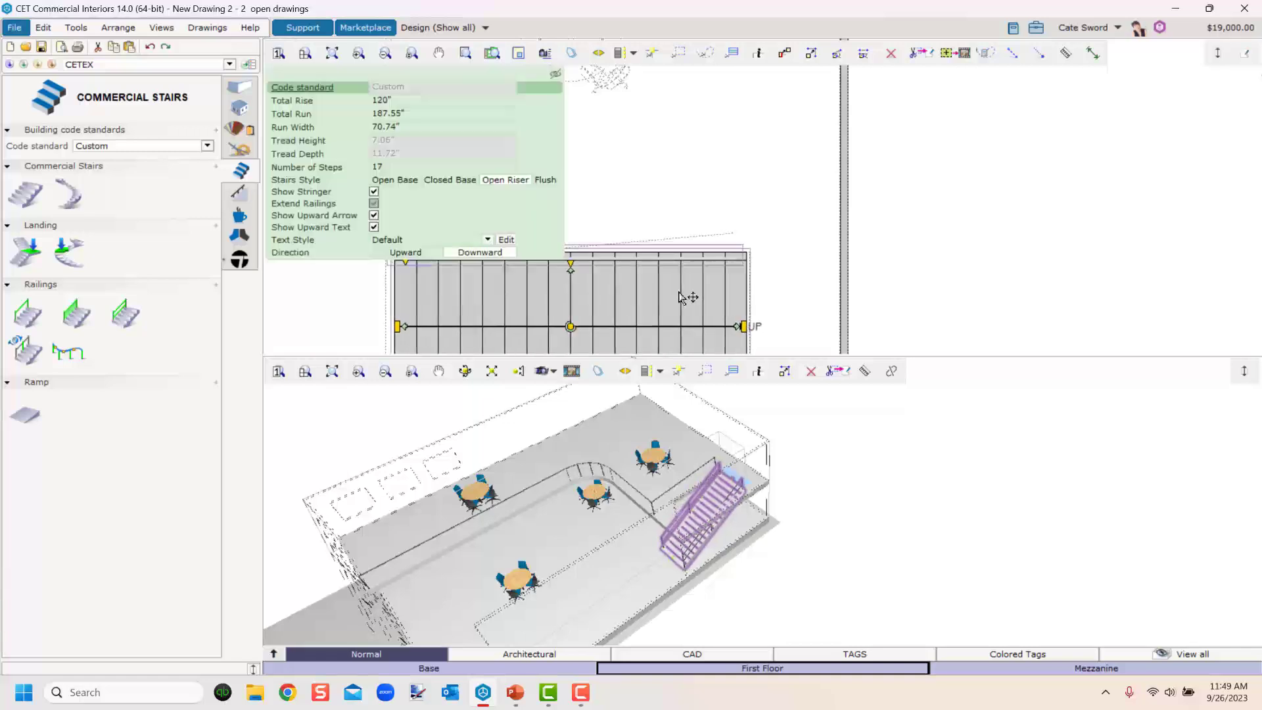
Select the custom railing and snap its end at the stair's upper corner to the wall intersection.
left_click(819, 614)
scroll(697, 473, "up", 6)
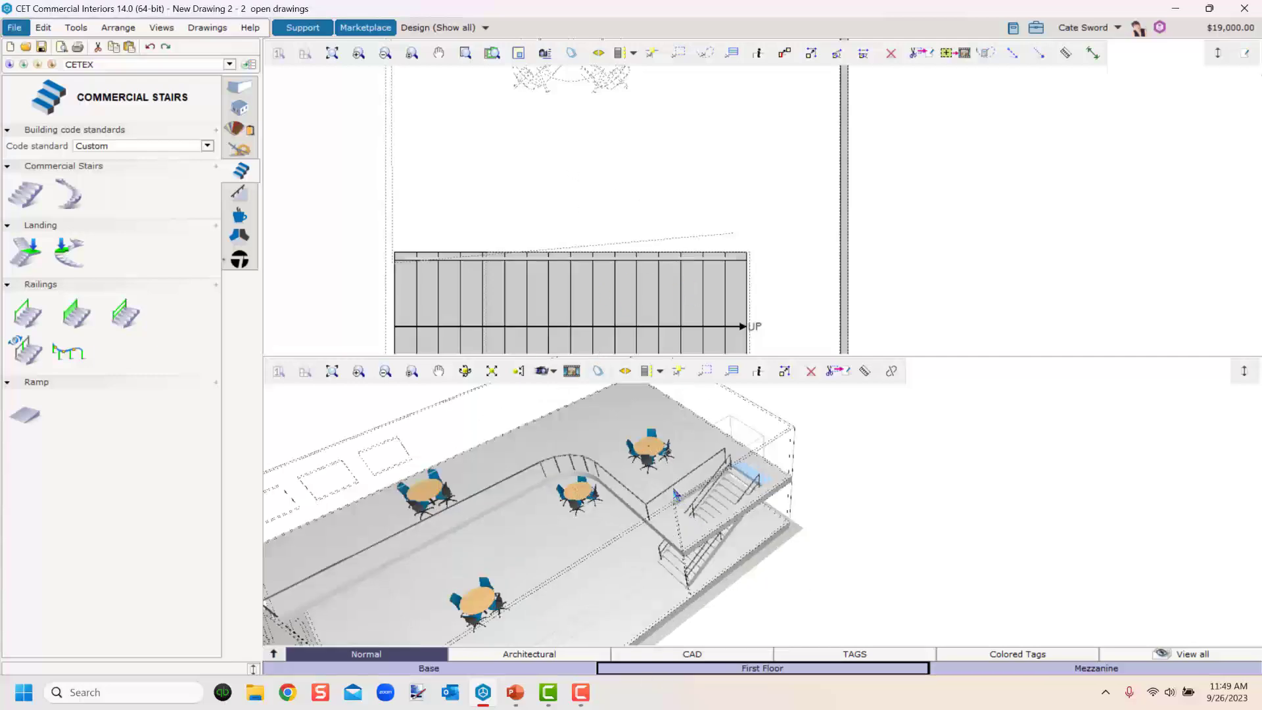
middle_click_drag(801, 646, 694, 651)
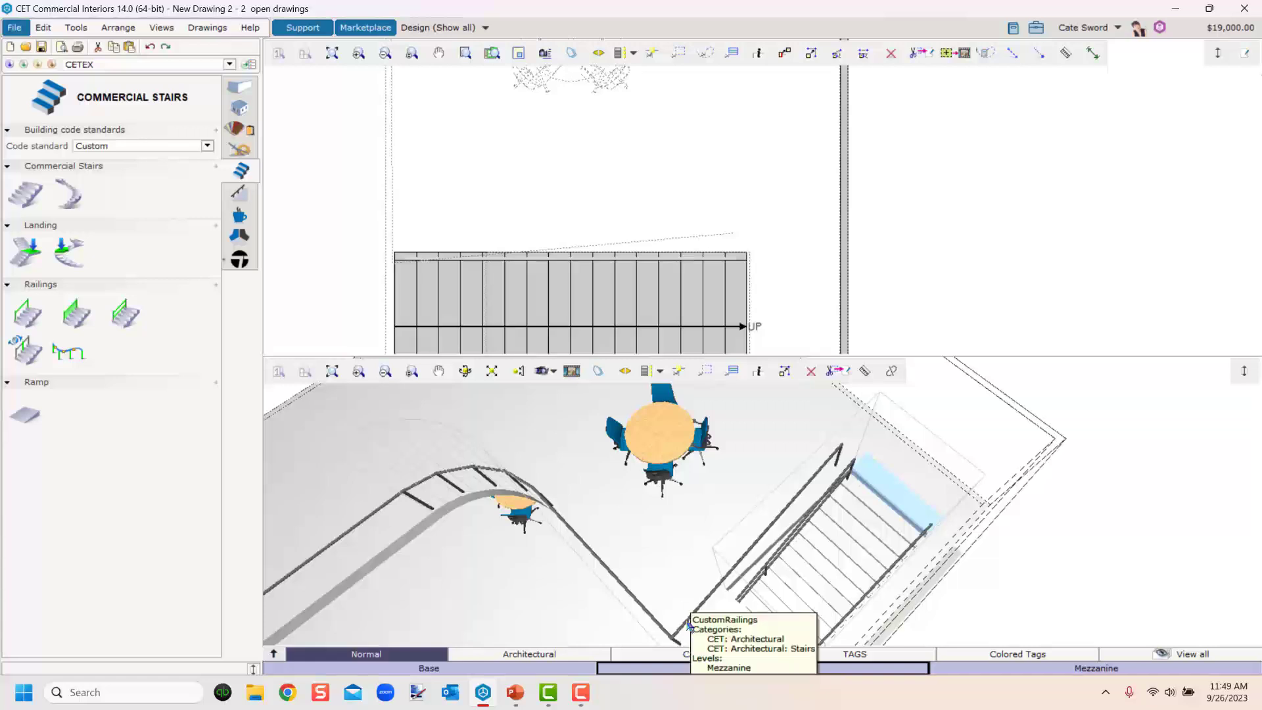
left_click(690, 630)
left_click_drag(392, 265, 394, 240)
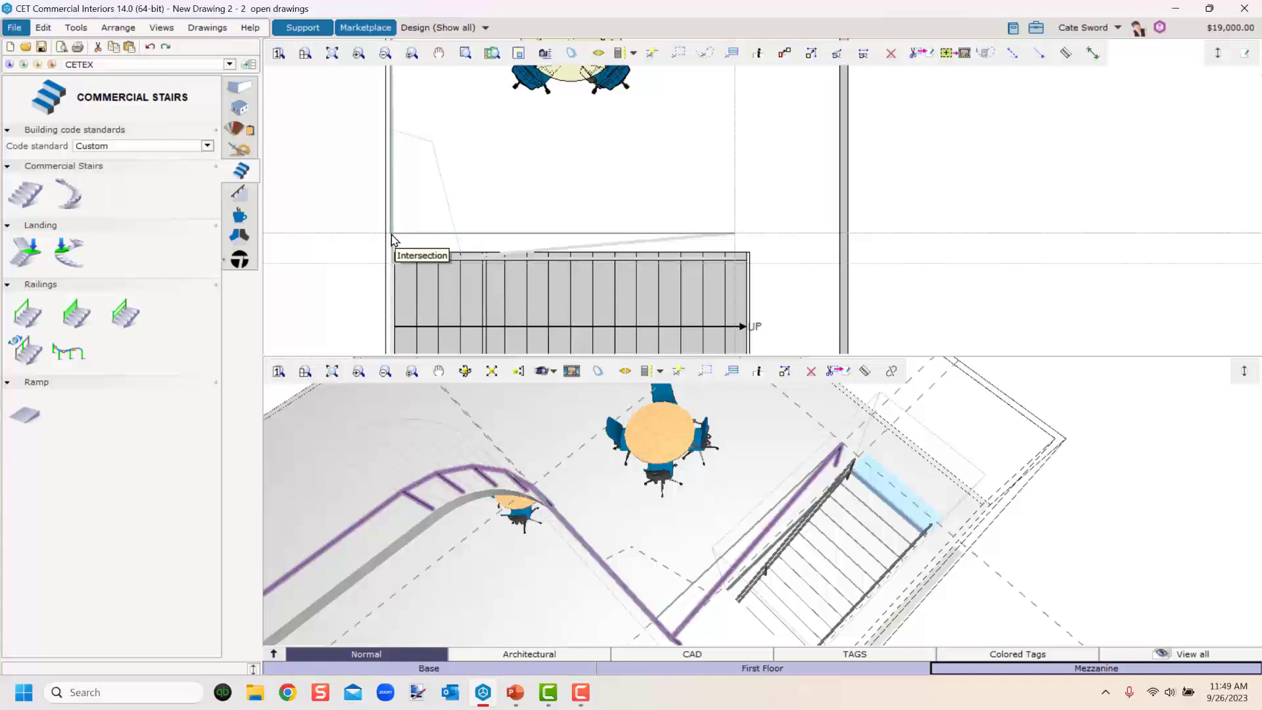
left_click(391, 235)
Inspect the finished railing and the mezzanine wall from different angles in 3D.
scroll(506, 130, "down", 3)
middle_click_drag(506, 149, 689, 380)
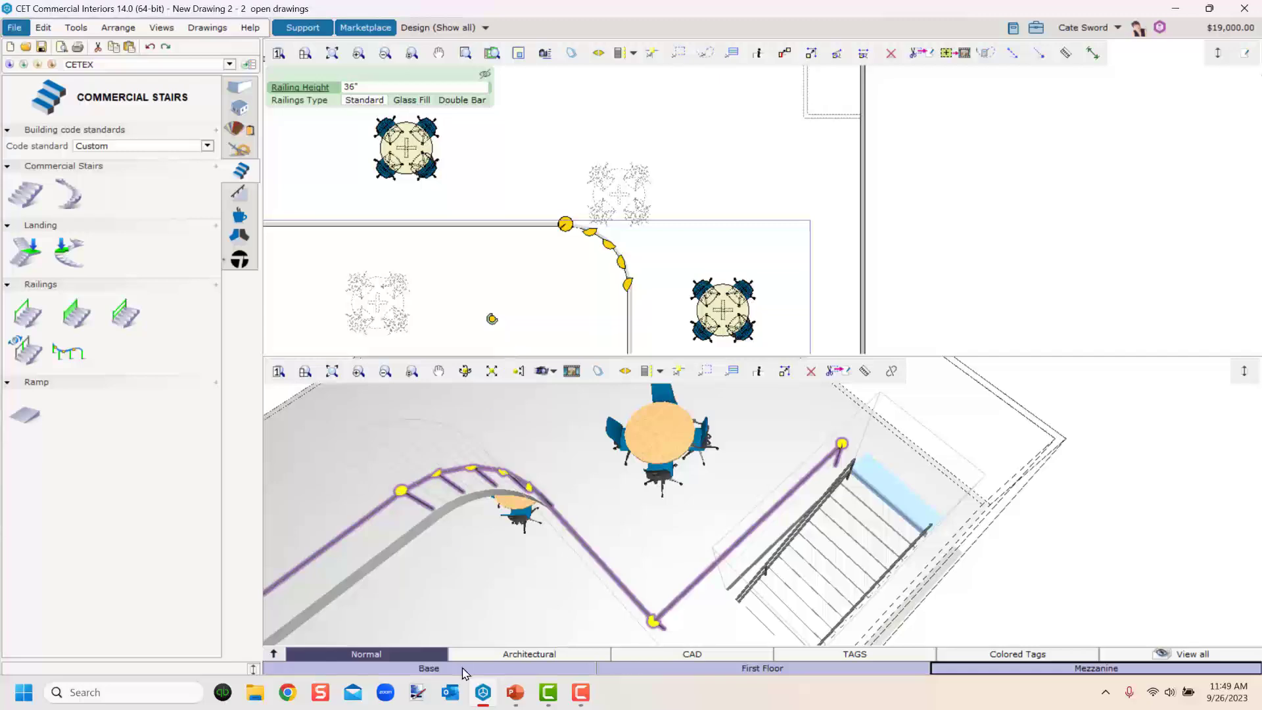
scroll(519, 500, "up", 6)
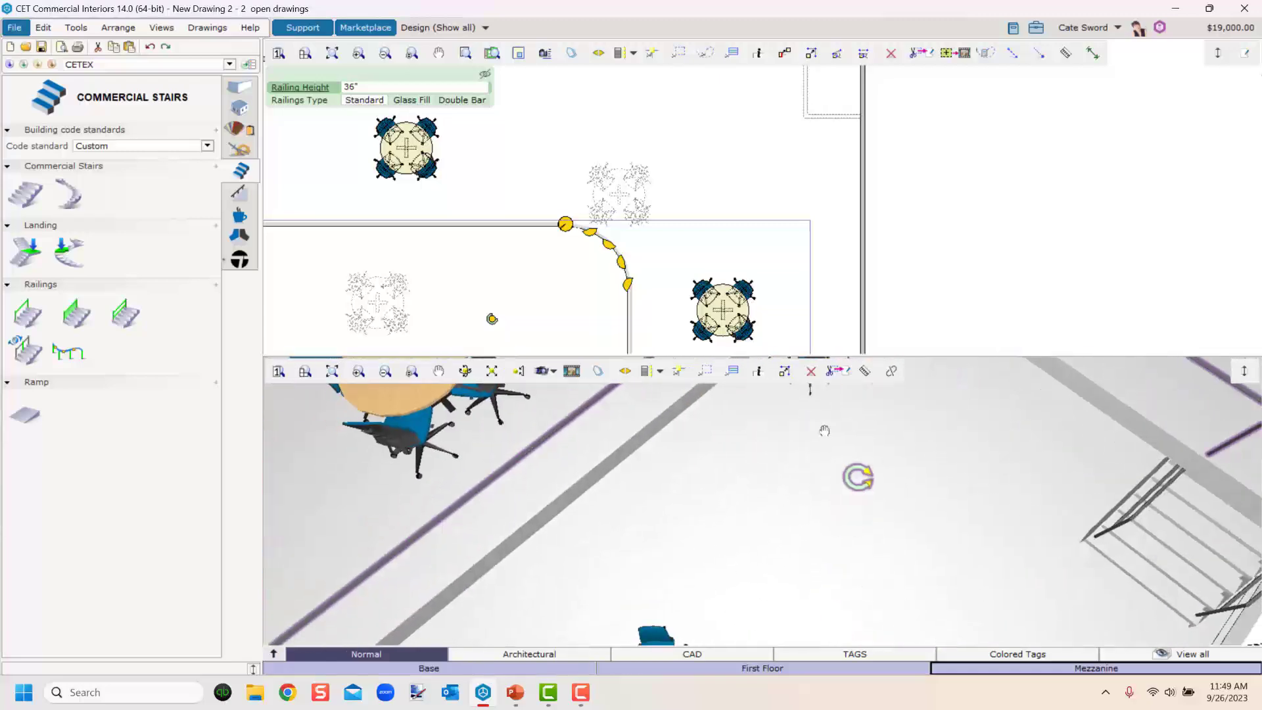
scroll(824, 431, "down", 6)
left_click(762, 587)
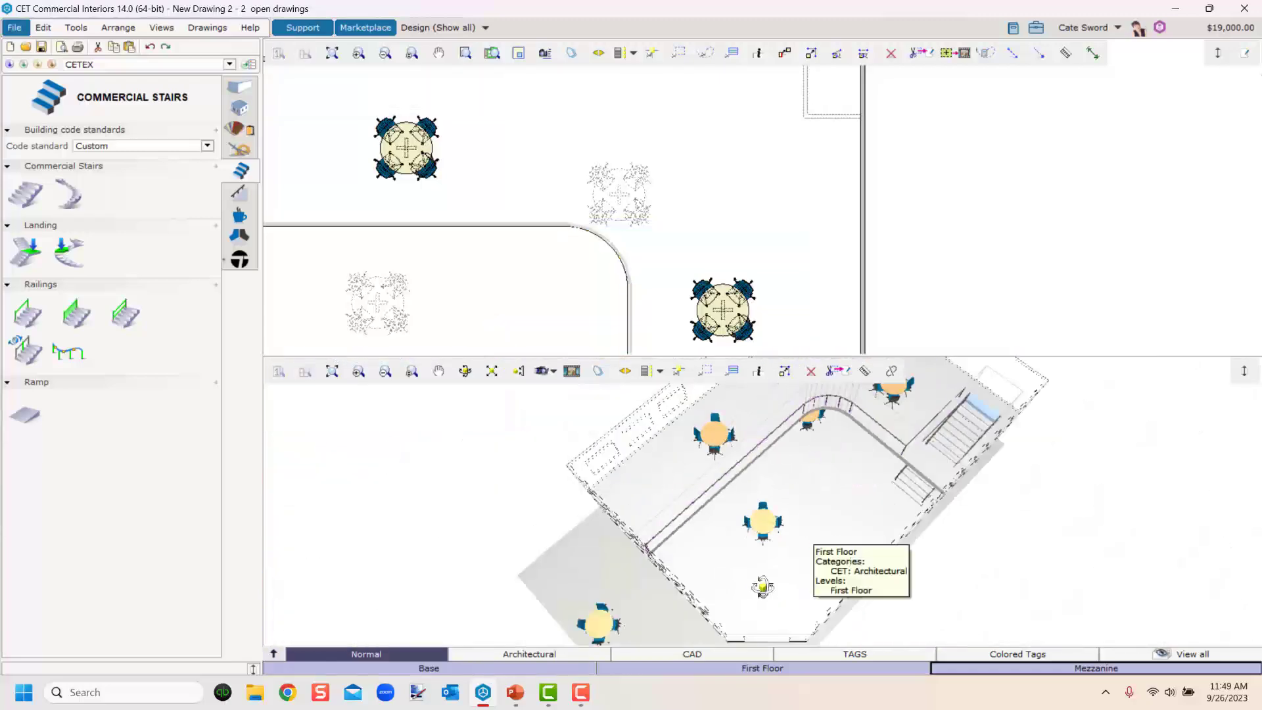
middle_click_drag(762, 587, 713, 548)
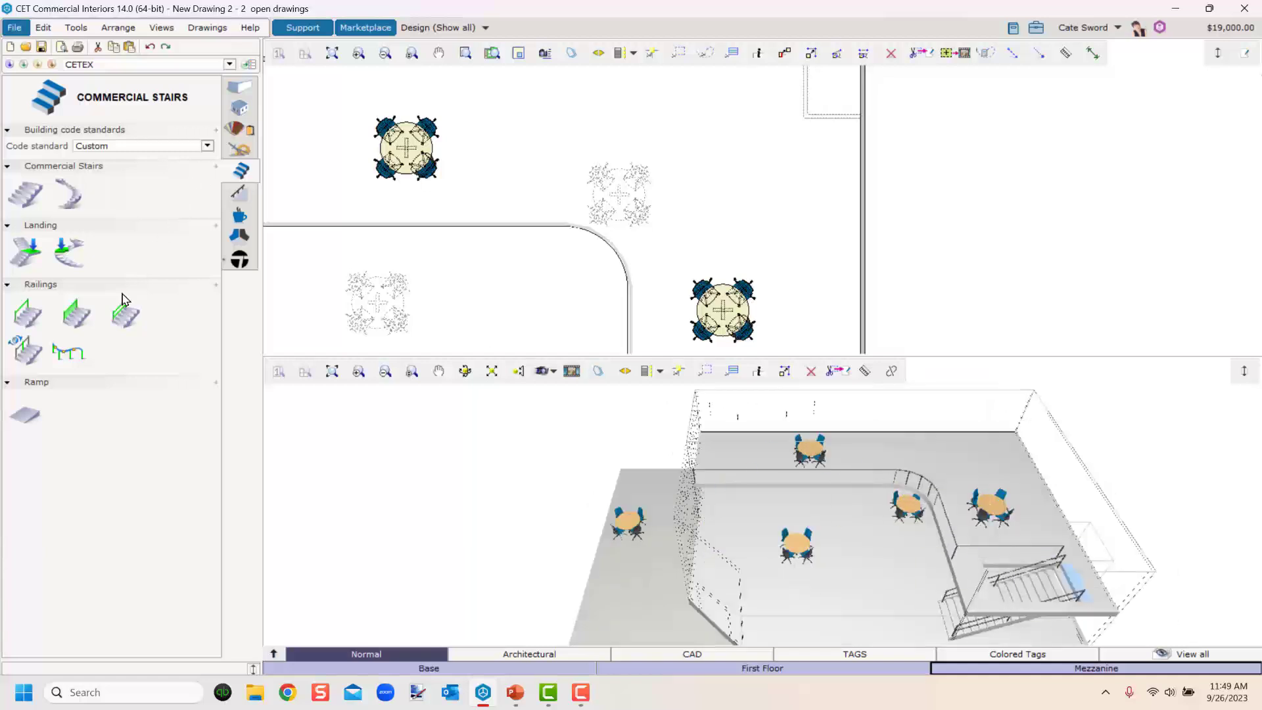
left_click(742, 480)
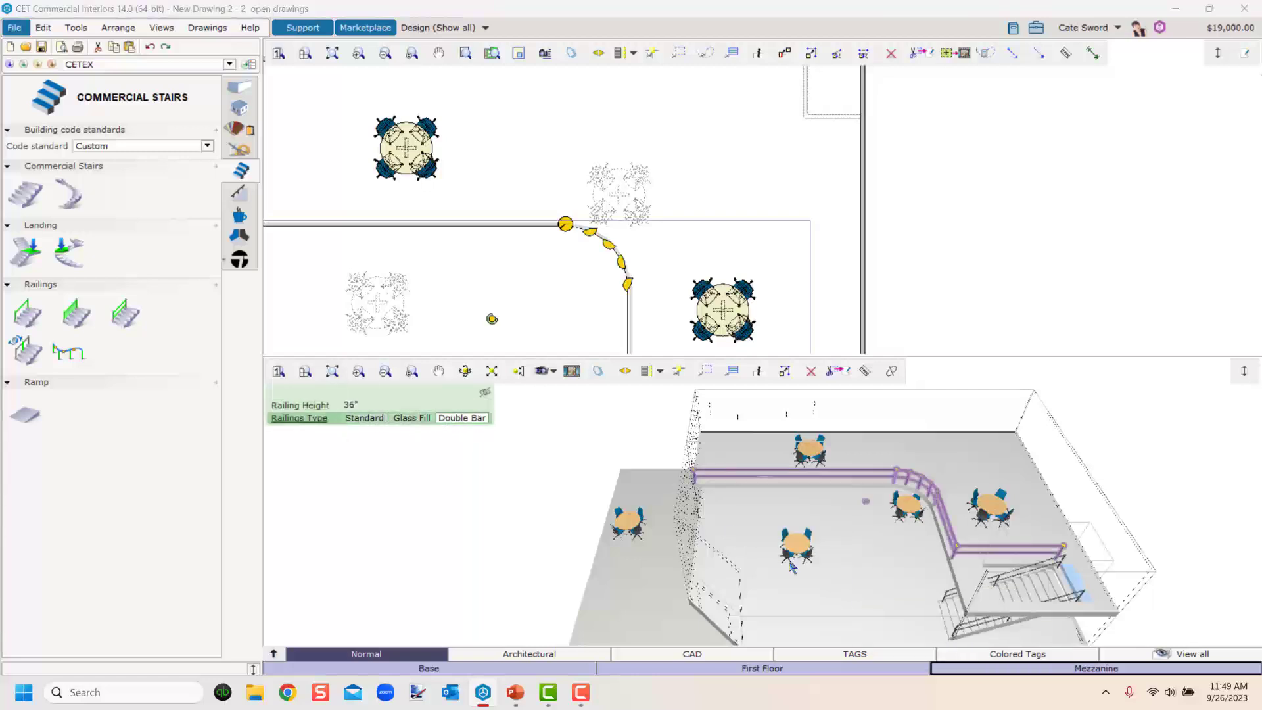
left_click(878, 578)
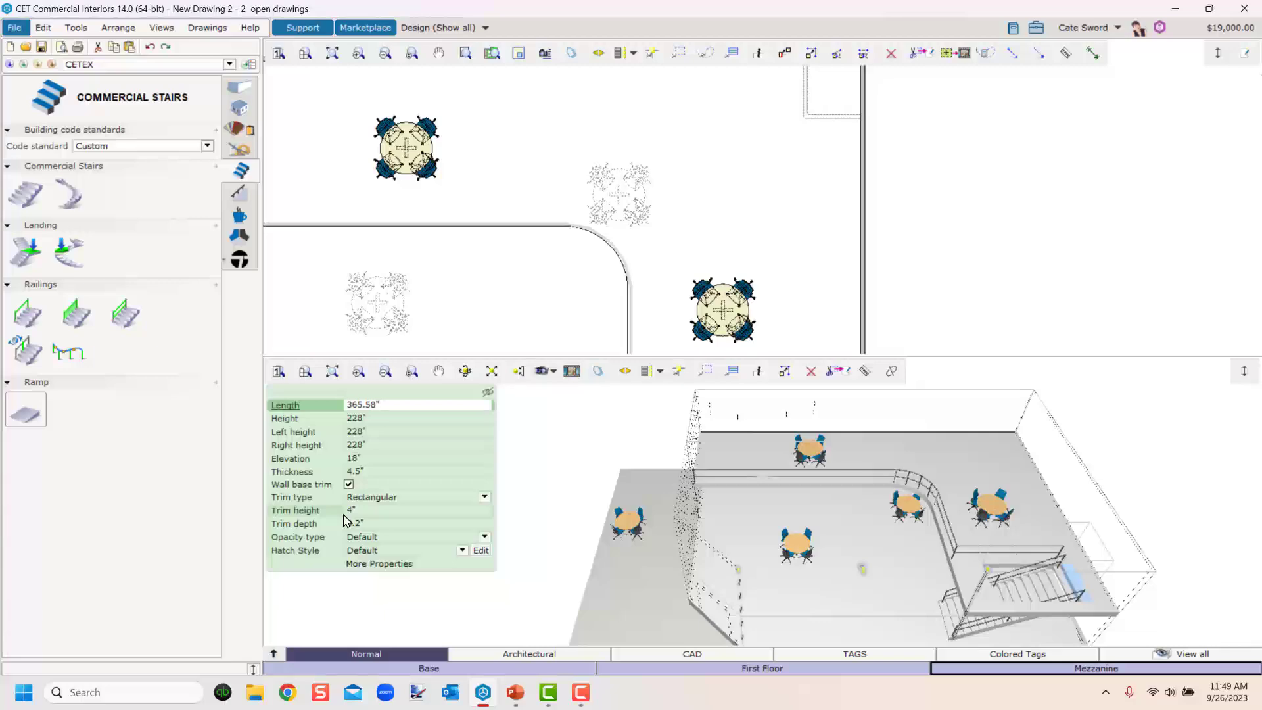
key("alt+Tab")
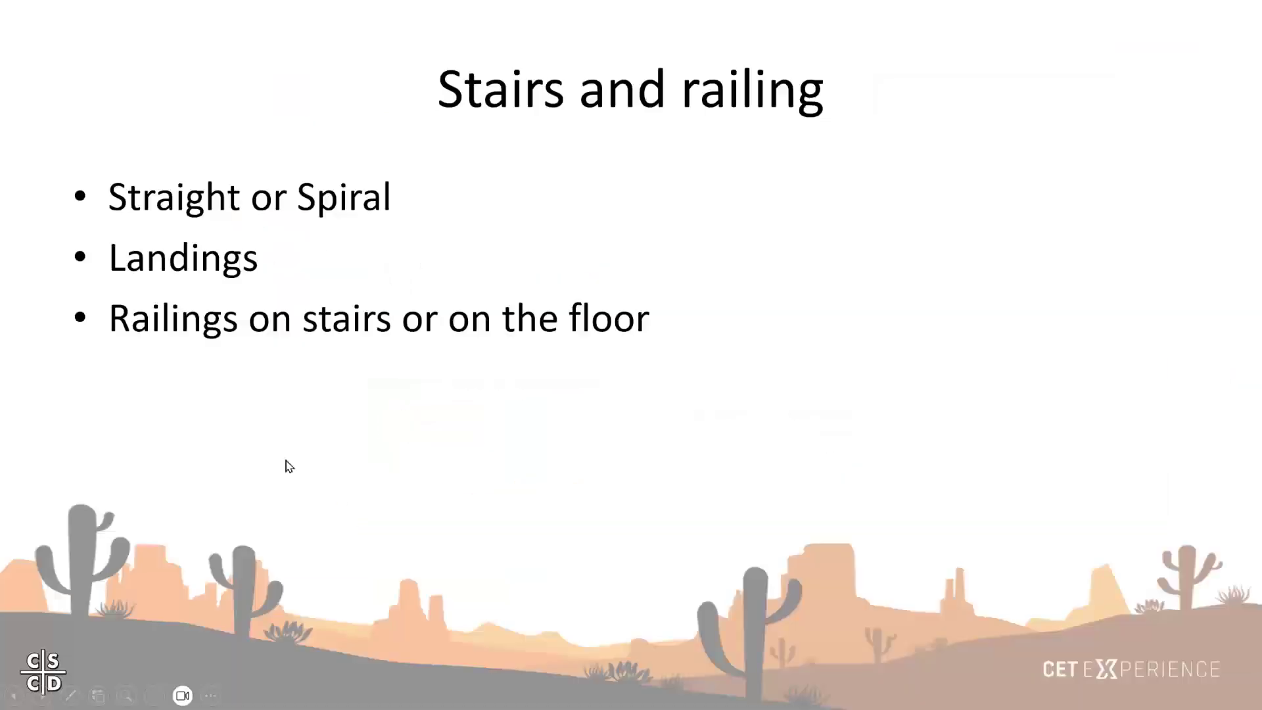
left_click(151, 414)
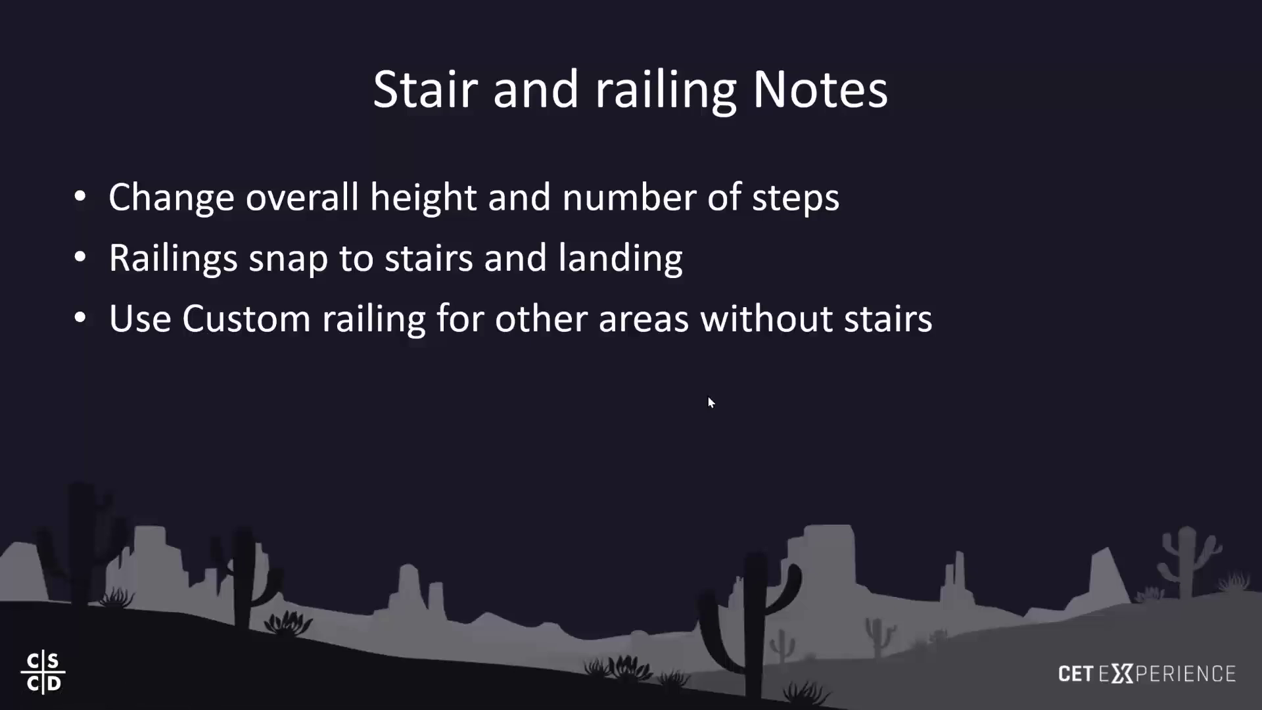
left_click(439, 409)
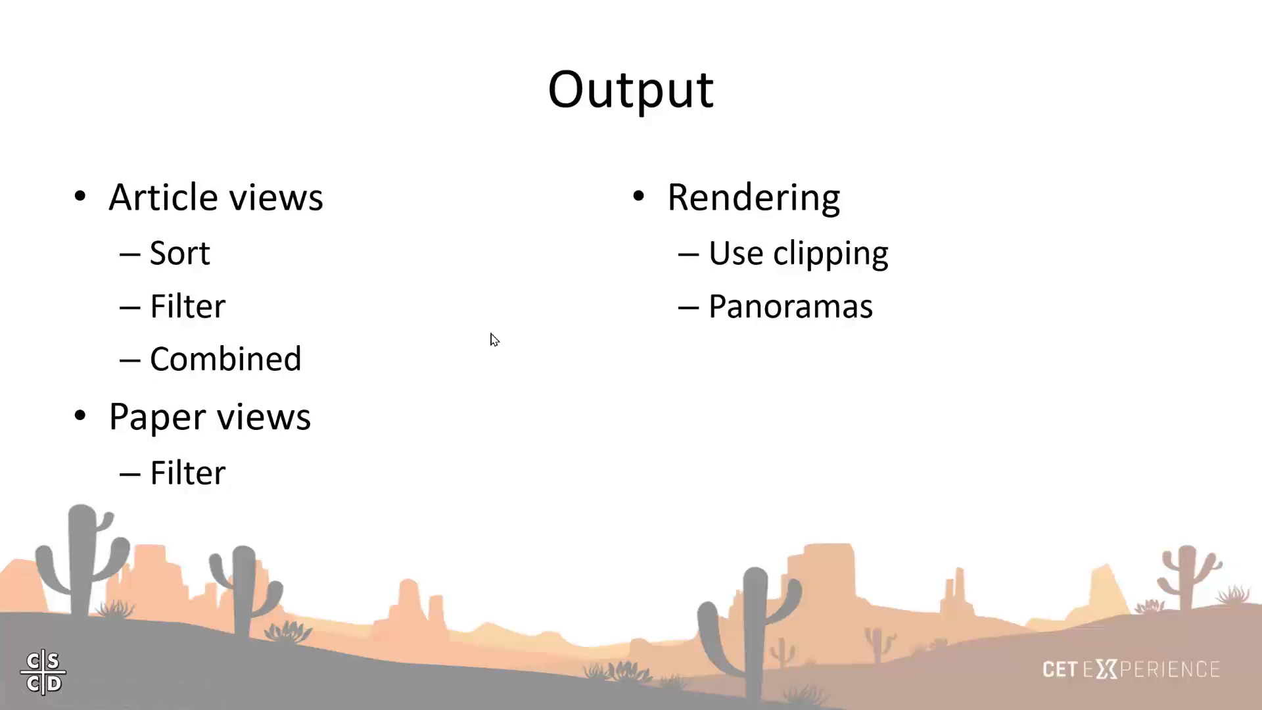
key("alt+Tab")
key("alt+Tab")
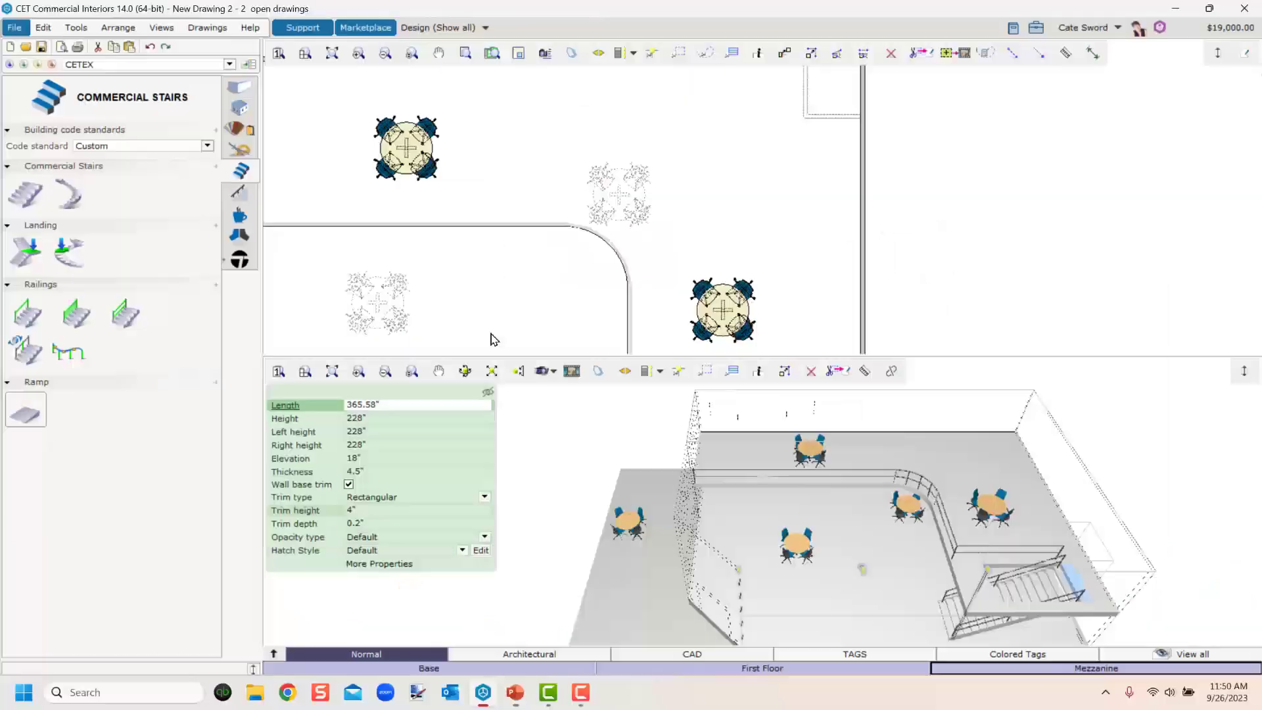
Switch to the Demo - completed drawing and examine the building from several angles in 3D.
left_click(206, 28)
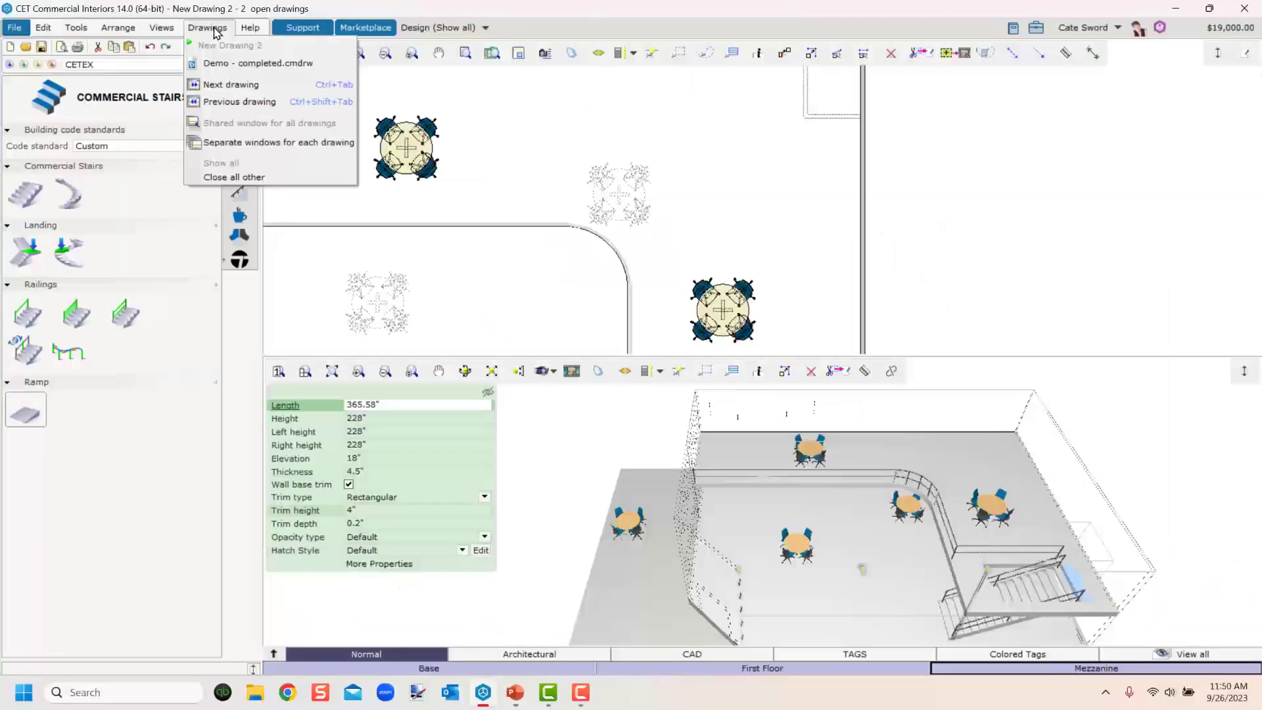
left_click(219, 66)
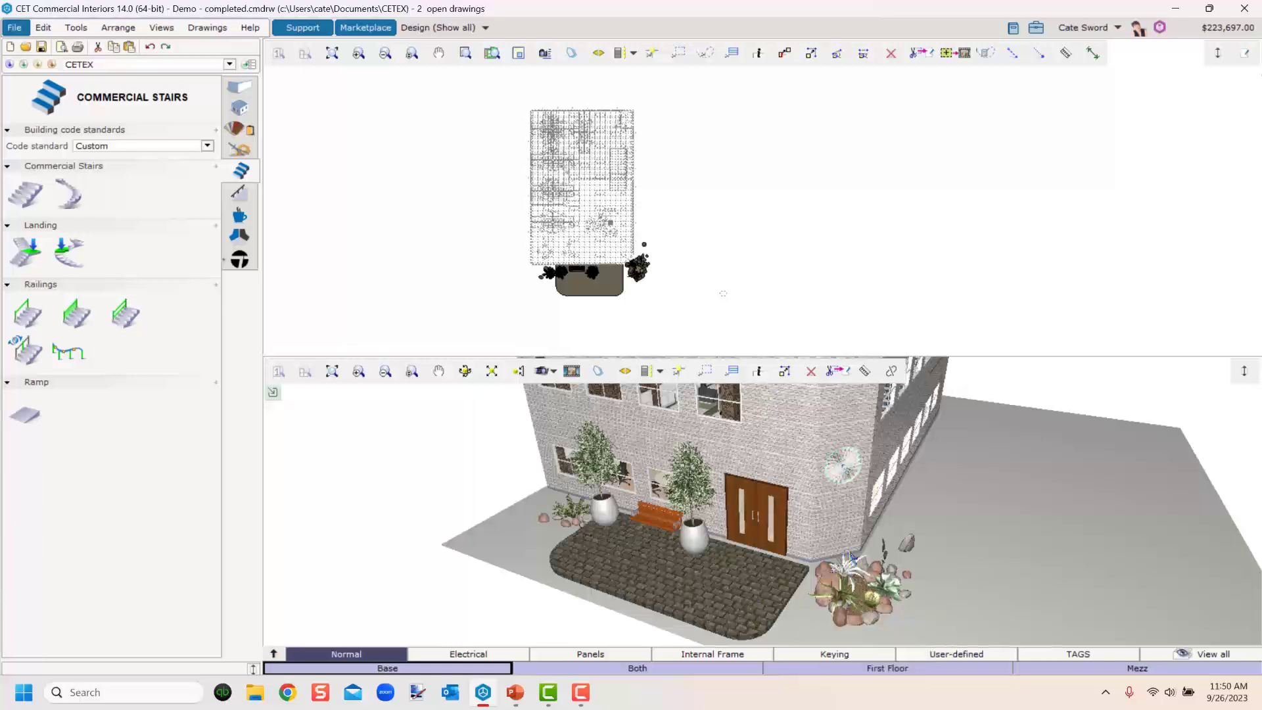
scroll(852, 558, "down", 5)
middle_click_drag(852, 554, 857, 516)
scroll(579, 196, "up", 1)
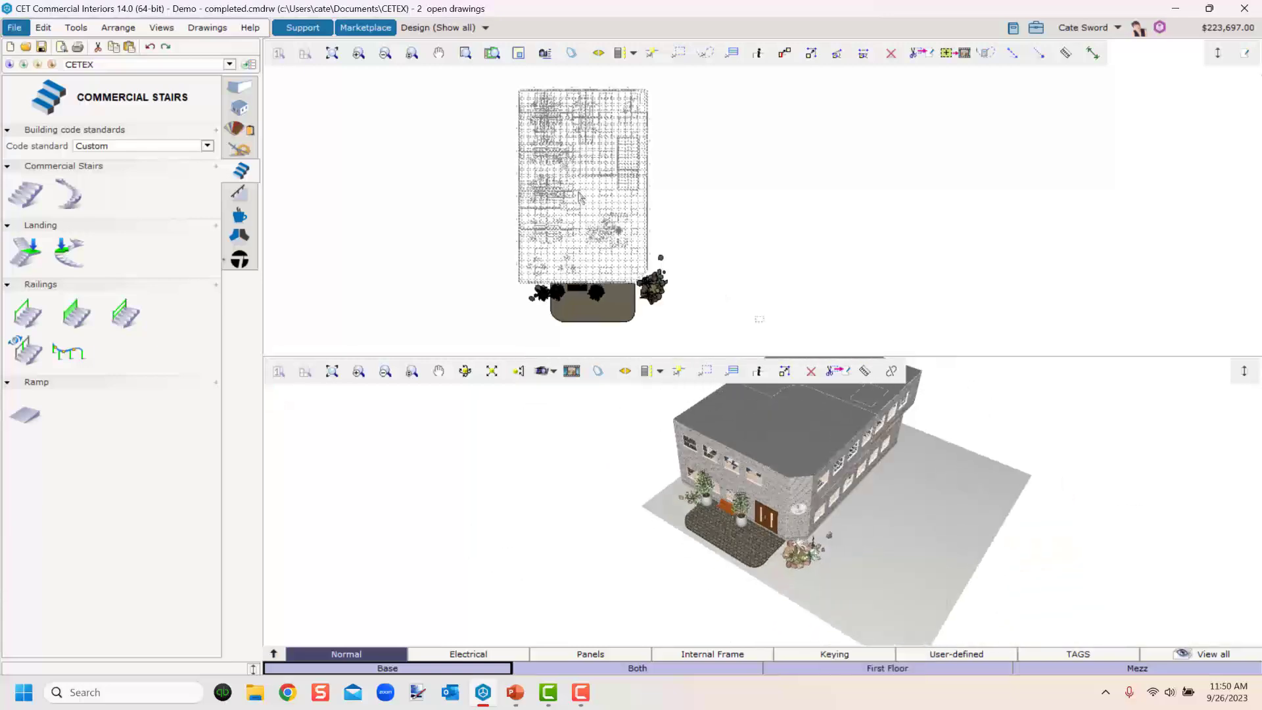
scroll(753, 283, "down", 1)
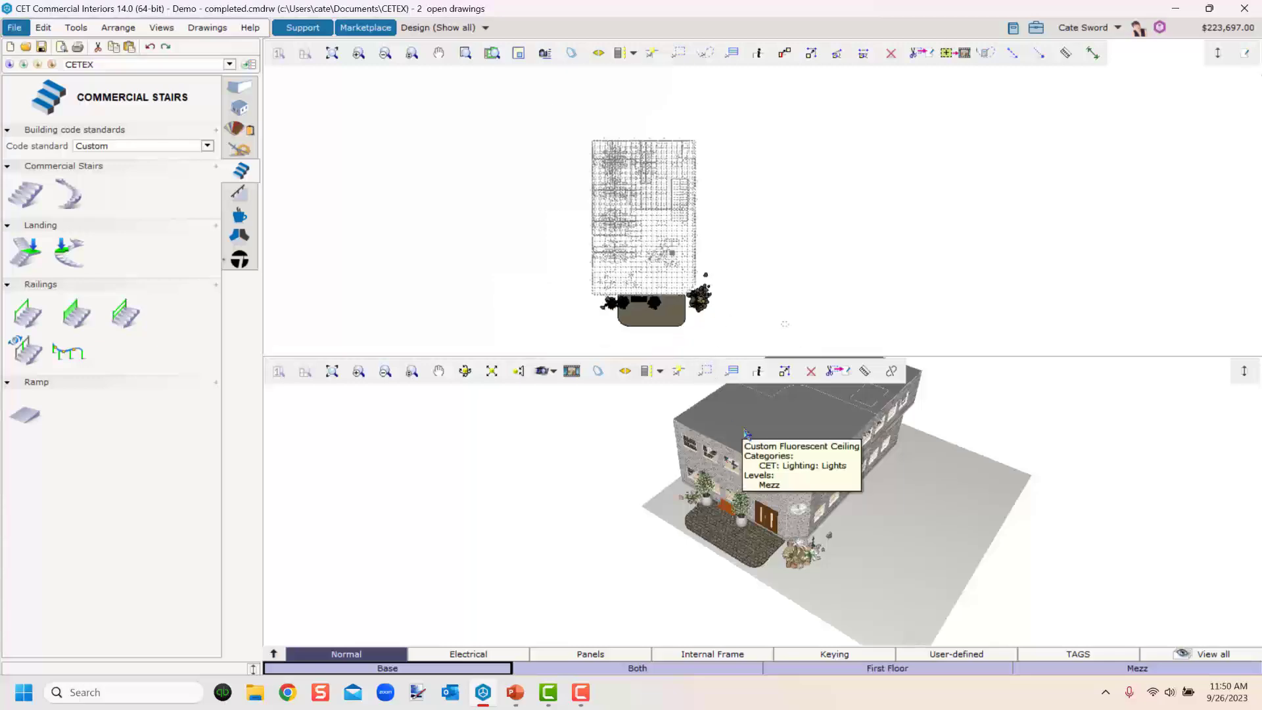
middle_click_drag(797, 437, 727, 451, "shift")
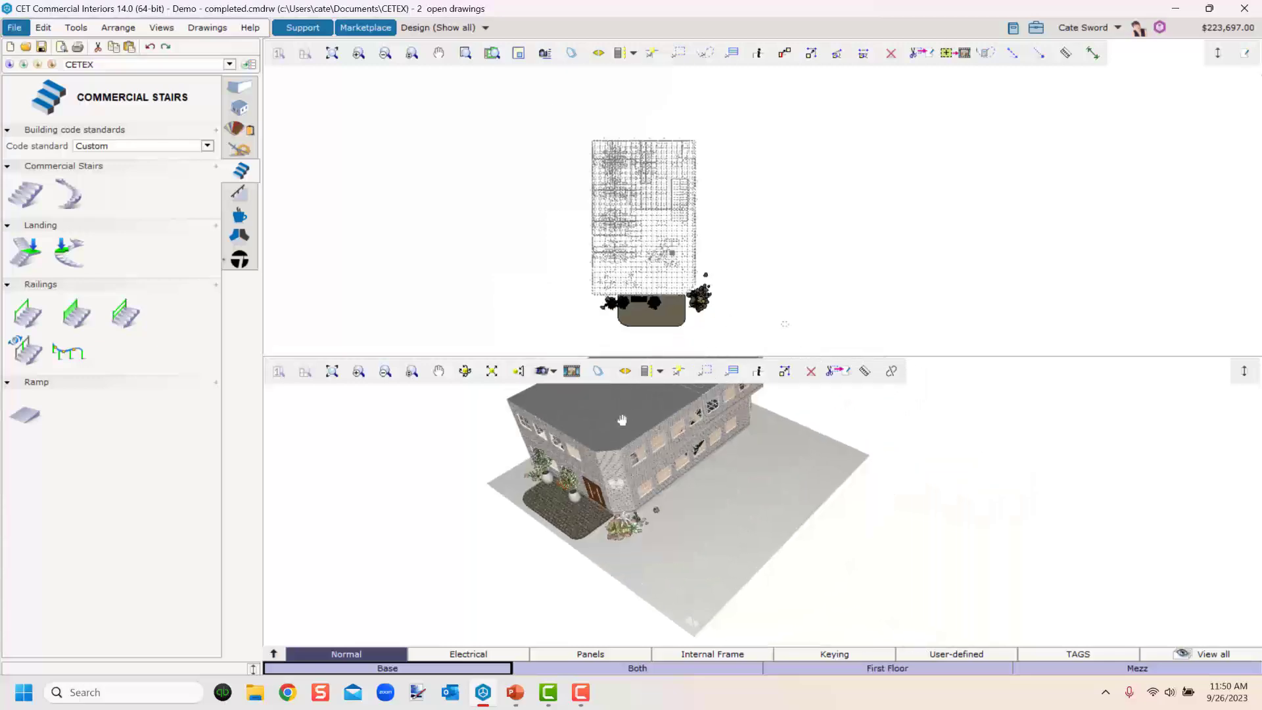
scroll(644, 470, "up", 5)
scroll(649, 471, "up", 3)
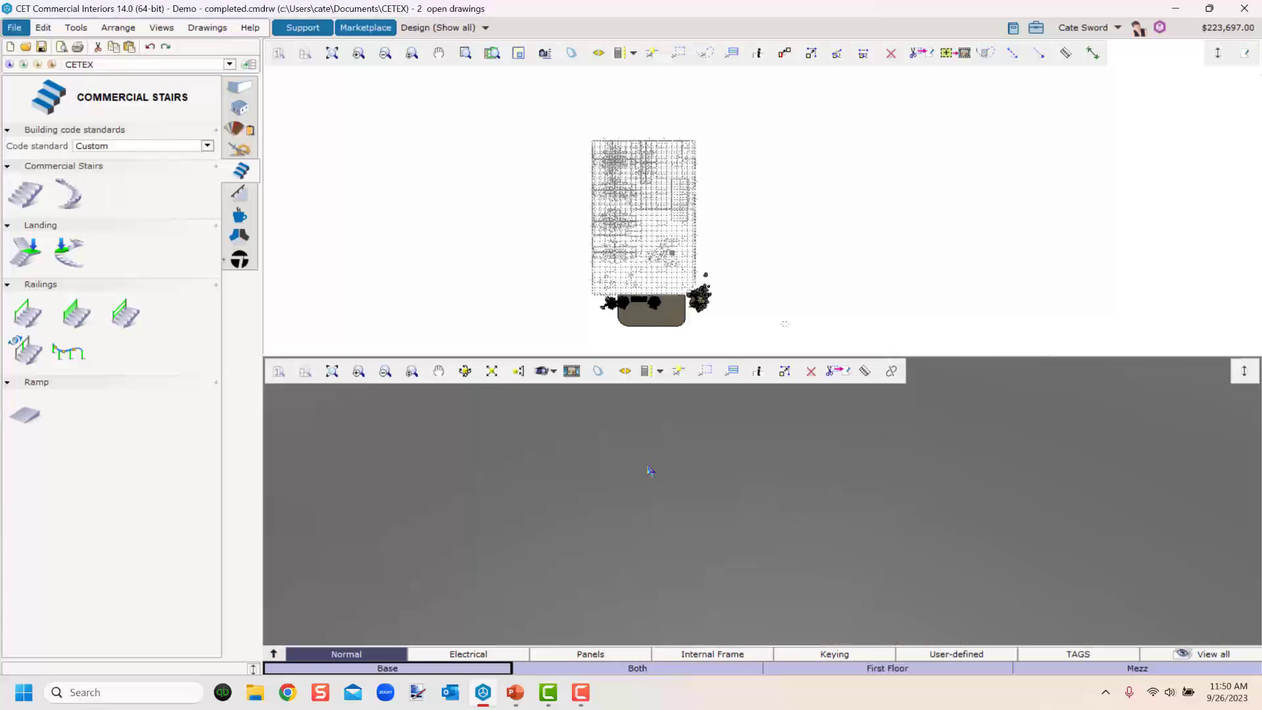
scroll(665, 452, "down", 2)
scroll(665, 452, "down", 5)
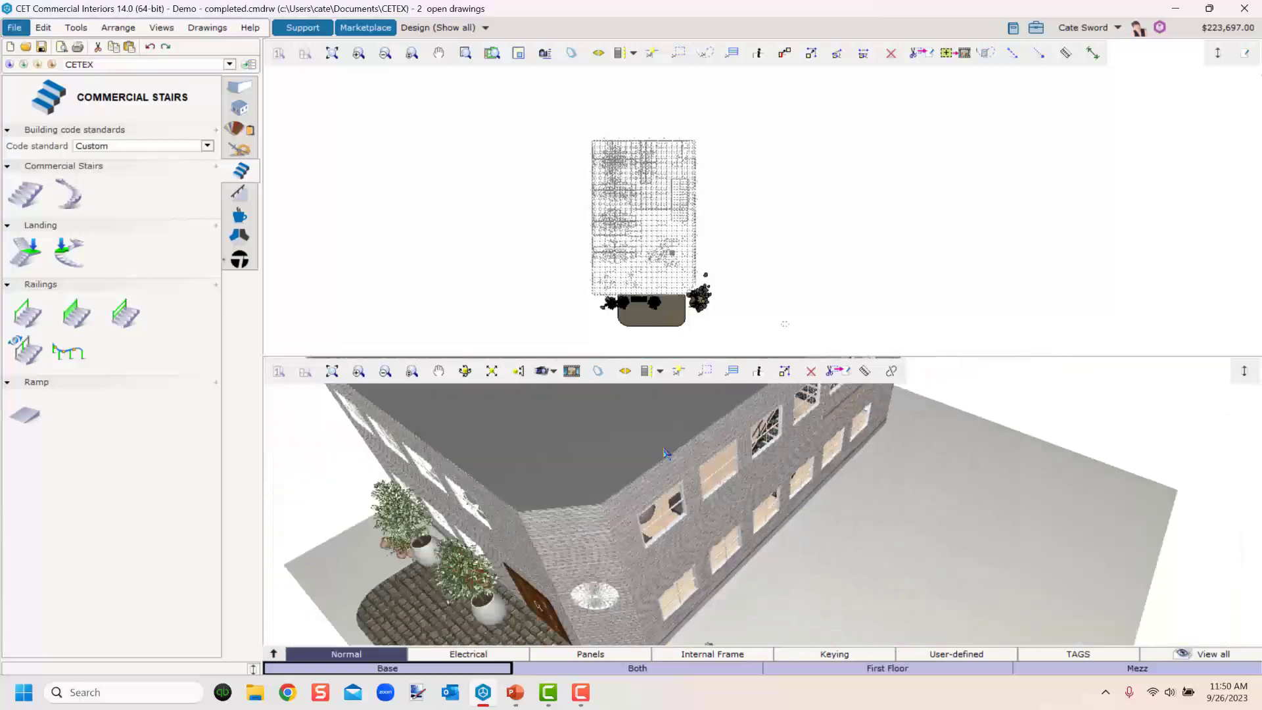
right_click_drag(756, 523, 722, 553)
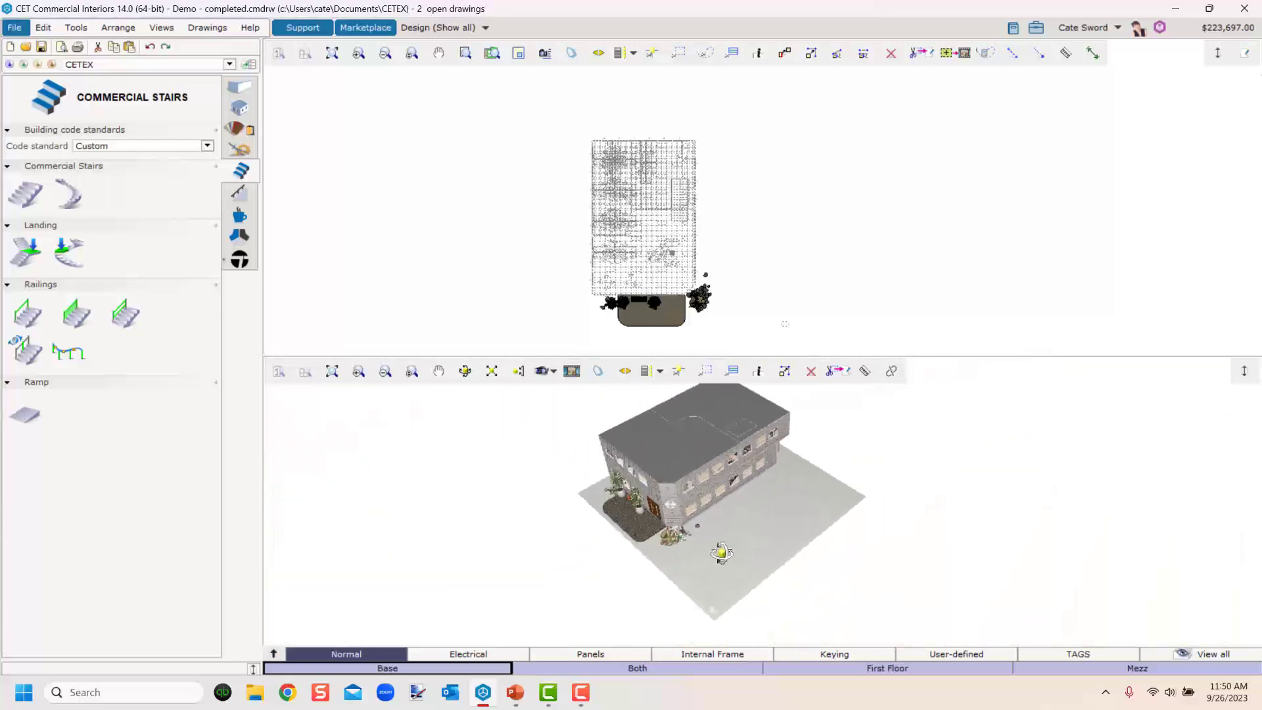
middle_click_drag(721, 553, 757, 520)
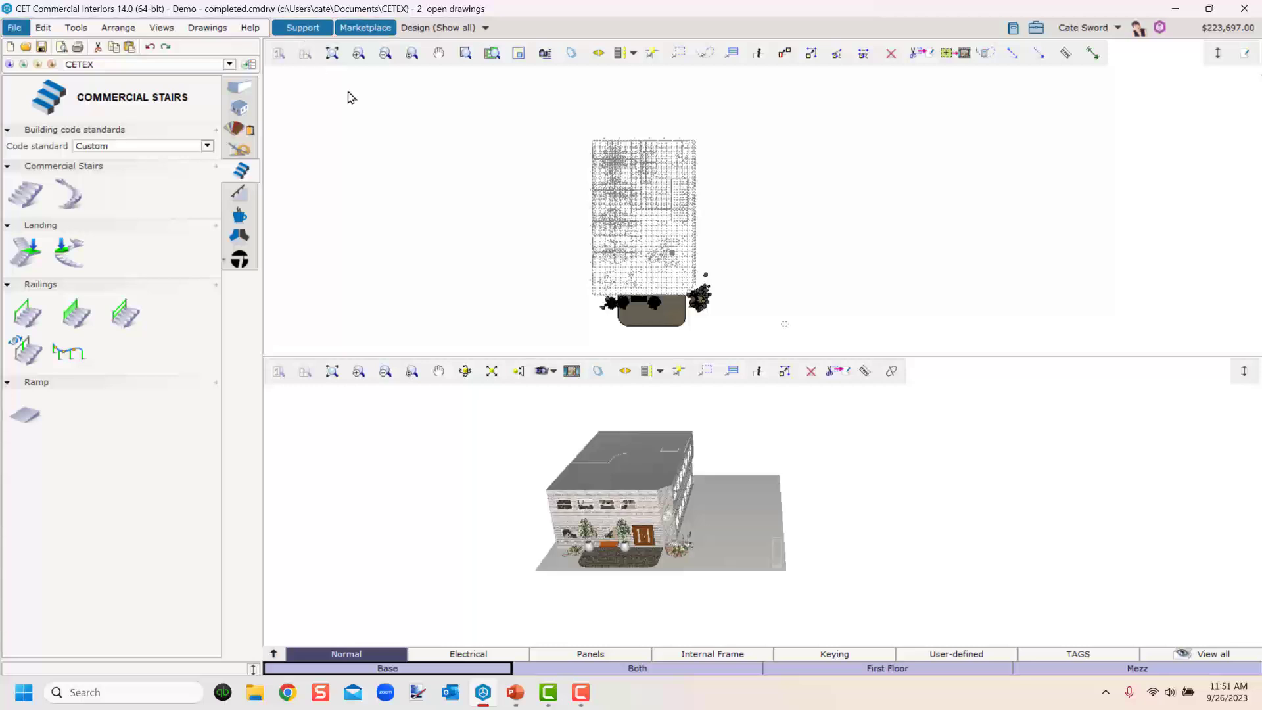
Hide the Lights category under CET Lighting with the Filter tool to remove the ceiling from view.
left_click(73, 31)
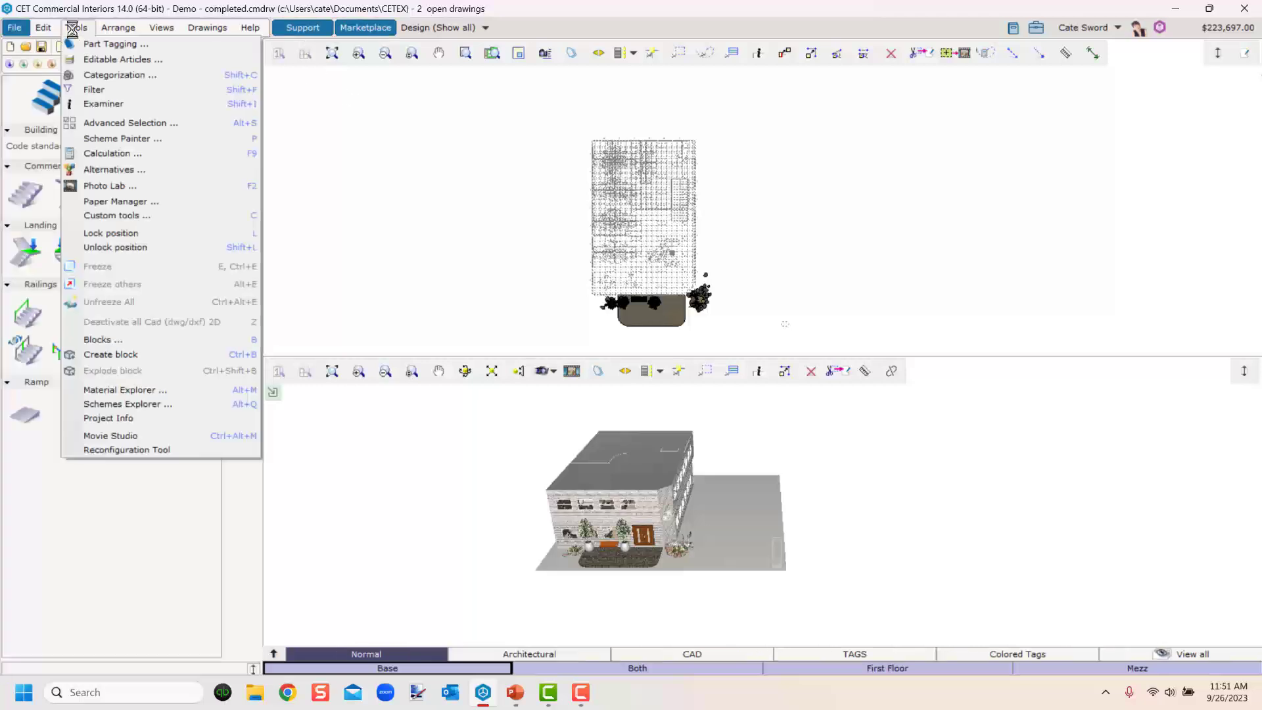
left_click(93, 89)
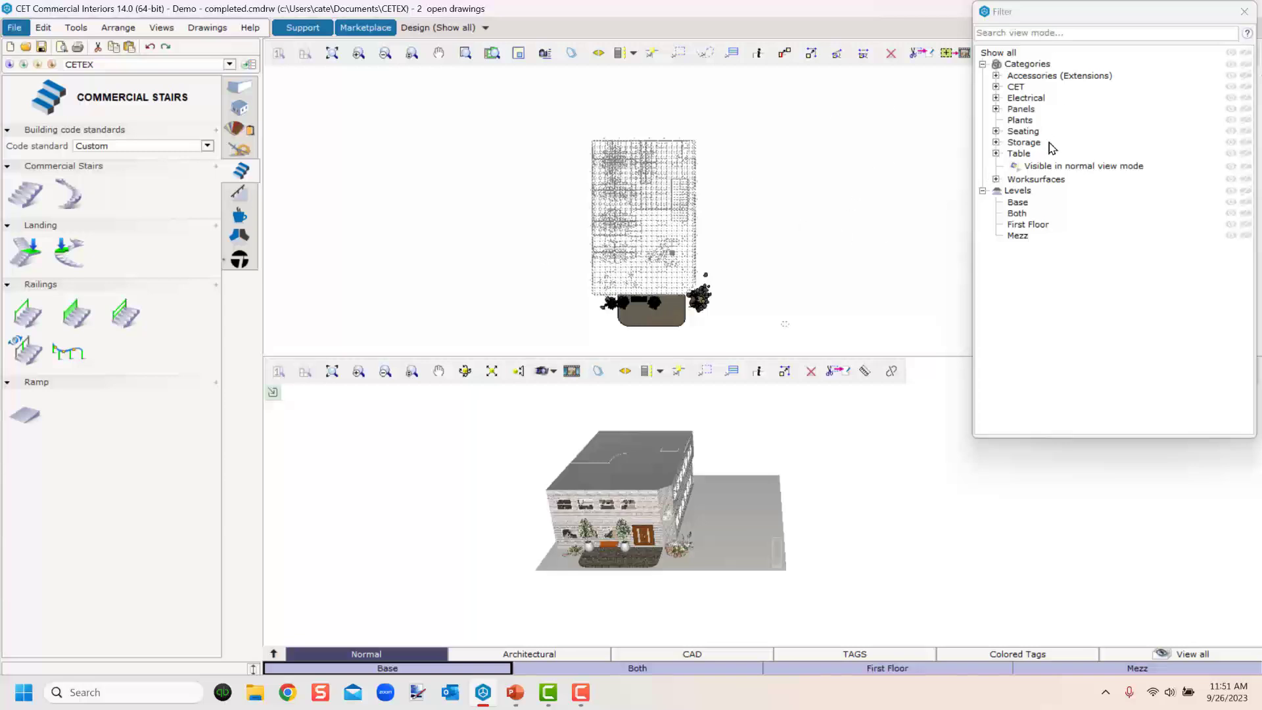
left_click(997, 87)
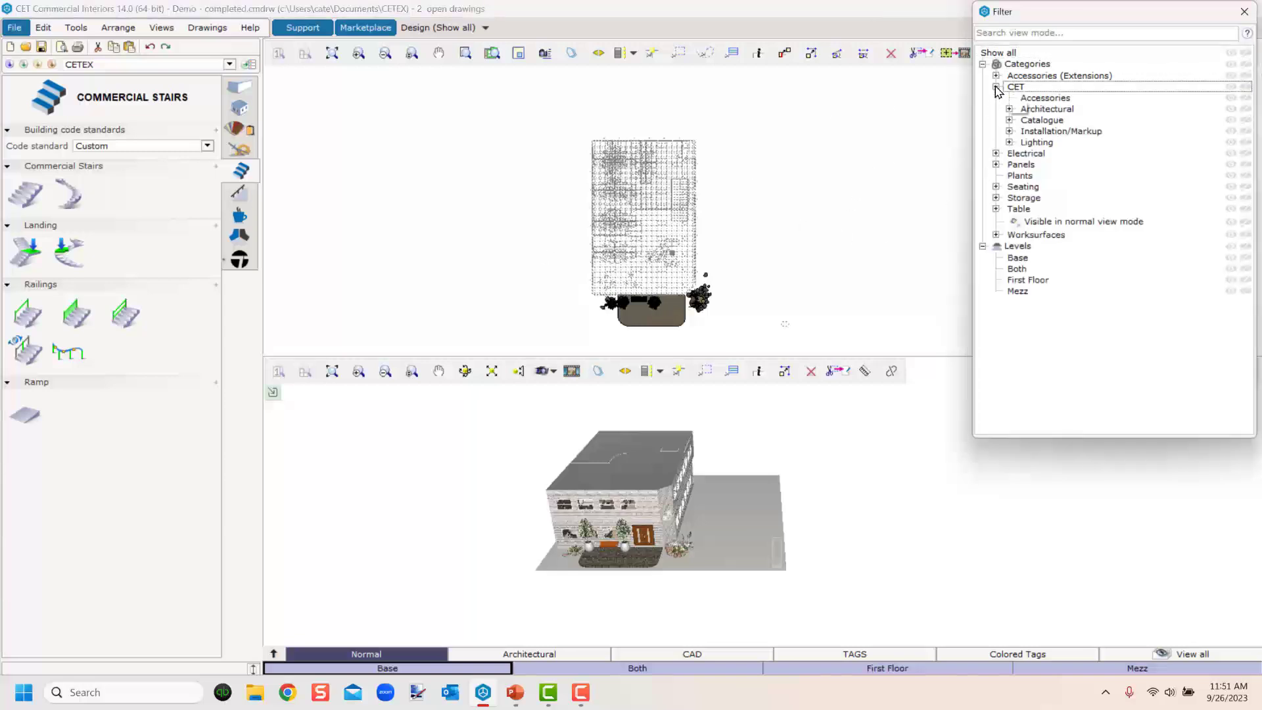
left_click(1010, 142)
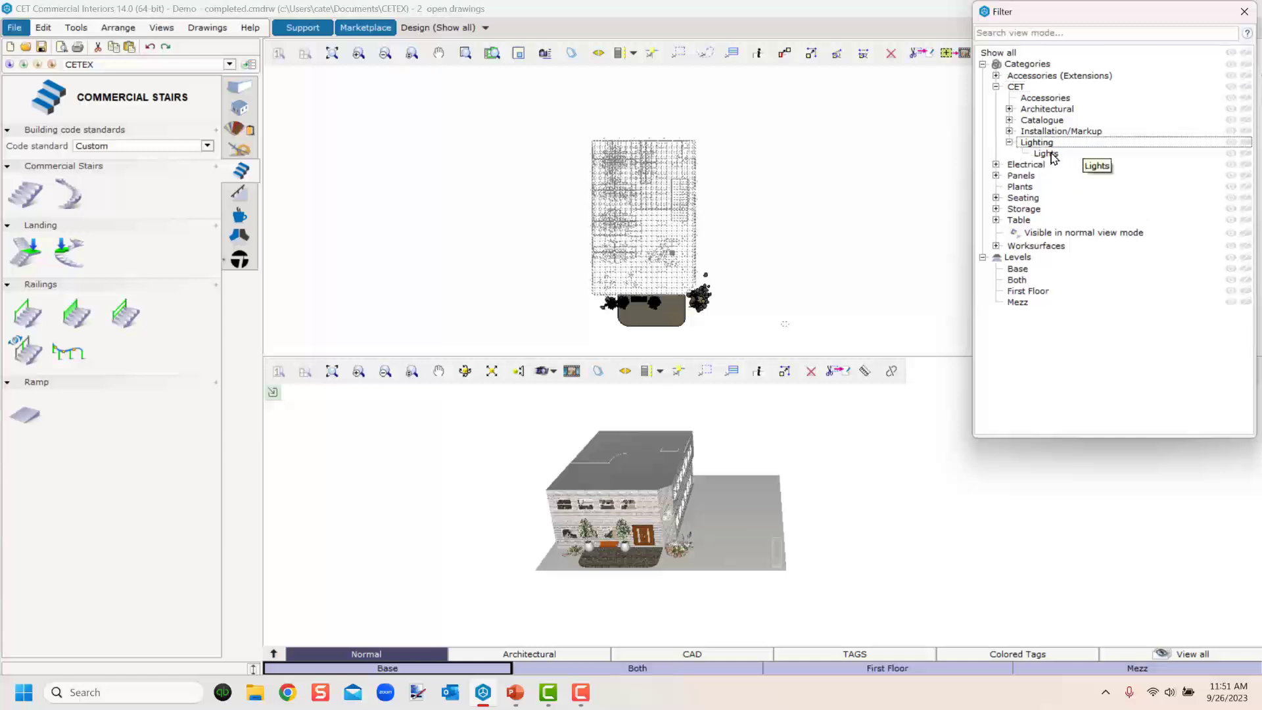
left_click(1244, 153)
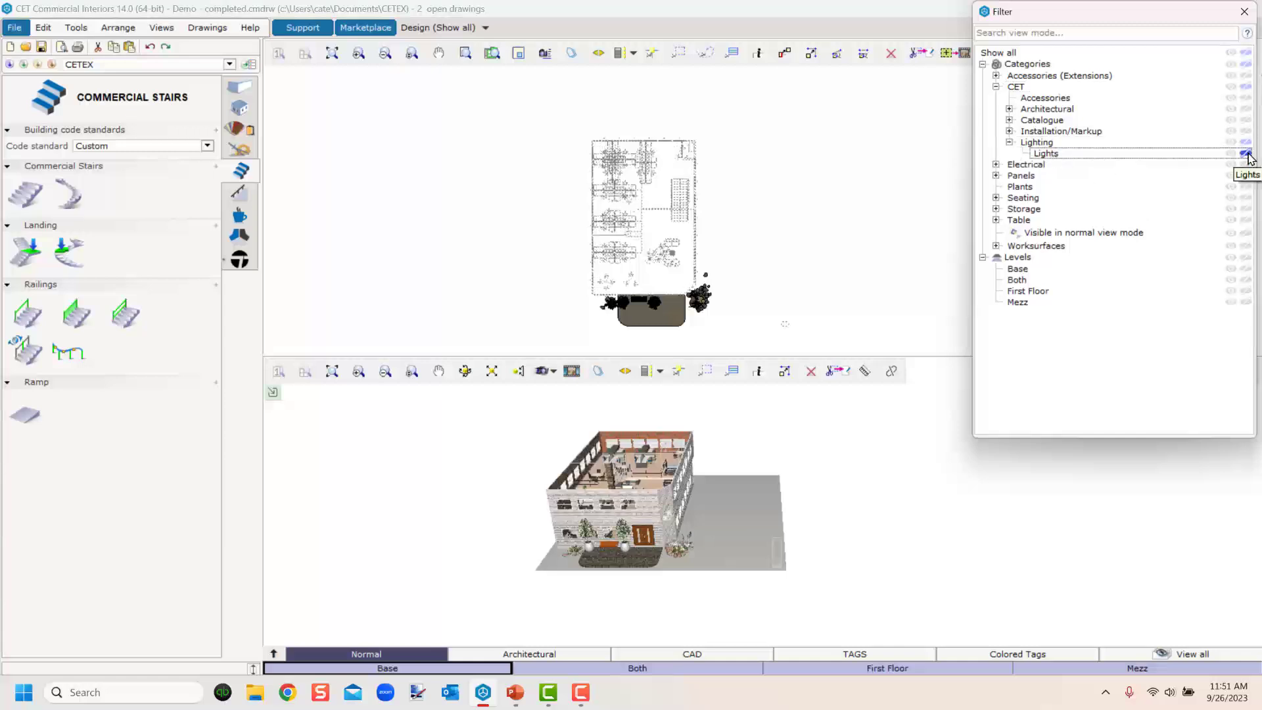
left_click(747, 522)
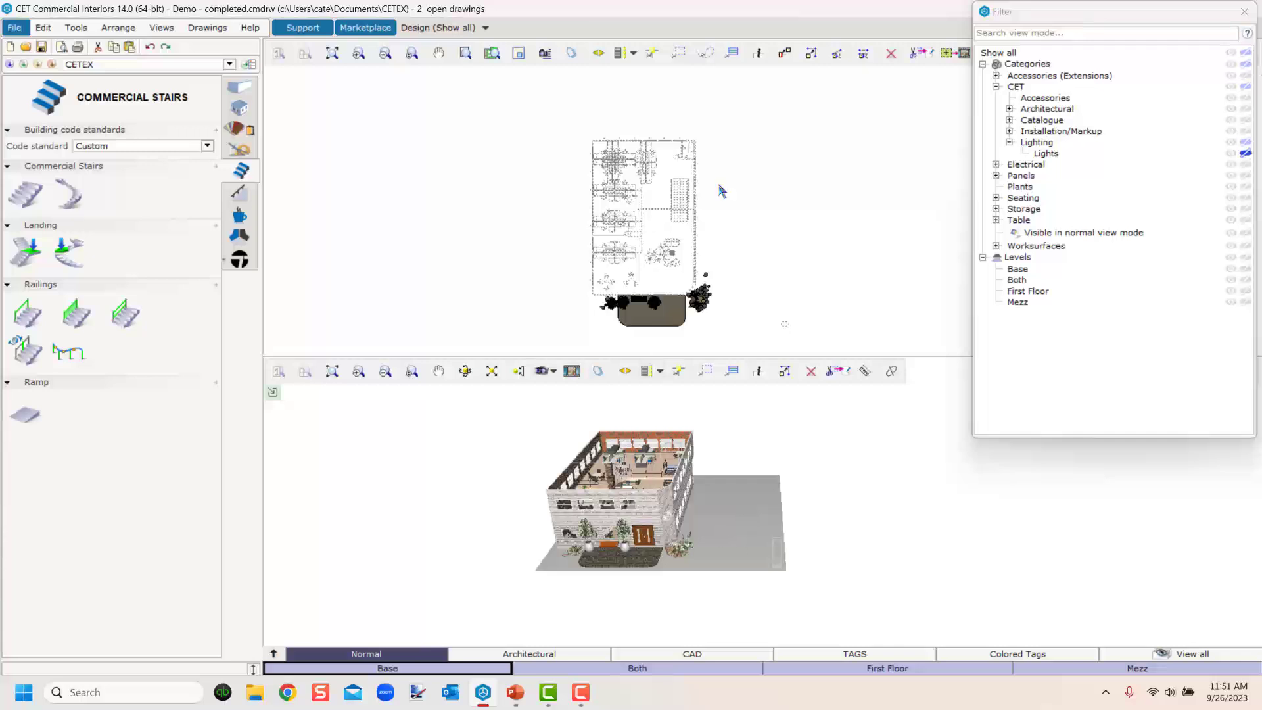
left_click(1245, 10)
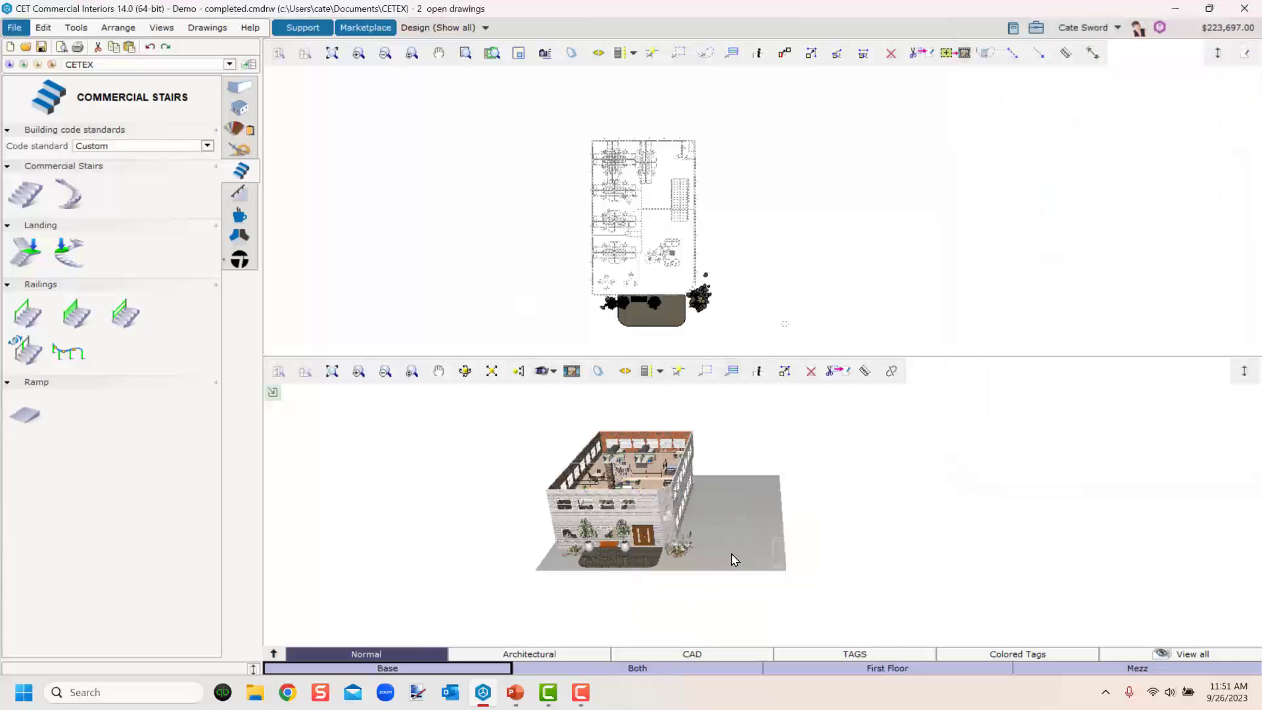
Turn off Show level boundaries in the level settings.
left_click(572, 372)
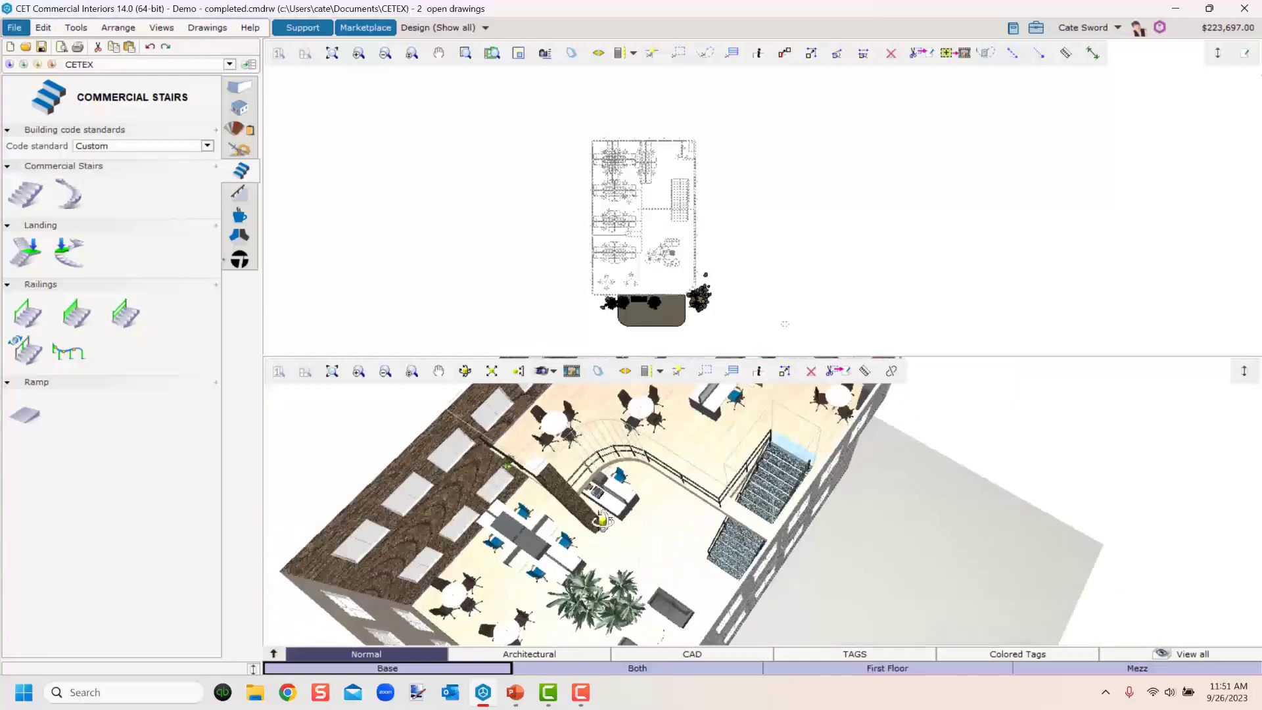
scroll(600, 494, "up", 5)
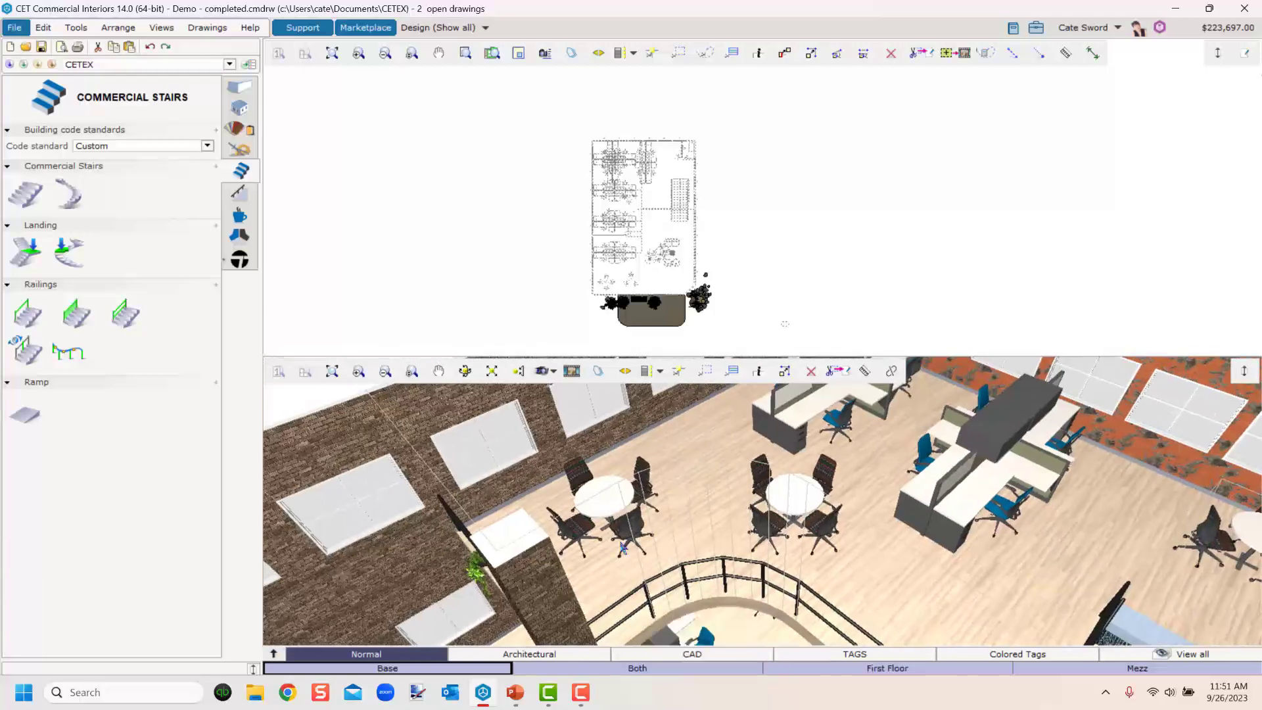
scroll(717, 602, "down", 3)
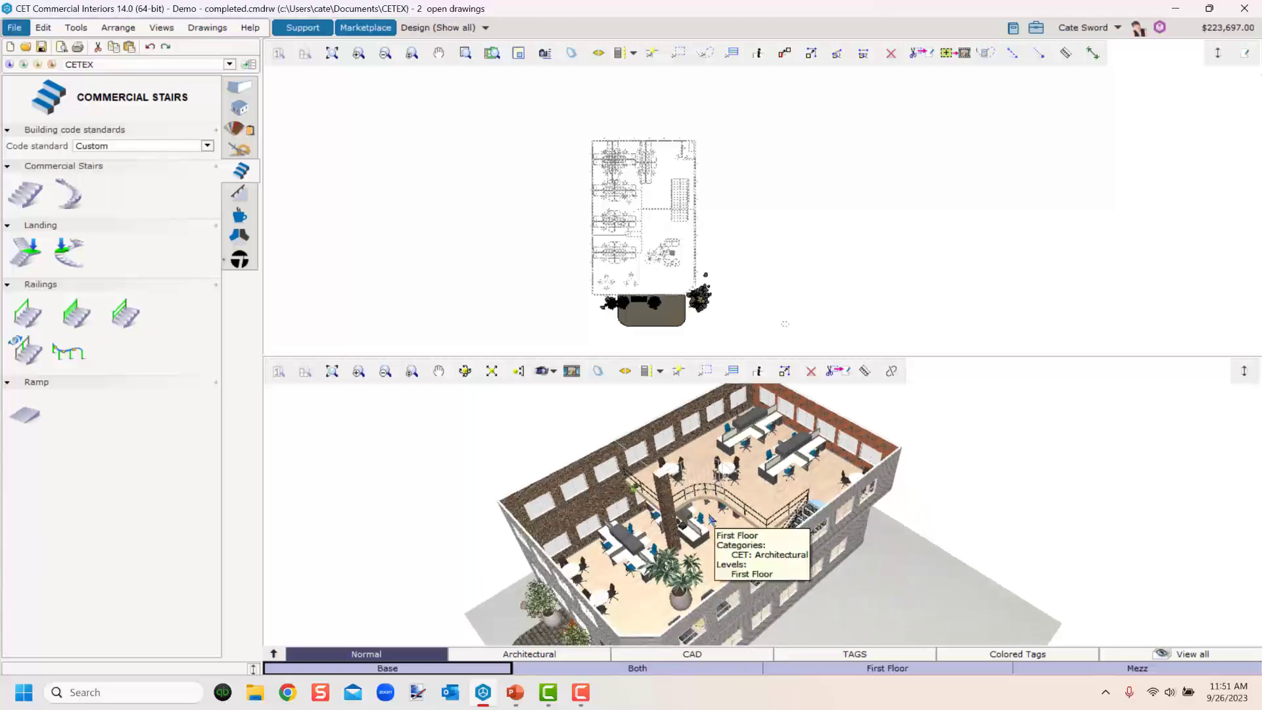
left_click(242, 108)
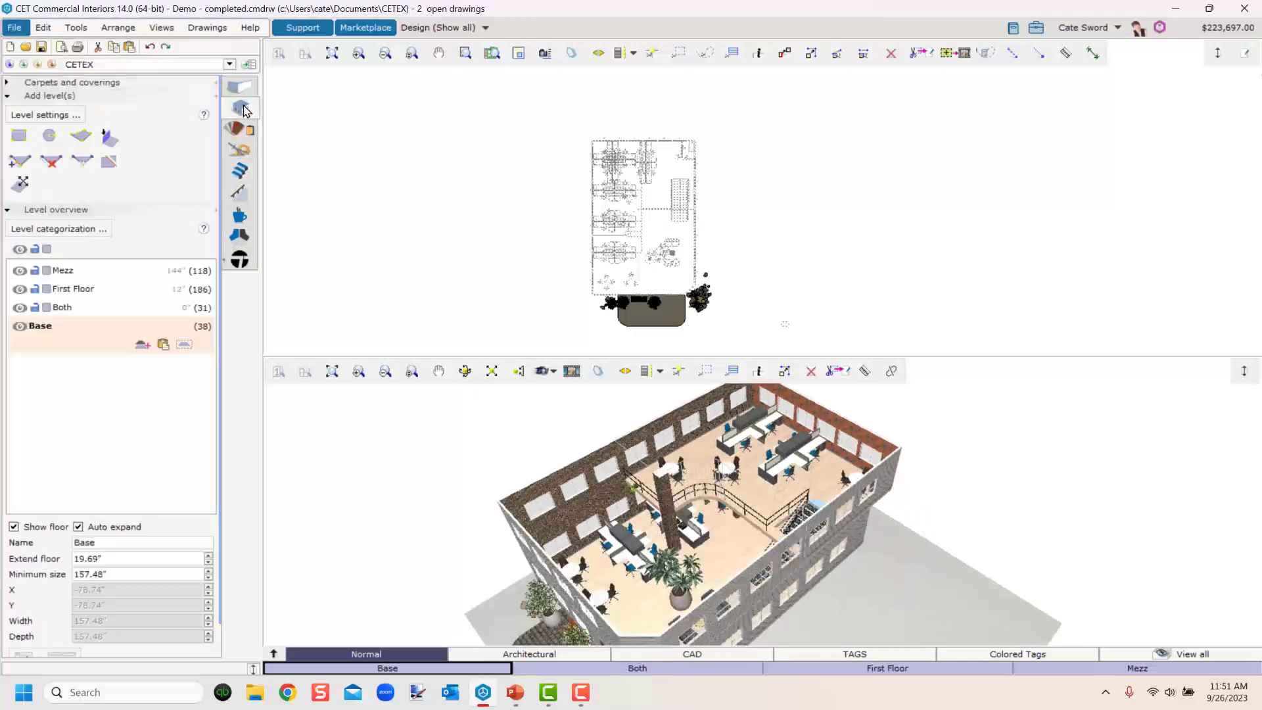
left_click(46, 115)
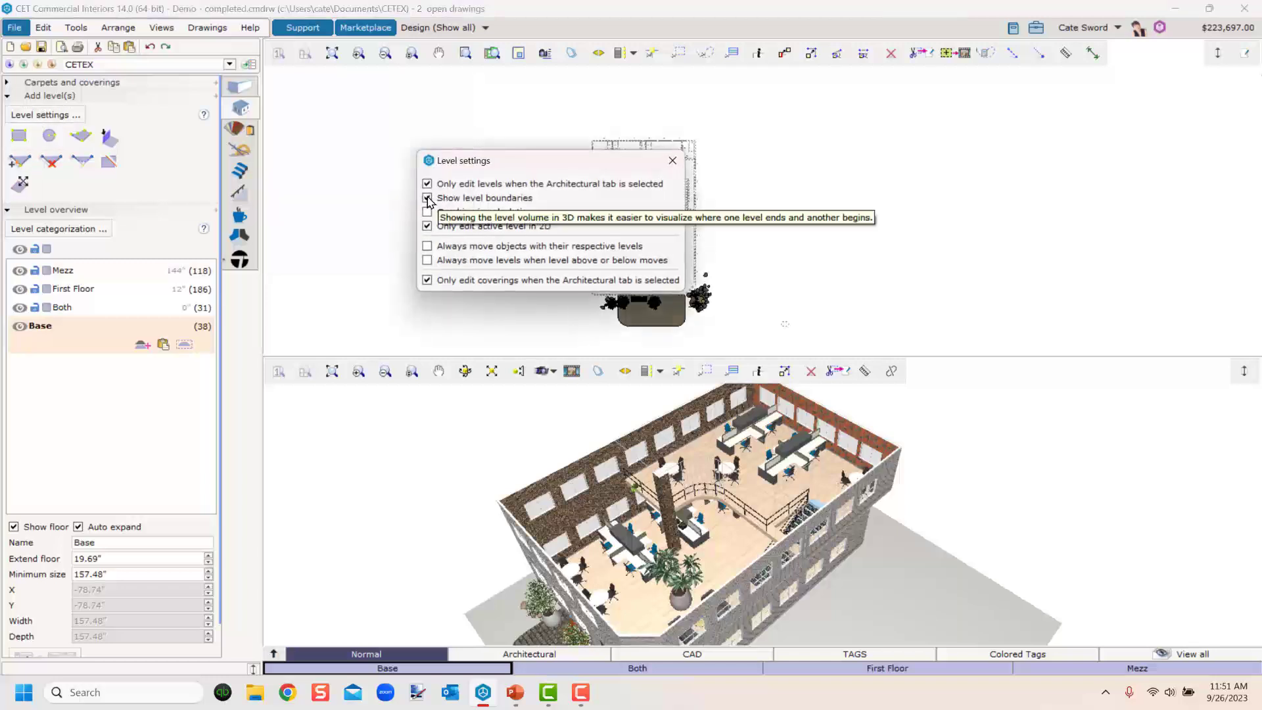
left_click(427, 198)
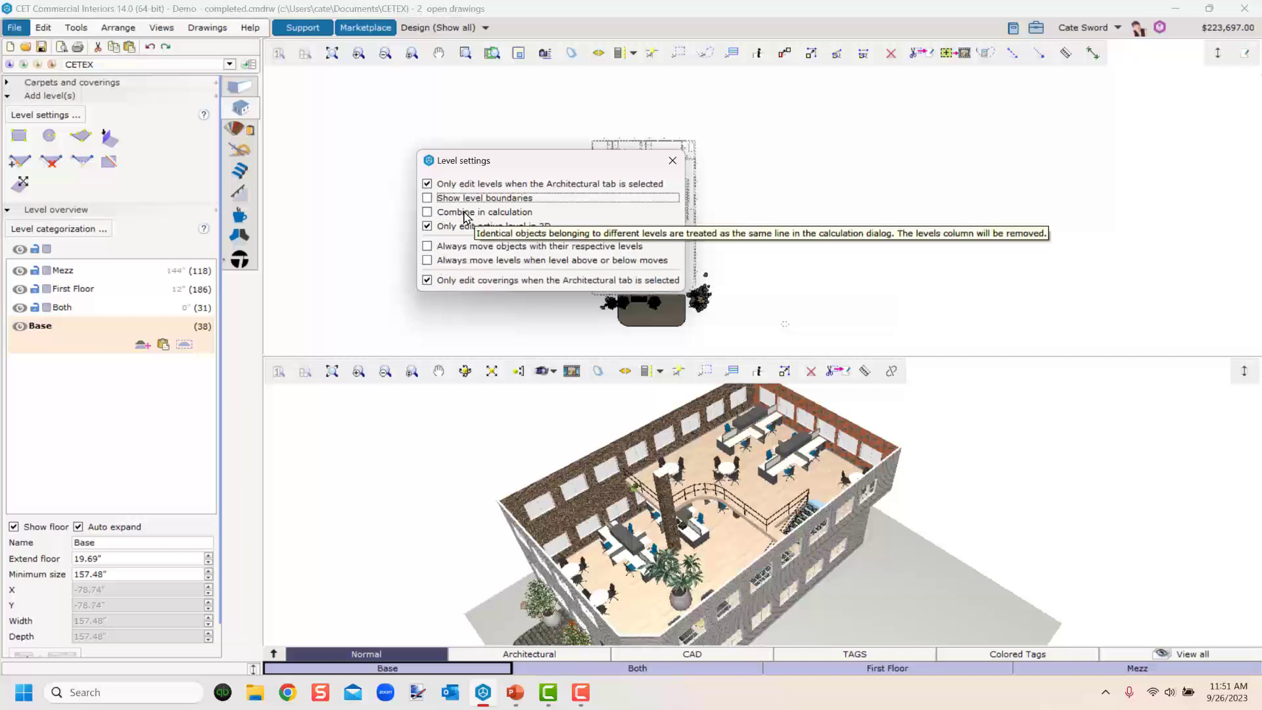
Turn on Combine in calculation in the level settings and review the article list in the calculation dialog.
left_click(427, 213)
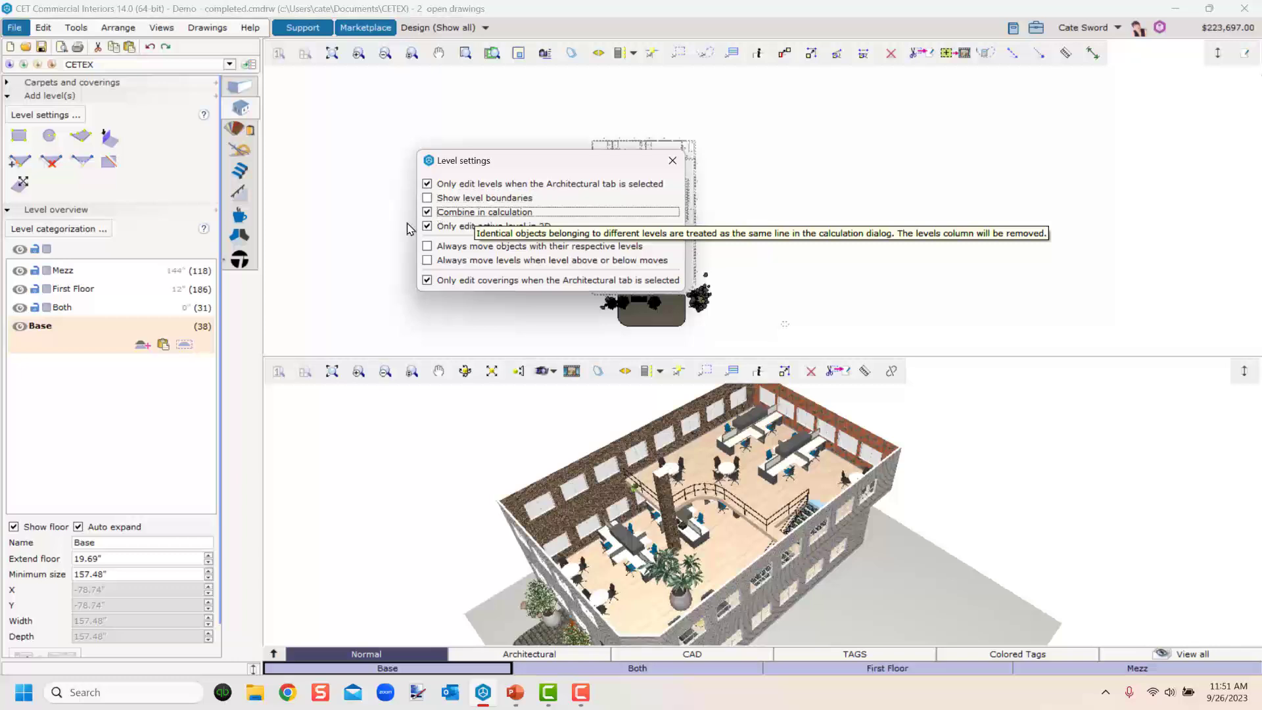
left_click(671, 162)
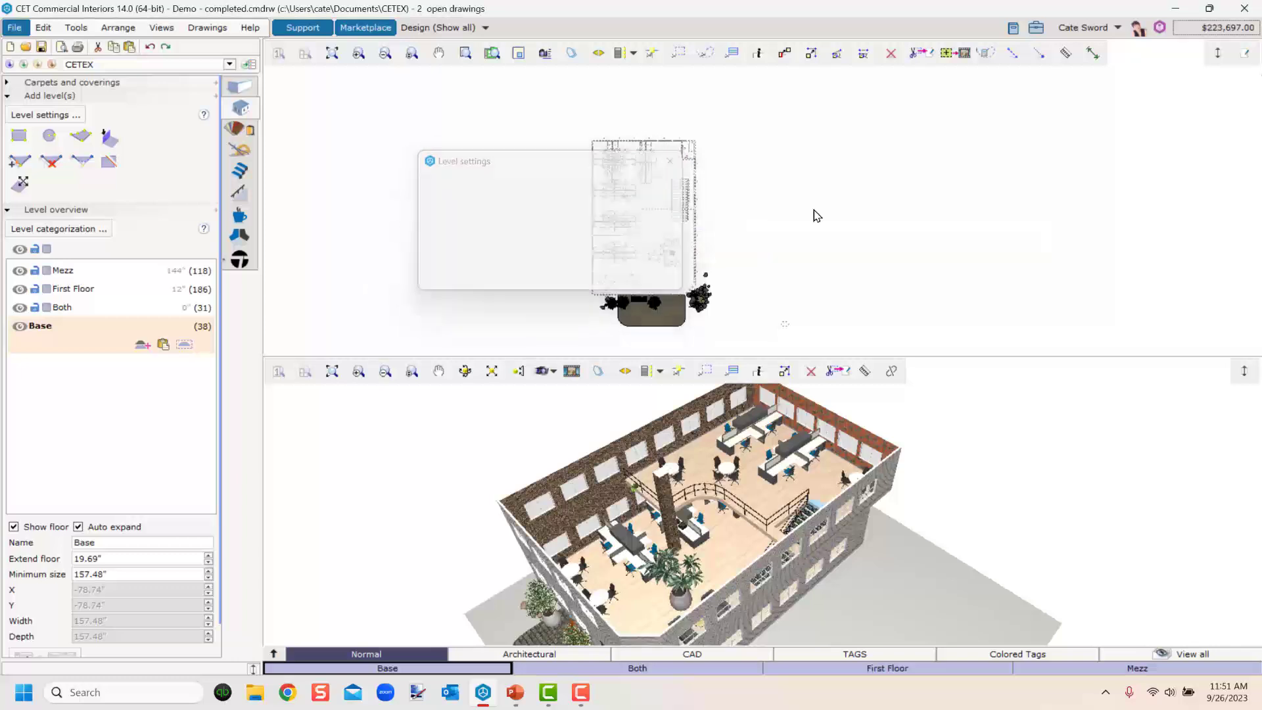
scroll(664, 611, "up", 5)
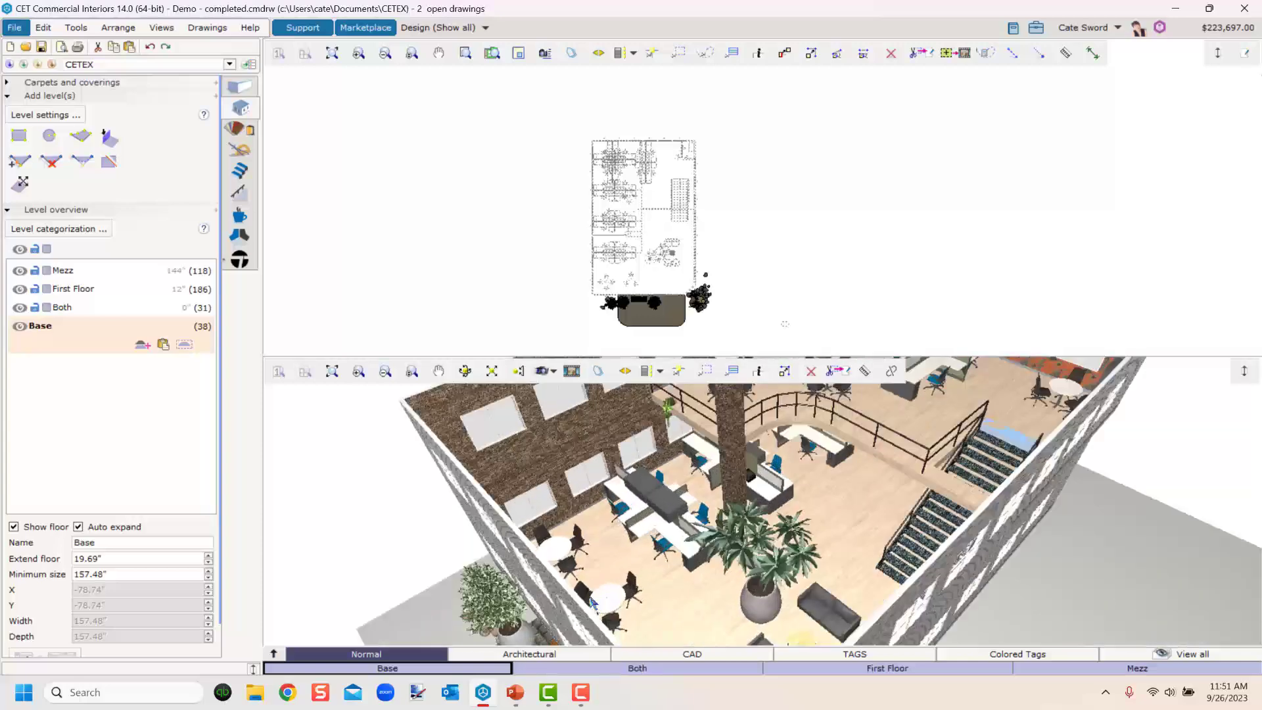
scroll(682, 606, "down", 6)
middle_click_drag(684, 608, 737, 539)
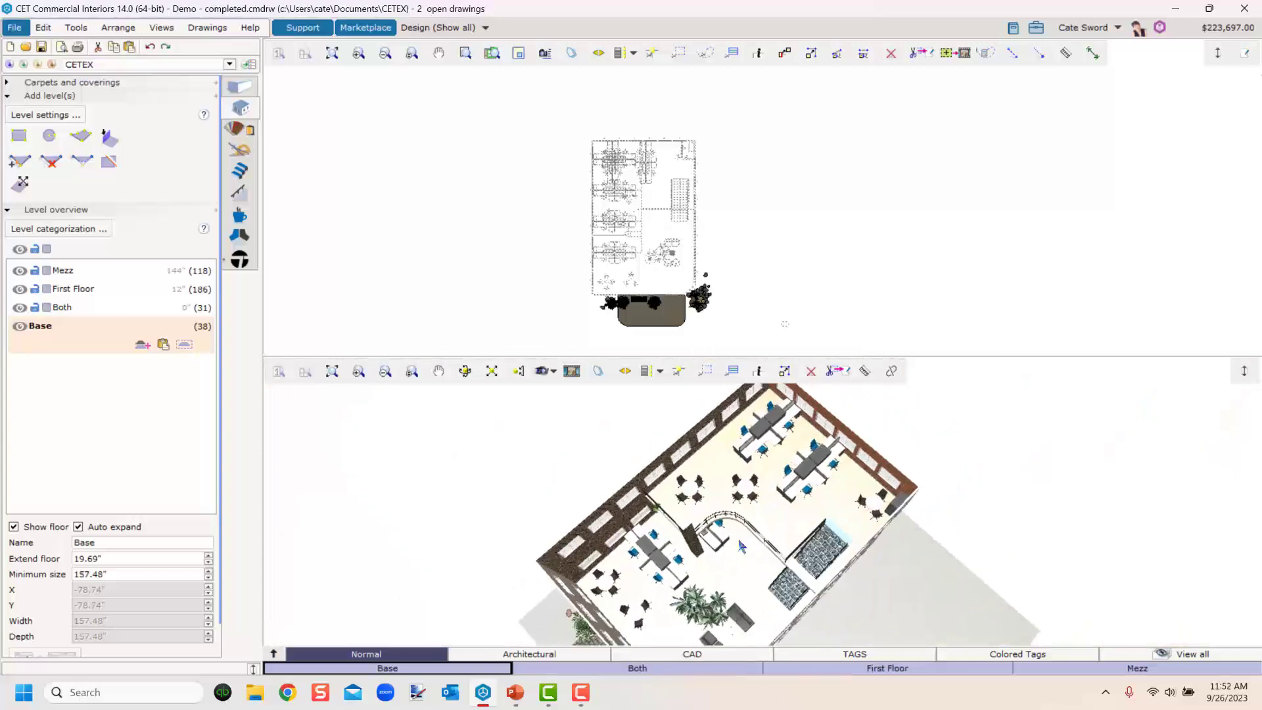
left_click(1217, 29)
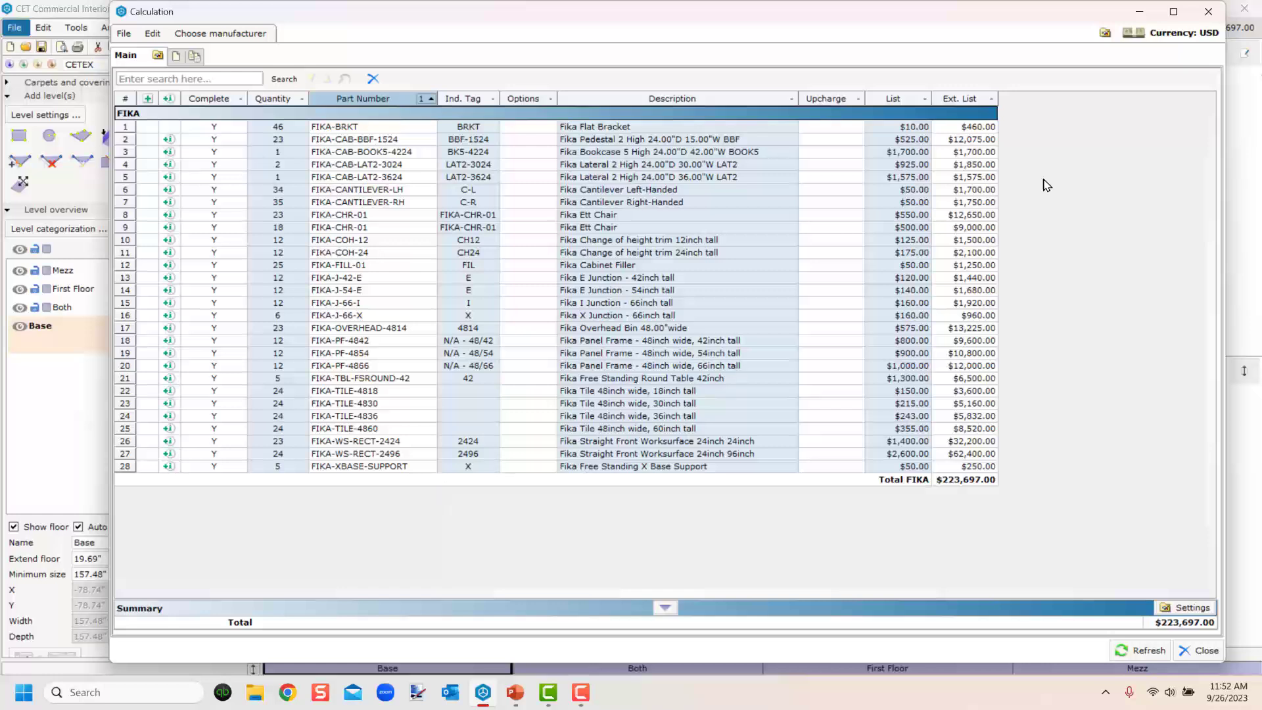
left_click(1208, 11)
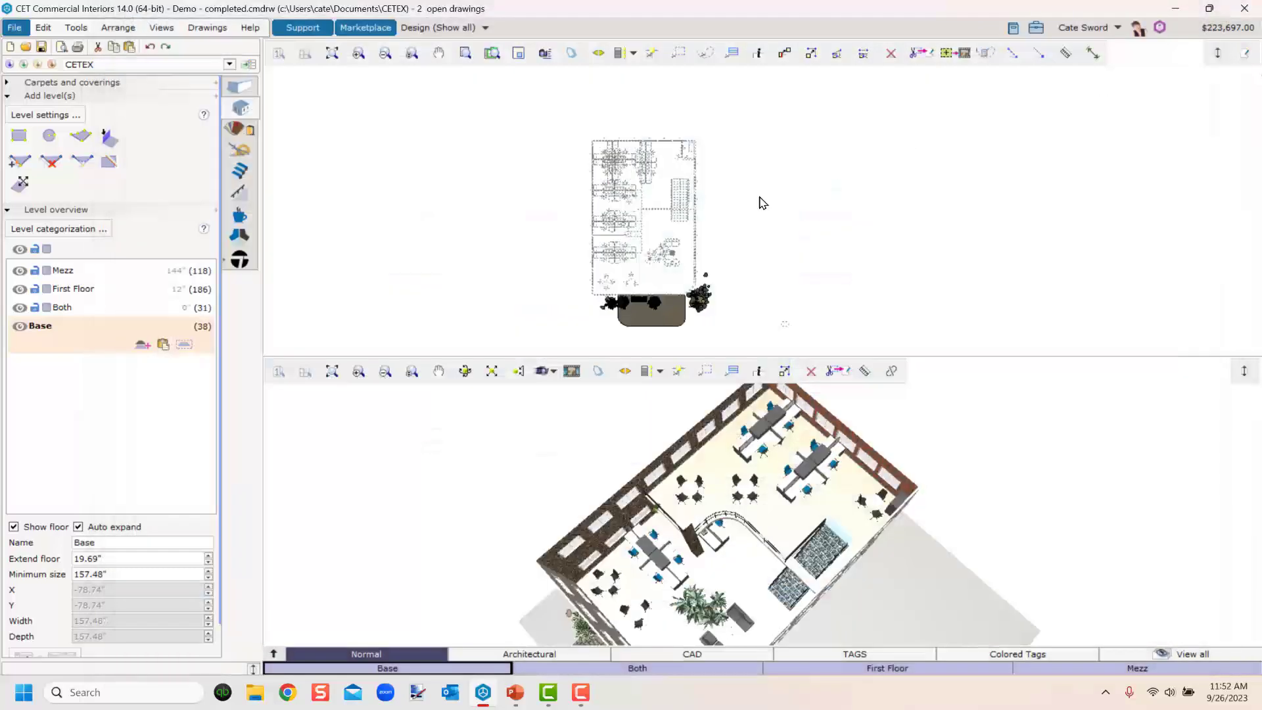
Turn off Combine in calculation in the level settings.
left_click(44, 114)
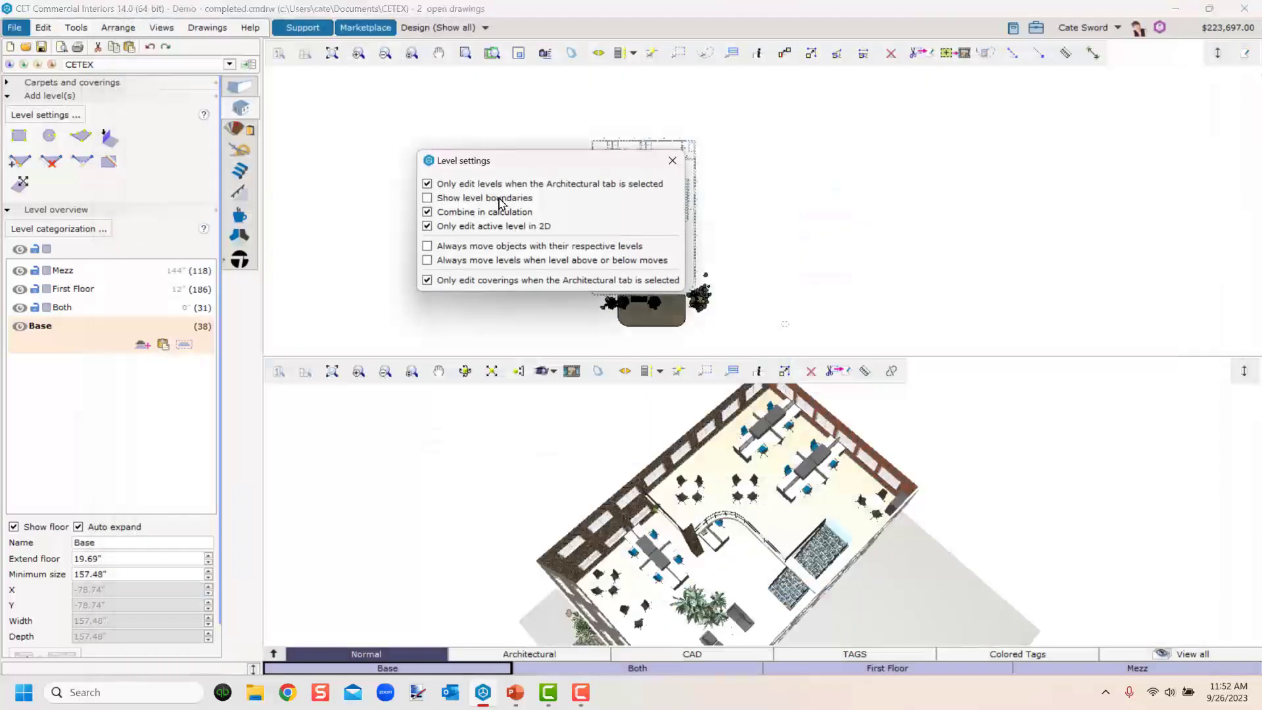
left_click(427, 212)
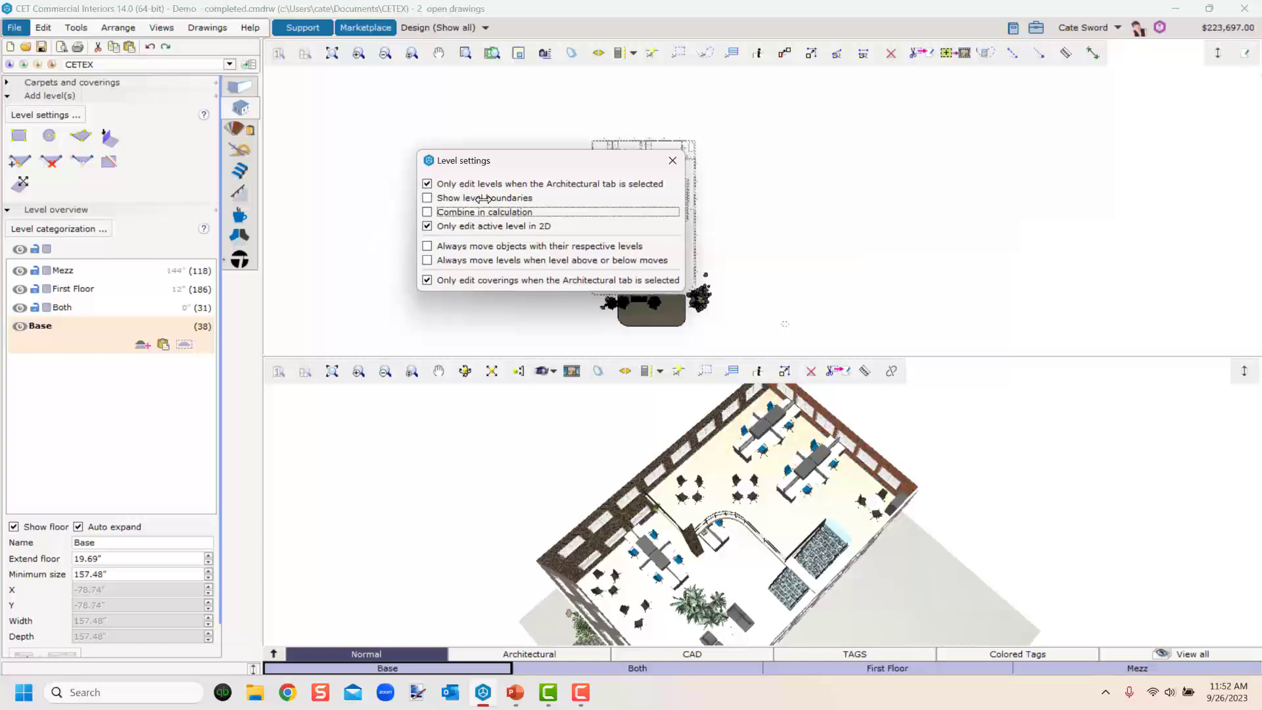
left_click(672, 161)
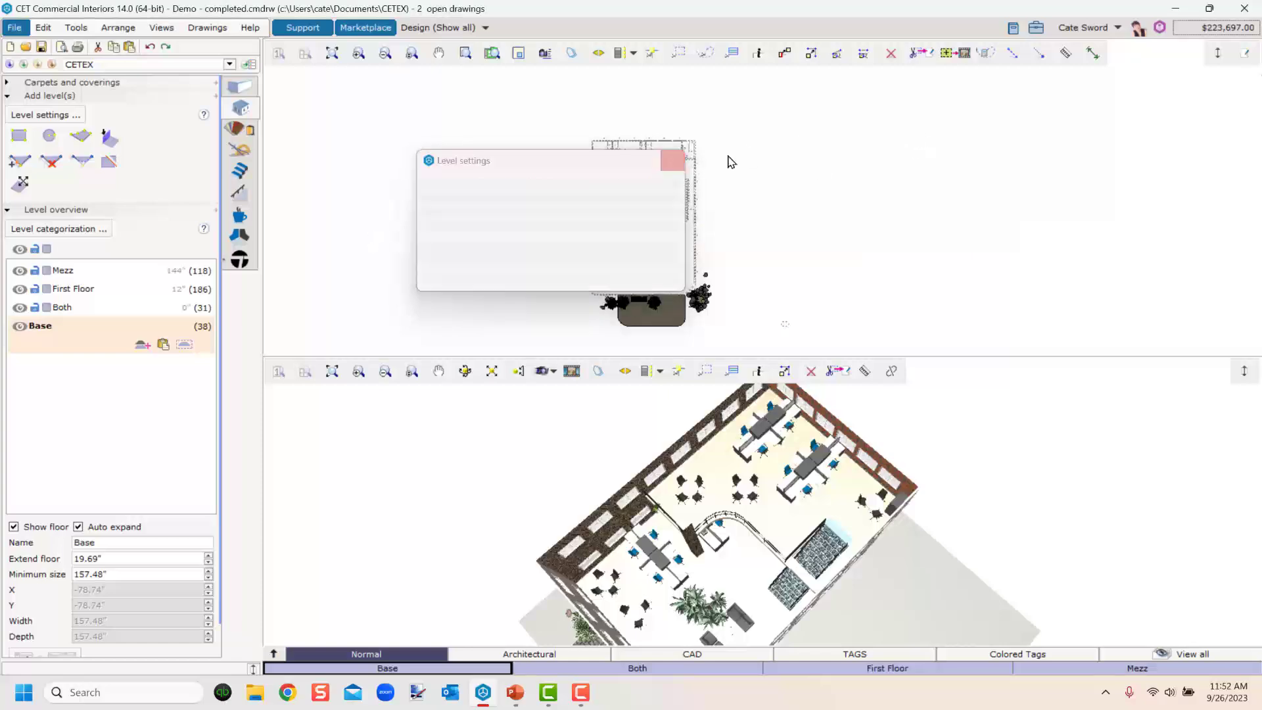
Open the calculation dialog and scroll through the article list with its Levels column.
left_click(1214, 27)
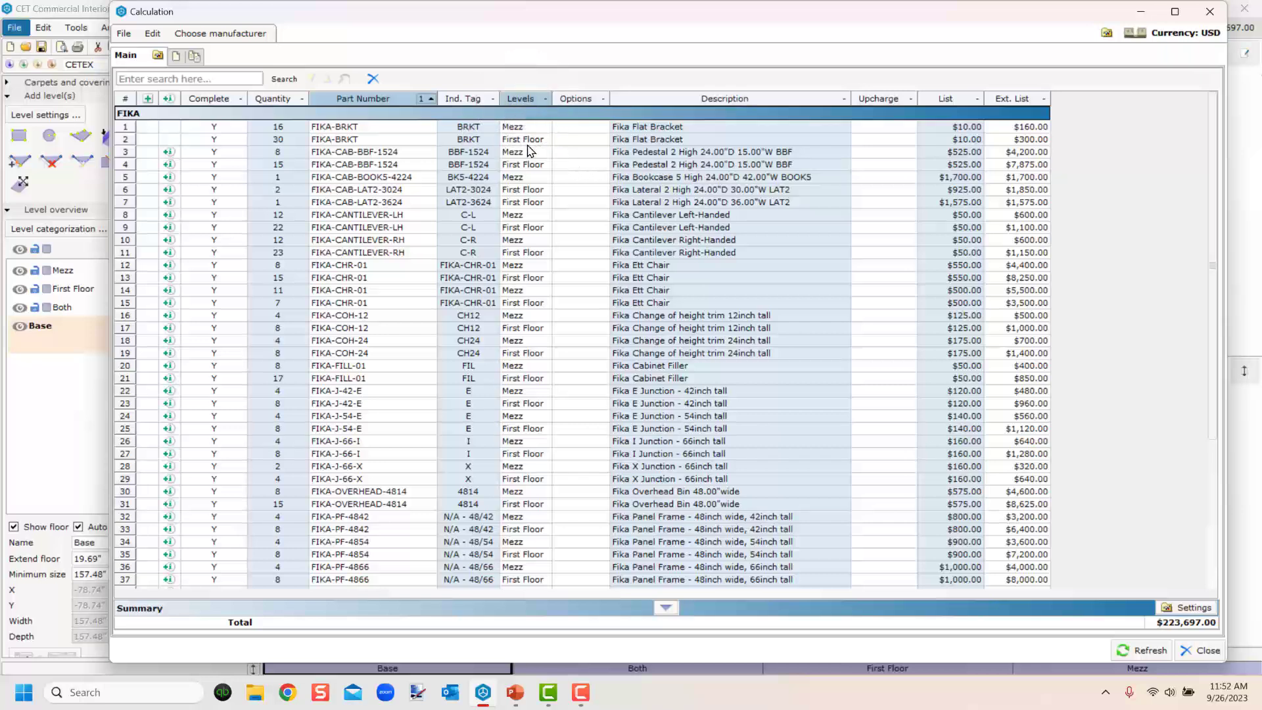
scroll(543, 460, "down", 5)
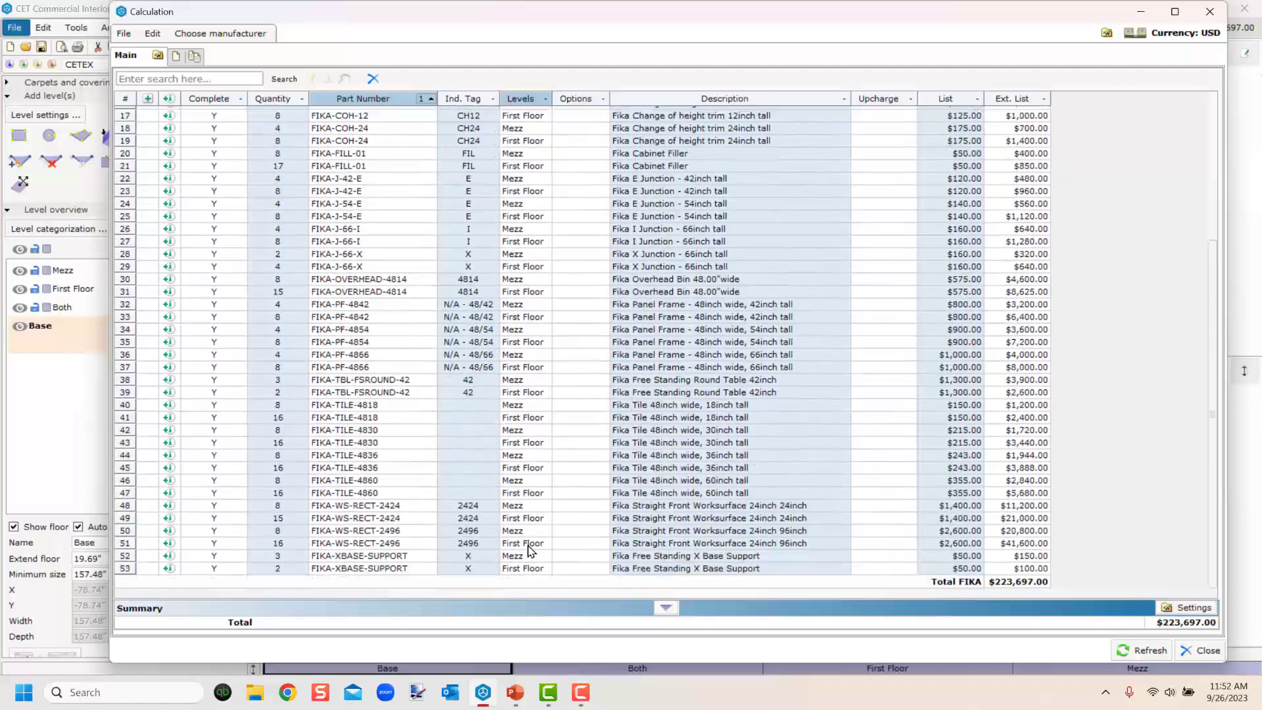
scroll(545, 519, "up", 5)
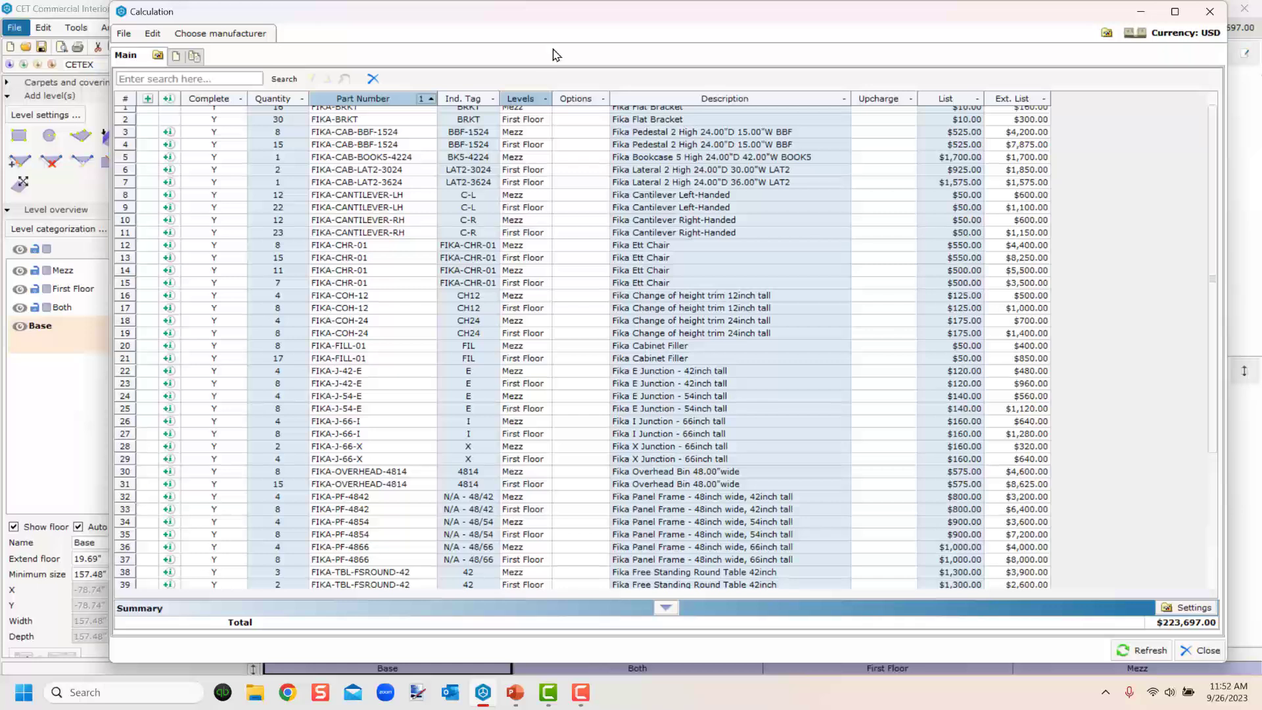
scroll(543, 178, "up", 1)
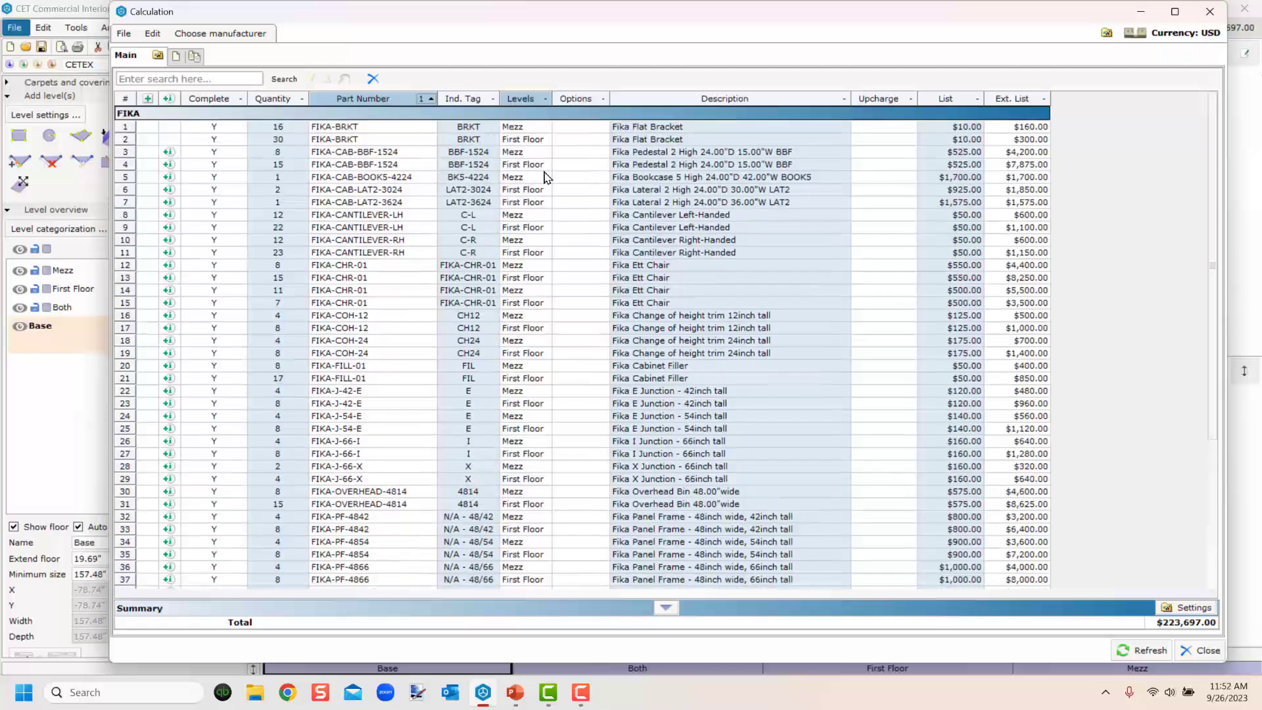
Group the Main calculation view by Levels in its view settings.
left_click(158, 57)
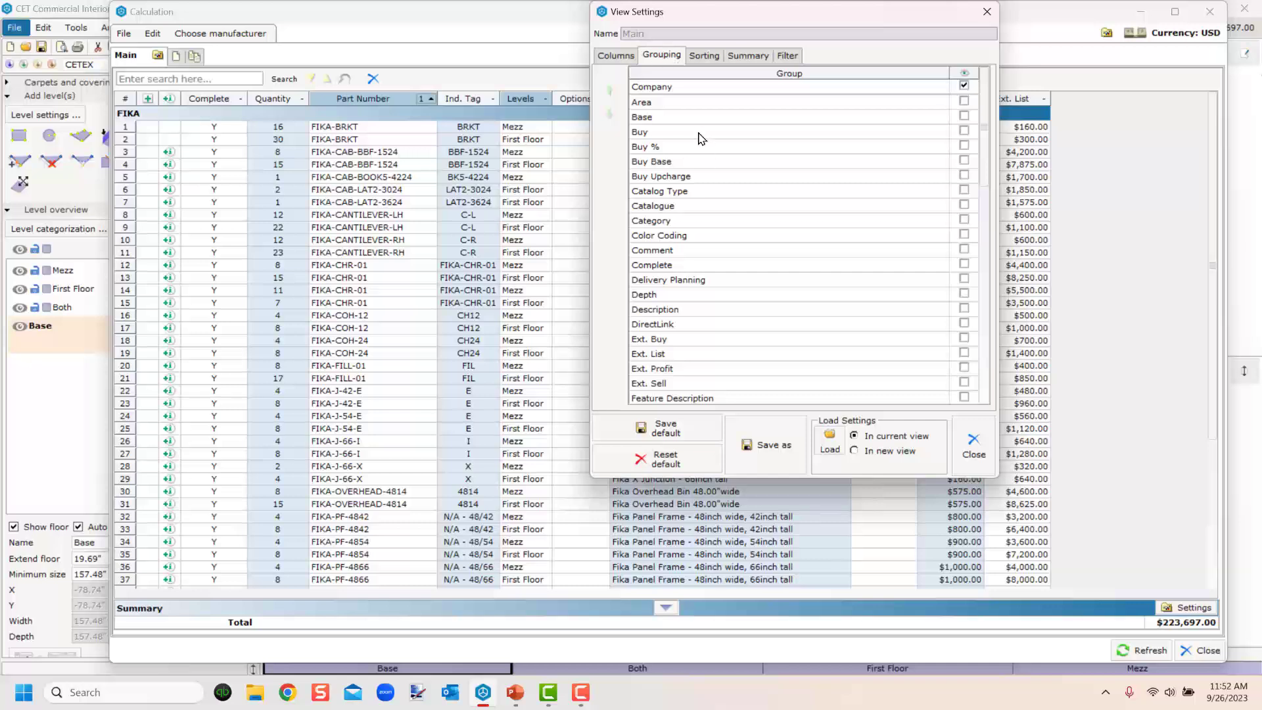
scroll(661, 231, "down", 7)
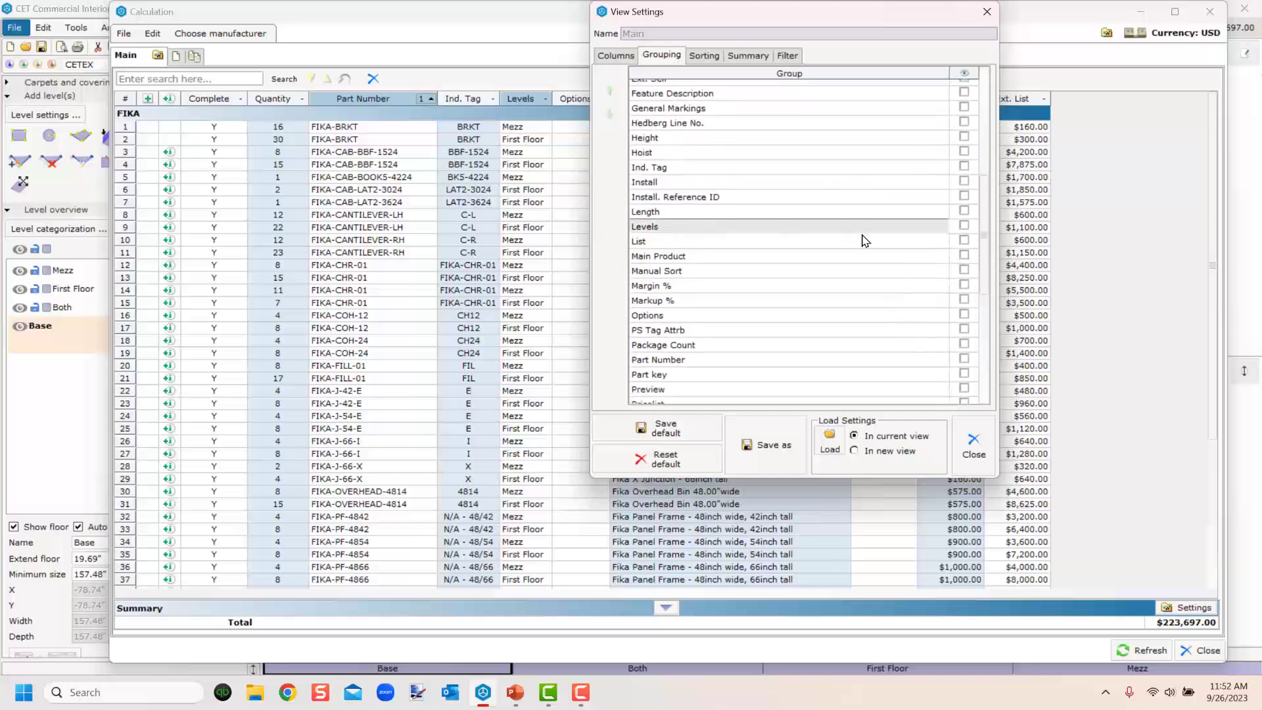
left_click(963, 226)
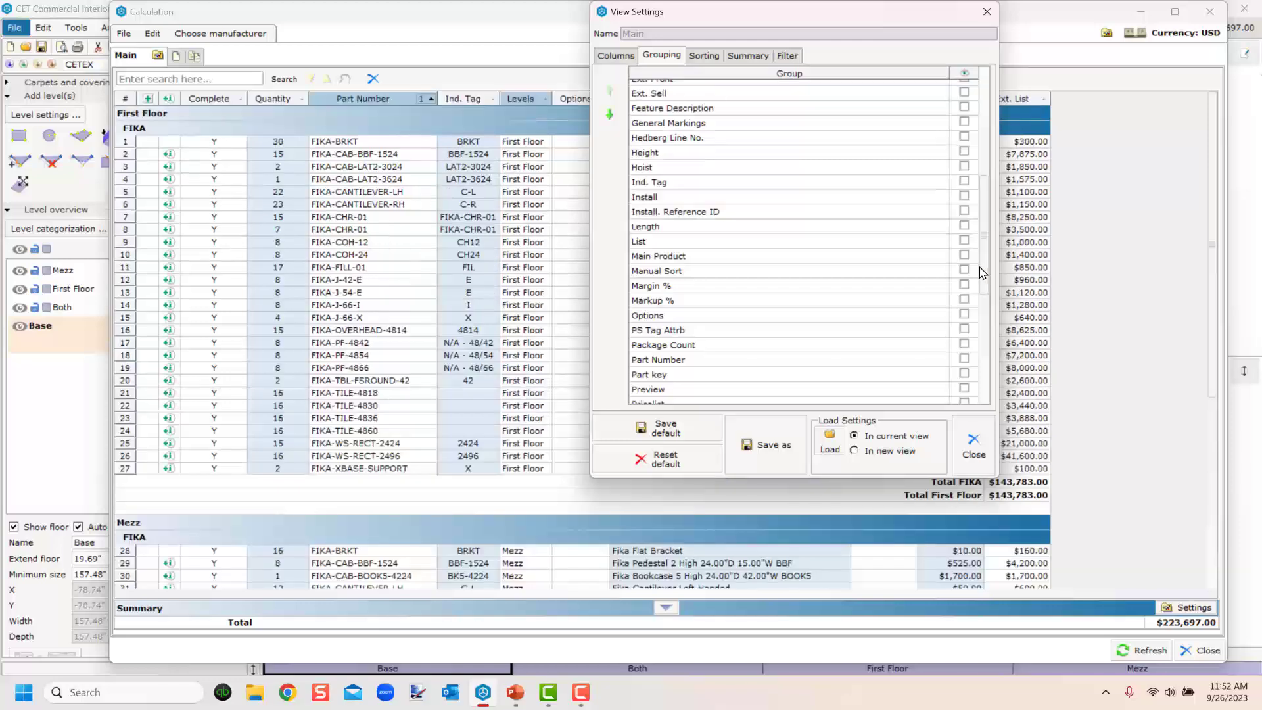
left_click(965, 181)
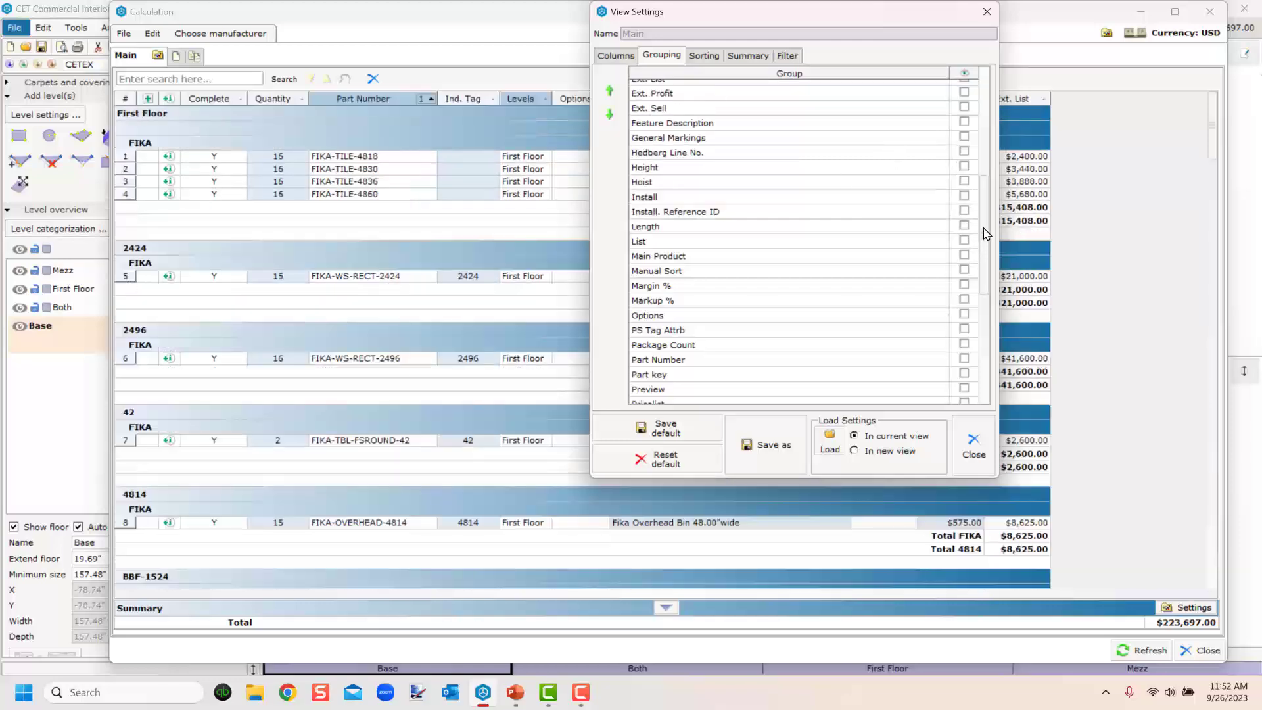
scroll(986, 234, "up", 7)
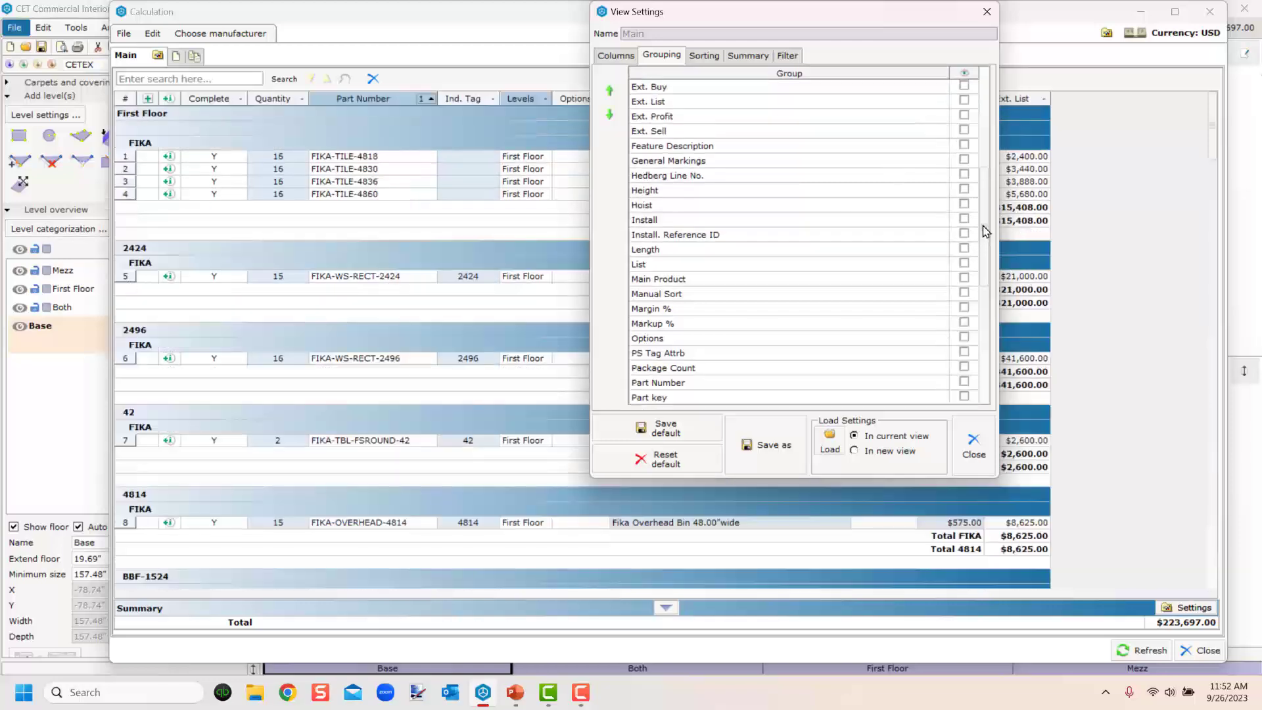
left_click(964, 101)
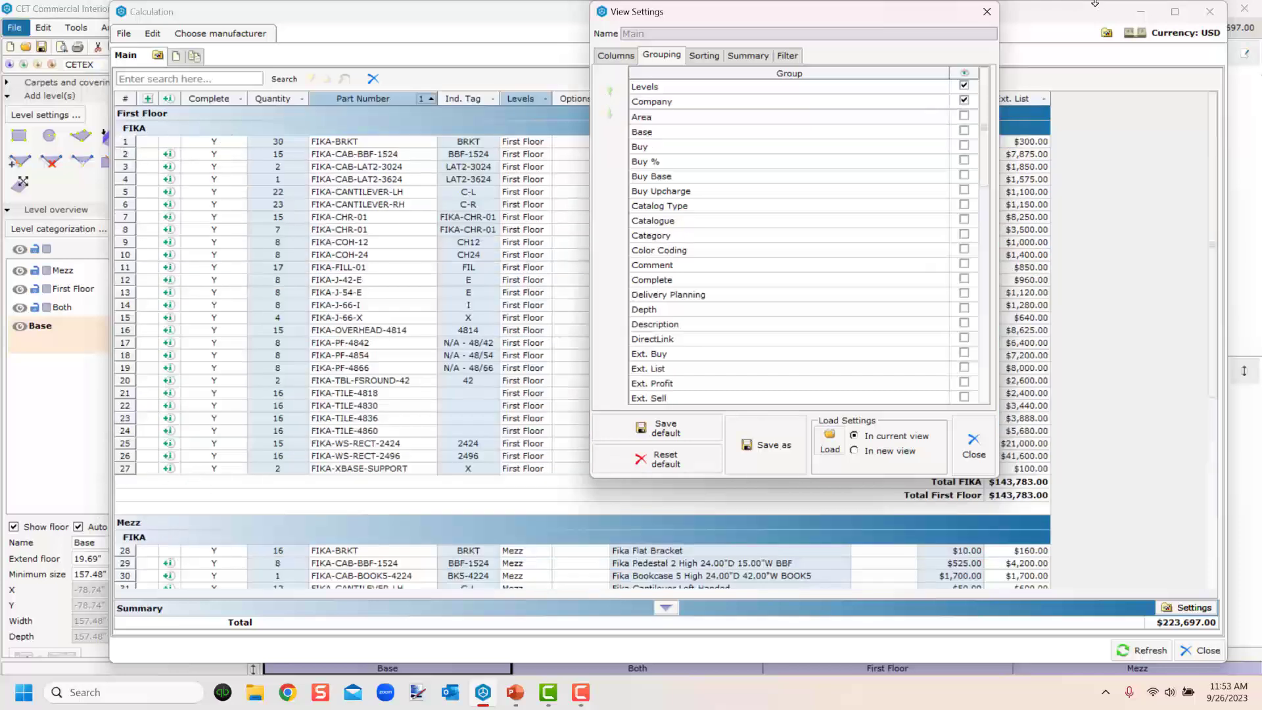
left_click(986, 12)
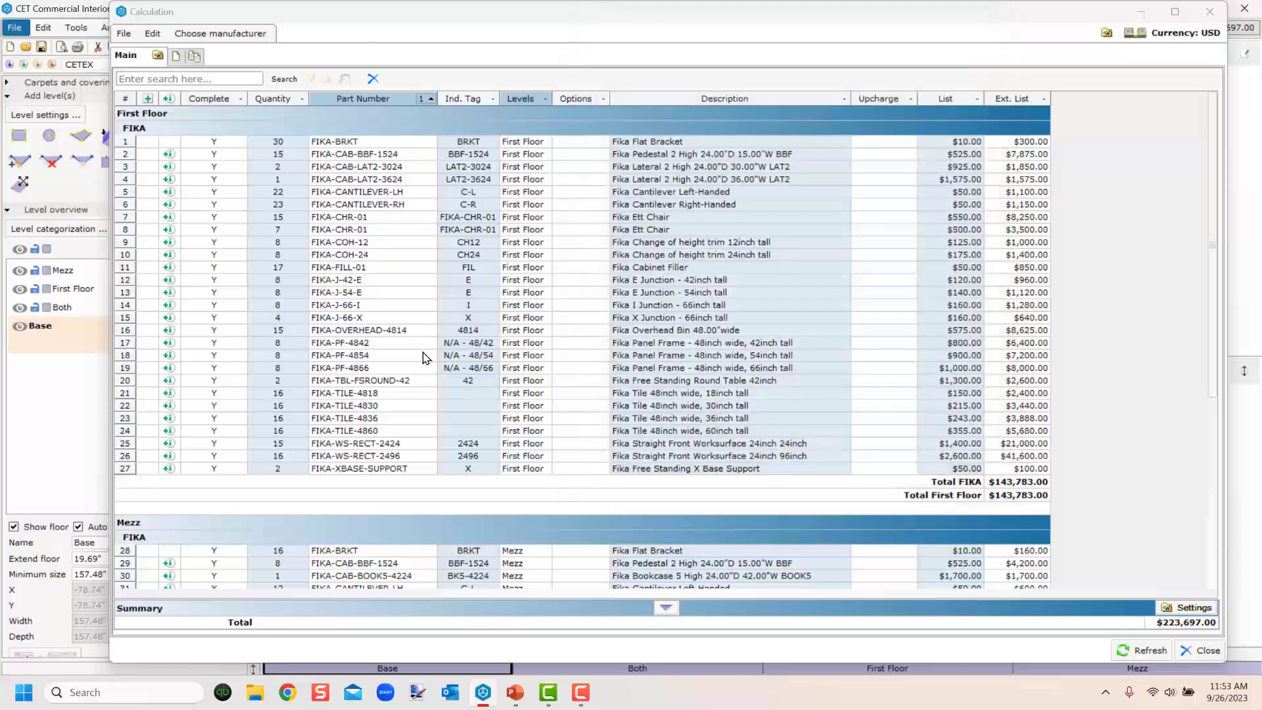
Create a new calculation view and name it mezzanine only.
left_click(194, 56)
left_click(256, 56)
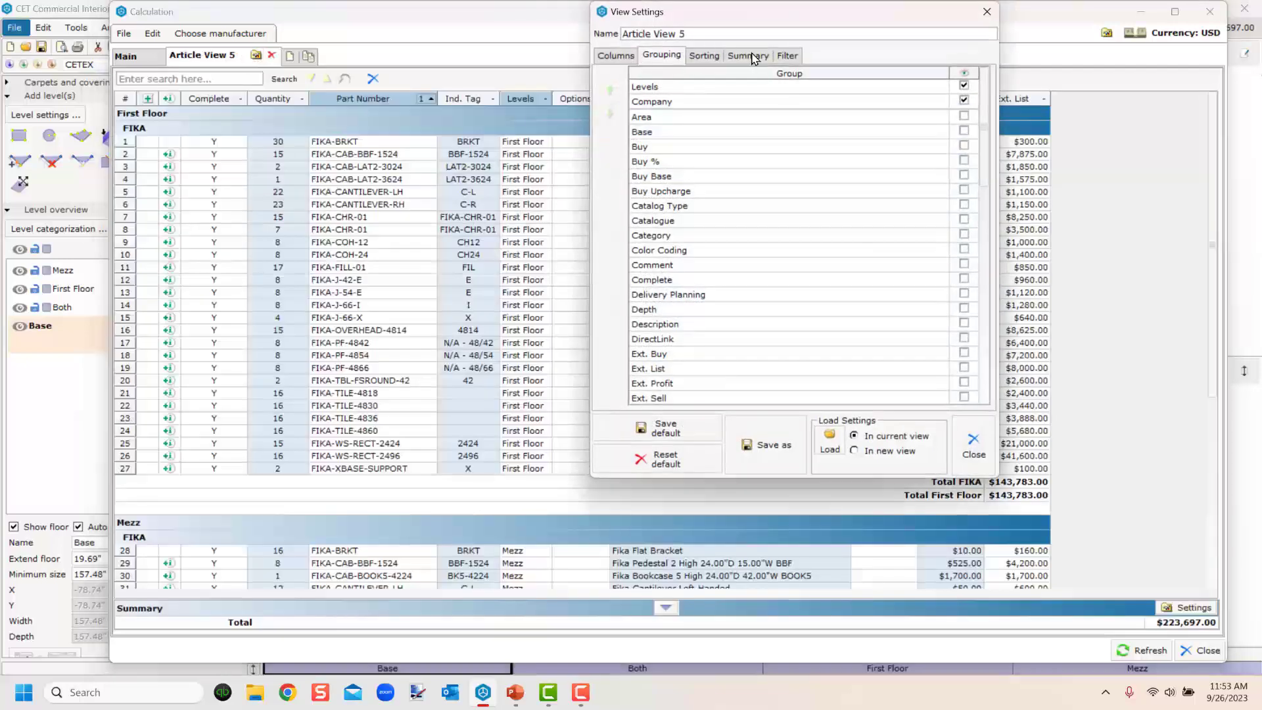
left_click_drag(683, 34, 506, 49)
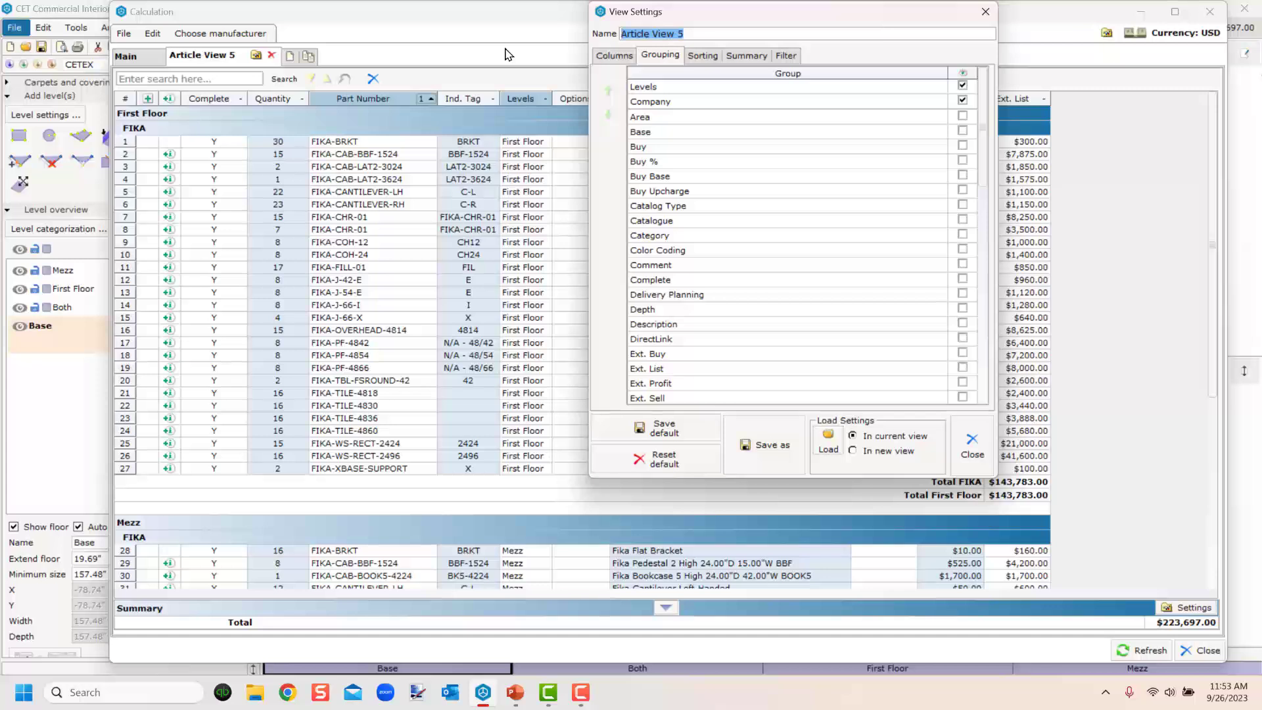
type("mez")
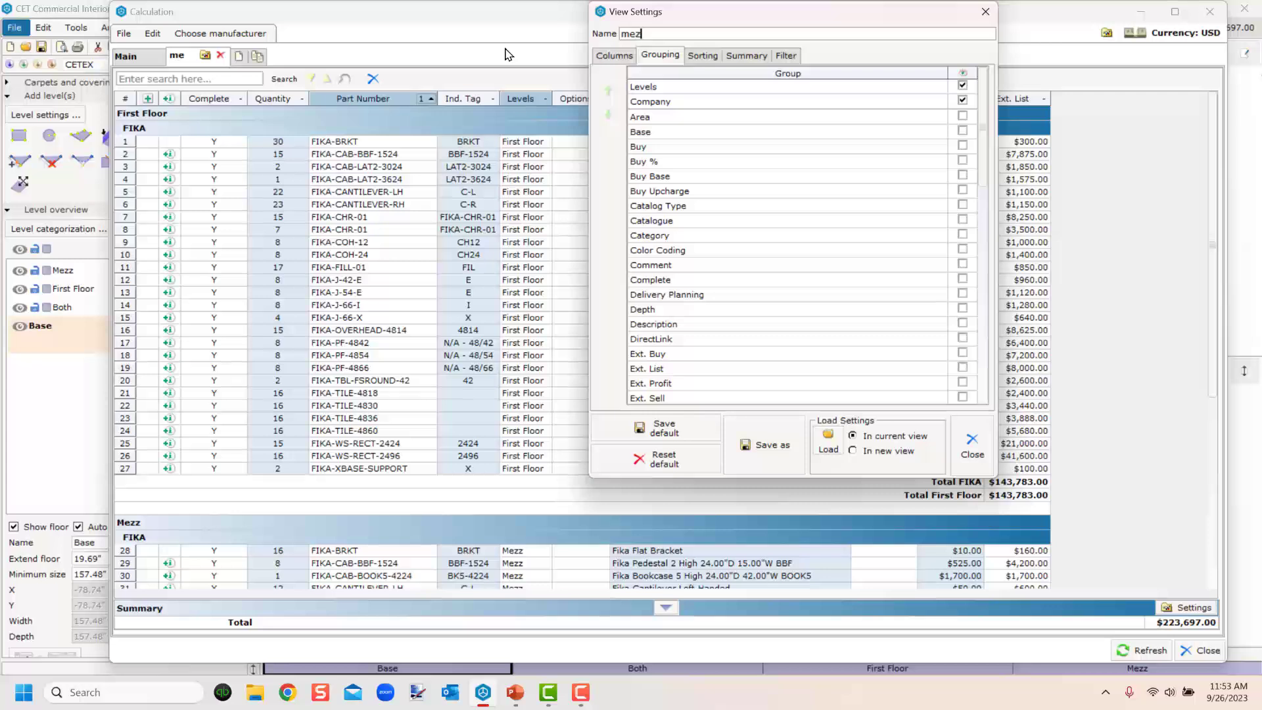
type("zanine")
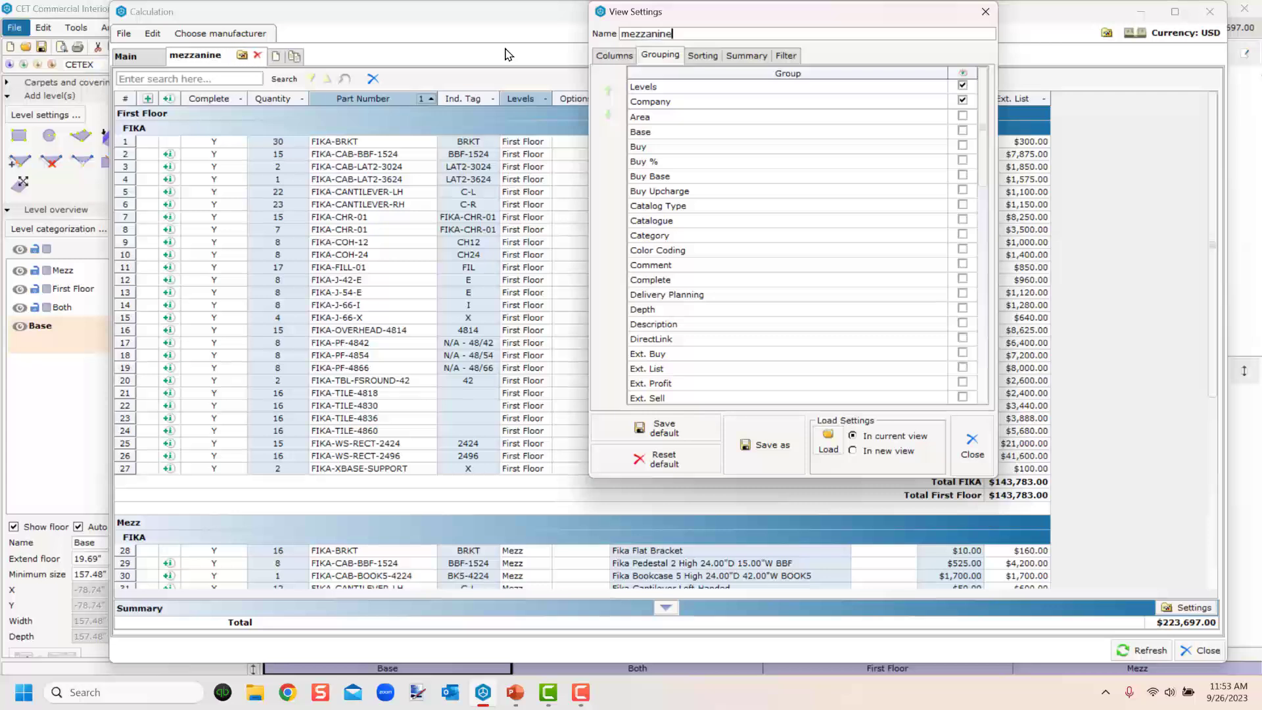
type(" only")
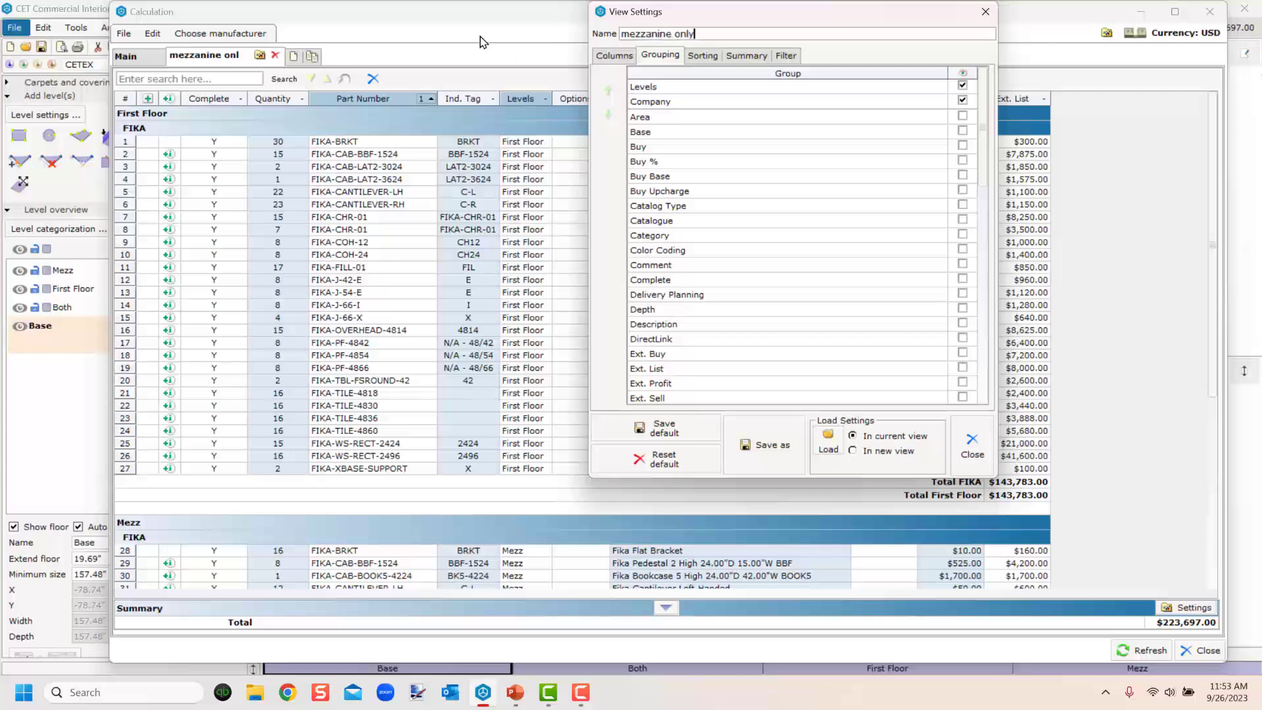
Filter the mezzanine only view by Levels so that only Mezz is included.
left_click(786, 55)
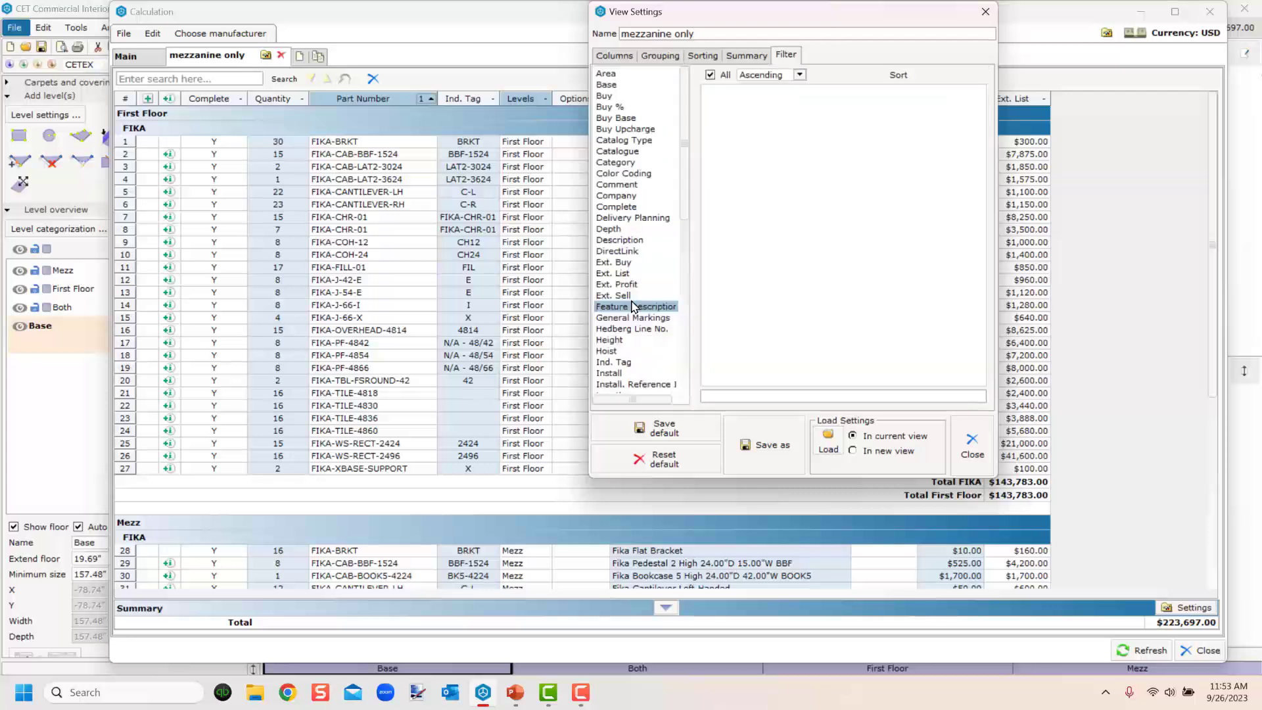
left_click_drag(684, 174, 684, 272)
left_click(618, 201)
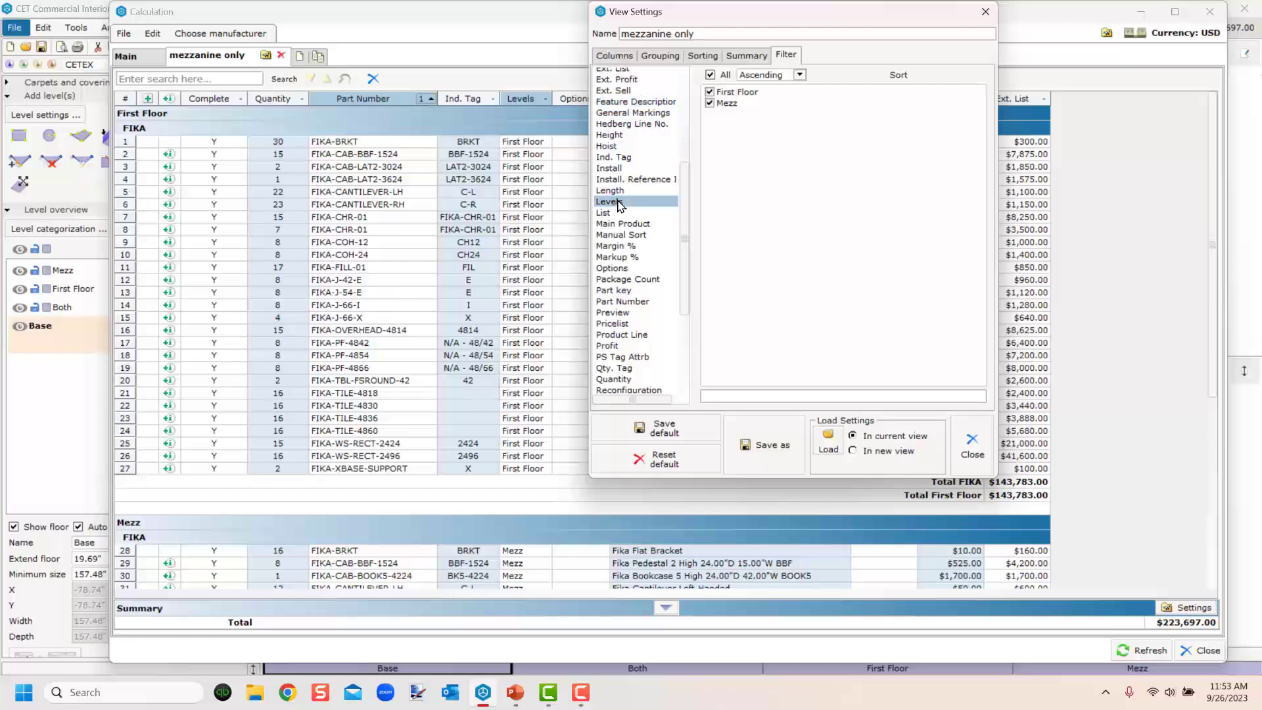
left_click(709, 93)
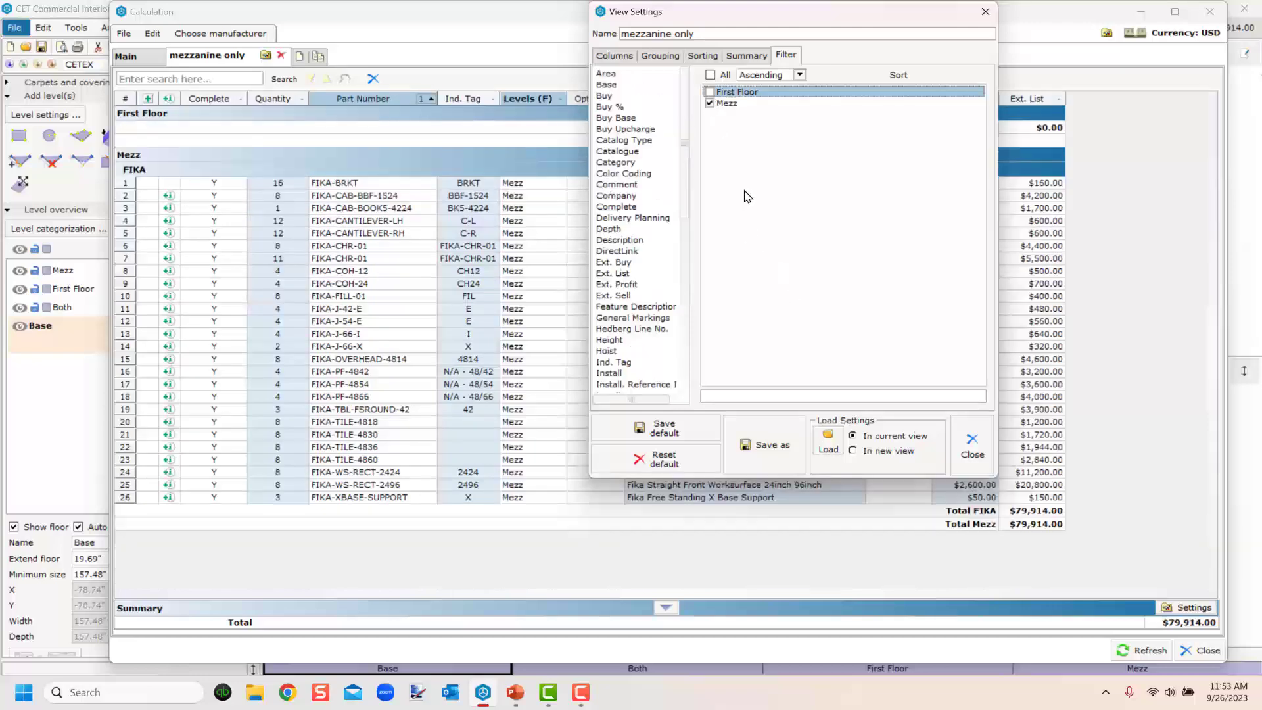
Remove the Levels grouping from the mezzanine only view and close its settings.
left_click(651, 58)
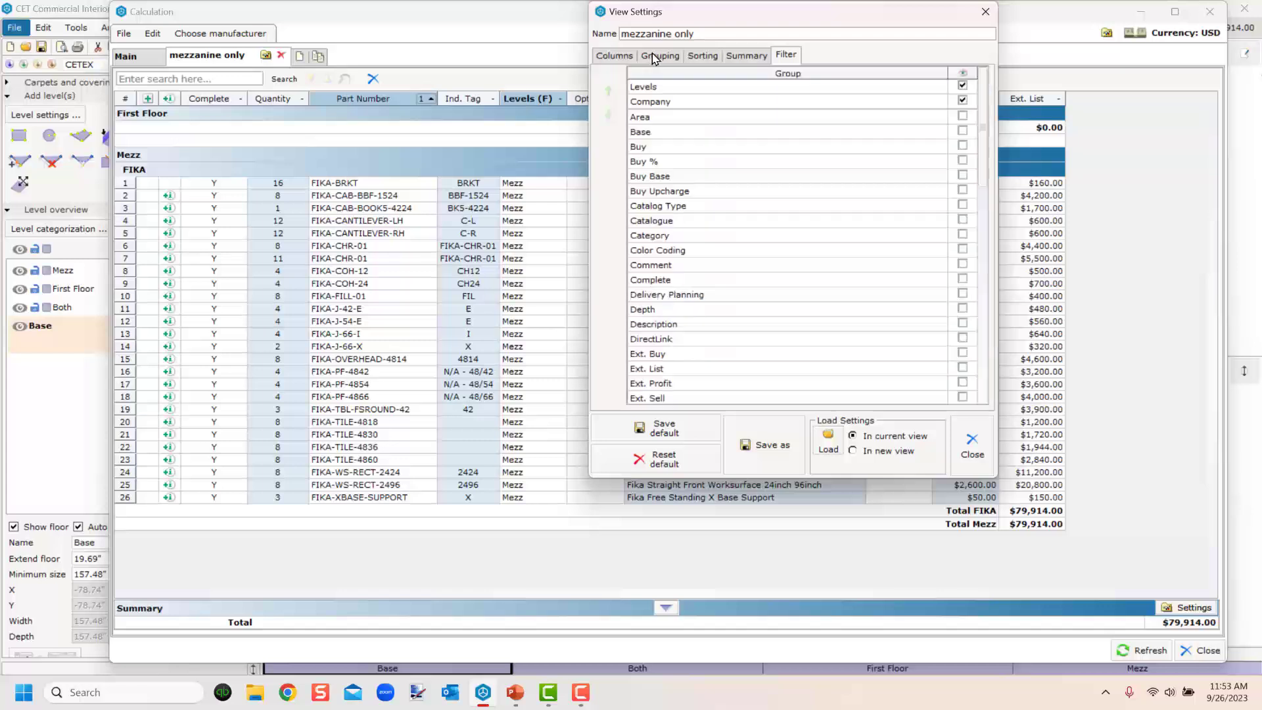
left_click(962, 86)
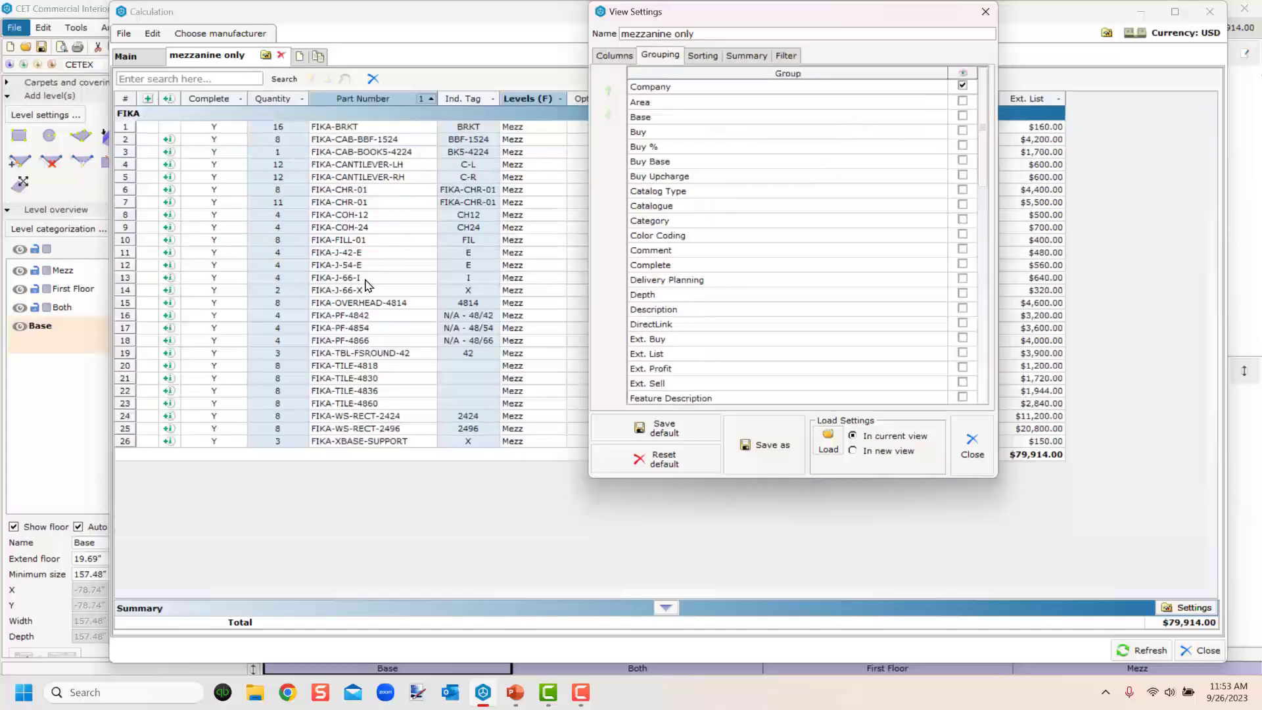
left_click(970, 449)
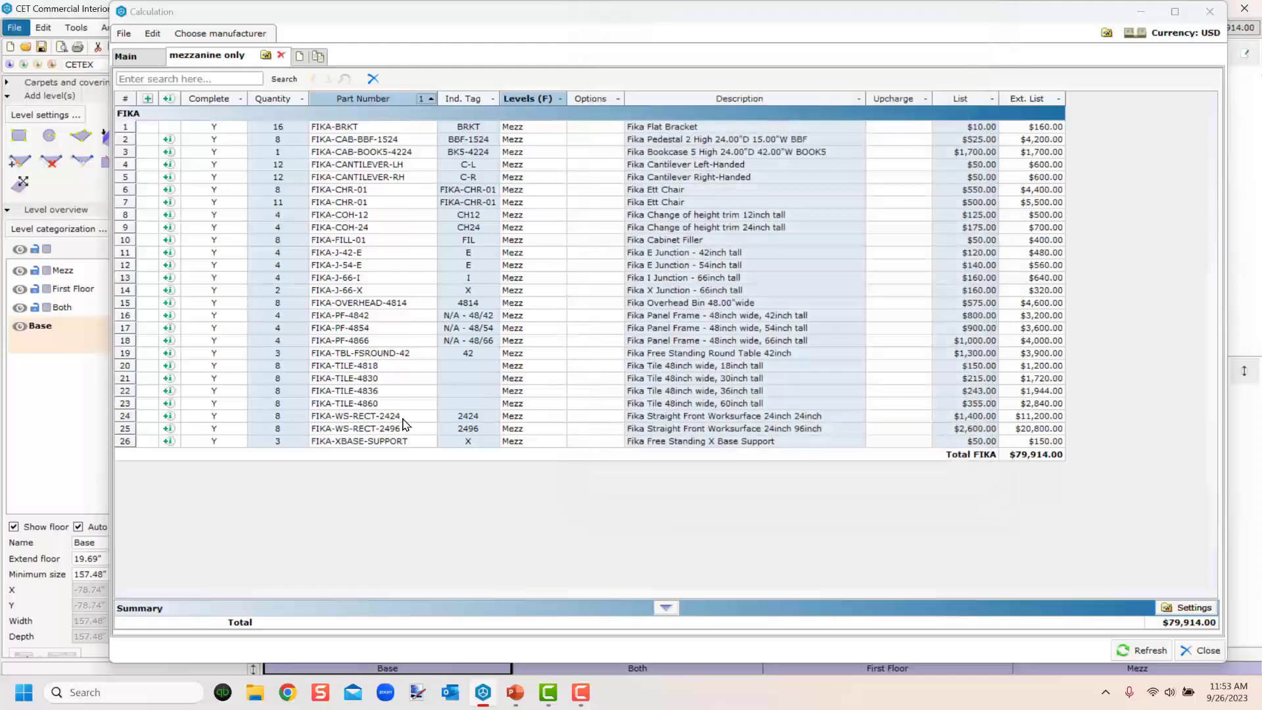
Create another calculation view from Main and name it combine.
left_click(136, 60)
left_click(127, 56)
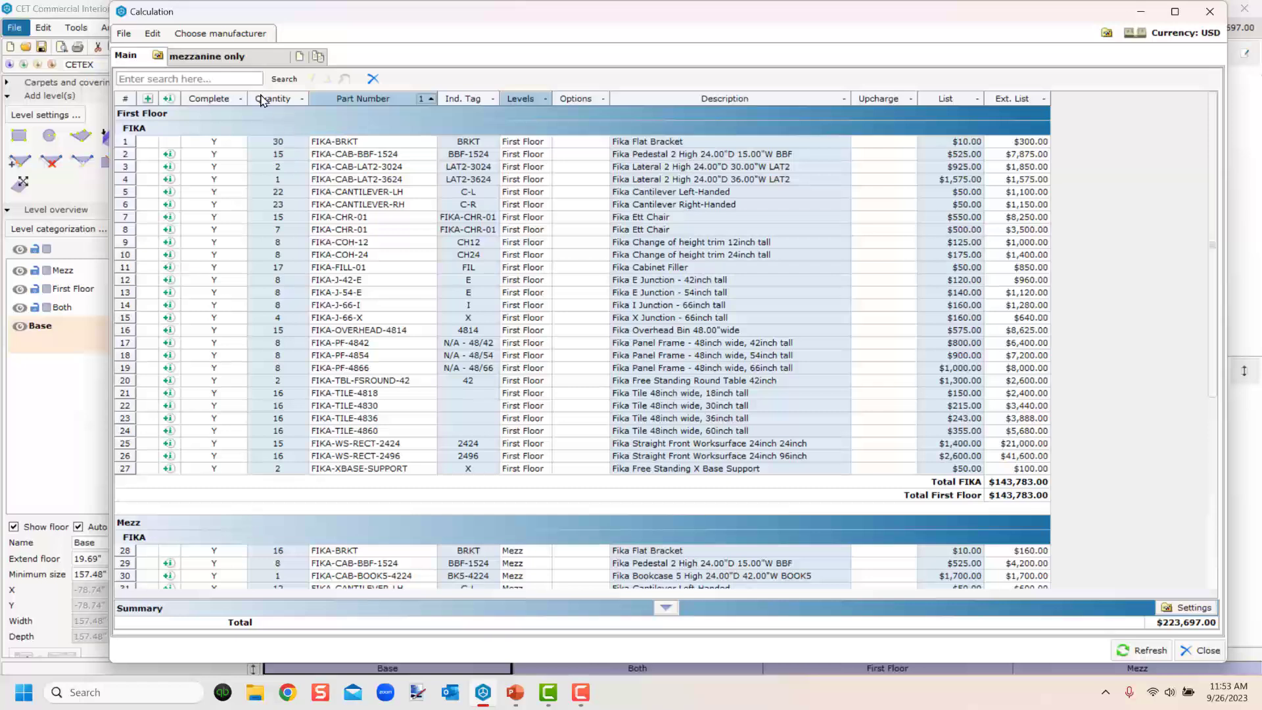
left_click(319, 57)
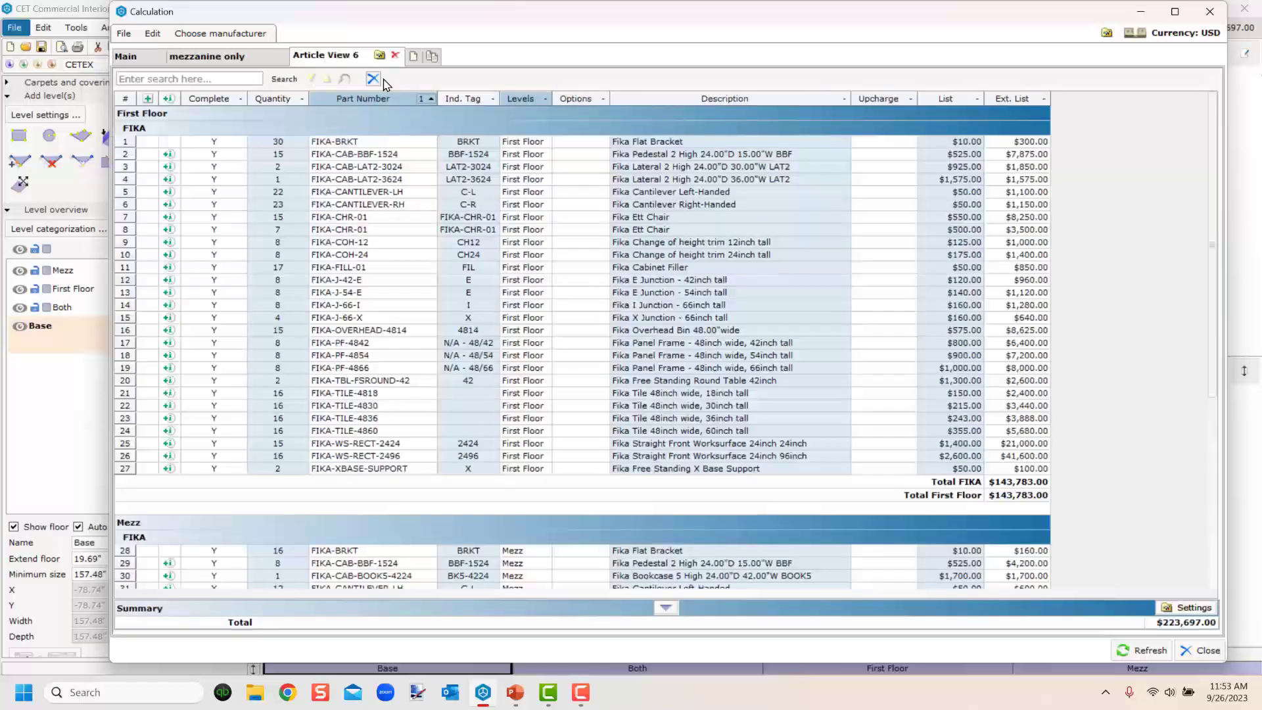
left_click(379, 57)
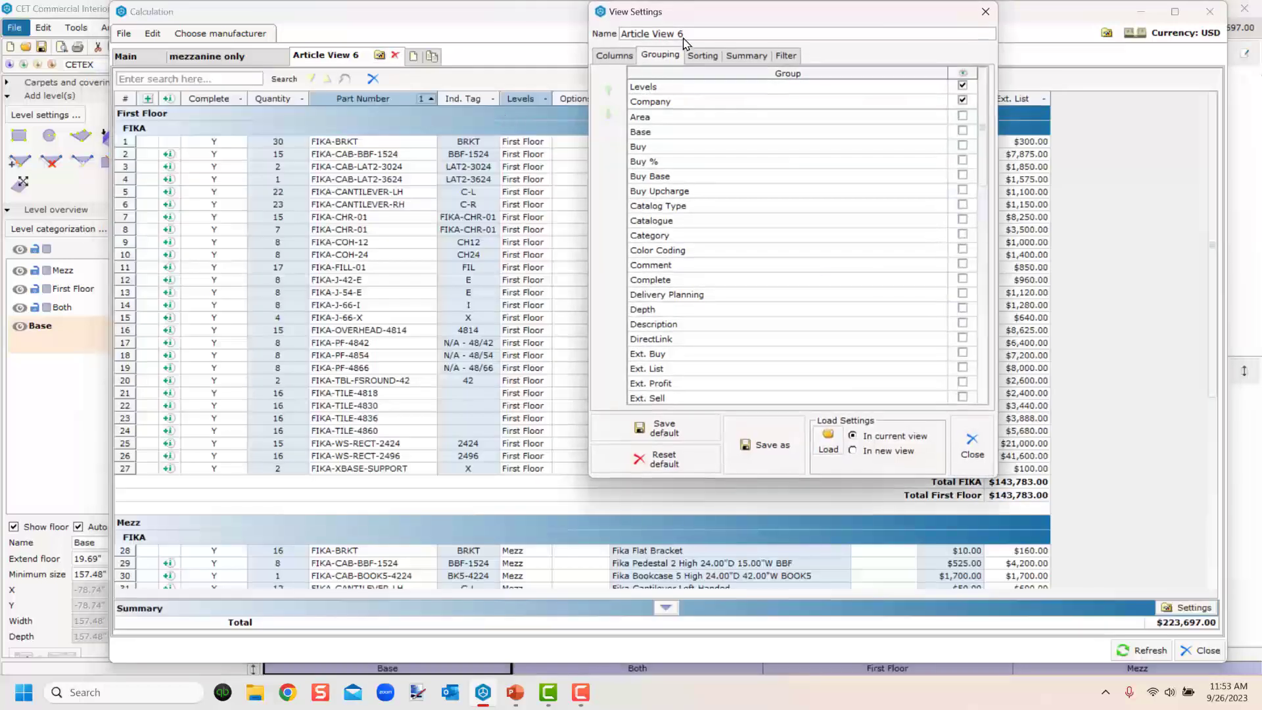
left_click_drag(688, 35, 544, 43)
type("combine")
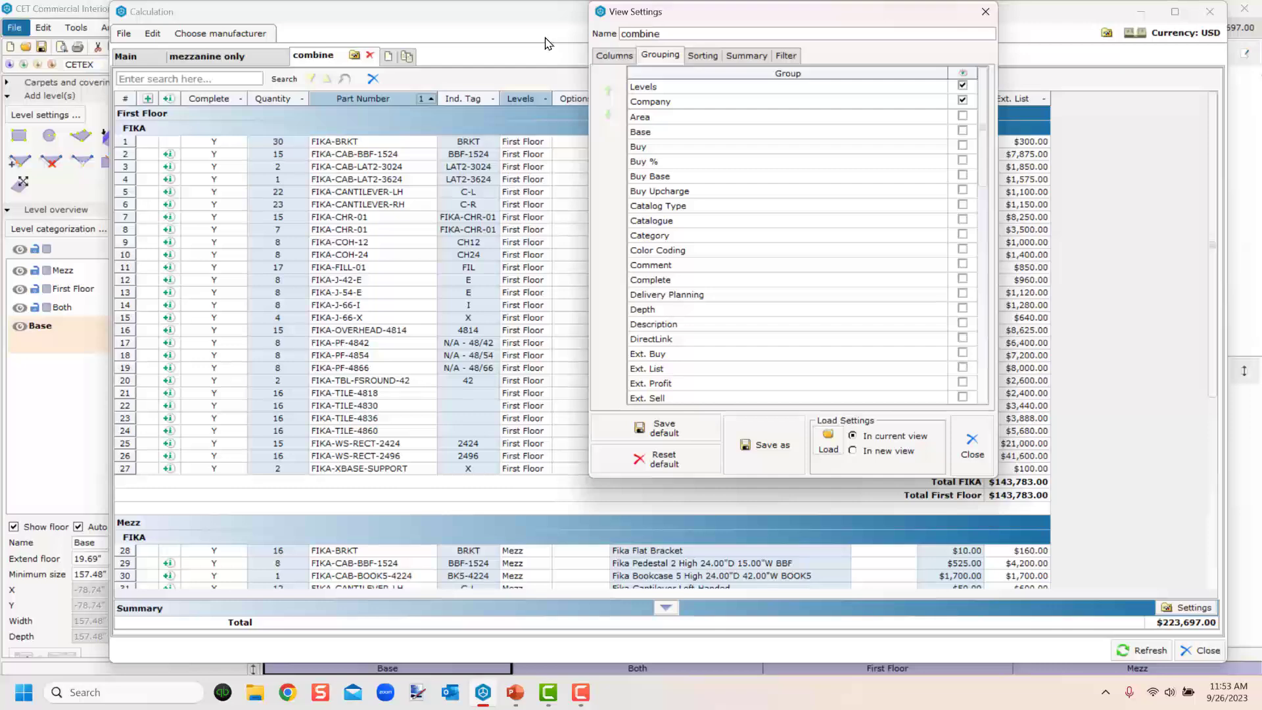
type("d")
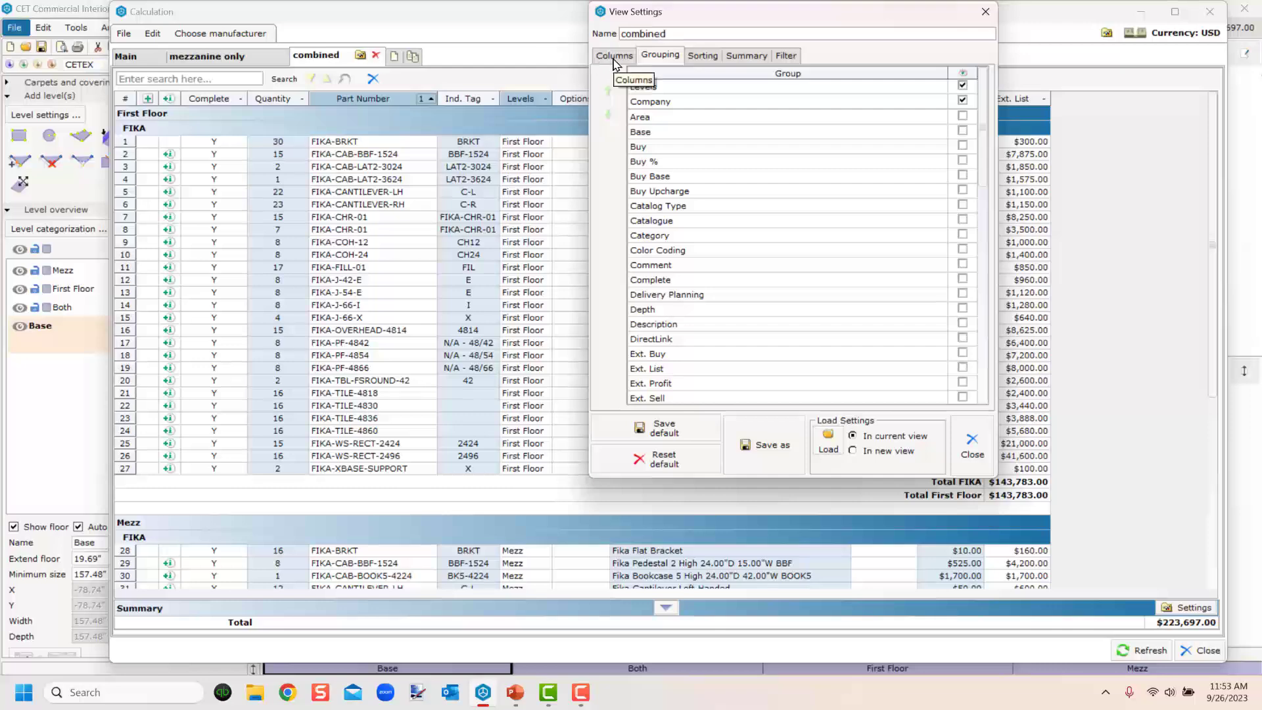
Rename the view to combined and remove Levels from its grouping.
left_click(962, 85)
Stop the combined view from separating rows by the Levels column and close its view settings.
left_click(615, 60)
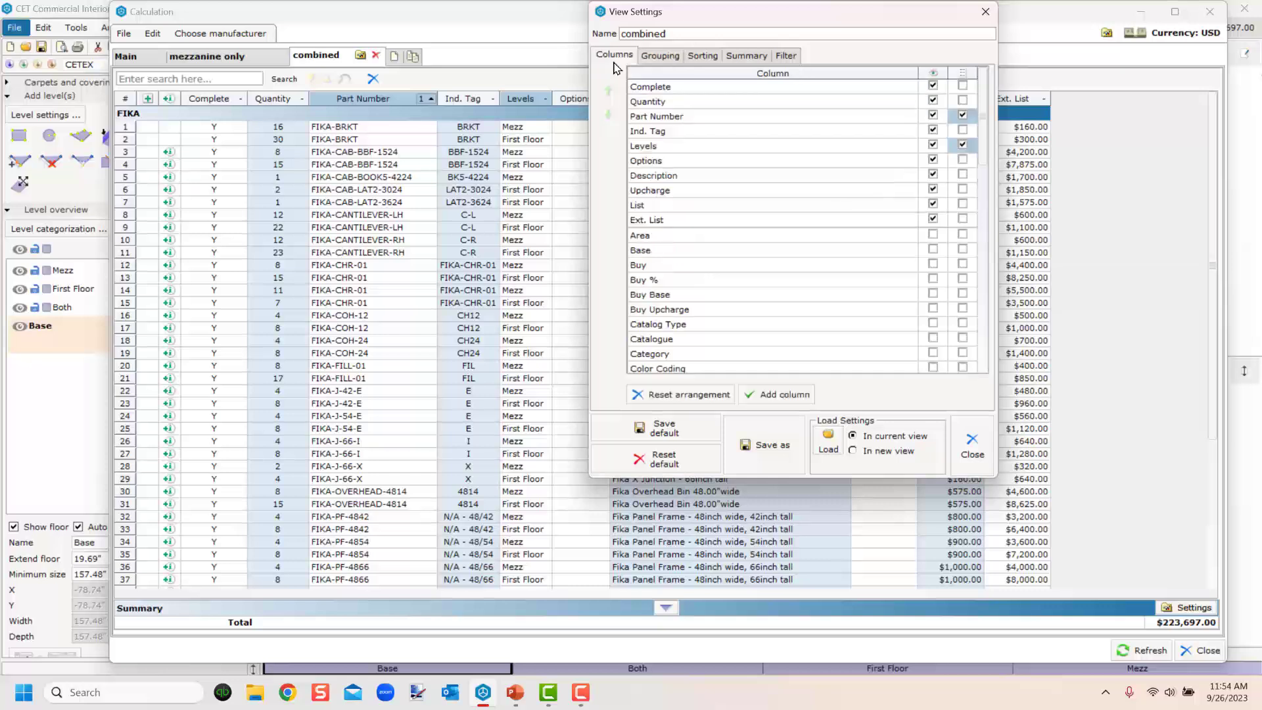
left_click(674, 147)
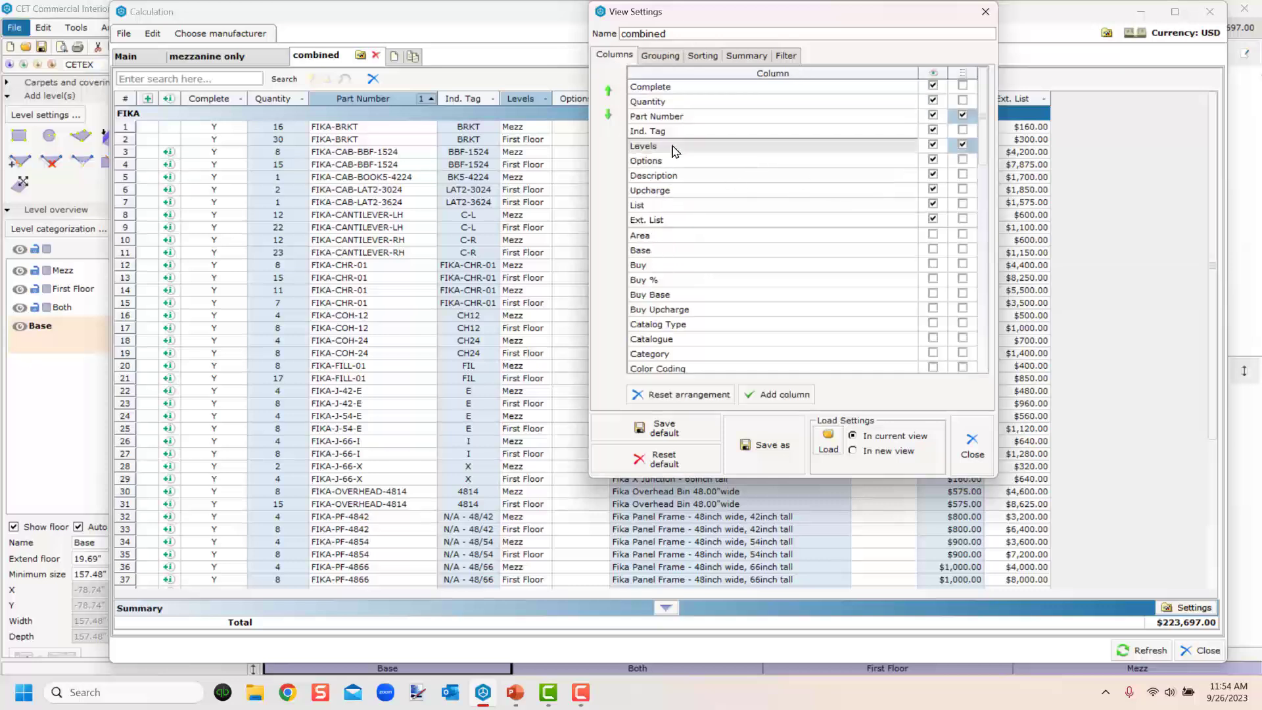
left_click(962, 146)
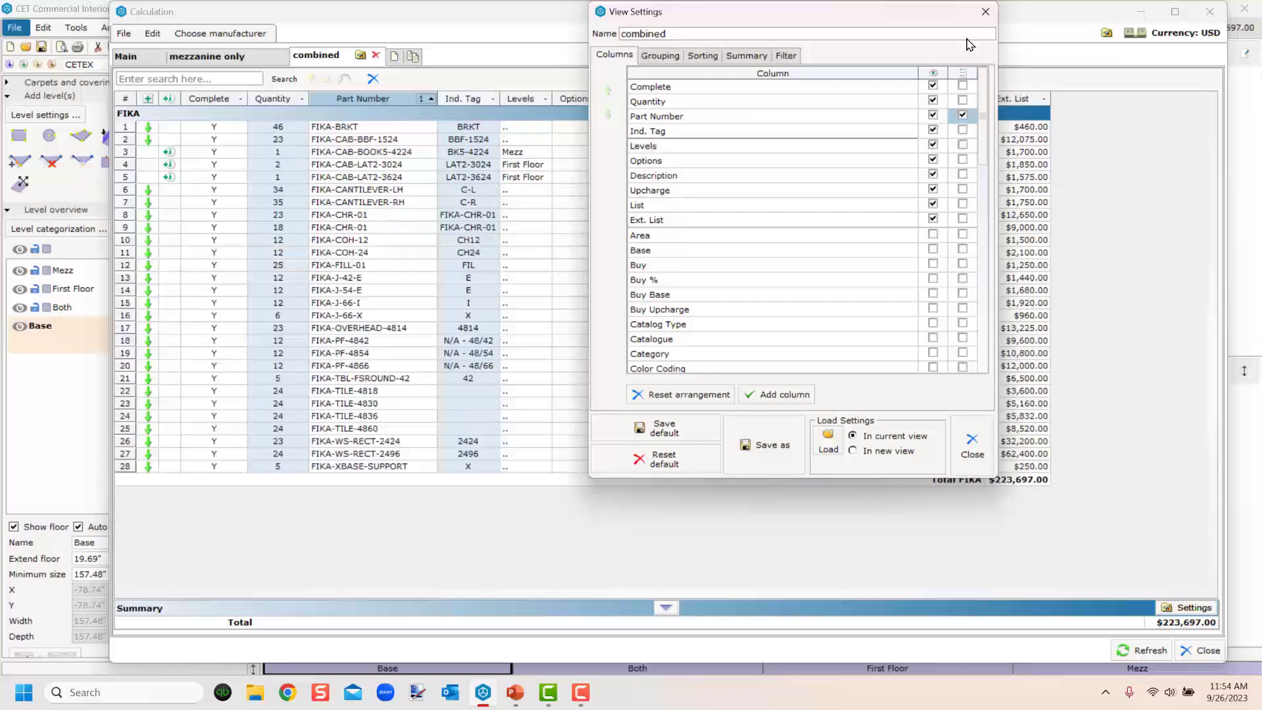
left_click(986, 13)
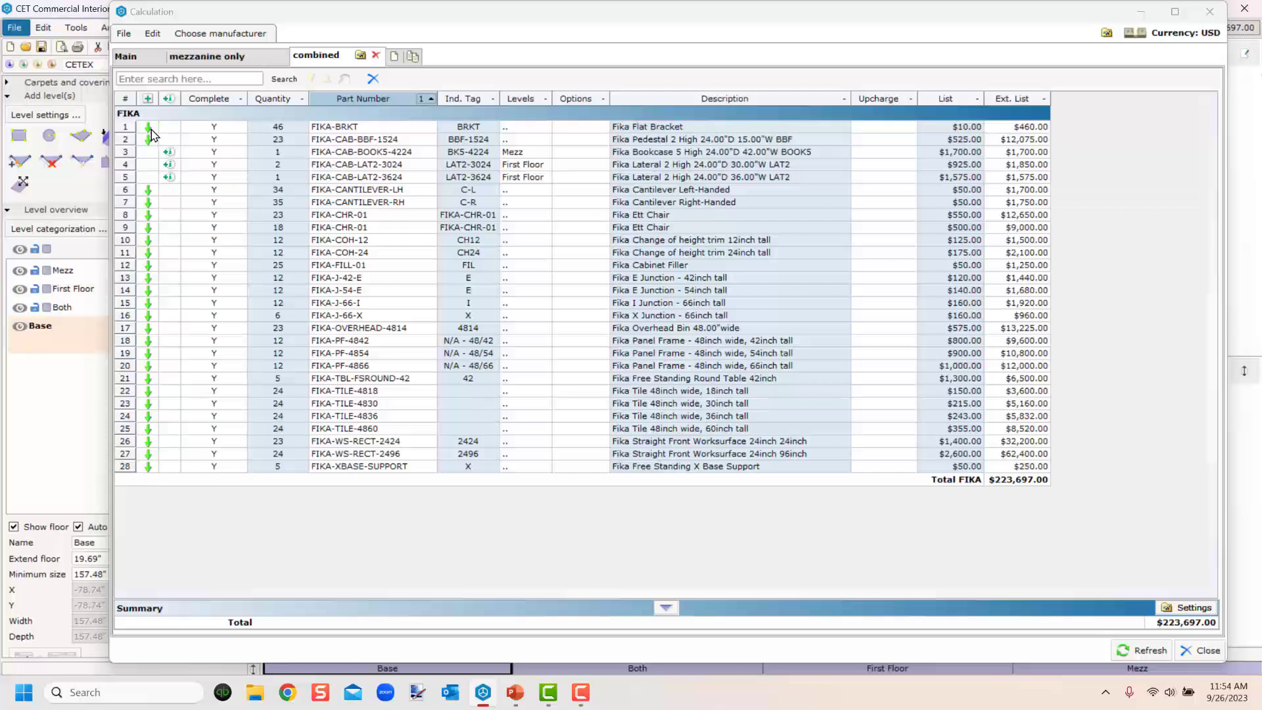
Expand and collapse the FIKA-BRKT row to inspect its per-level breakdown, then close the calculation window.
left_click(147, 127)
left_click(147, 127)
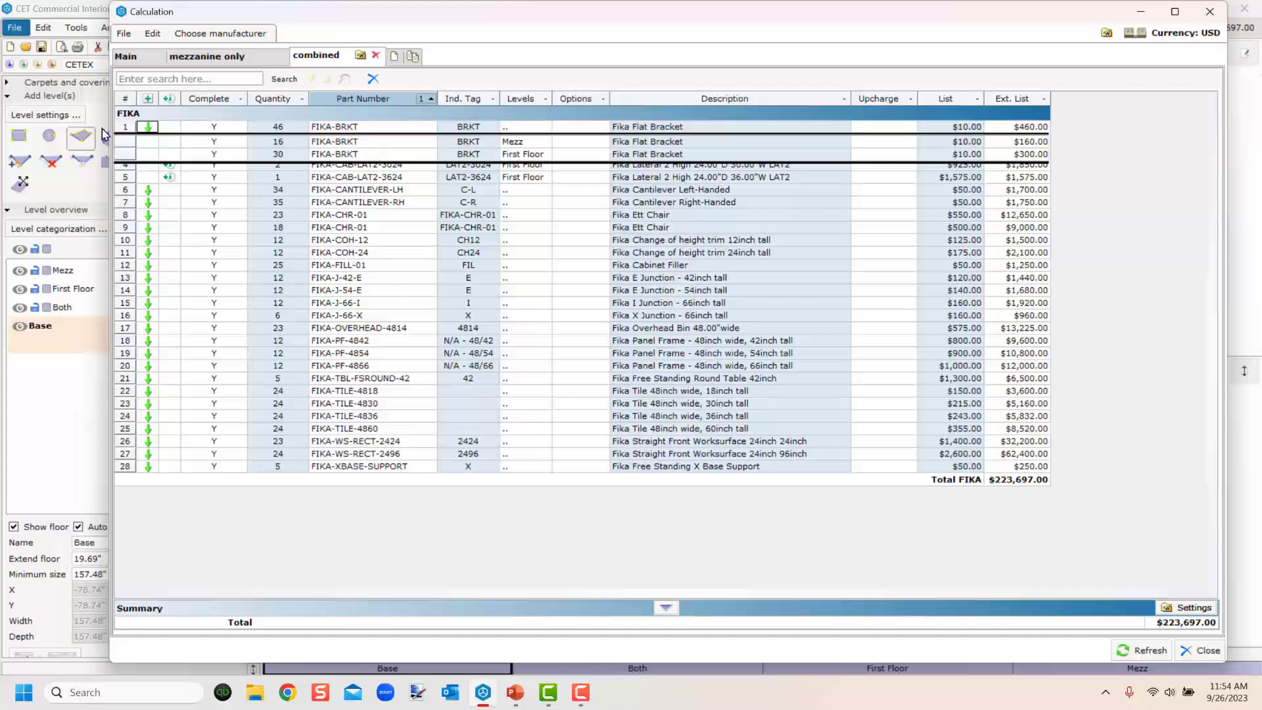
left_click(148, 127)
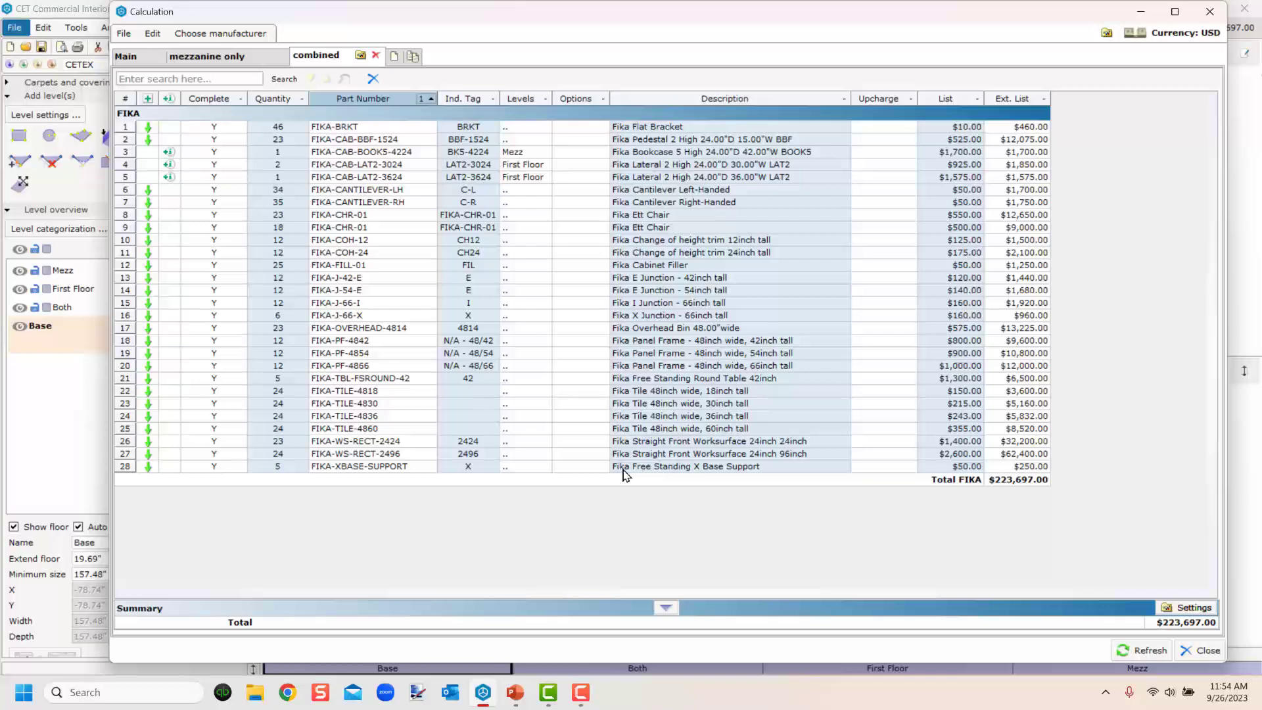
left_click(1214, 6)
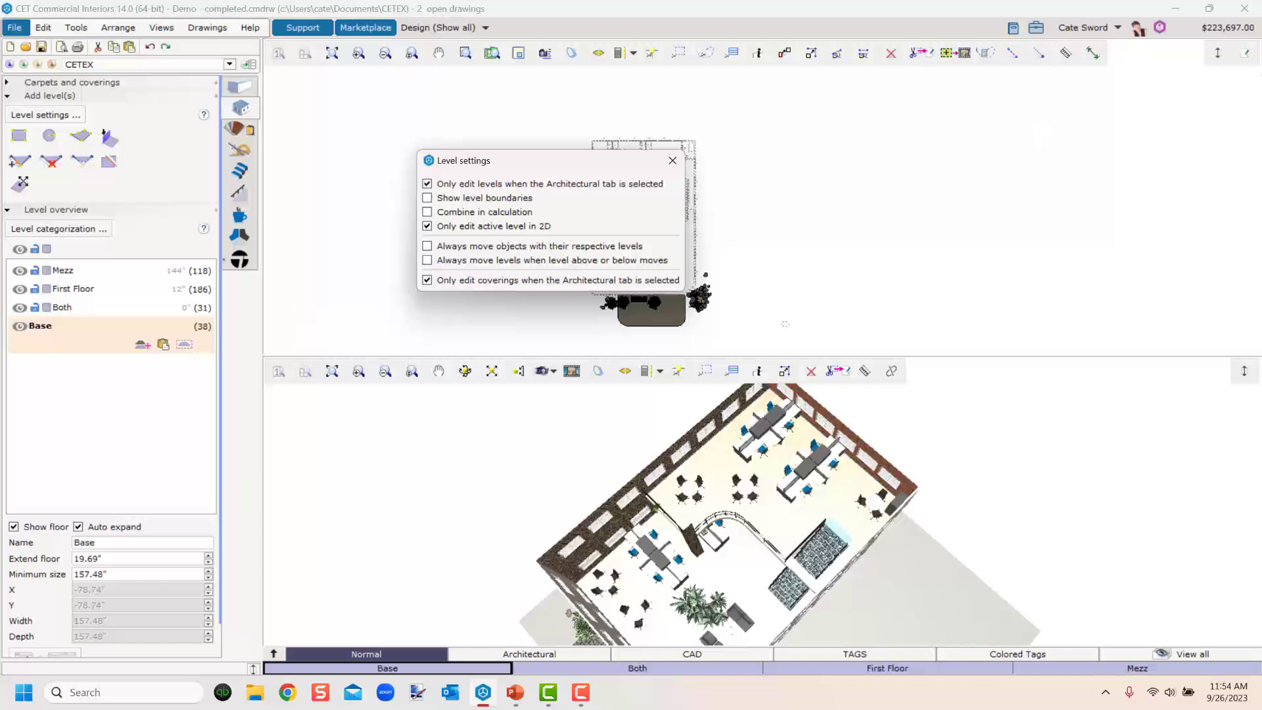
Close the level settings and review the Main view in the calculation window before closing it.
left_click(681, 162)
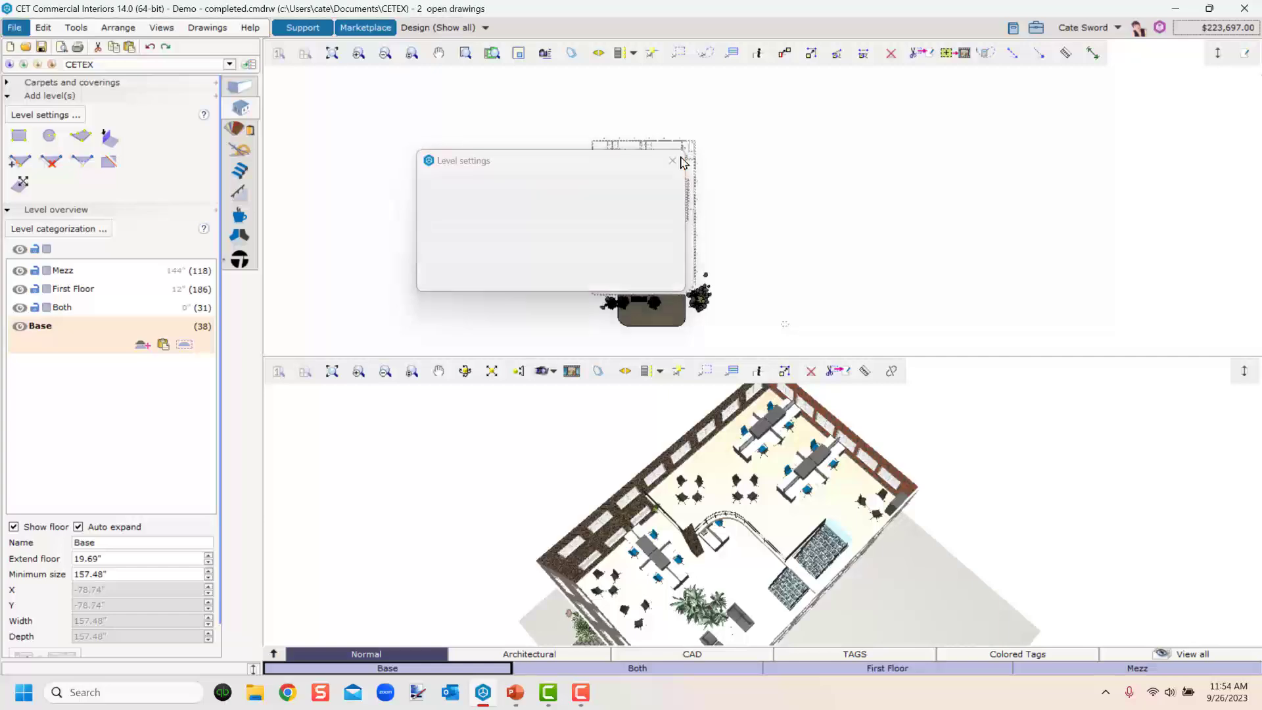
left_click(1216, 27)
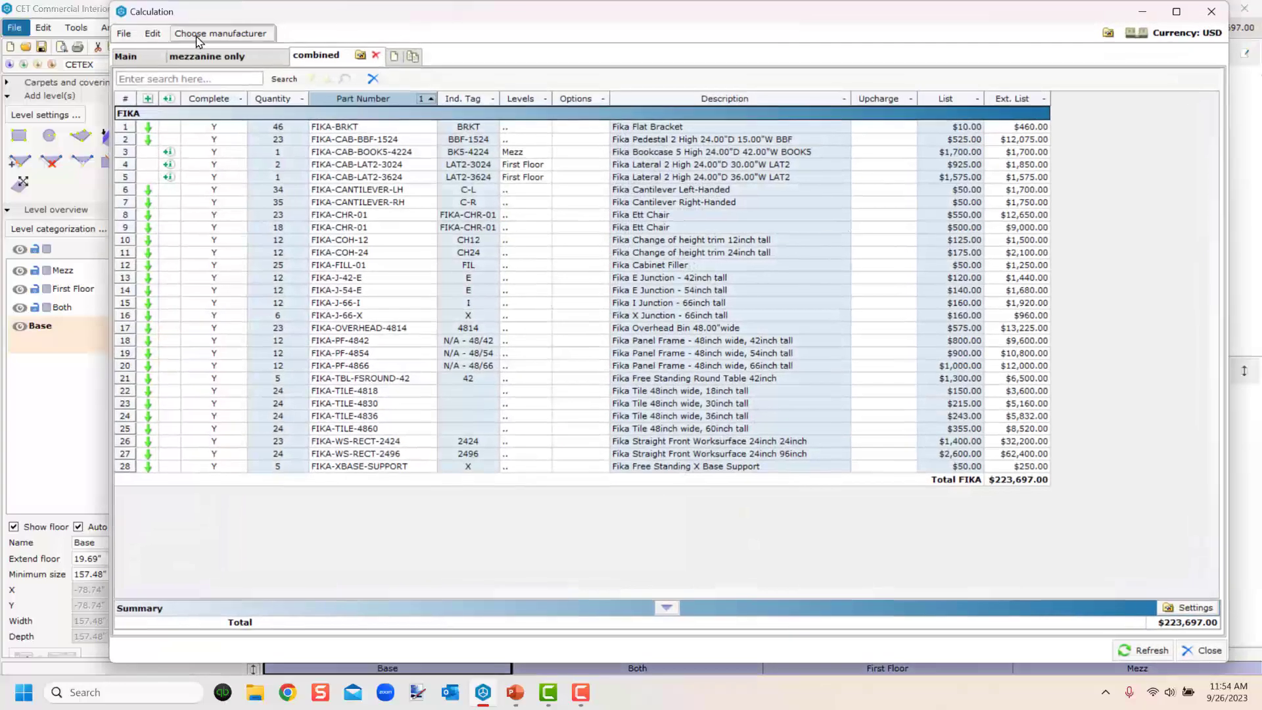
left_click(137, 59)
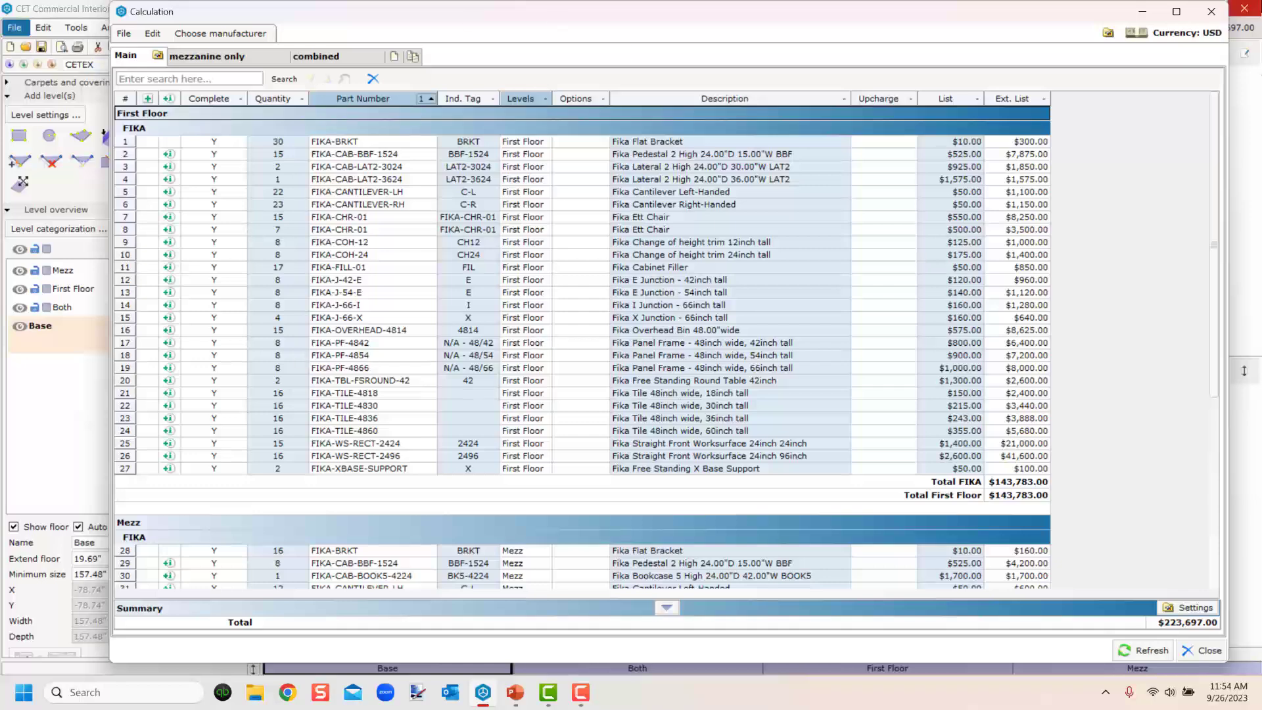
left_click(1211, 11)
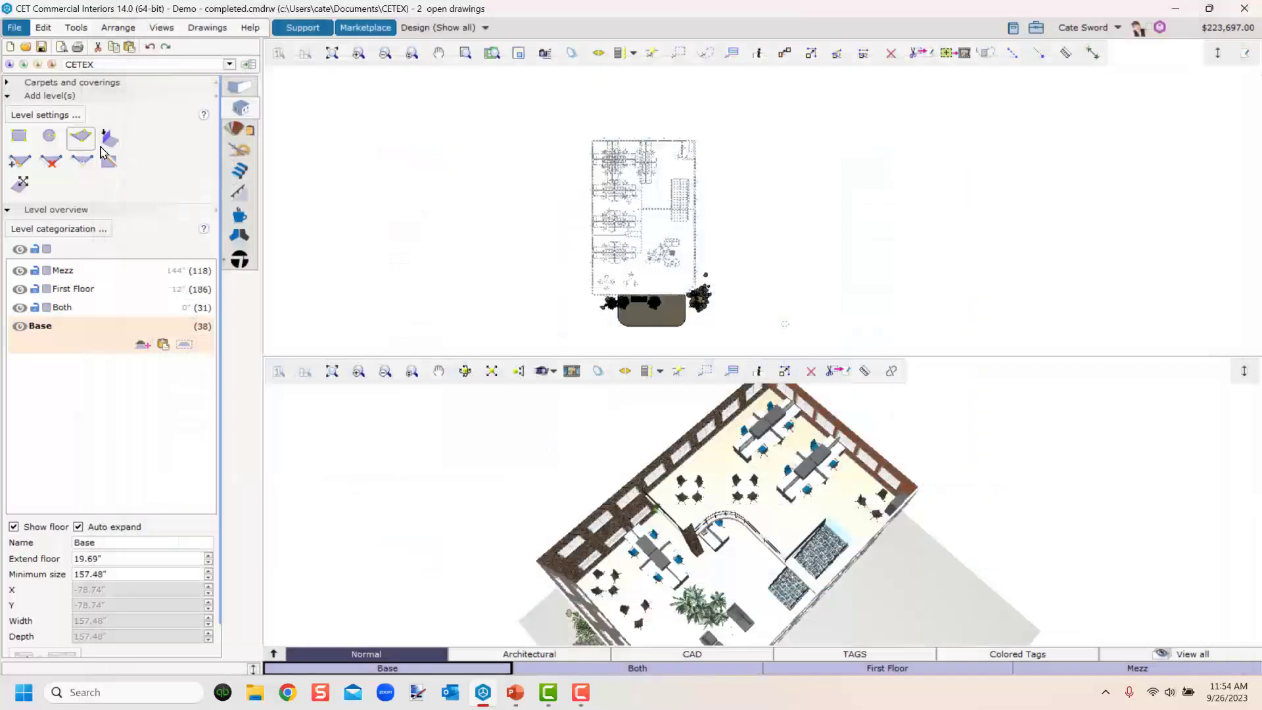
Open the level settings to review their options, close the dialog, and orbit the 3D view.
left_click(54, 115)
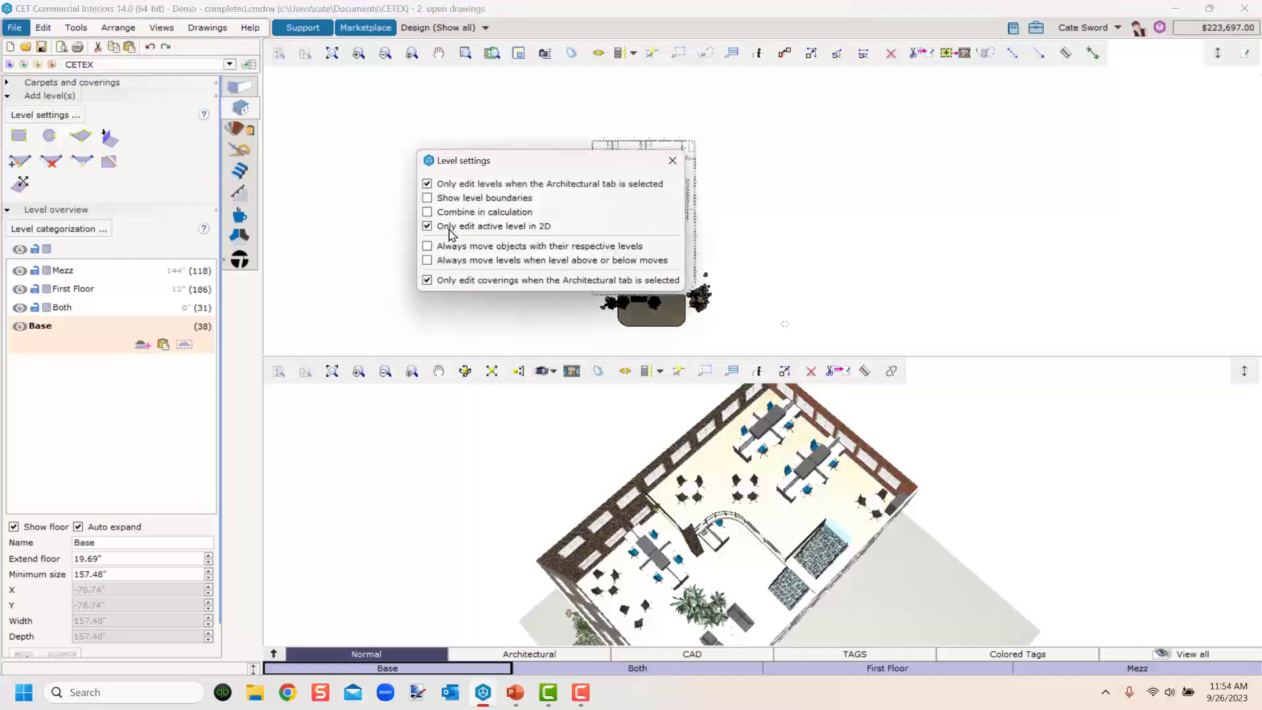
mouse_move(449, 231)
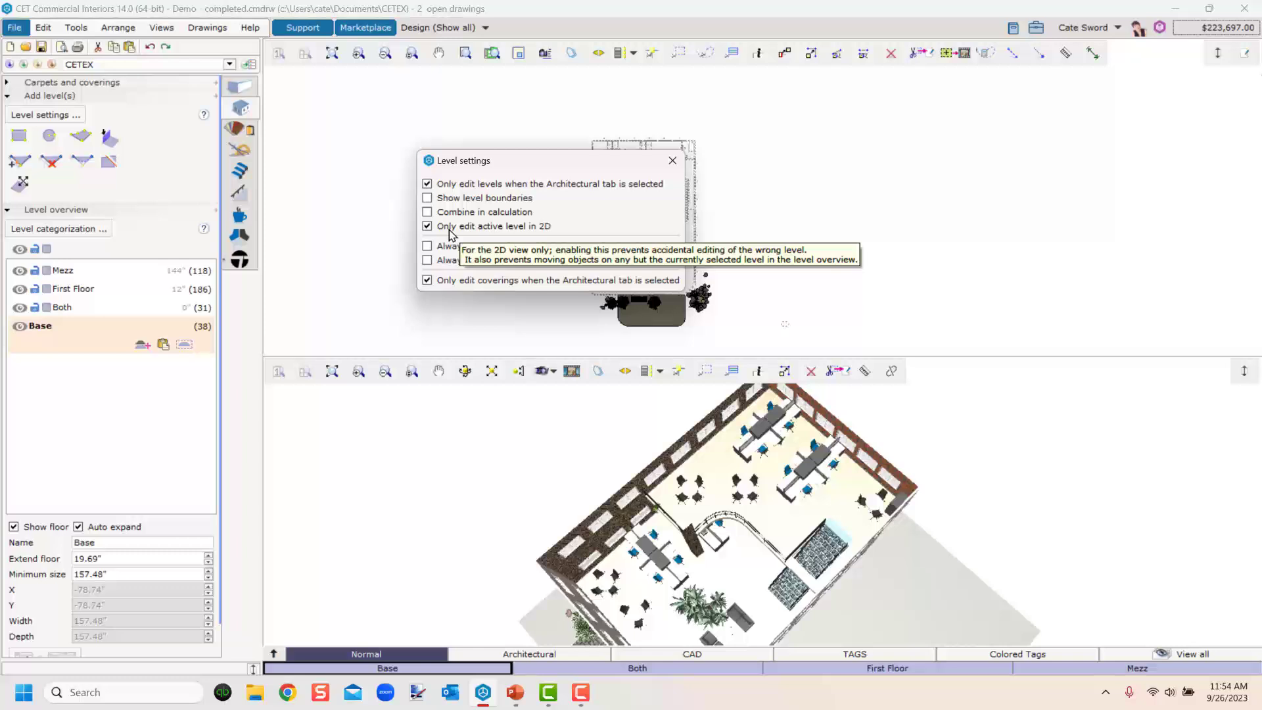
left_click(672, 161)
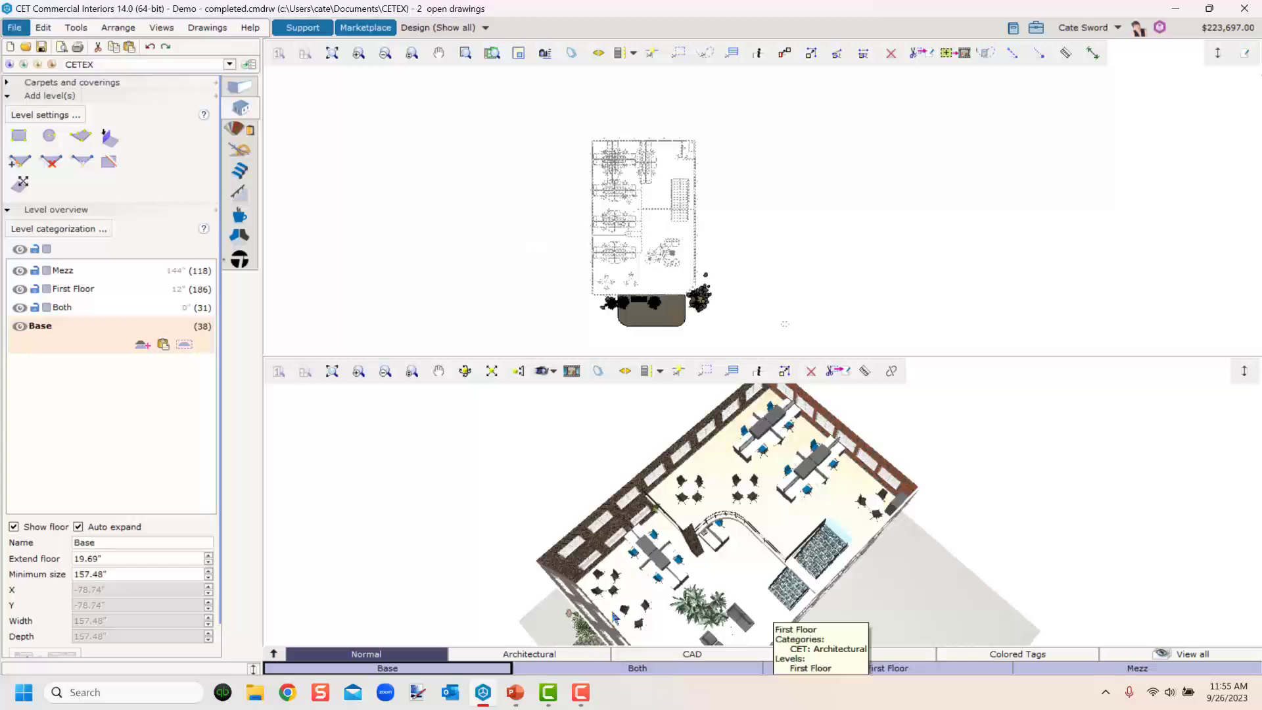
middle_click_drag(907, 600, 771, 565)
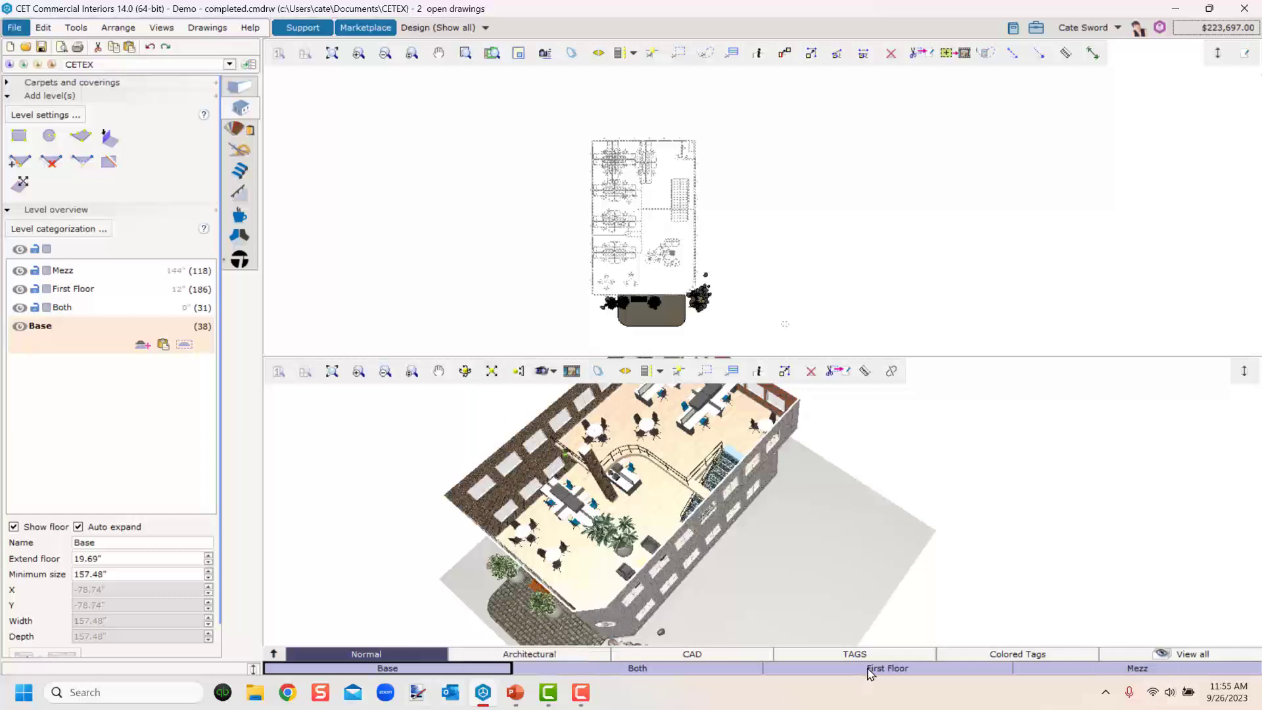
Switch to New Drawing 2 and cycle through the Base, First Floor and Mezzanine level tabs to view each level.
left_click(220, 28)
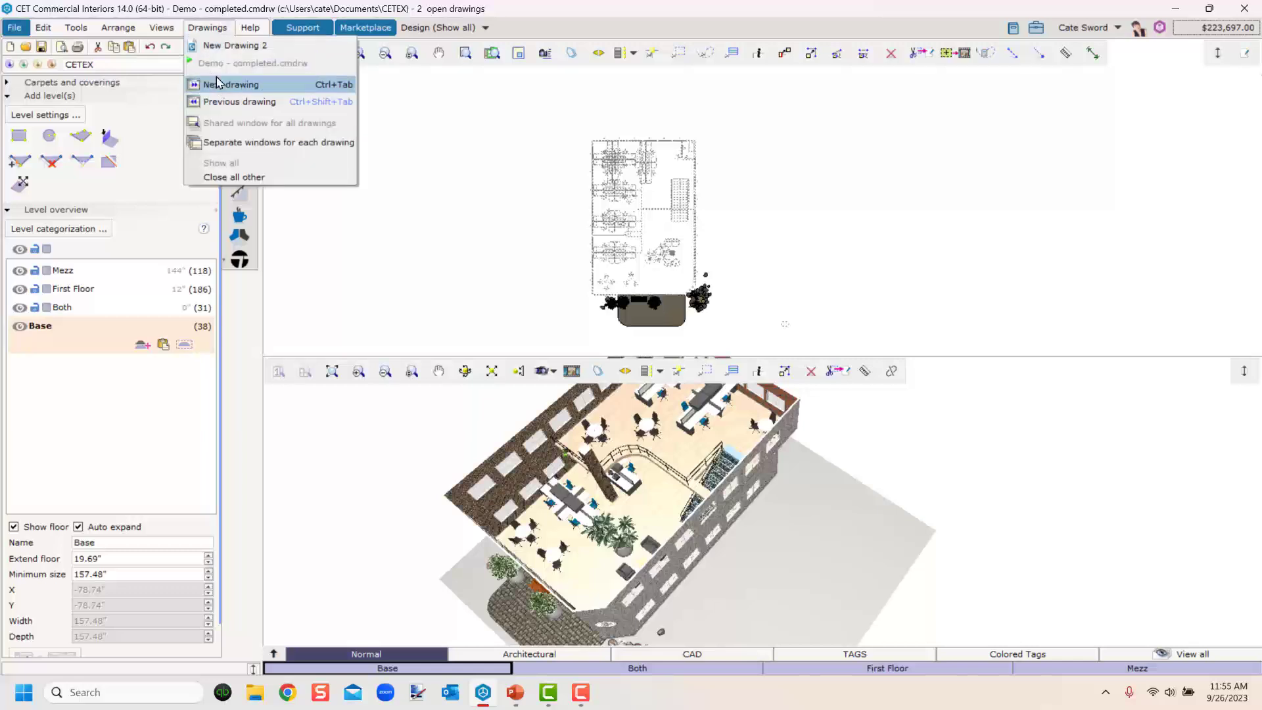
left_click(230, 45)
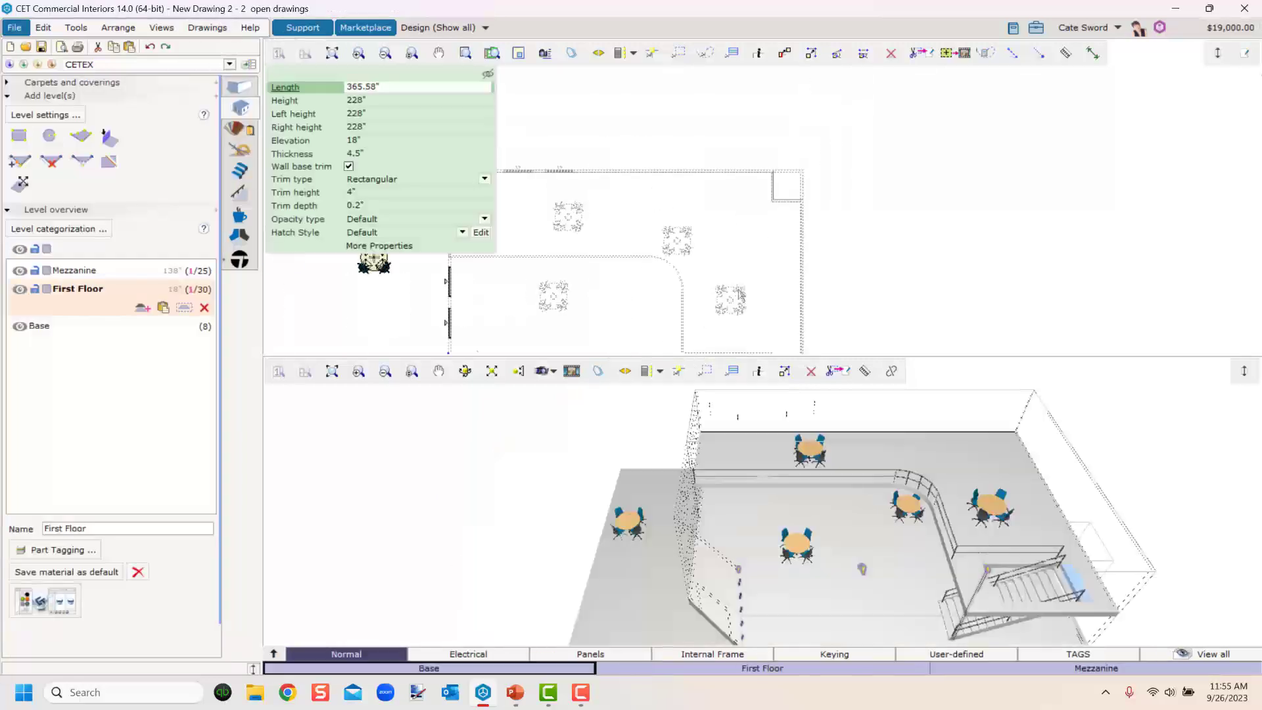
left_click(1093, 669)
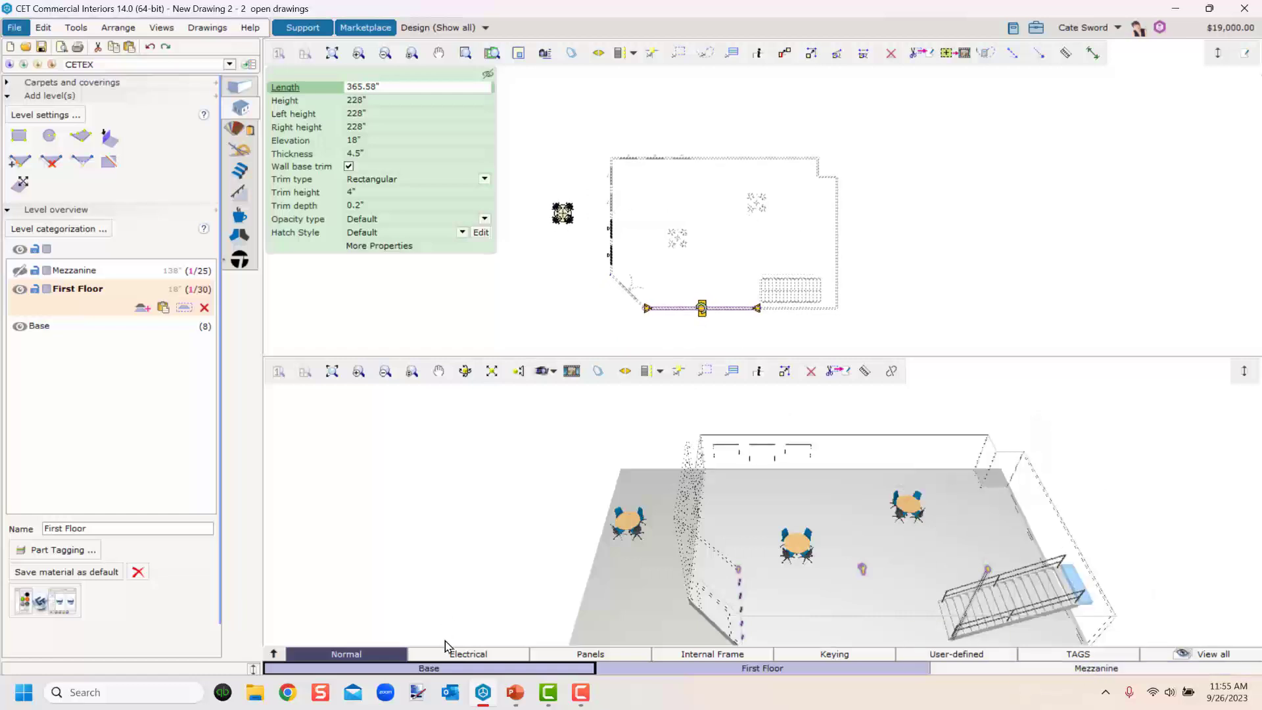
left_click(503, 670)
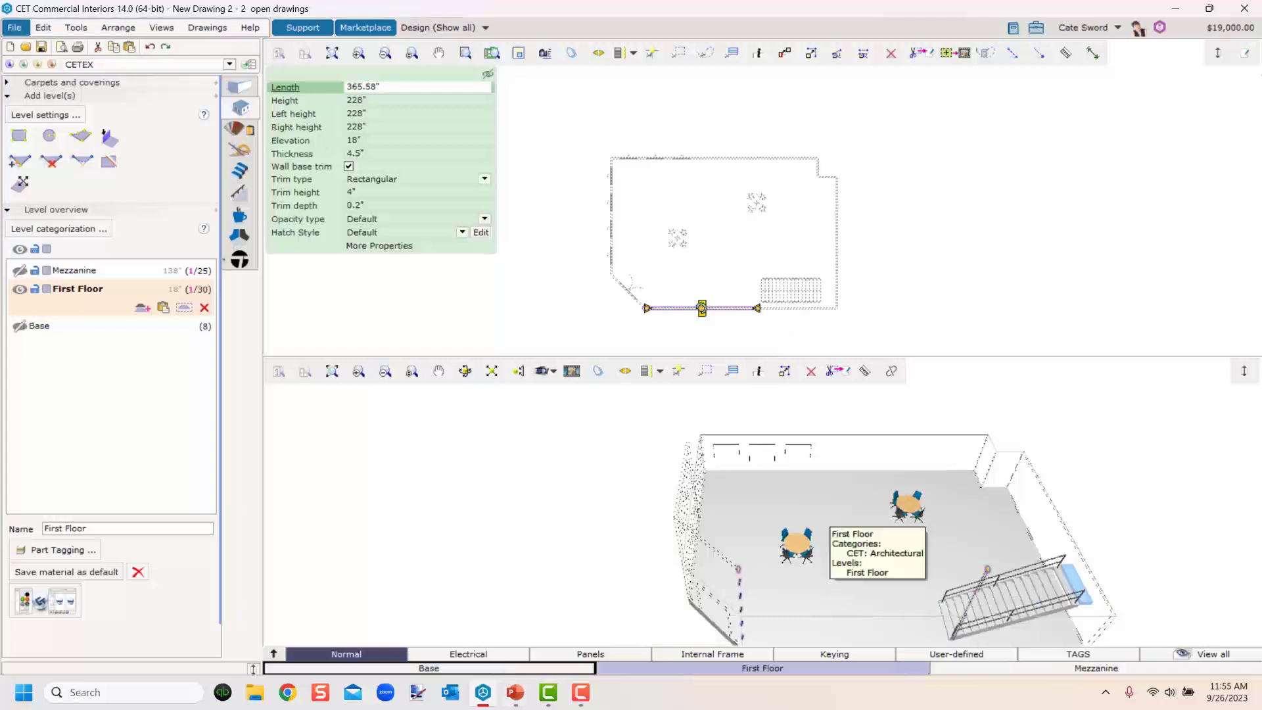
left_click(826, 669)
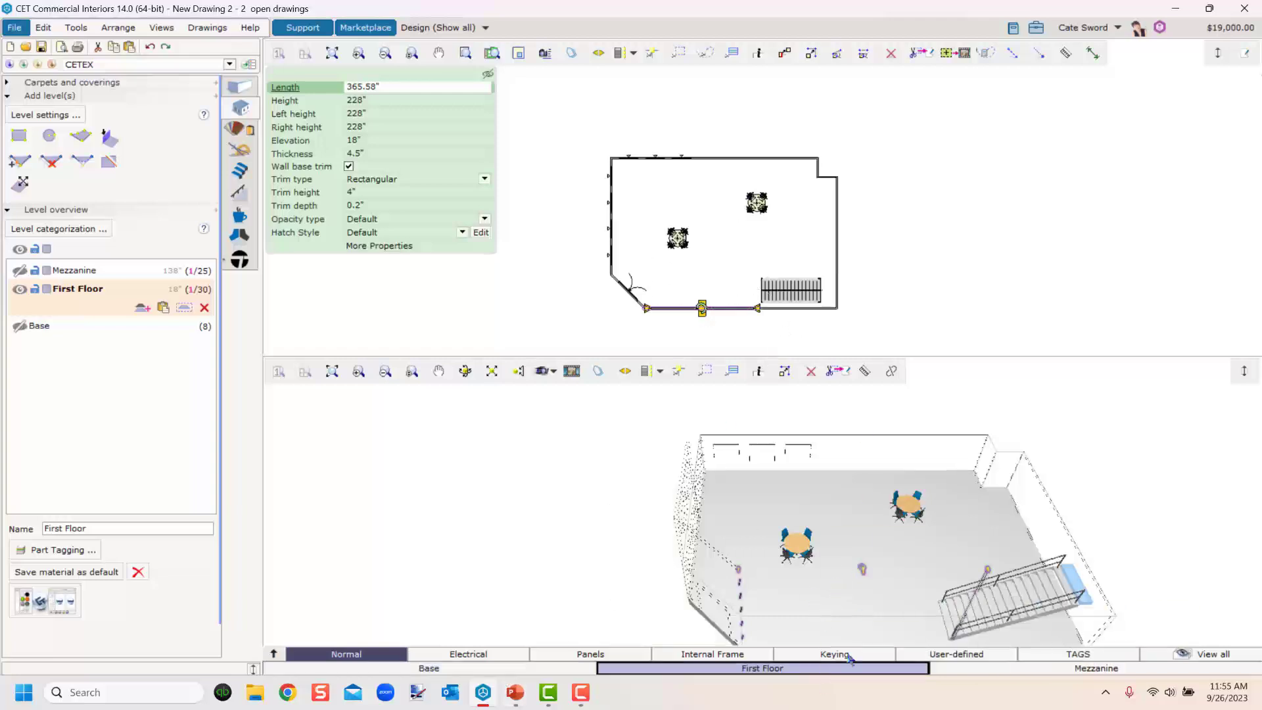
left_click(980, 669)
left_click(563, 669)
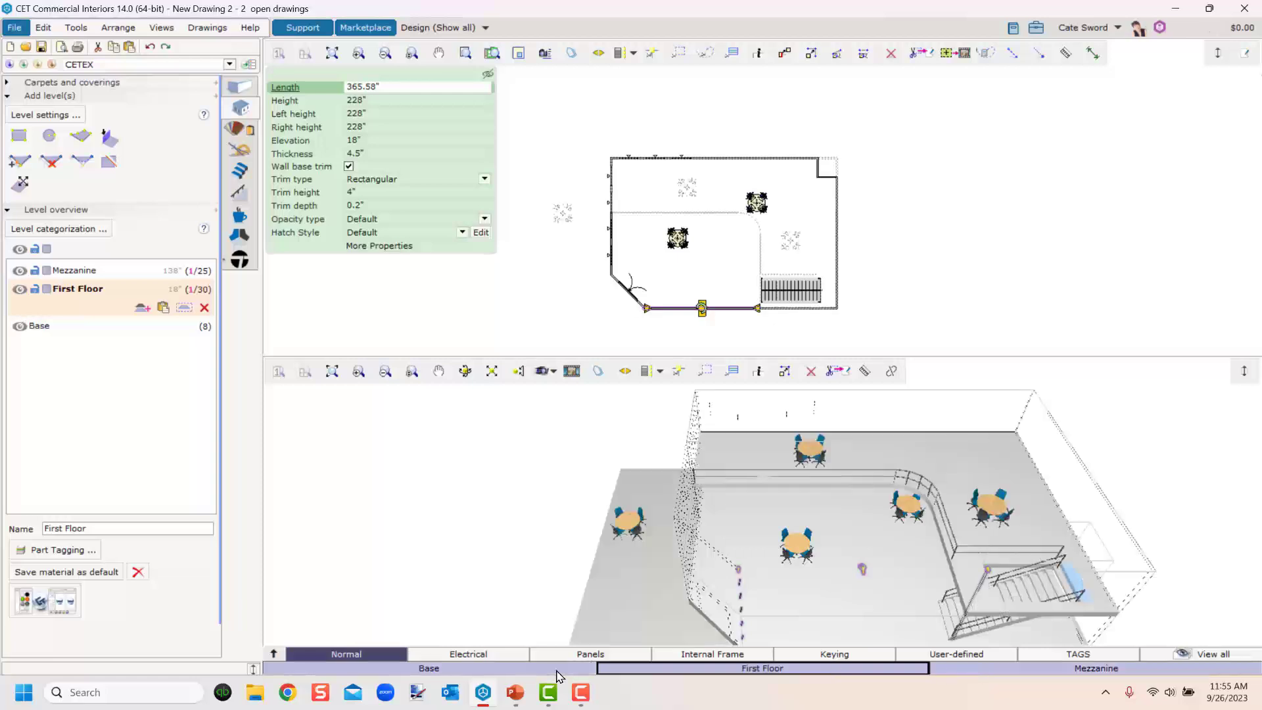
left_click(878, 270)
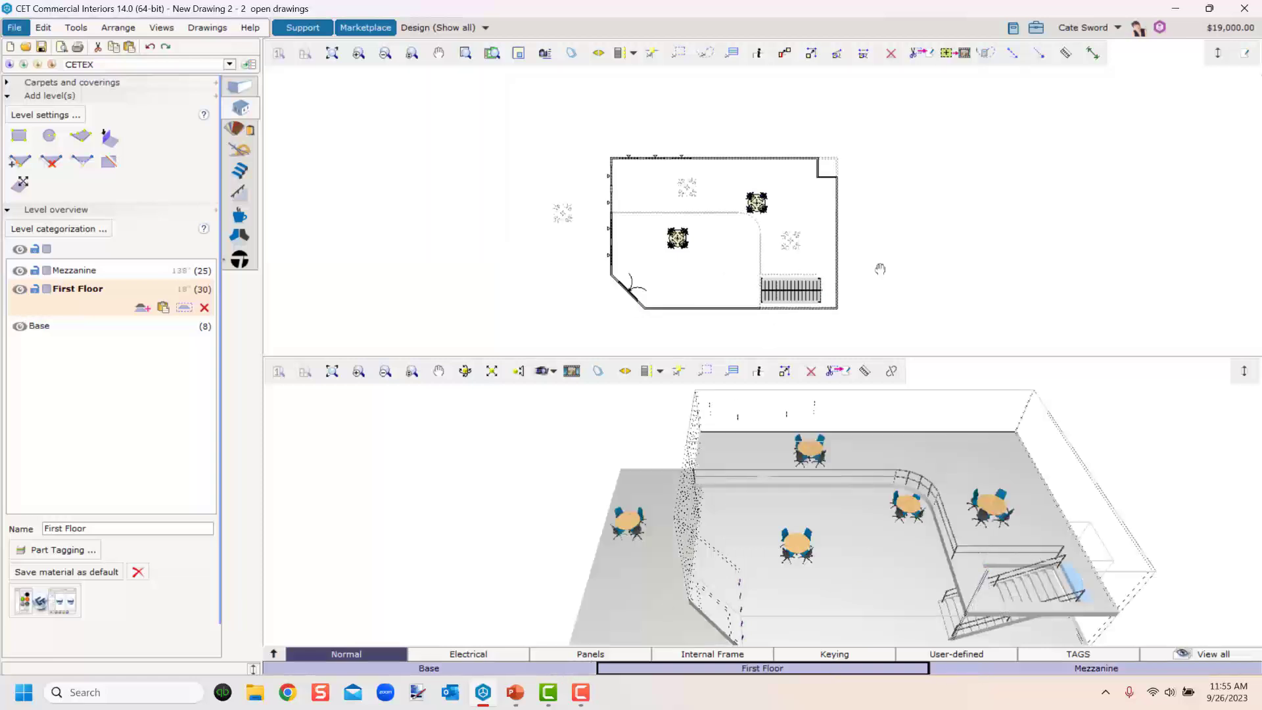
Use the Filter to hide the Mezzanine level and show it again, then close the Filter.
left_click(76, 29)
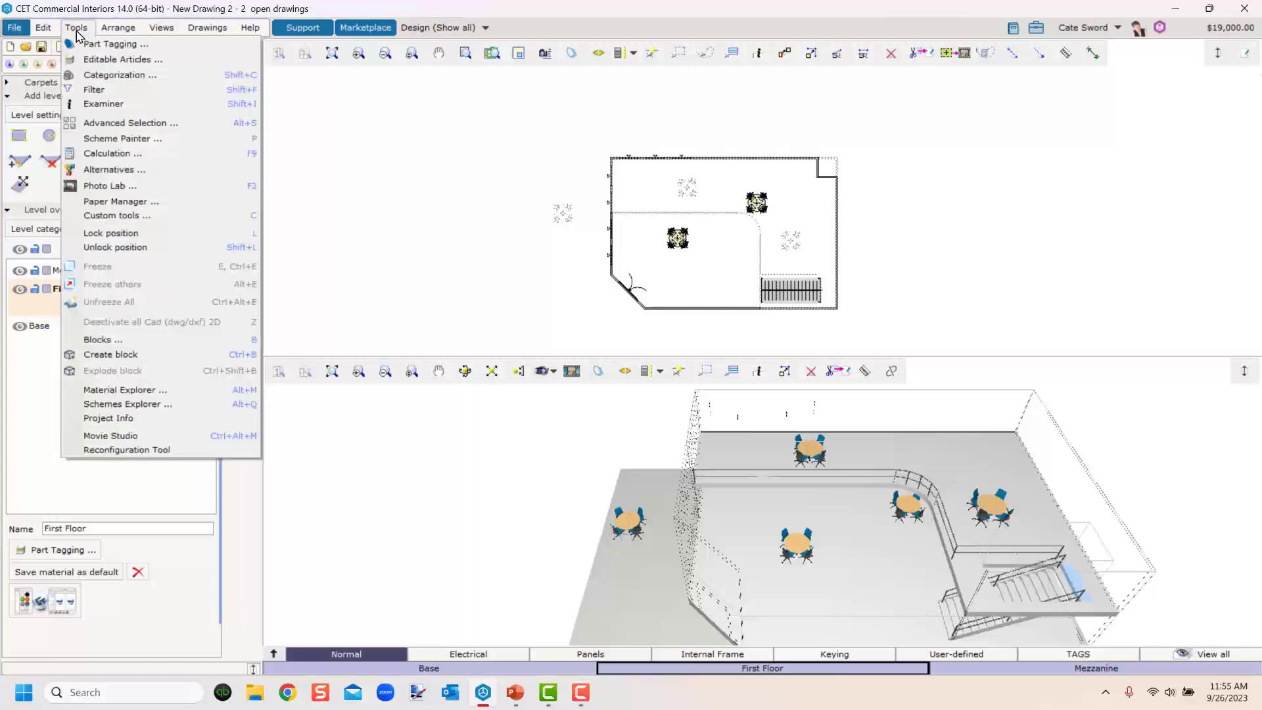
left_click(92, 92)
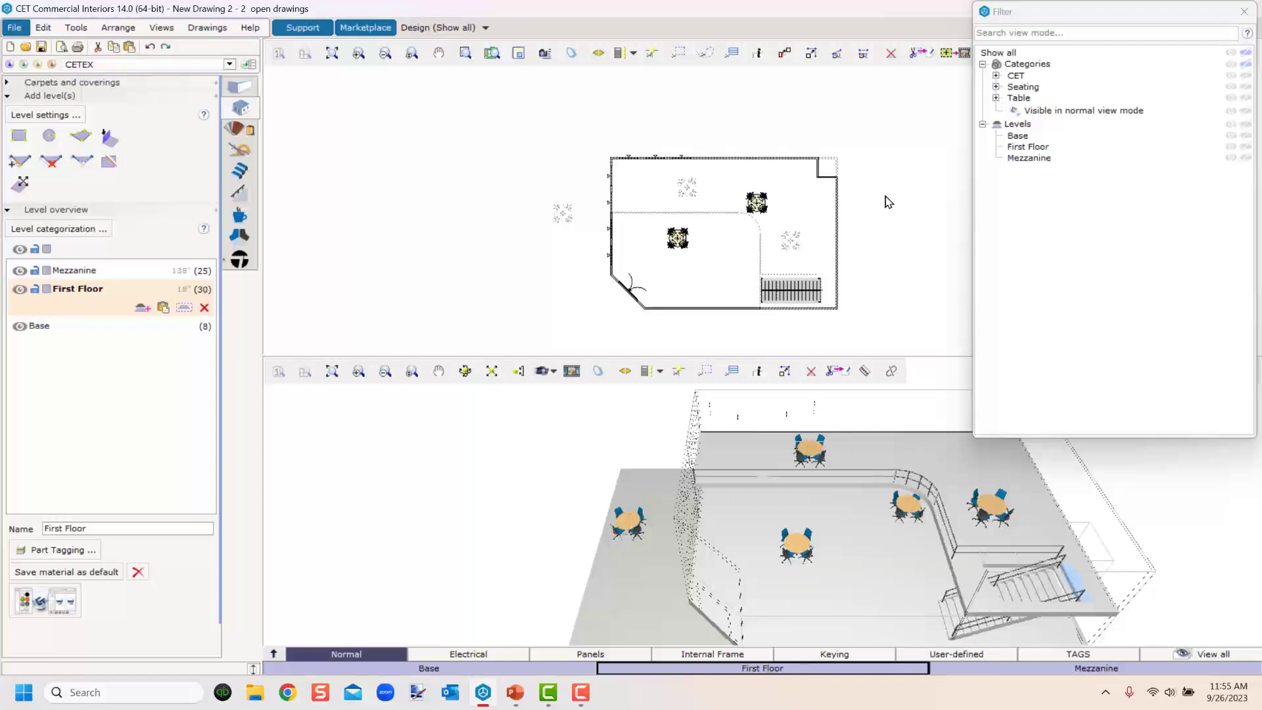
middle_click_drag(870, 276, 725, 253)
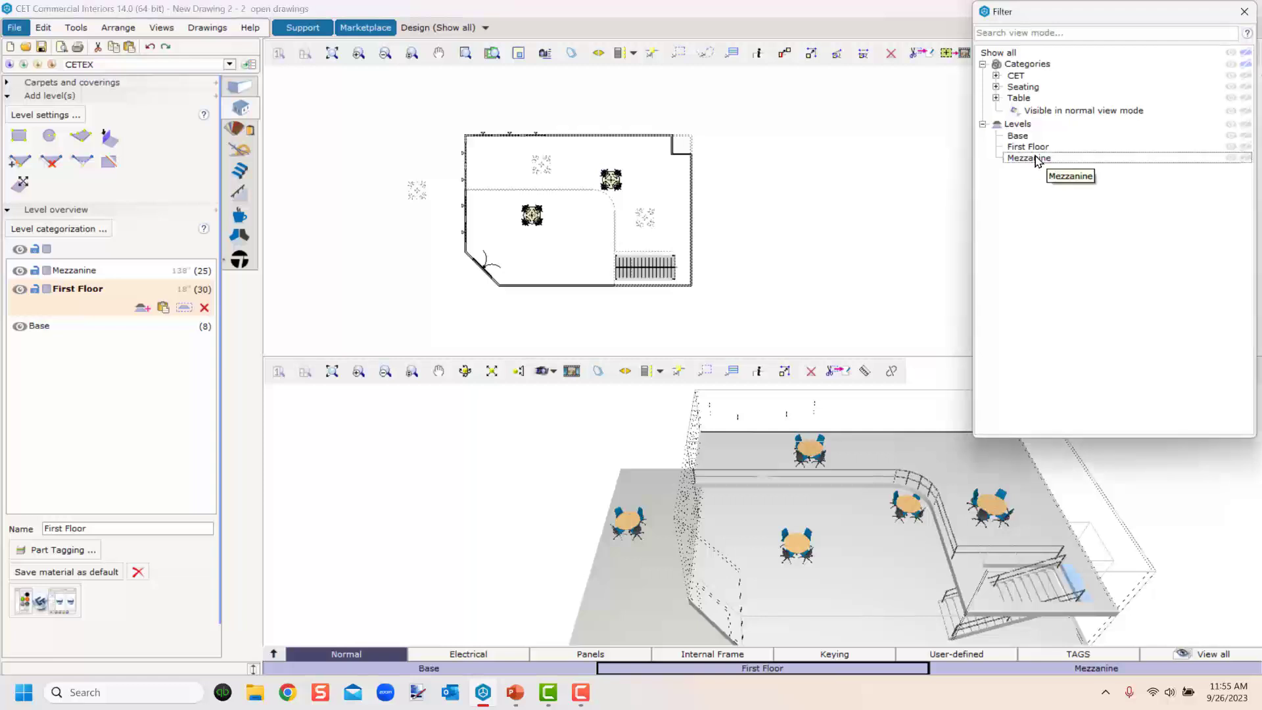
left_click(1008, 161)
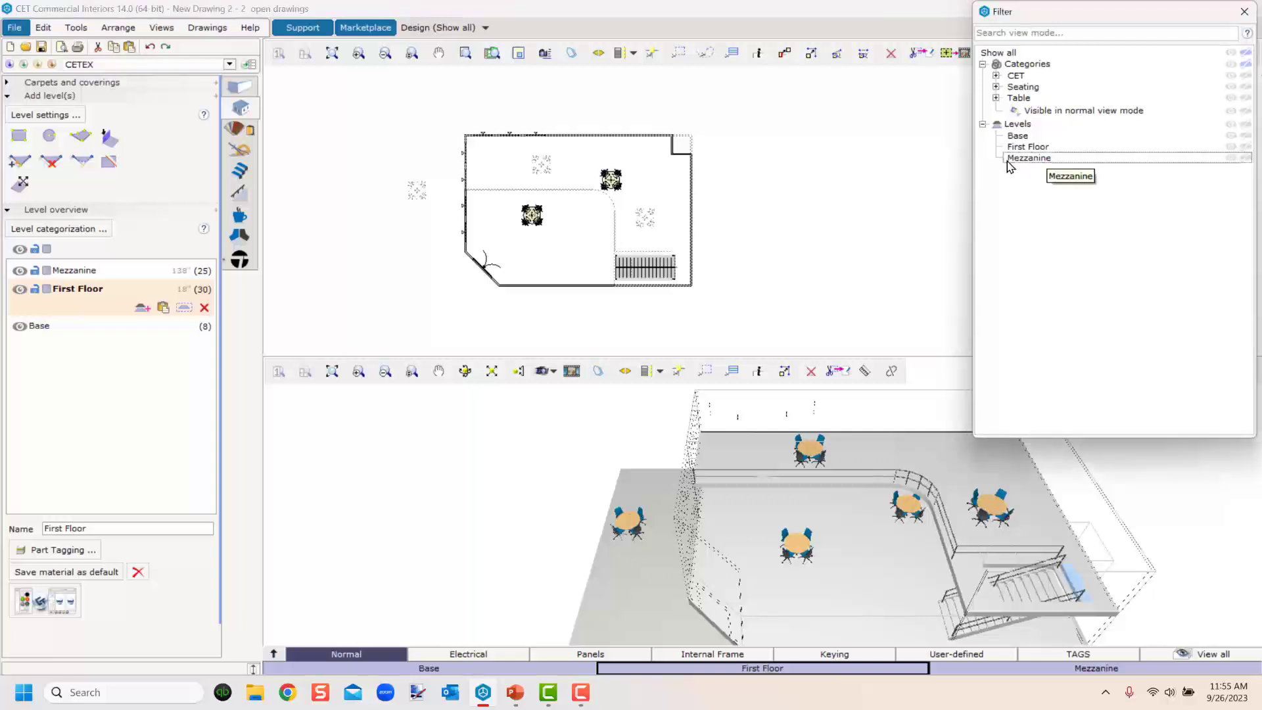
left_click(1246, 157)
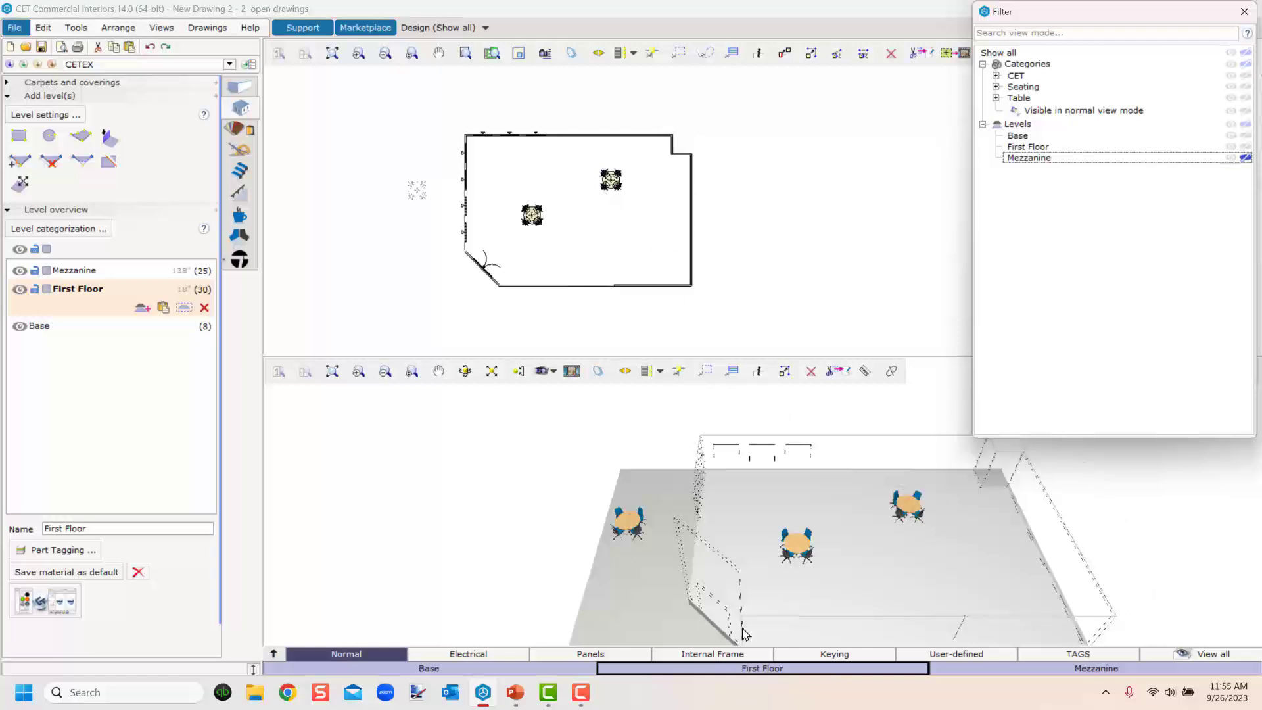
left_click(1245, 157)
left_click(1242, 8)
Open Categorization and view its Categories and Levels tabs.
left_click(82, 32)
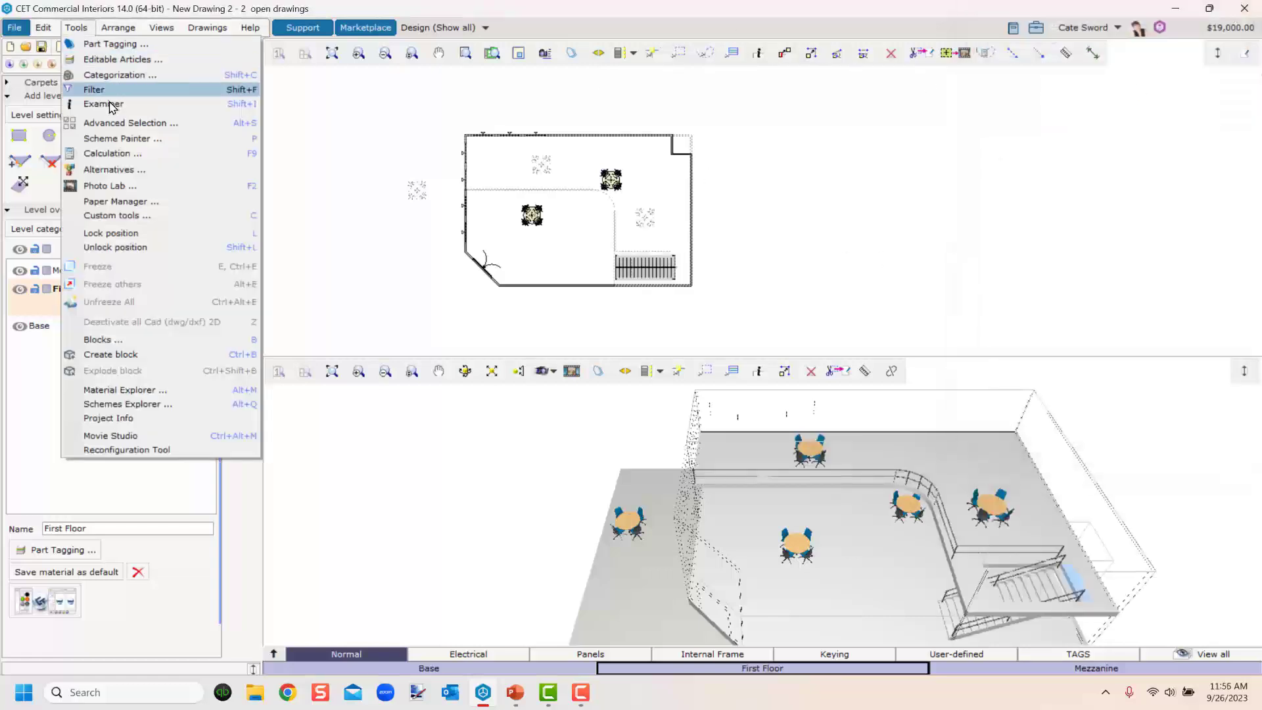
left_click(112, 75)
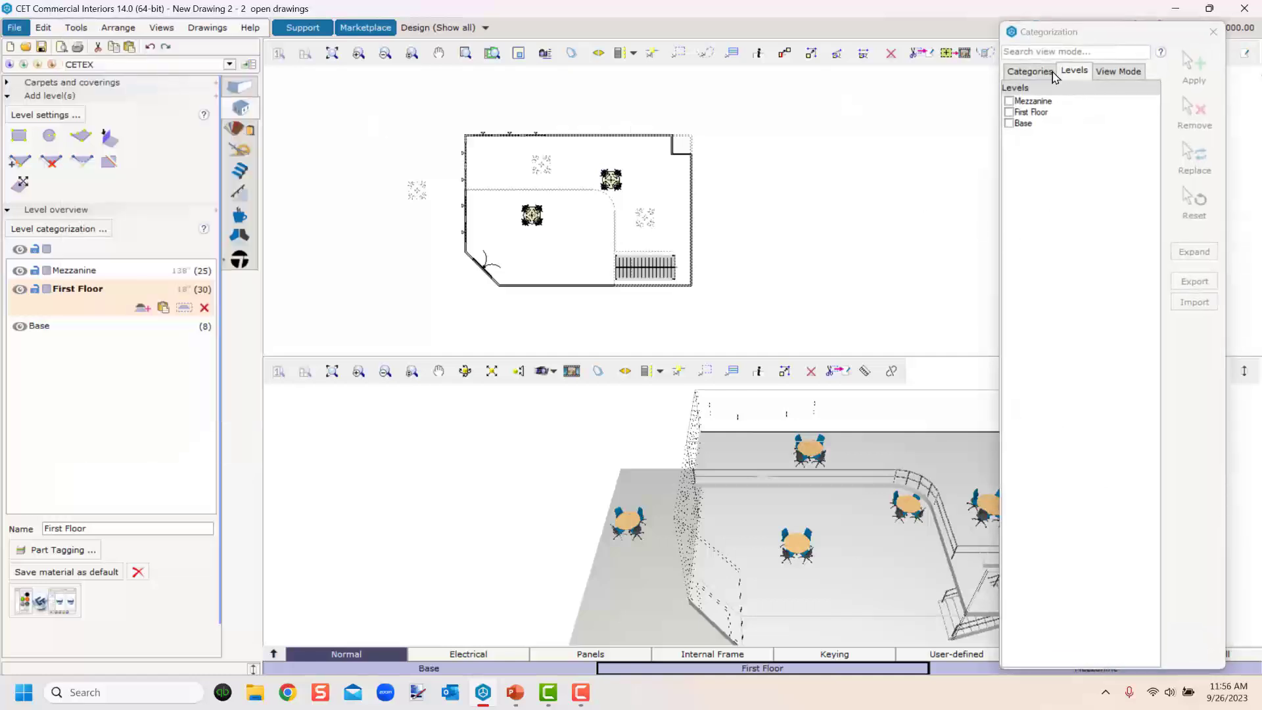
left_click(1030, 73)
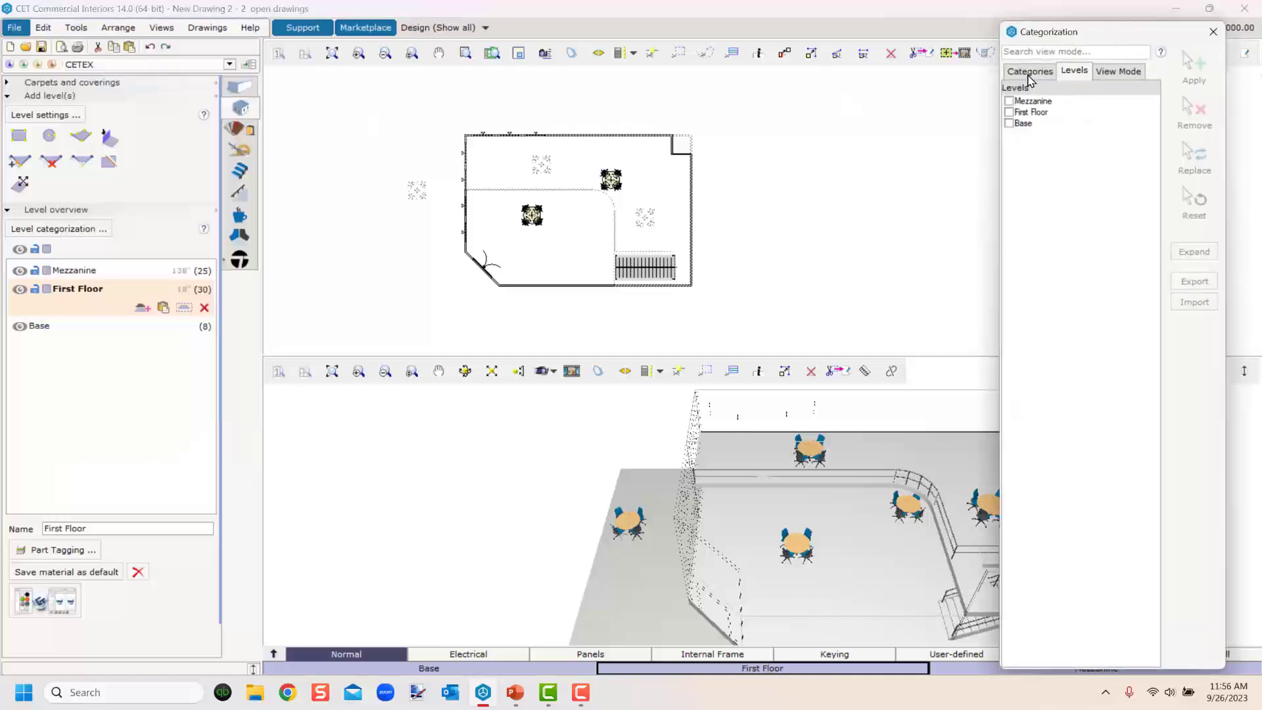
left_click(1074, 71)
Open the wall tools and set the wall Appearance to Normal.
left_click(241, 87)
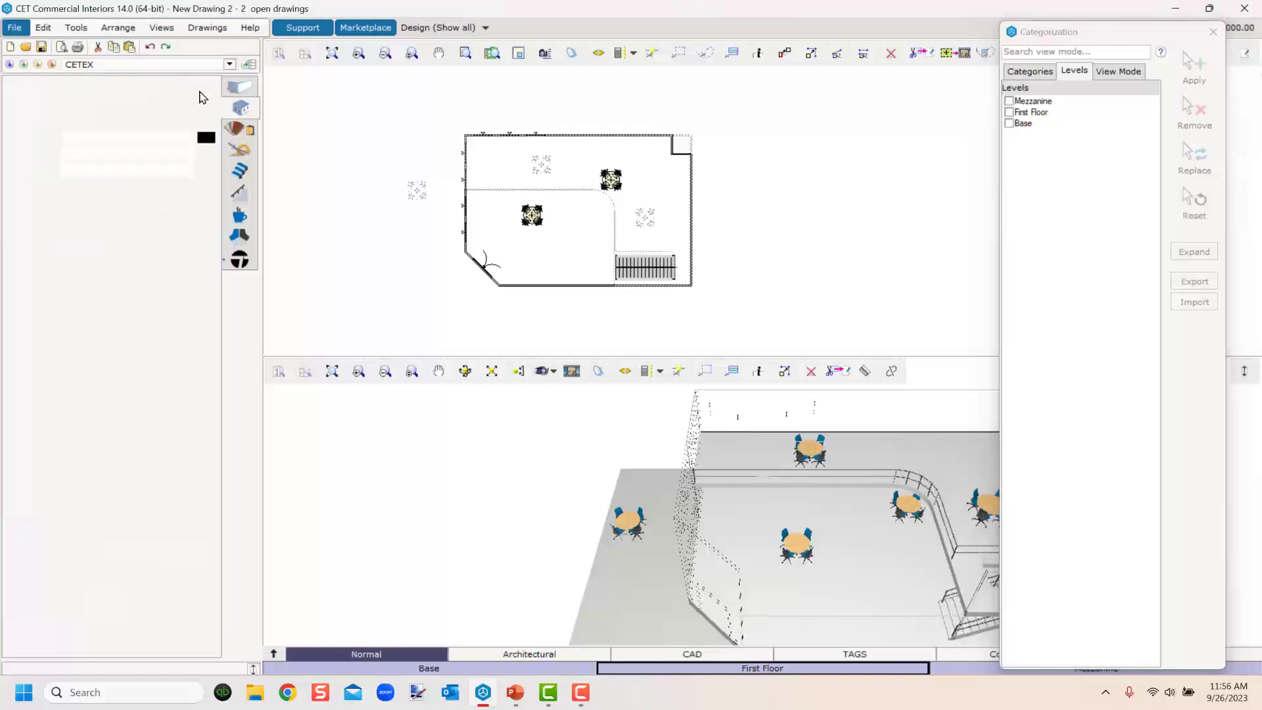
left_click(187, 138)
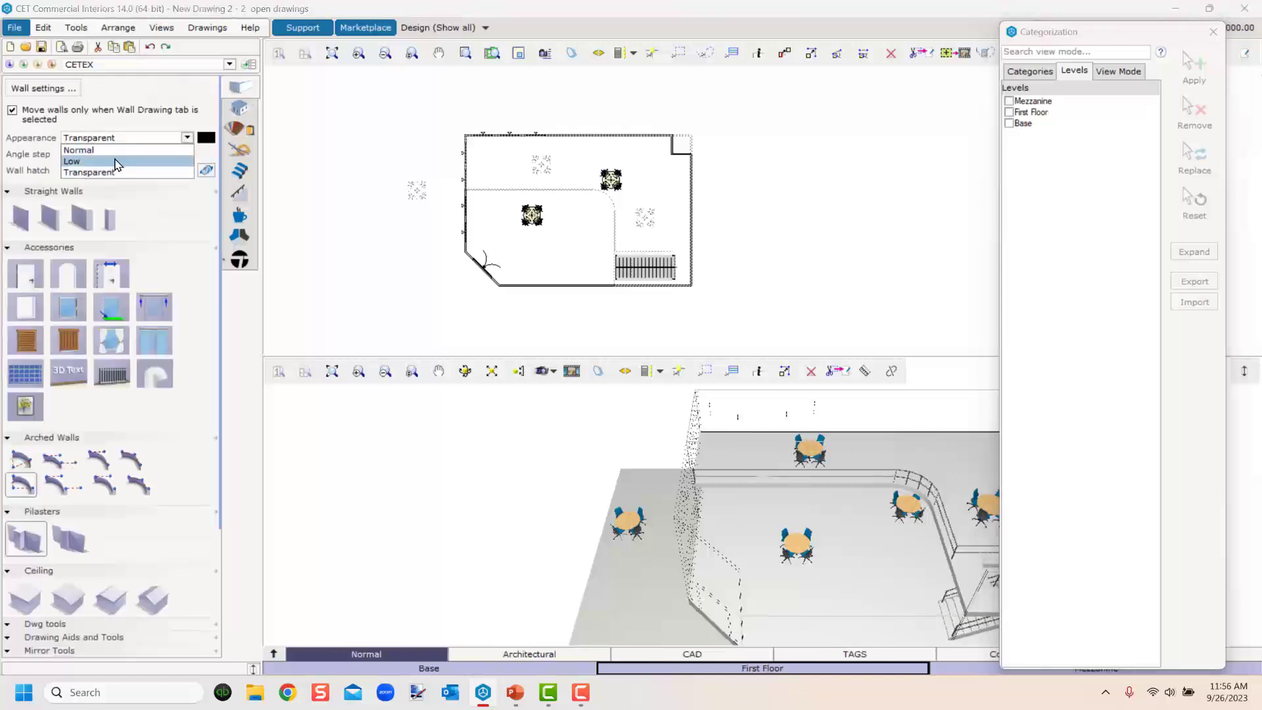
left_click(146, 151)
Orbit the 3D view and select the stairs and then a window to inspect their level assignments.
middle_click_drag(648, 569, 752, 546)
right_click_drag(688, 542, 719, 633)
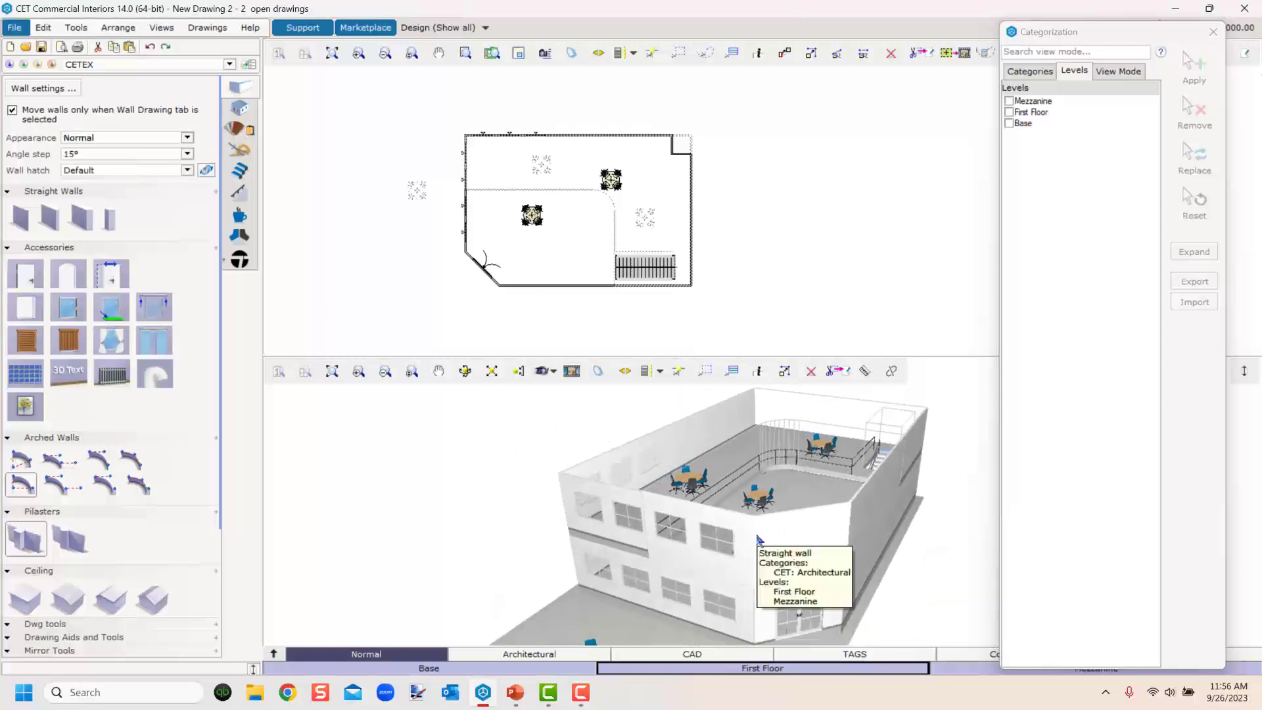
scroll(820, 512, "up", 5)
middle_click_drag(752, 564, 799, 596)
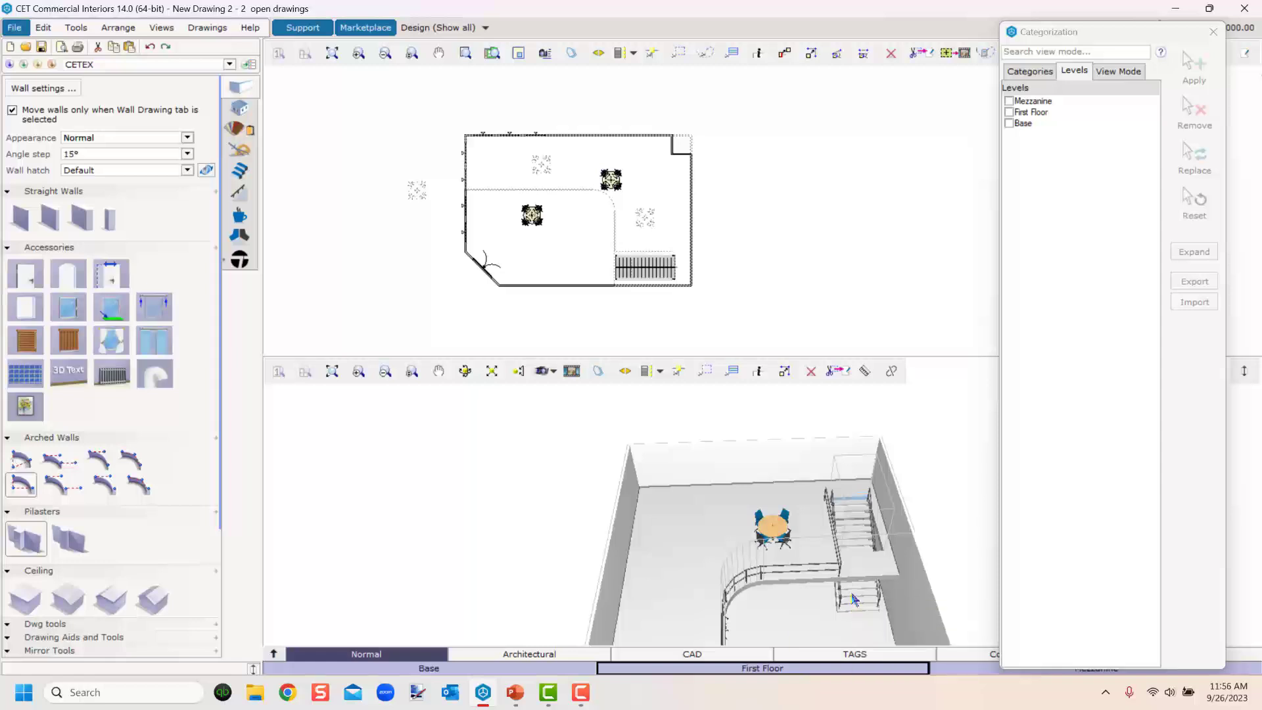
left_click(856, 610)
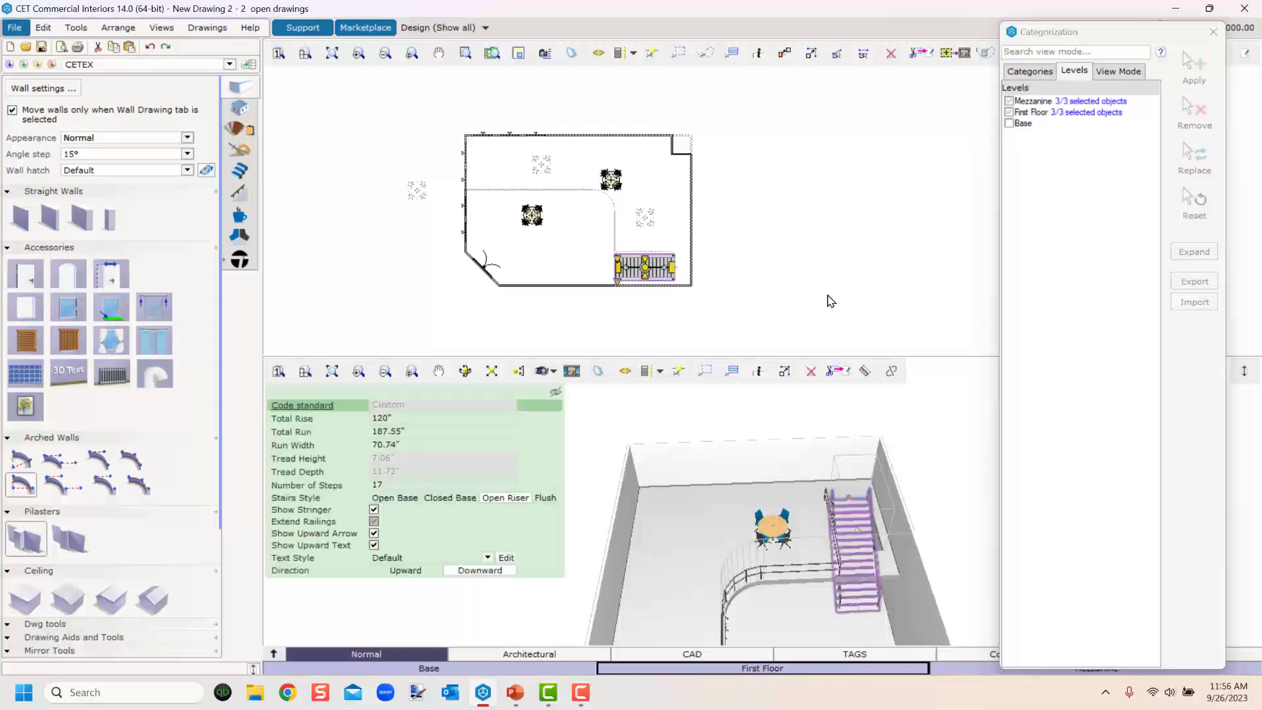
middle_click_drag(768, 533, 676, 386)
scroll(714, 588, "down", 2)
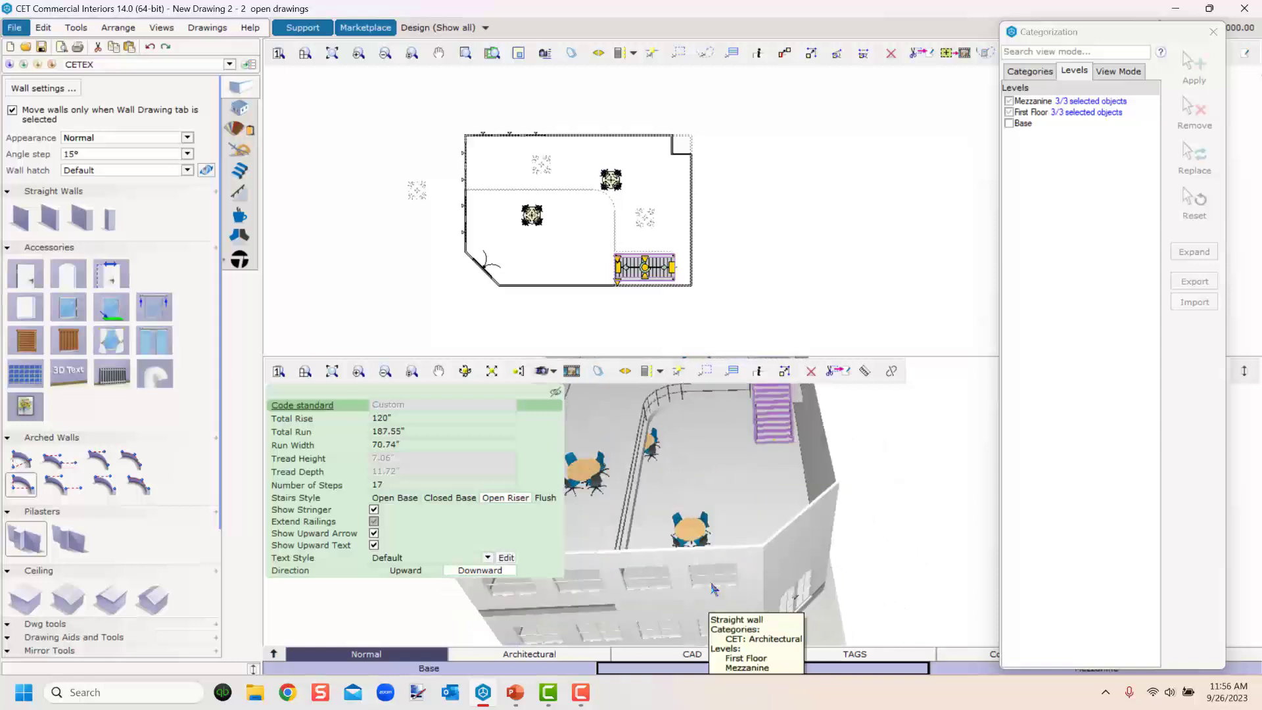
left_click(714, 584)
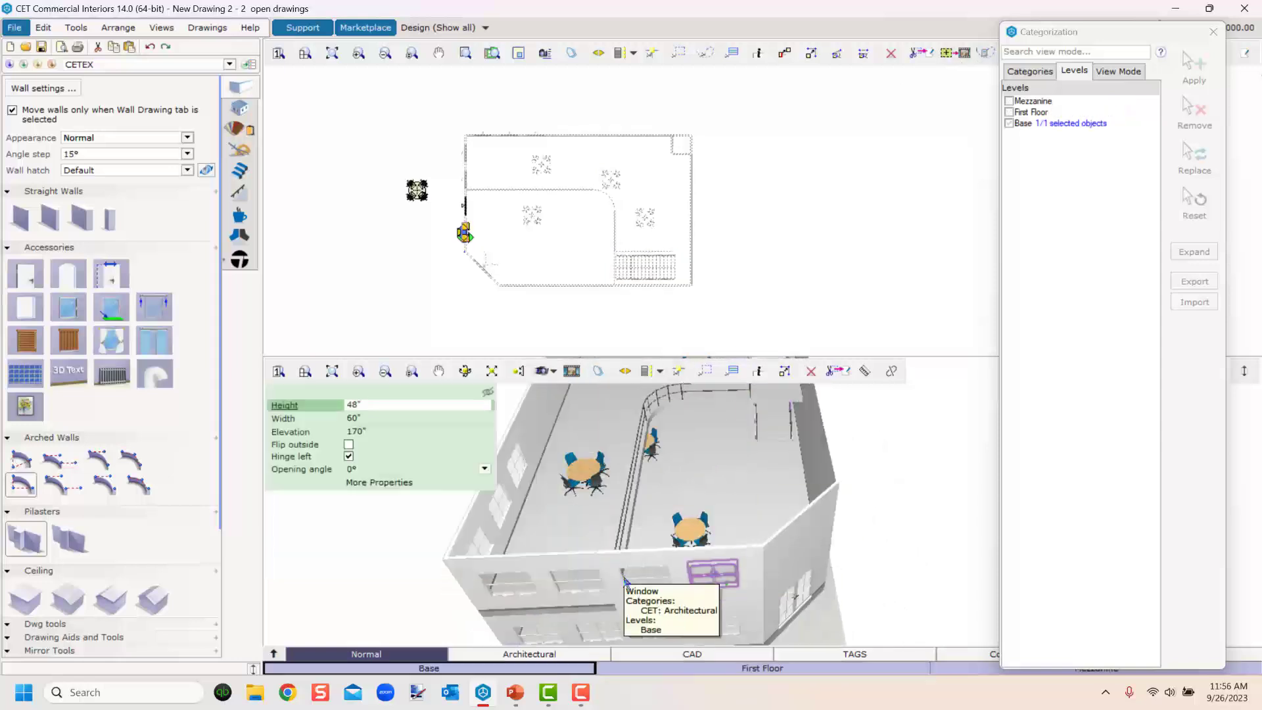
Dock the Categorization panel at the edge of the window and clear the selection.
left_click_drag(1133, 32, 1170, 12)
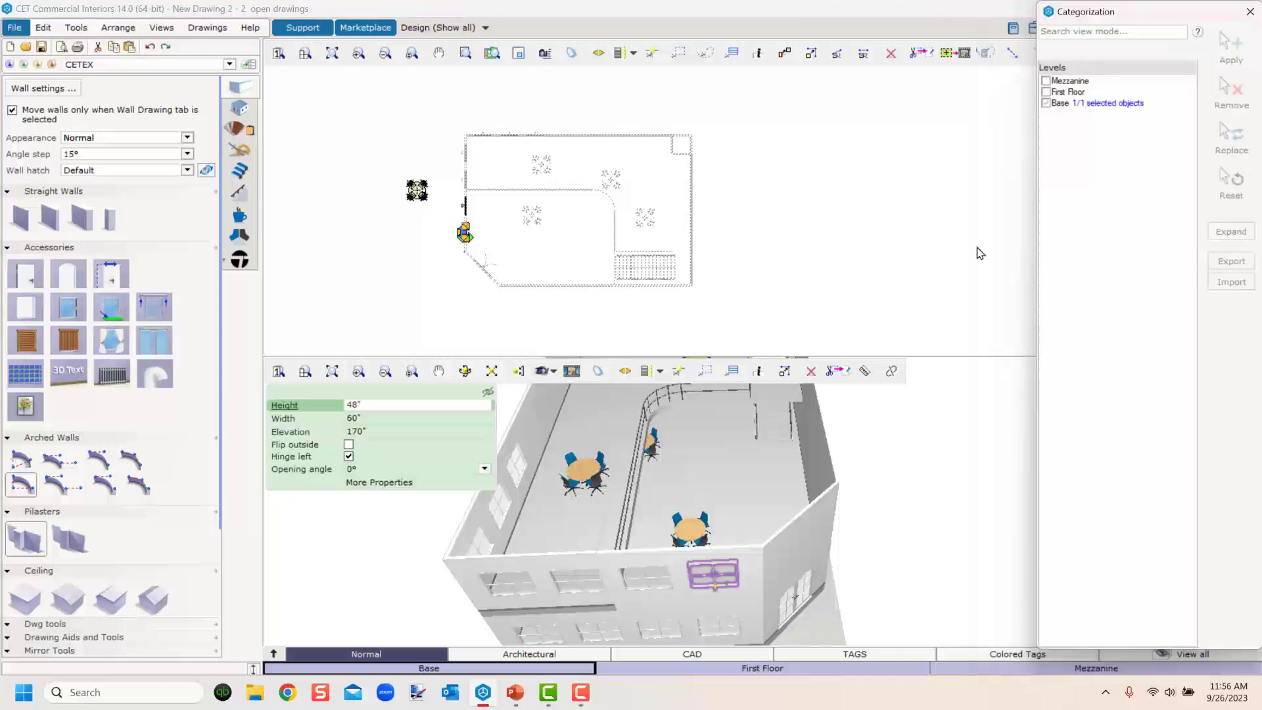
scroll(842, 604, "down", 3)
left_click(756, 589)
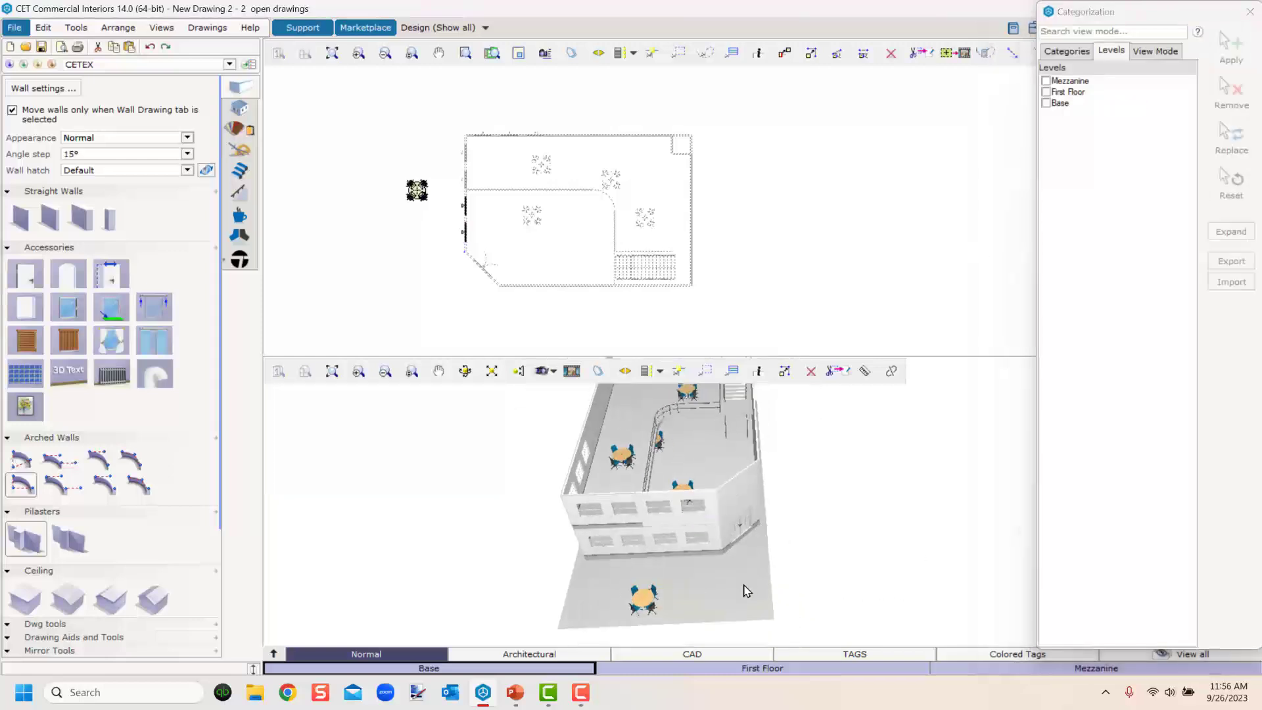
On the Base level, select the two upper-storey windows and reassign them from Base to the Mezzanine level.
left_click(647, 669)
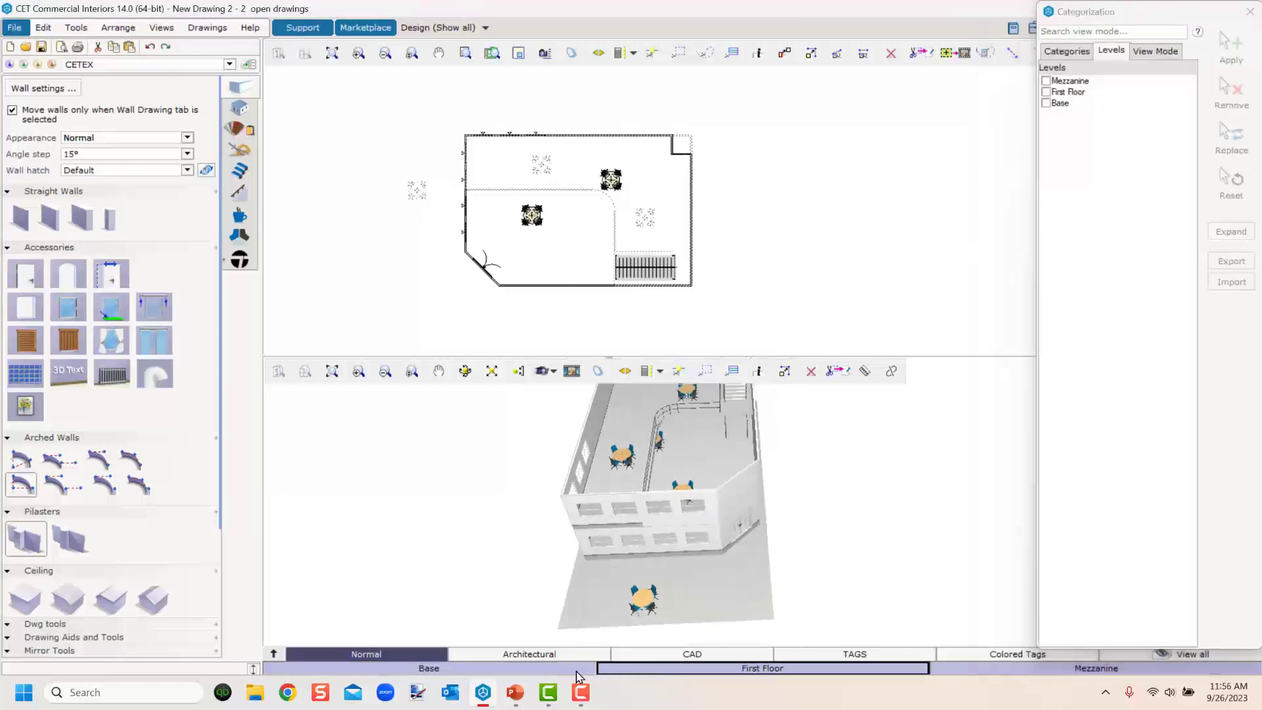
scroll(670, 503, "up", 5)
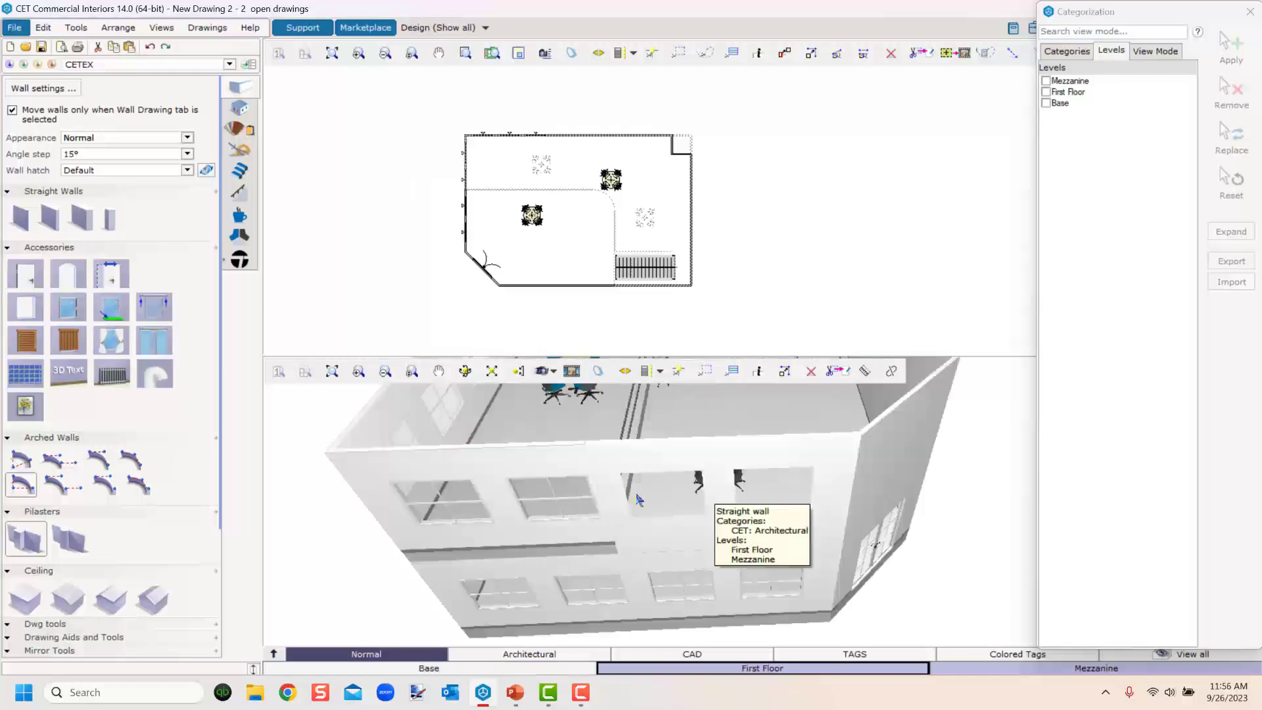
left_click(527, 667)
left_click(689, 513)
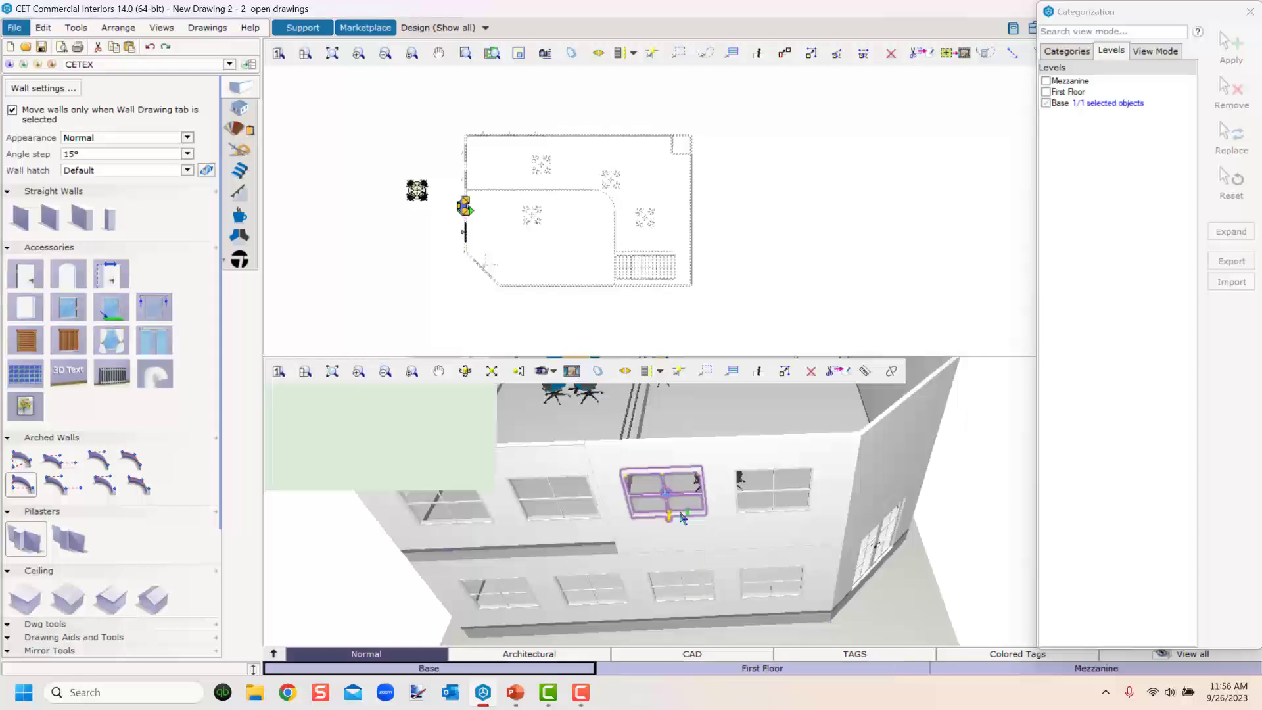
left_click(765, 515, "ctrl")
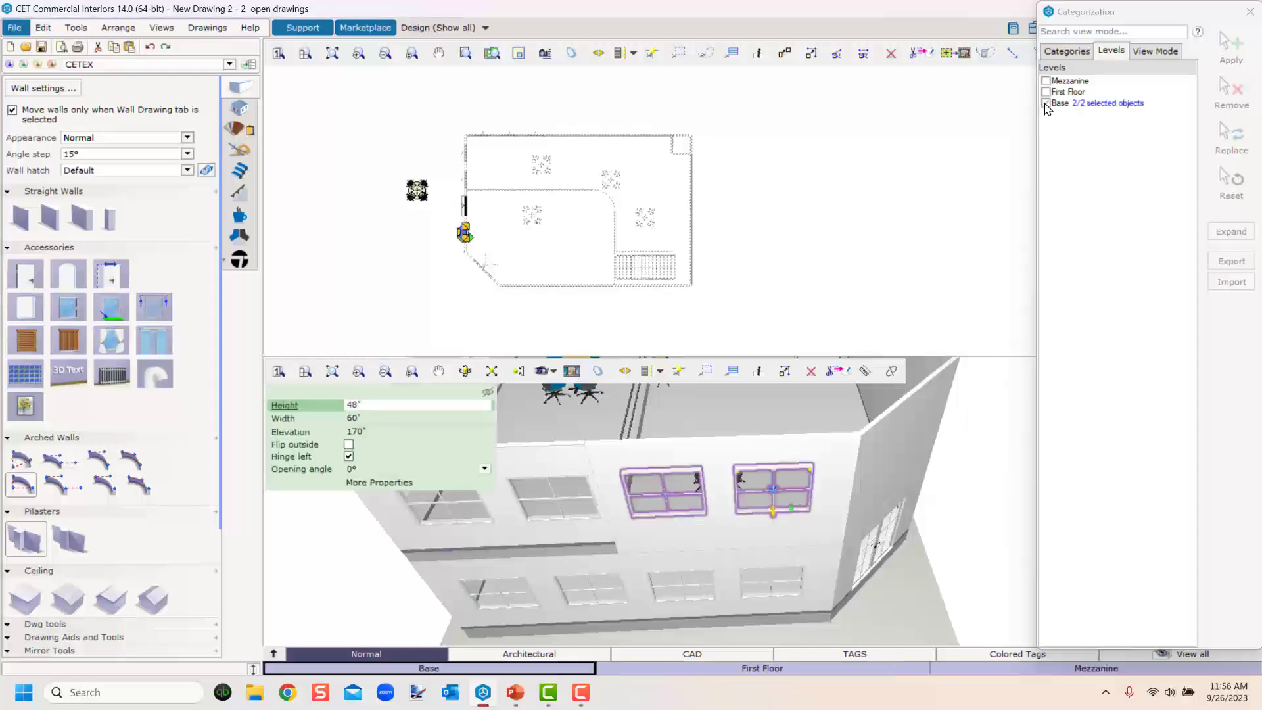
left_click(1045, 81)
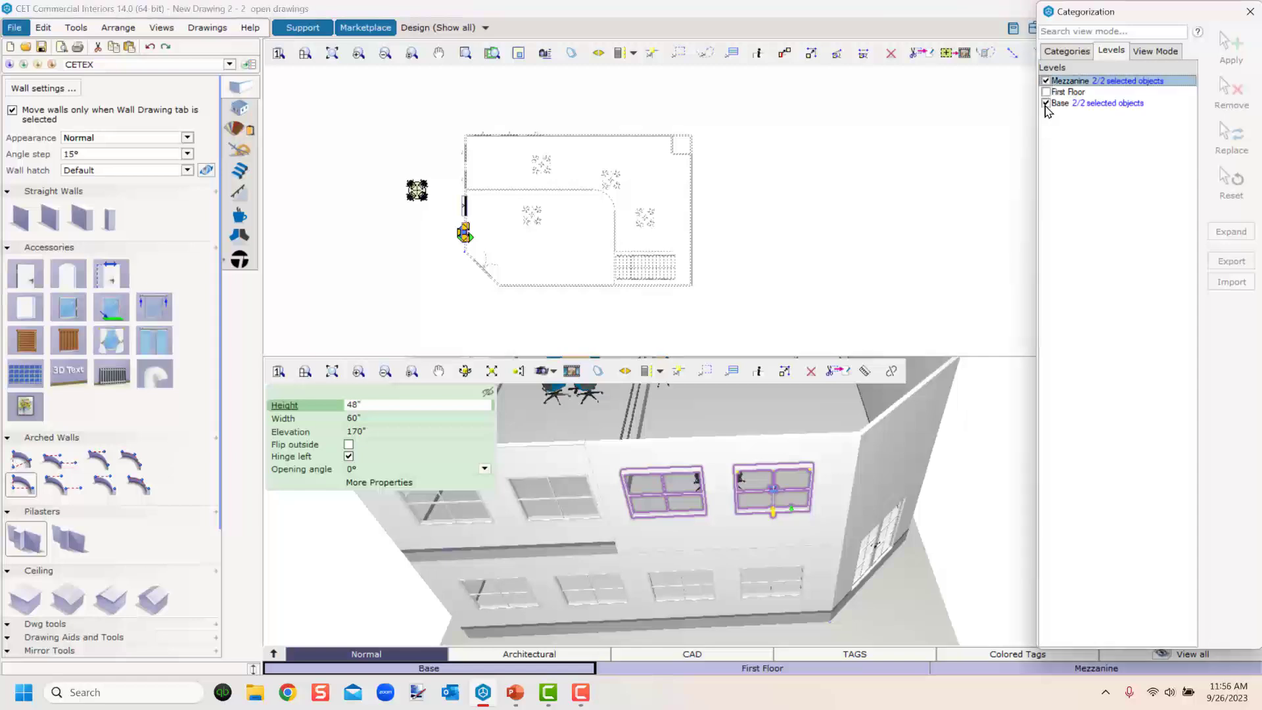
left_click(1046, 104)
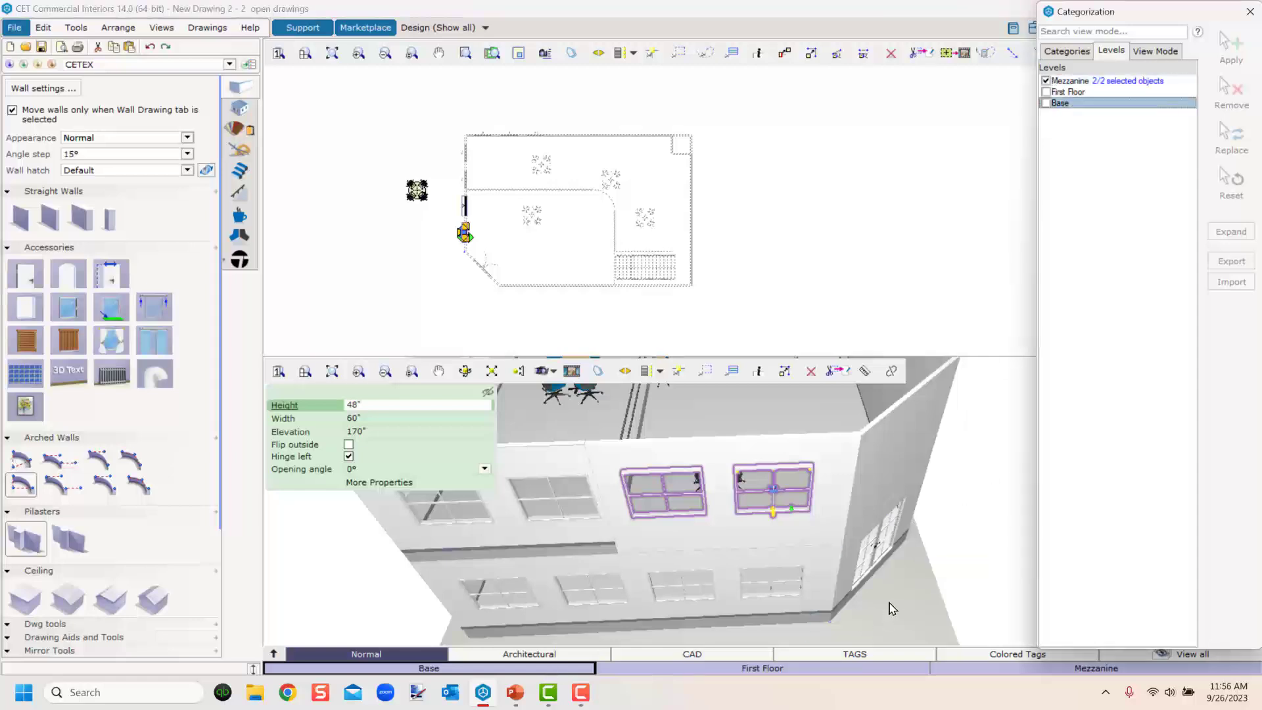
Switch the active level to Mezzanine and inspect it in the 3D view.
left_click(741, 668)
left_click(1015, 669)
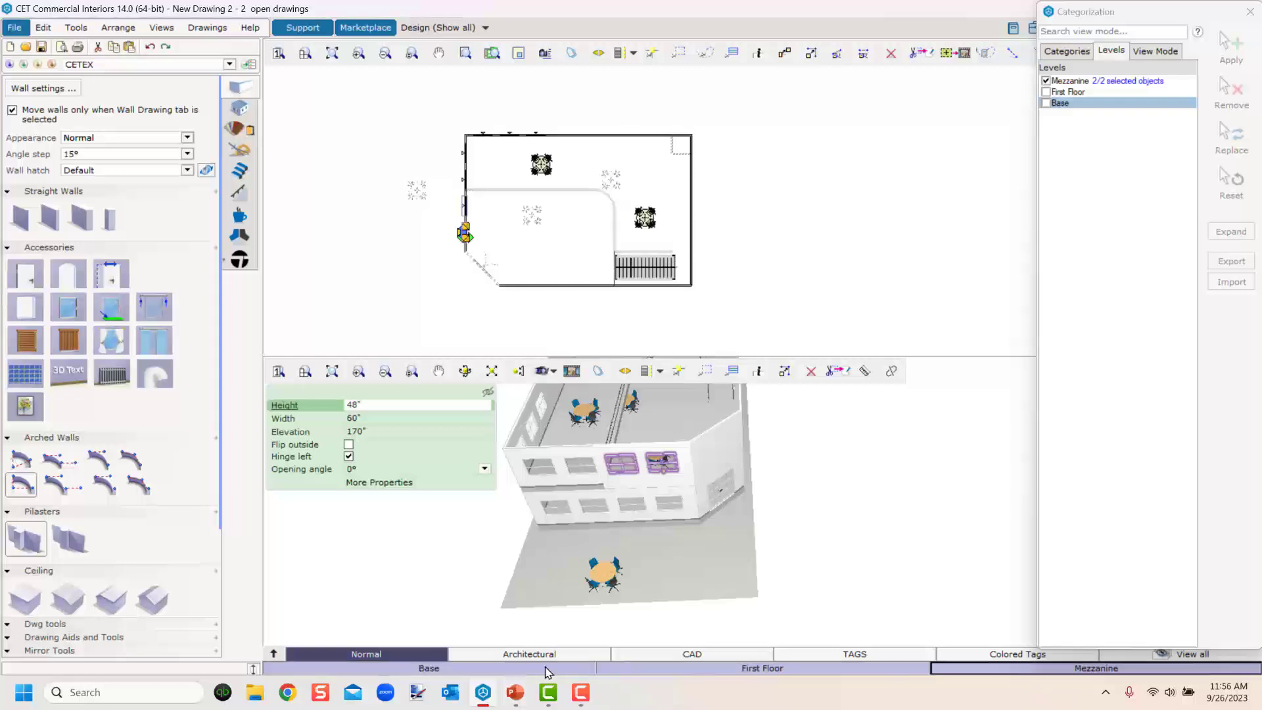
left_click(811, 508)
left_click_drag(812, 498, 764, 489)
middle_click_drag(814, 394, 706, 559)
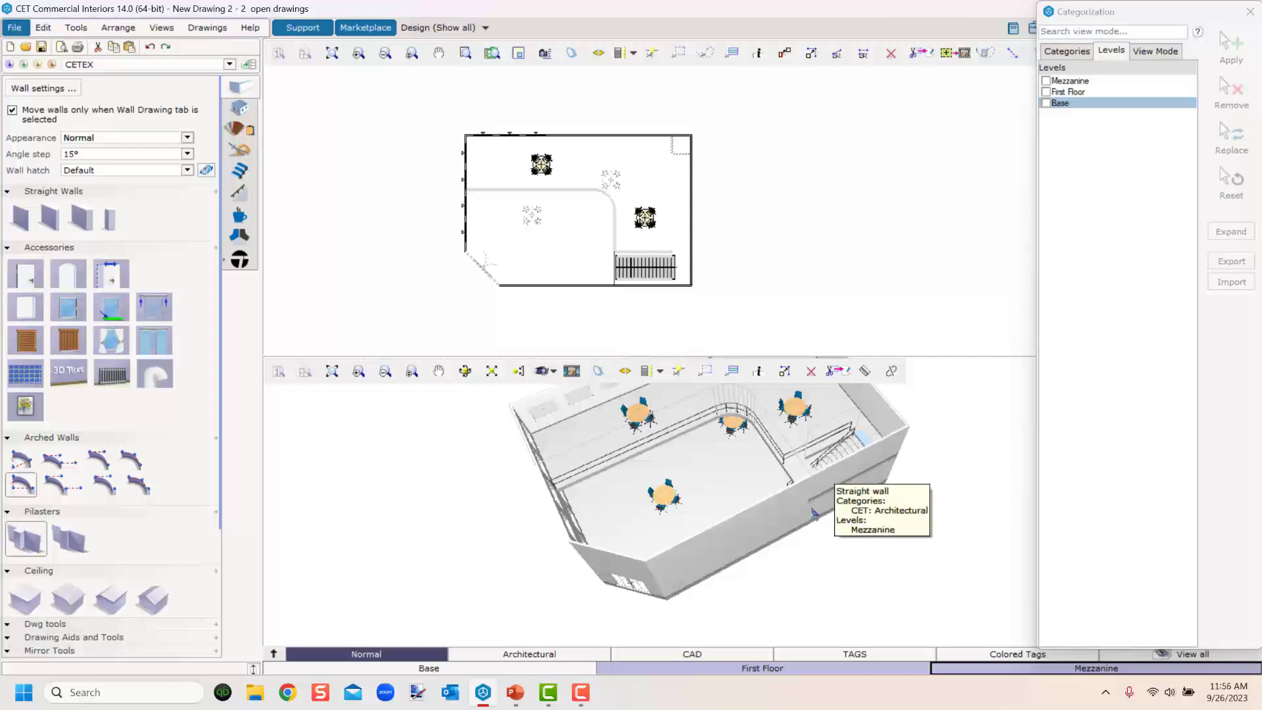
scroll(820, 569, "down", 2)
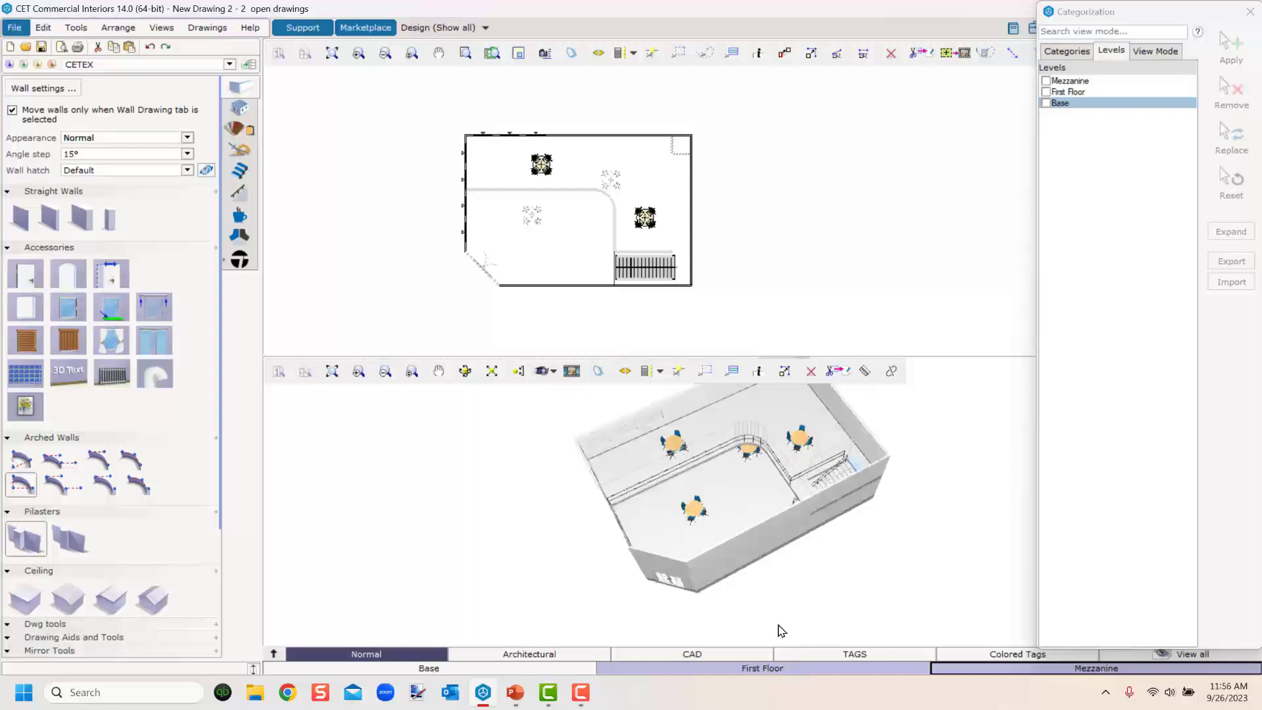
Select the front walls to check their level assignments.
left_click(734, 550)
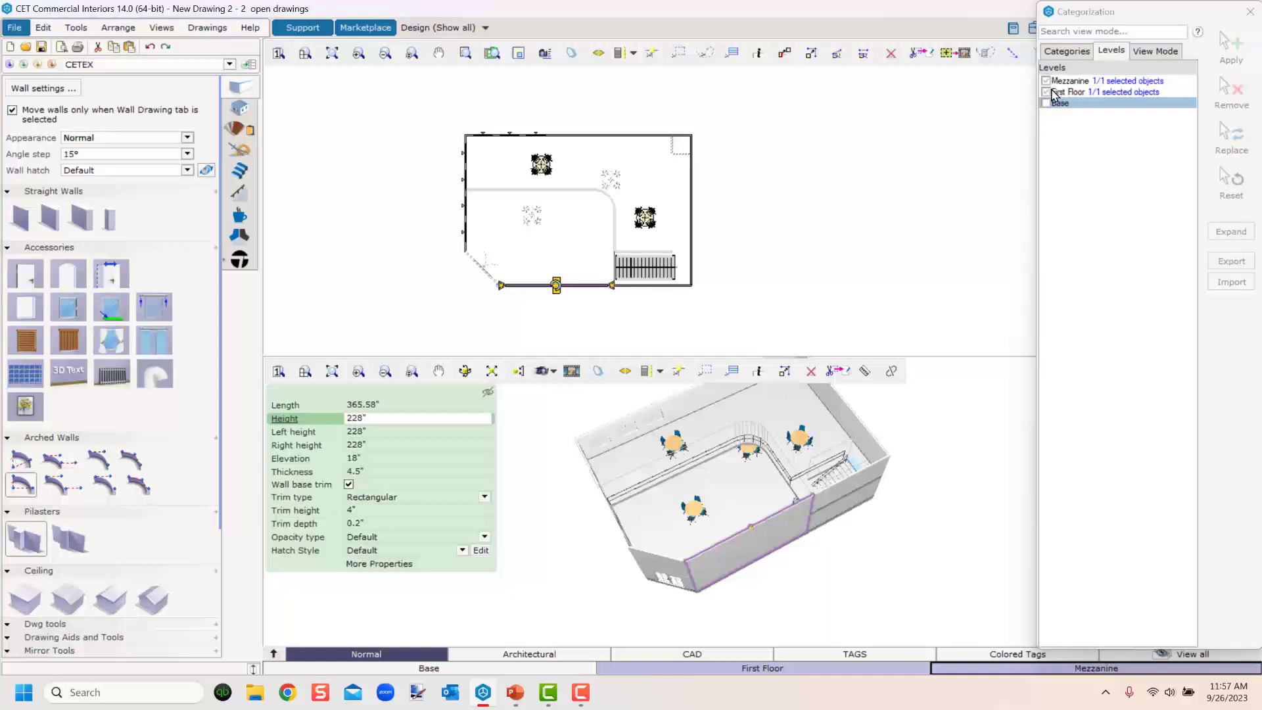
left_click(675, 567)
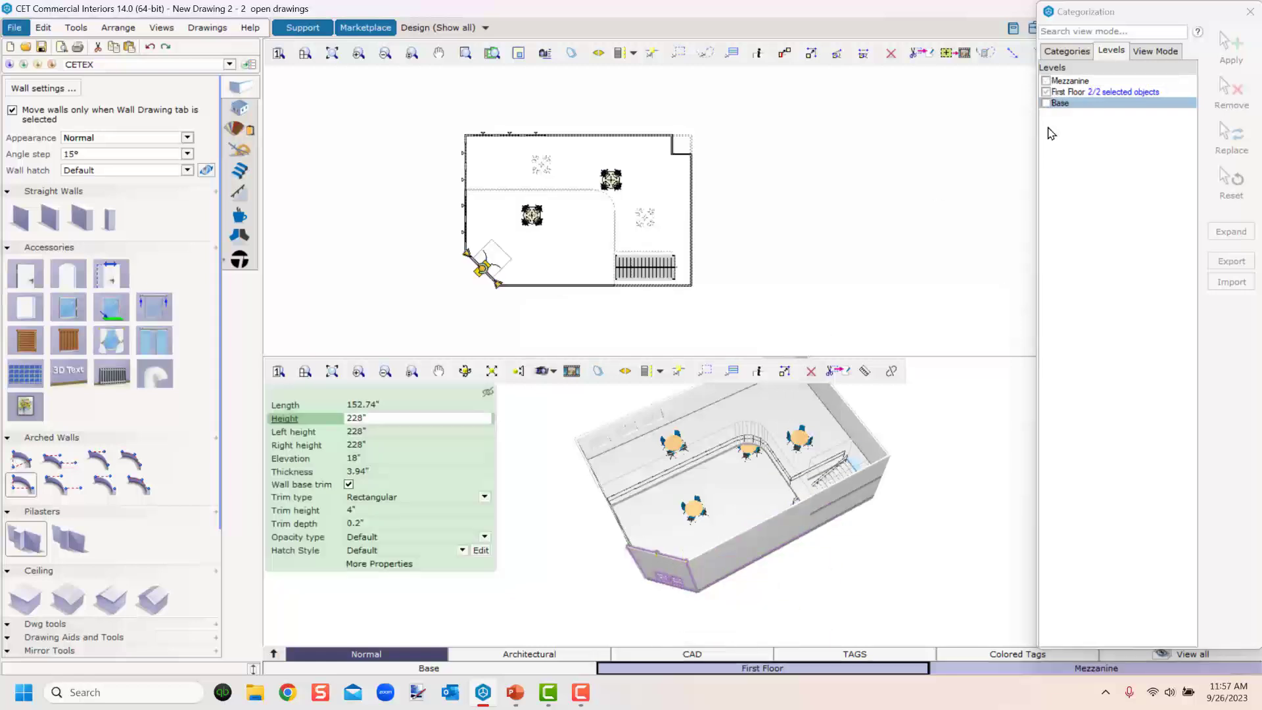
right_click_drag(900, 572, 806, 527)
Switch to the Mezzanine level and try to delete the selected angled wall.
left_click(968, 671)
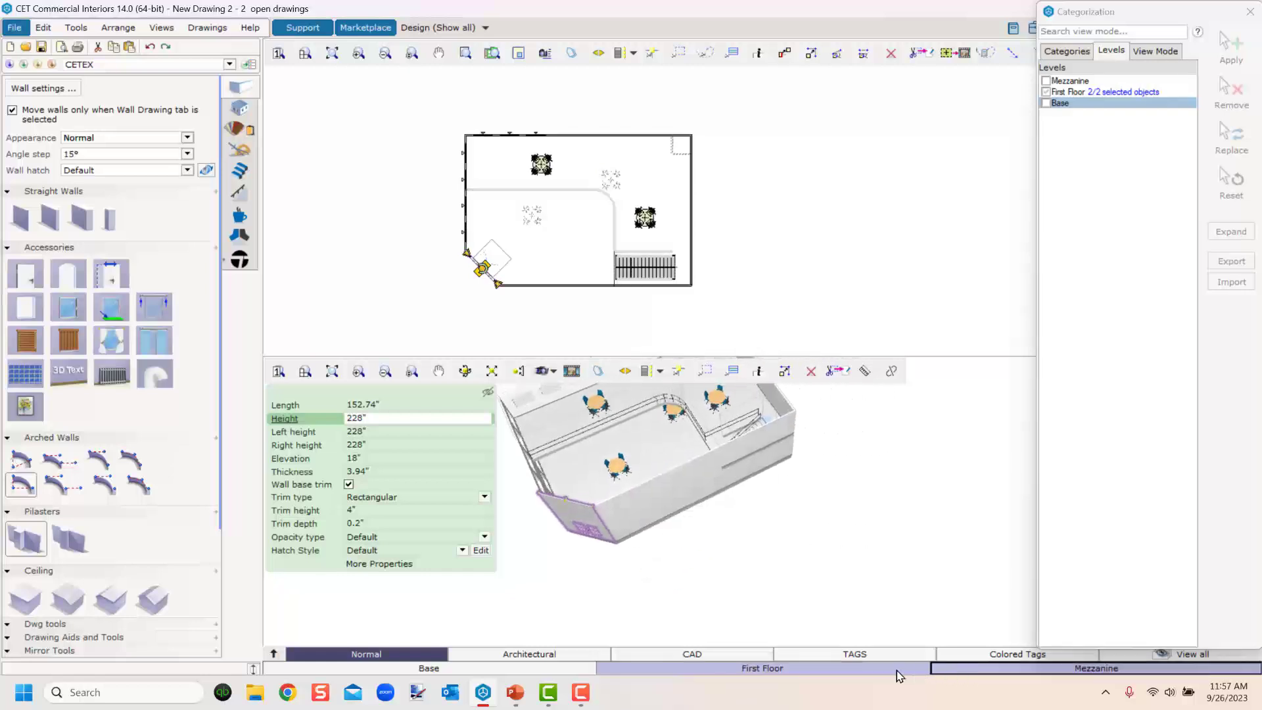
right_click_drag(704, 605, 866, 615)
key("Delete")
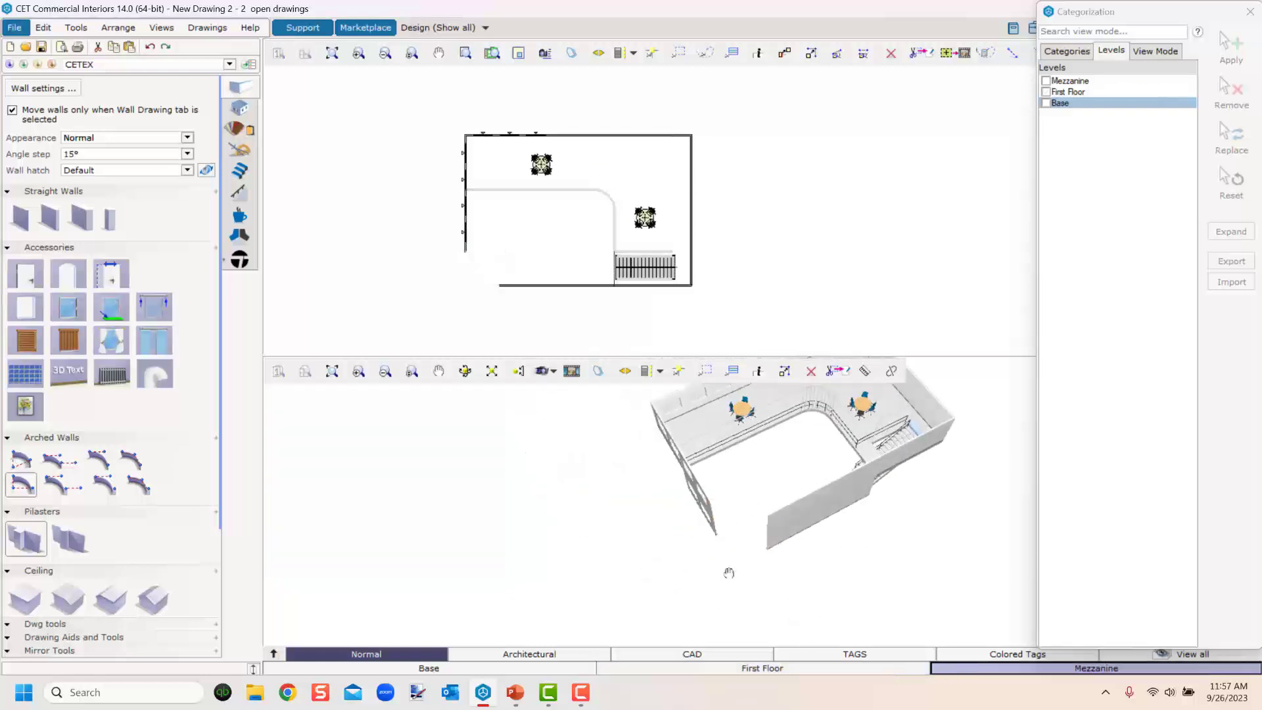
right_click_drag(728, 573, 674, 578)
middle_click_drag(675, 579, 763, 572)
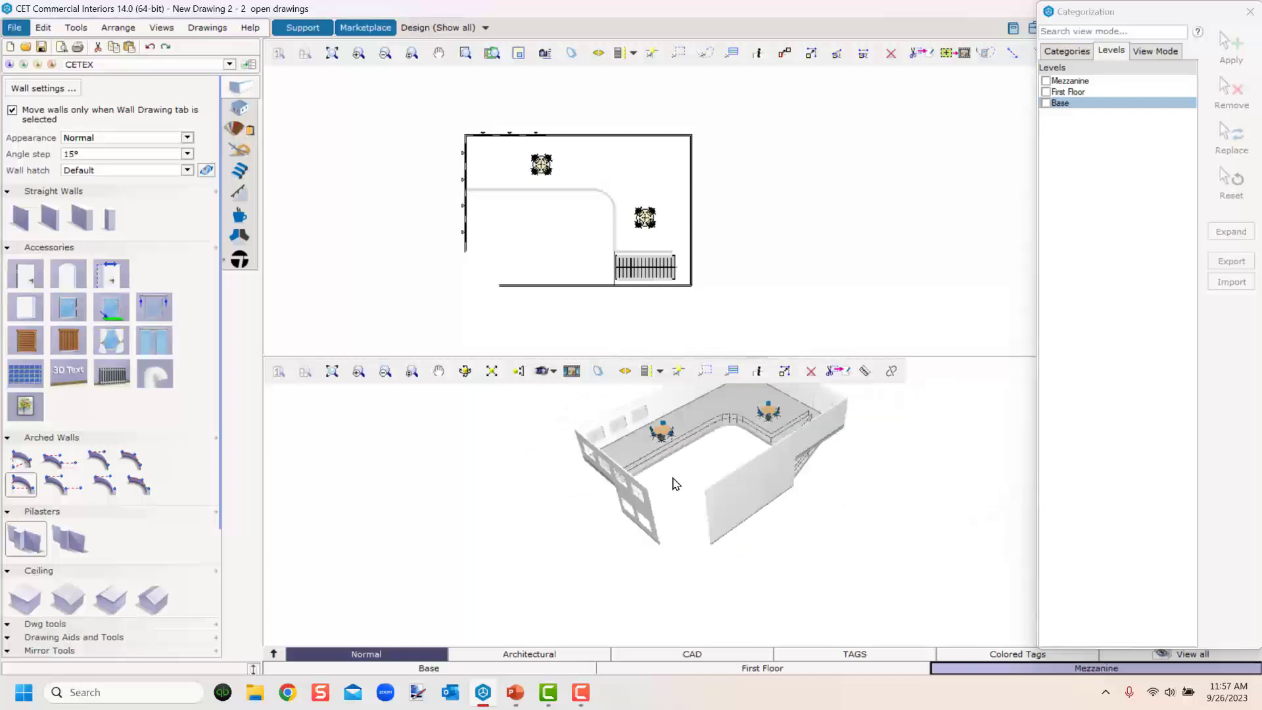
On the First Floor, select the angled corner wall and add it to the Mezzanine level as well.
left_click(812, 670)
left_click(680, 519)
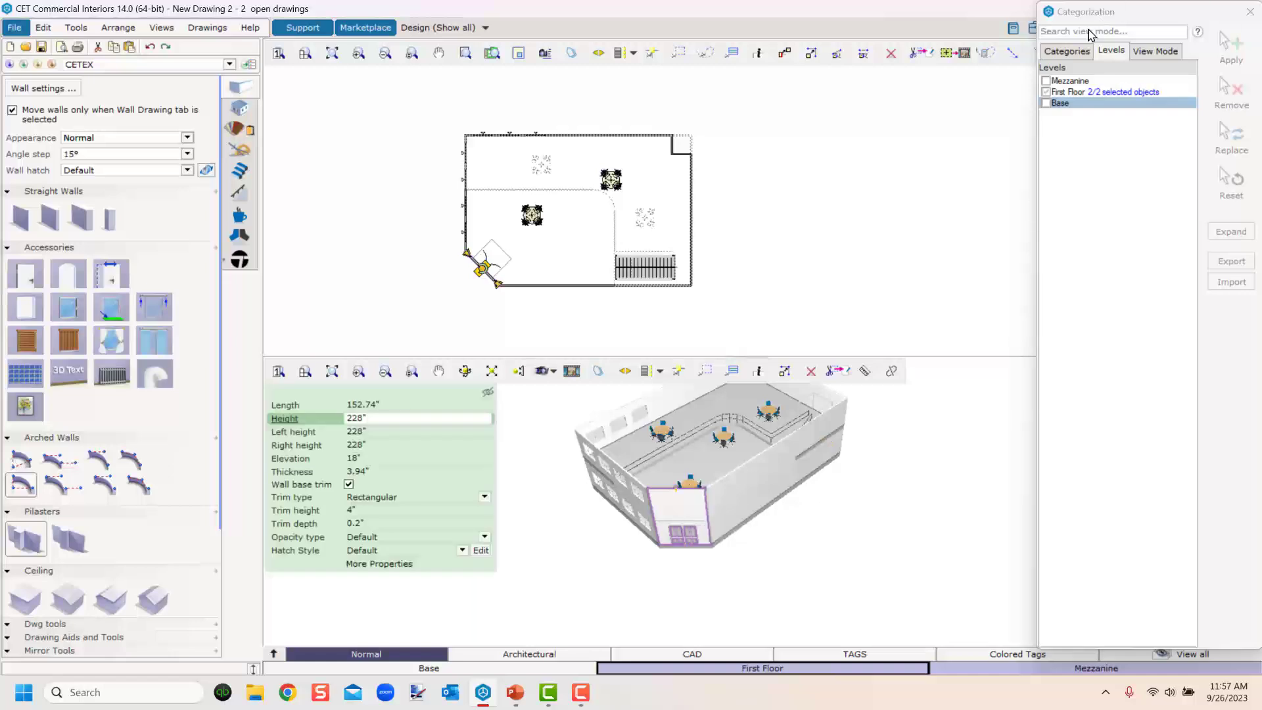
left_click(1046, 82)
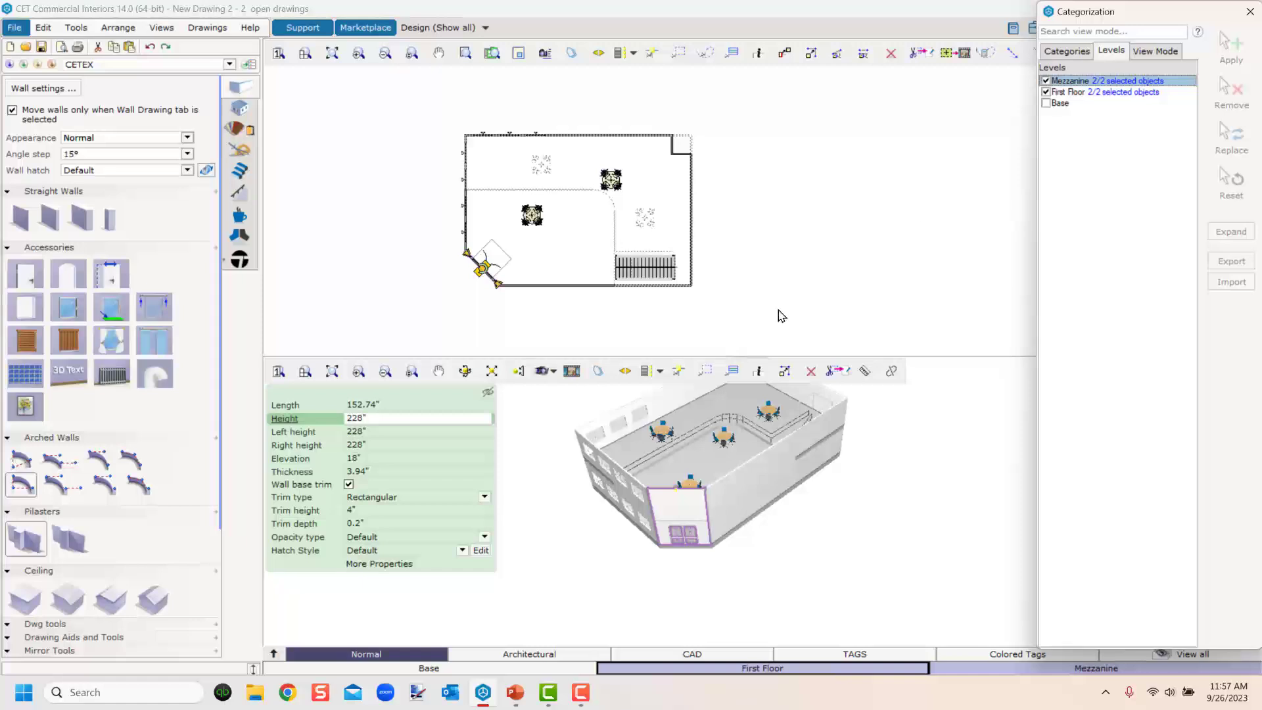
Undock the Categorization panel and close it.
left_click_drag(1186, 13, 887, 40)
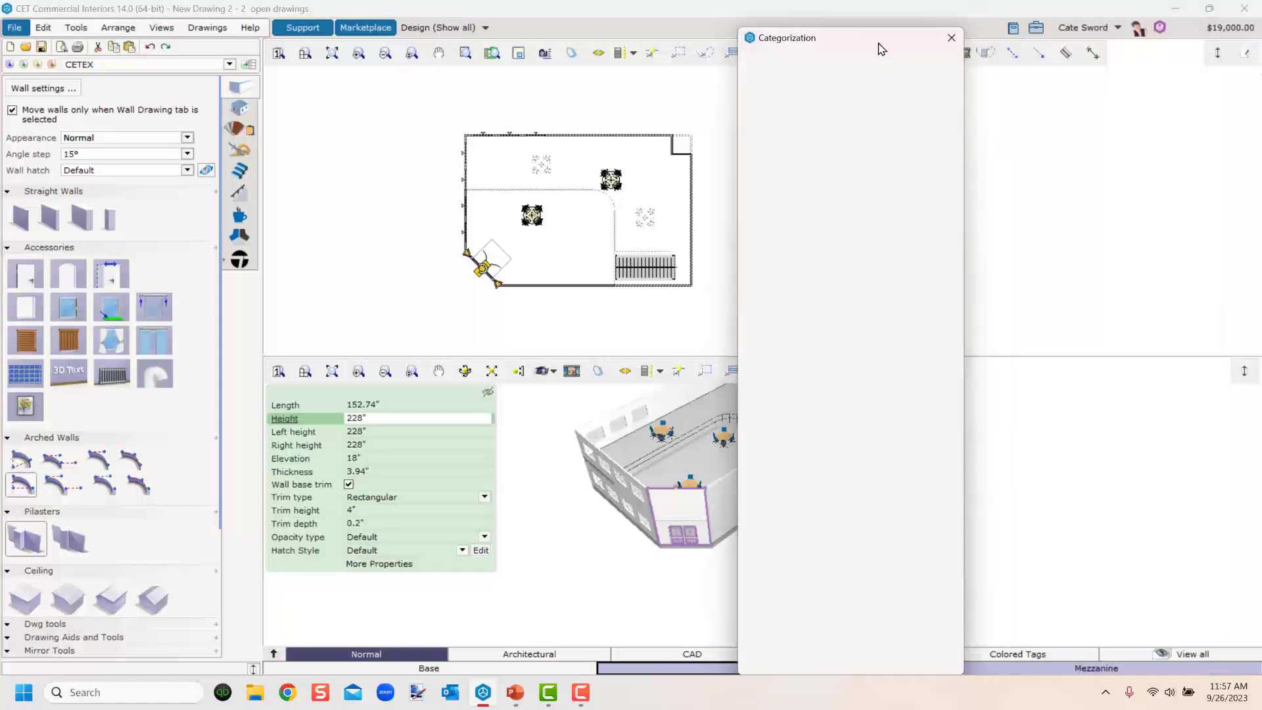
left_click(952, 38)
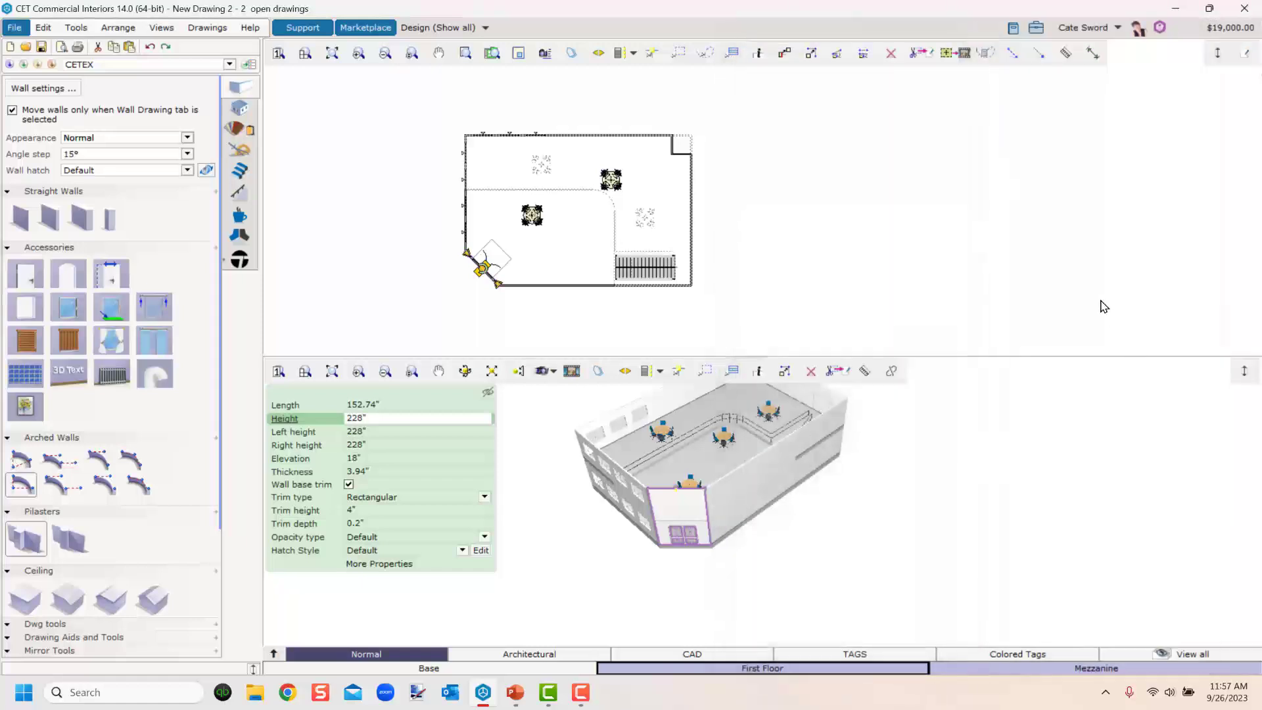
Open Filter and toggle the Mezzanine level's visibility off and back on.
left_click(76, 29)
left_click(92, 89)
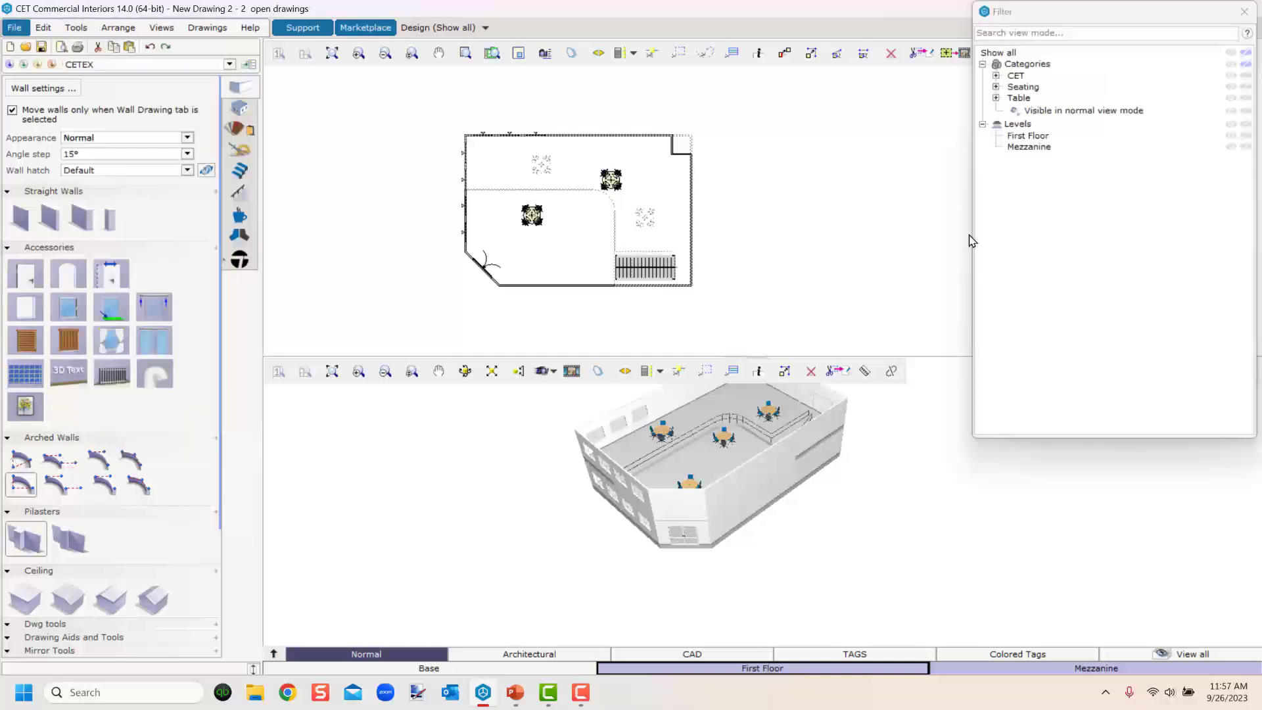
left_click(1246, 147)
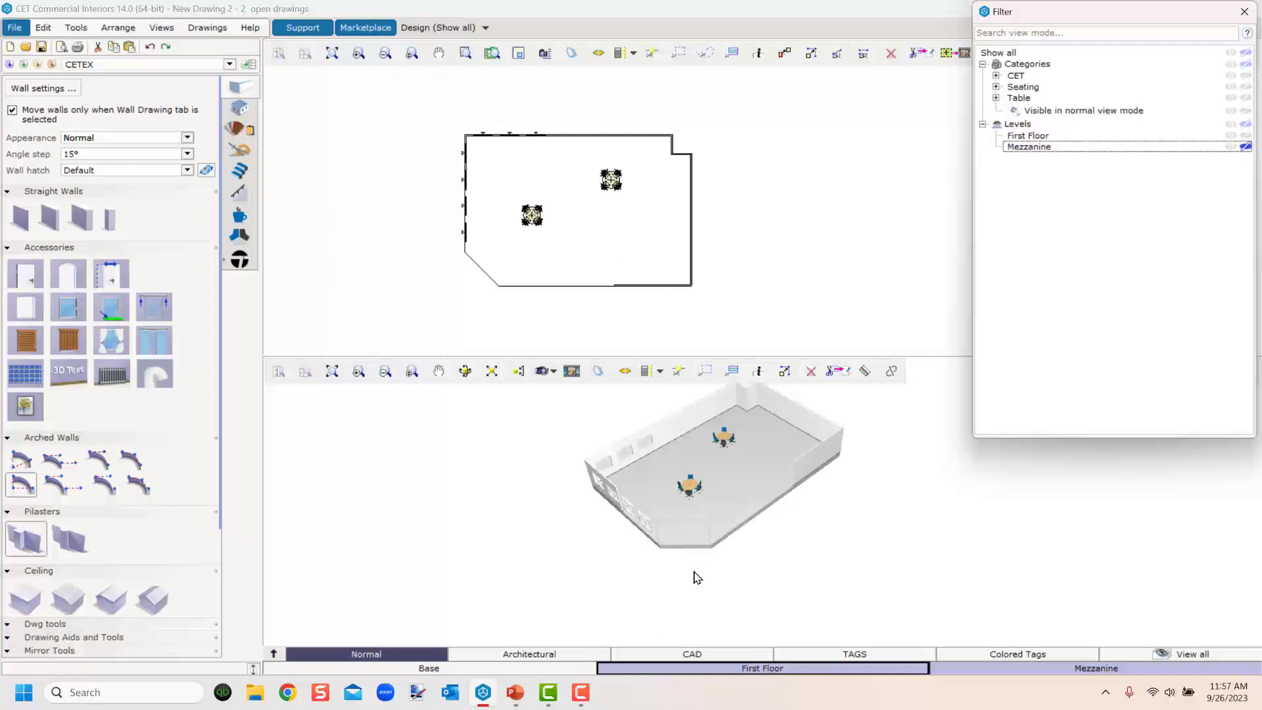
scroll(718, 540, "up", 3)
middle_click_drag(718, 540, 803, 480)
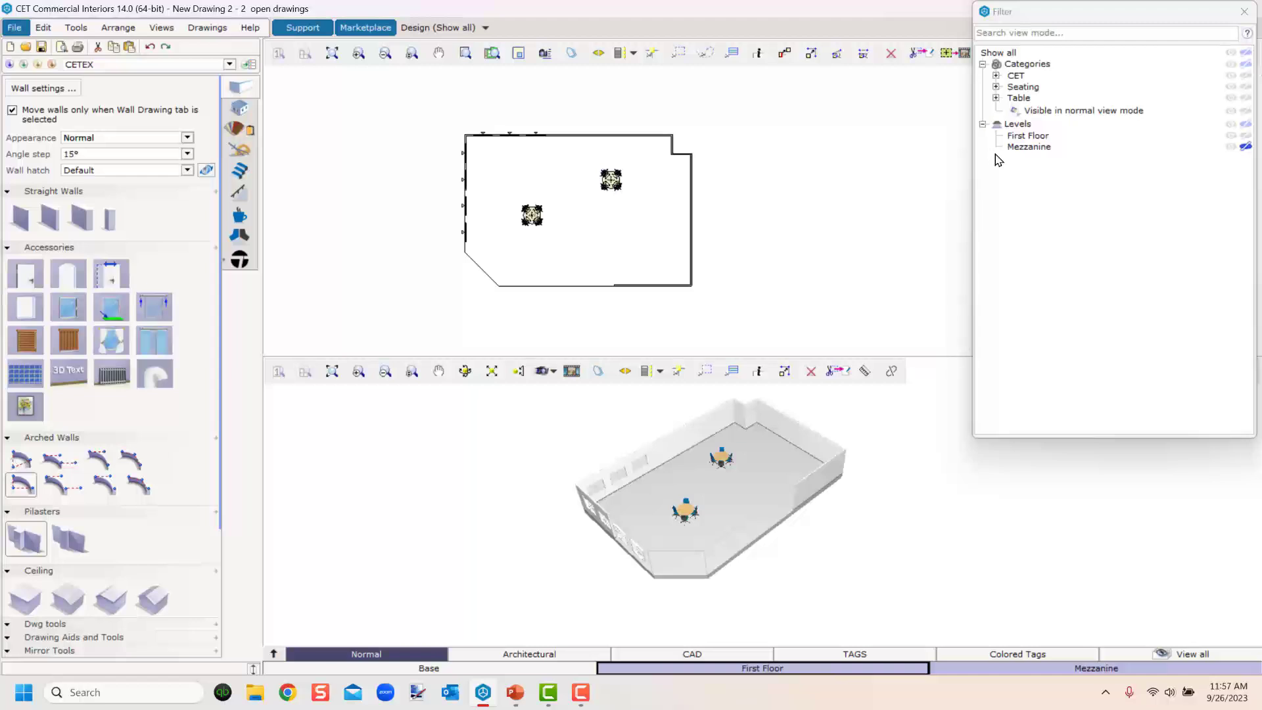
left_click(1245, 147)
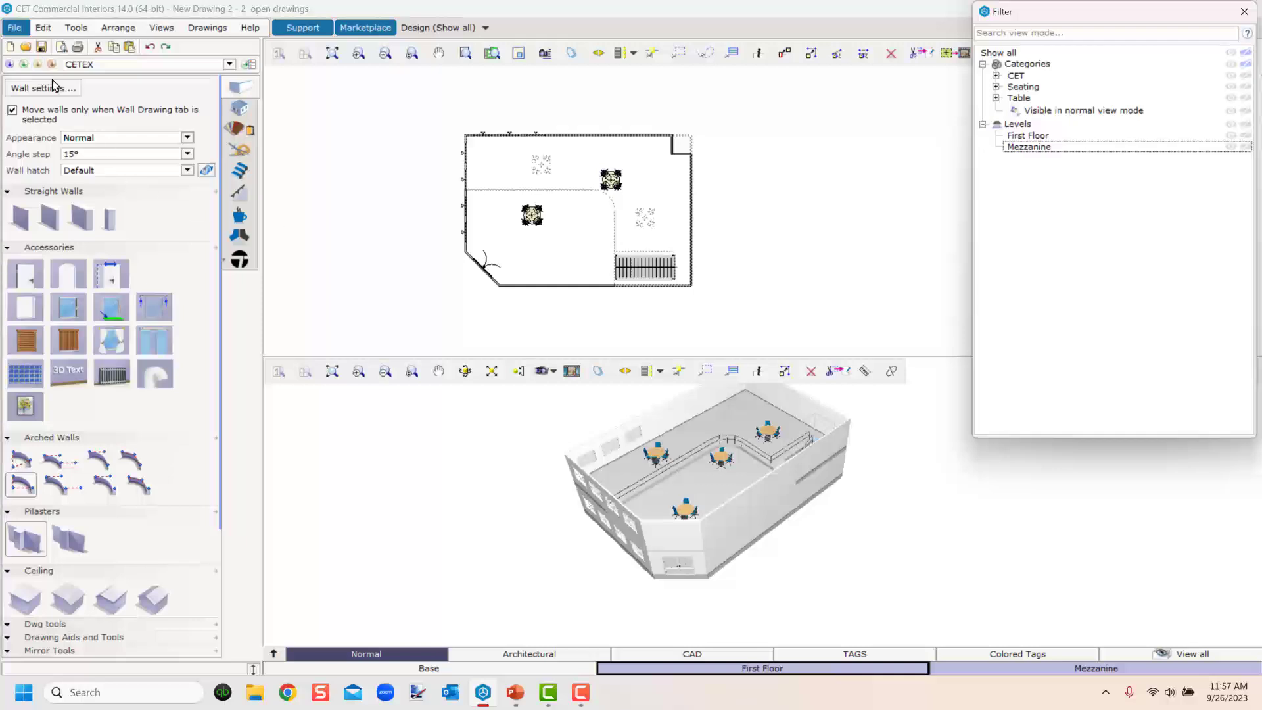
Reopen Categorization and move its panel beside the Filter panel.
left_click(76, 27)
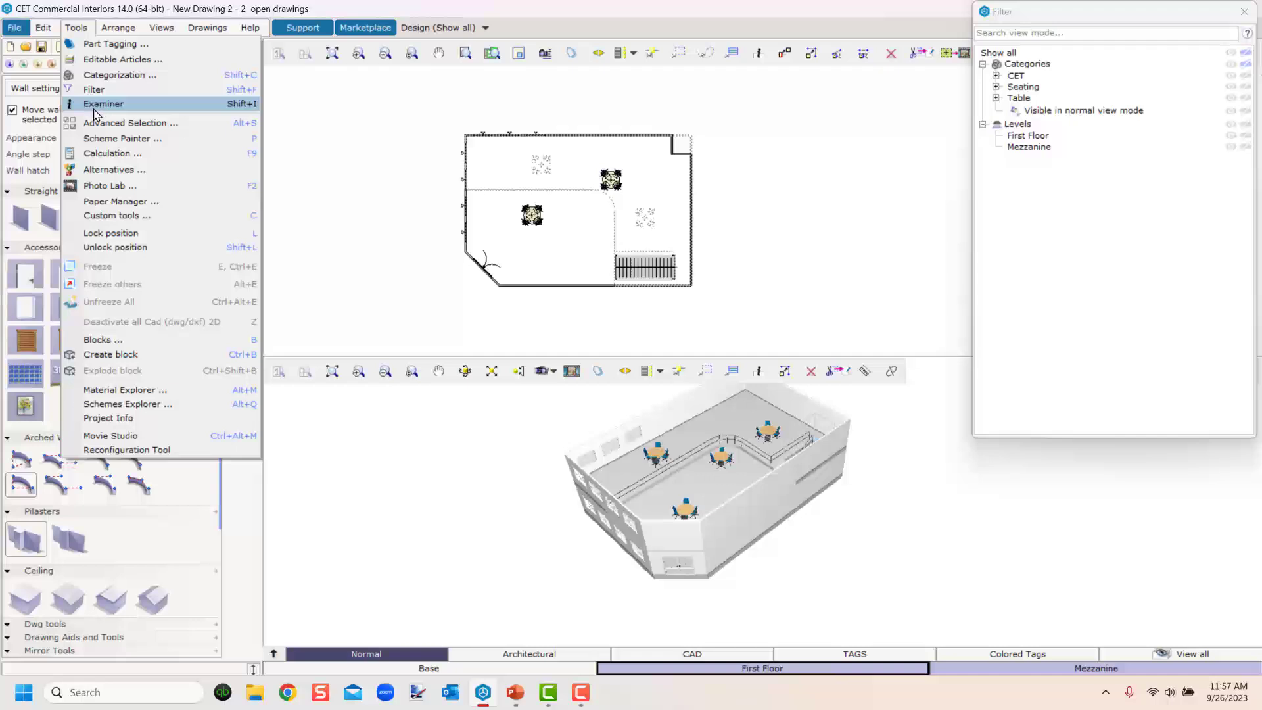
left_click(105, 75)
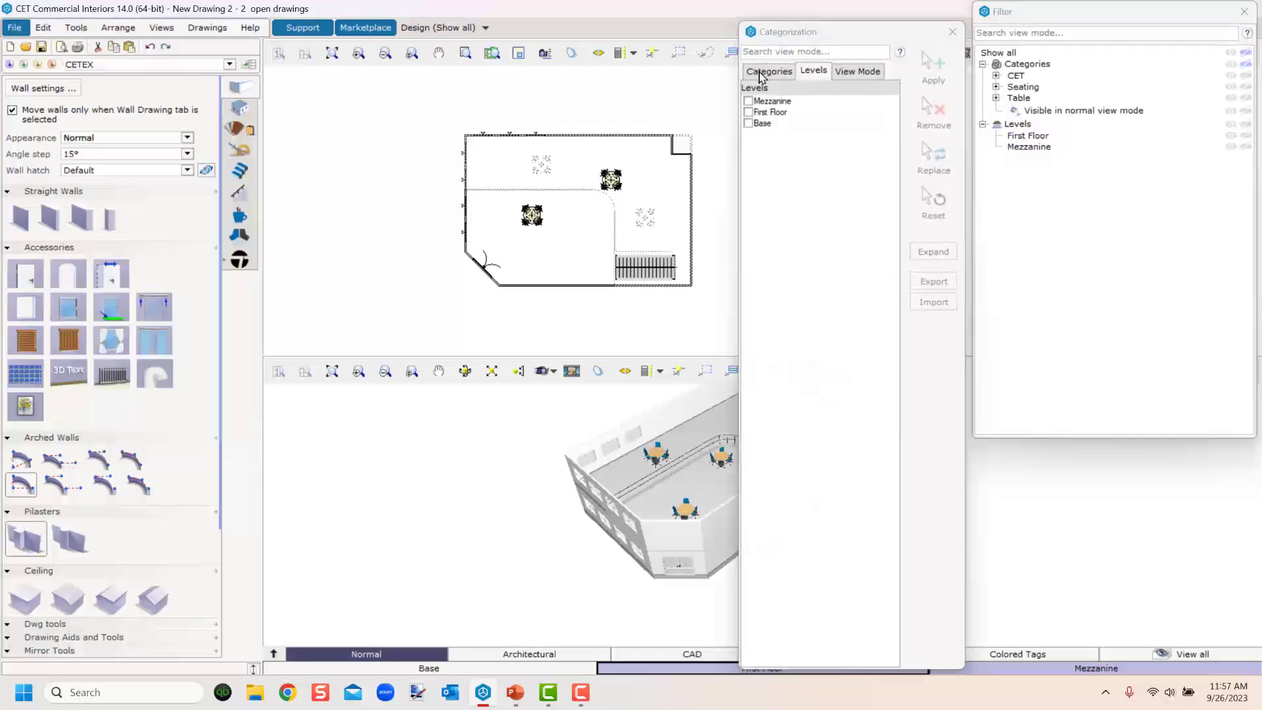
left_click_drag(794, 33, 949, 51)
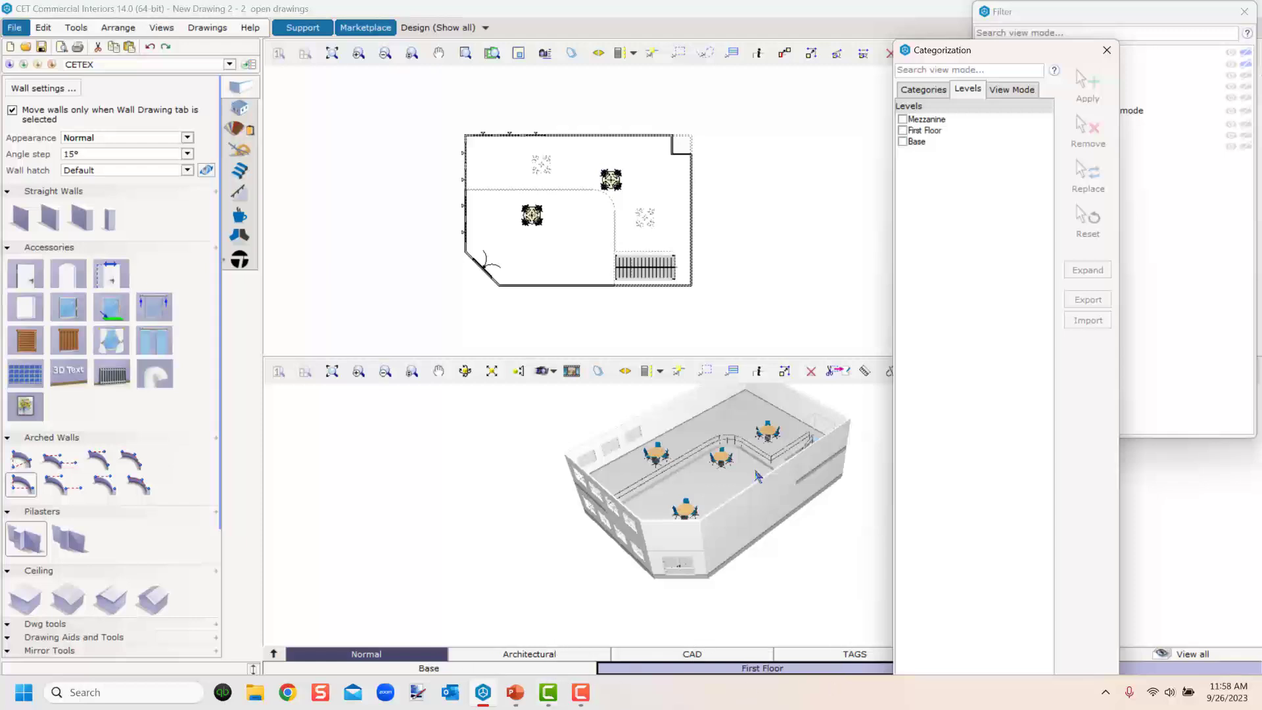
Select the stairs and assign them to the Base level only, removing First Floor and Mezzanine.
scroll(755, 480, "up", 5)
middle_click_drag(768, 547, 653, 526)
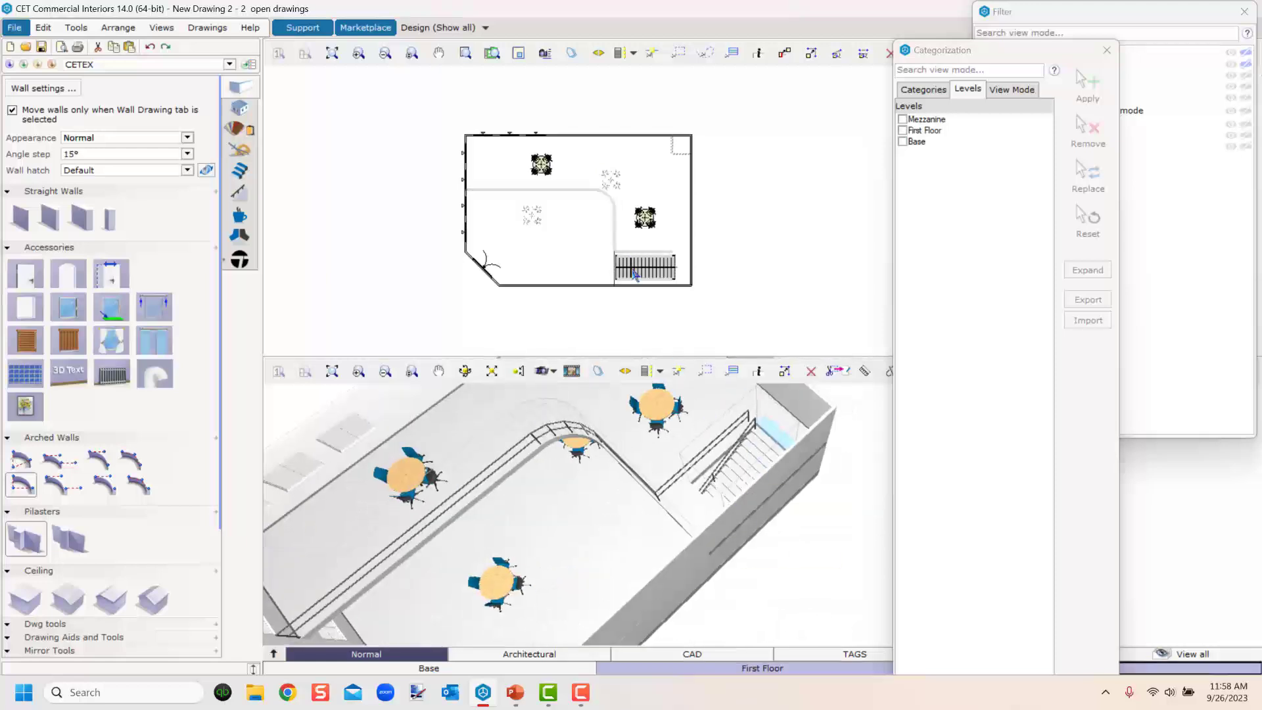
left_click(634, 269)
left_click(903, 142)
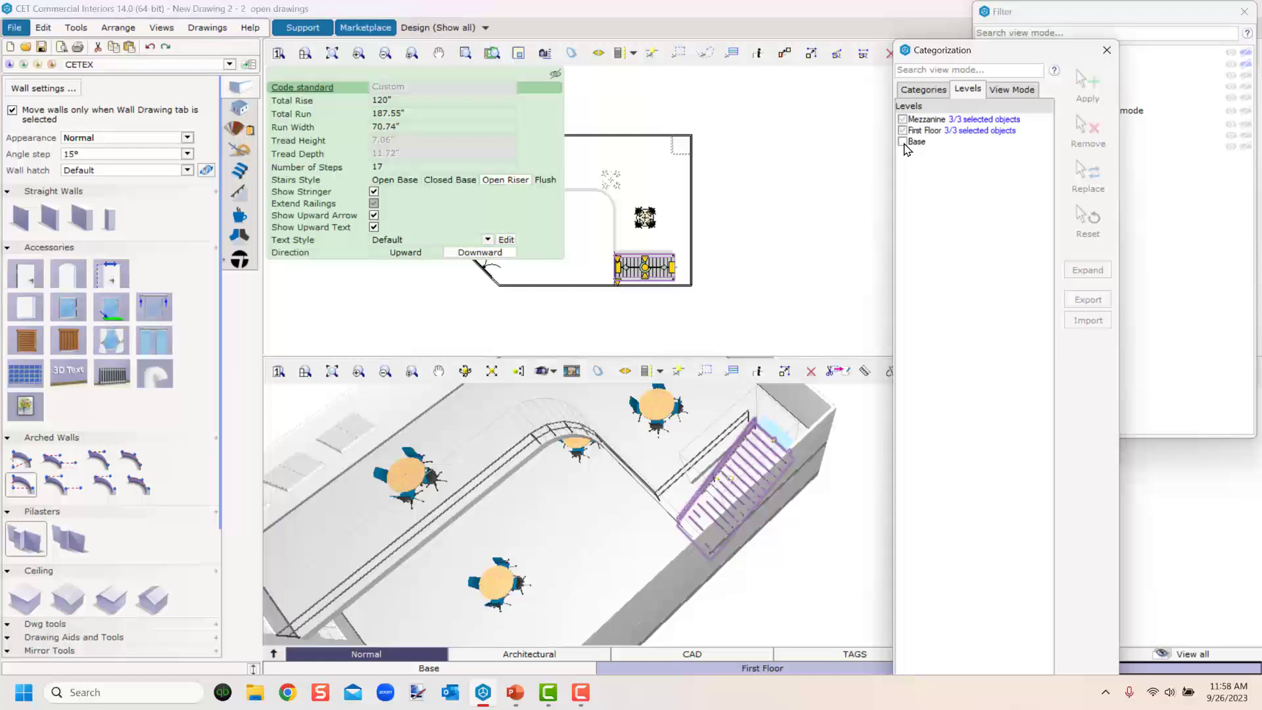
left_click(902, 130)
left_click(902, 119)
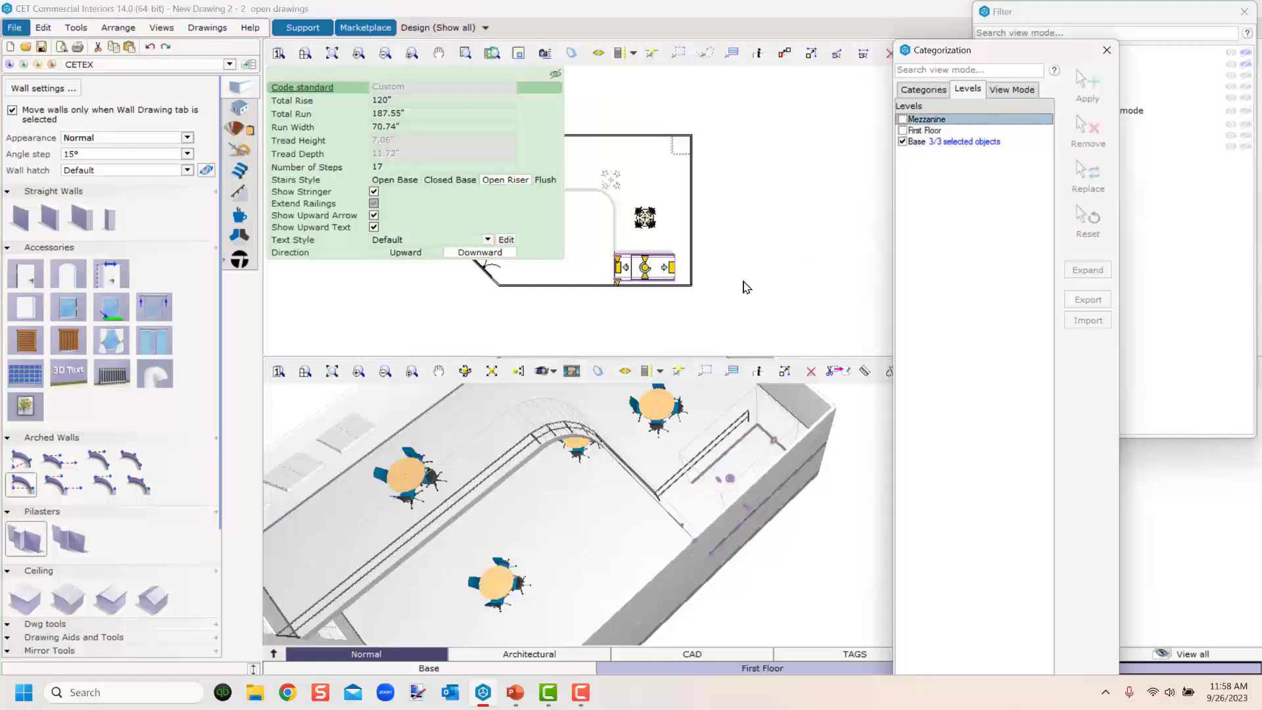
Reassign the long front wall to the Base level only.
middle_click_drag(617, 616, 637, 471)
left_click(664, 566)
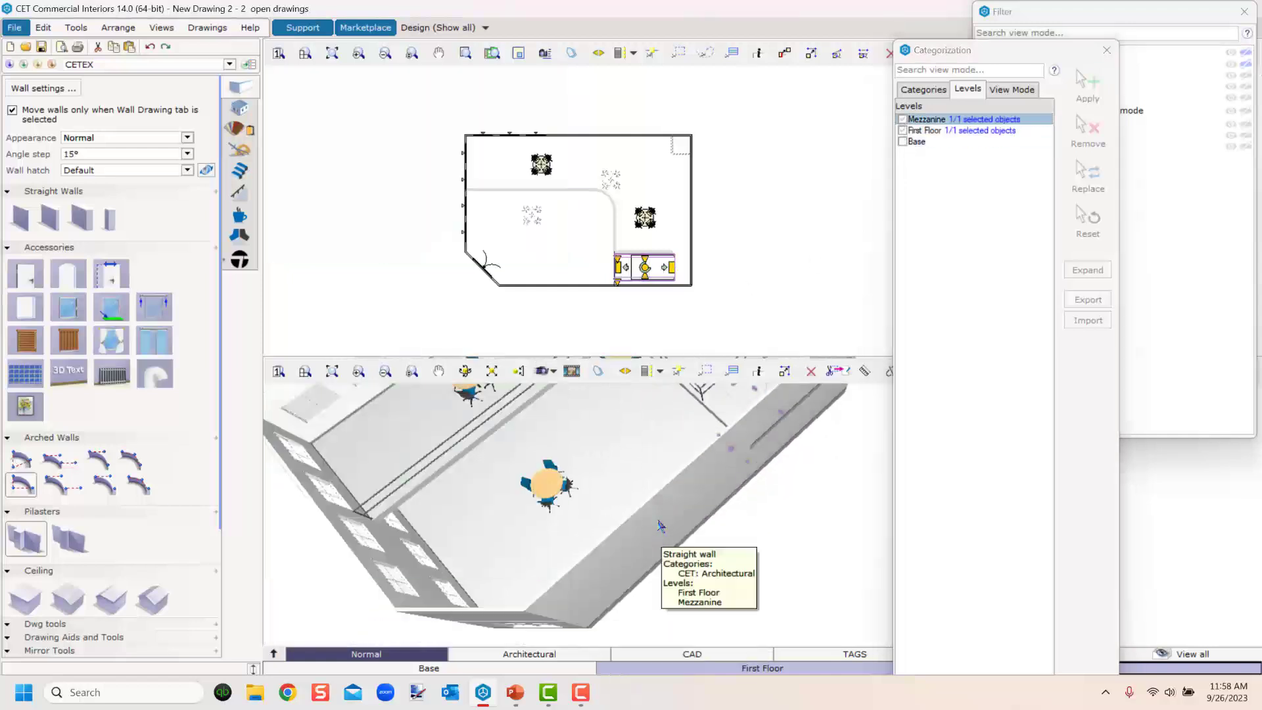
left_click(902, 142)
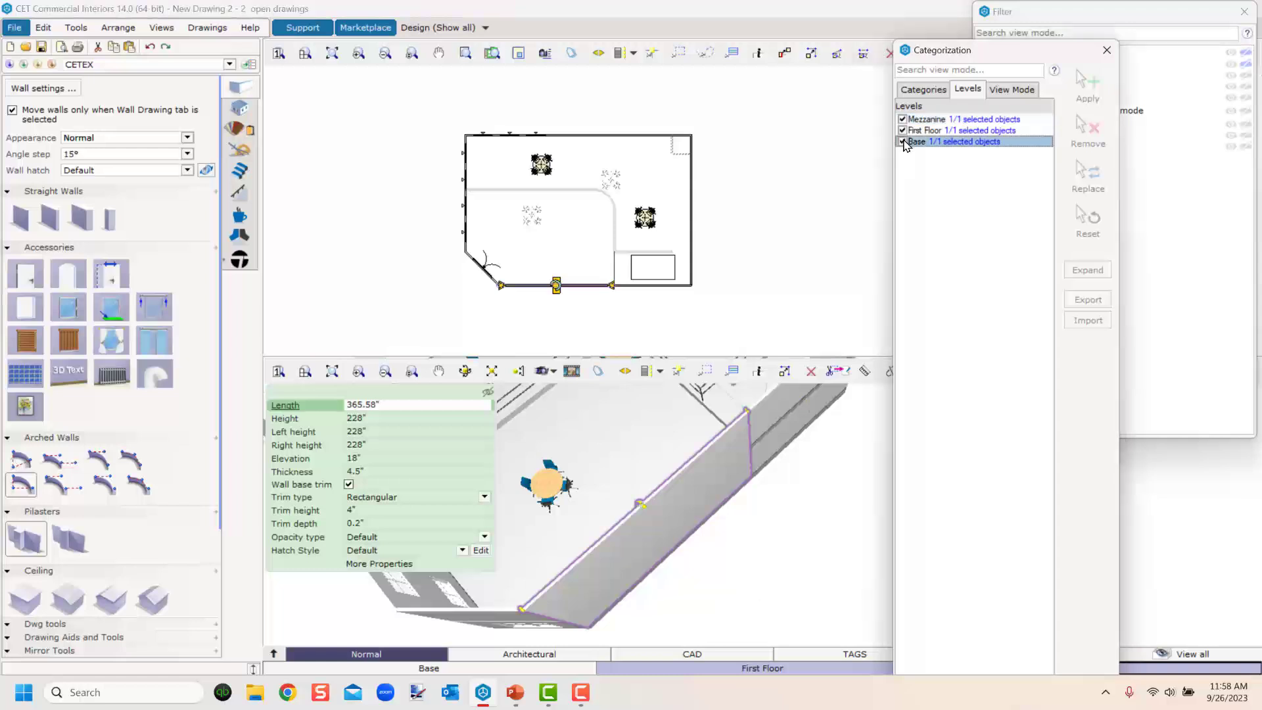
left_click(903, 130)
left_click(903, 119)
Reassign the angled corner wall to the Base level only.
middle_click_drag(713, 504, 813, 433)
left_click(623, 536)
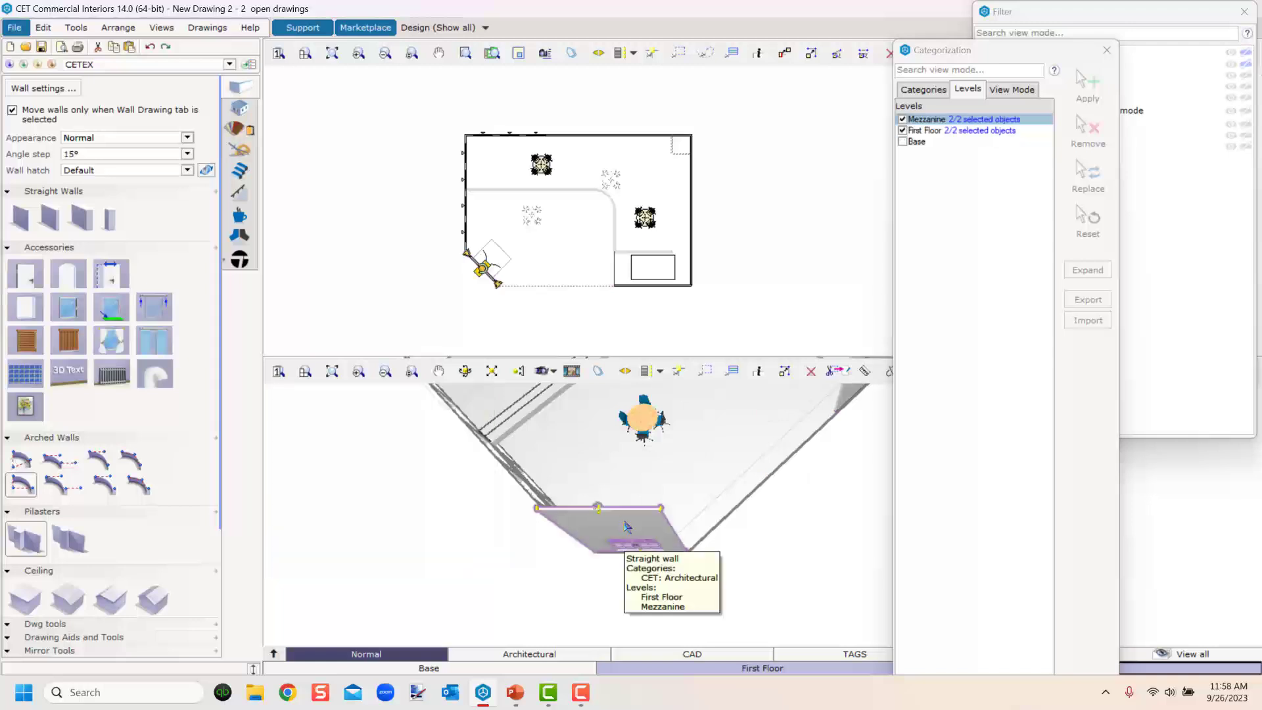
left_click(902, 141)
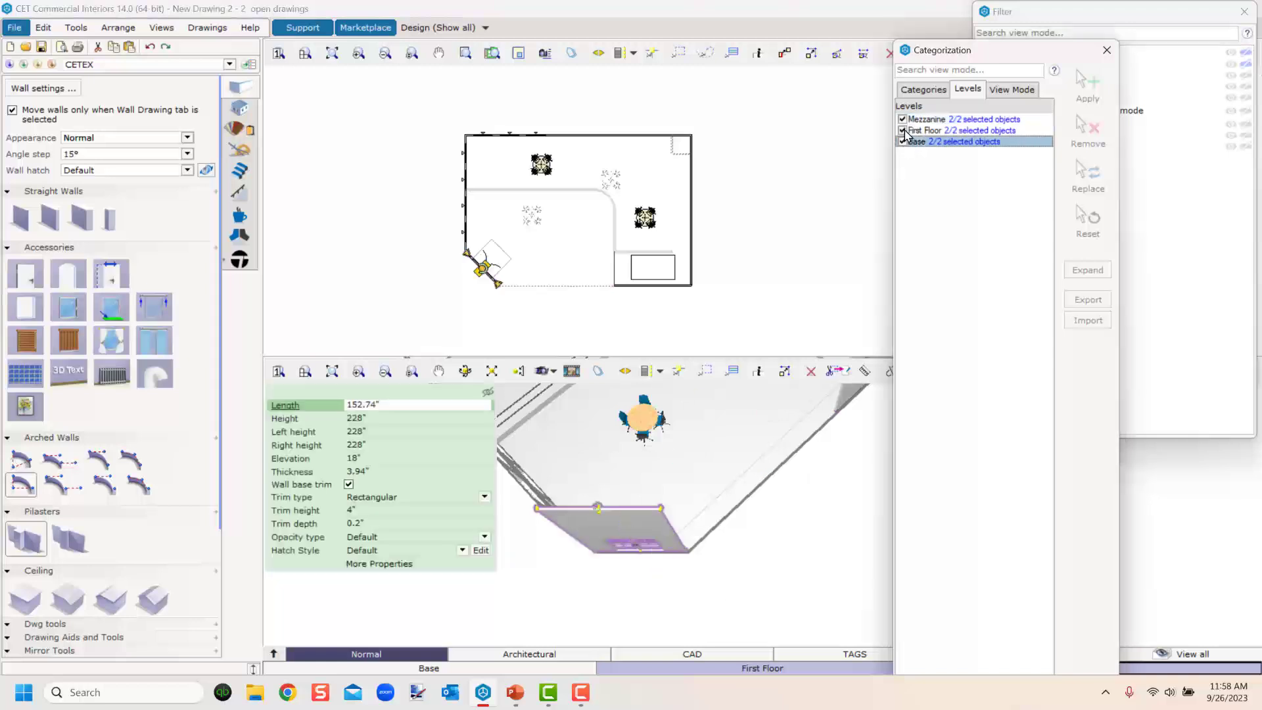
left_click(903, 130)
left_click(903, 119)
Reassign the side wall and its windows to the Base level only, then clear the selection.
middle_click_drag(770, 562, 798, 527)
left_click(713, 528)
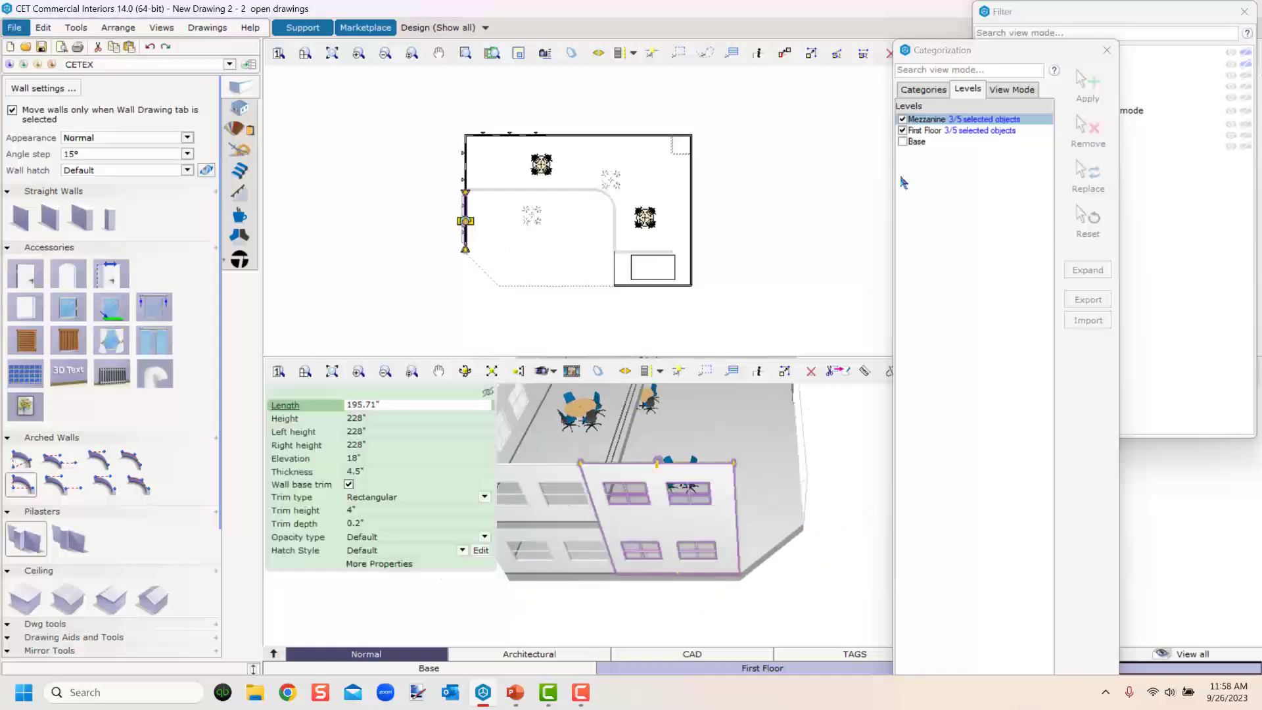
left_click(902, 142)
left_click(903, 131)
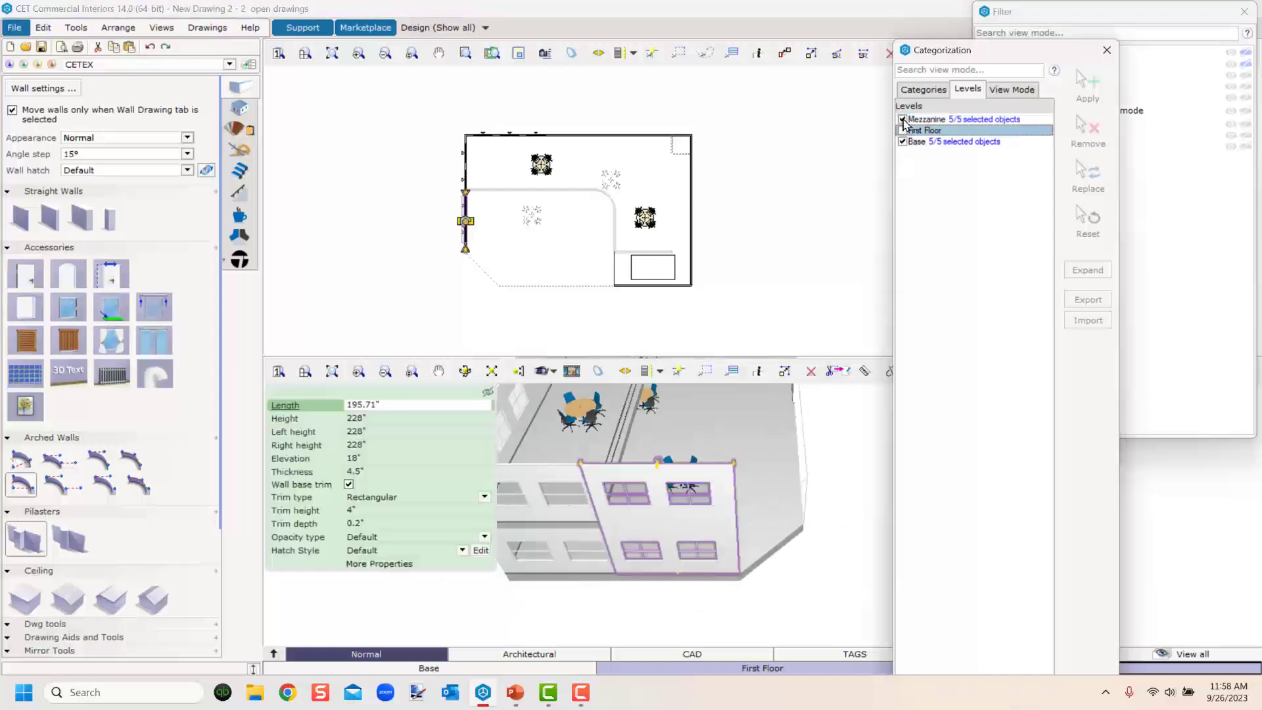
left_click(902, 120)
left_click(830, 195)
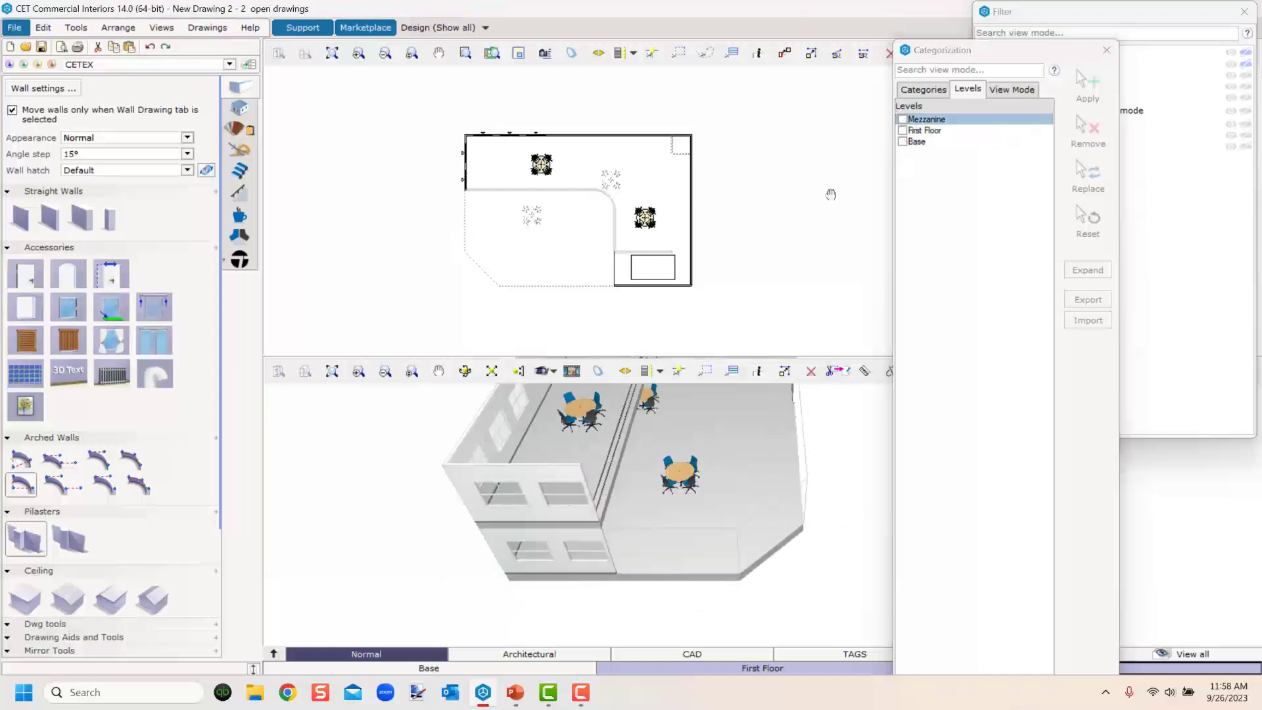
Close the Categorization and Filter dialogs and switch the drawing to the Base level.
left_click(1106, 50)
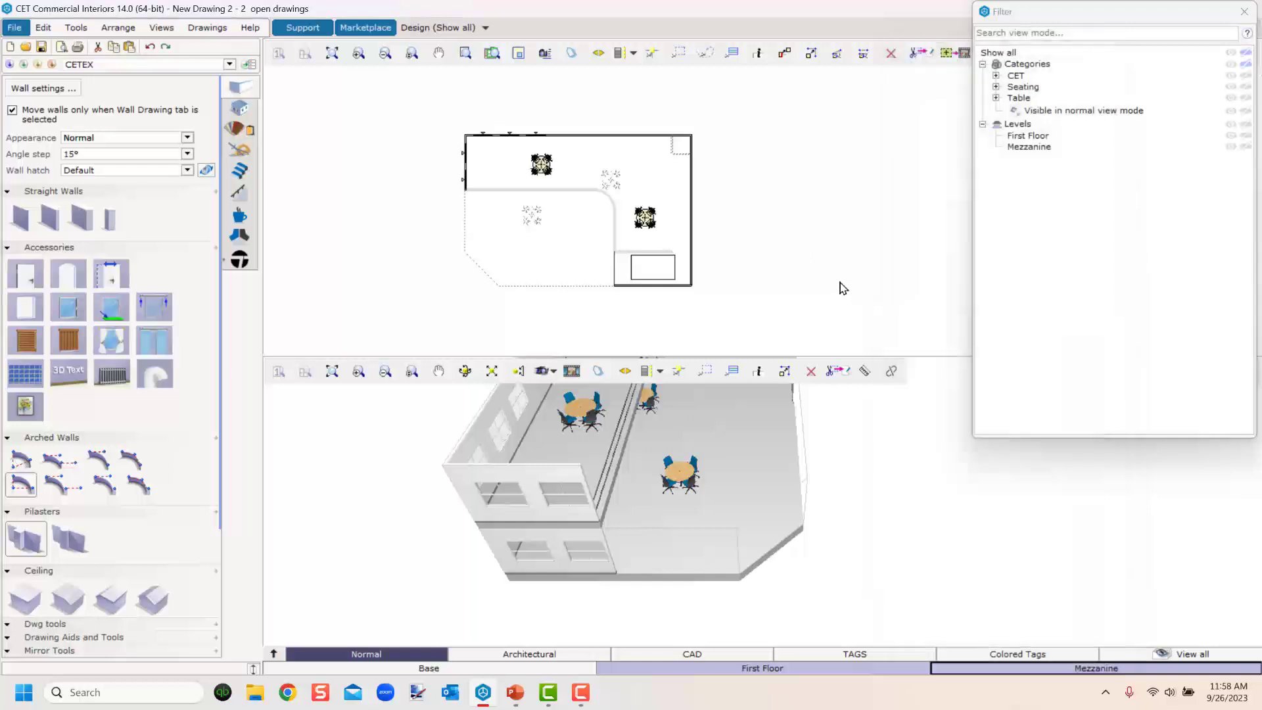
left_click(1244, 11)
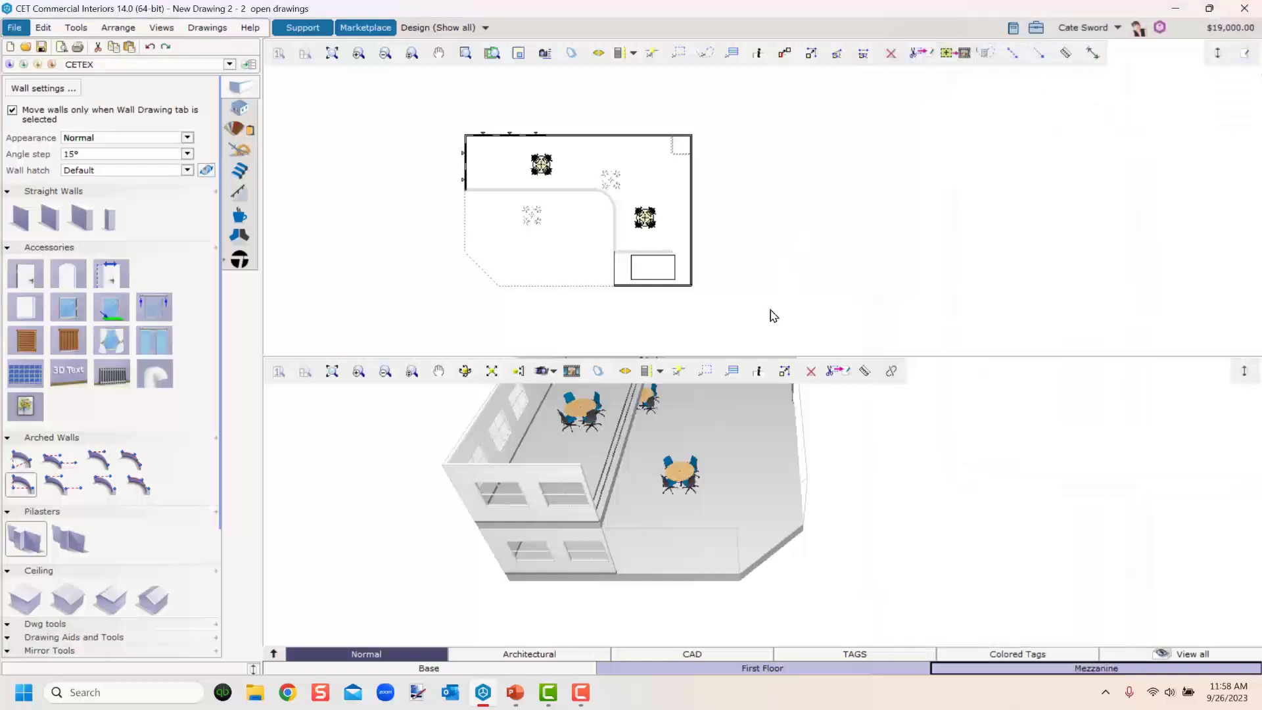
left_click(460, 668)
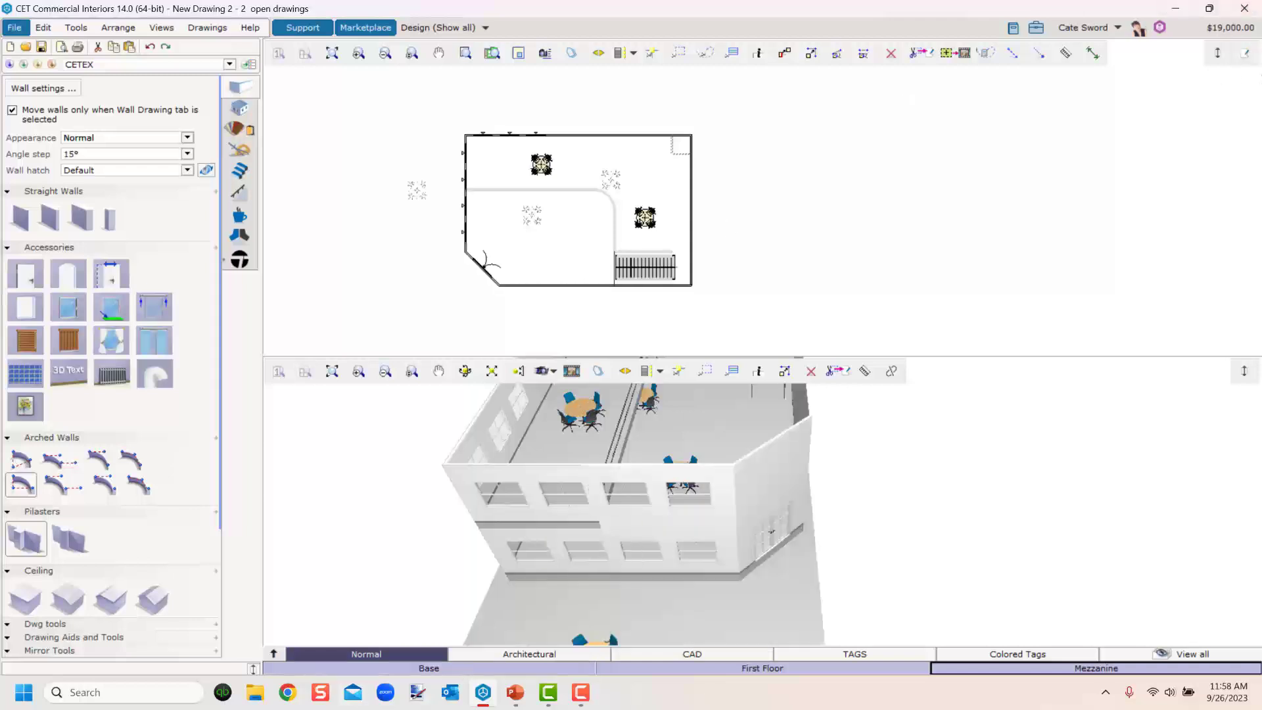
Switch to paper view and open the TB-D.cmppr title block paper.
left_click(1246, 56)
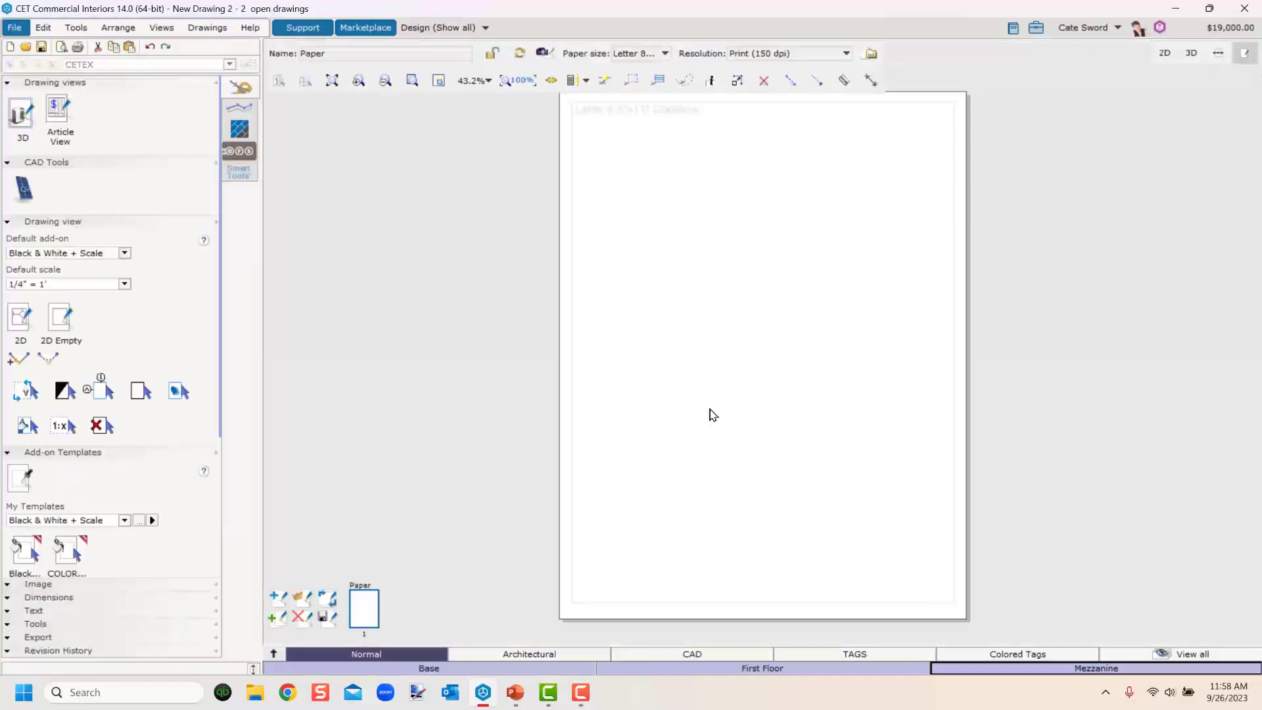
left_click(299, 598)
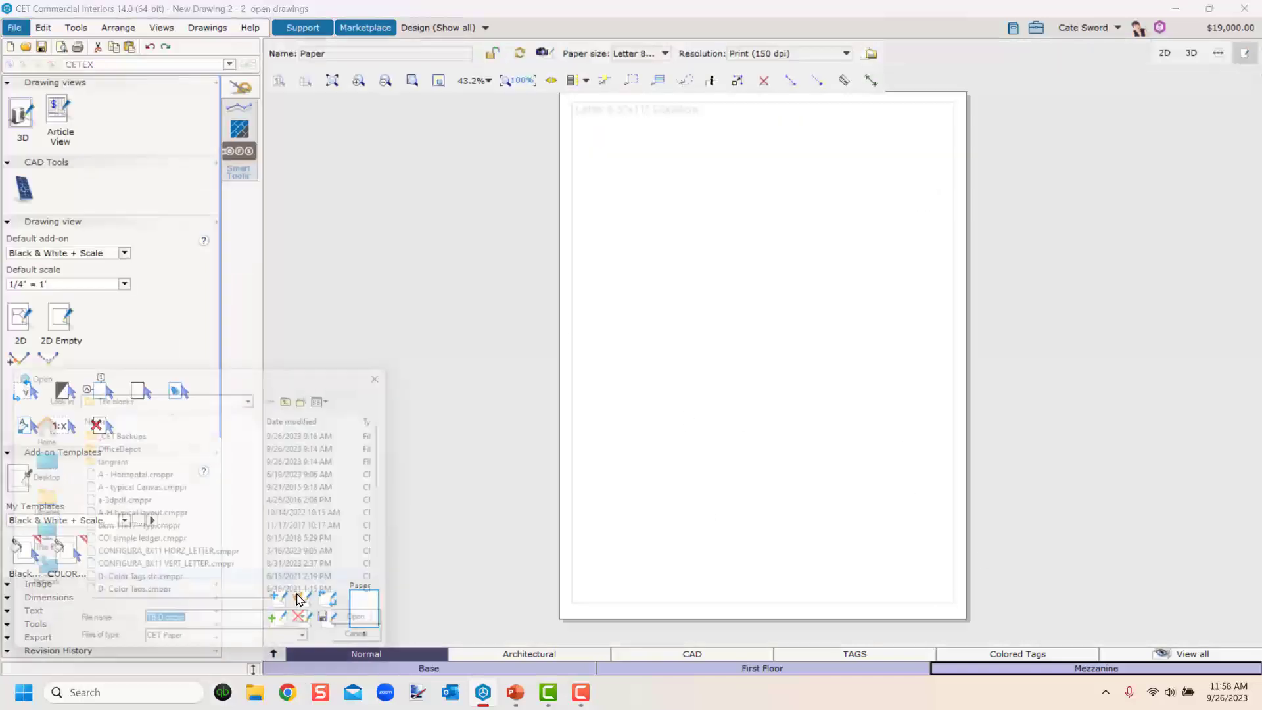
scroll(143, 608, "down", 3)
scroll(143, 608, "down", 3)
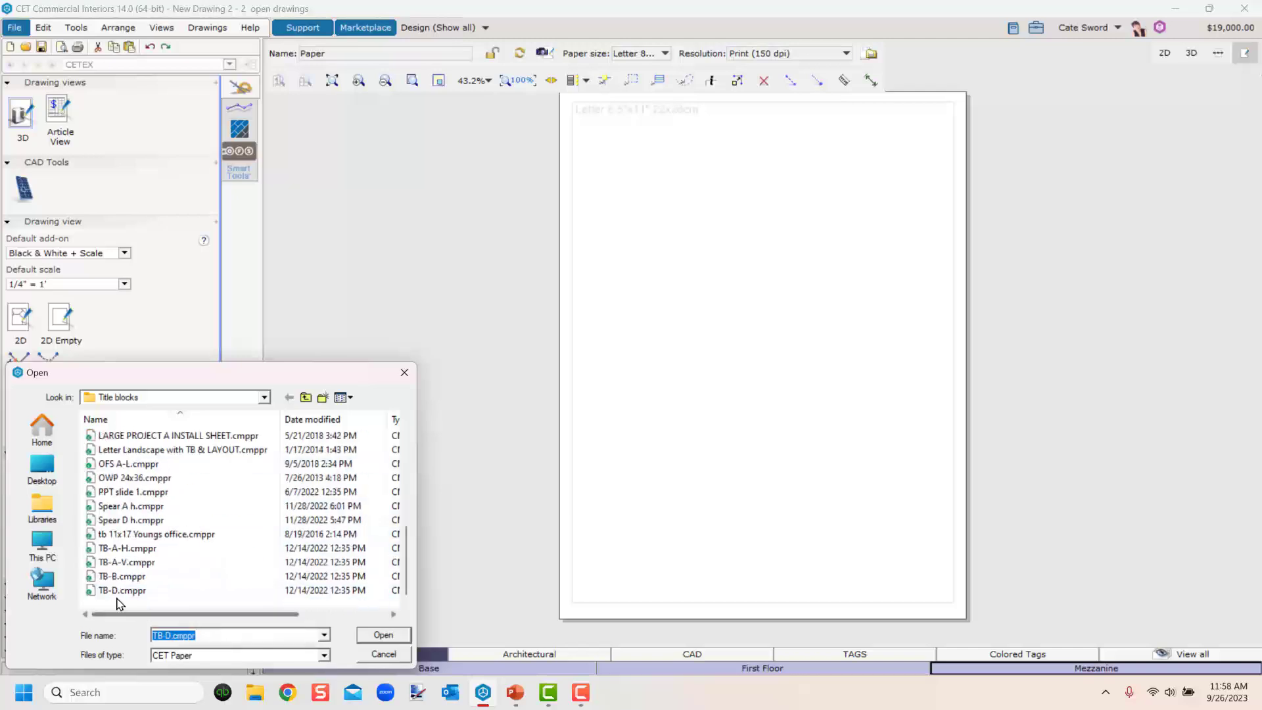
double_click(128, 589)
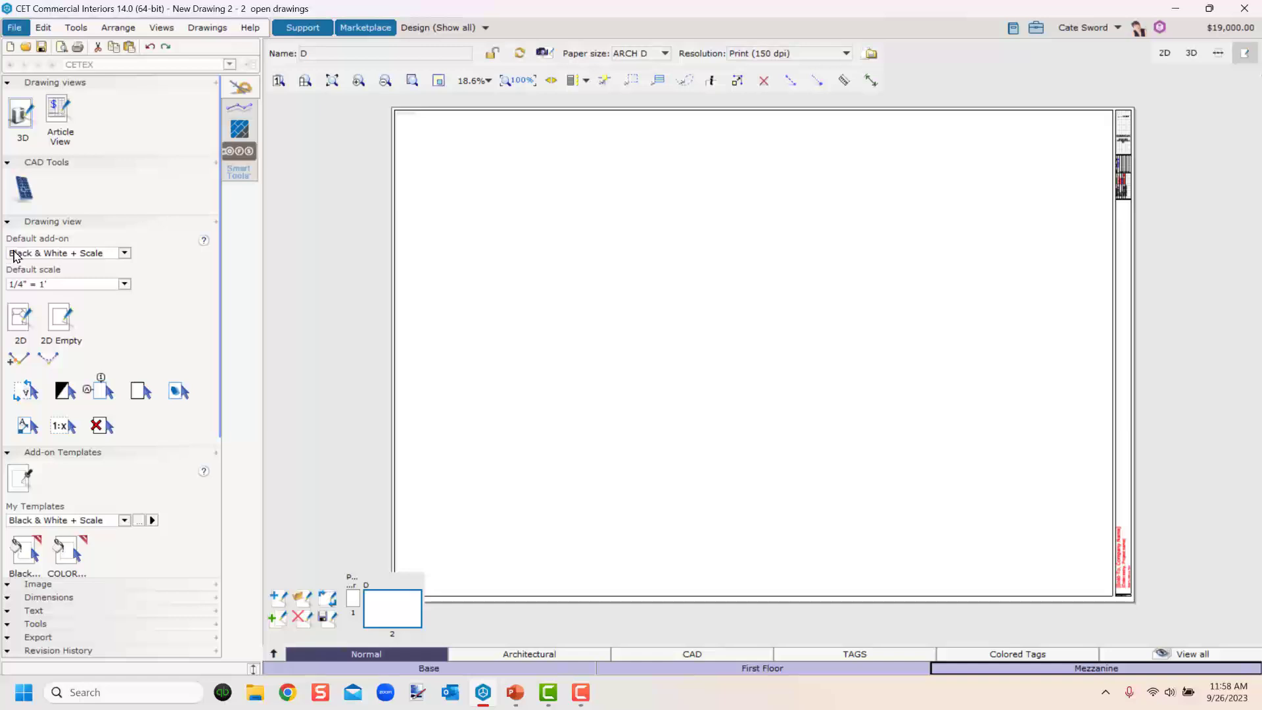
Insert a 2D drawing view of the floor plan onto the paper sheet.
left_click(20, 319)
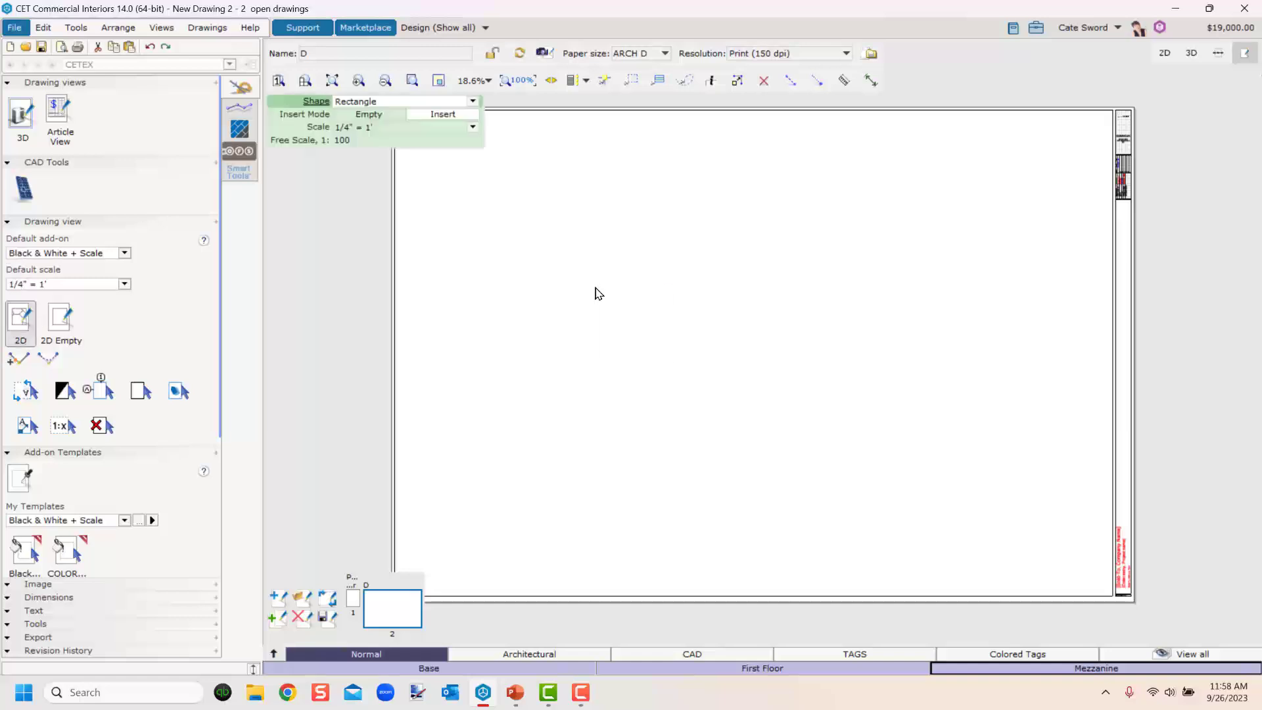
mouse_move(548, 157)
left_mouse_down()
mouse_move(546, 188)
mouse_move(862, 510)
left_mouse_up()
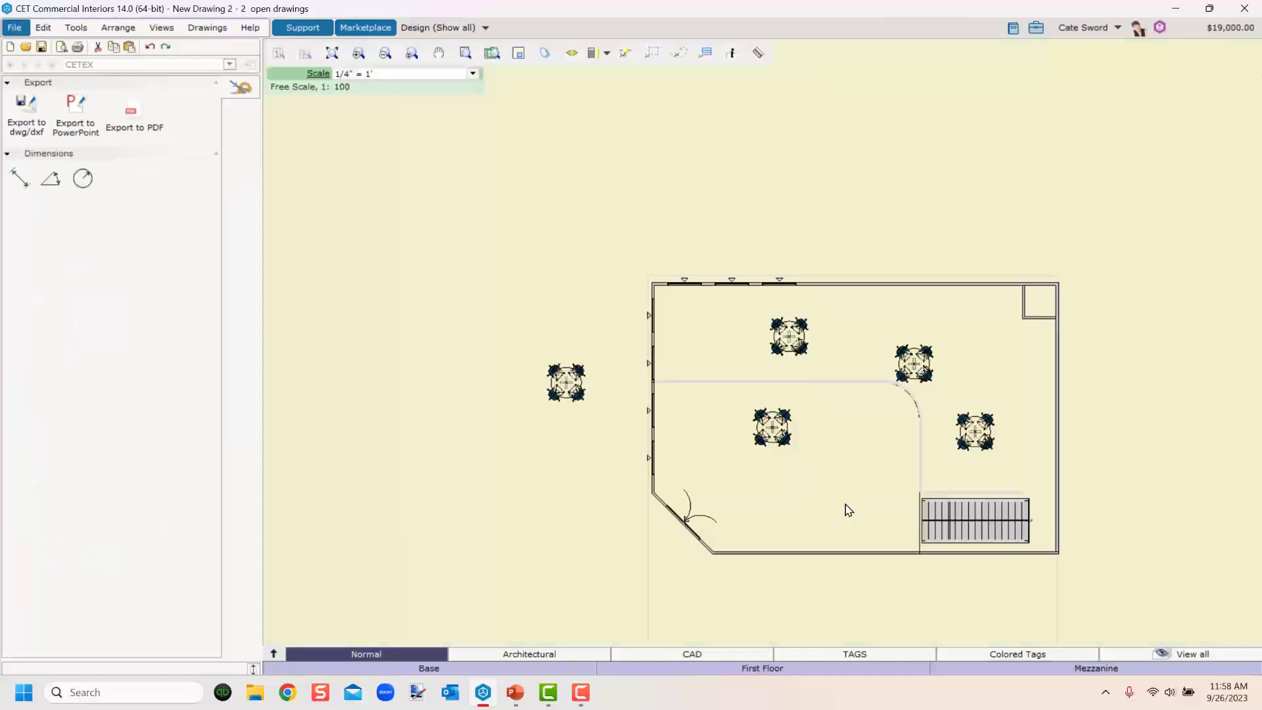
left_click(871, 463)
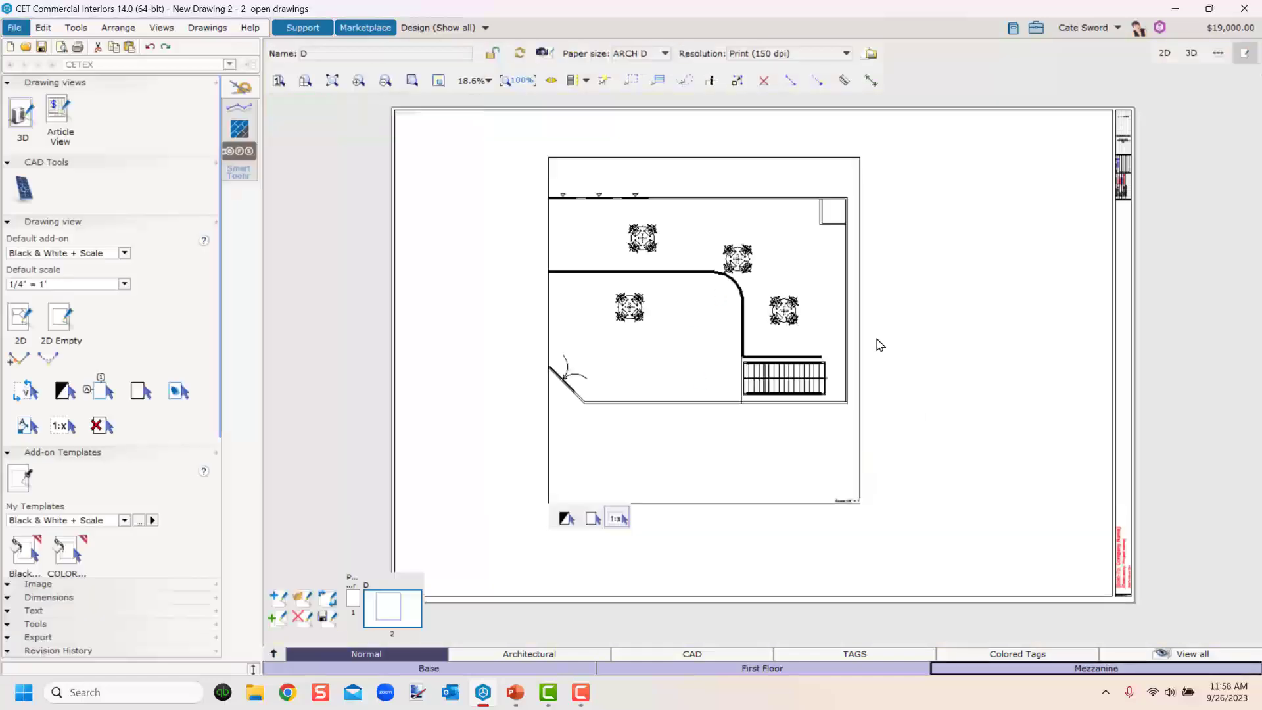
Widen the drawing view's clip frame on both sides and reposition it on the sheet.
left_click(764, 490)
left_click_drag(861, 331, 905, 330)
left_click_drag(555, 332, 487, 331)
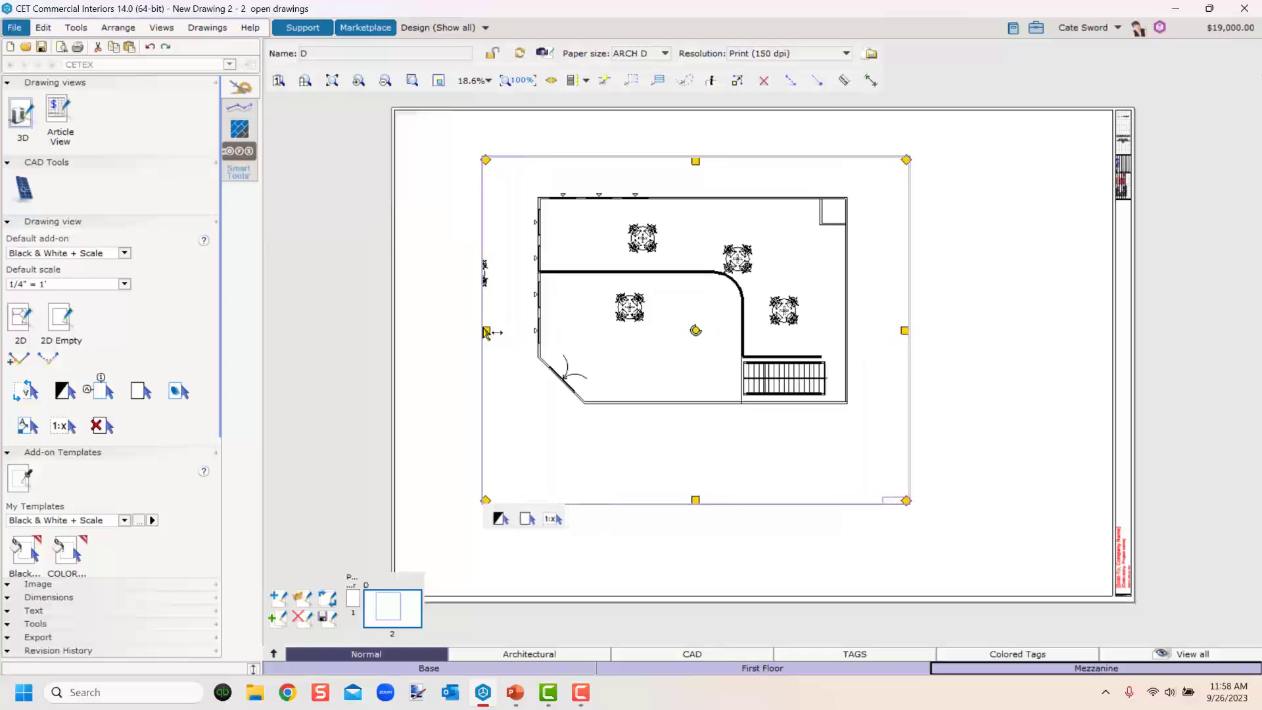
left_click_drag(660, 358, 696, 375)
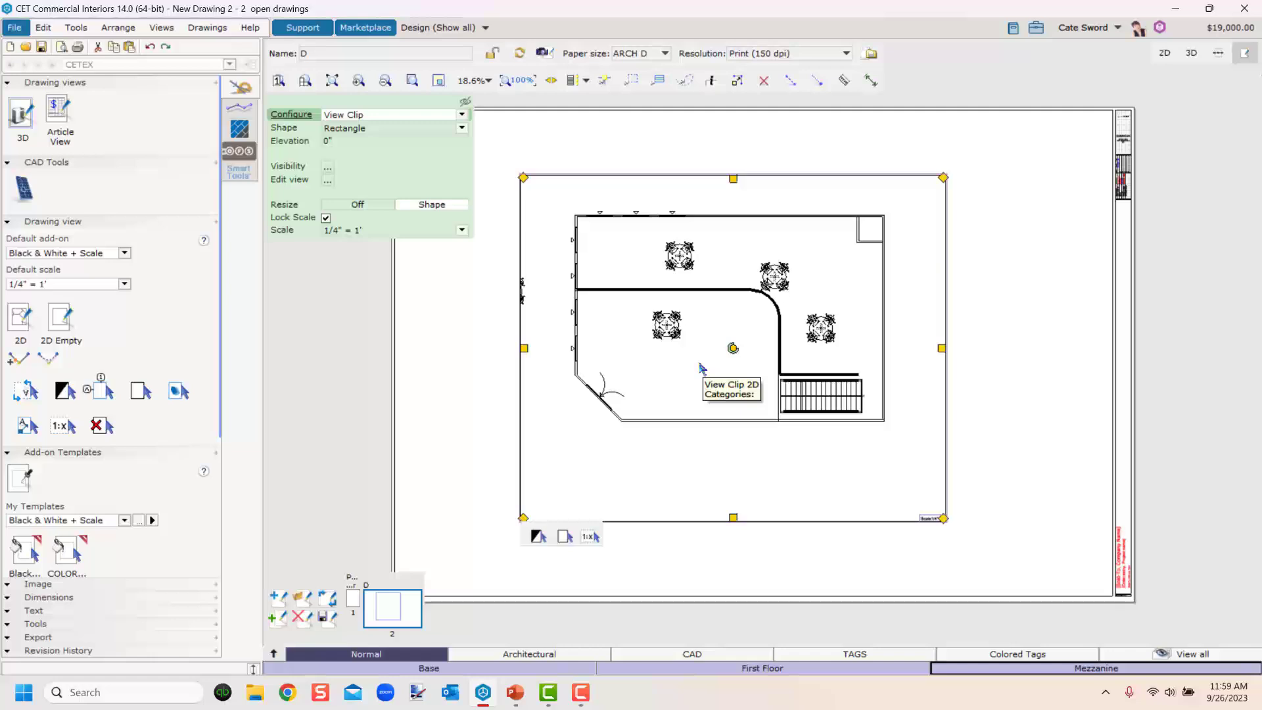
Open the view's visibility filter and set its level filter to show First Floor only.
left_click(327, 168)
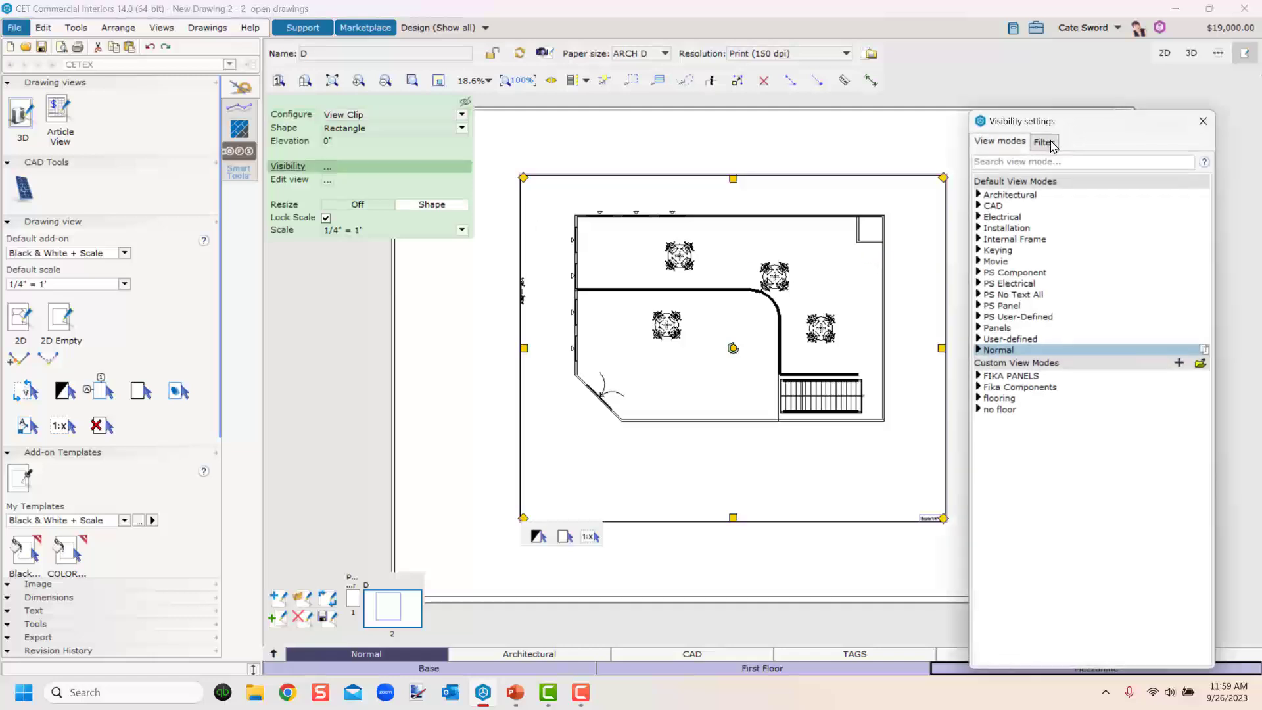
left_click(1045, 142)
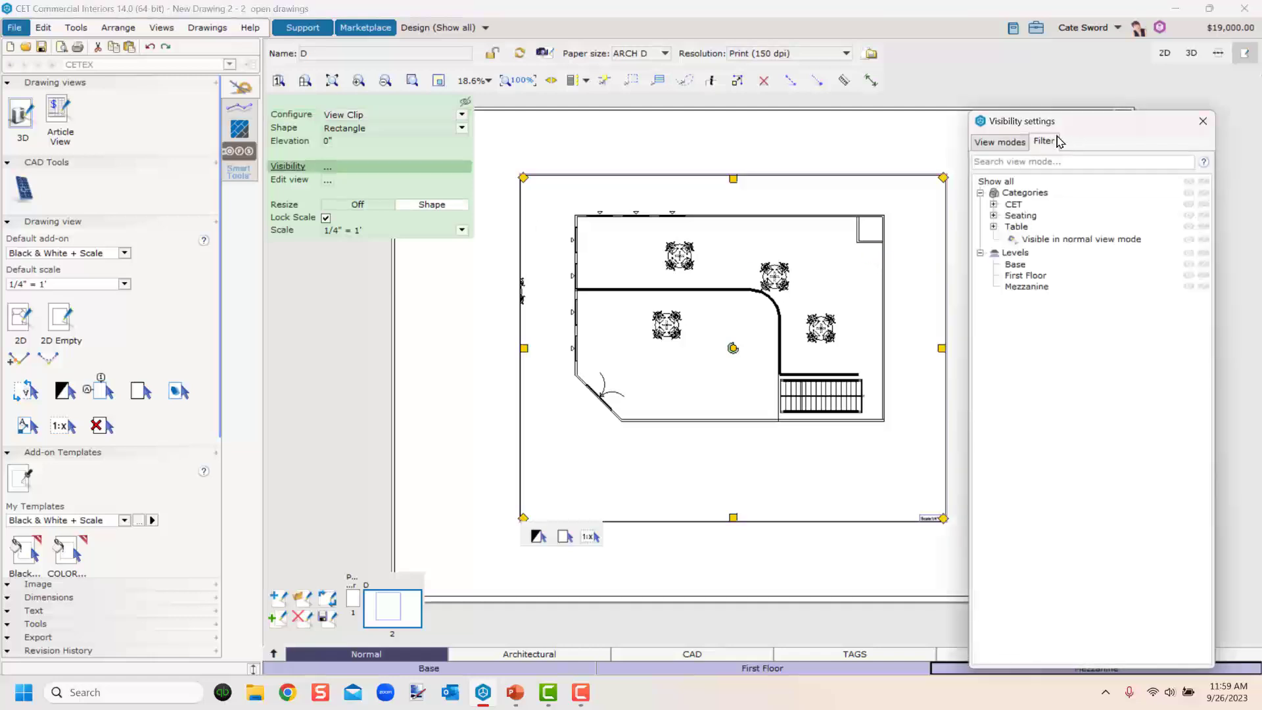
left_click(1029, 287)
left_click(1203, 287)
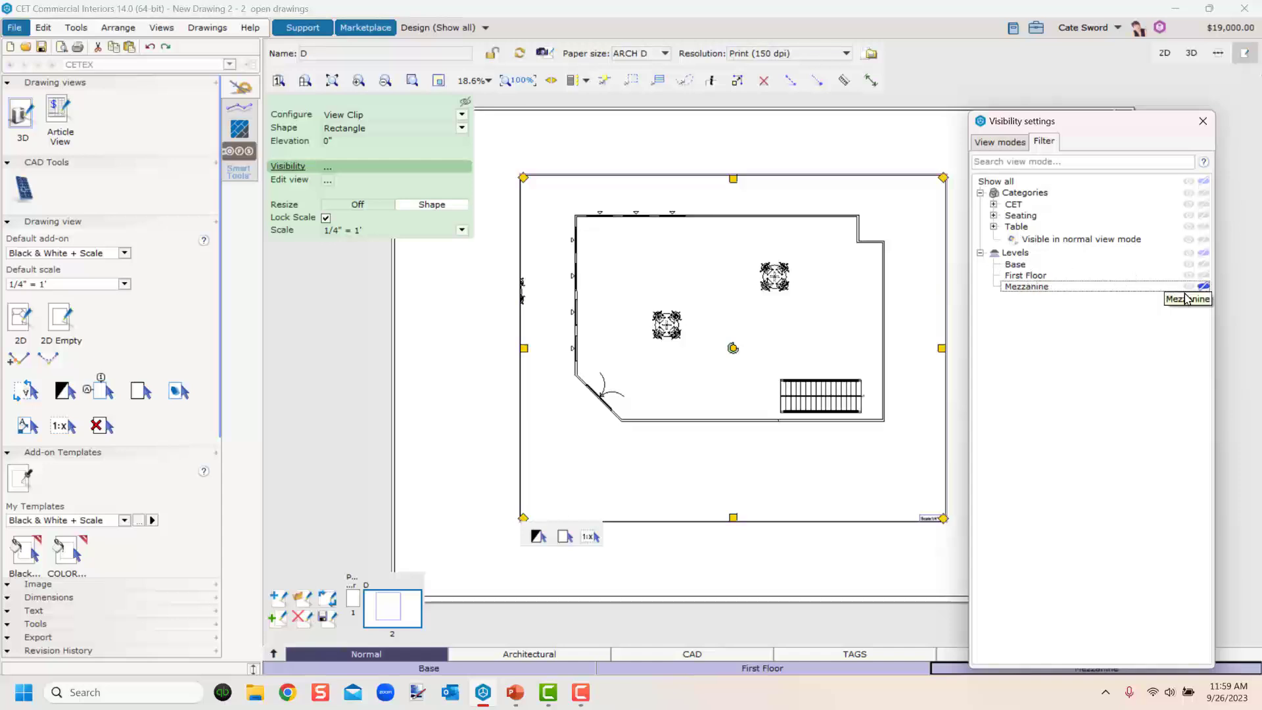
left_click(1203, 287)
left_click(1203, 276)
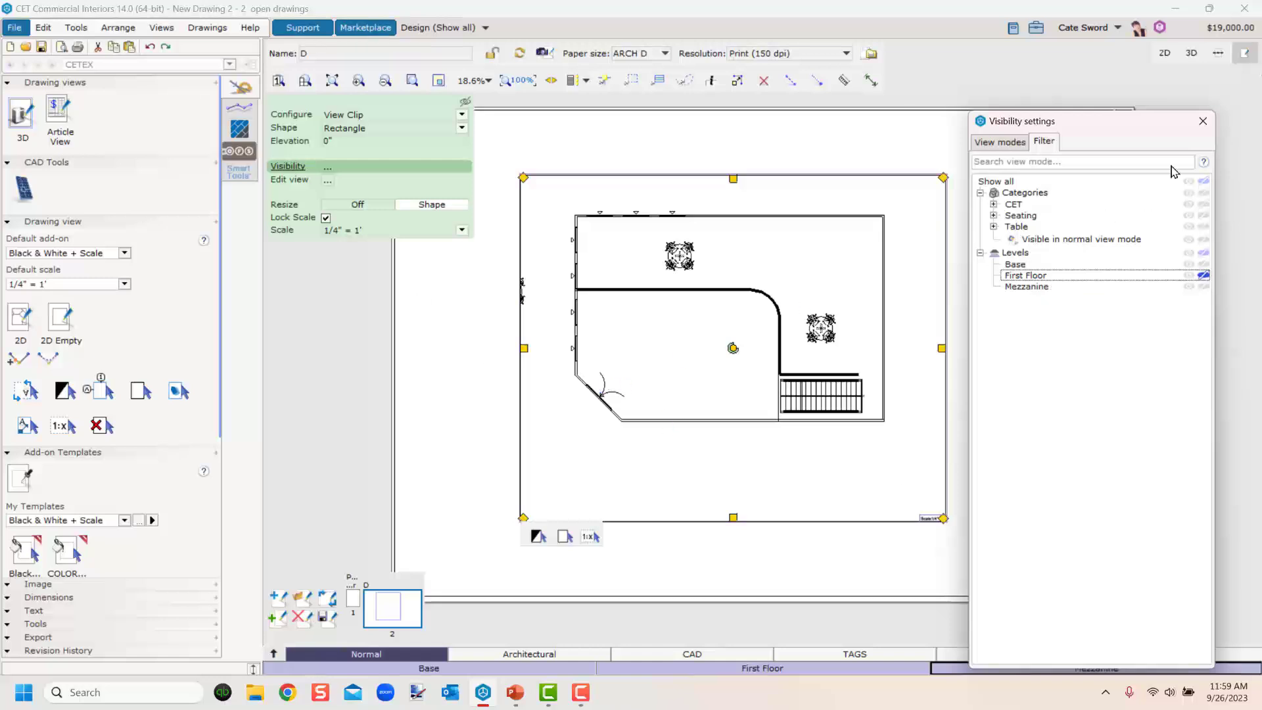
left_click(1203, 121)
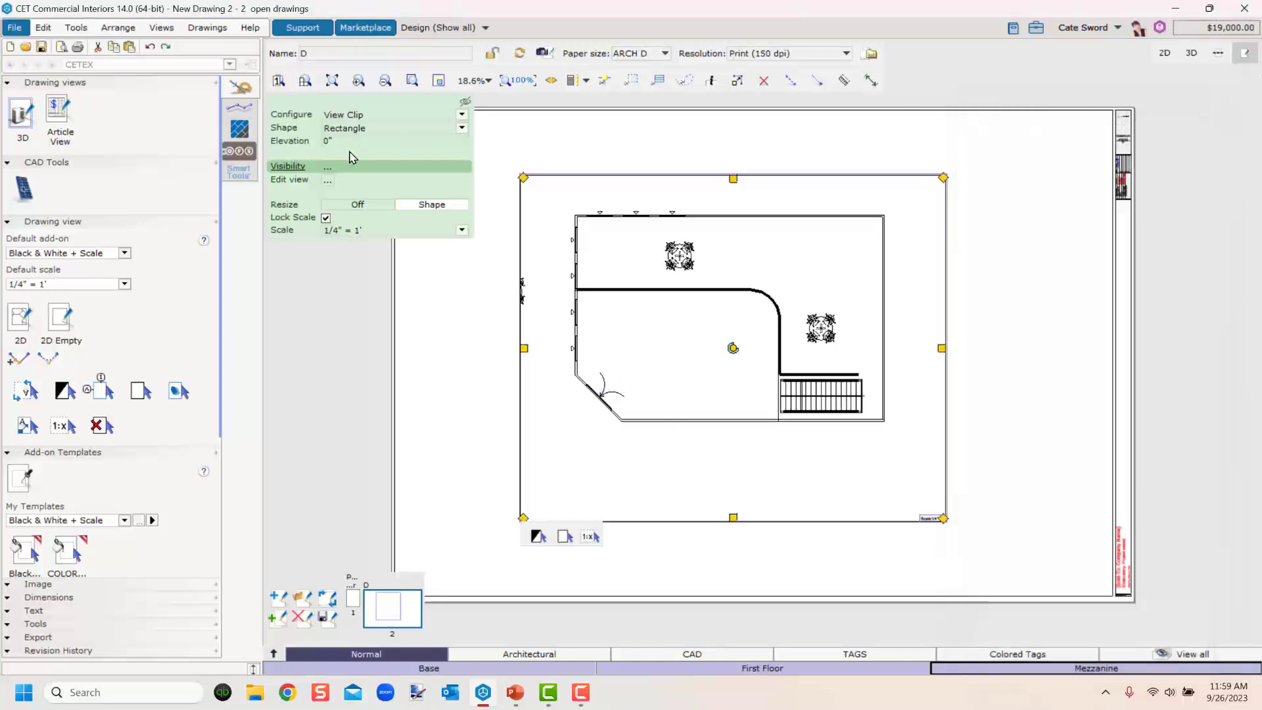
Switch to the Demo - completed drawing and place a rectangular 2D drawing view on its sheet.
left_click(207, 27)
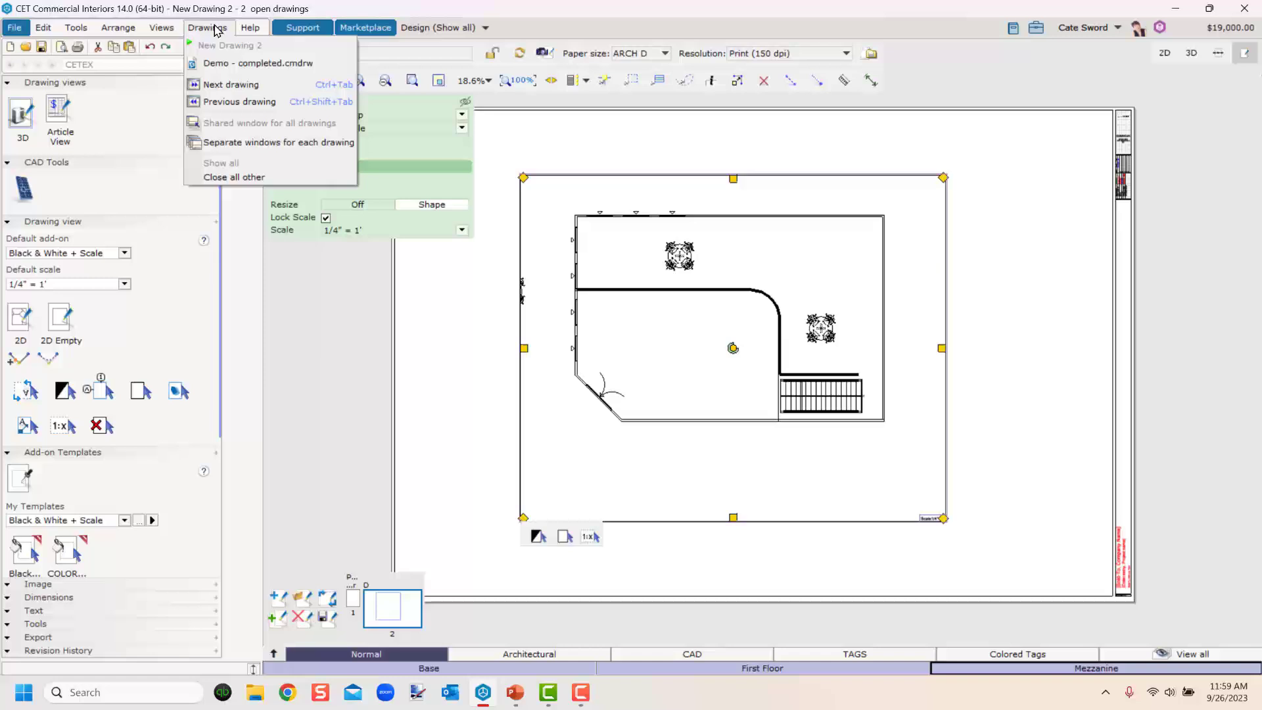
left_click(219, 64)
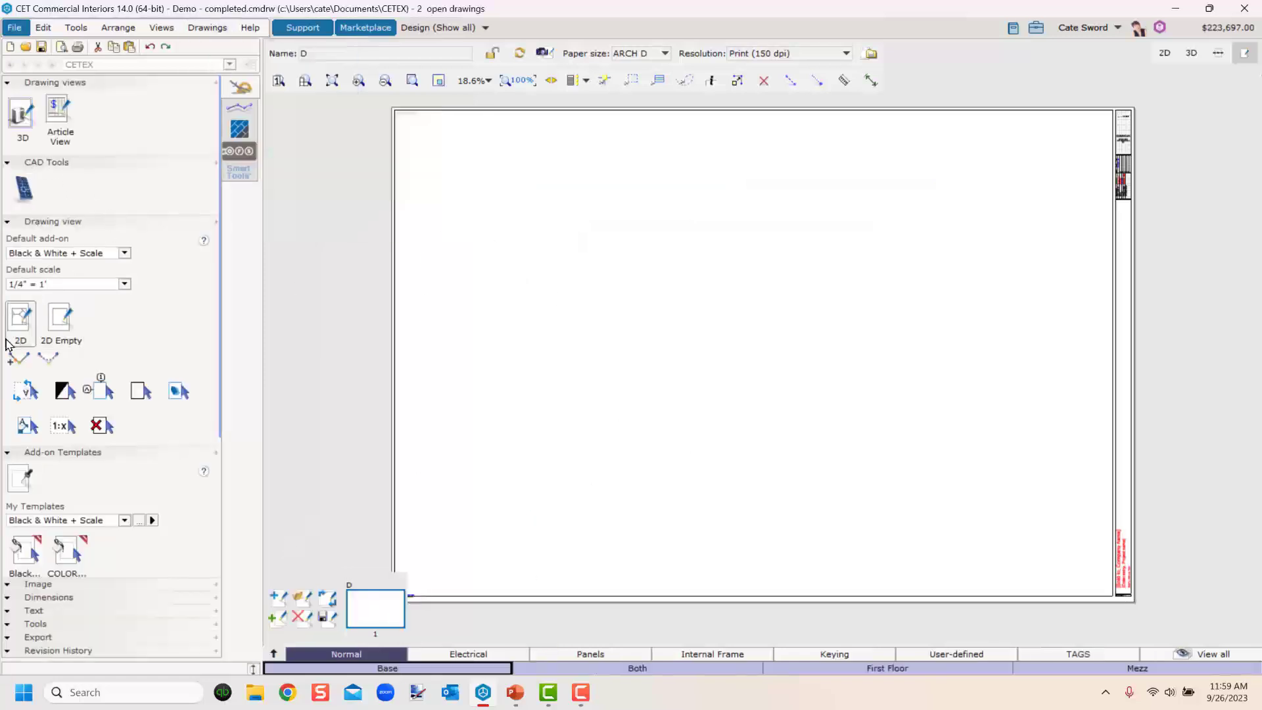
left_click(22, 320)
left_click(538, 170)
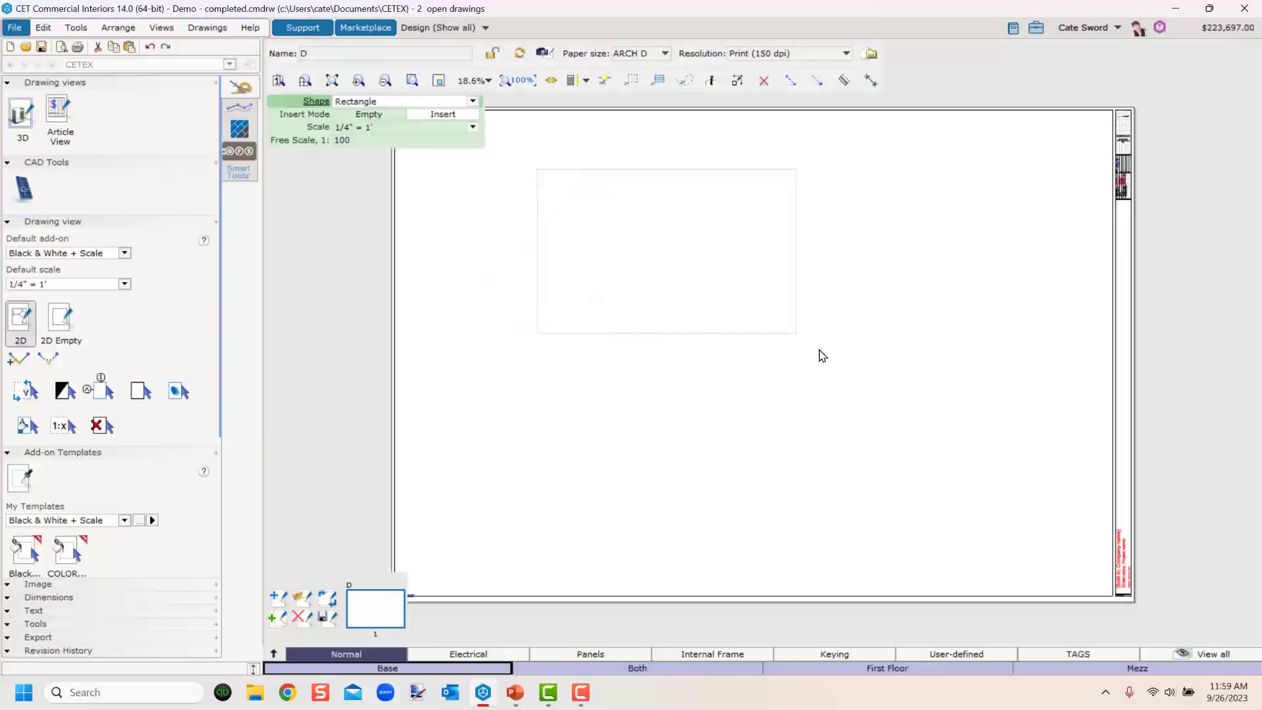
left_click(997, 505)
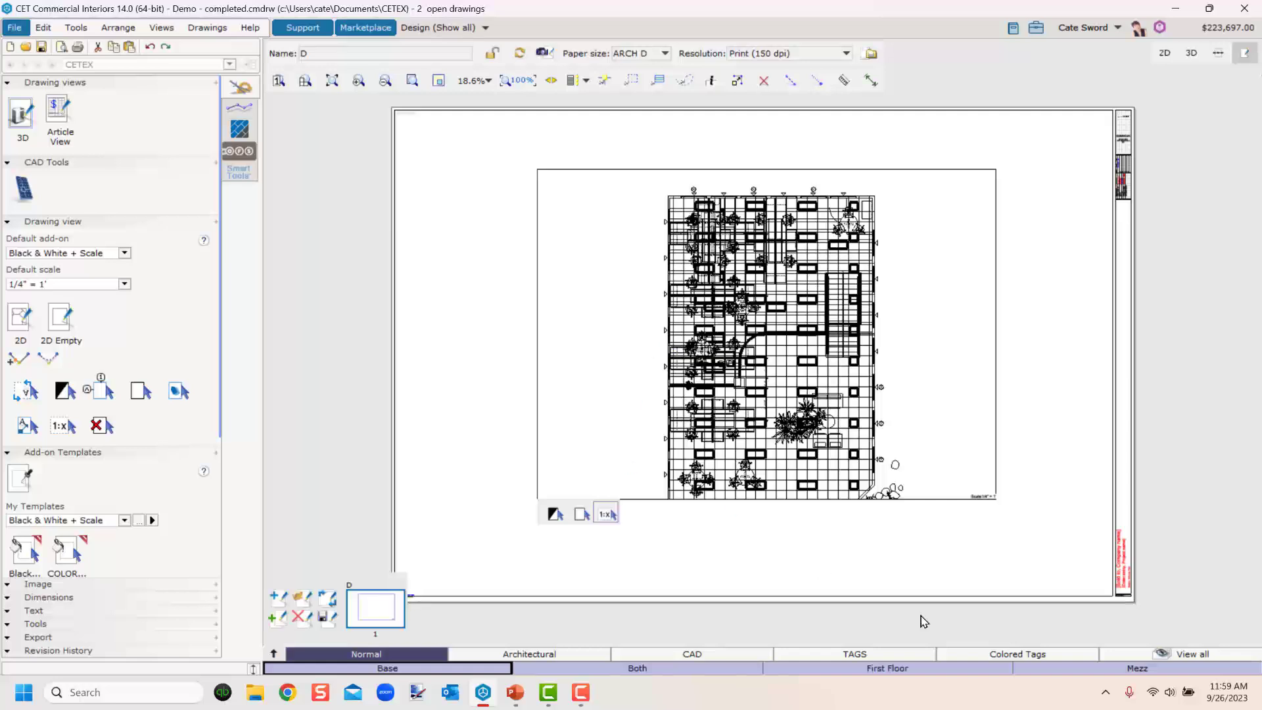
Select the new drawing view, extend its clip frame downward and reposition it on the sheet.
left_click(928, 502)
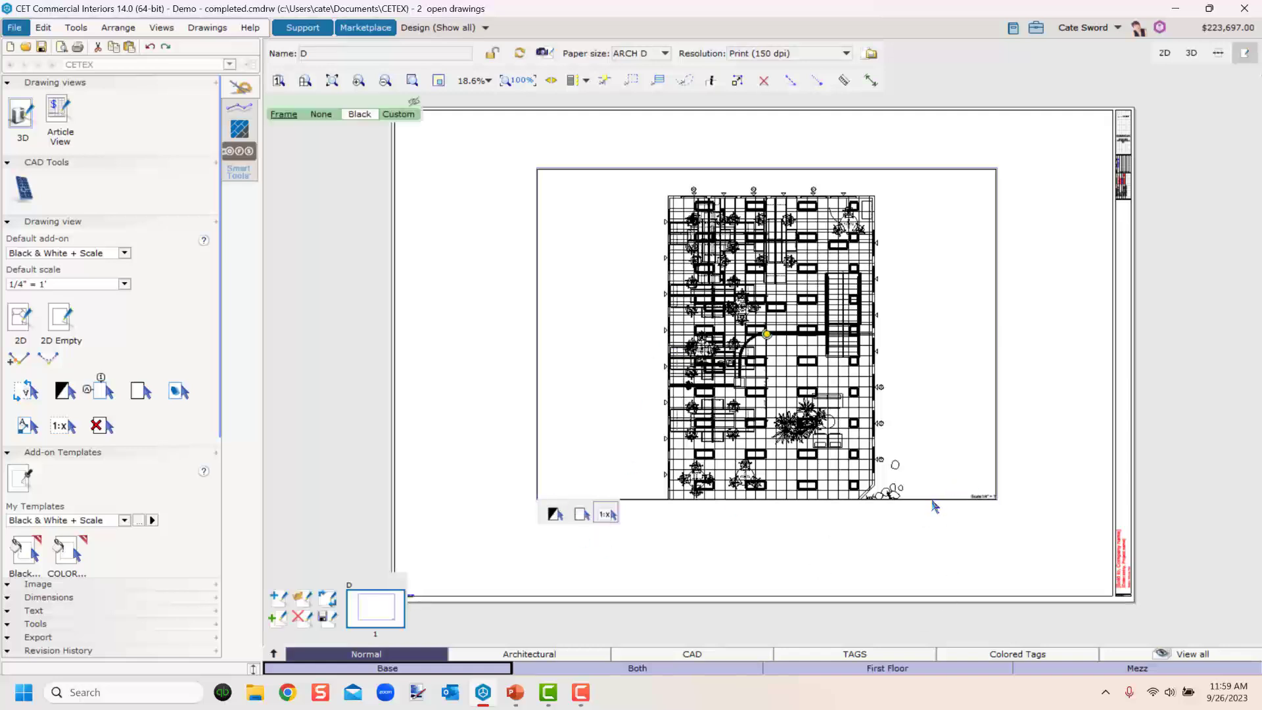
left_click(1009, 435)
left_click(999, 431)
left_click(483, 343)
left_click(599, 382)
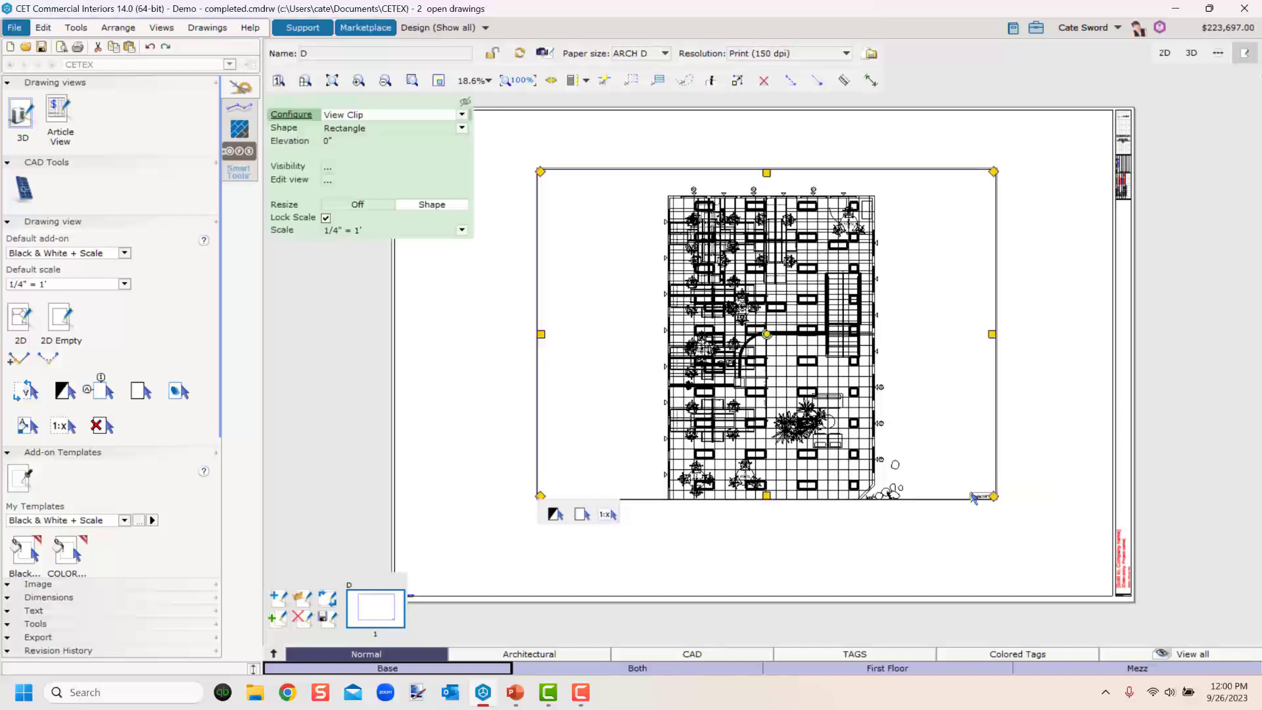
left_click_drag(767, 497, 768, 558)
middle_click_drag(829, 507, 728, 432)
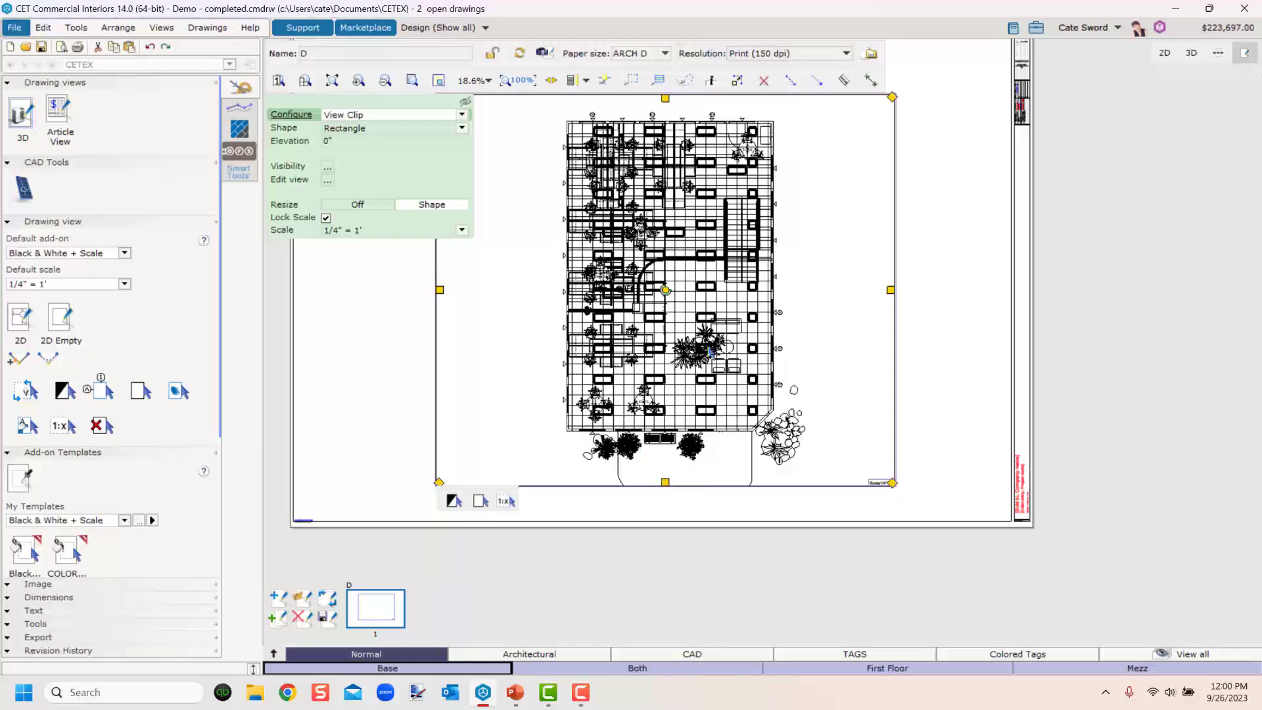
In the view's visibility filter, toggle the Lights category under CET > Lighting.
scroll(734, 324, "up", 2)
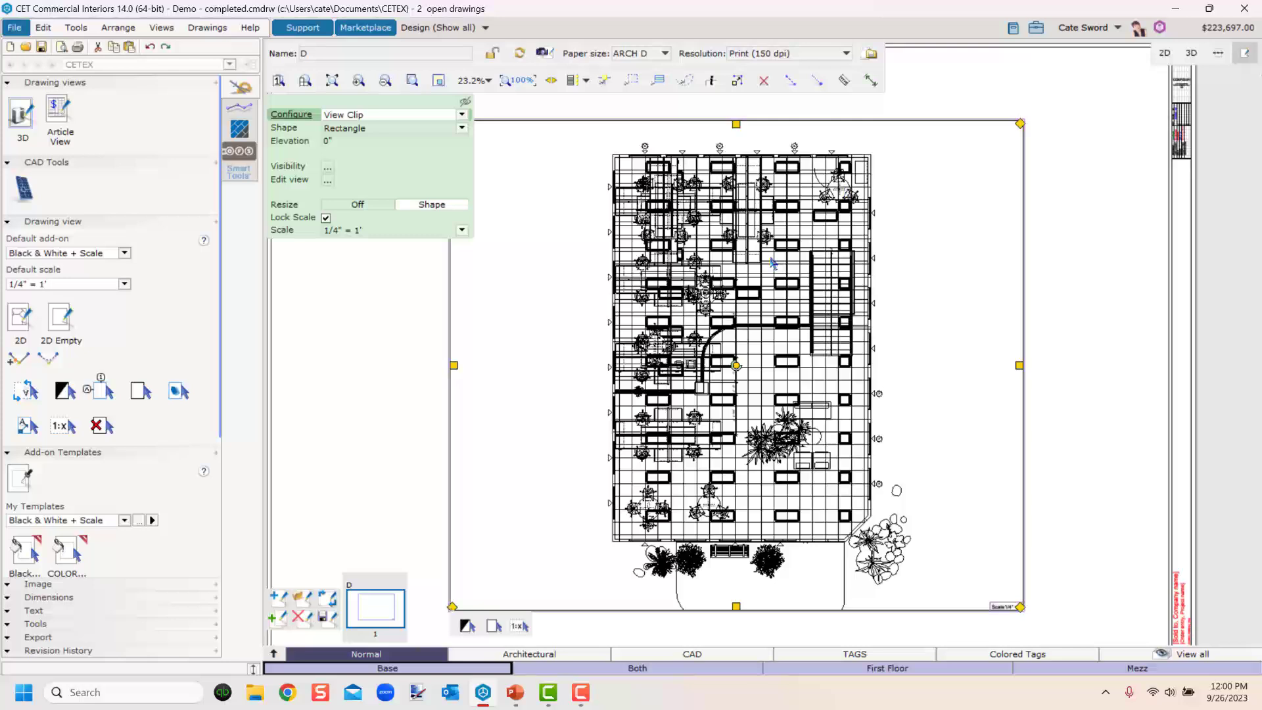
left_click(328, 170)
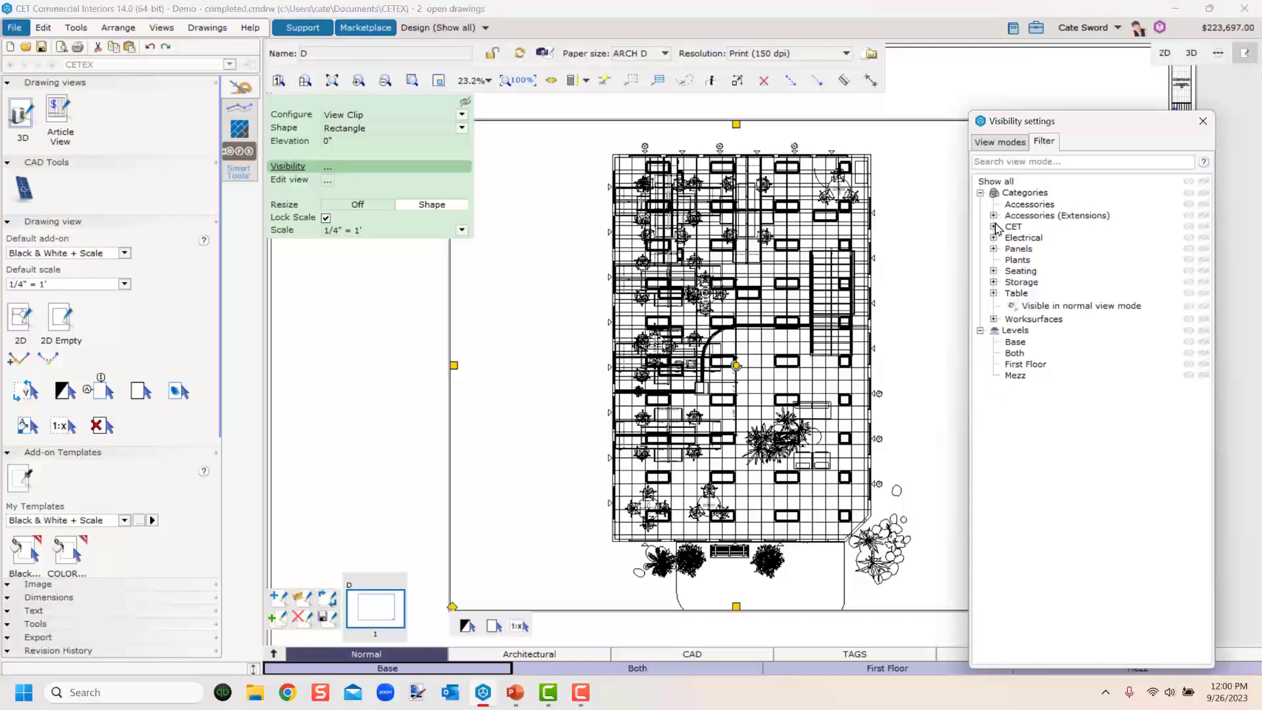
left_click(994, 227)
left_click(1007, 270)
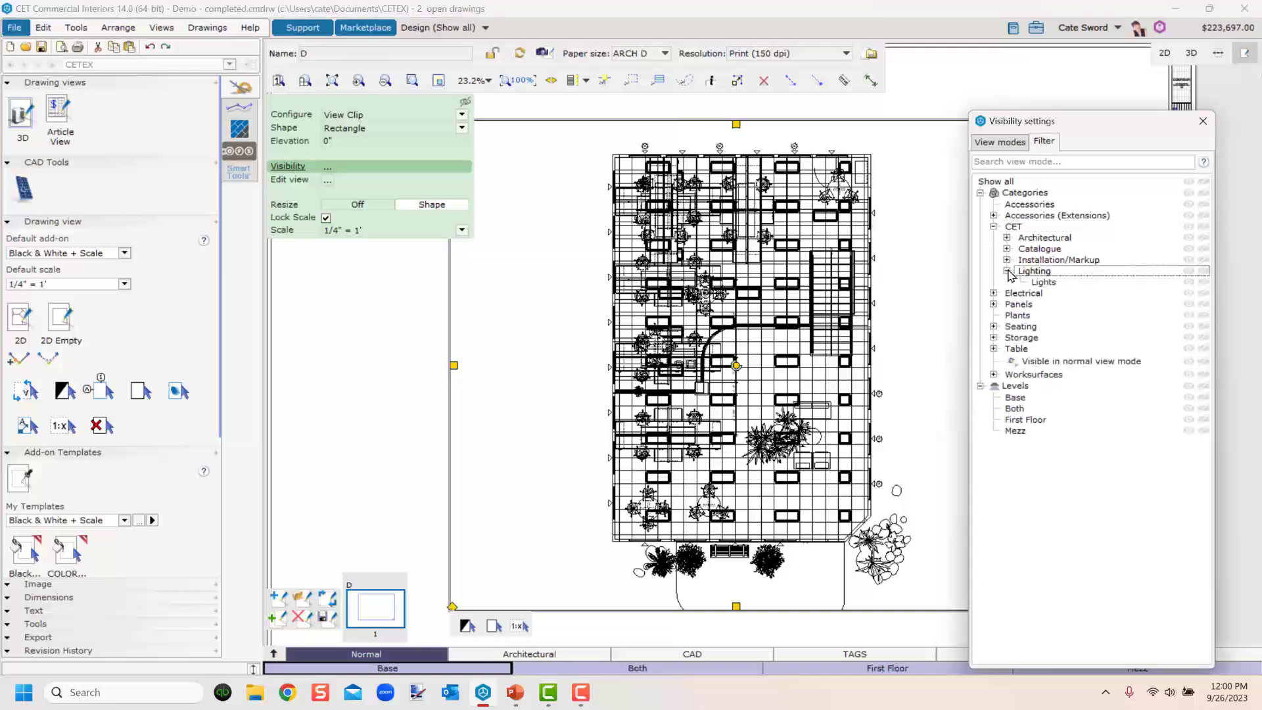
left_click(1204, 282)
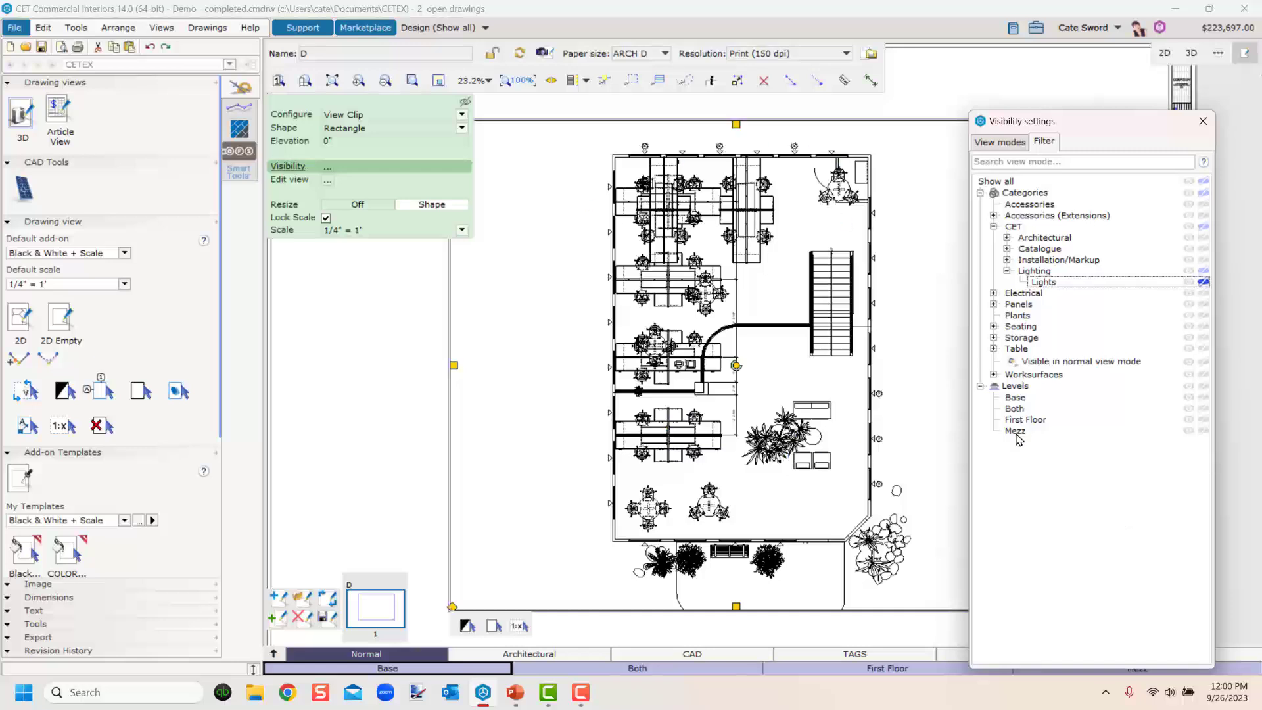
Filter the view by level, trying Mezz and Base before settling on First Floor.
left_click(1203, 430)
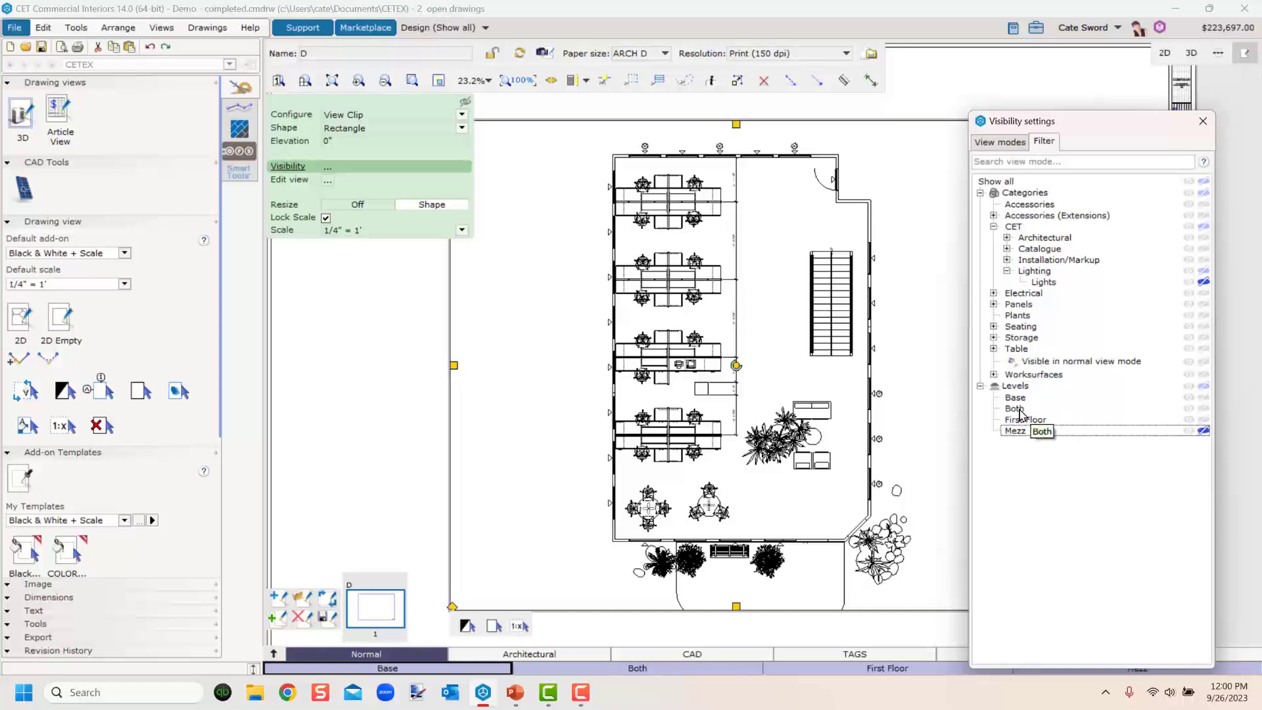
left_click(1204, 399)
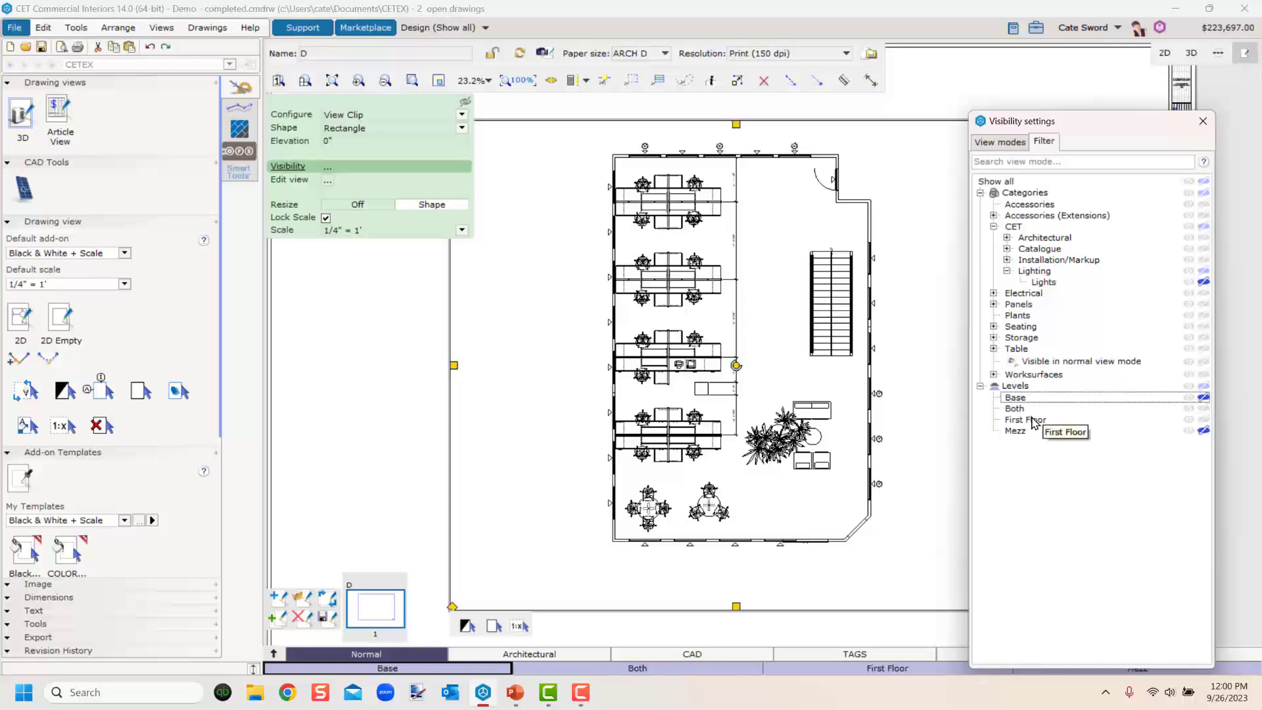
left_click(1203, 421)
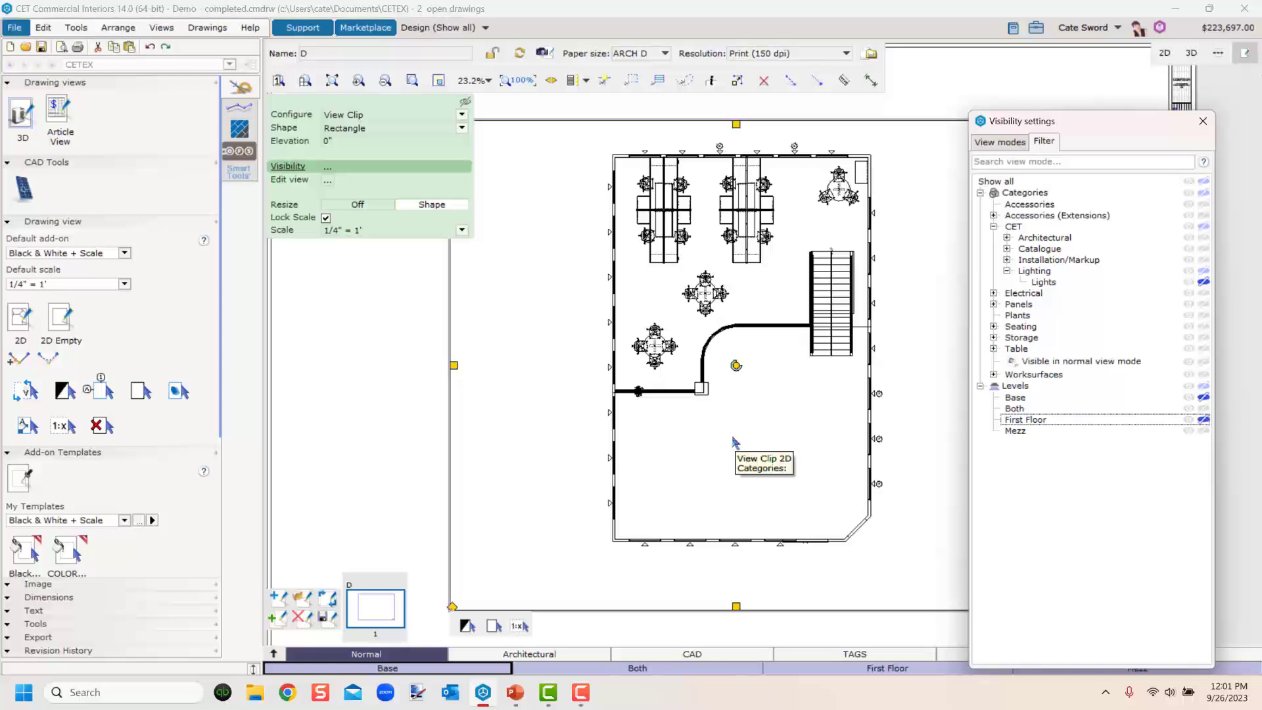
Apply the FIKA PANELS and then the Fika Components custom view modes to the drawing view.
left_click(998, 143)
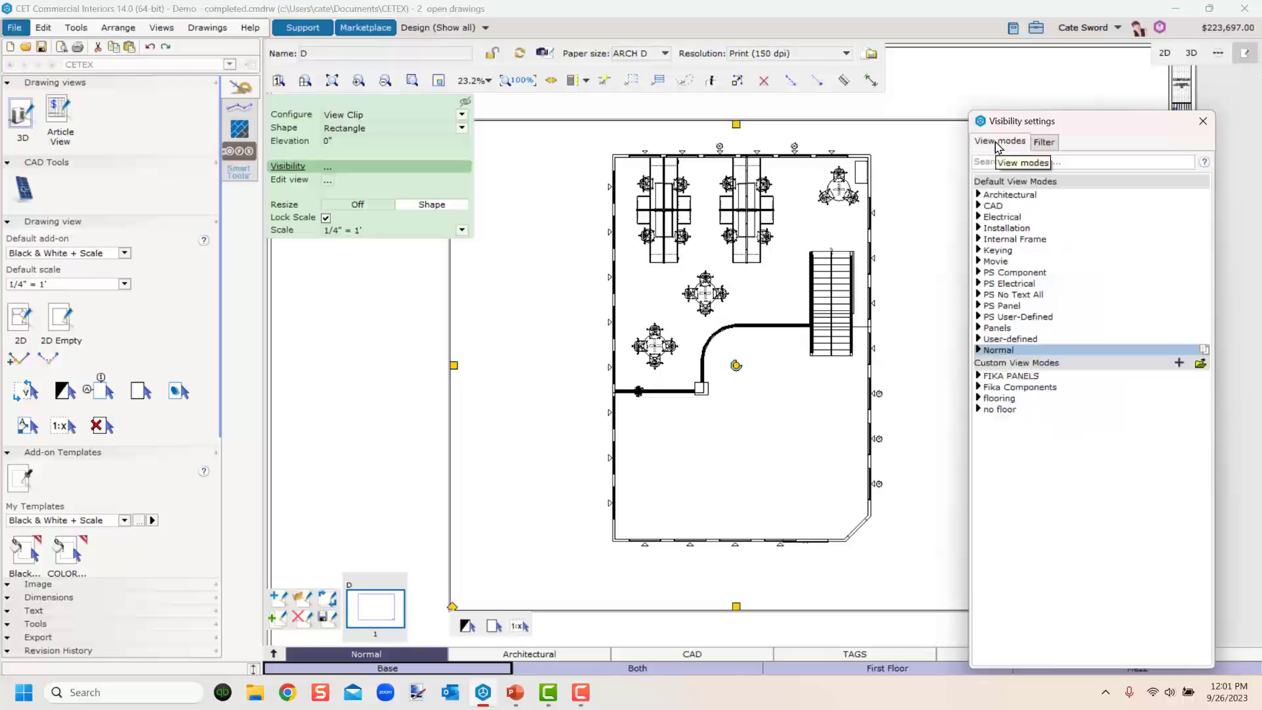
left_click(1001, 378)
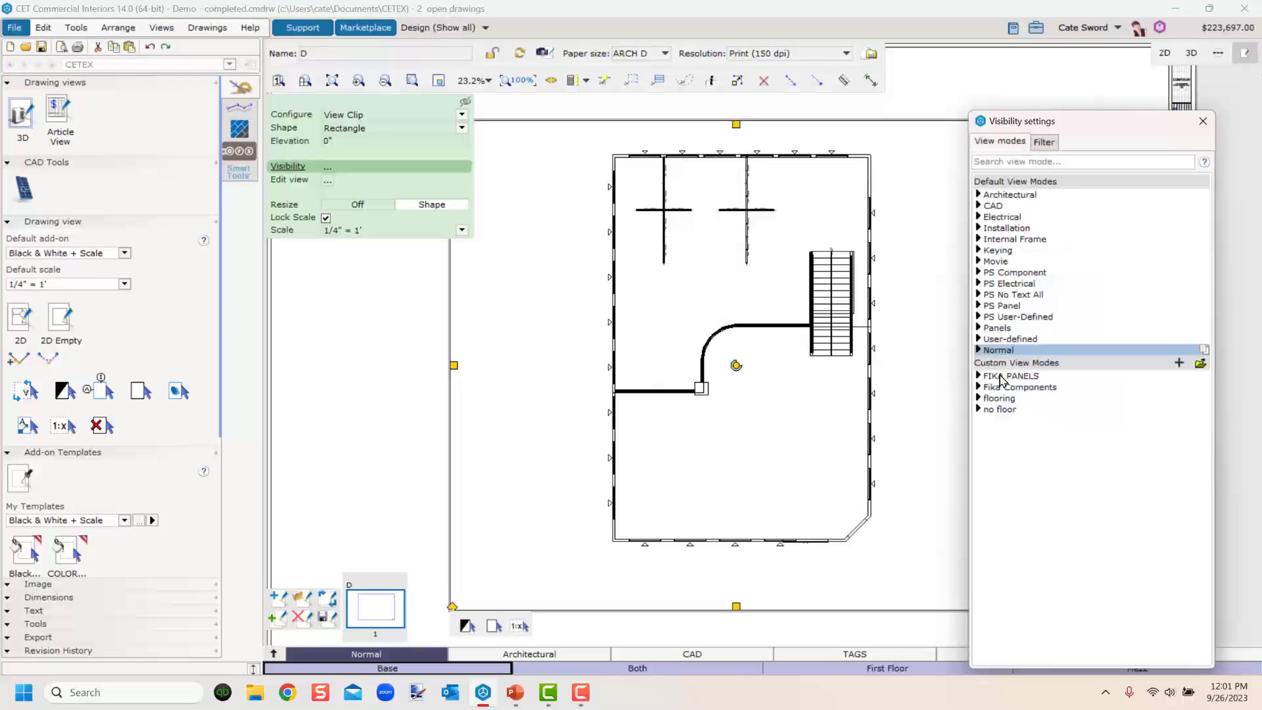
left_click(1006, 387)
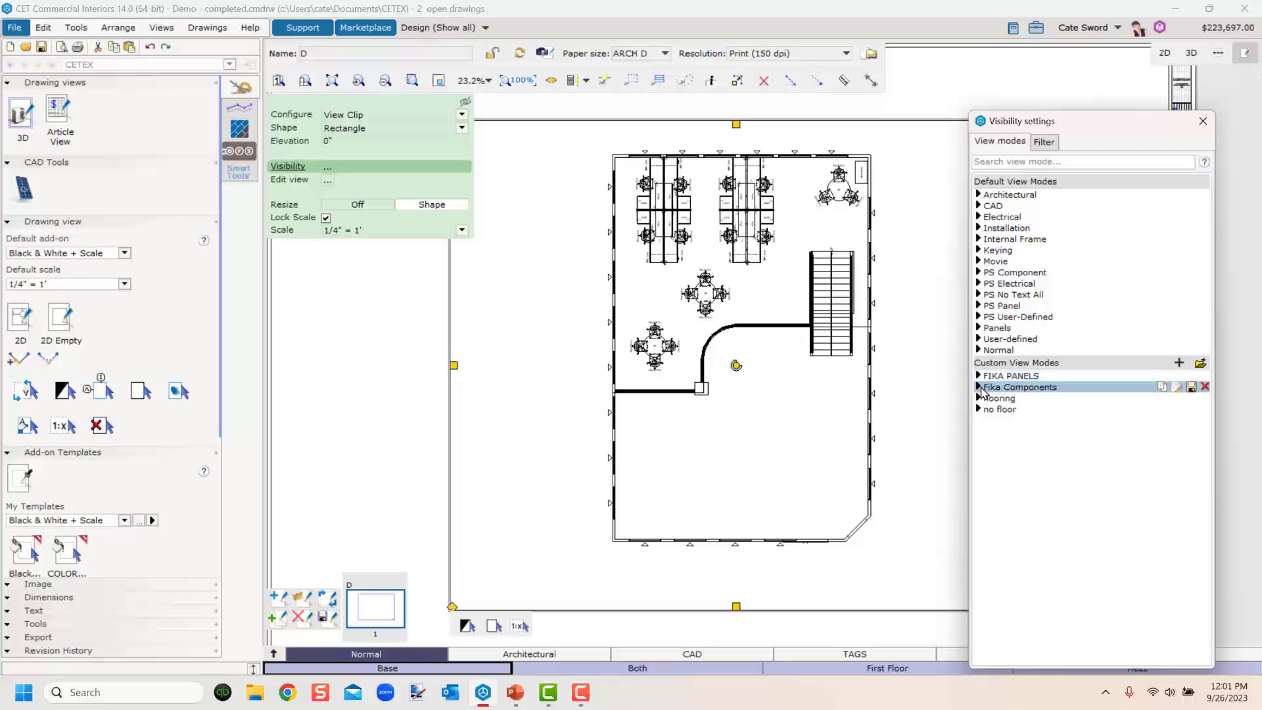
scroll(703, 230, "up", 2)
scroll(768, 353, "down", 2)
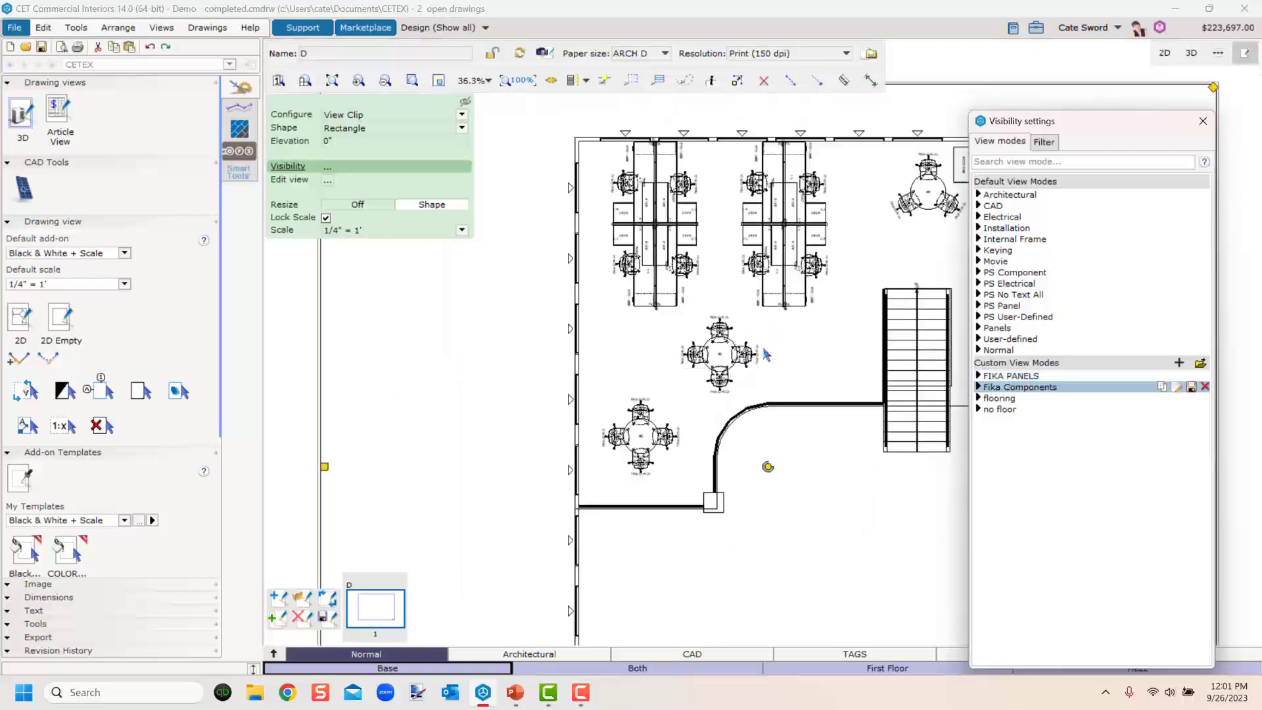
In the drawing view's visibility filter, switch the level filter from First Floor to Mezz.
middle_click_drag(655, 364, 685, 404)
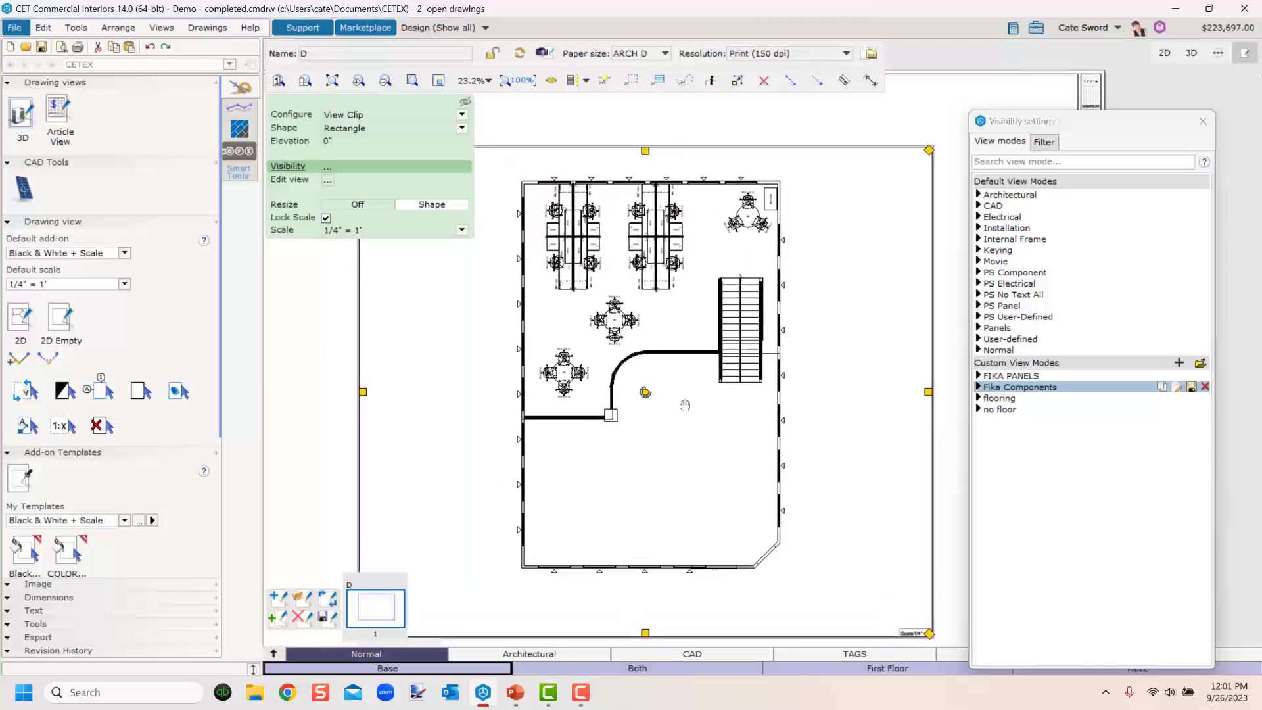
left_click(1044, 145)
left_click(1043, 145)
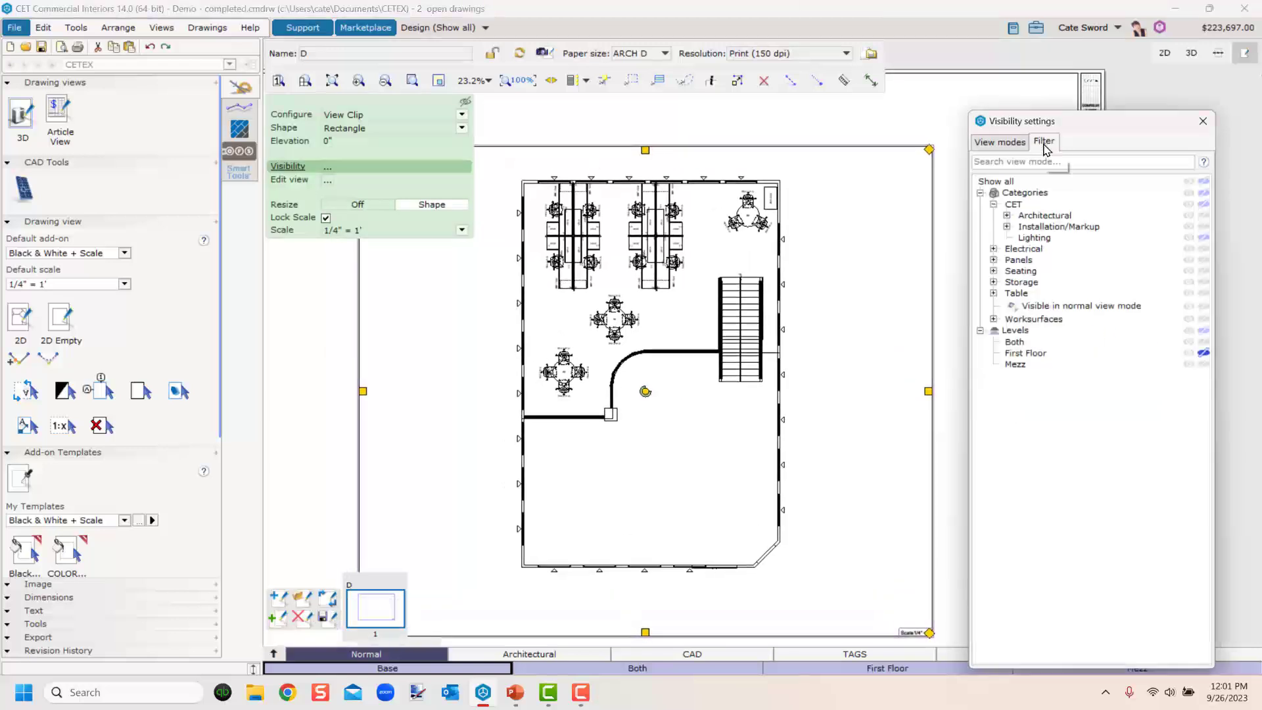
left_click(1202, 355)
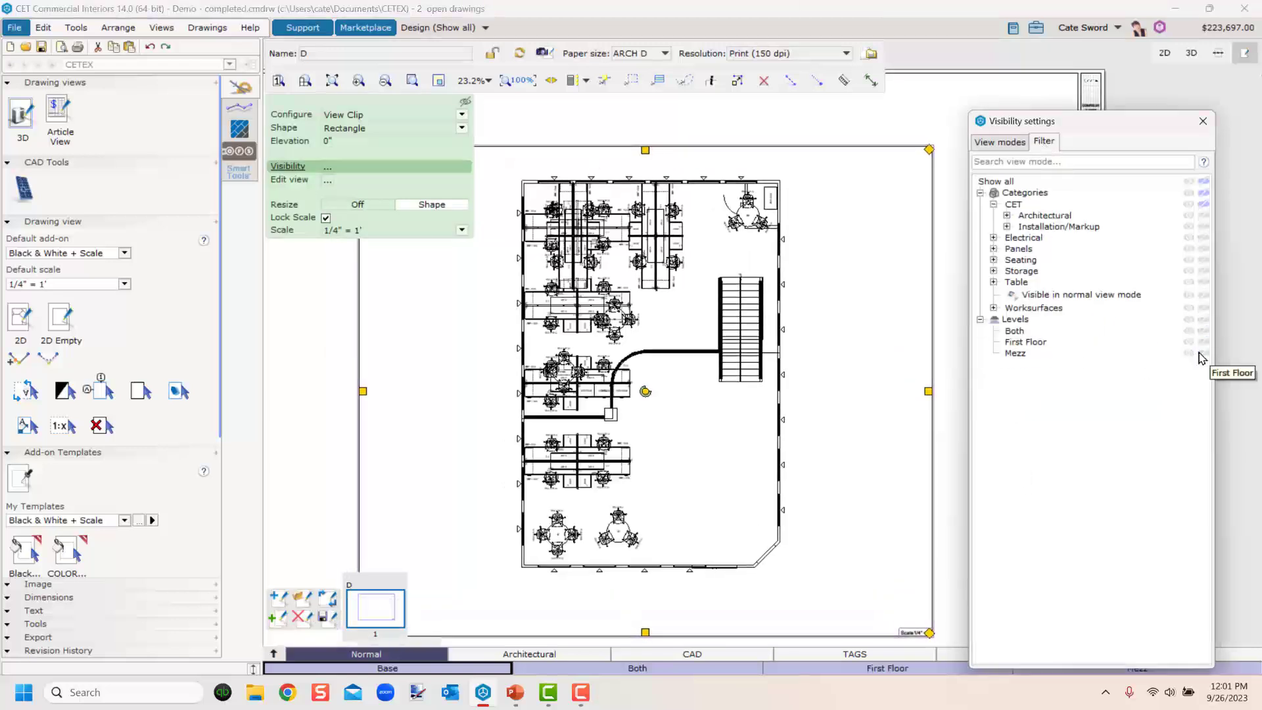
scroll(614, 394, "up", 5)
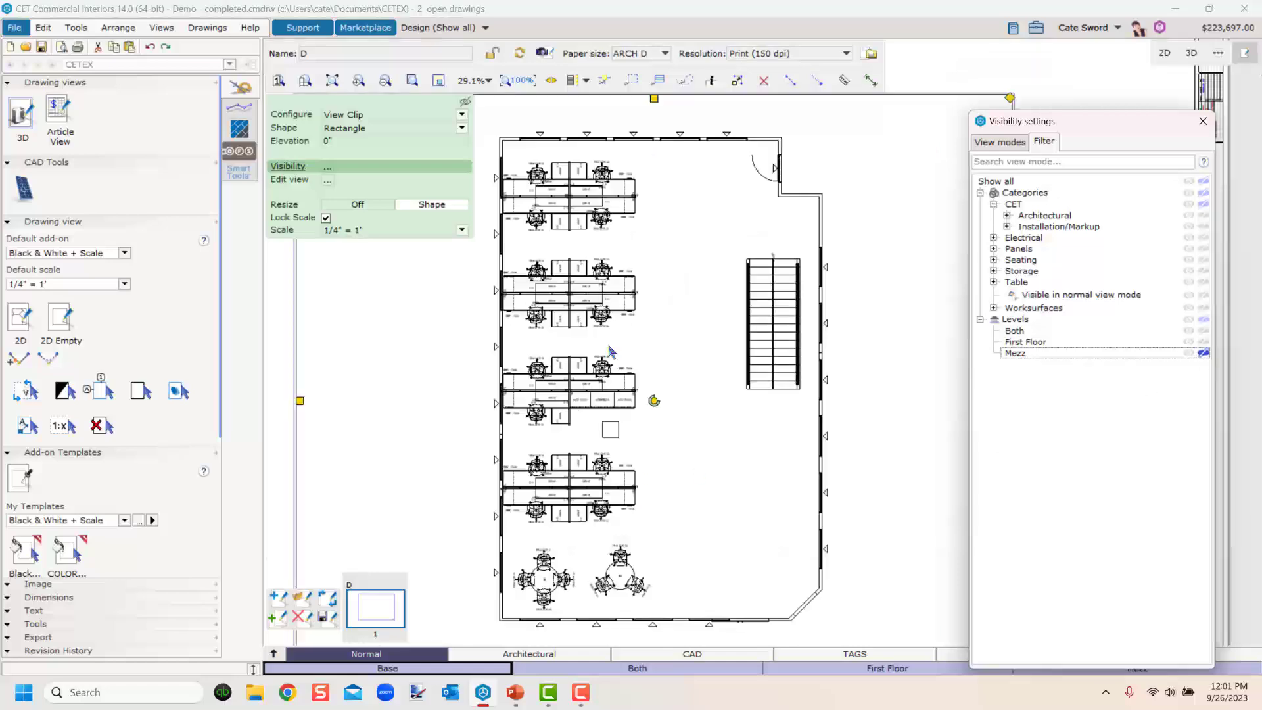
Apply the FIKA PANELS custom view mode to the drawing view and close the visibility settings.
left_click(1017, 143)
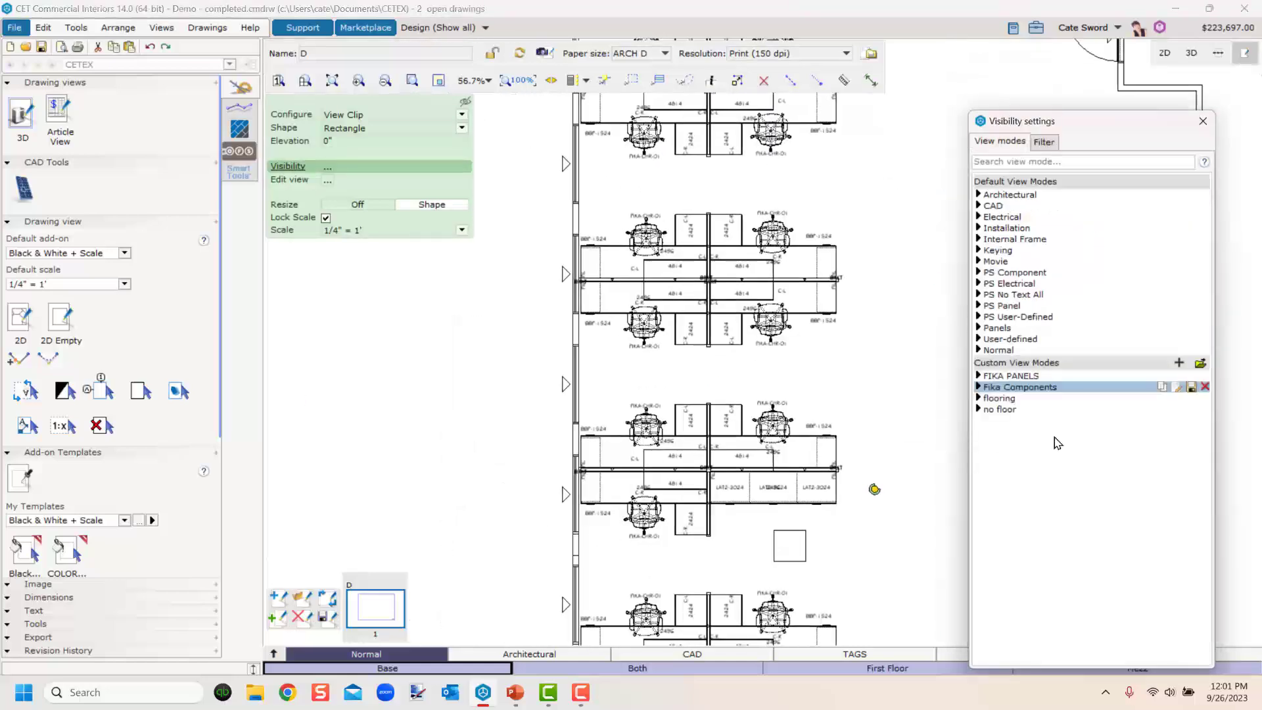
left_click(1010, 375)
scroll(772, 502, "down", 5)
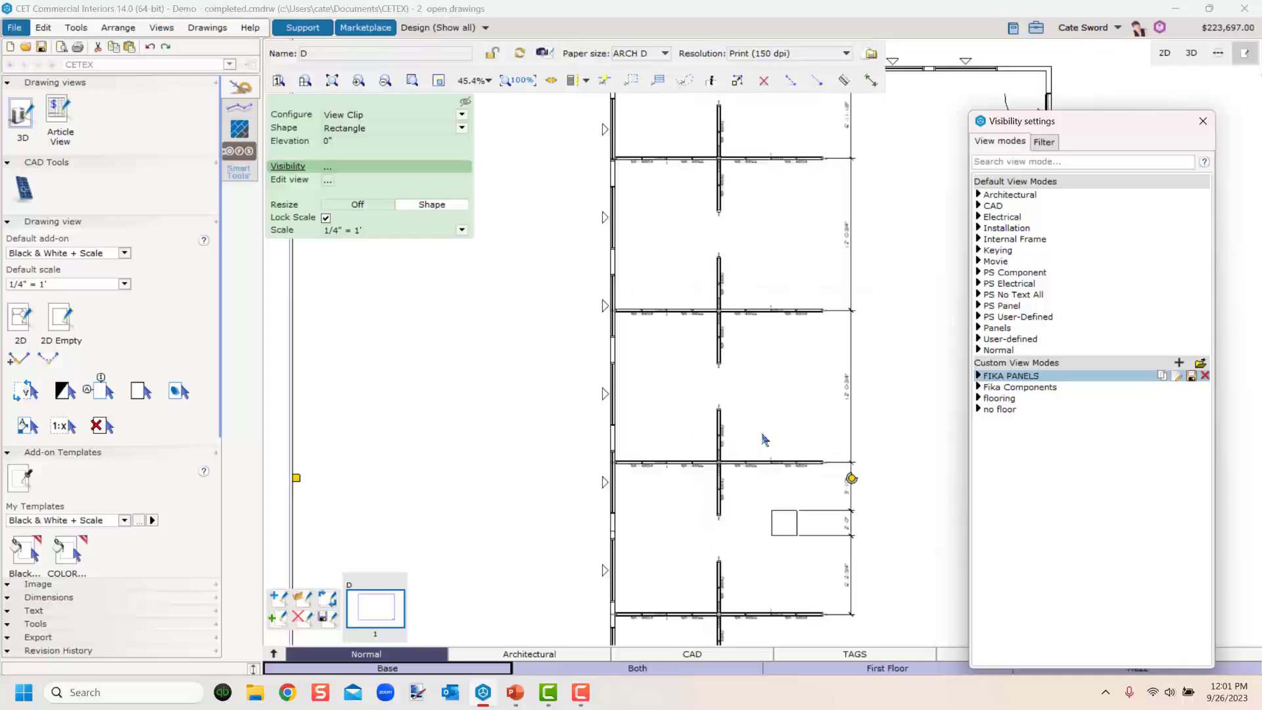
middle_click_drag(772, 503, 739, 472)
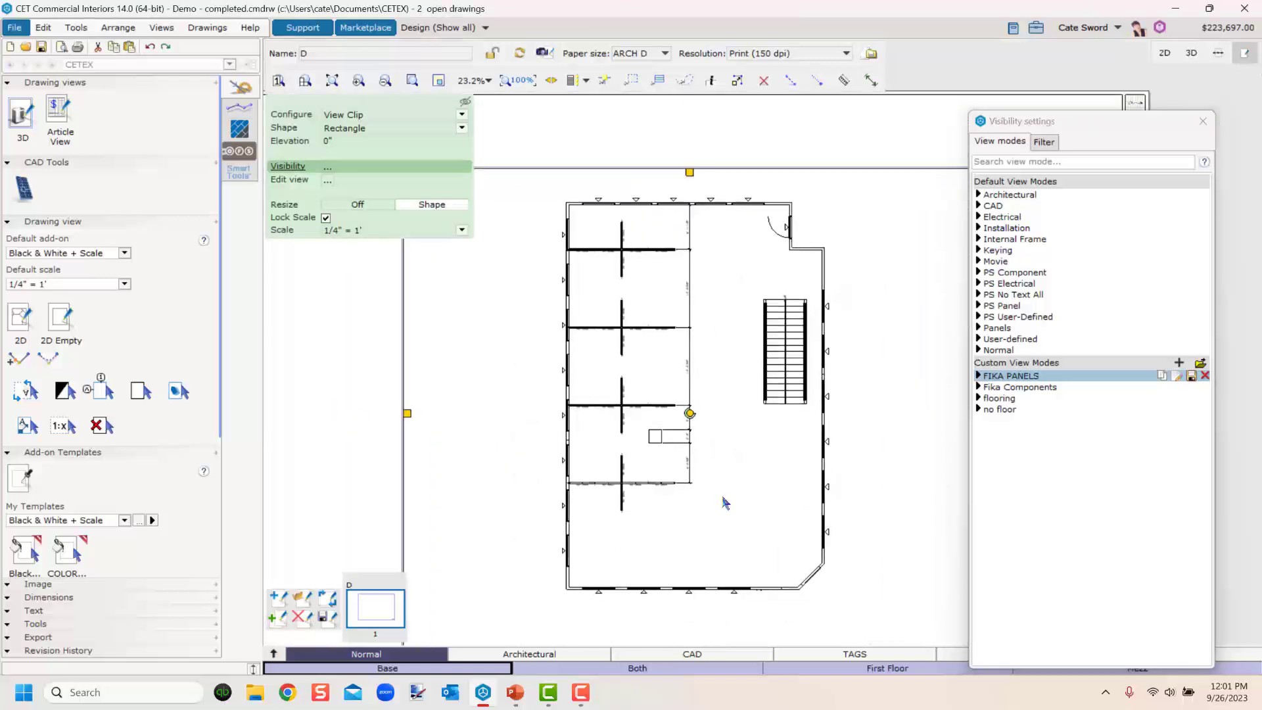
left_click(1203, 121)
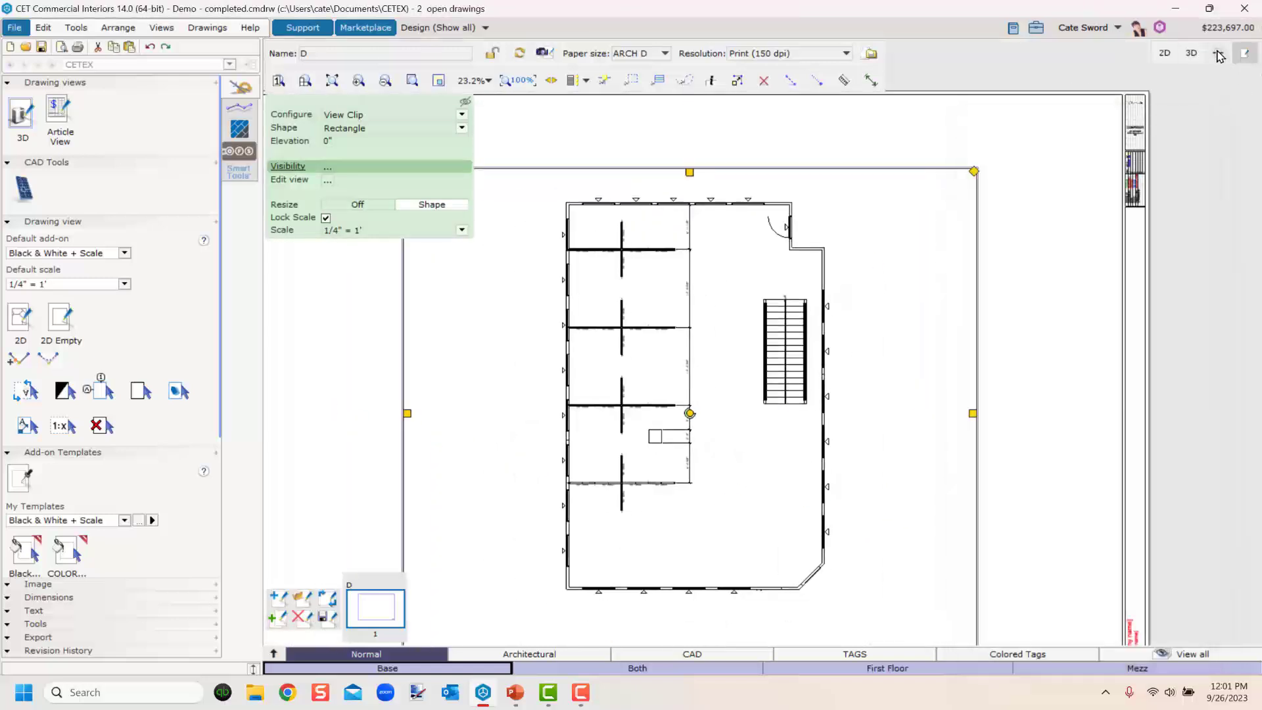
Return to the model's 2D and 3D views and open Photo Lab from the 3D view.
left_click(1219, 56)
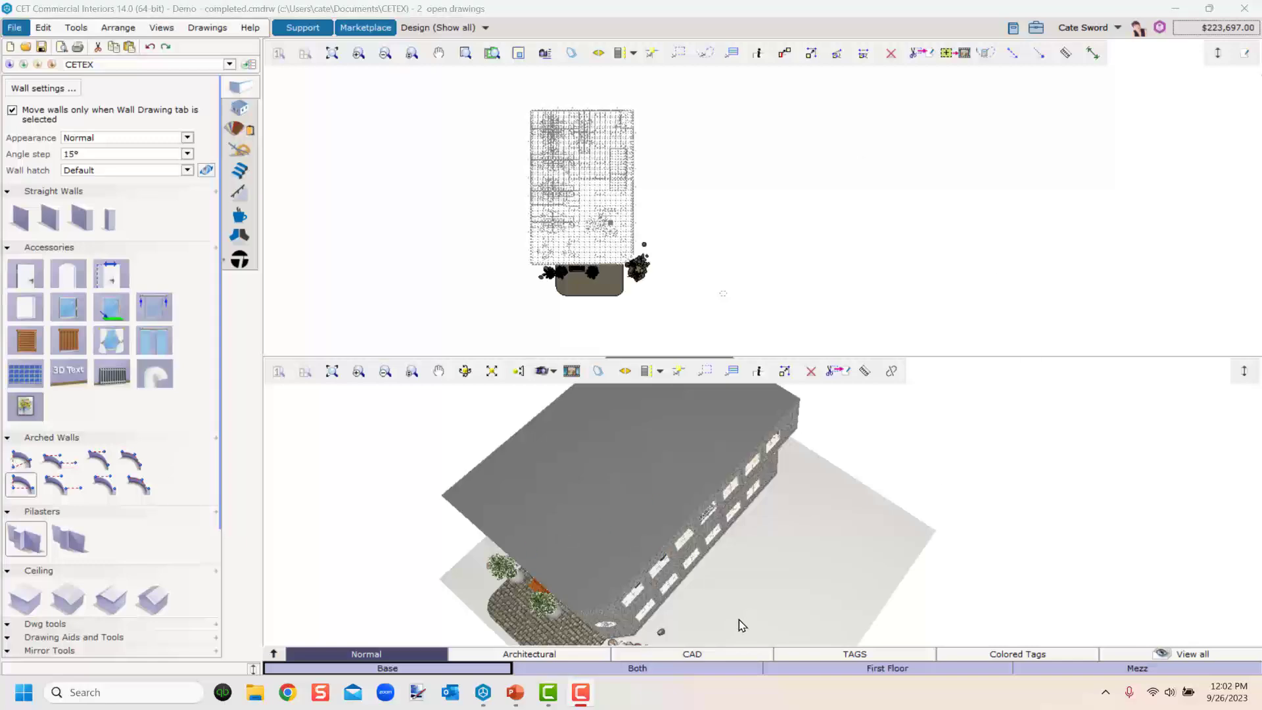
middle_click_drag(738, 619, 750, 581)
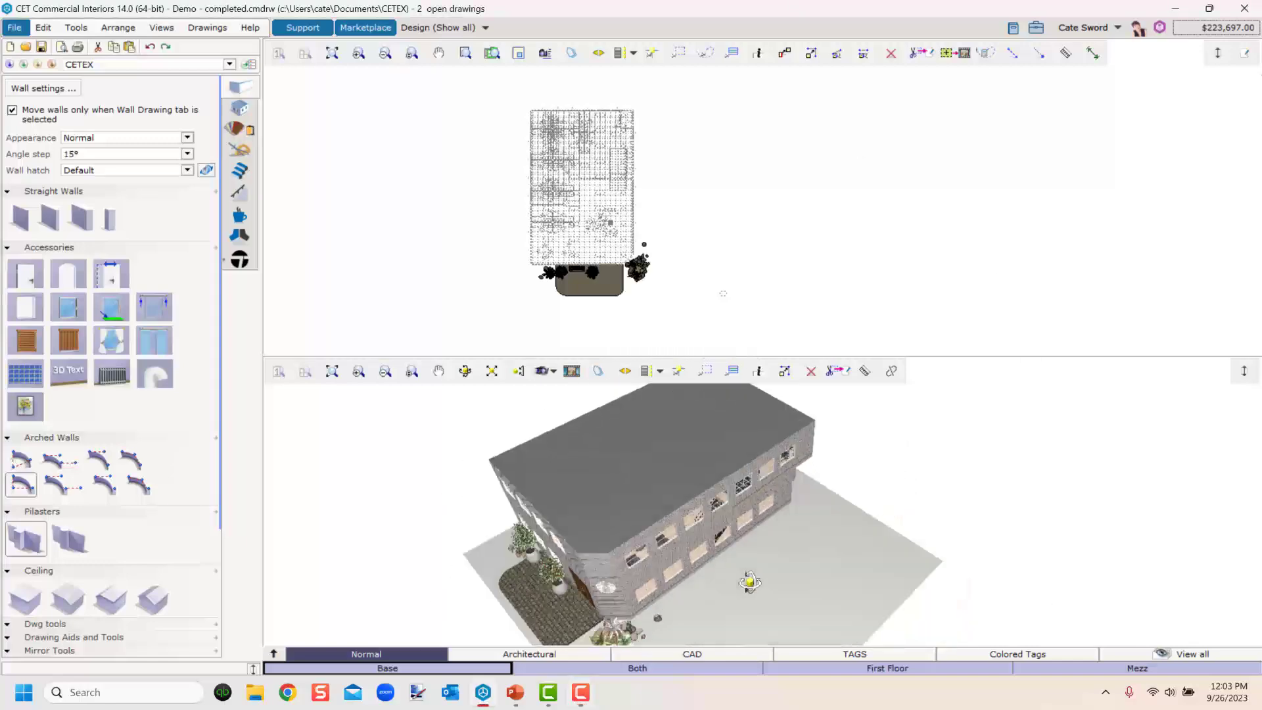
left_click(571, 371)
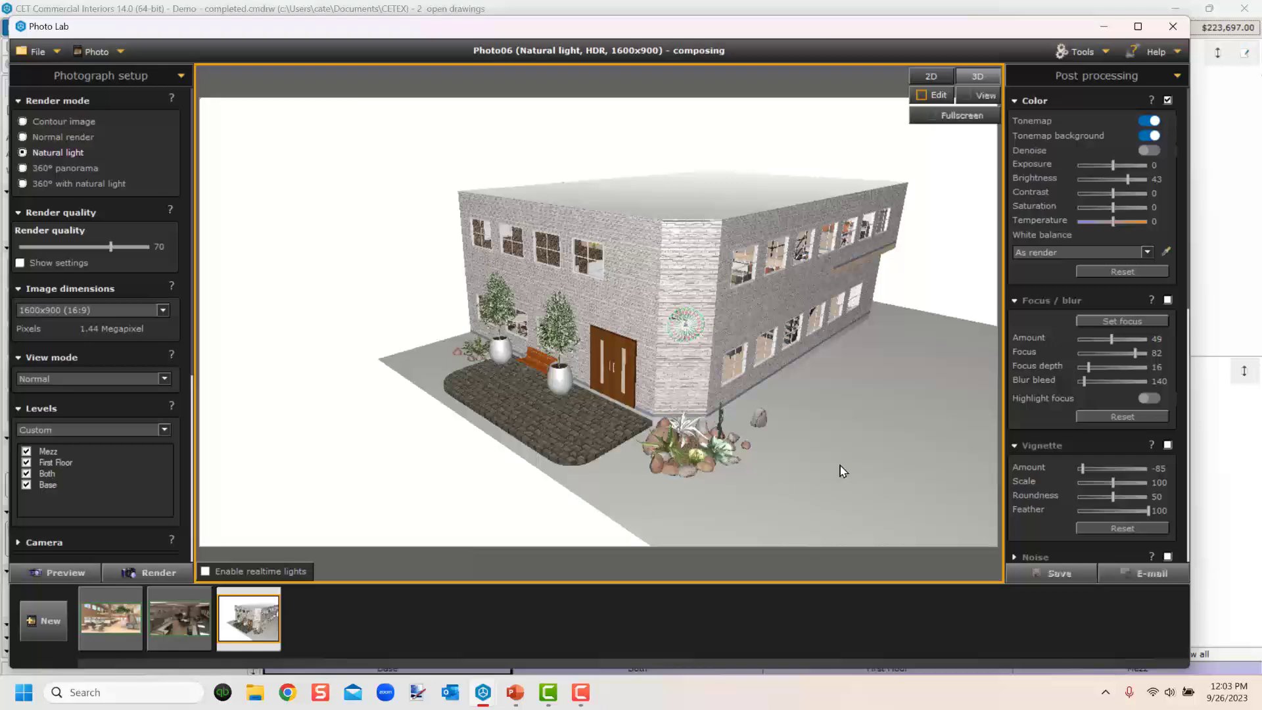
Switch the Photo Lab composing view to 2D.
right_click_drag(840, 467, 698, 490)
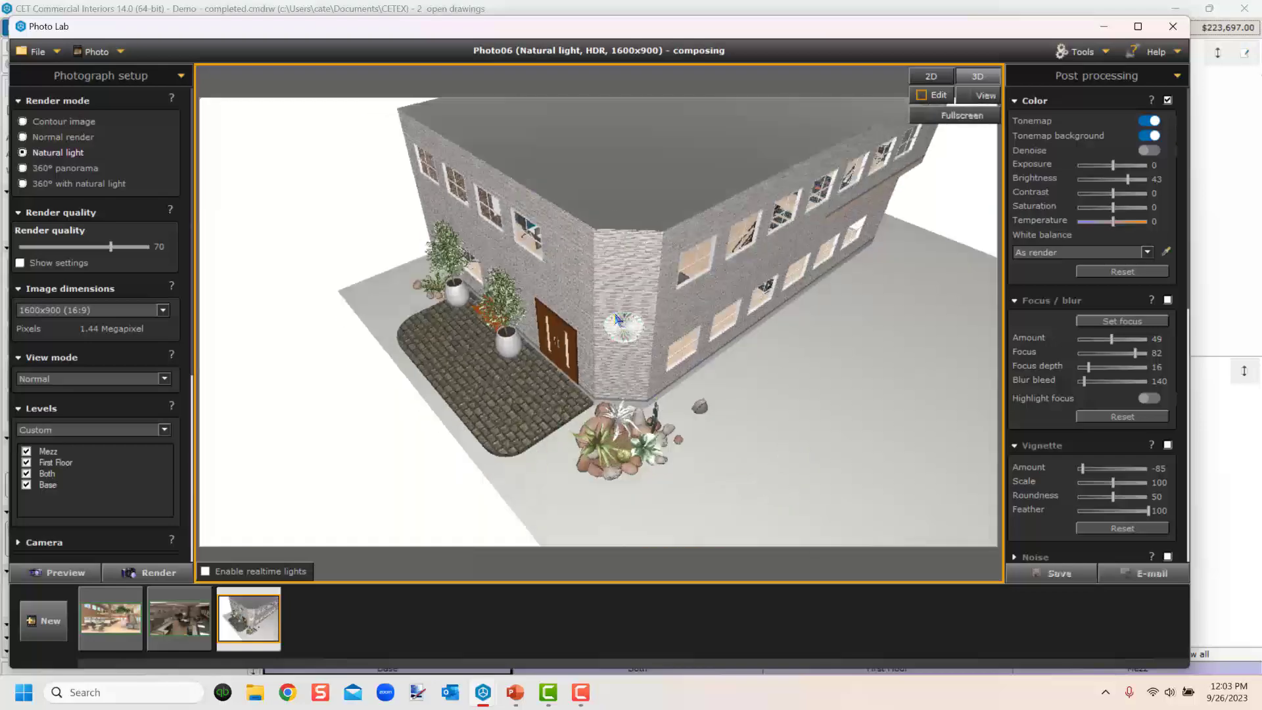
scroll(782, 384, "down", 3)
right_click_drag(782, 384, 722, 418)
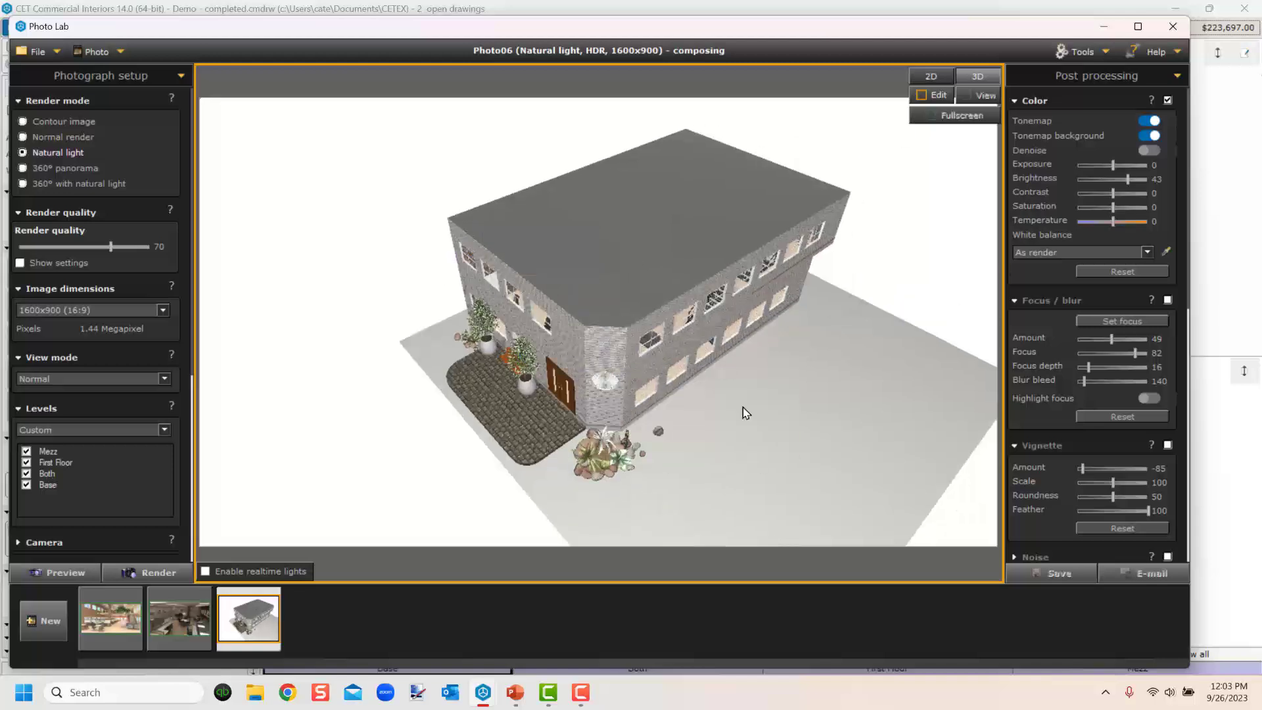
left_click(181, 75)
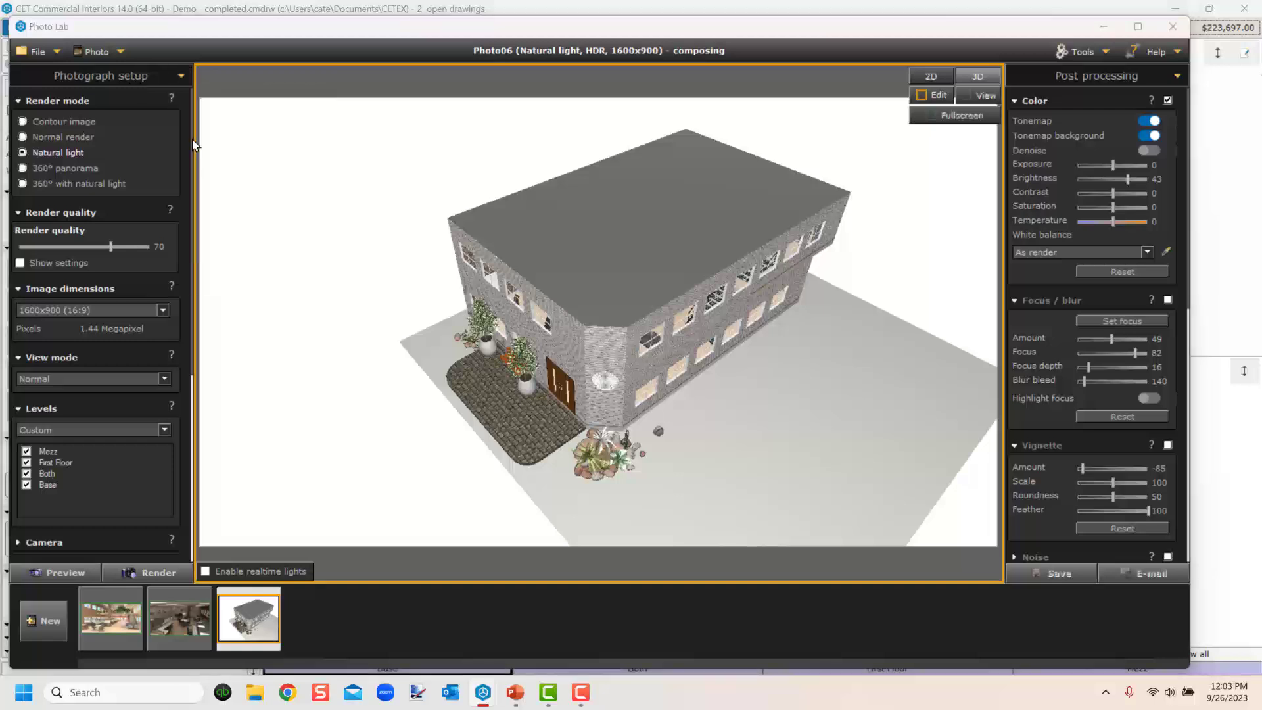
left_click(197, 153)
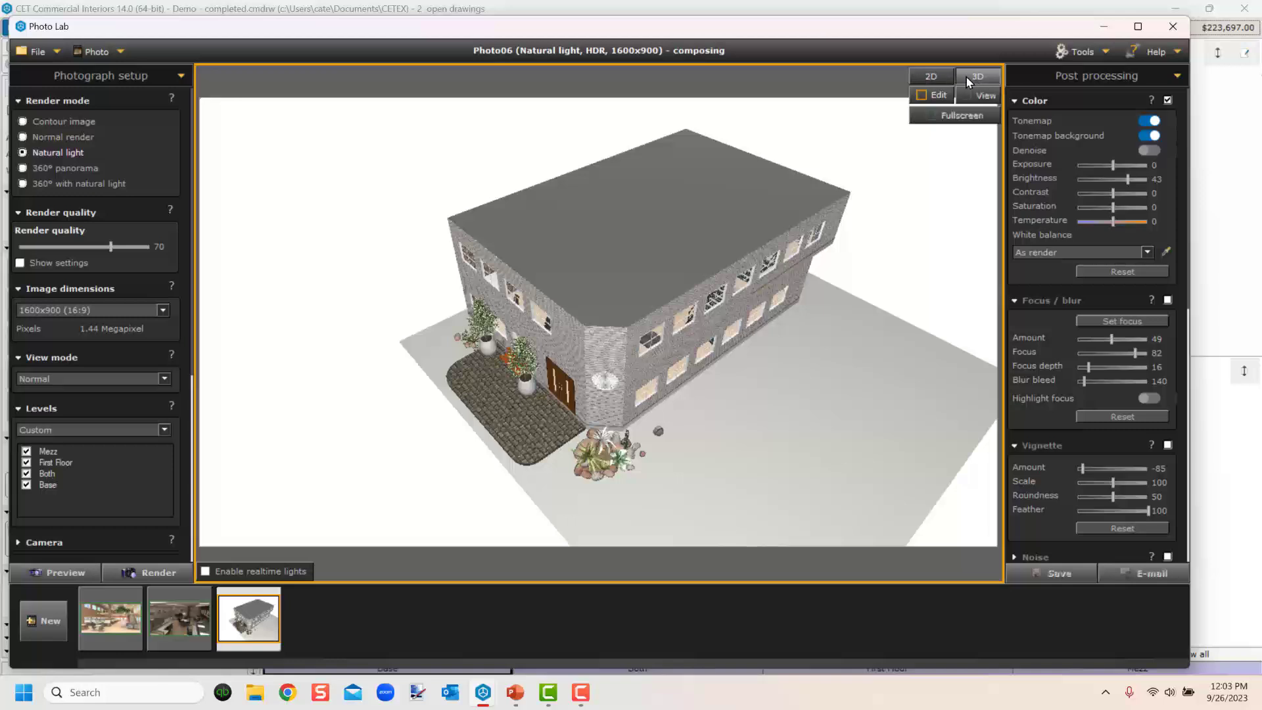
left_click(932, 76)
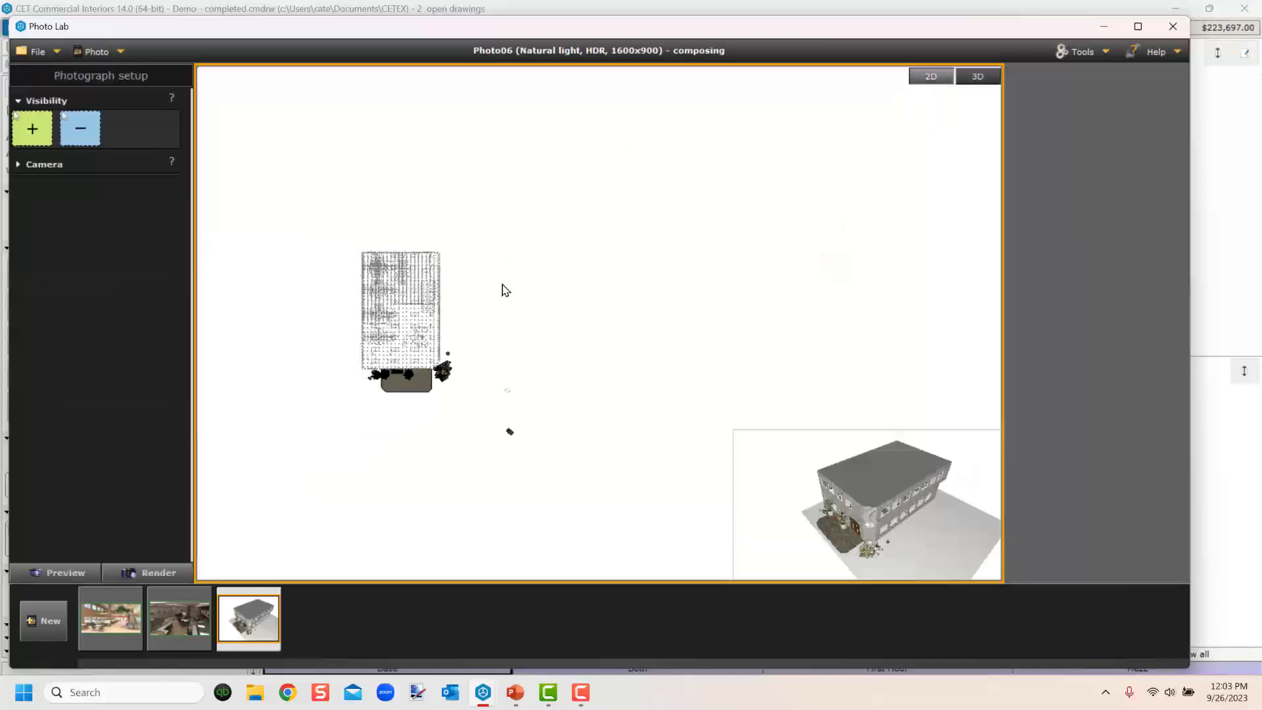
Add a show-overlapped-in-3D visibility region around the upper part of the building's floor plan.
middle_click_drag(549, 305, 545, 299)
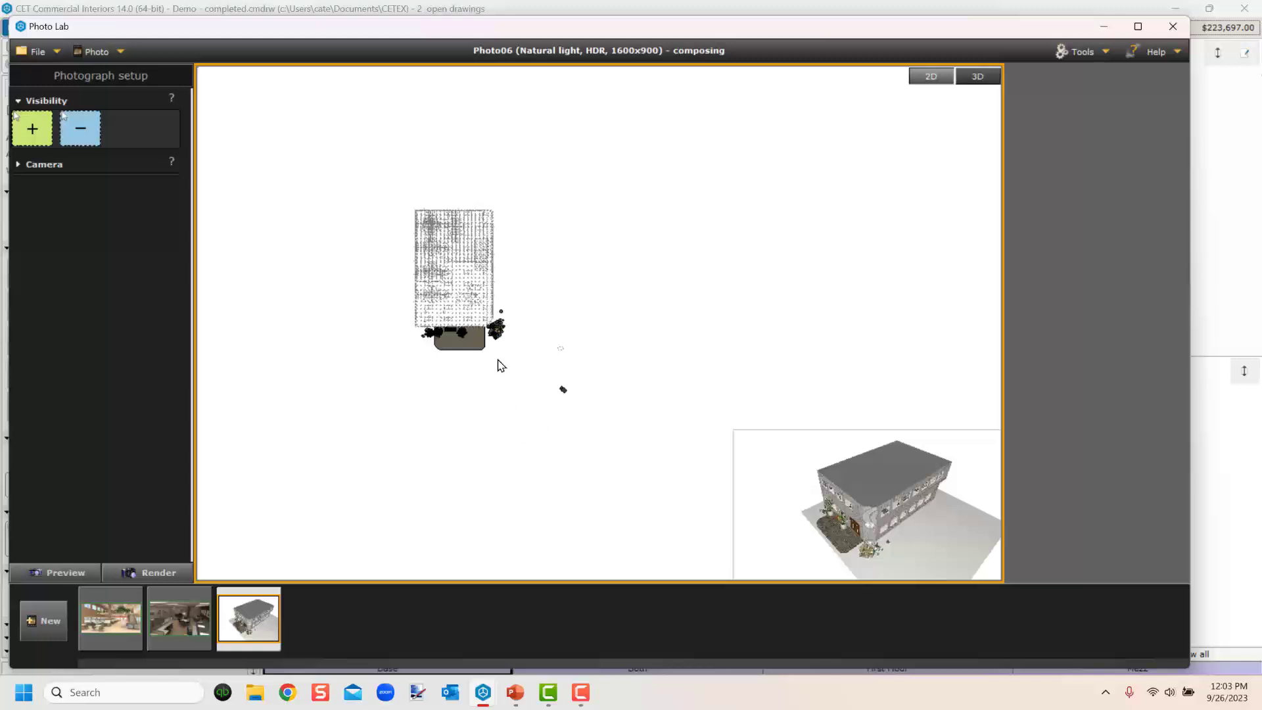
left_click(30, 129)
left_click_drag(404, 200, 508, 311)
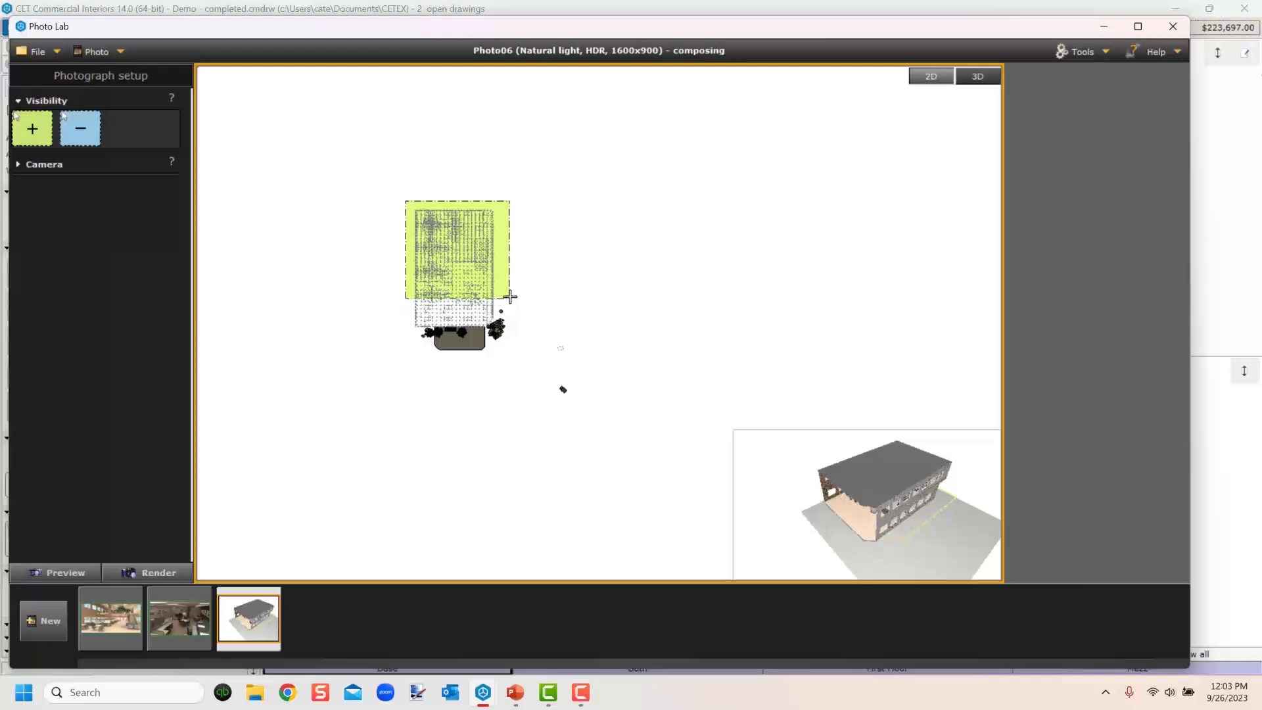
scroll(507, 307, "up", 3)
scroll(506, 305, "up", 2)
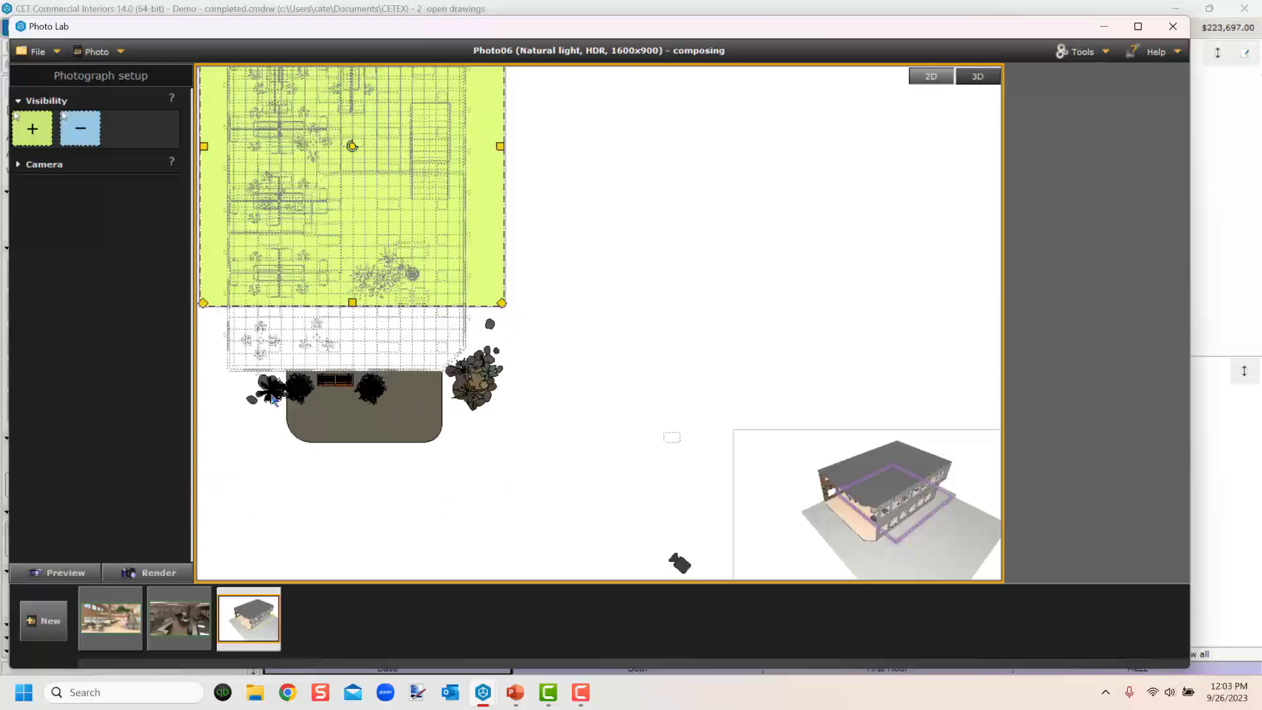
middle_click_drag(370, 402, 513, 377)
scroll(512, 377, "down", 1)
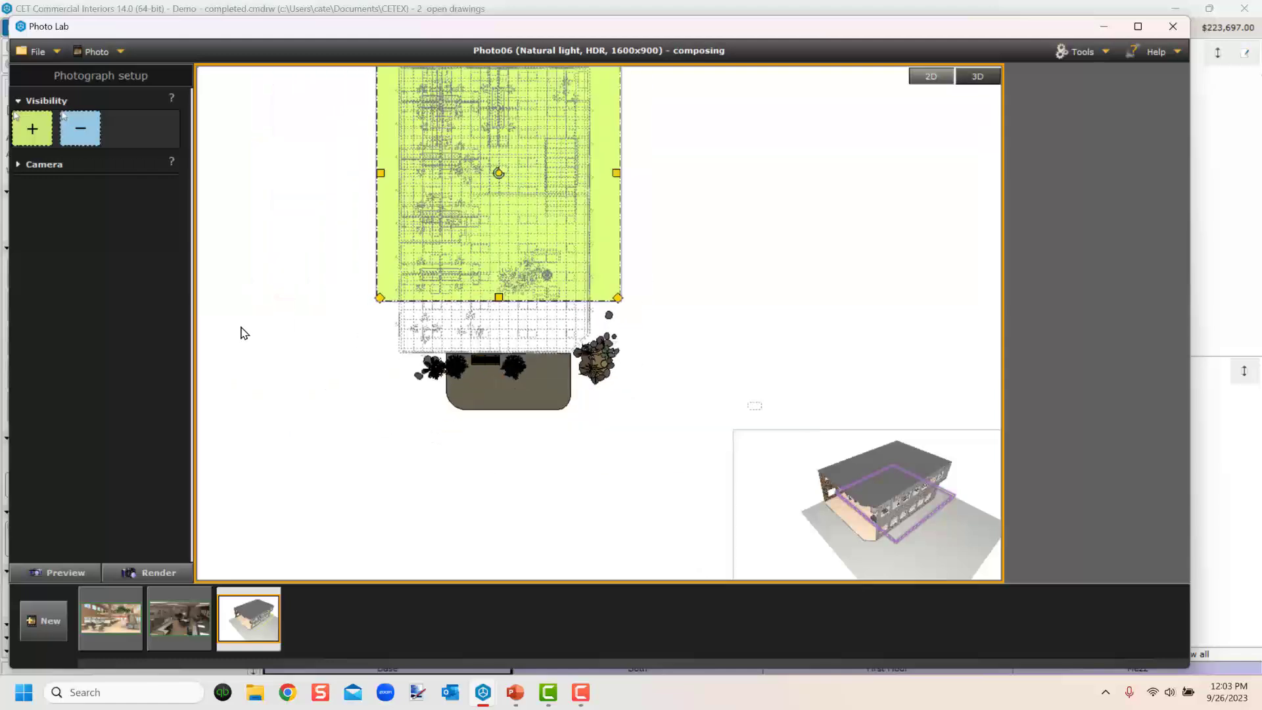
left_click(37, 130)
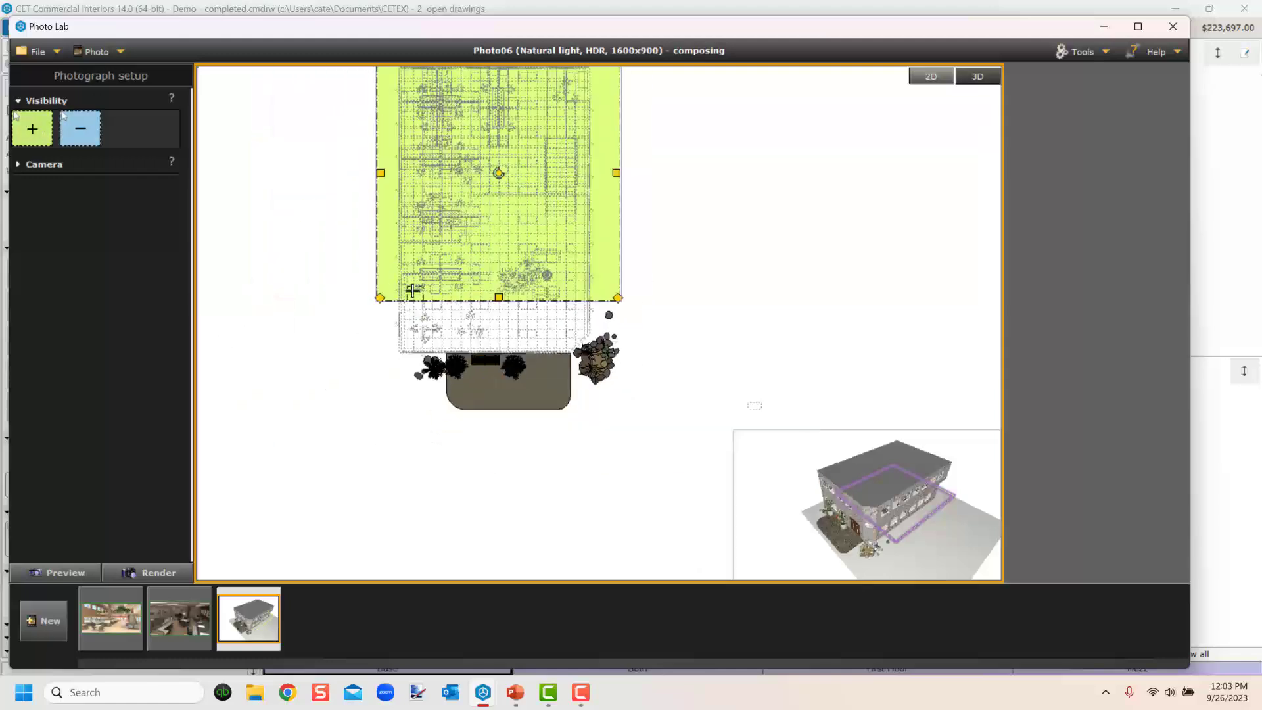
key("Escape")
Add a second show-overlapped-in-3D region covering the lower left area of the floor plan.
scroll(850, 520, "up", 1)
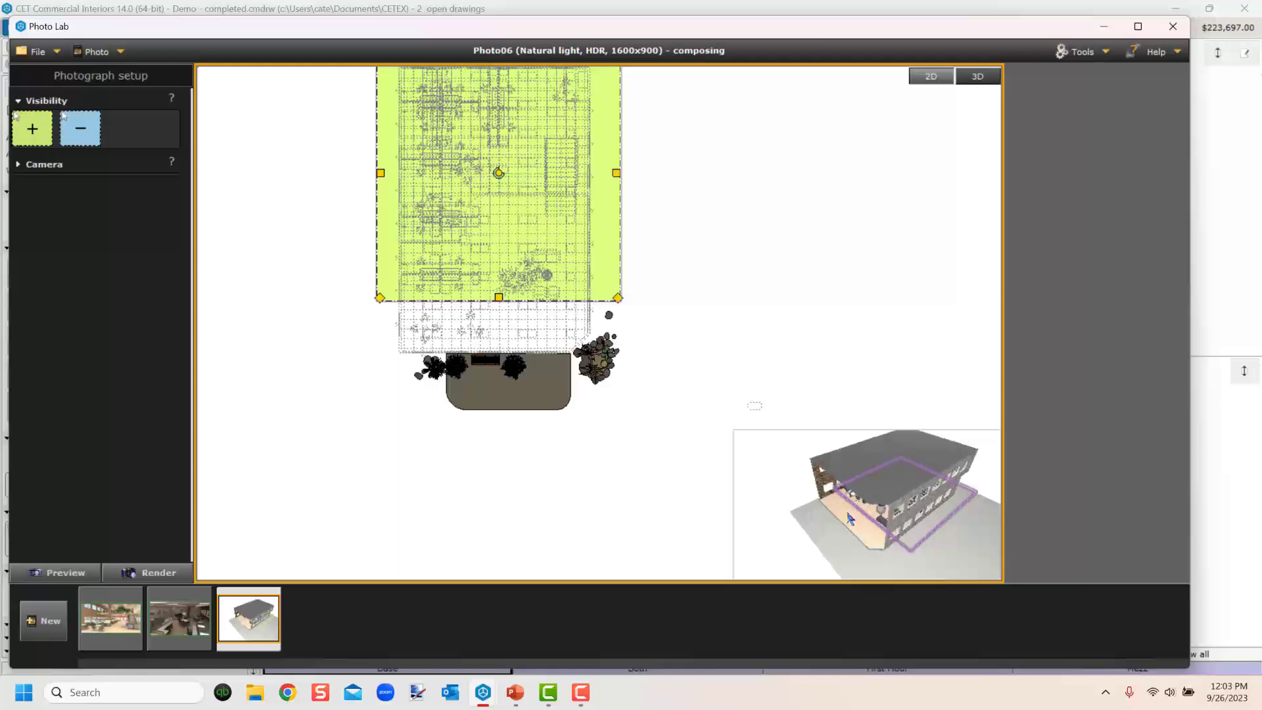
scroll(850, 519, "up", 4)
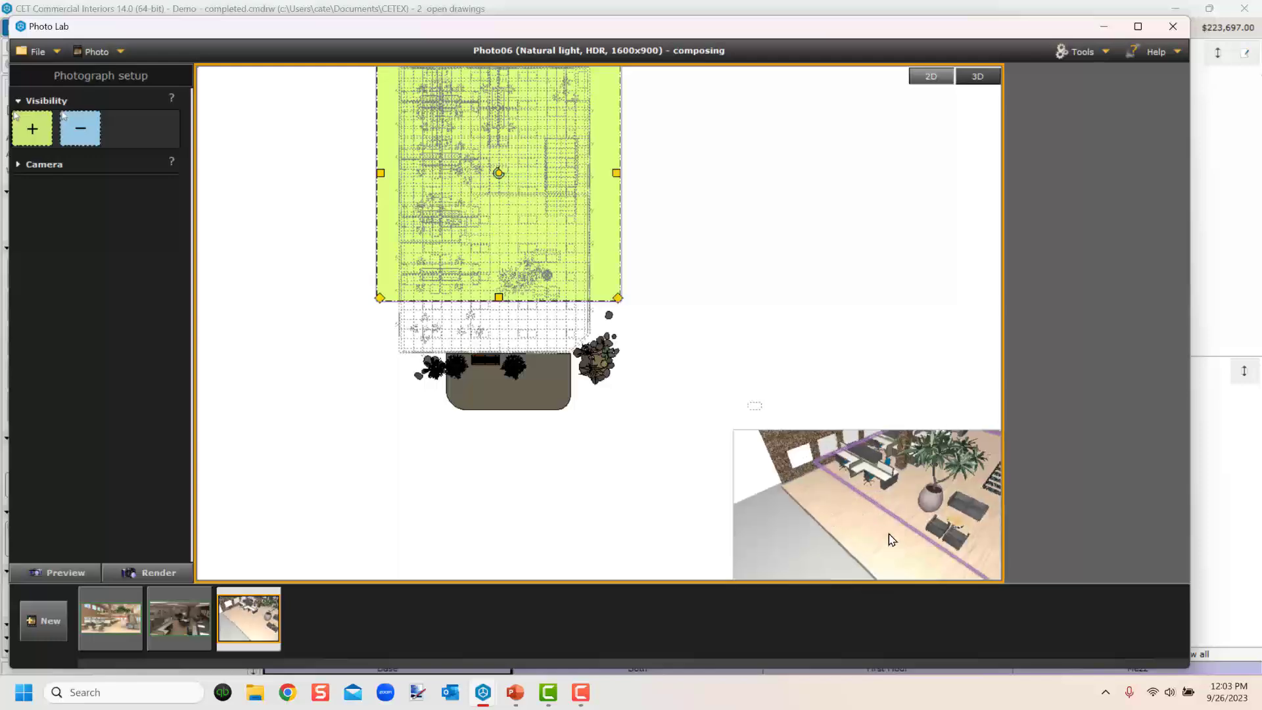
scroll(439, 281, "up", 3)
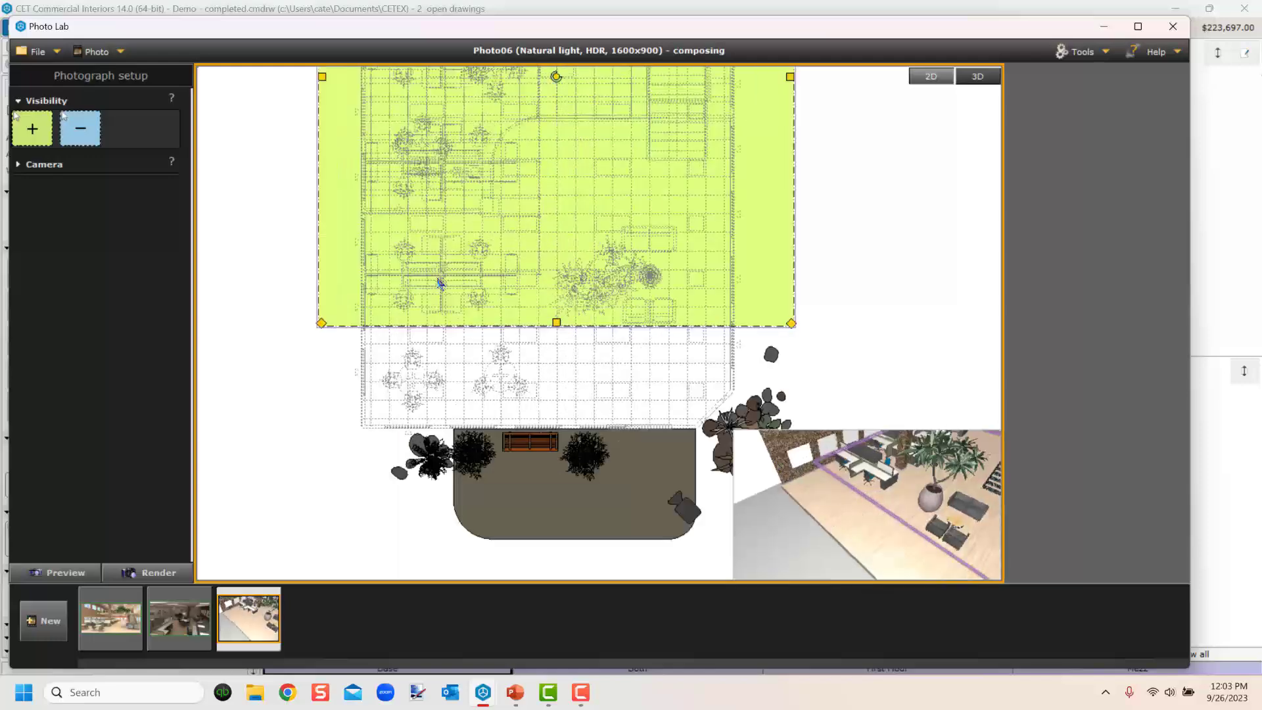
left_click(33, 130)
left_click_drag(383, 295, 533, 403)
left_click(795, 539)
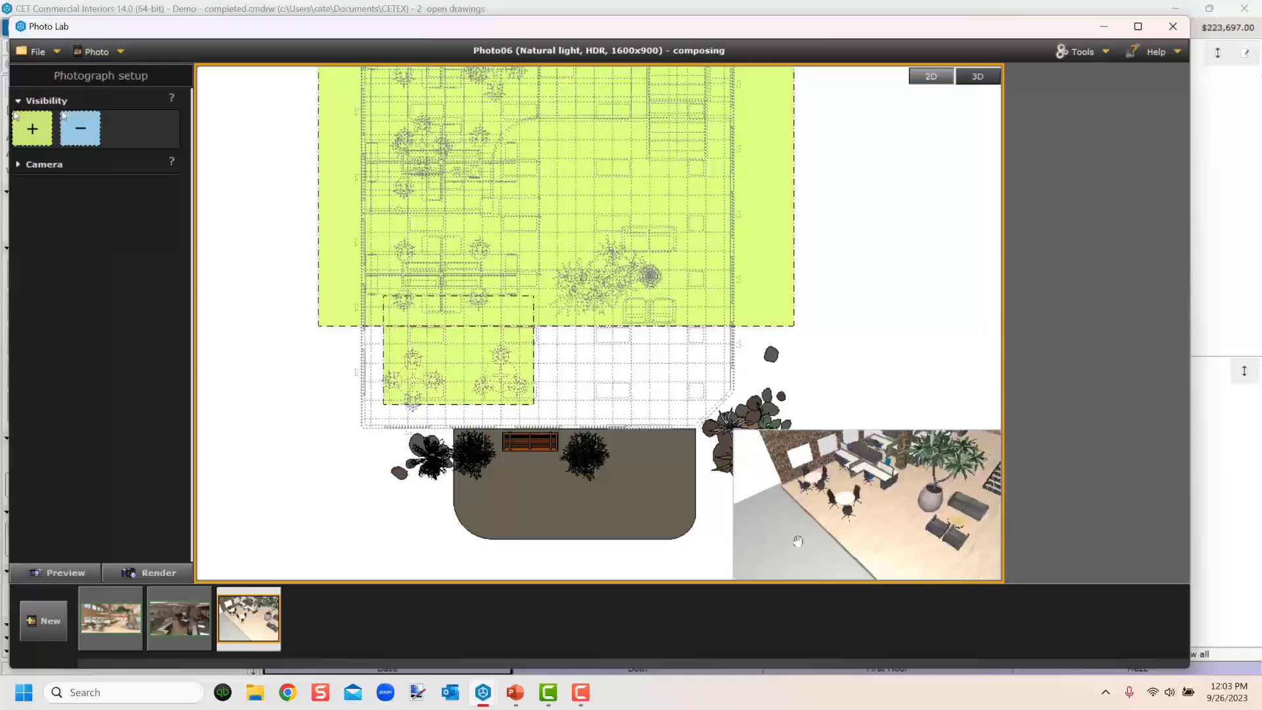
scroll(794, 538, "down", 5)
right_click_drag(796, 540, 810, 485)
scroll(450, 290, "down", 6)
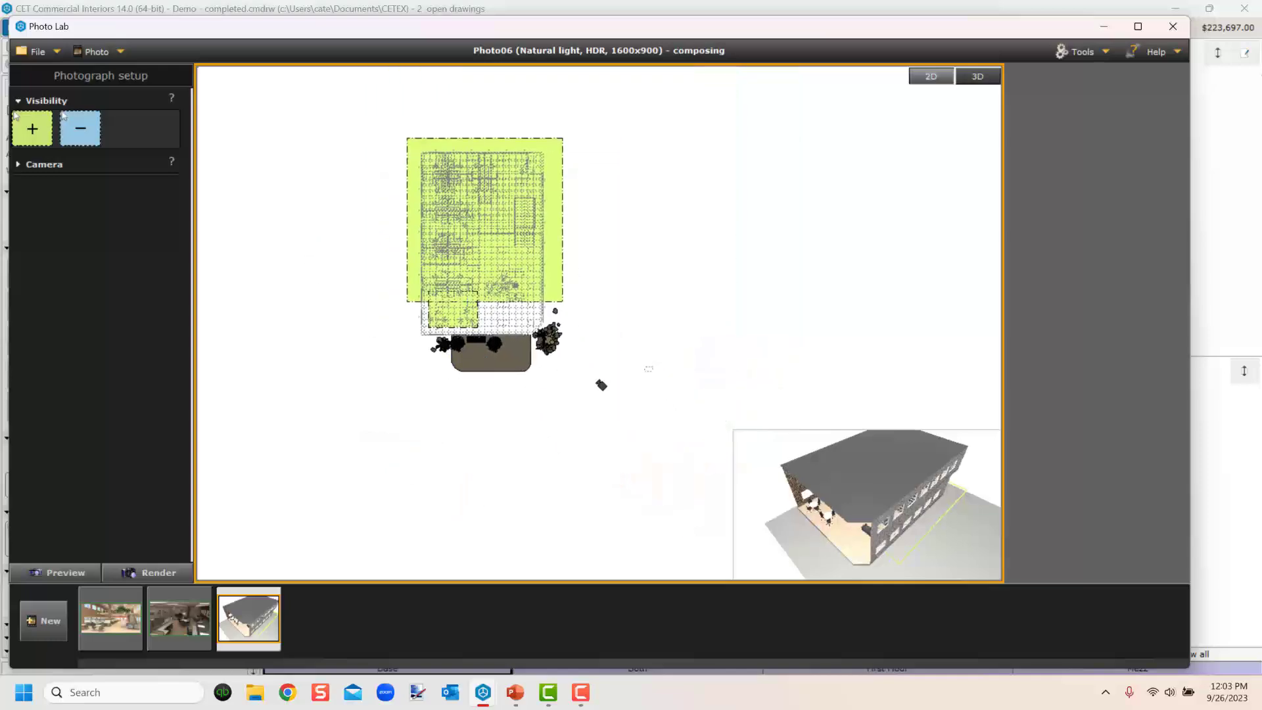
Open the camera settings and reposition the camera south of the building, aiming its target into the floor plan.
left_click(39, 165)
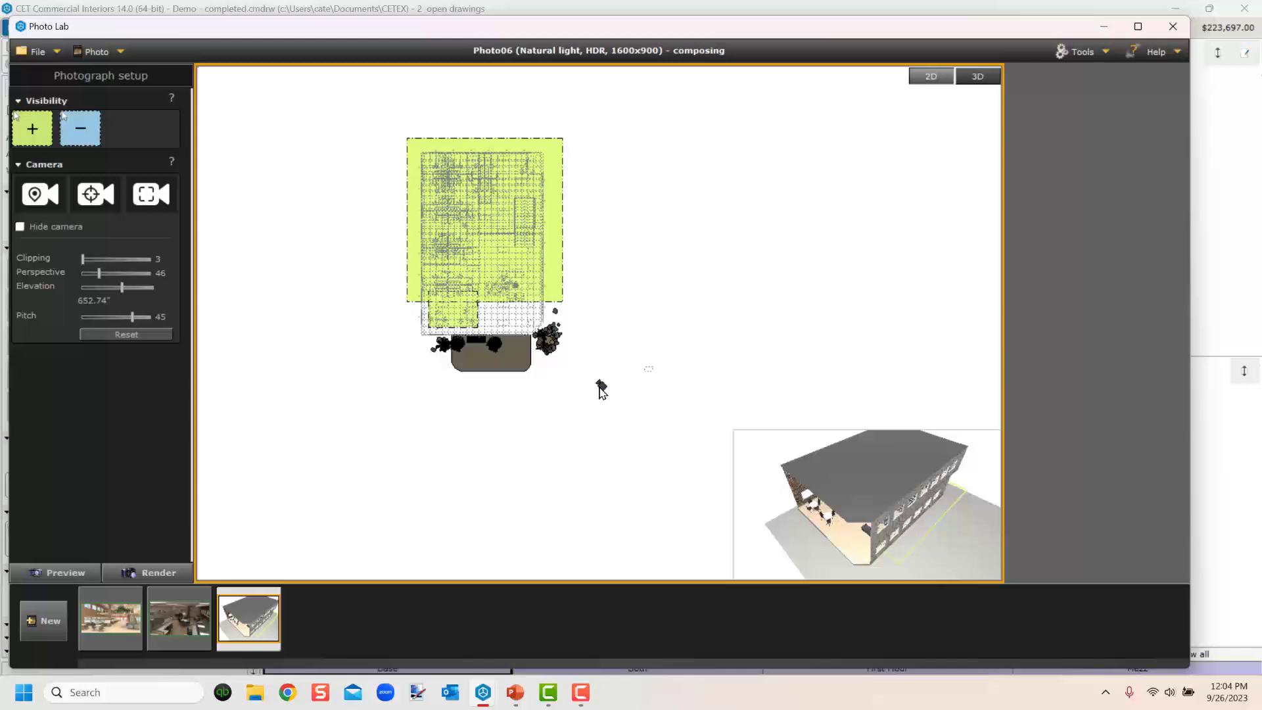
mouse_move(601, 389)
left_mouse_down()
mouse_move(585, 416)
mouse_move(515, 403)
mouse_move(508, 371)
mouse_move(503, 385)
left_mouse_up()
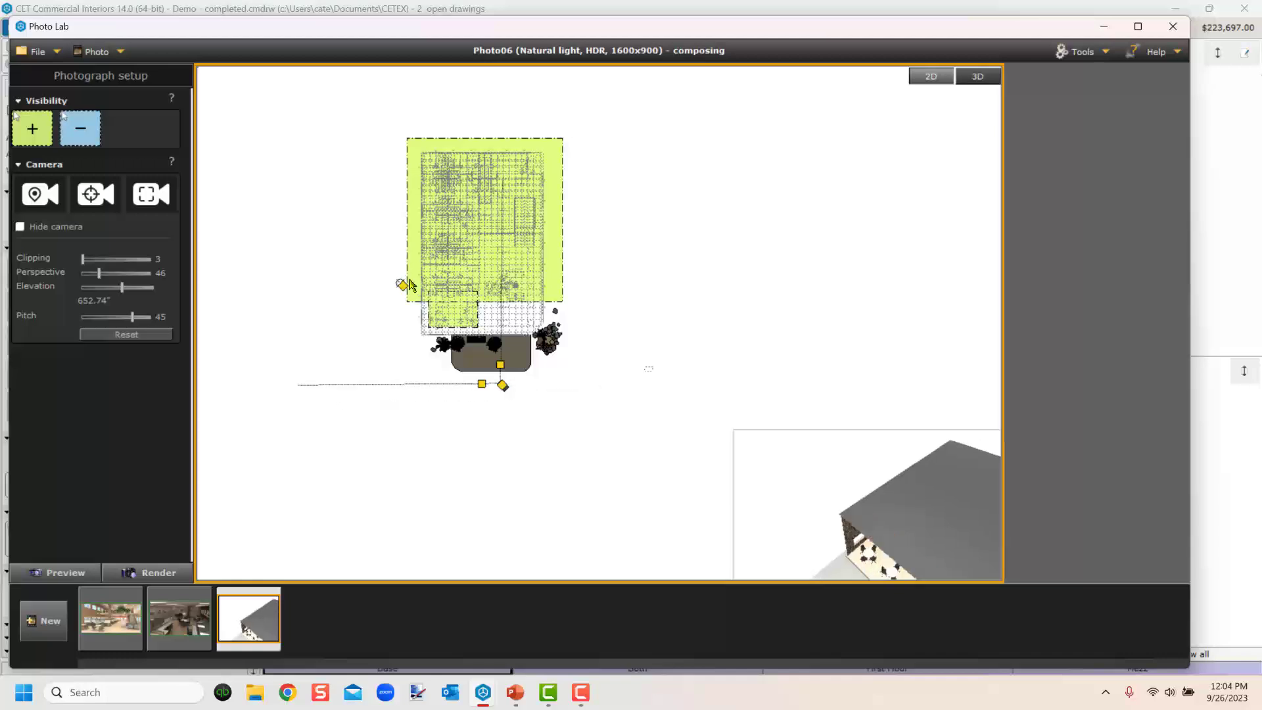
left_click_drag(409, 284, 490, 237)
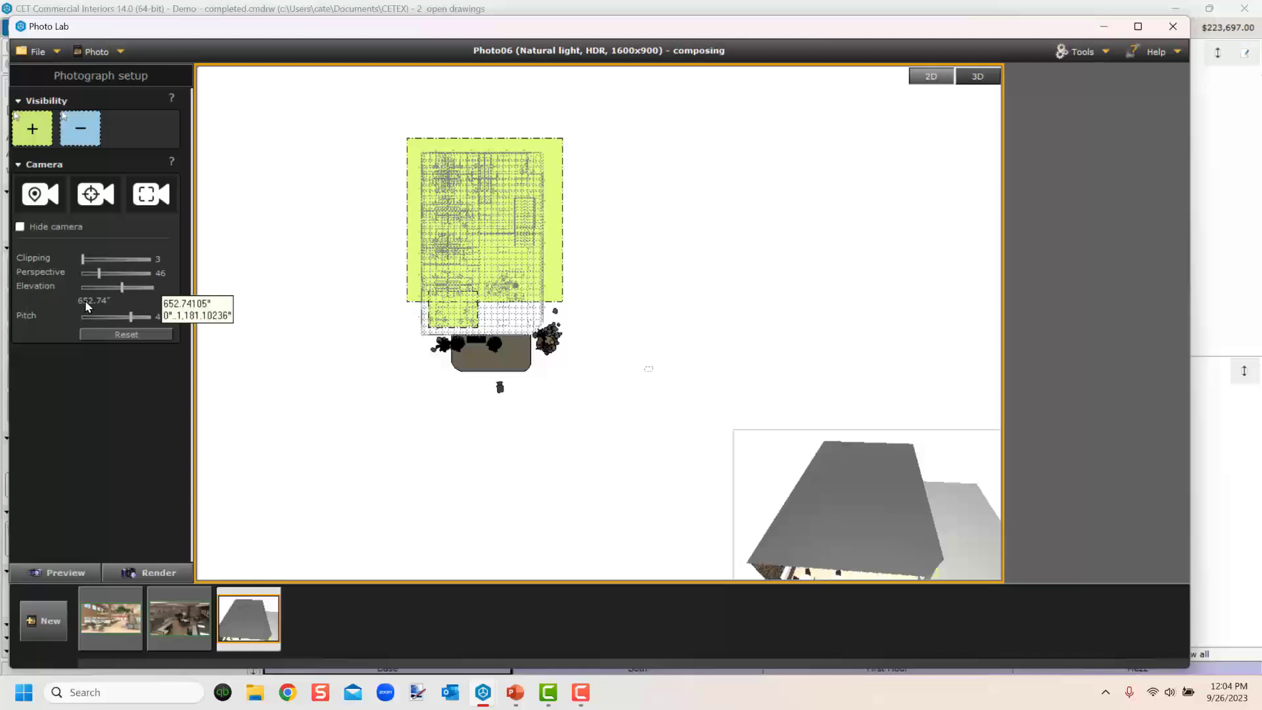
Set the camera elevation to 10' and tilt the camera pitch down to 22.
left_click_drag(109, 300, 60, 303)
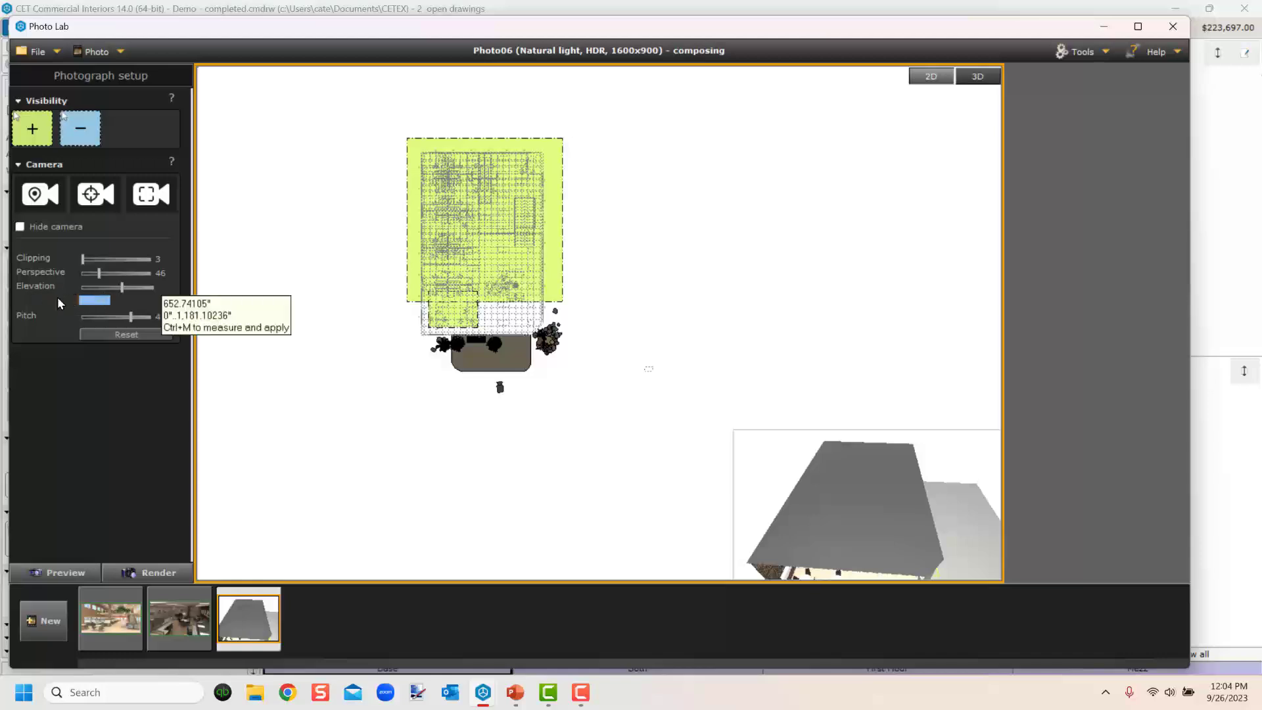
type("10'")
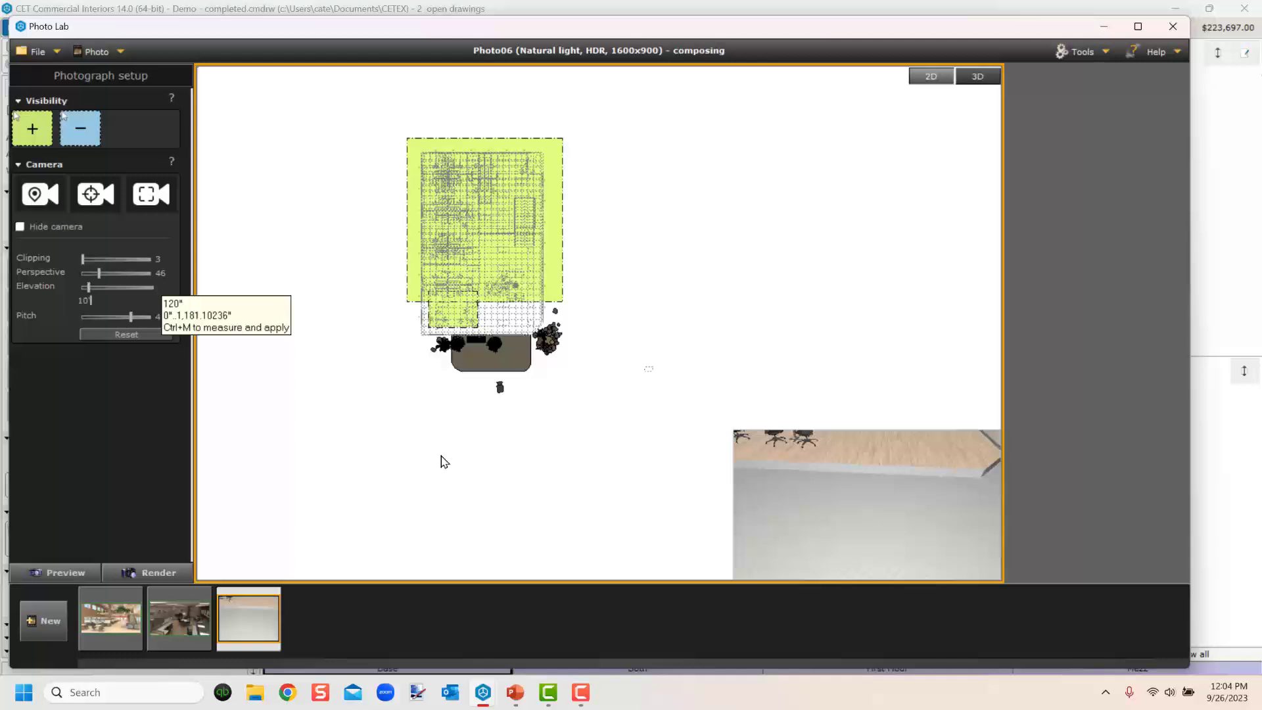
left_click_drag(910, 550, 837, 503)
left_click_drag(101, 288, 76, 310)
type("10'")
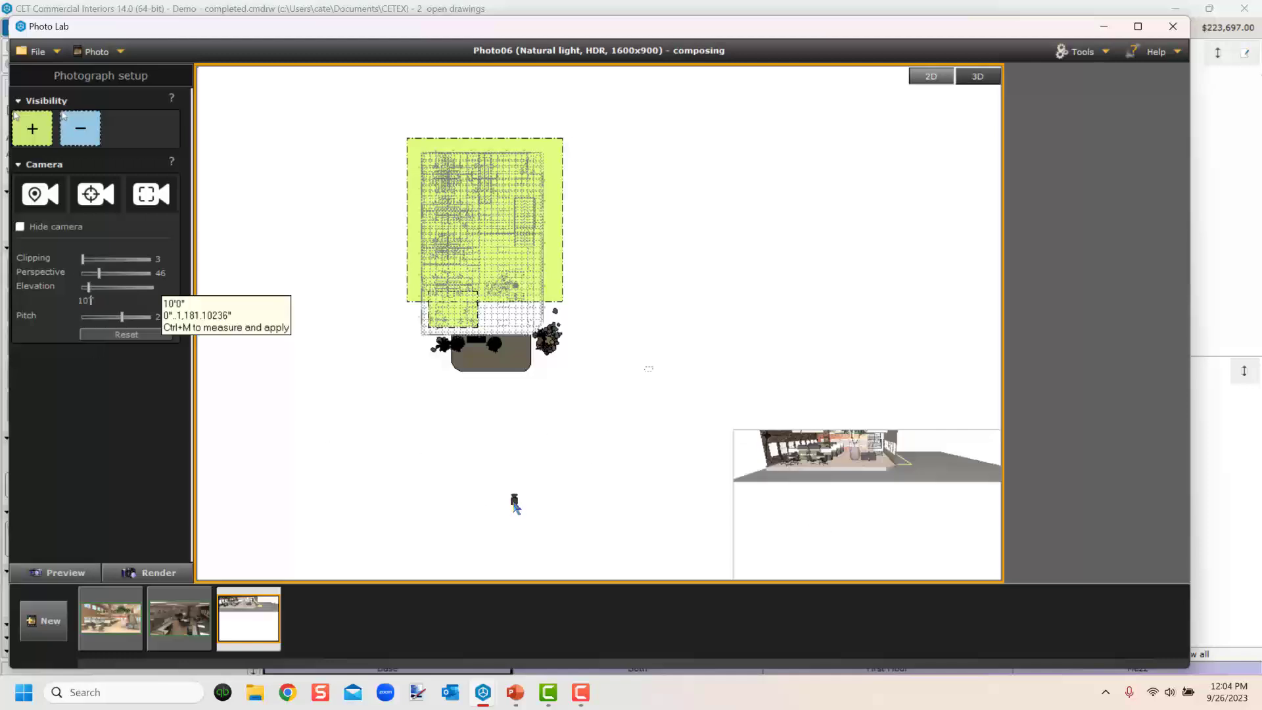
Move the camera closer to the building, fit the view to the camera, and switch to the 3D photo view.
left_click_drag(516, 506, 489, 421)
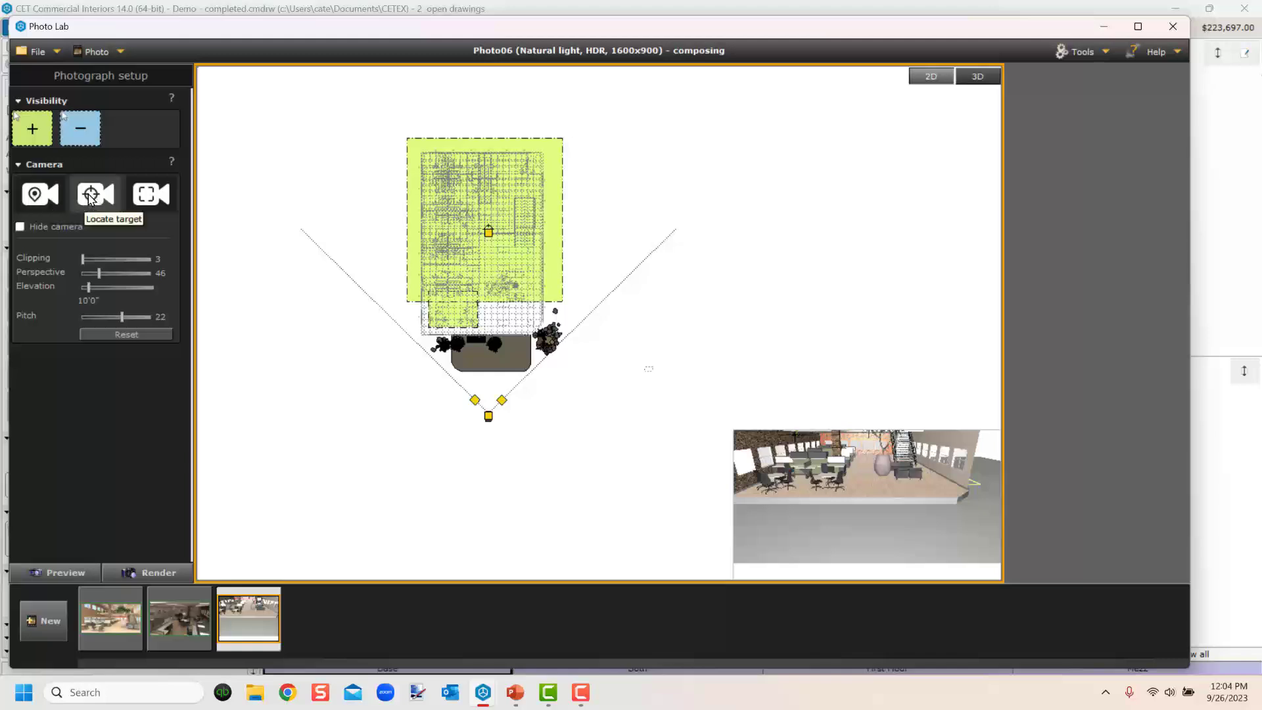
left_click(149, 194)
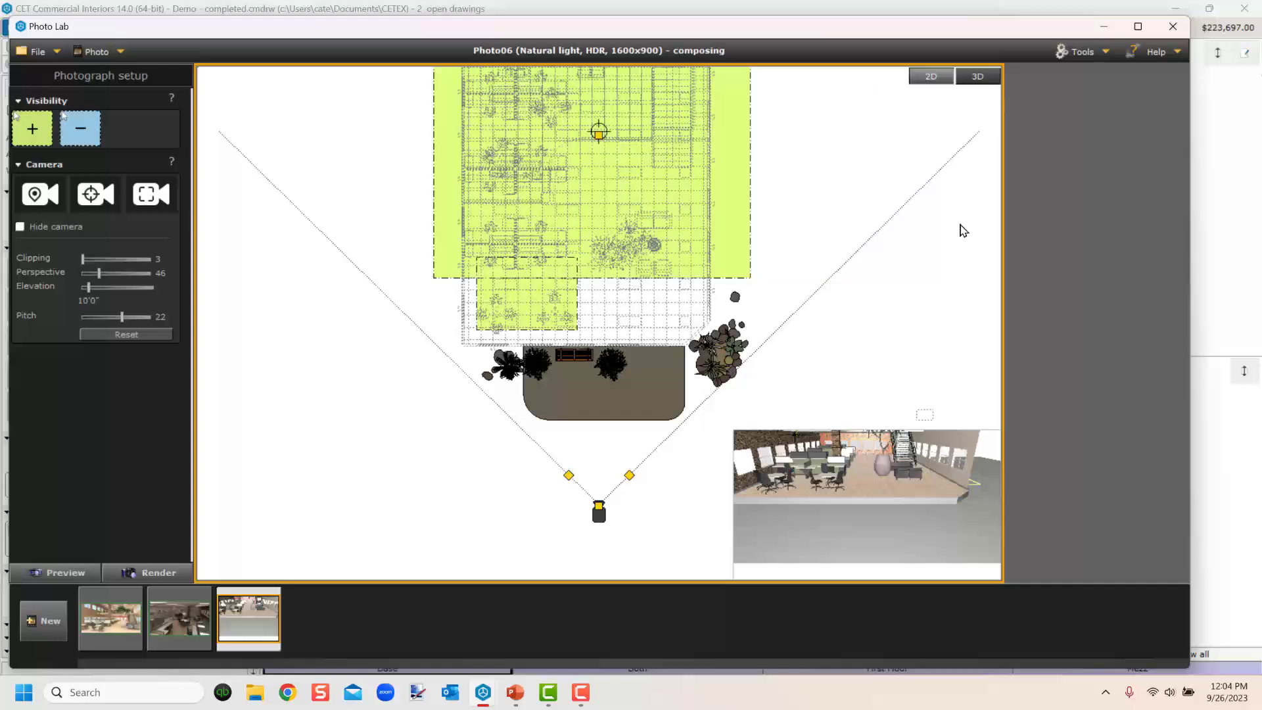
left_click(974, 76)
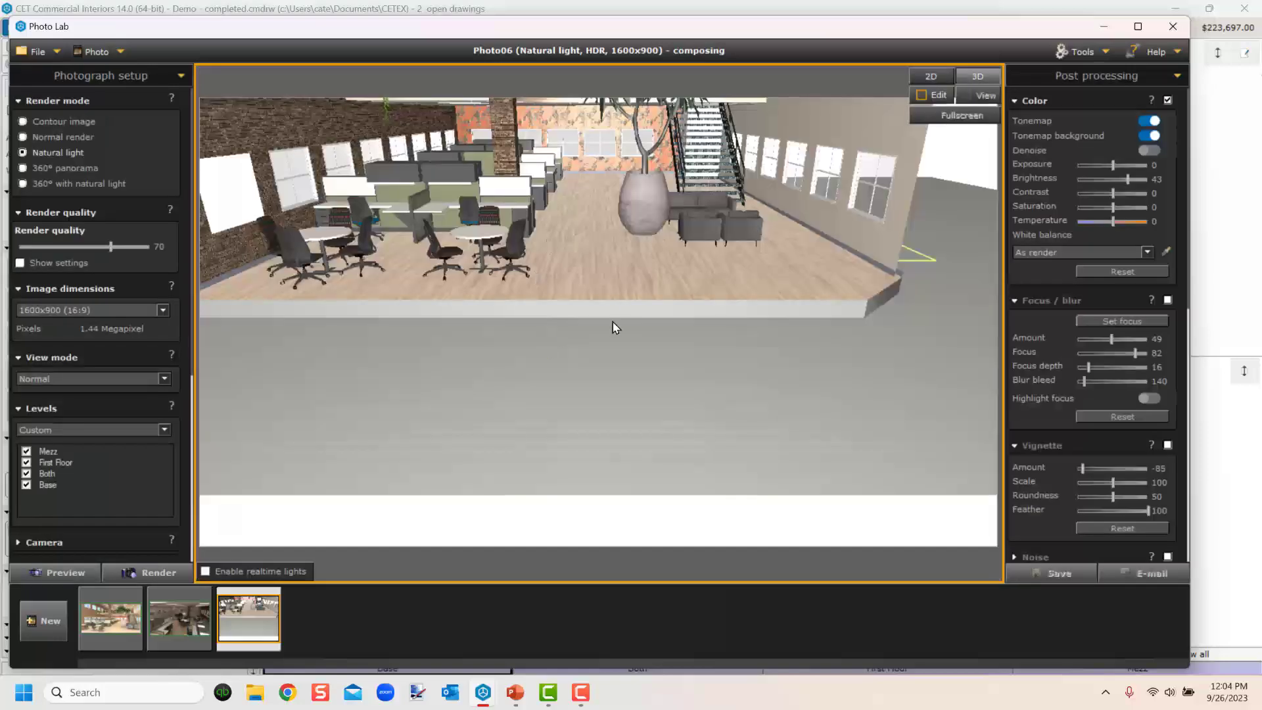
Orbit and zoom the photo camera in toward the open-office seating area near the planter.
right_click_drag(613, 322, 648, 391)
scroll(647, 376, "down", 1)
middle_click_drag(647, 375, 663, 364)
right_click_drag(645, 339, 695, 434)
scroll(694, 434, "down", 2)
mouse_move(694, 435)
middle_mouse_down()
mouse_move(673, 421)
mouse_move(695, 439)
middle_mouse_up()
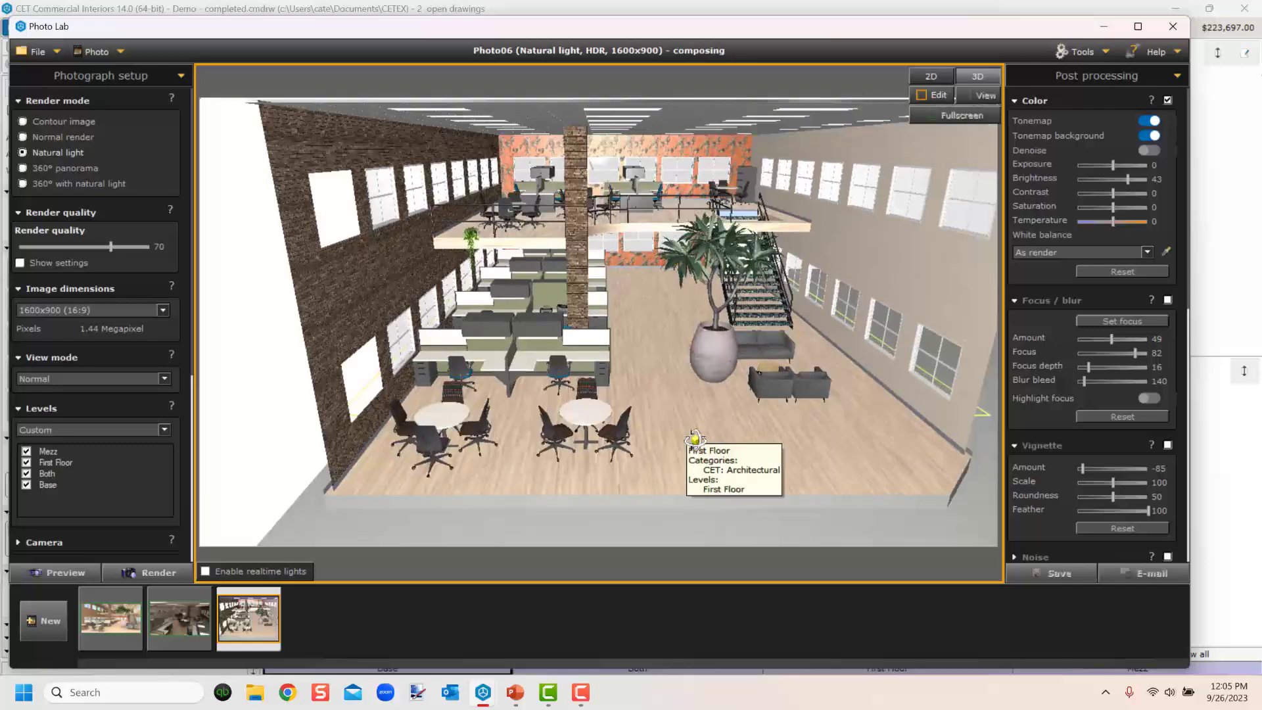
scroll(673, 393, "up", 2)
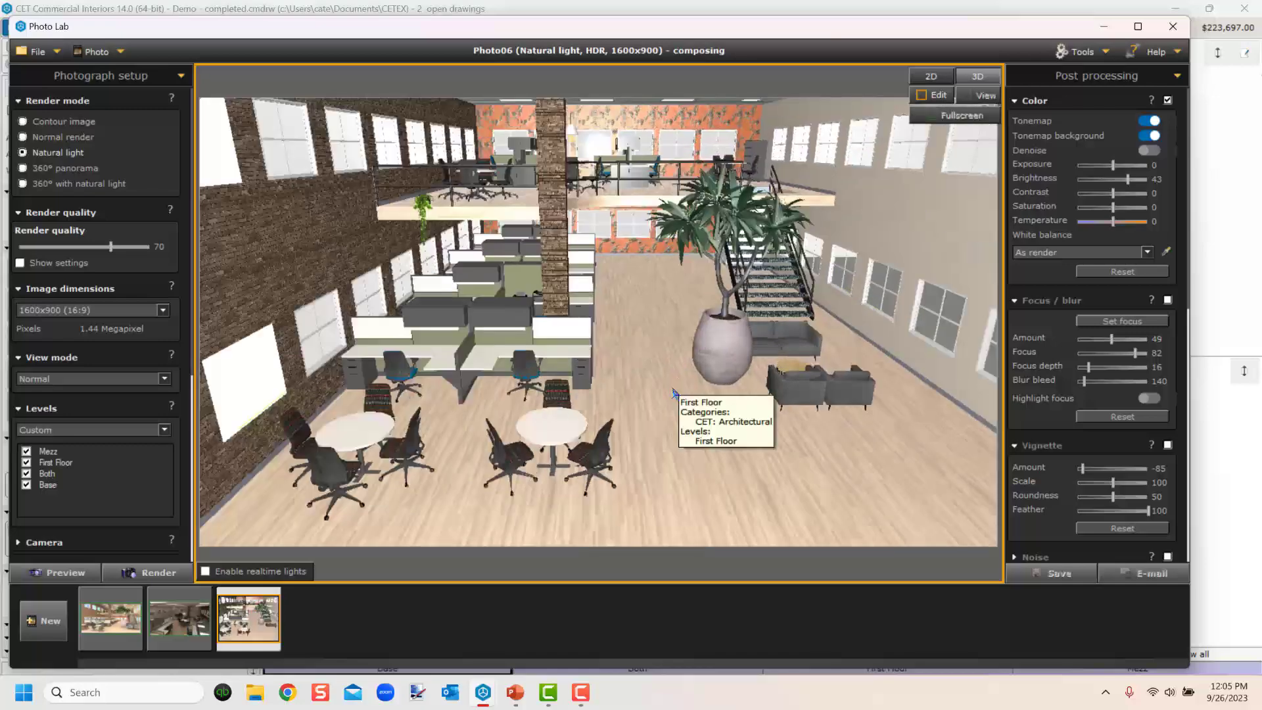
middle_click_drag(673, 389, 656, 445)
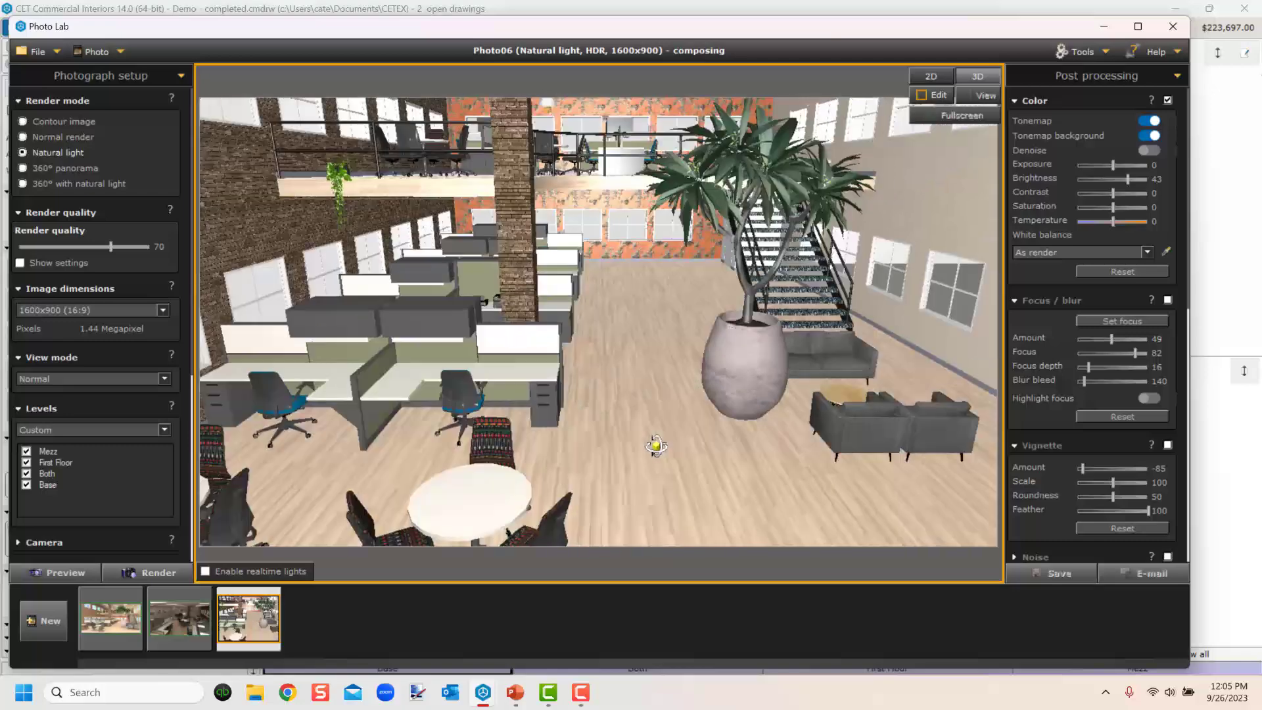
Open the camera settings and set the camera elevation to 7'.
scroll(132, 259, "down", 3)
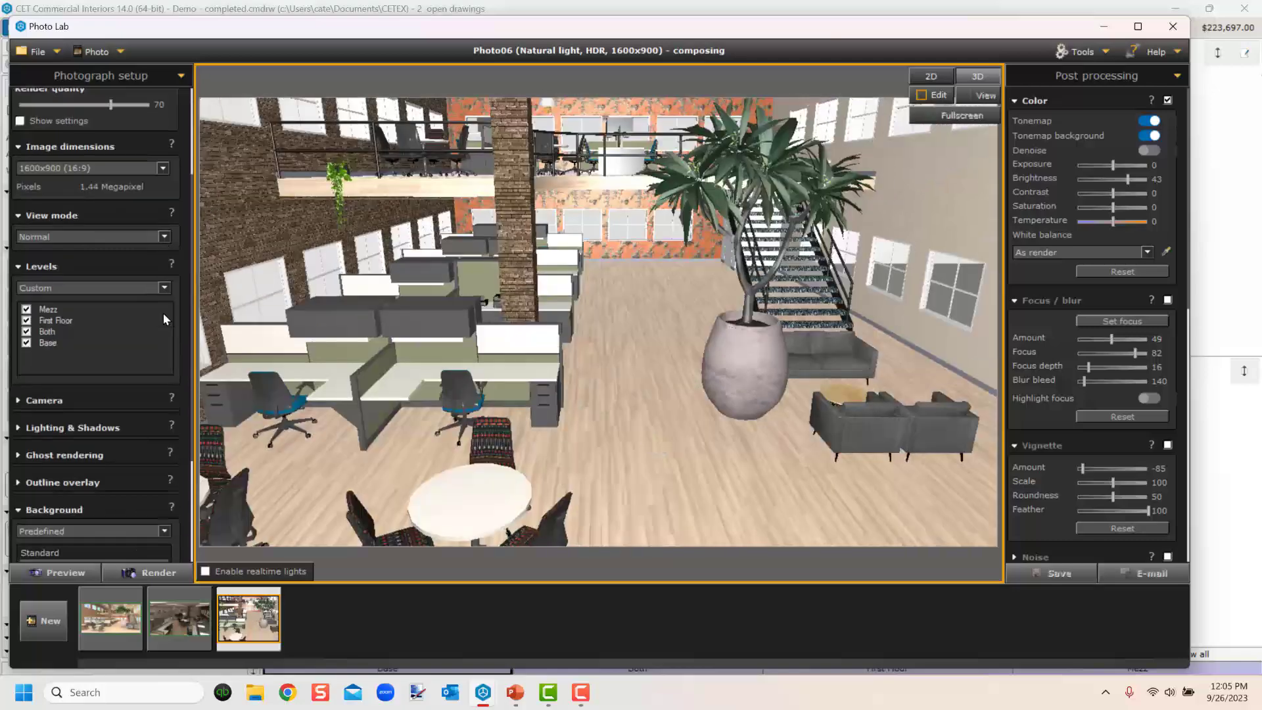
left_click(50, 329)
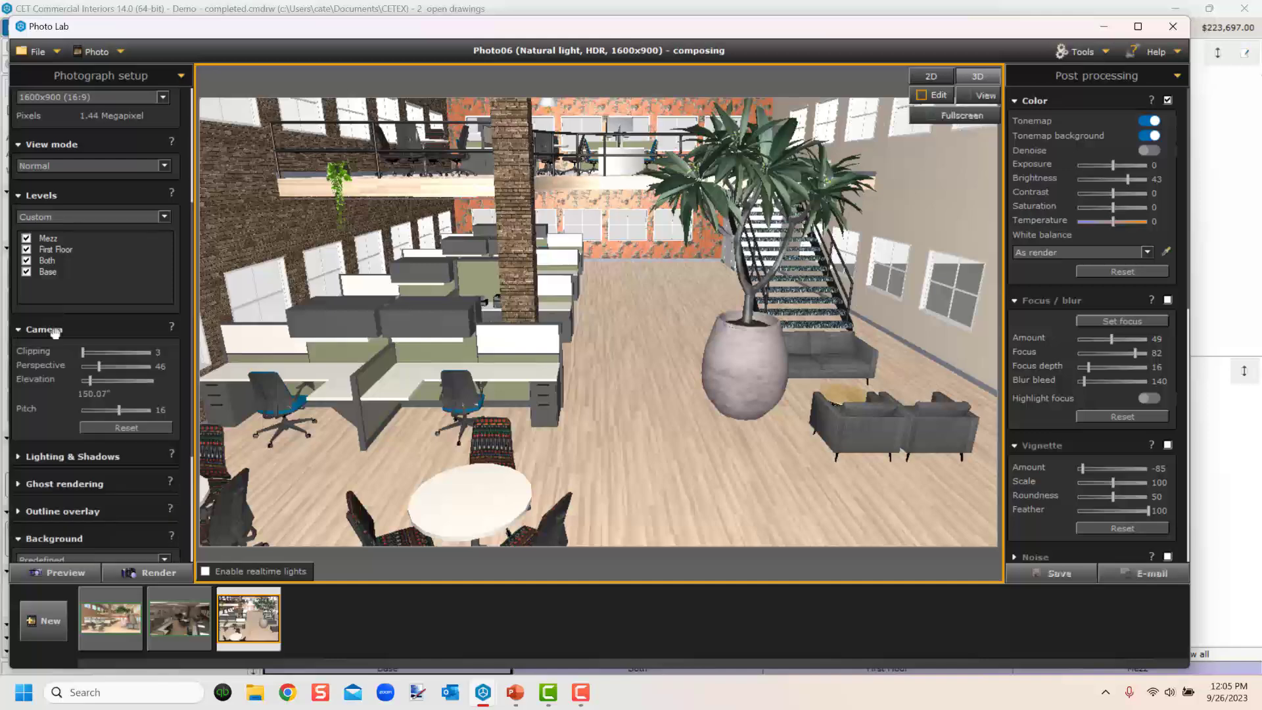
mouse_move(96, 395)
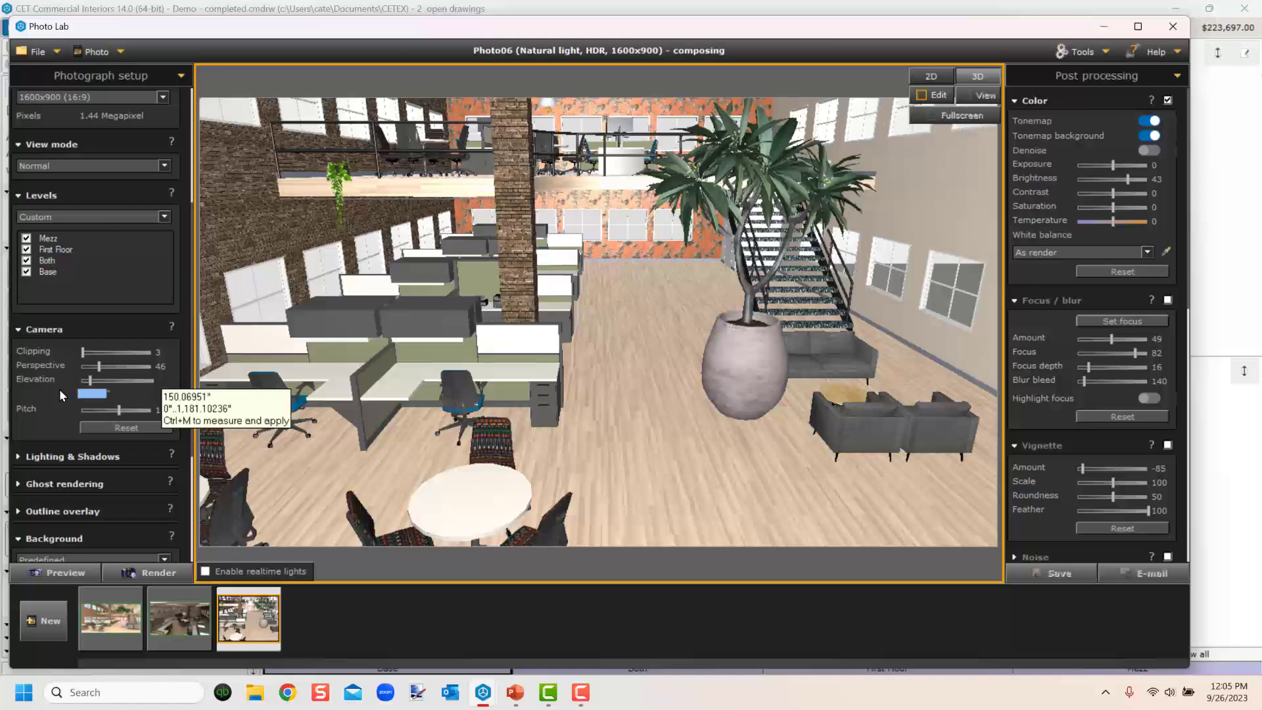
type("10'")
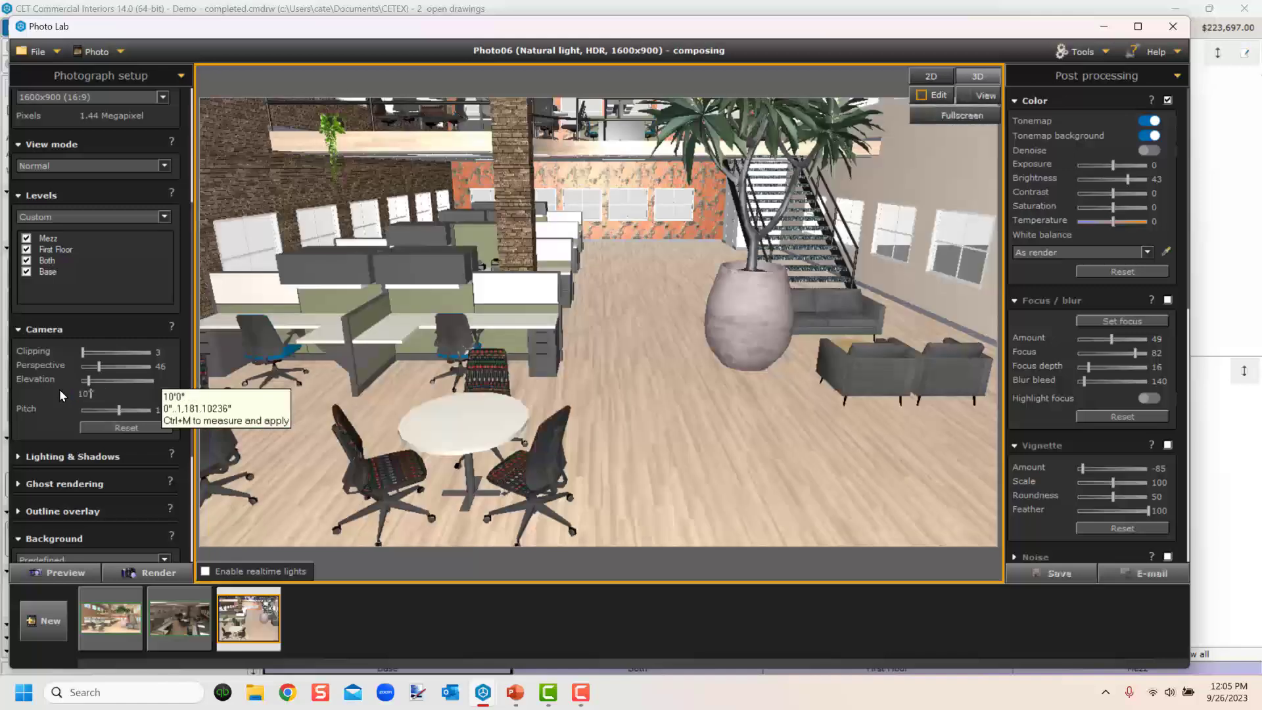
key("BackSpace")
double_click(92, 396)
type("7")
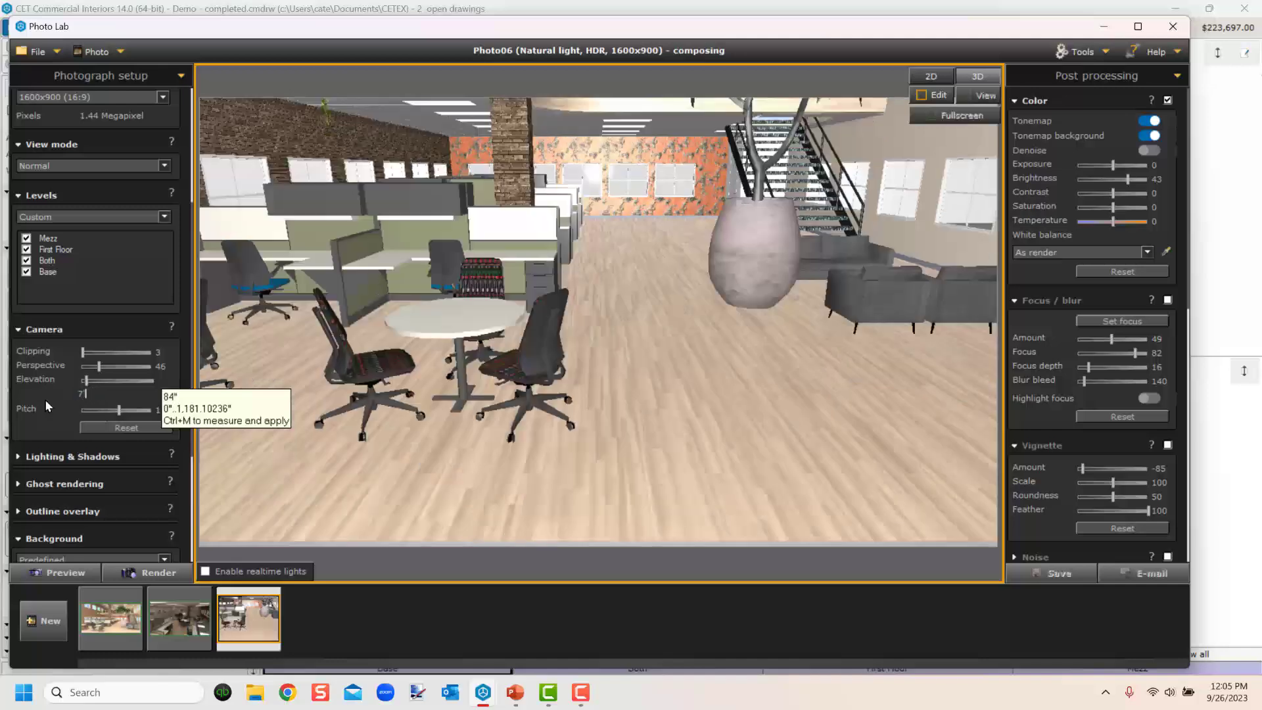
Use the Perspective tool to widen the camera perspective to 49.
right_click(642, 345)
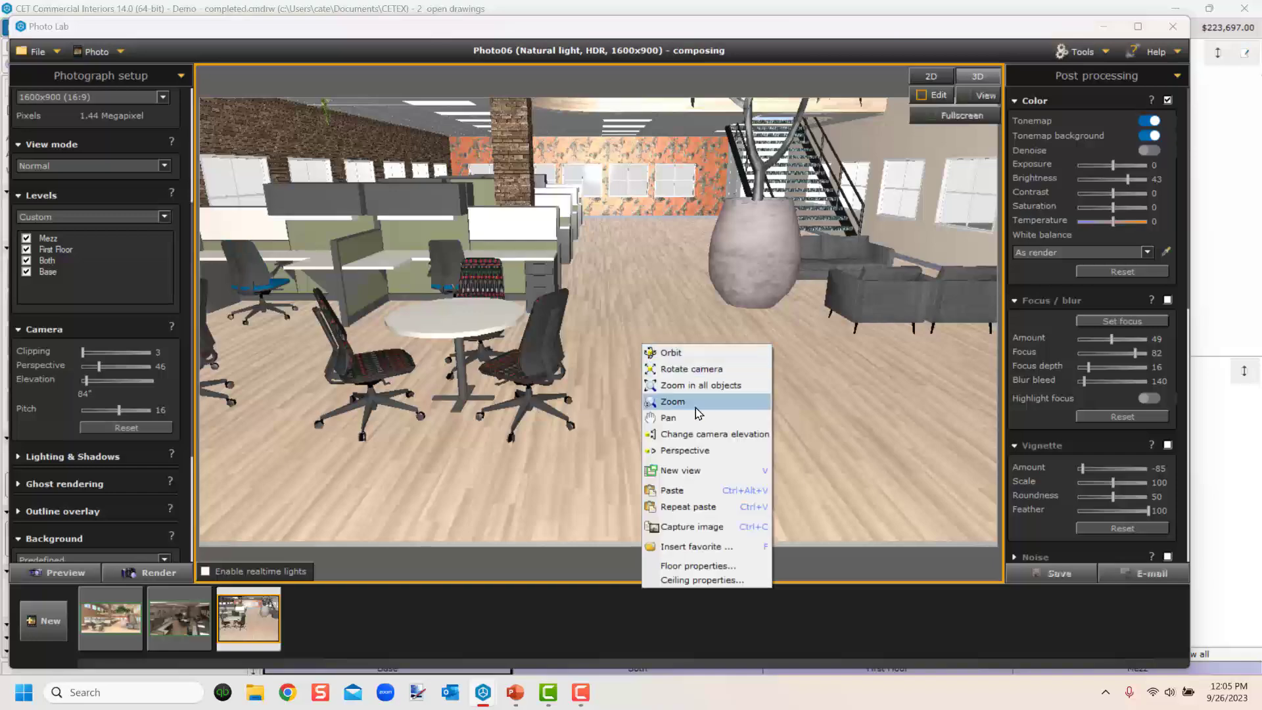
left_click(676, 452)
left_click_drag(717, 471, 684, 431)
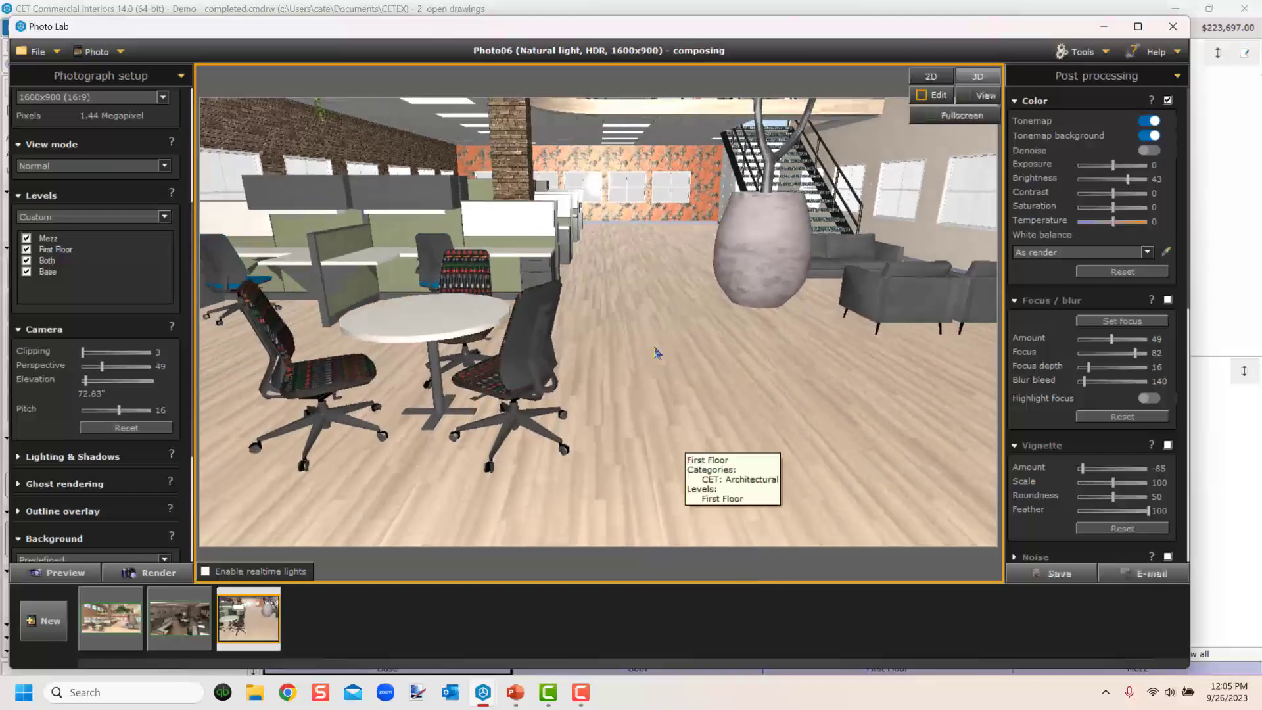
Set the camera pitch to 0 so the view looks straight down the office.
scroll(657, 353, "down", 4)
scroll(657, 353, "up", 2)
middle_click_drag(658, 353, 608, 392)
scroll(658, 403, "down", 3)
scroll(653, 393, "up", 1)
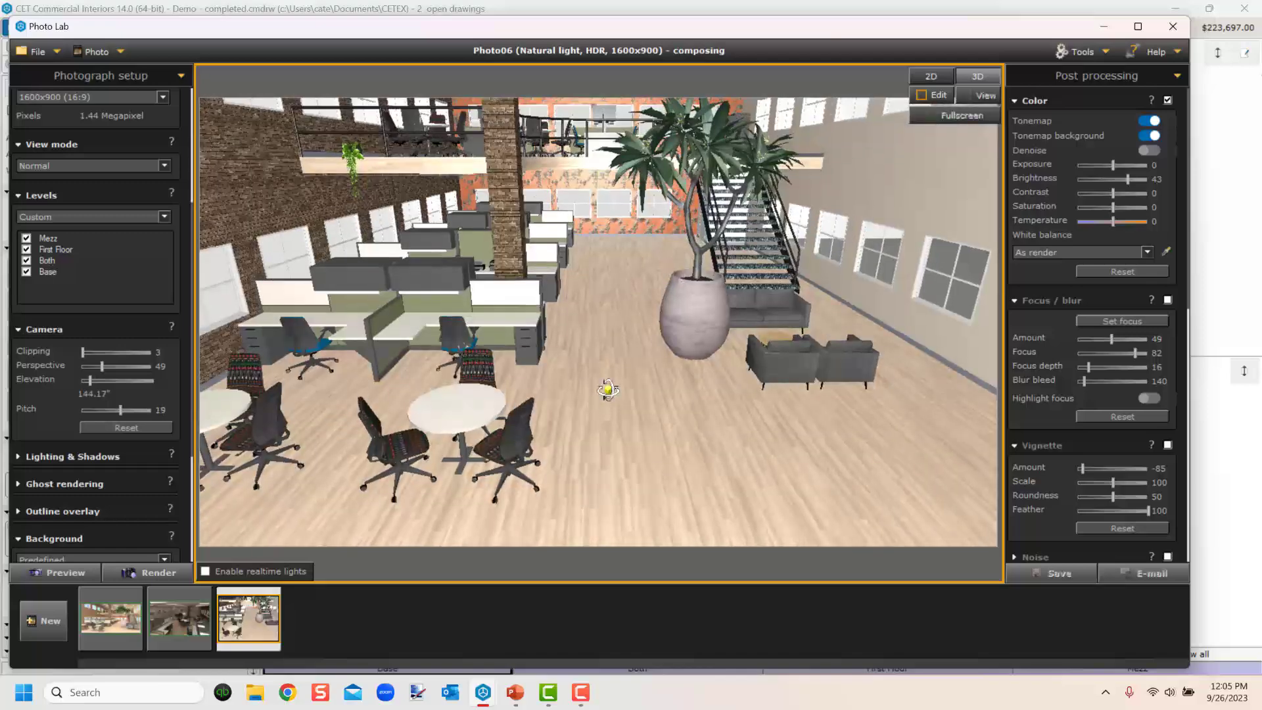
scroll(606, 391, "up", 2)
left_click_drag(120, 410, 132, 408)
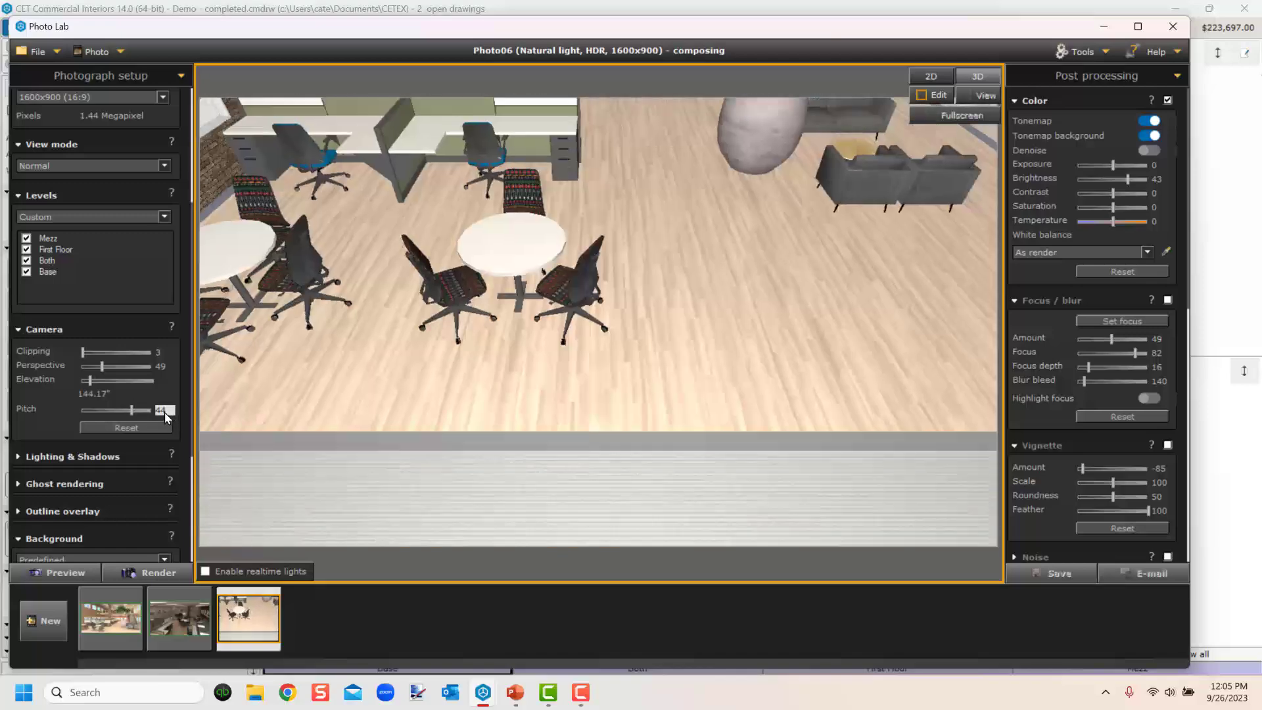
left_click(167, 411)
type("0")
key("Return")
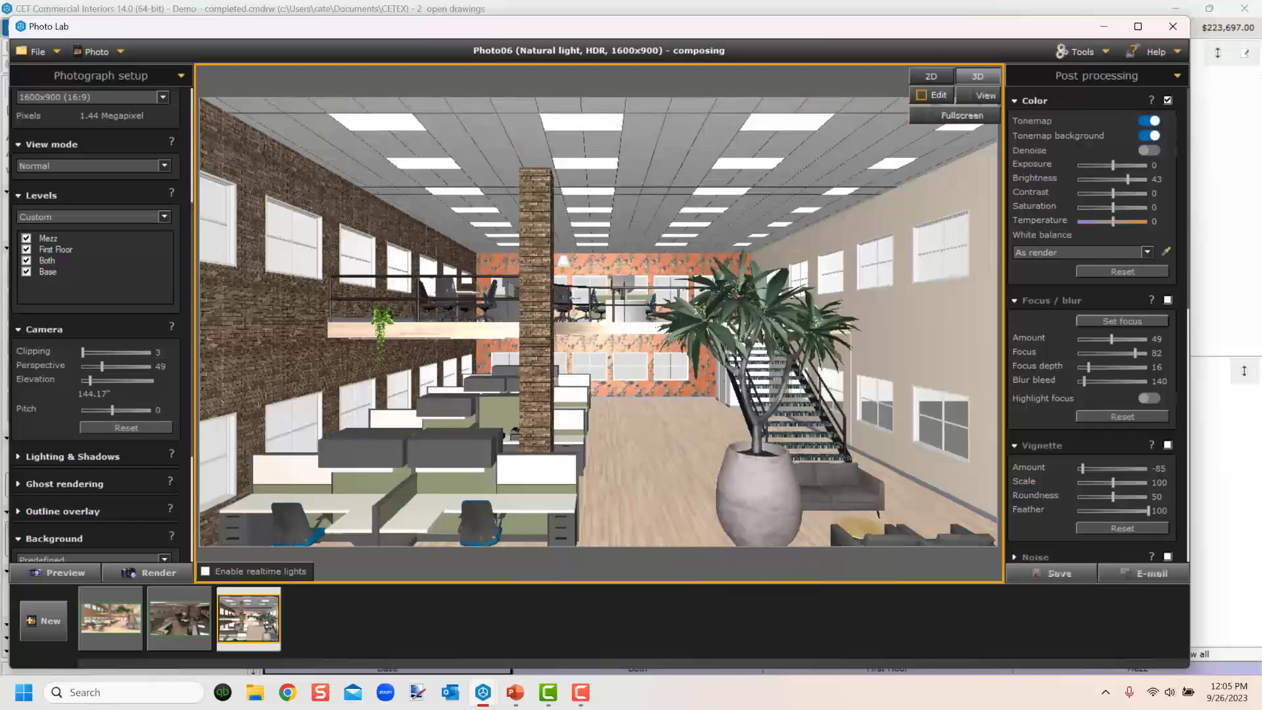
Lower the camera elevation to 7' for an eye-level view.
left_click(104, 393)
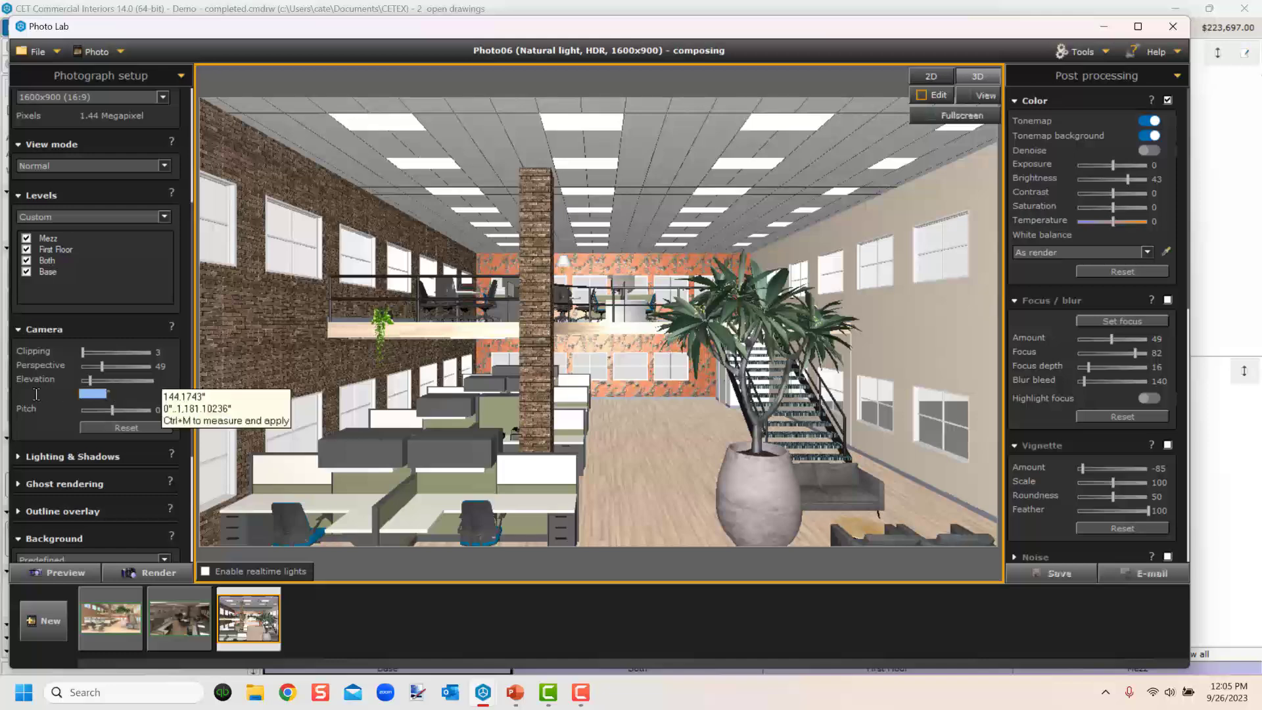
type("6'")
key("Return")
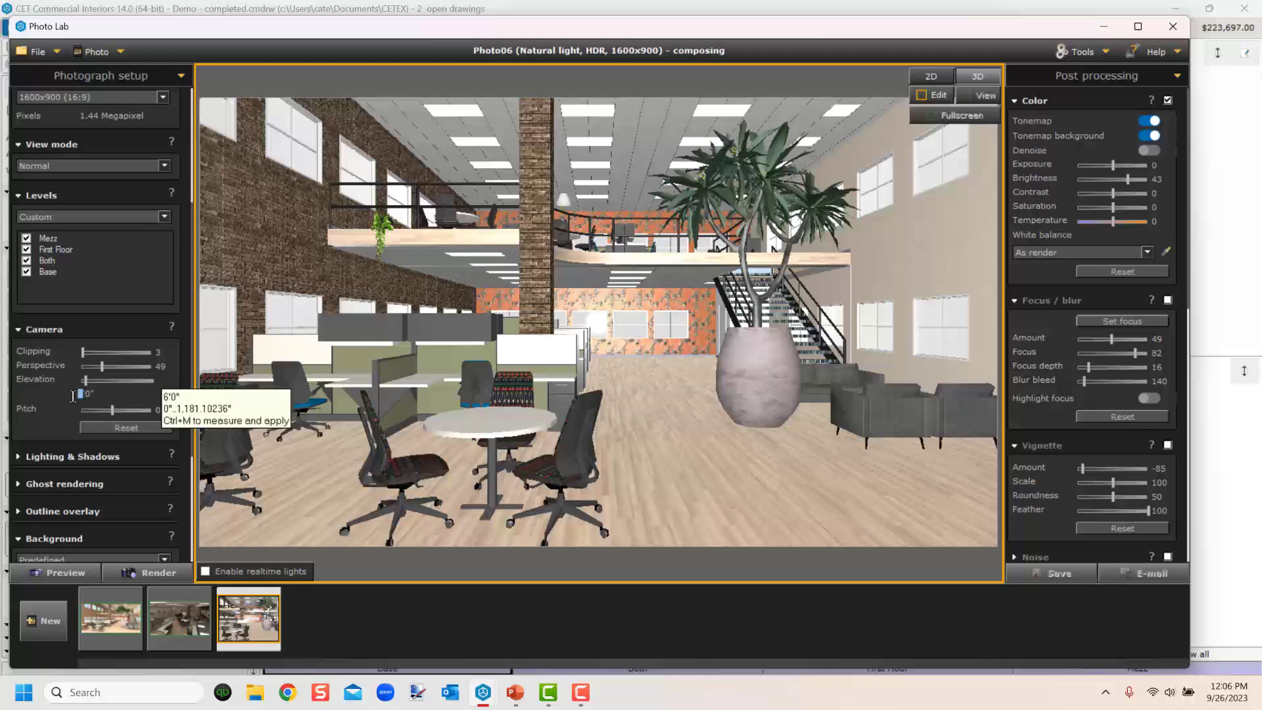
type("7")
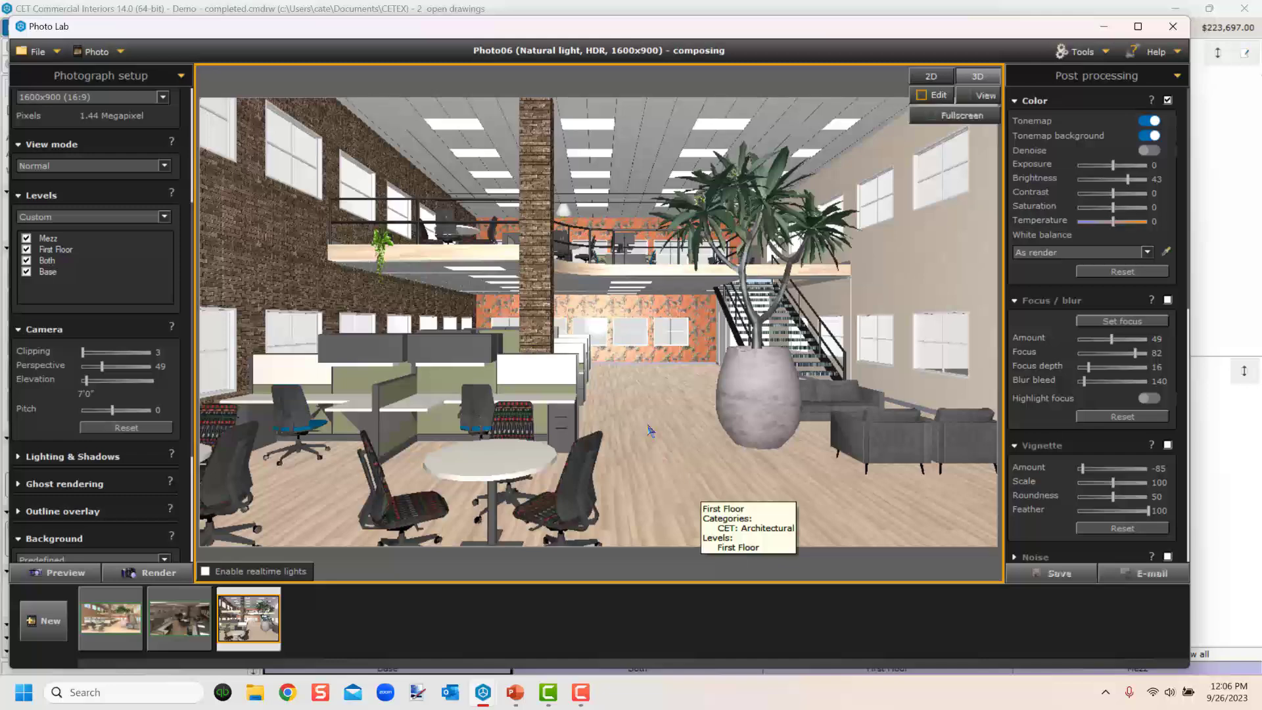
Collapse the camera settings and try the predefined Blue, Black and Faded backgrounds.
left_click(42, 330)
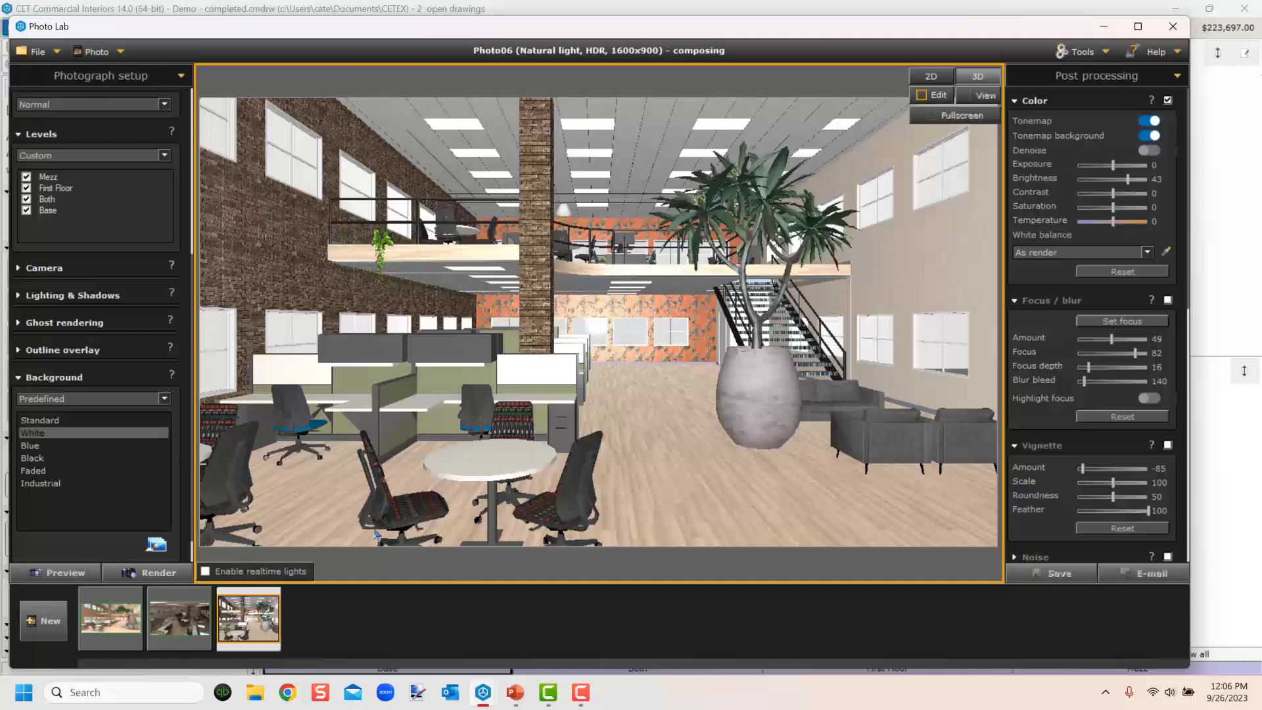
left_click(34, 446)
left_click(33, 458)
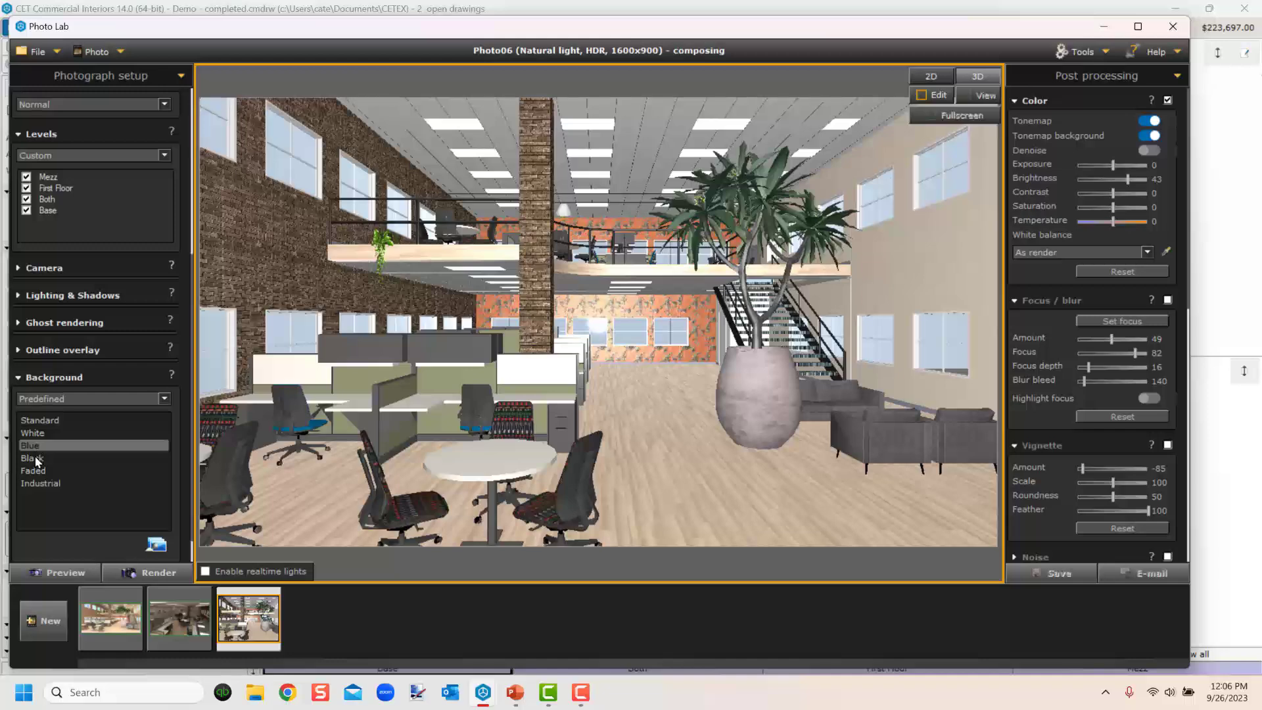
left_click(41, 469)
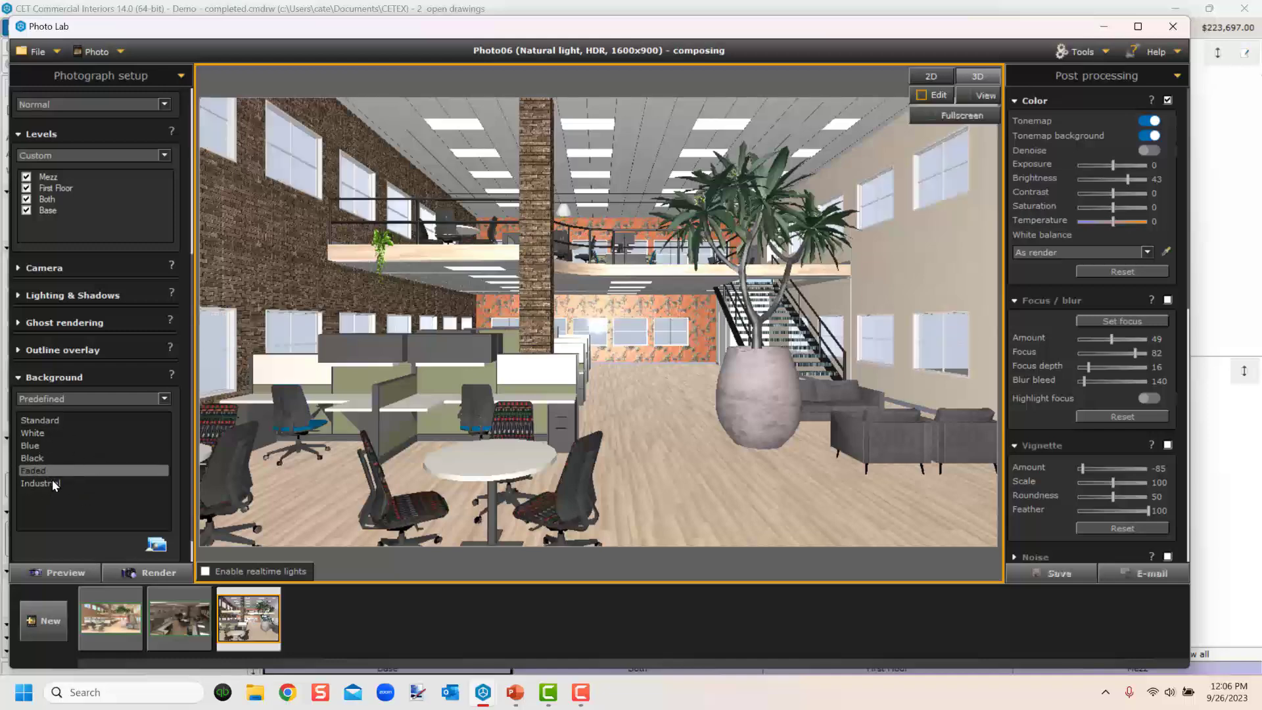
Switch the background type to Panorama and try the snowy forest and Chicago from river panoramas.
left_click(164, 399)
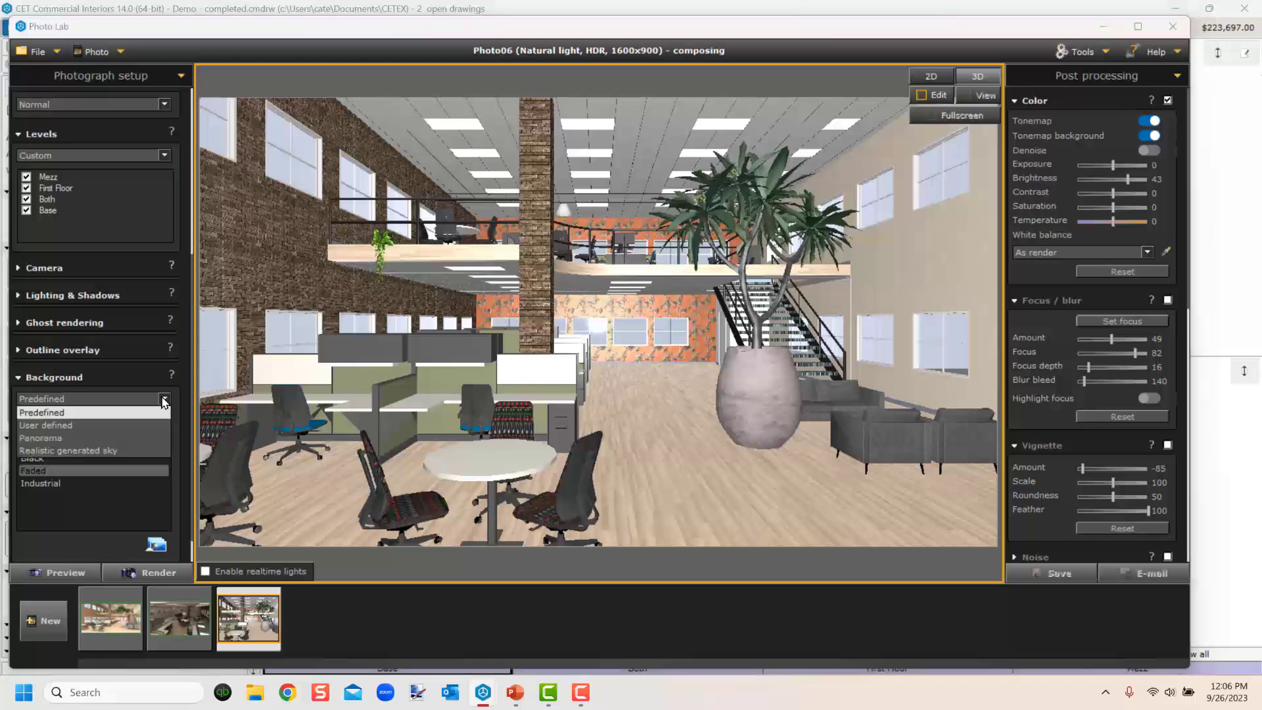
left_click(57, 436)
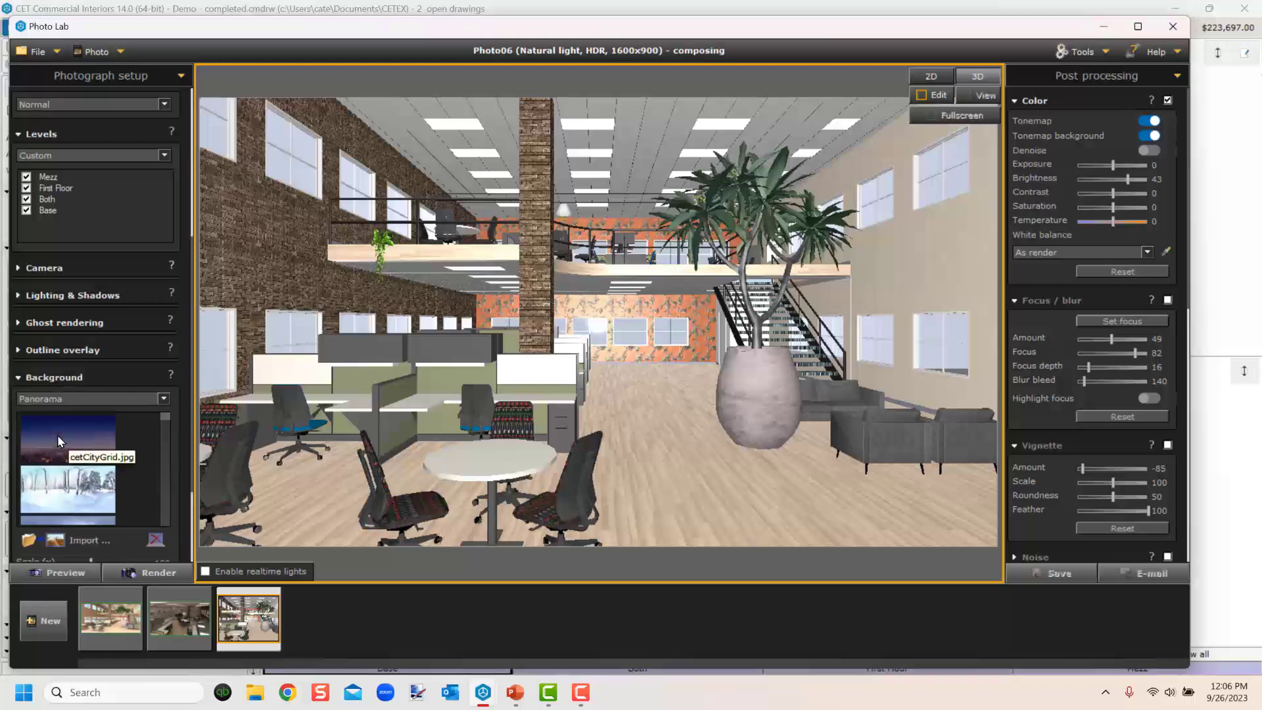
left_click(61, 489)
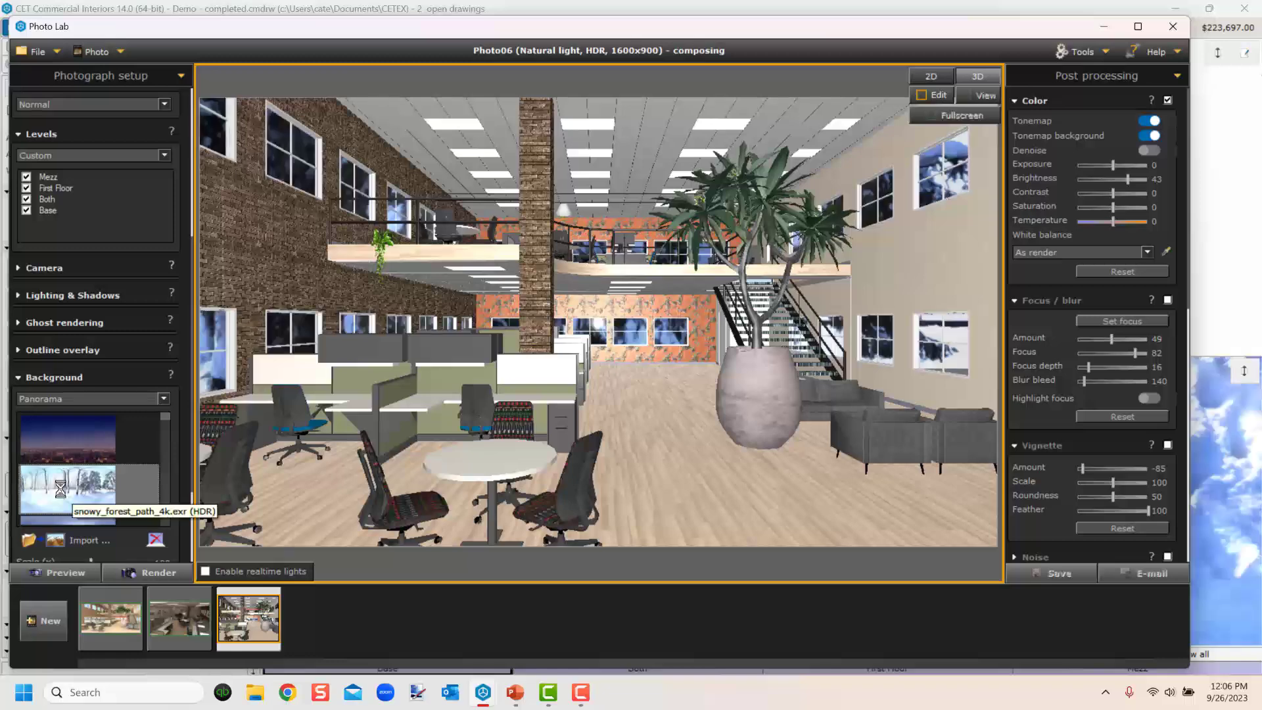
scroll(99, 510, "down", 2)
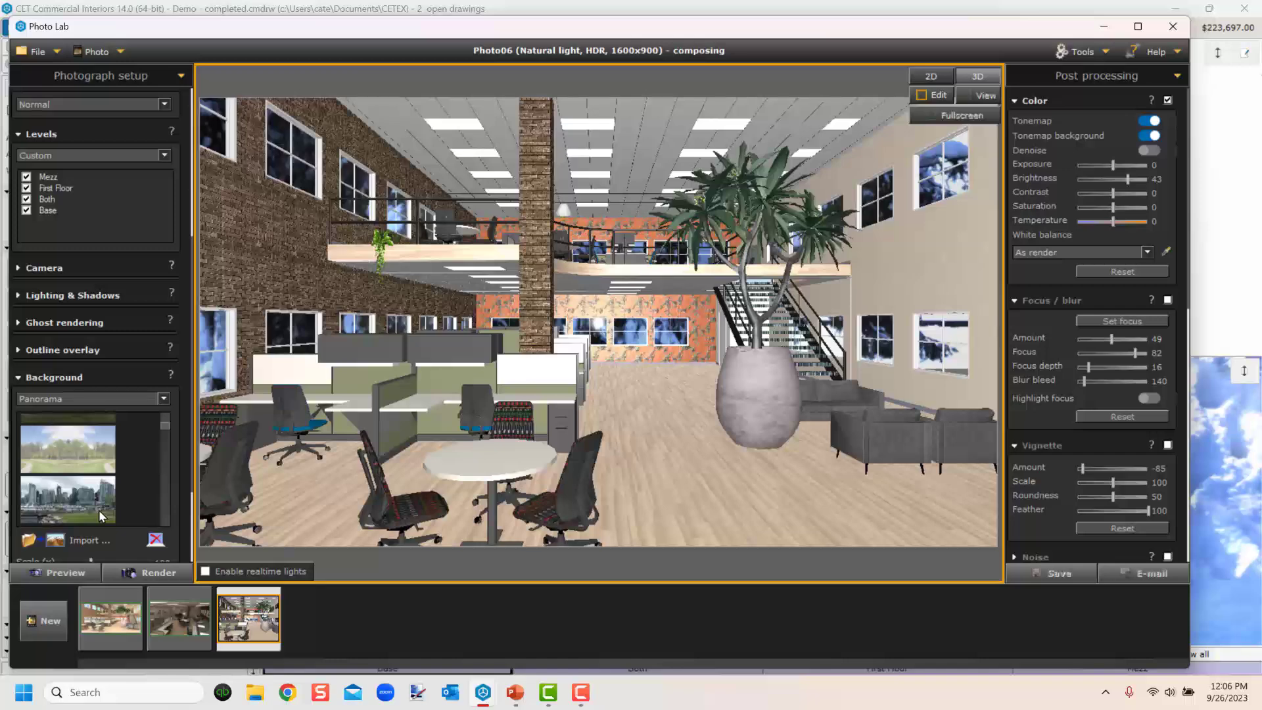
scroll(80, 500, "down", 2)
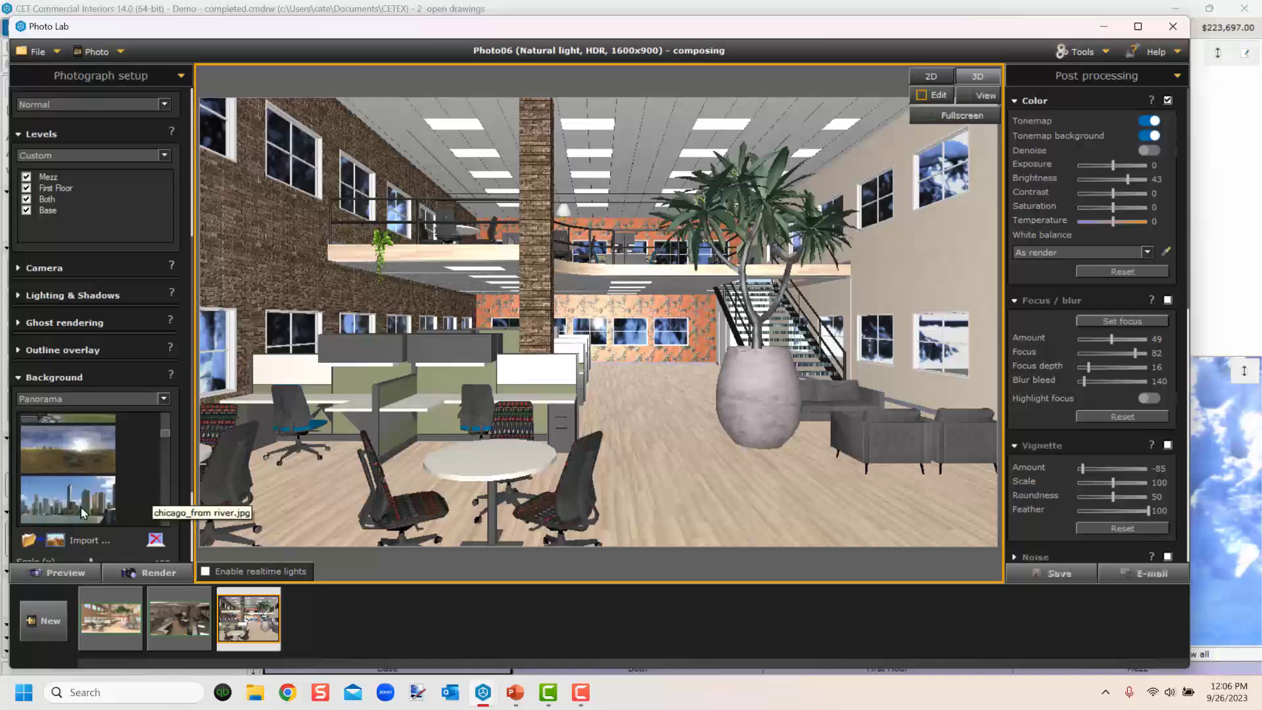
left_click(77, 507)
scroll(82, 494, "up", 1)
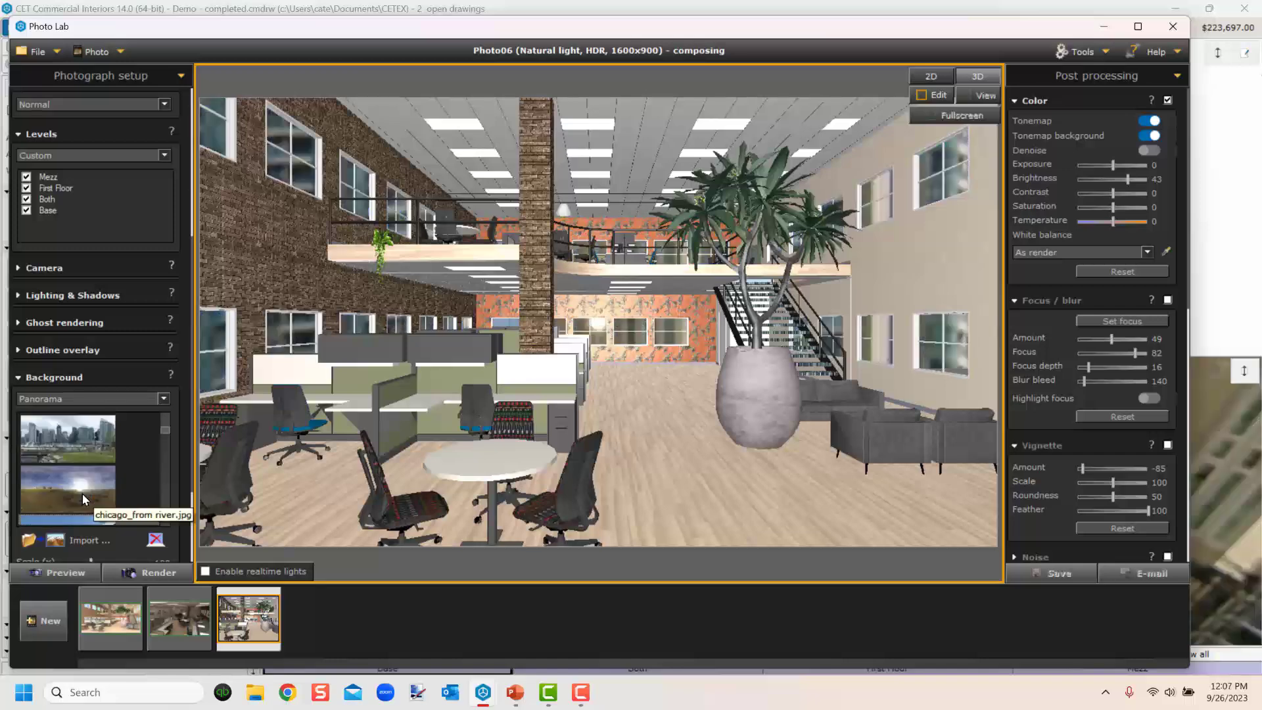
left_click(83, 442)
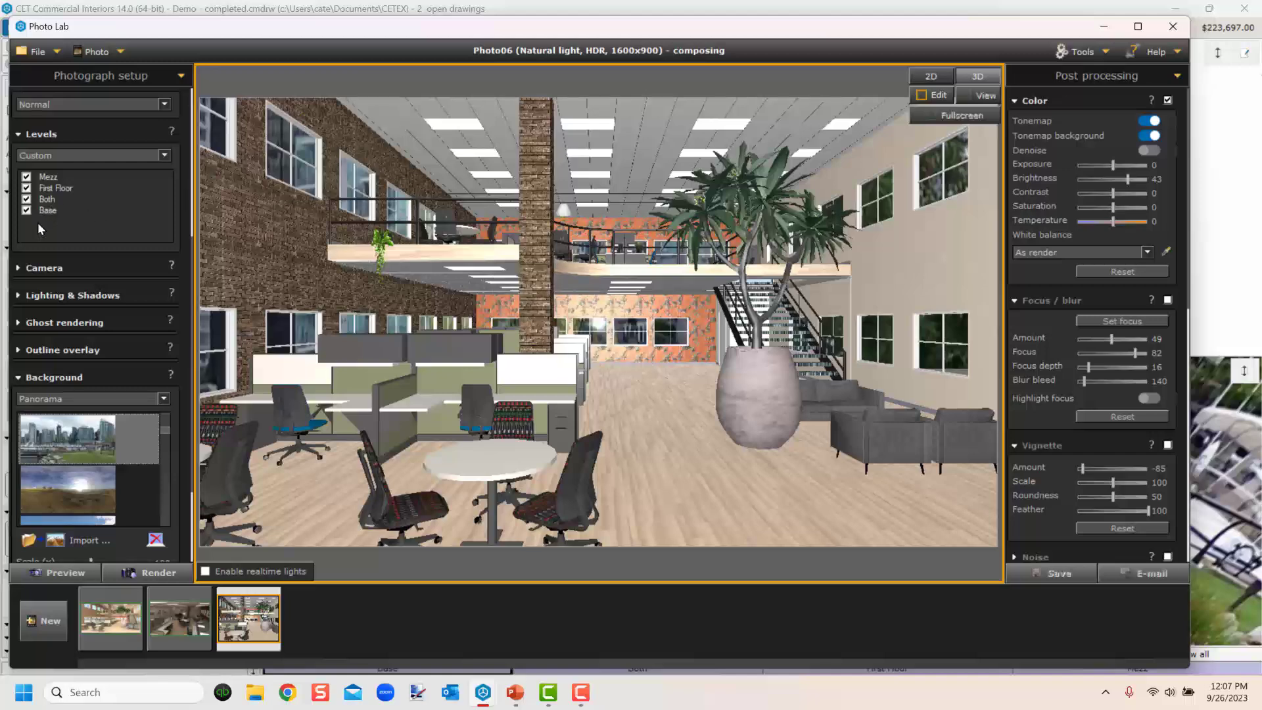
Hide the Both, First Floor and Mezz levels so only the Base level shows.
left_click(26, 200)
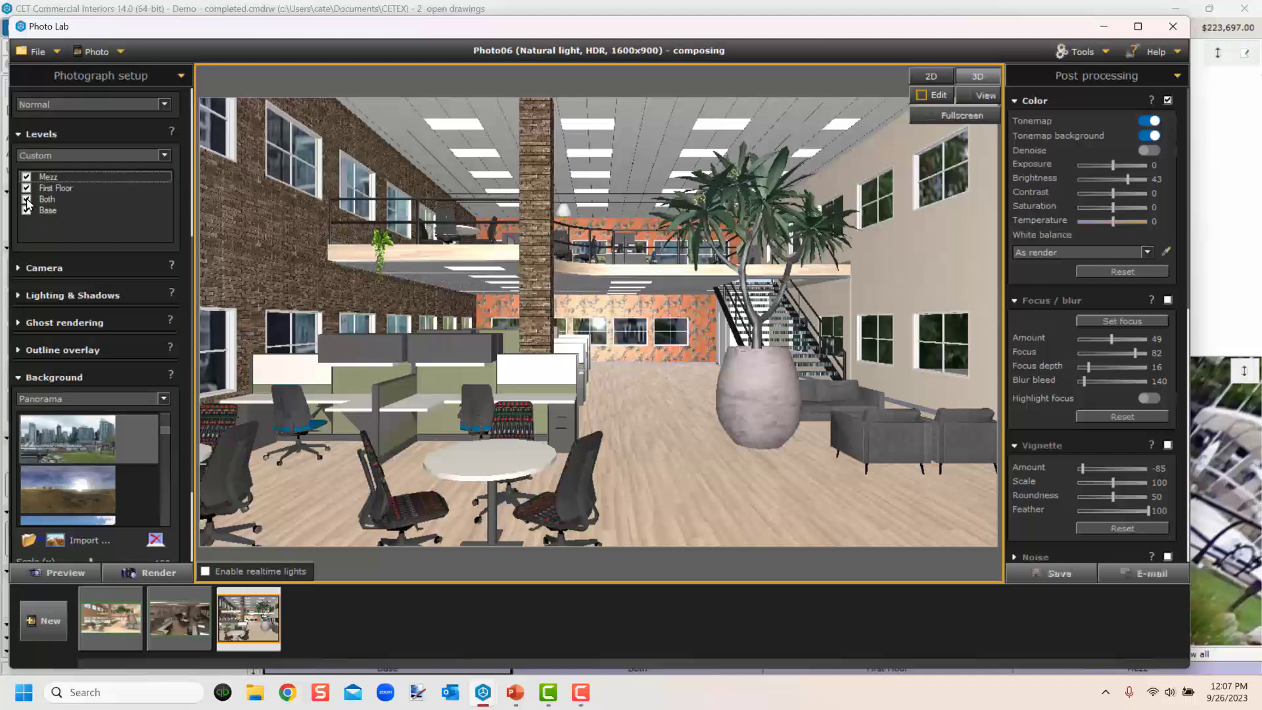
left_click(27, 188)
left_click(26, 177)
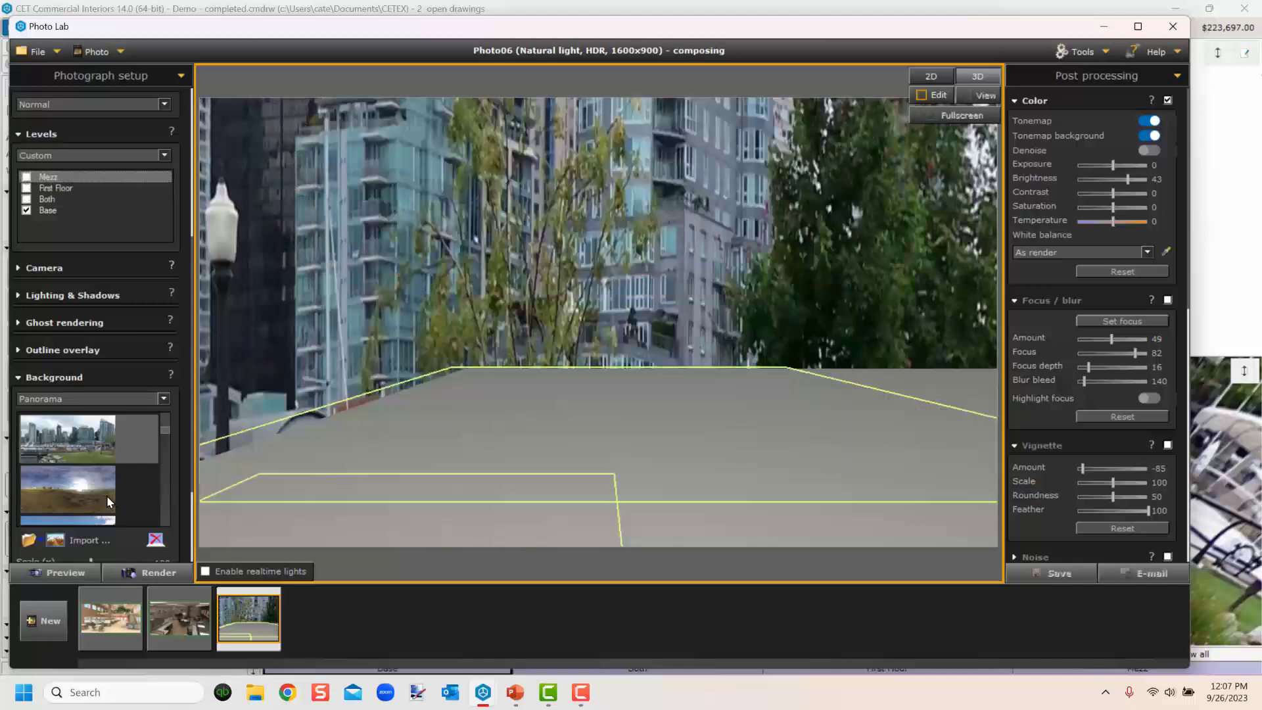
Choose the city skyline panorama and set its scale to 155 x 174 and offsets to 19 and 77.
scroll(174, 484, "down", 2)
scroll(86, 407, "down", 2)
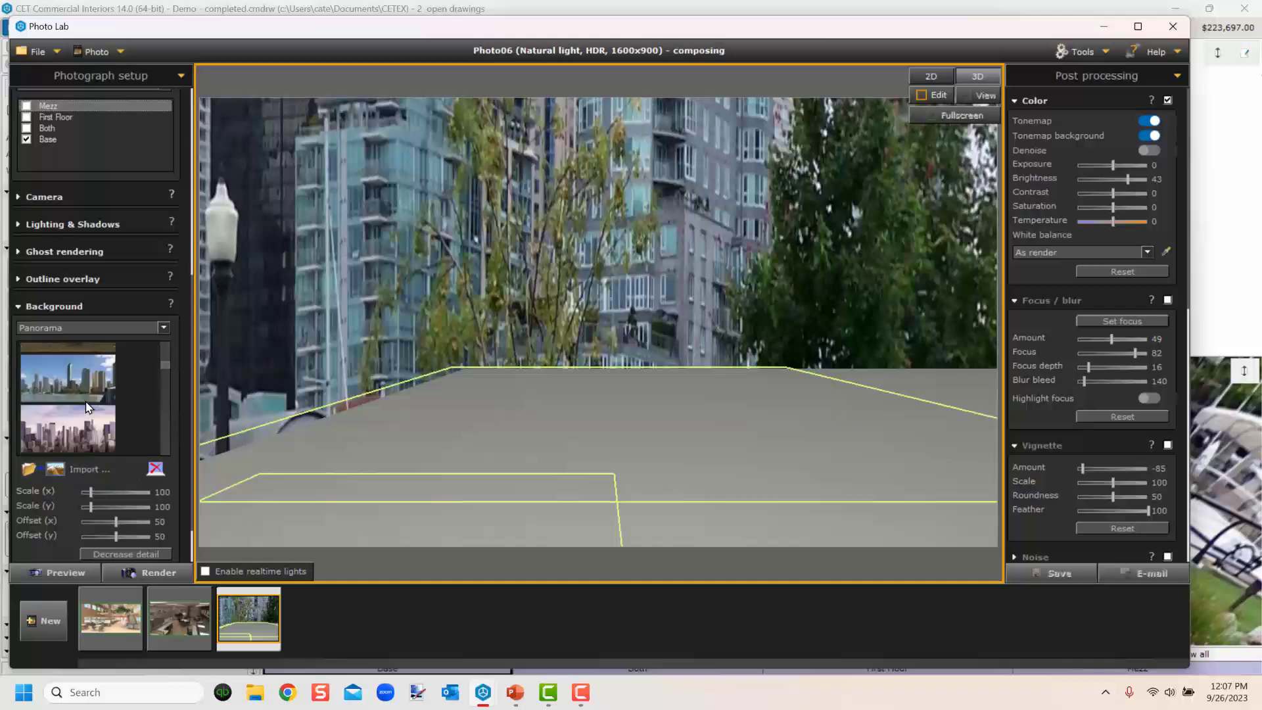
scroll(86, 407, "down", 1)
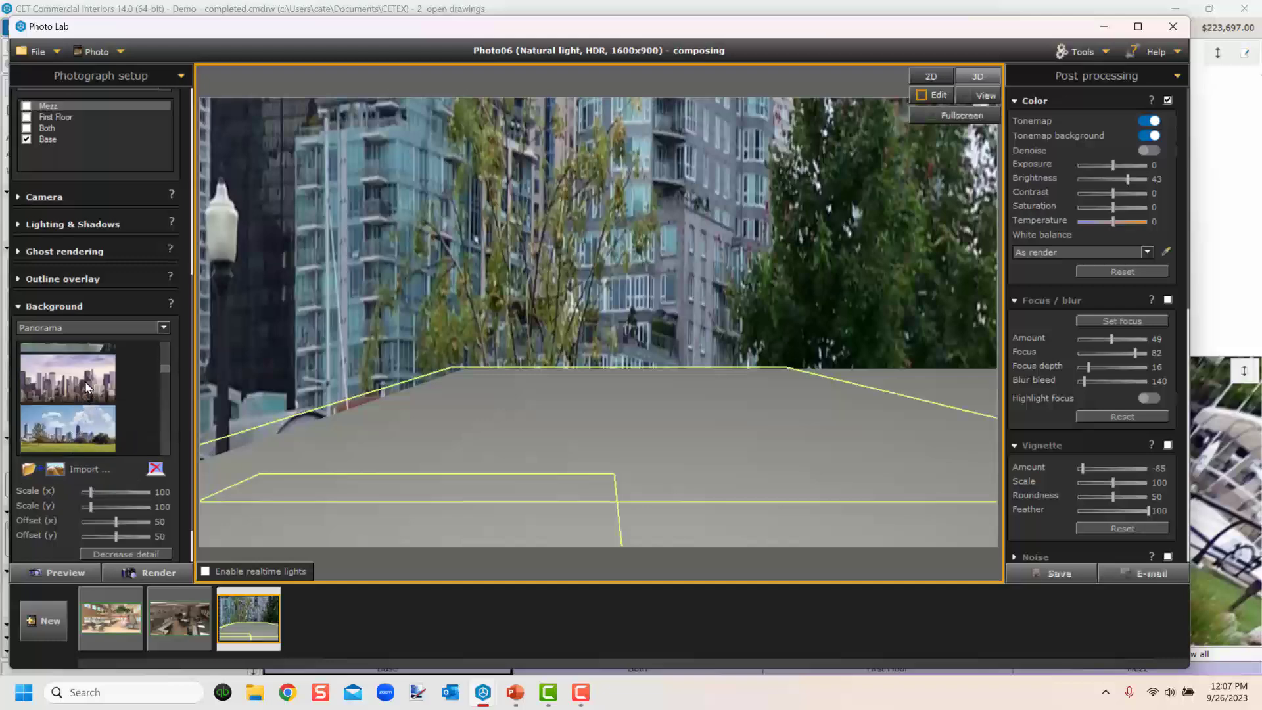
left_click(87, 388)
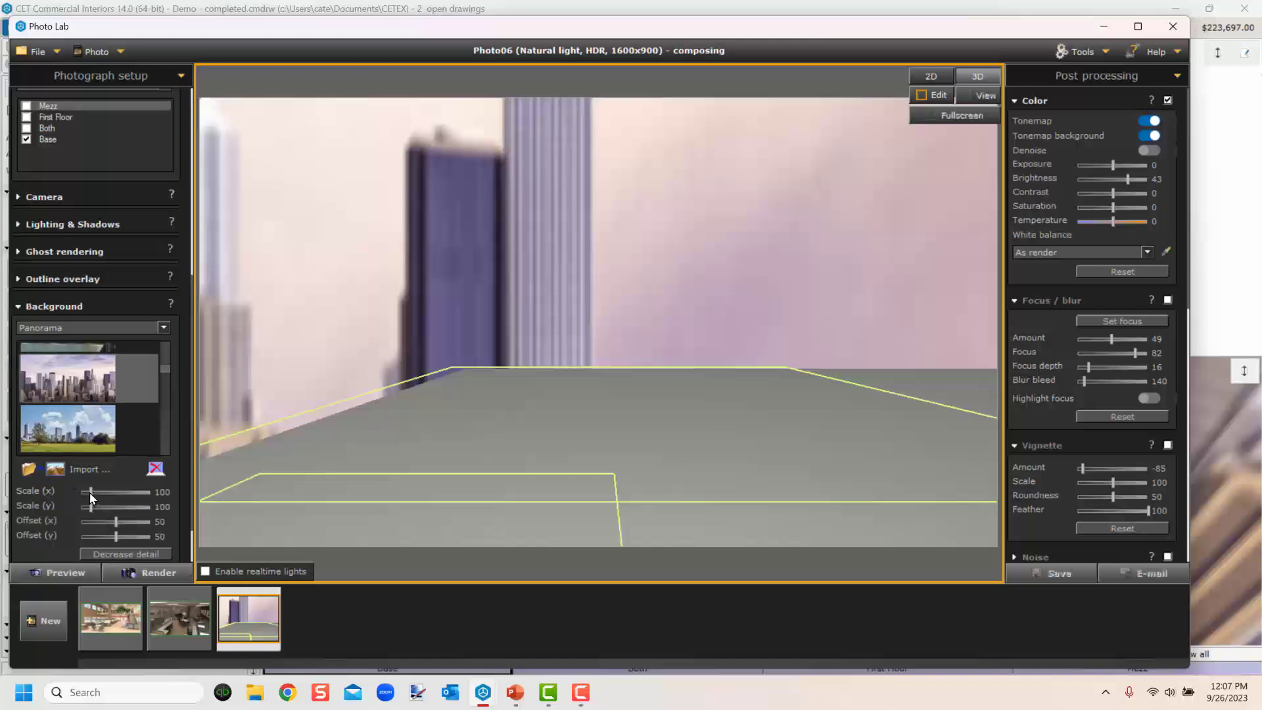
left_click_drag(90, 492, 131, 522)
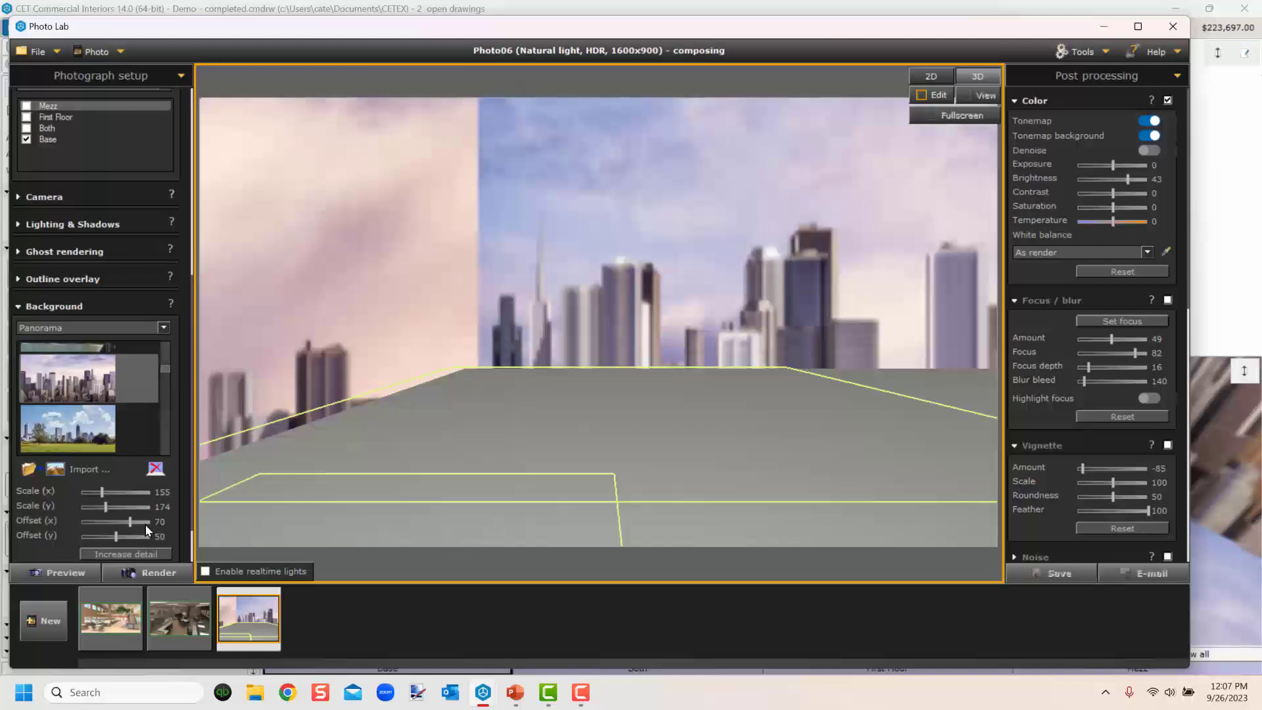
mouse_move(133, 523)
left_mouse_down()
mouse_move(100, 531)
mouse_move(150, 527)
mouse_move(133, 530)
left_mouse_up()
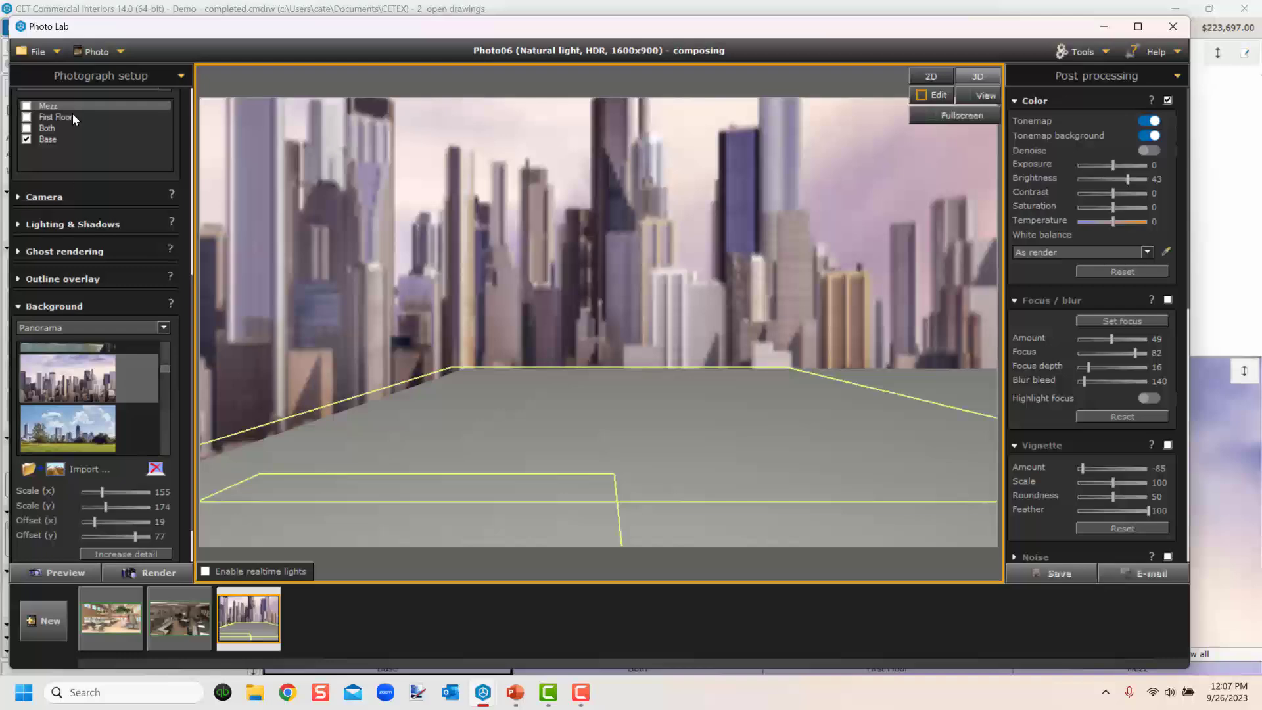
Show the Mezz, First Floor and Both levels again and hide the Base level.
left_click(26, 105)
left_click(26, 117)
left_click(27, 128)
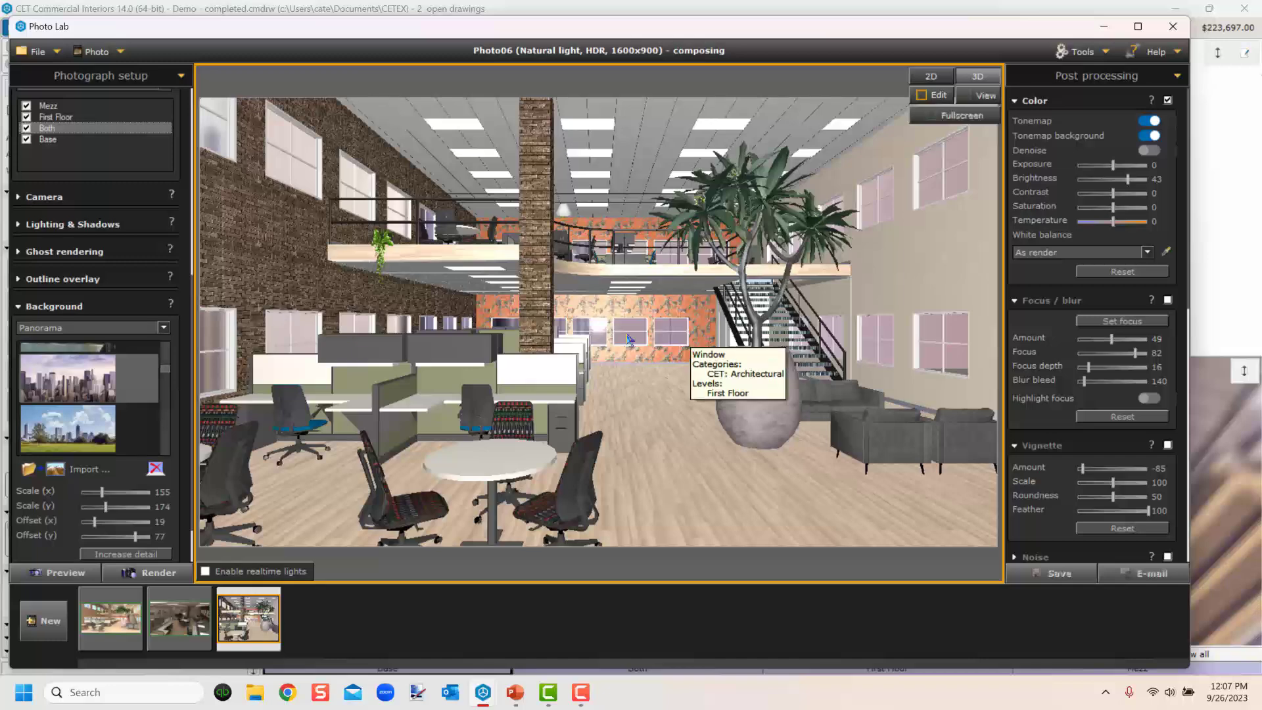
left_click(27, 140)
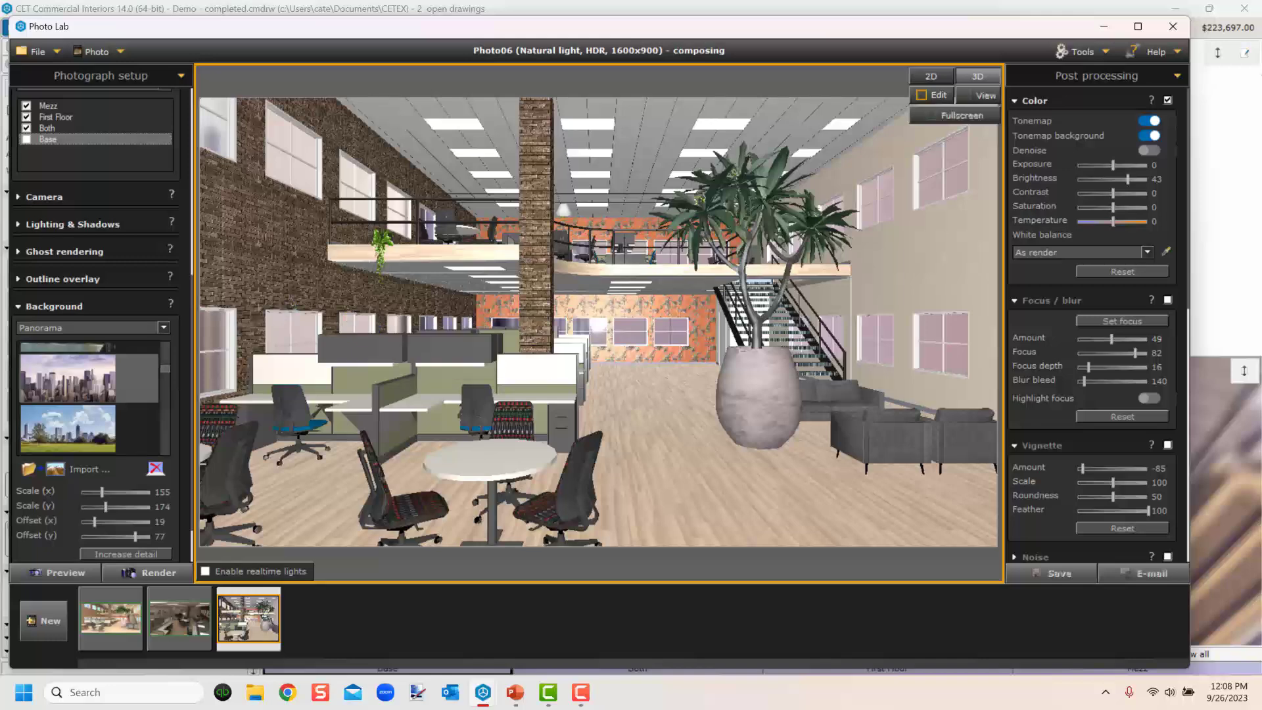
Browse the earlier rendered photos in the film strip to compare them.
scroll(81, 136, "up", 2)
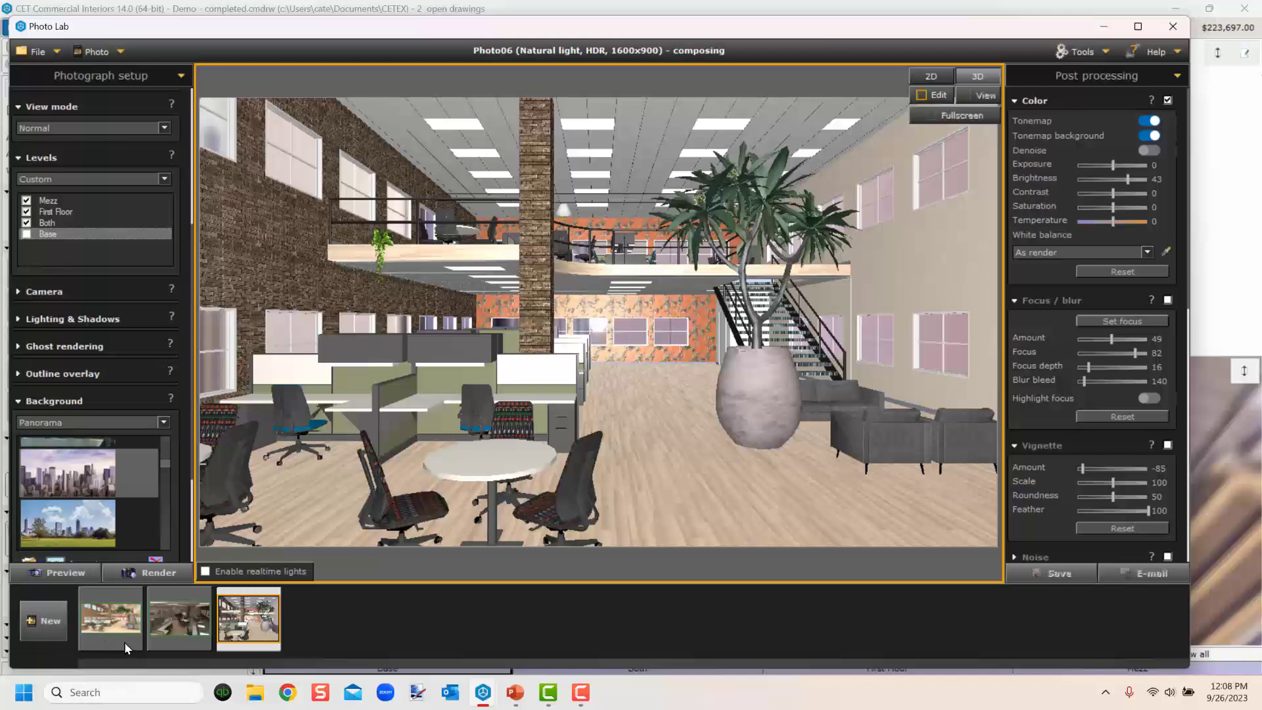
left_click(119, 620)
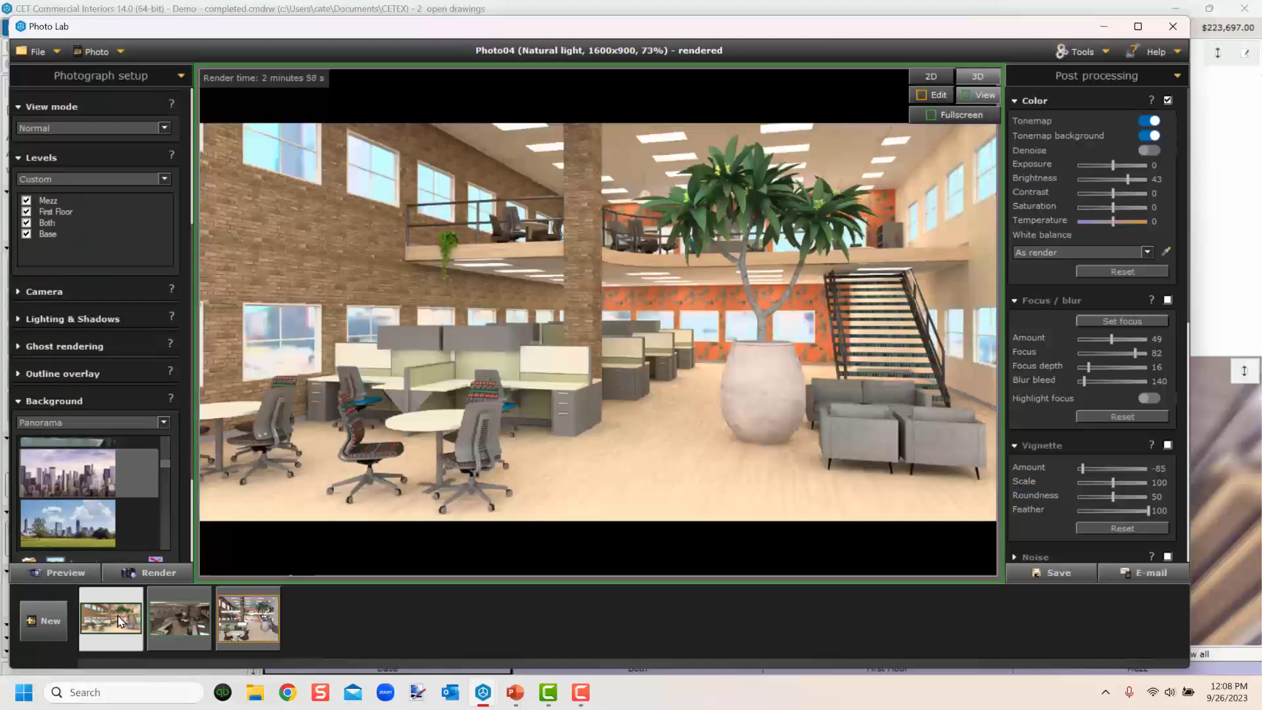
left_click(183, 622)
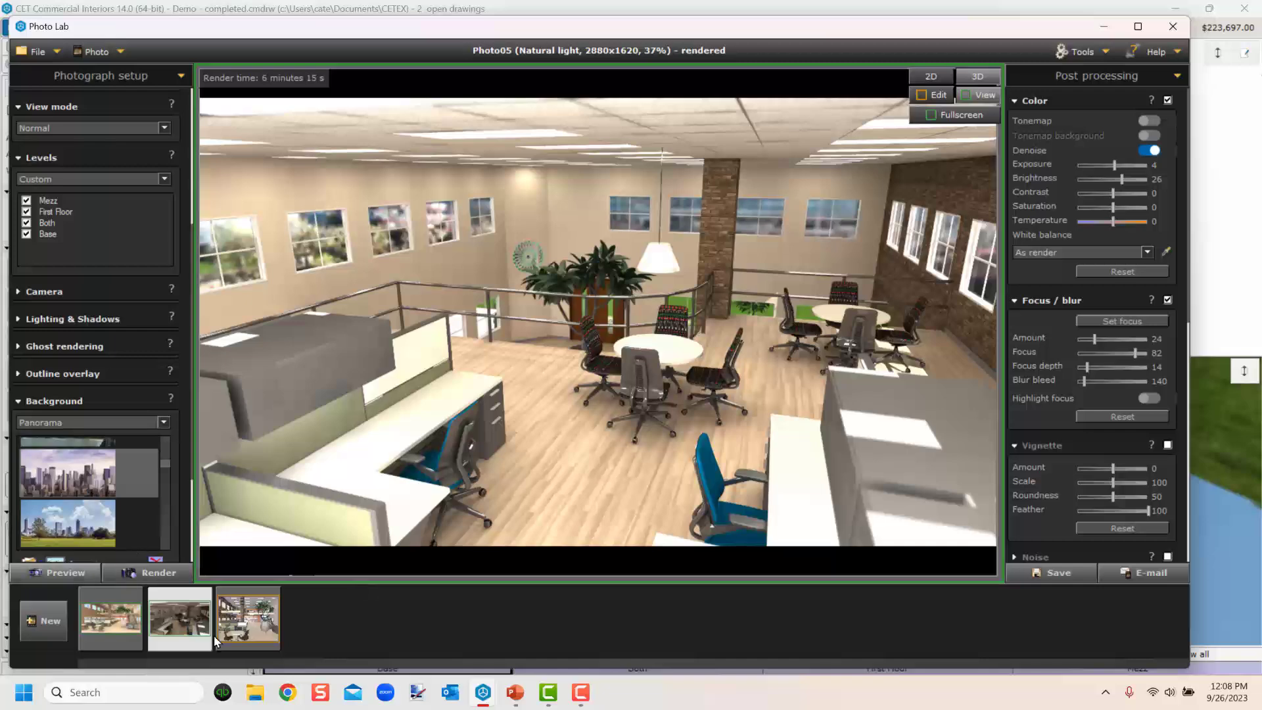
Return to the composing photo and make the Base level visible again.
left_click(241, 622)
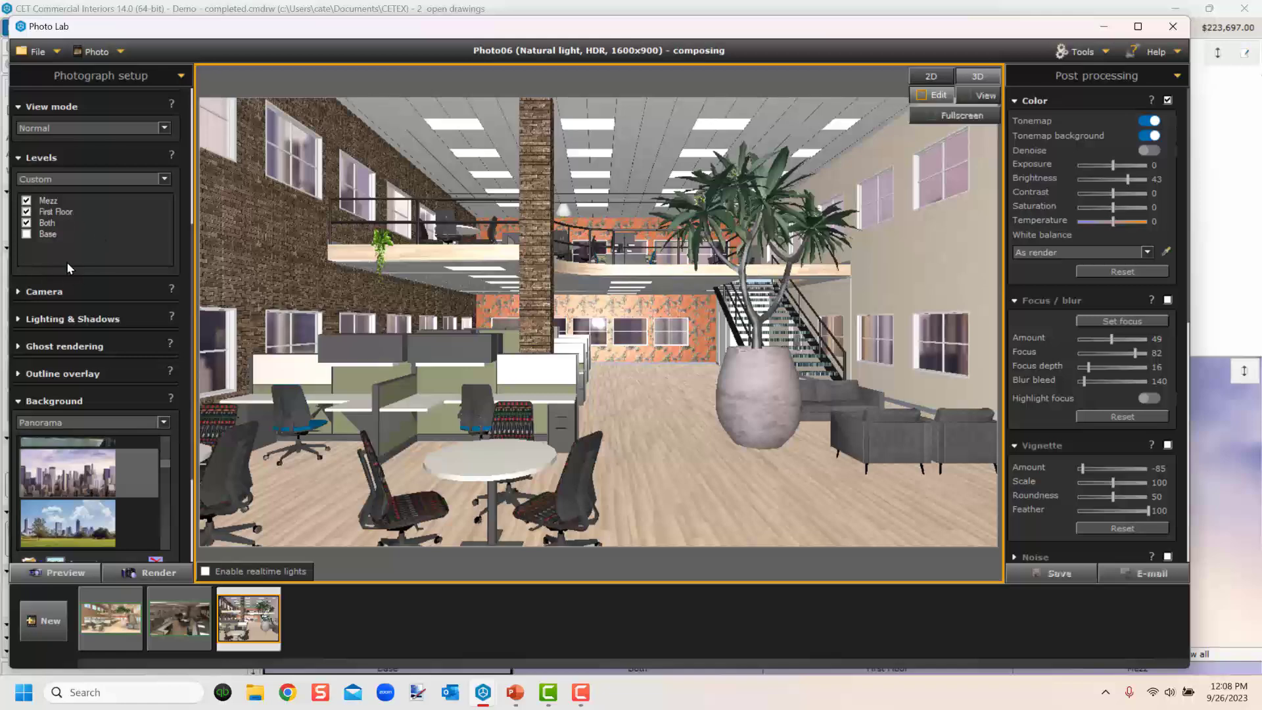
left_click(26, 236)
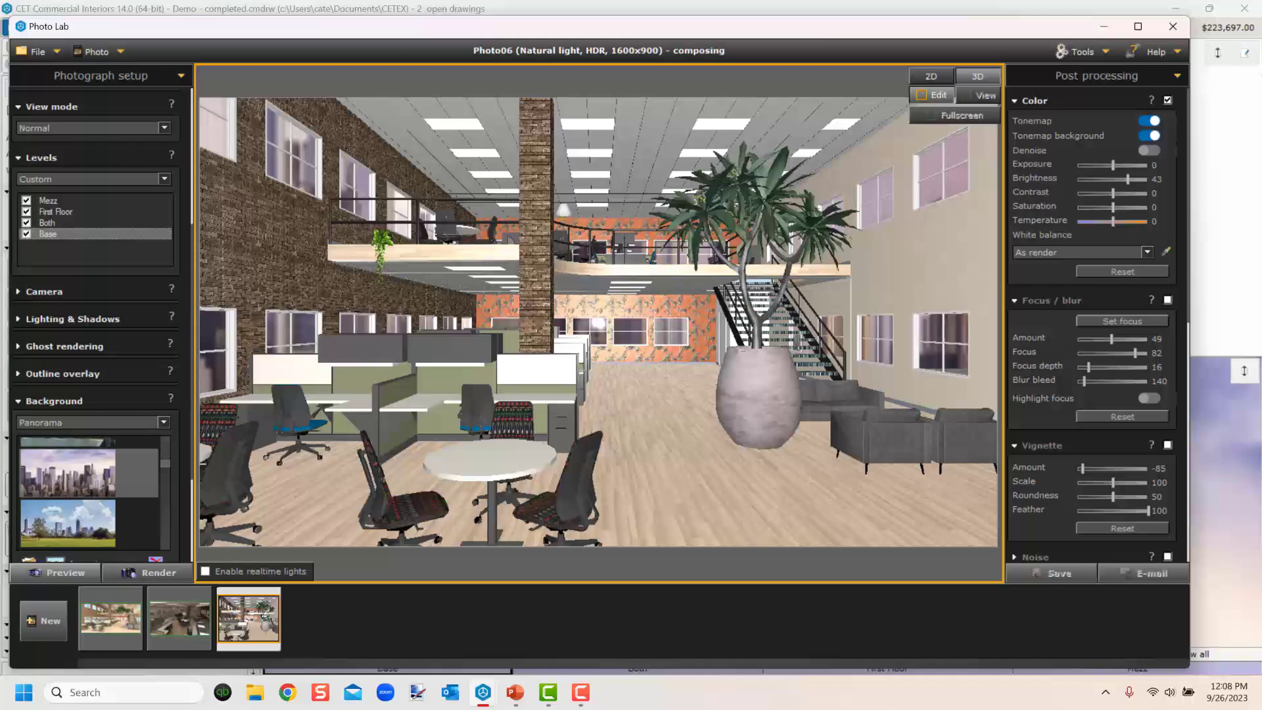
Switch to the PowerPoint slide show window.
key("alt+Tab")
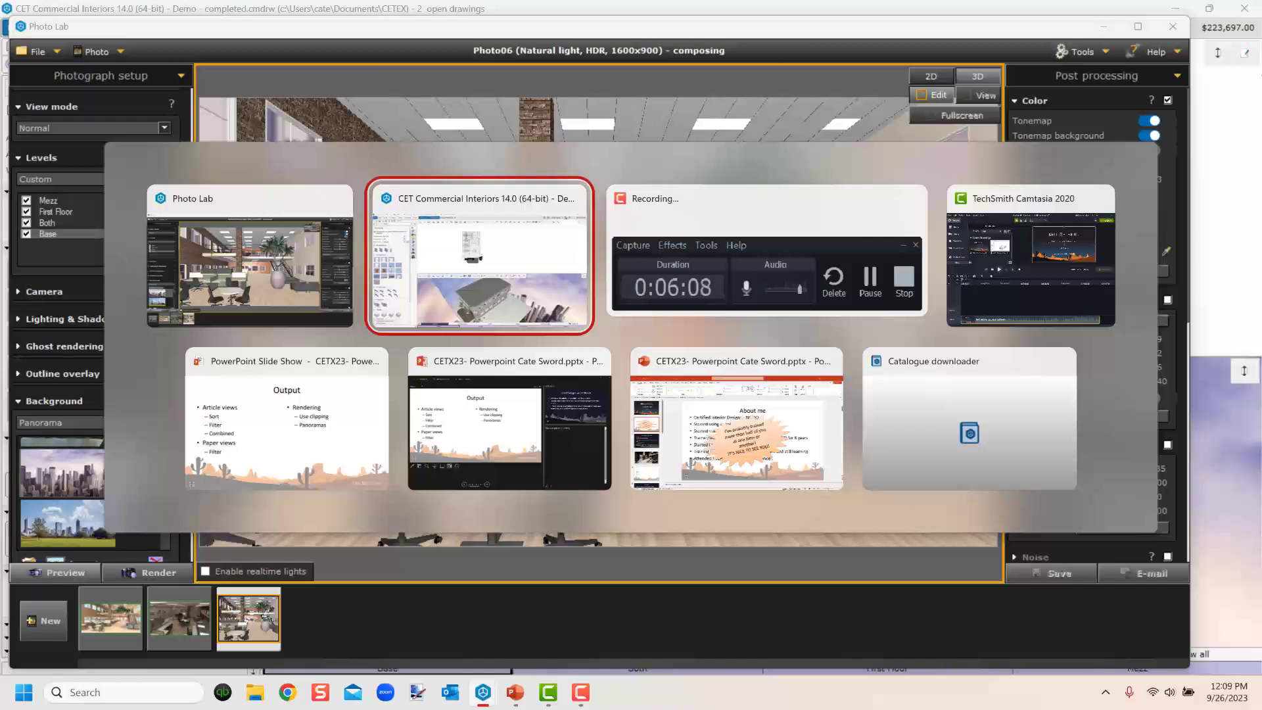
key("alt+Tab")
key("alt+Tab")
key("alt+Tab")
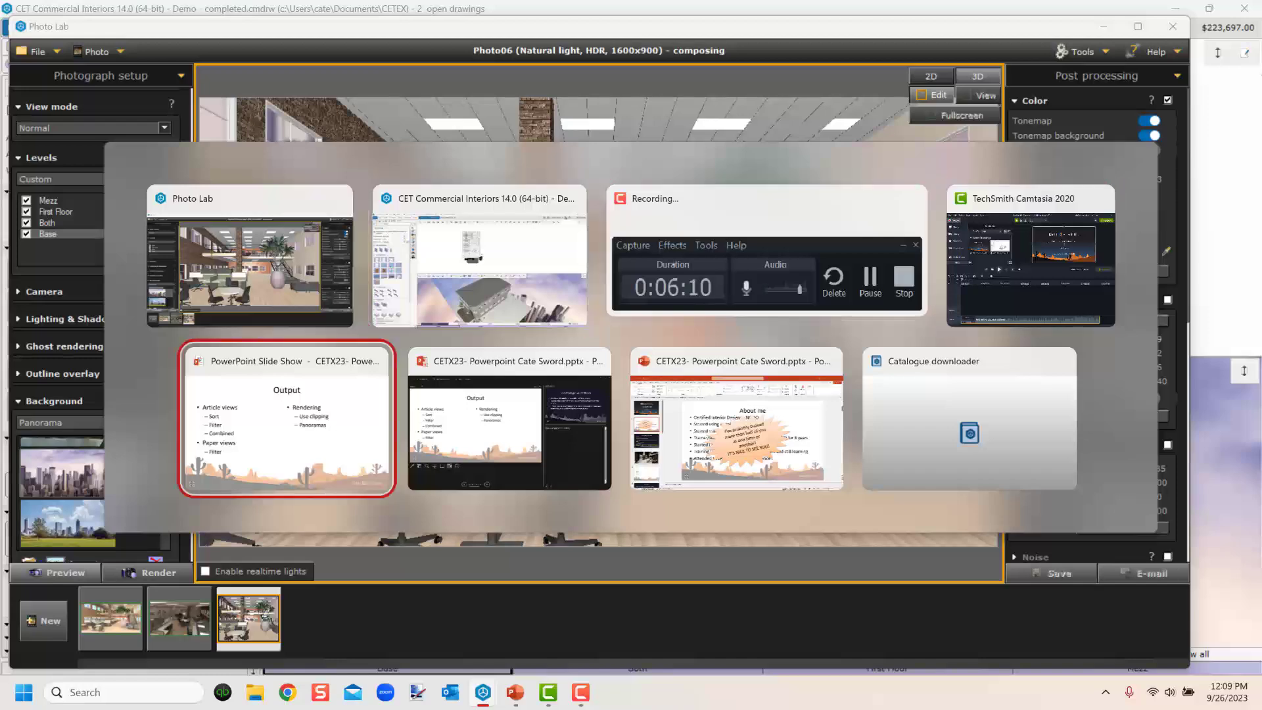